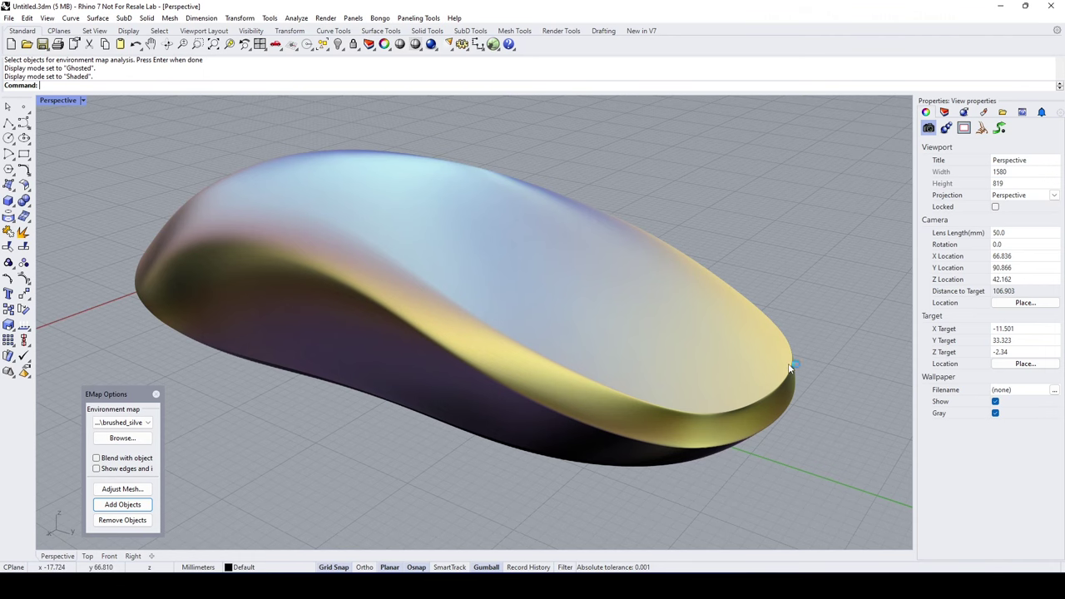
{"action": "right_click_drag", "start_coordinate": [789, 369], "coordinate": [807, 346]}
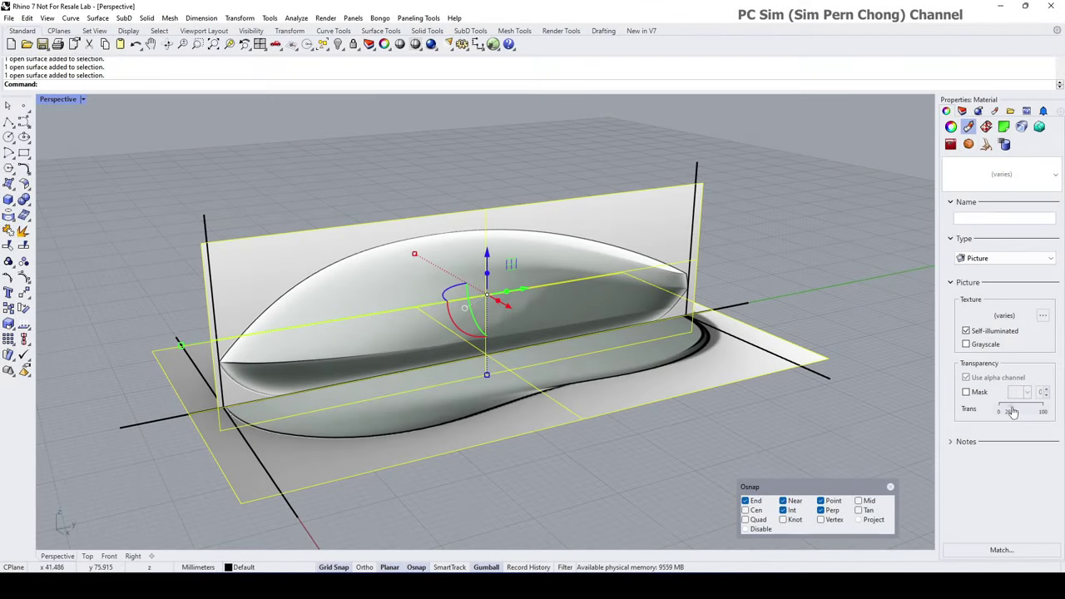
- Increase the transparency of the side and plan reference pictures, then deselect them
{"action": "left_click_drag", "start_coordinate": [1013, 412], "coordinate": [1022, 411]}
{"action": "left_click", "coordinate": [838, 297]}
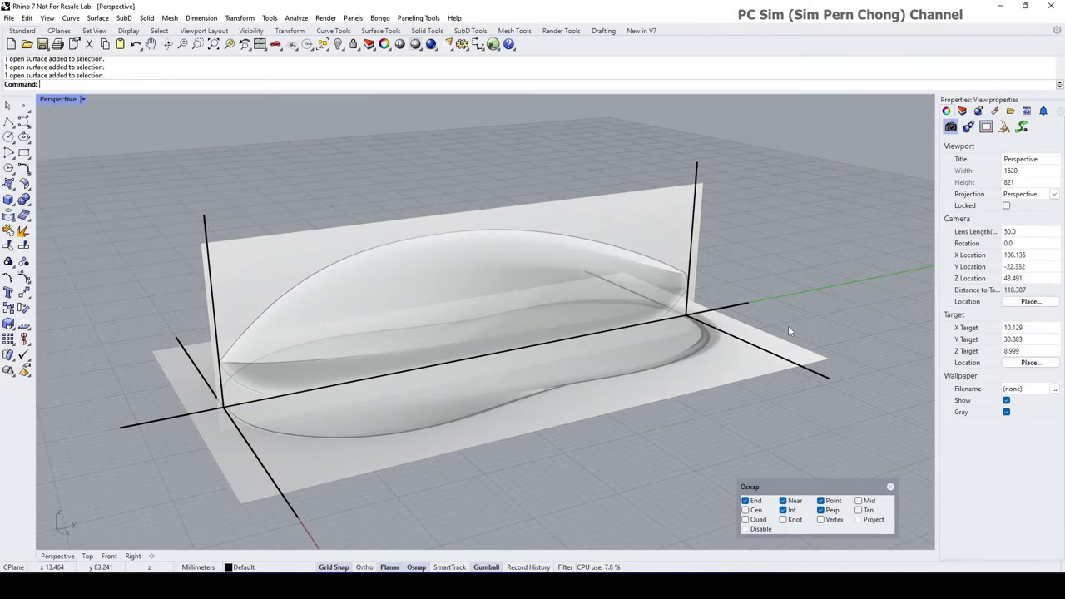
- In the maximized Right view, place a point just beyond the mouse's front tip with grid snap and object snaps disabled
{"action": "double_click", "coordinate": [62, 99]}
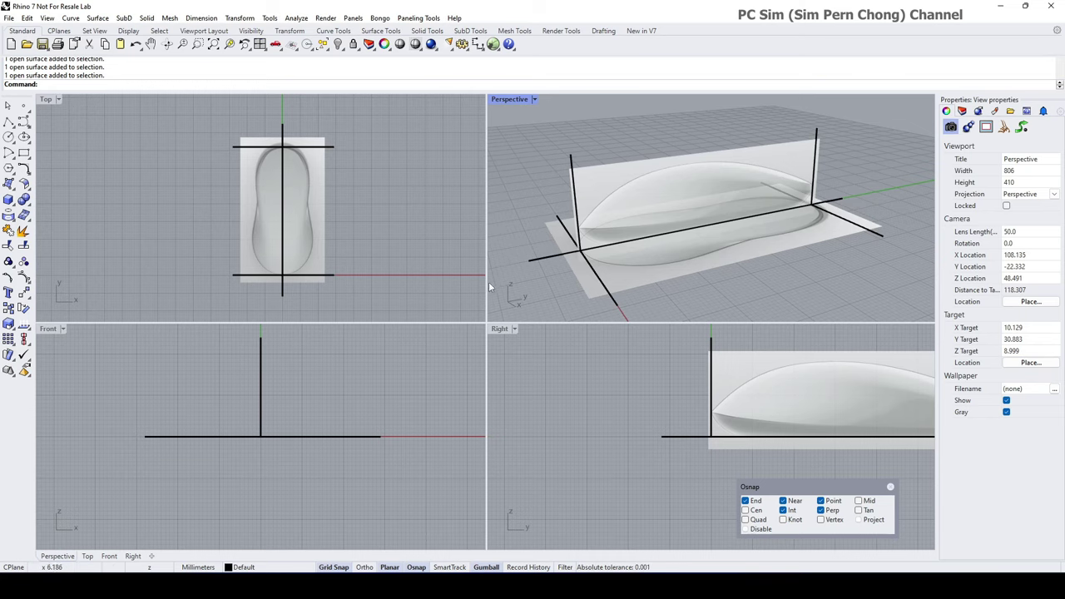
{"action": "double_click", "coordinate": [498, 329]}
{"action": "right_click_drag", "start_coordinate": [834, 273], "coordinate": [326, 293]}
{"action": "scroll", "coordinate": [587, 292], "scroll_direction": "up", "scroll_amount": 4}
{"action": "scroll", "coordinate": [587, 295], "scroll_direction": "up", "scroll_amount": 3}
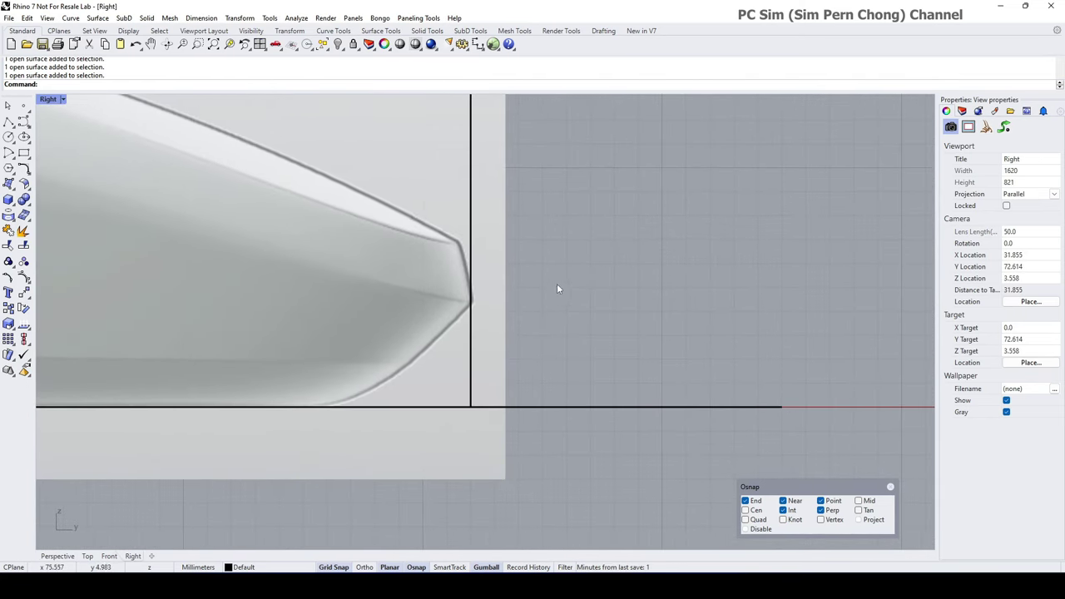
{"action": "left_click", "coordinate": [23, 105]}
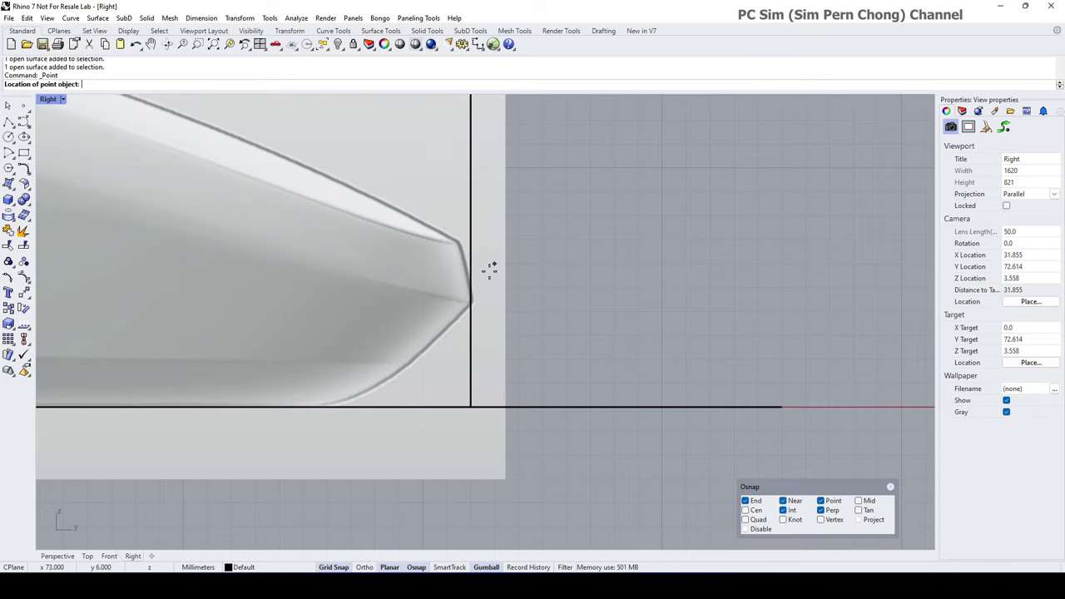
{"action": "scroll", "coordinate": [487, 268], "scroll_direction": "up", "scroll_amount": 2}
{"action": "key", "text": "F9"}
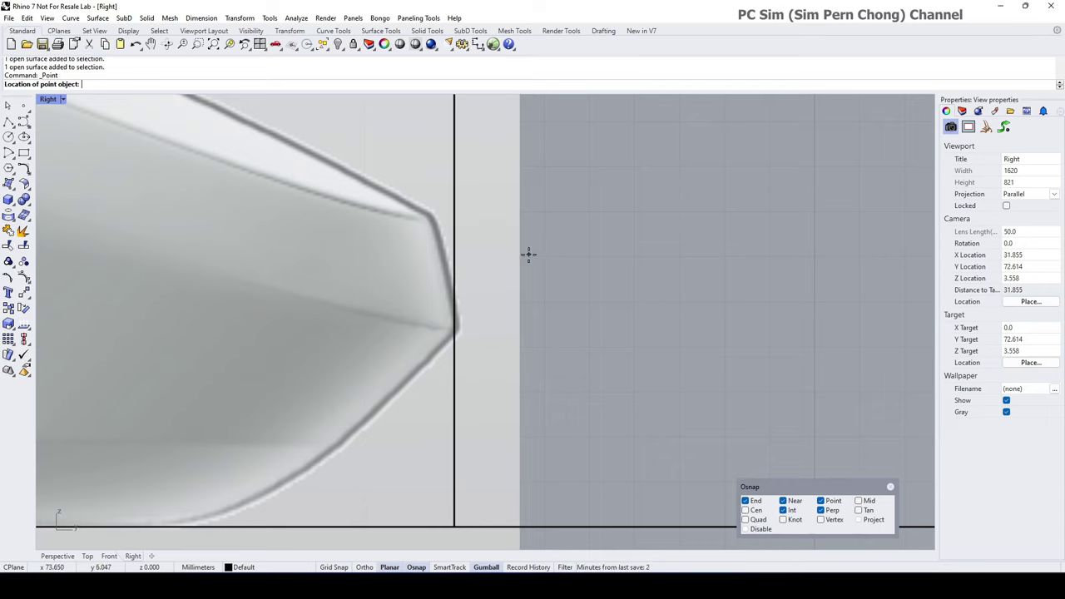
{"action": "left_click", "coordinate": [746, 529]}
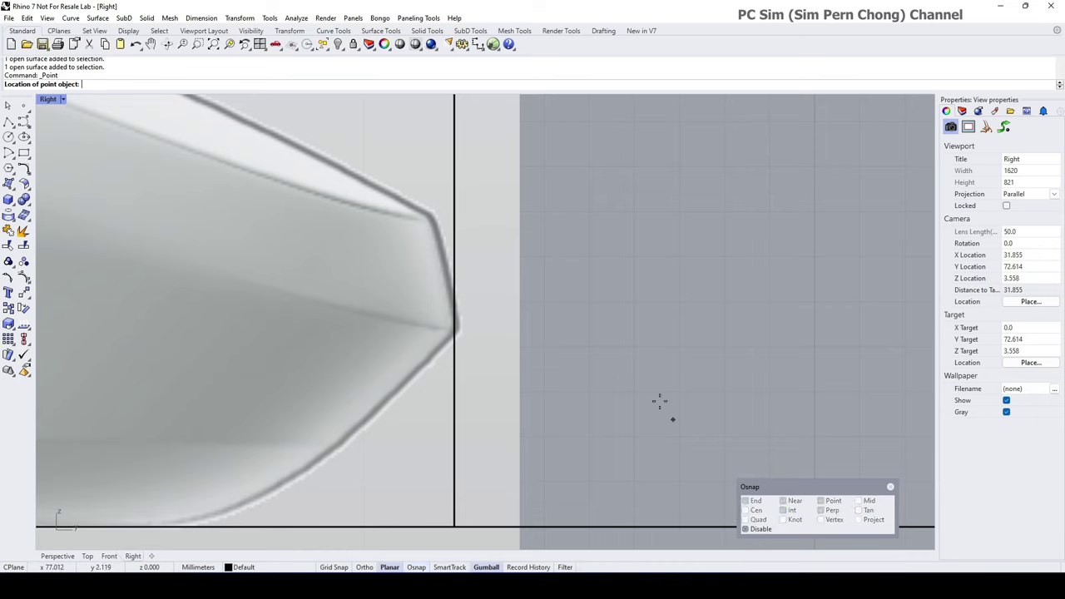
{"action": "left_click", "coordinate": [512, 251]}
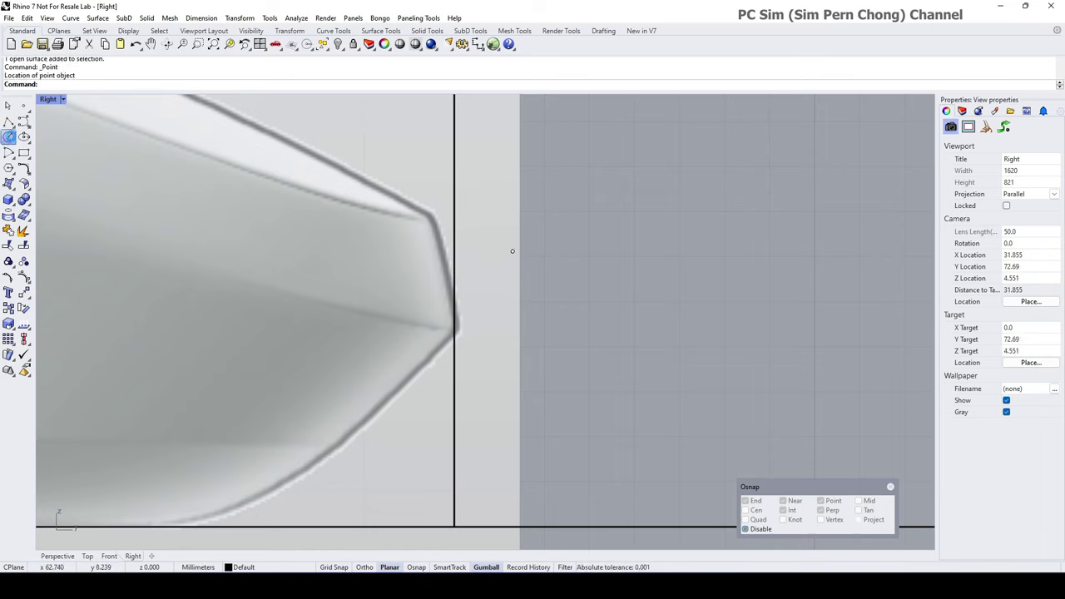
- Re-enable object snaps and draw a circle about 4.07 mm in diameter centred on the point
{"action": "left_click", "coordinate": [8, 137]}
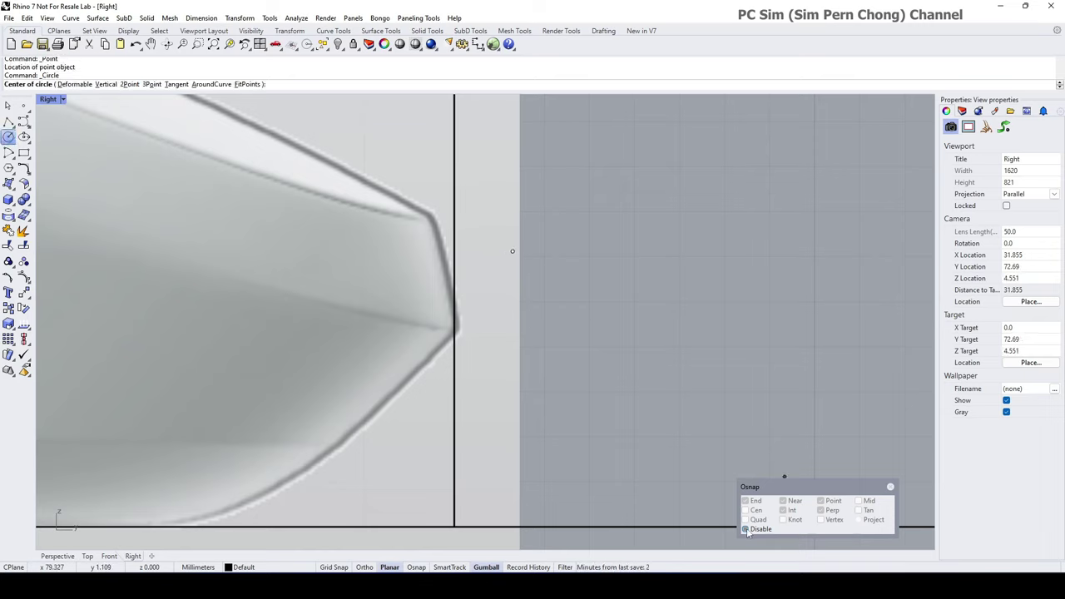
{"action": "left_click", "coordinate": [745, 529]}
{"action": "left_click", "coordinate": [512, 252]}
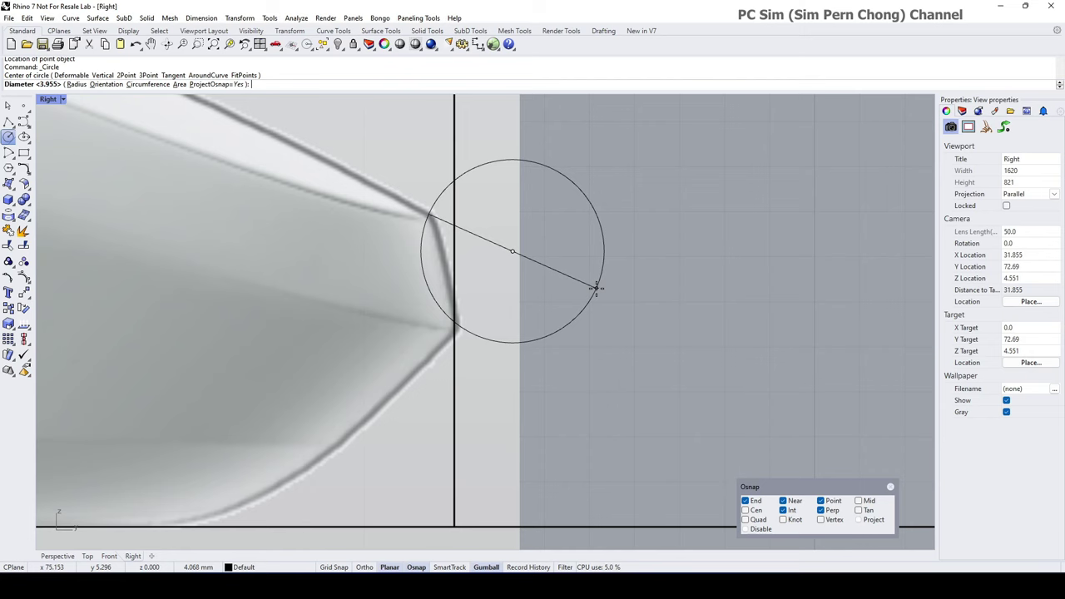
{"action": "left_click", "coordinate": [596, 289]}
- Move the point and circle together slightly downward, beyond the front tip
{"action": "left_click", "coordinate": [514, 251]}
{"action": "left_click", "coordinate": [555, 280]}
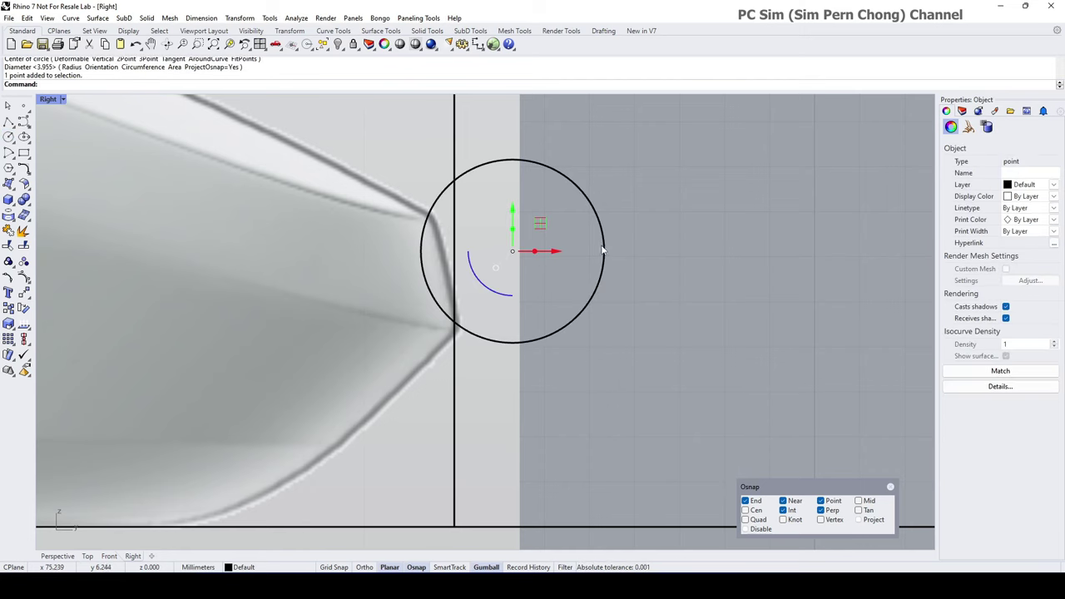
{"action": "left_click", "coordinate": [603, 247], "text": "shift"}
{"action": "left_click_drag", "start_coordinate": [514, 214], "coordinate": [516, 215]}
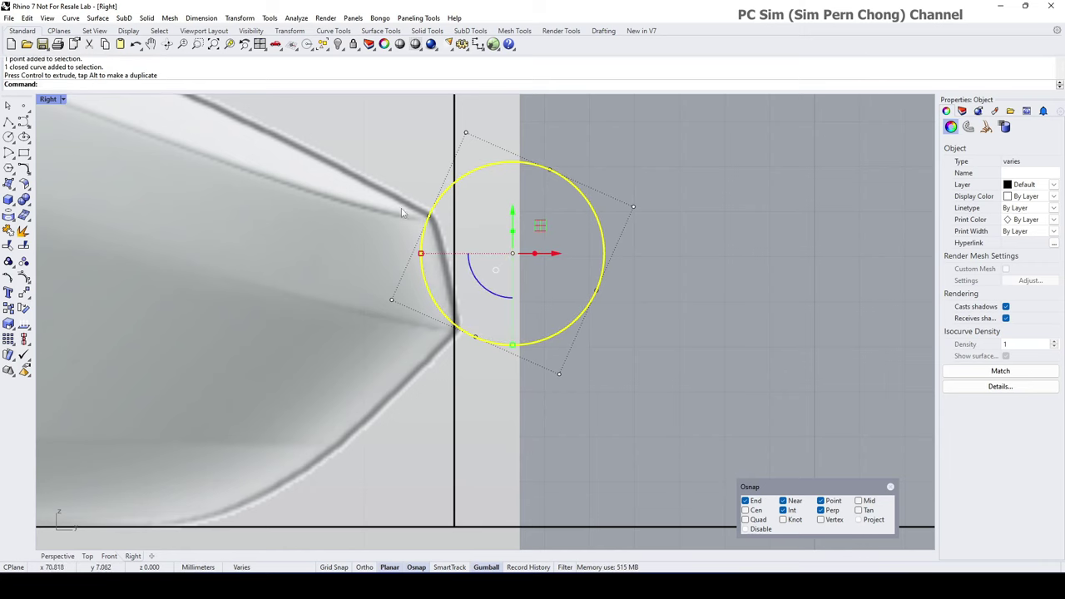
{"action": "scroll", "coordinate": [506, 318], "scroll_direction": "down", "scroll_amount": 6}
{"action": "left_click", "coordinate": [669, 351]}
- With projected snaps enabled, draw a degree 3 control-point curve along the upper silhouette from the circle's centre point to the rear tip
{"action": "scroll", "coordinate": [655, 345], "scroll_direction": "down", "scroll_amount": 6}
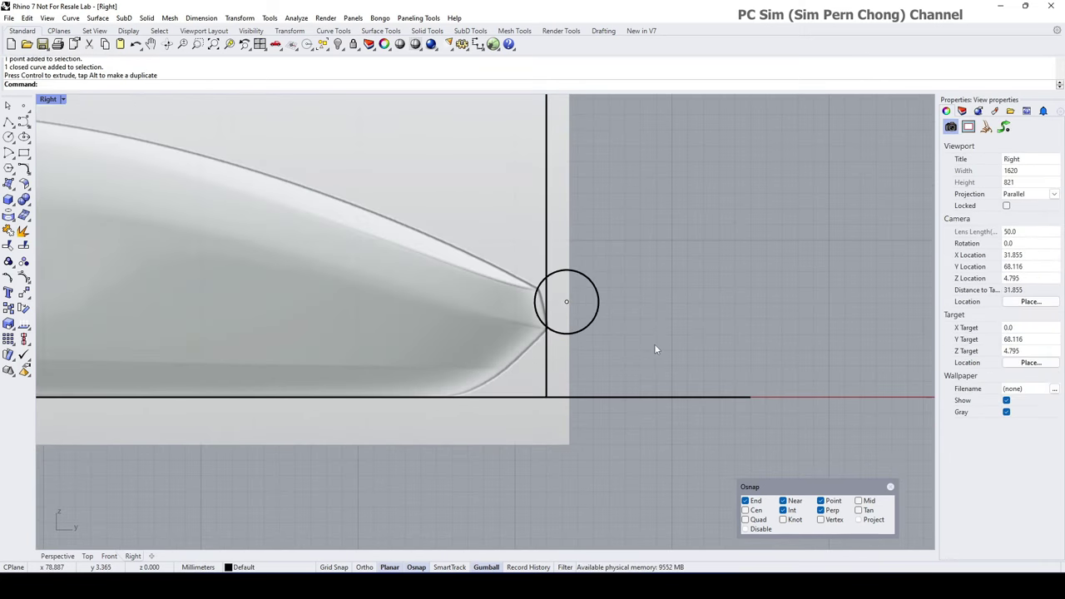
{"action": "right_click_drag", "start_coordinate": [635, 349], "coordinate": [711, 350]}
{"action": "scroll", "coordinate": [712, 349], "scroll_direction": "down", "scroll_amount": 4}
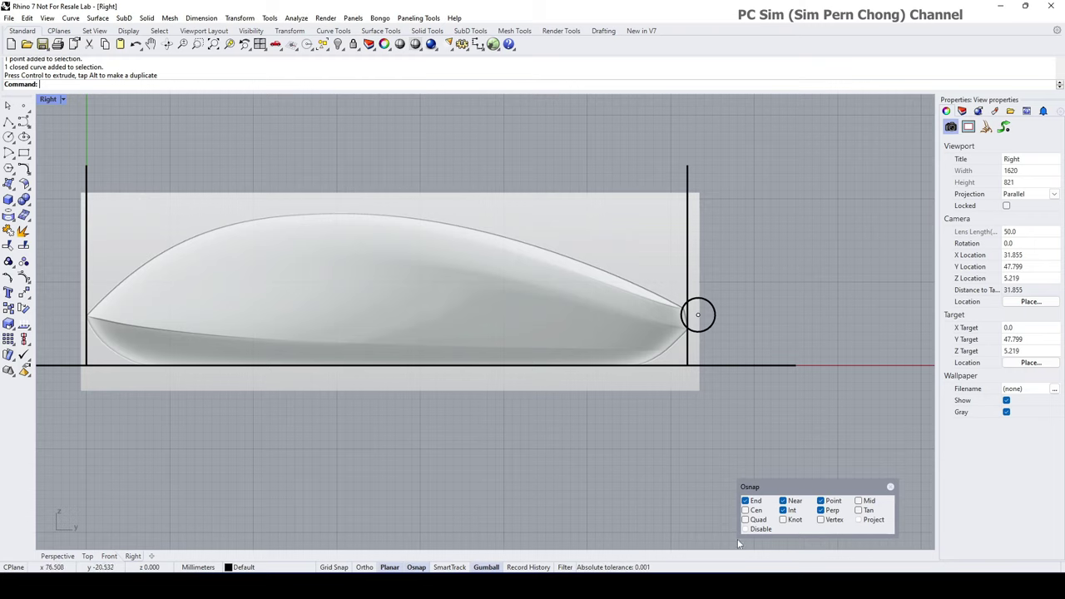
{"action": "left_click", "coordinate": [859, 519]}
{"action": "left_click", "coordinate": [24, 121]}
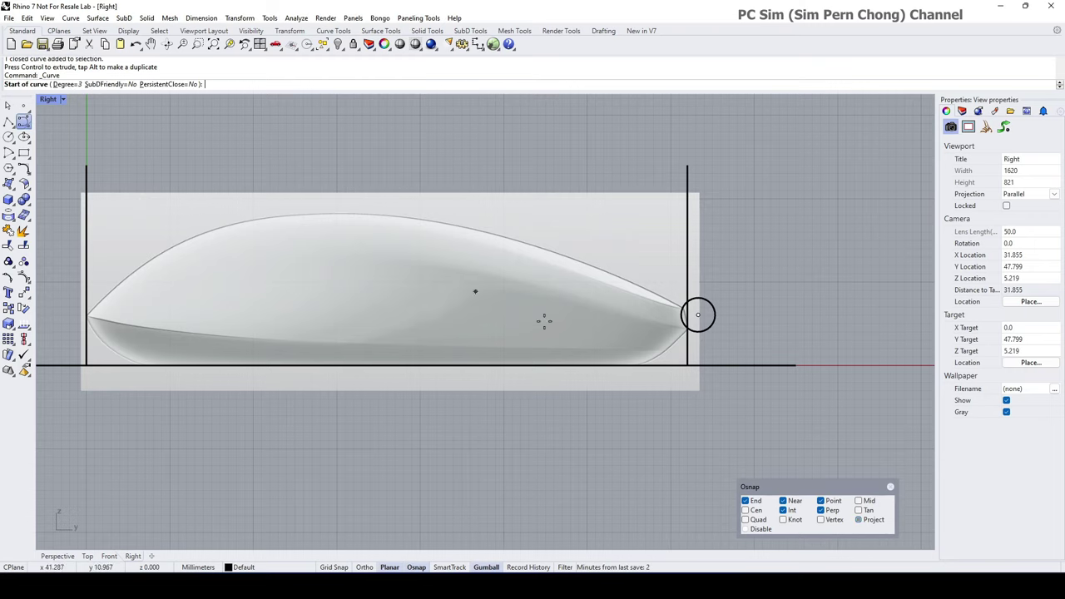
{"action": "scroll", "coordinate": [699, 316], "scroll_direction": "up", "scroll_amount": 2}
{"action": "left_click", "coordinate": [697, 308]}
{"action": "scroll", "coordinate": [665, 293], "scroll_direction": "up", "scroll_amount": 2}
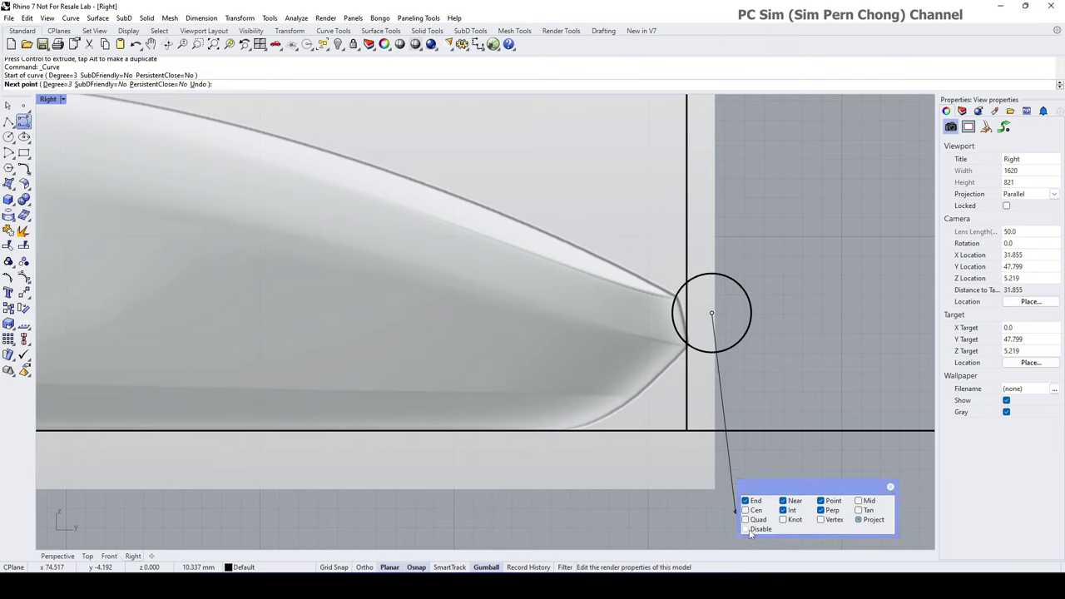
{"action": "left_click", "coordinate": [744, 529]}
{"action": "left_click", "coordinate": [630, 272]}
{"action": "scroll", "coordinate": [624, 268], "scroll_direction": "down", "scroll_amount": 3}
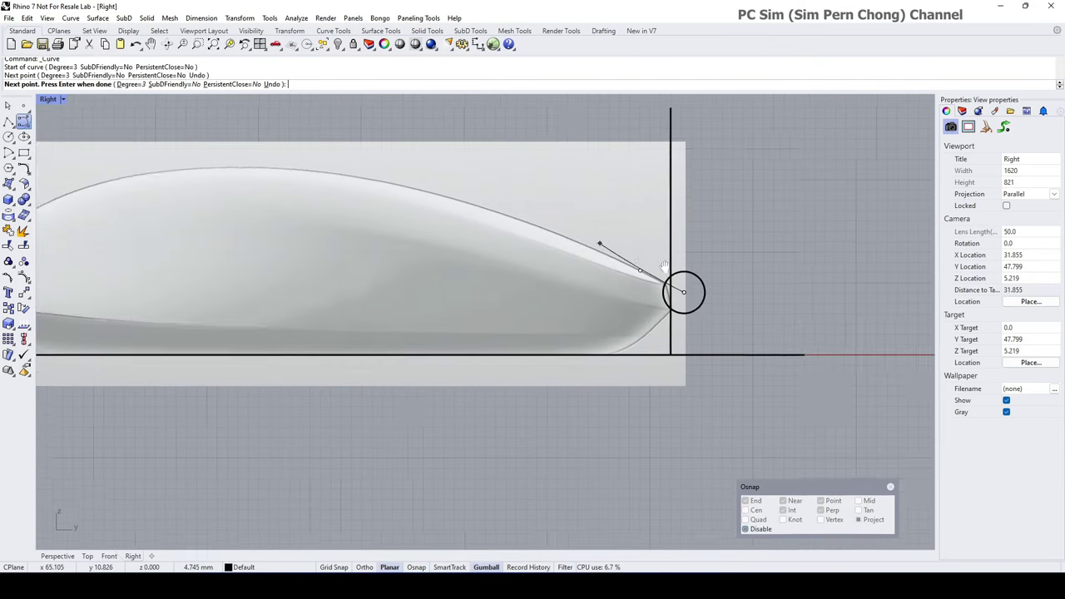
{"action": "left_click", "coordinate": [565, 226]}
{"action": "left_click", "coordinate": [384, 200]}
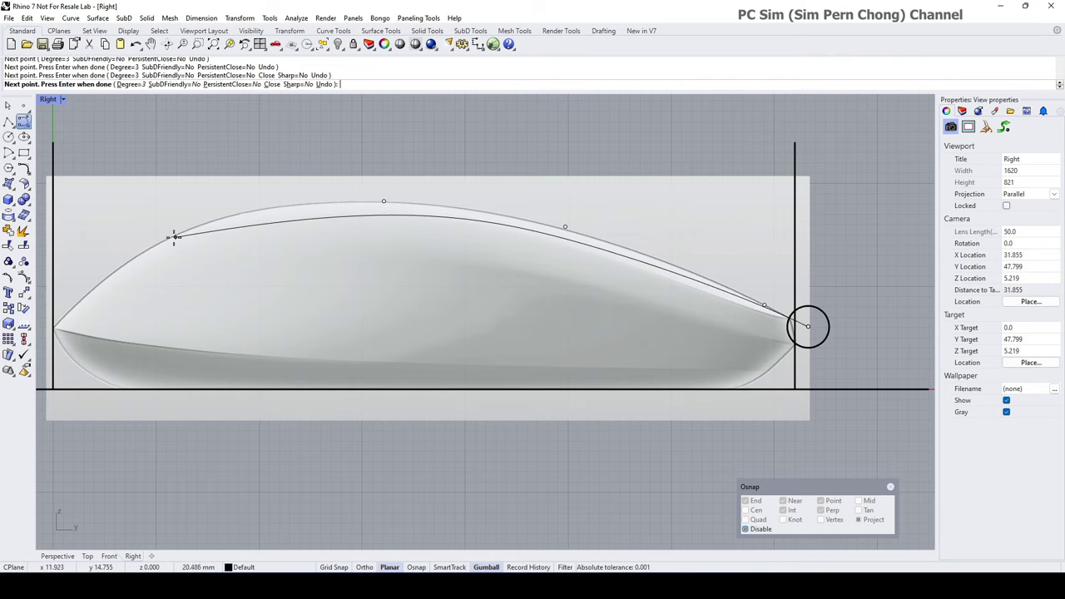
{"action": "left_click", "coordinate": [140, 254]}
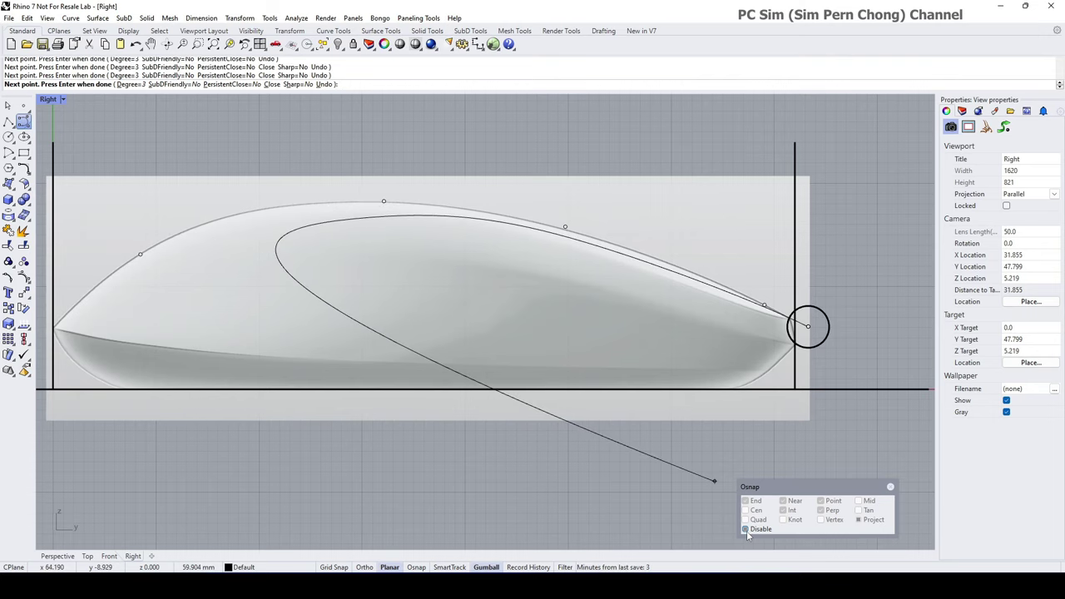
{"action": "left_click", "coordinate": [744, 529]}
{"action": "left_click", "coordinate": [54, 329]}
{"action": "key", "text": "Return"}
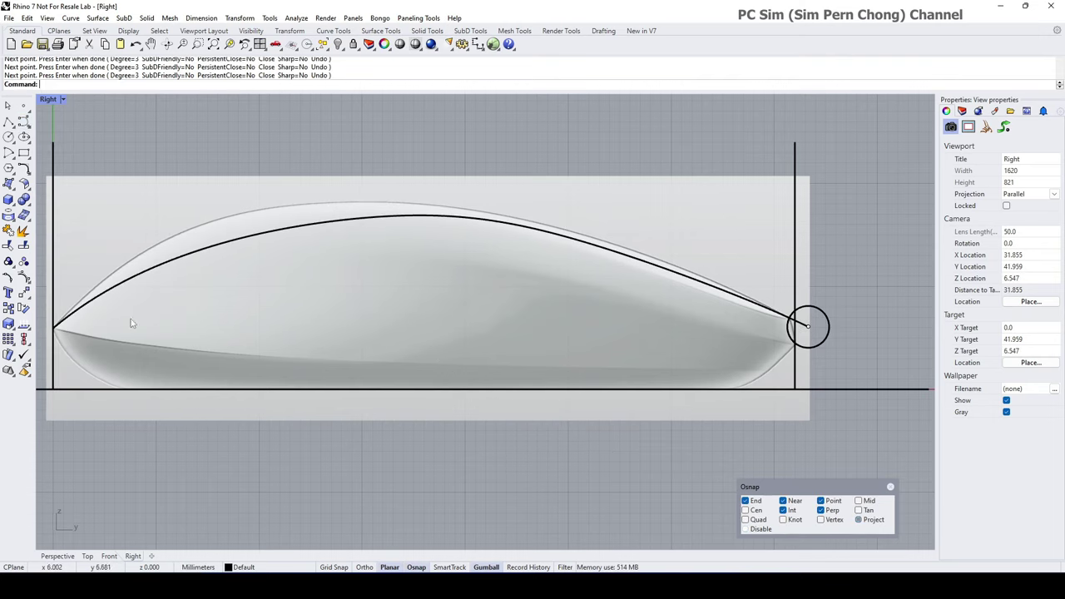
- Align the gumball to Object and move the top curve's control point nearest the rear tip outward from the silhouette
{"action": "scroll", "coordinate": [261, 342], "scroll_direction": "up", "scroll_amount": 2}
{"action": "left_click", "coordinate": [281, 310]}
{"action": "left_click", "coordinate": [300, 344]}
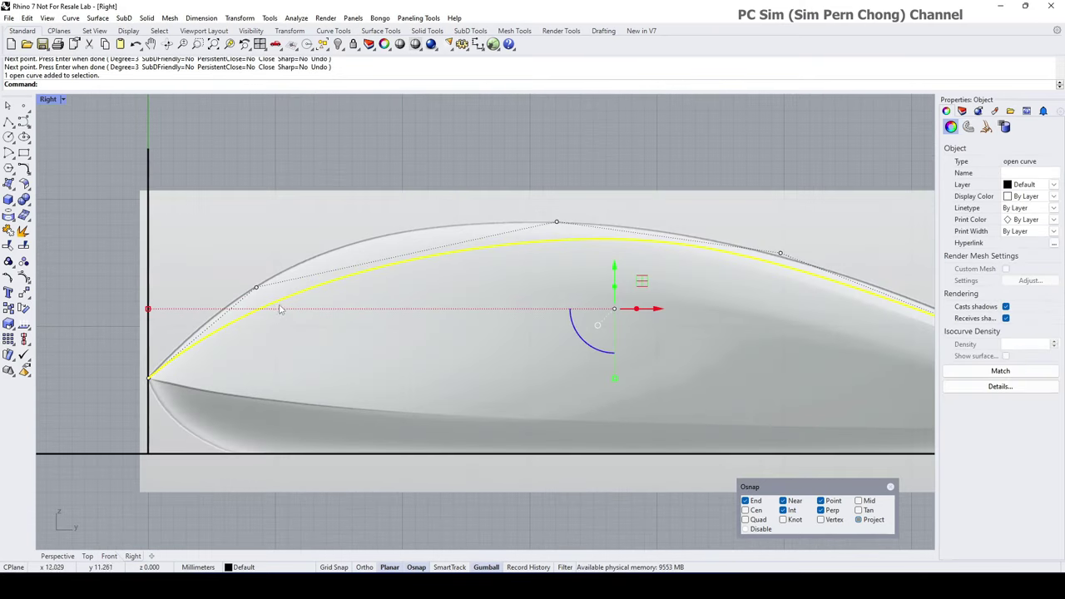
{"action": "left_click", "coordinate": [263, 293]}
{"action": "left_click", "coordinate": [290, 324]}
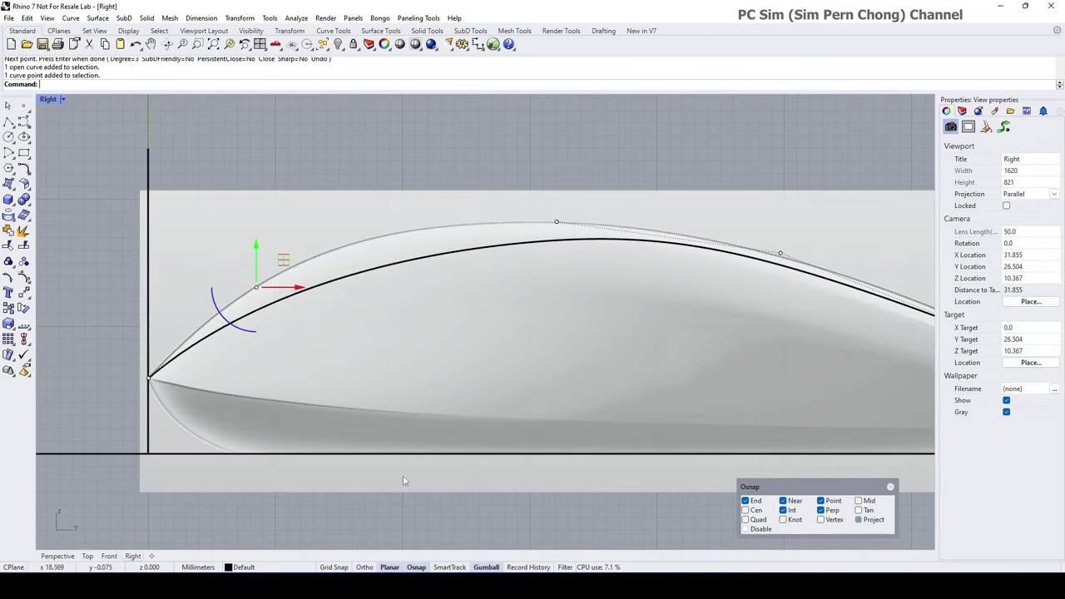
{"action": "right_click", "coordinate": [489, 567]}
{"action": "left_click", "coordinate": [547, 475]}
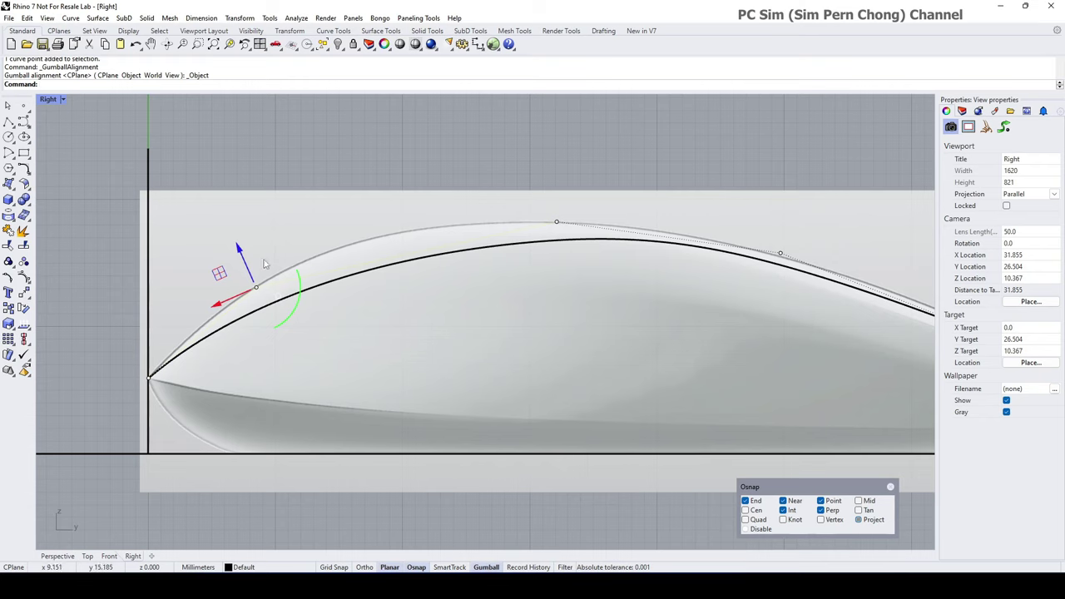
{"action": "left_click_drag", "start_coordinate": [237, 249], "coordinate": [230, 227]}
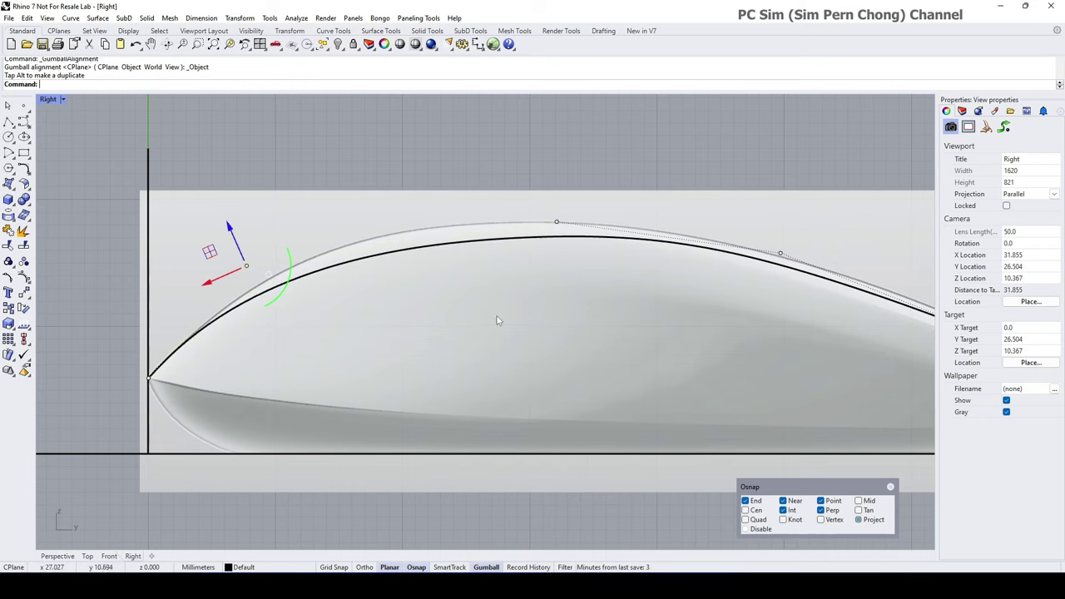
- Raise the crest control point and shift it rearward, and slide the rear control point forward along the curve
{"action": "left_click", "coordinate": [557, 222]}
{"action": "left_click", "coordinate": [585, 253]}
{"action": "left_click_drag", "start_coordinate": [557, 182], "coordinate": [555, 166]}
{"action": "left_click_drag", "start_coordinate": [518, 206], "coordinate": [464, 206]}
{"action": "left_click_drag", "start_coordinate": [501, 163], "coordinate": [502, 153]}
{"action": "left_click", "coordinate": [247, 266]}
{"action": "left_click", "coordinate": [283, 293]}
{"action": "left_click_drag", "start_coordinate": [212, 286], "coordinate": [225, 277]}
- Lower the crest control point slightly and shift it forward to follow the pictured outline
{"action": "right_click_drag", "start_coordinate": [524, 211], "coordinate": [388, 263]}
{"action": "scroll", "coordinate": [388, 263], "scroll_direction": "up", "scroll_amount": 4}
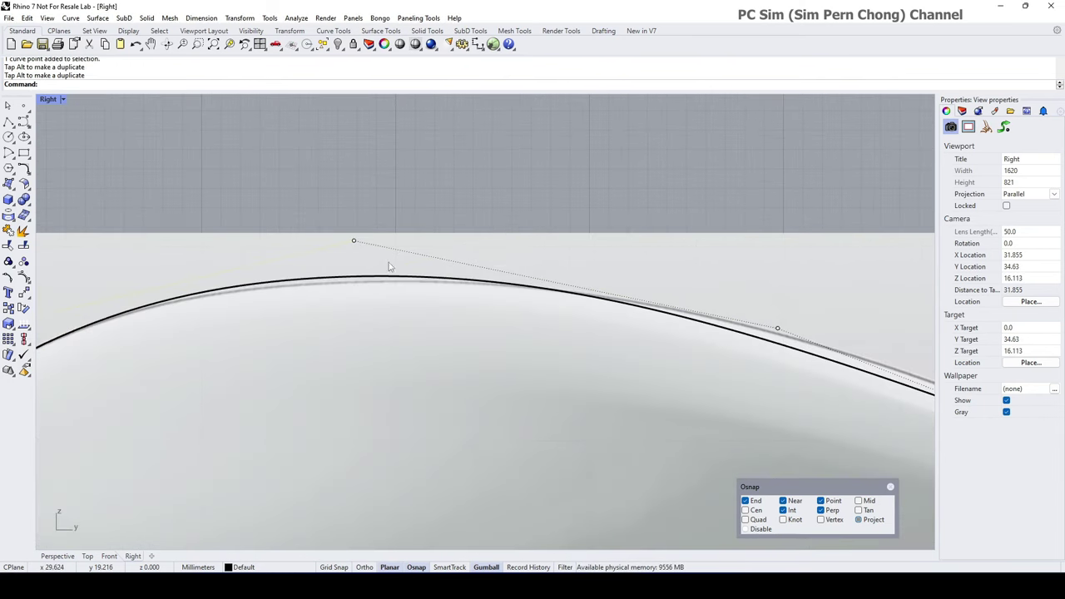
{"action": "left_click", "coordinate": [353, 240]}
{"action": "left_click", "coordinate": [389, 269]}
{"action": "left_click_drag", "start_coordinate": [355, 207], "coordinate": [356, 213]}
{"action": "left_click_drag", "start_coordinate": [312, 246], "coordinate": [329, 247]}
- Move the top curve's control point on the front slope outward toward the silhouette
{"action": "scroll", "coordinate": [408, 233], "scroll_direction": "down", "scroll_amount": 4}
{"action": "right_click_drag", "start_coordinate": [430, 276], "coordinate": [243, 236]}
{"action": "left_click", "coordinate": [463, 255]}
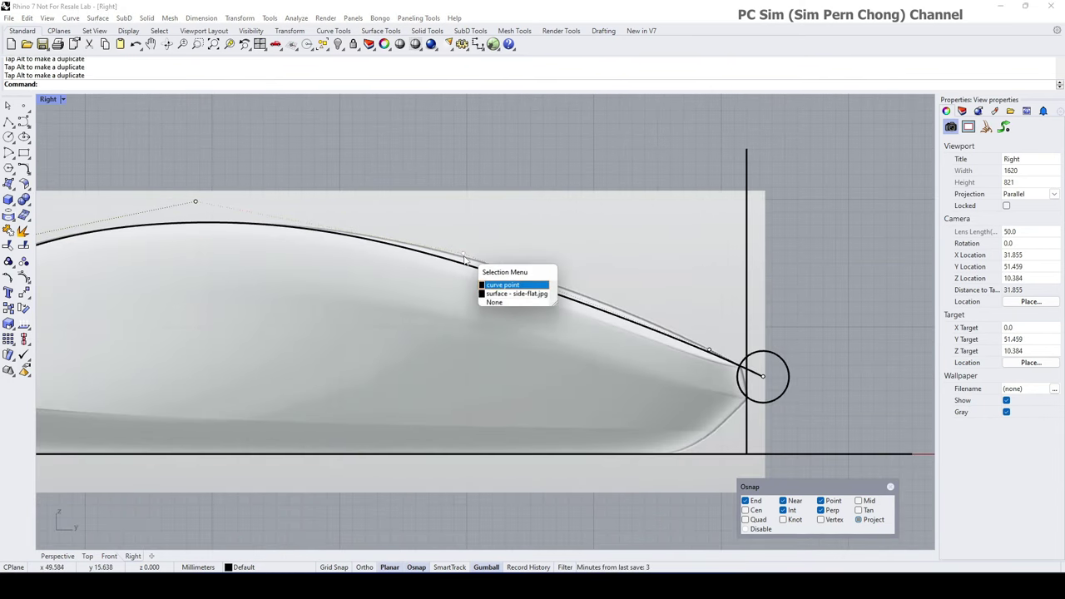
{"action": "left_click", "coordinate": [503, 285]}
{"action": "left_click_drag", "start_coordinate": [474, 214], "coordinate": [477, 204]}
- Slide the control point nearest the circle rearward along the slope and lift it slightly to match the silhouette
{"action": "right_click_drag", "start_coordinate": [546, 275], "coordinate": [512, 276]}
{"action": "left_click", "coordinate": [675, 350]}
{"action": "left_click", "coordinate": [712, 379]}
{"action": "left_click_drag", "start_coordinate": [635, 336], "coordinate": [552, 302]}
{"action": "left_click_drag", "start_coordinate": [606, 275], "coordinate": [609, 268]}
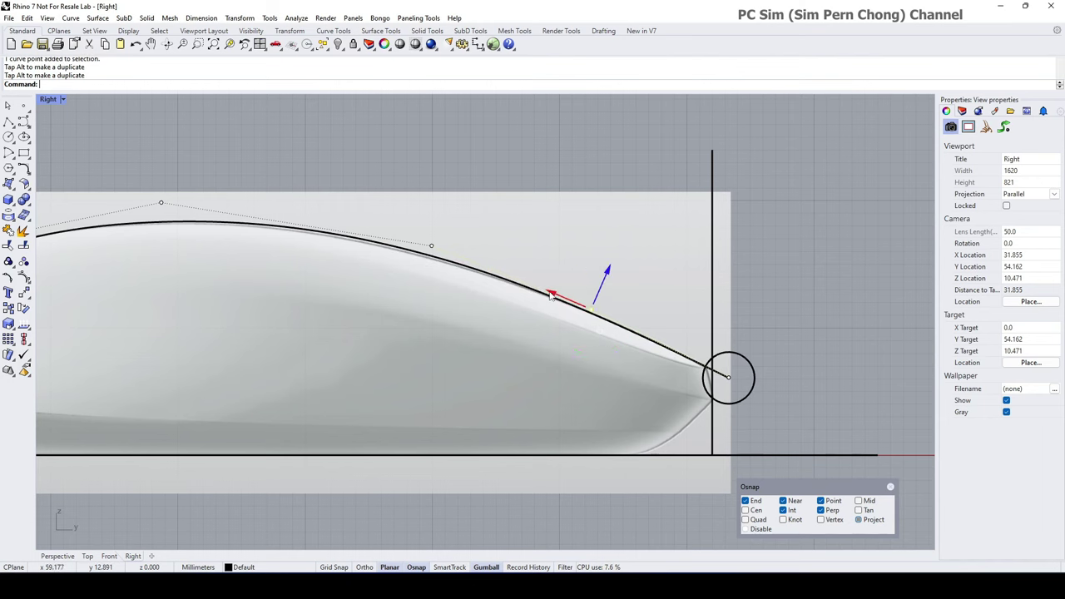
{"action": "left_click_drag", "start_coordinate": [550, 296], "coordinate": [561, 301]}
- Shift the front-slope control point slightly rearward and lower it to refine the curve's fit
{"action": "left_click", "coordinate": [431, 246]}
{"action": "left_click_drag", "start_coordinate": [388, 234], "coordinate": [371, 231]}
{"action": "left_click_drag", "start_coordinate": [425, 199], "coordinate": [424, 203]}
- Lower the crest control point a little, shift it rearward to finish fitting the top curve, and deselect everything
{"action": "right_click_drag", "start_coordinate": [366, 224], "coordinate": [507, 266]}
{"action": "left_click", "coordinate": [302, 243]}
{"action": "left_click", "coordinate": [339, 272]}
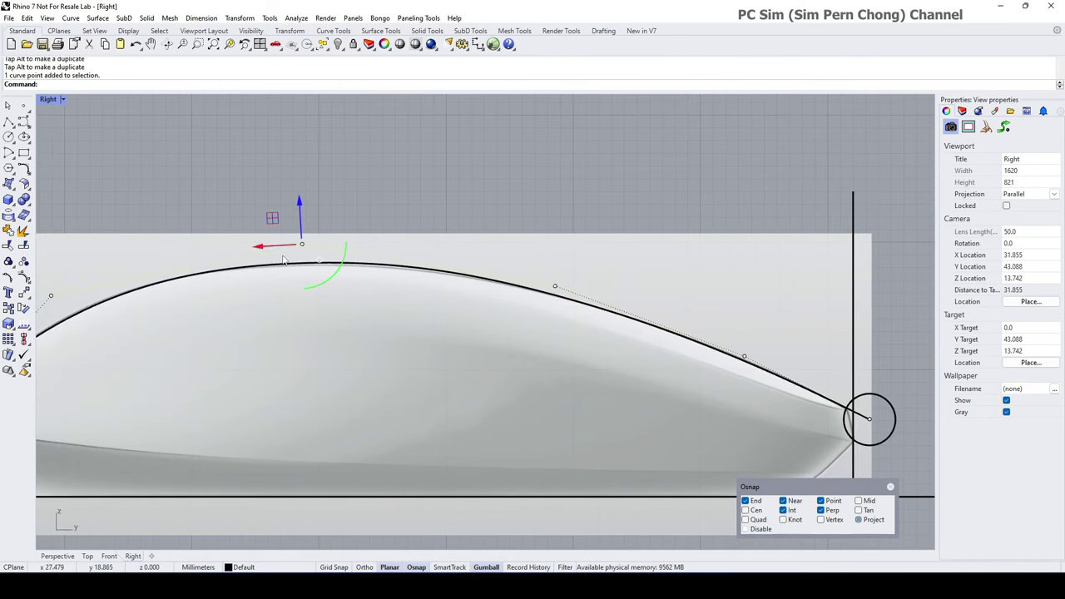
{"action": "left_click_drag", "start_coordinate": [275, 245], "coordinate": [286, 245]}
{"action": "left_click_drag", "start_coordinate": [311, 213], "coordinate": [311, 219]}
{"action": "left_click_drag", "start_coordinate": [281, 250], "coordinate": [250, 252]}
{"action": "scroll", "coordinate": [292, 285], "scroll_direction": "down", "scroll_amount": 4}
{"action": "right_click_drag", "start_coordinate": [292, 286], "coordinate": [352, 238]}
{"action": "key", "text": "Escape"}
{"action": "key", "text": "Escape"}
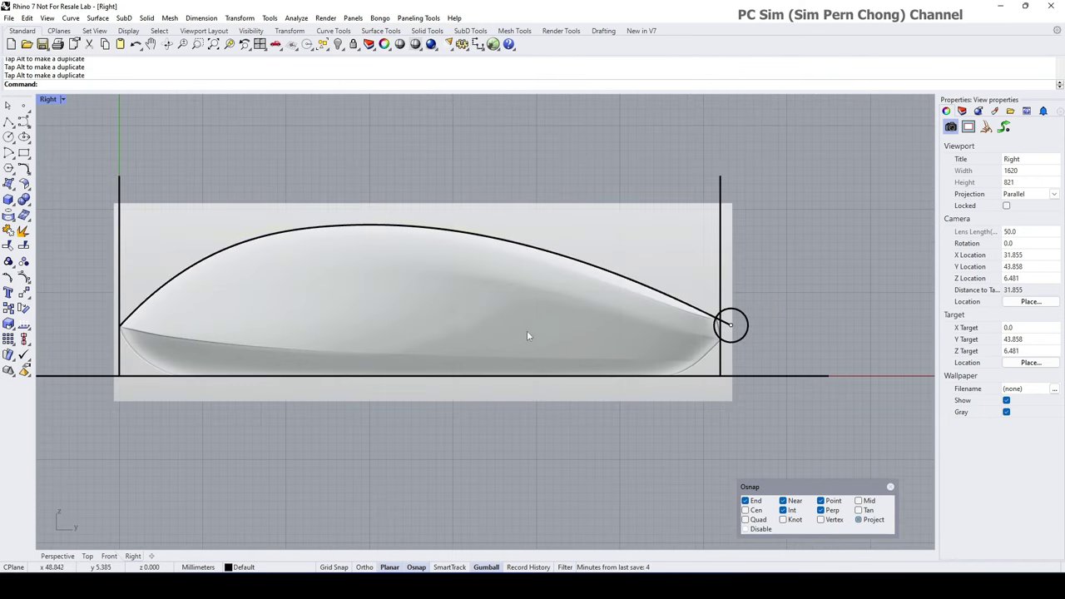
- Draw a degree 3 control-point curve from the circle's centre point down the lower front silhouette to the horizontal base line
{"action": "scroll", "coordinate": [750, 355], "scroll_direction": "up", "scroll_amount": 6}
{"action": "right_click_drag", "start_coordinate": [750, 355], "coordinate": [674, 332]}
{"action": "scroll", "coordinate": [675, 331], "scroll_direction": "up", "scroll_amount": 6}
{"action": "scroll", "coordinate": [675, 331], "scroll_direction": "down", "scroll_amount": 6}
{"action": "left_click", "coordinate": [25, 122]}
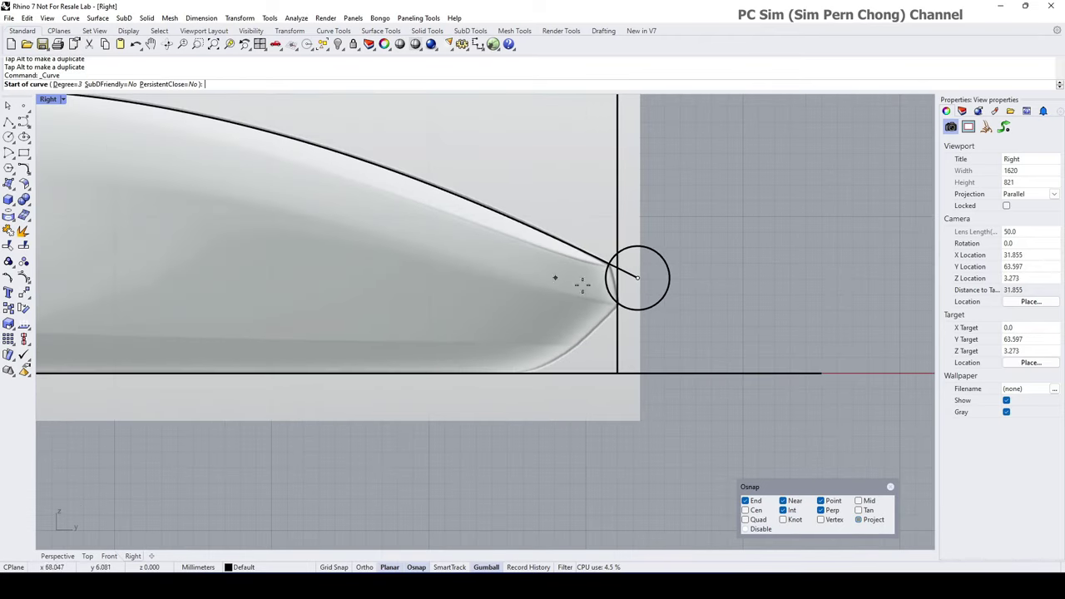
{"action": "left_click", "coordinate": [607, 311]}
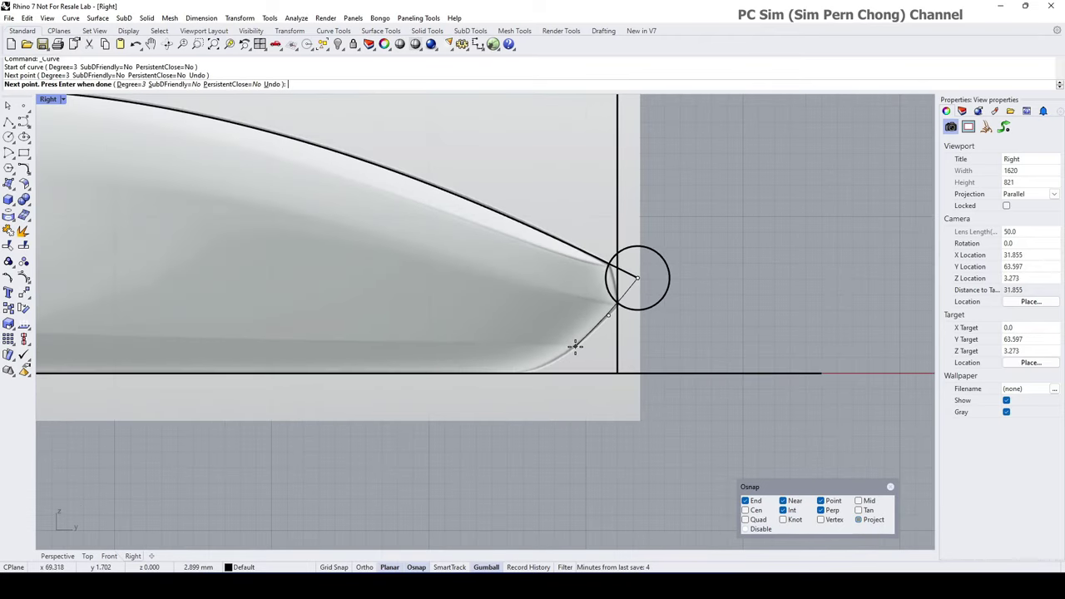
{"action": "left_click", "coordinate": [574, 345]}
{"action": "left_click", "coordinate": [552, 363]}
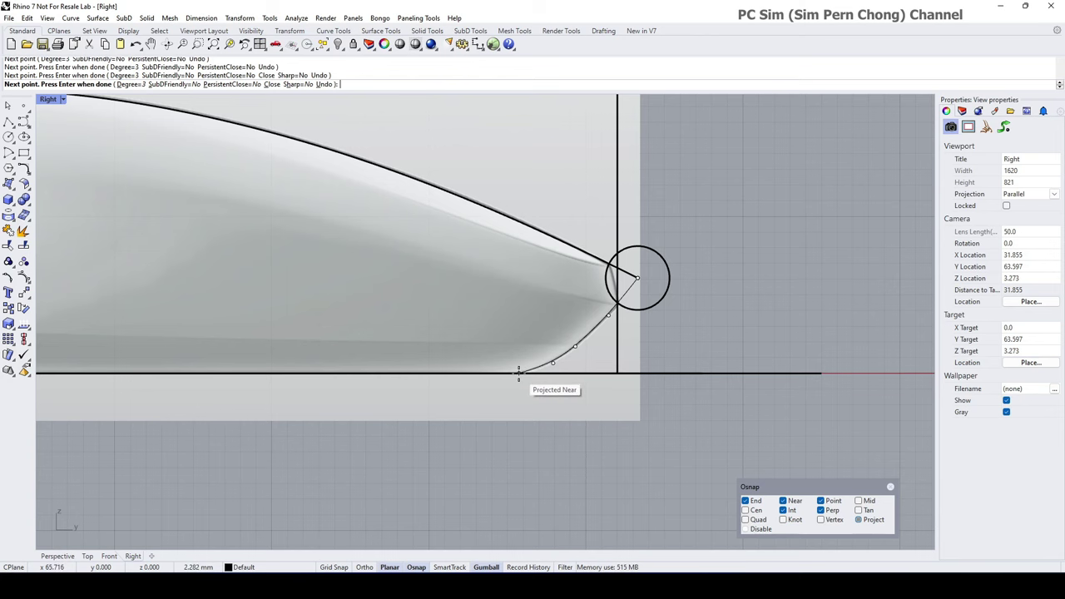
{"action": "left_click", "coordinate": [519, 373]}
{"action": "right_click", "coordinate": [519, 372]}
- Move the lower front curve's middle control point slightly outward to match the reference outline, and deselect the curve
{"action": "left_click", "coordinate": [566, 351]}
{"action": "left_click", "coordinate": [591, 372]}
{"action": "scroll", "coordinate": [592, 355], "scroll_direction": "up", "scroll_amount": 10}
{"action": "left_click", "coordinate": [543, 330]}
{"action": "left_click", "coordinate": [566, 355]}
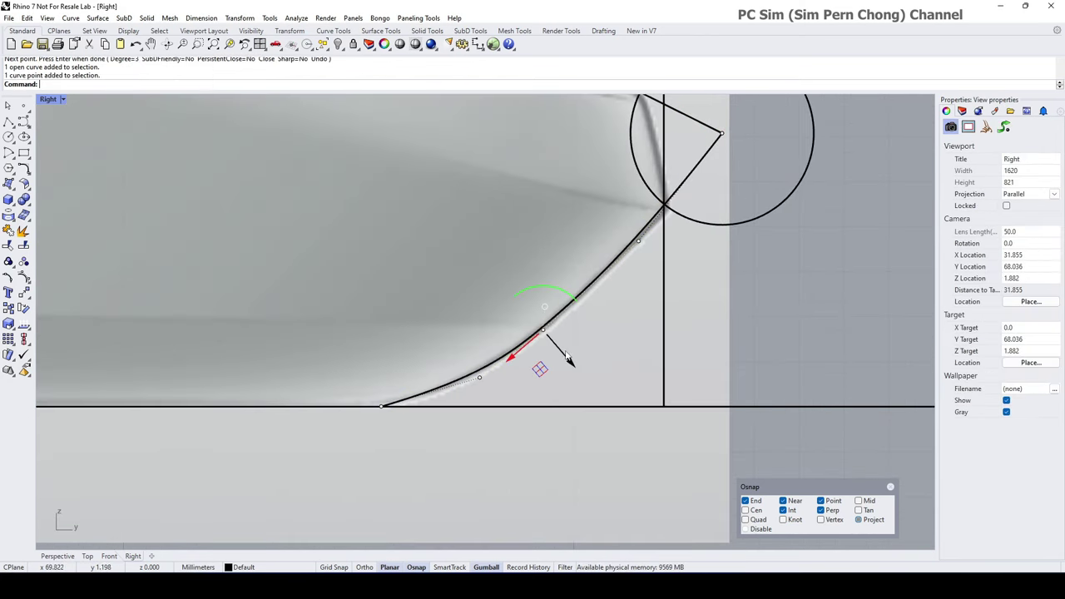
{"action": "left_click_drag", "start_coordinate": [567, 356], "coordinate": [573, 358]}
{"action": "scroll", "coordinate": [572, 353], "scroll_direction": "down", "scroll_amount": 14}
{"action": "key", "text": "Escape"}
{"action": "right_click_drag", "start_coordinate": [582, 353], "coordinate": [645, 358]}
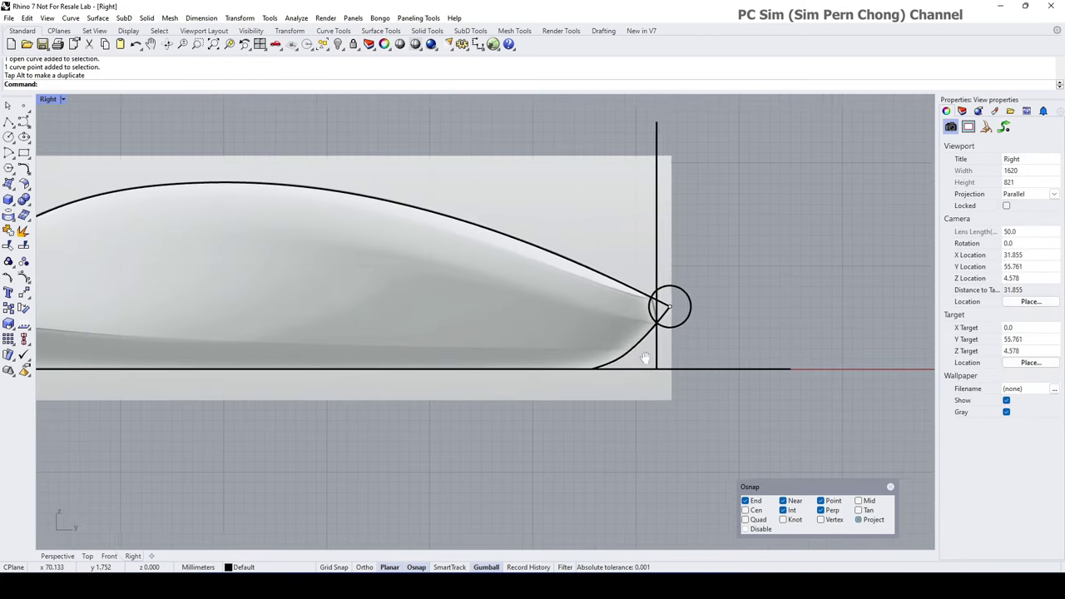
{"action": "scroll", "coordinate": [645, 358], "scroll_direction": "down", "scroll_amount": 2}
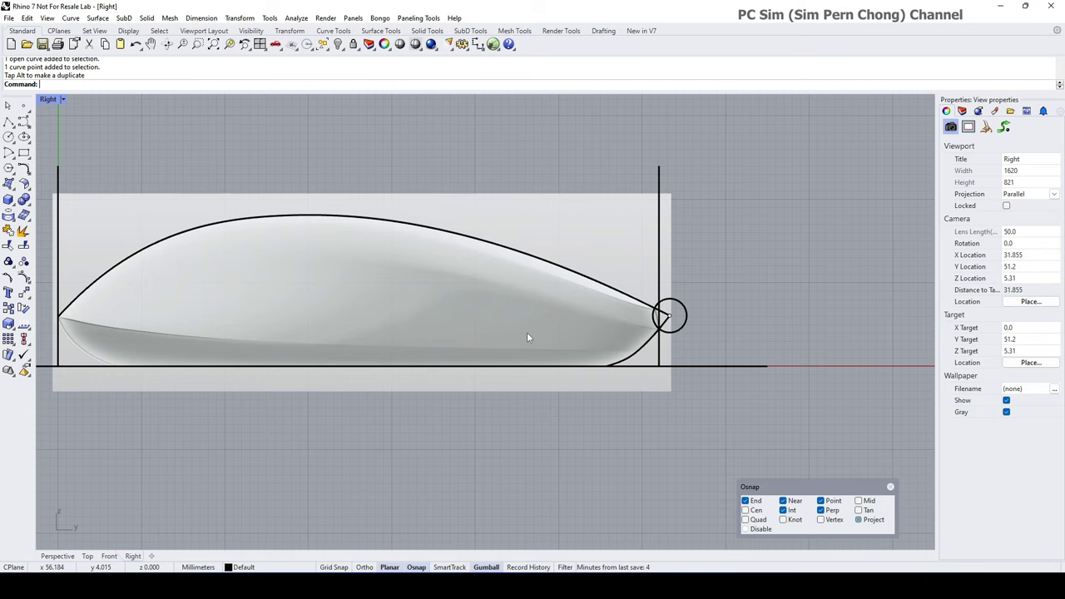
- Draw a degree 3 control-point curve along the lower side seam, from the rear end of the top curve to the lower front curve
{"action": "left_click", "coordinate": [23, 121]}
{"action": "left_click", "coordinate": [58, 316]}
{"action": "left_click", "coordinate": [143, 341]}
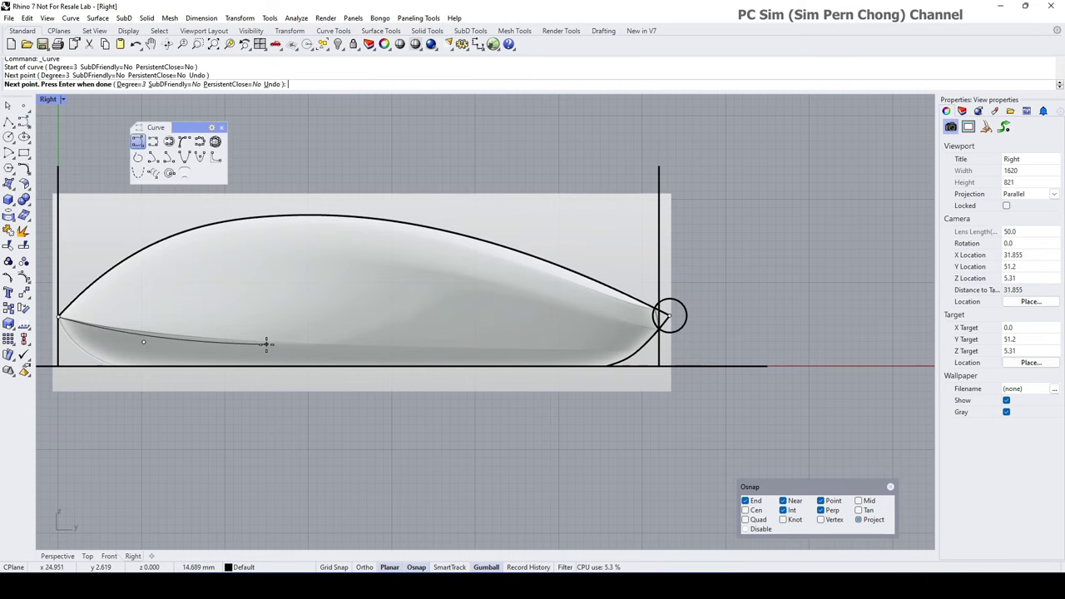
{"action": "left_click", "coordinate": [266, 344]}
{"action": "left_click", "coordinate": [516, 350]}
{"action": "scroll", "coordinate": [628, 358], "scroll_direction": "up", "scroll_amount": 4}
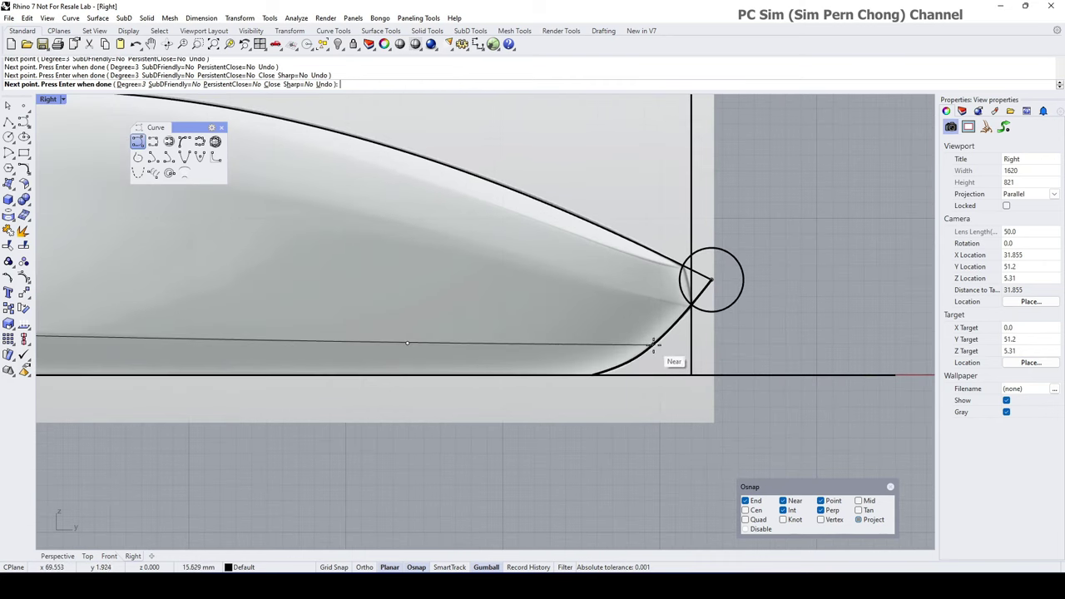
{"action": "left_click", "coordinate": [654, 344]}
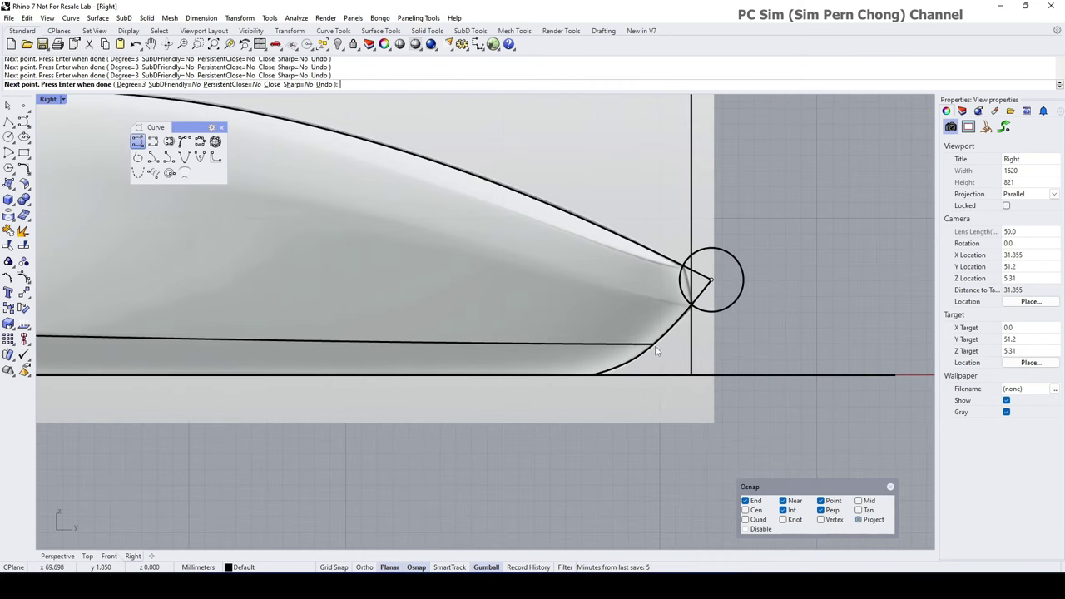
{"action": "right_click", "coordinate": [653, 351]}
- Raise the seam curve's second control point slightly and shift it forward to match the reference seam, and deselect it
{"action": "scroll", "coordinate": [542, 297], "scroll_direction": "down", "scroll_amount": 6}
{"action": "right_click_drag", "start_coordinate": [214, 338], "coordinate": [461, 352]}
{"action": "scroll", "coordinate": [454, 350], "scroll_direction": "up", "scroll_amount": 4}
{"action": "left_click", "coordinate": [389, 319]}
{"action": "left_click", "coordinate": [389, 319]}
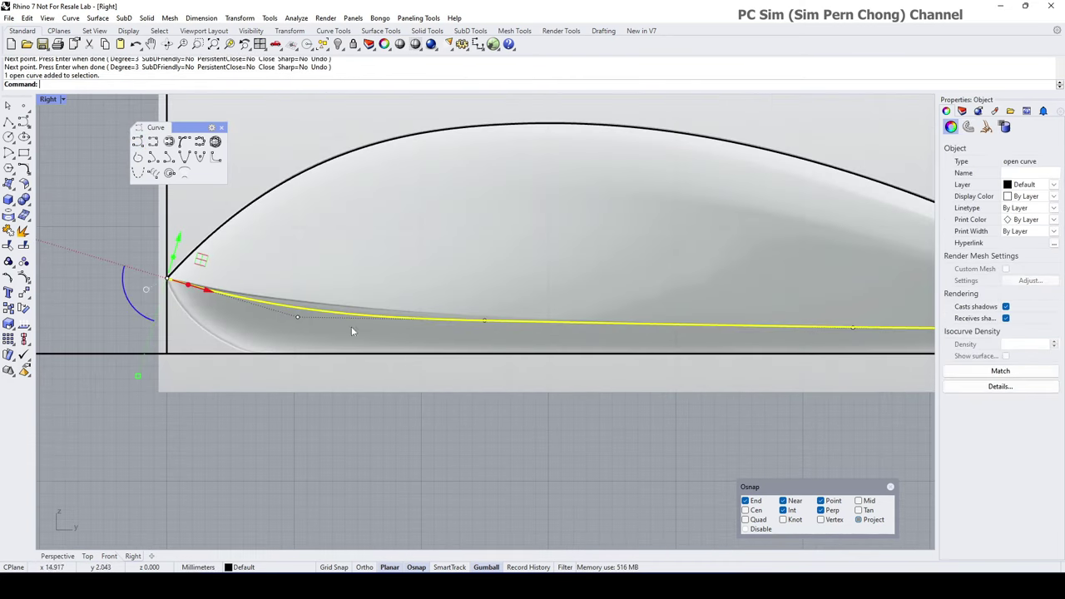
{"action": "left_click", "coordinate": [297, 319]}
{"action": "left_click", "coordinate": [297, 319]}
{"action": "left_click_drag", "start_coordinate": [291, 359], "coordinate": [293, 351]}
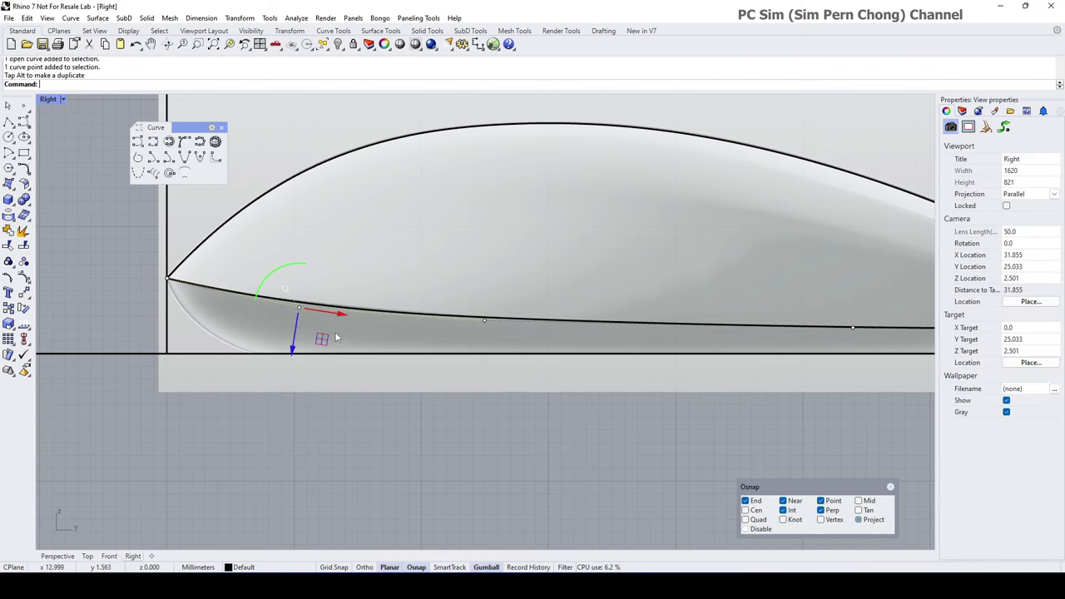
{"action": "left_click_drag", "start_coordinate": [343, 315], "coordinate": [366, 320]}
{"action": "scroll", "coordinate": [423, 335], "scroll_direction": "down", "scroll_amount": 4}
{"action": "left_click", "coordinate": [451, 399]}
- Draw a degree 3 control-point curve along the upper side edge, from the seam curve near the rear to the circle's centre at the front
{"action": "scroll", "coordinate": [452, 399], "scroll_direction": "down", "scroll_amount": 2}
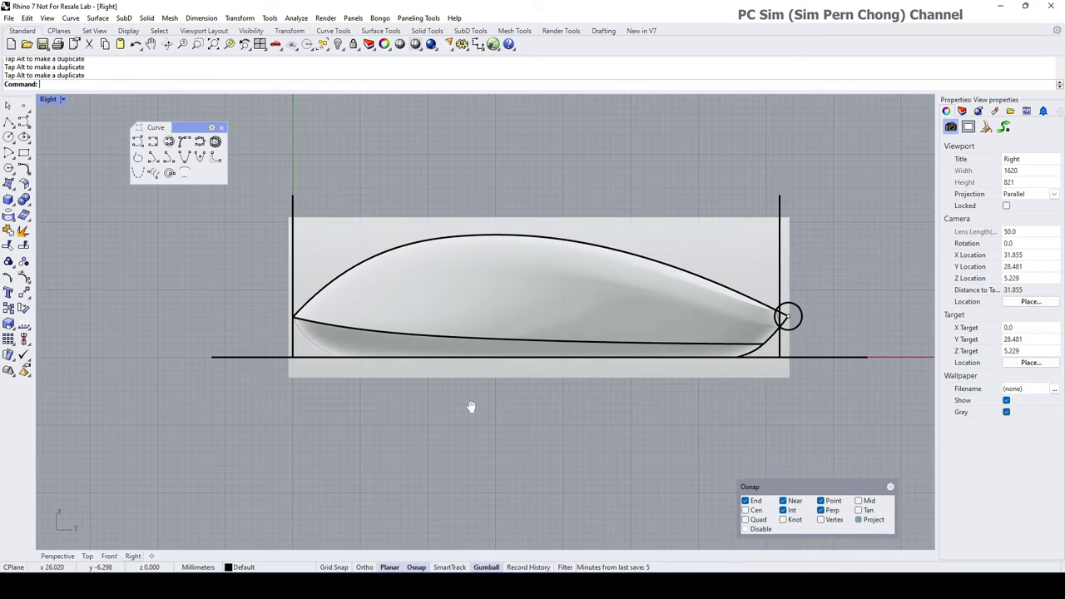
{"action": "right_click_drag", "start_coordinate": [471, 407], "coordinate": [453, 406]}
{"action": "left_click", "coordinate": [137, 141]}
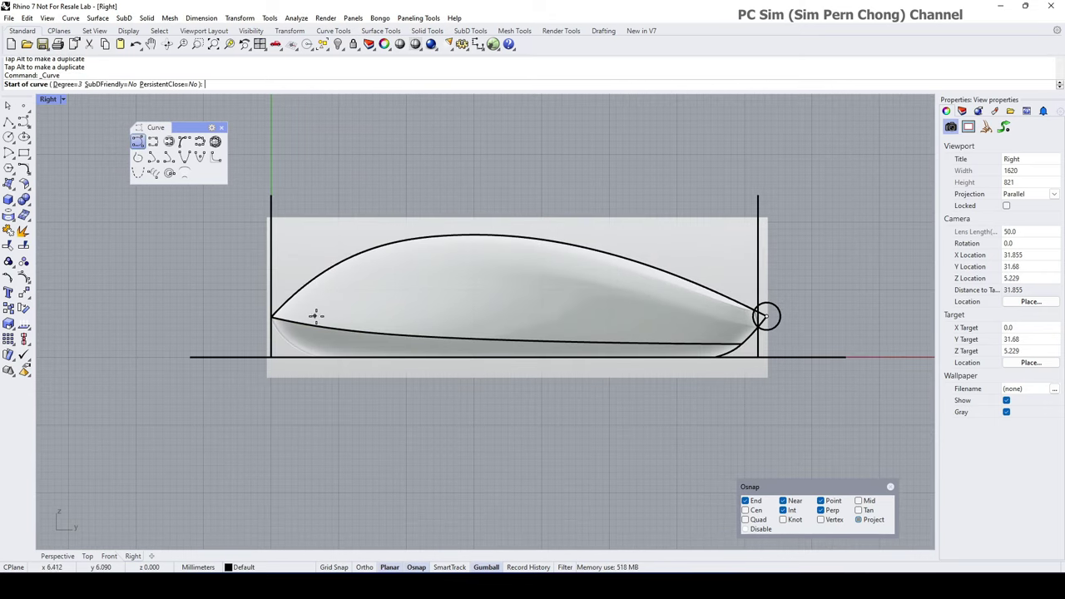
{"action": "left_click", "coordinate": [303, 322]}
{"action": "left_click", "coordinate": [340, 292]}
{"action": "left_click", "coordinate": [426, 273]}
{"action": "left_click", "coordinate": [522, 267]}
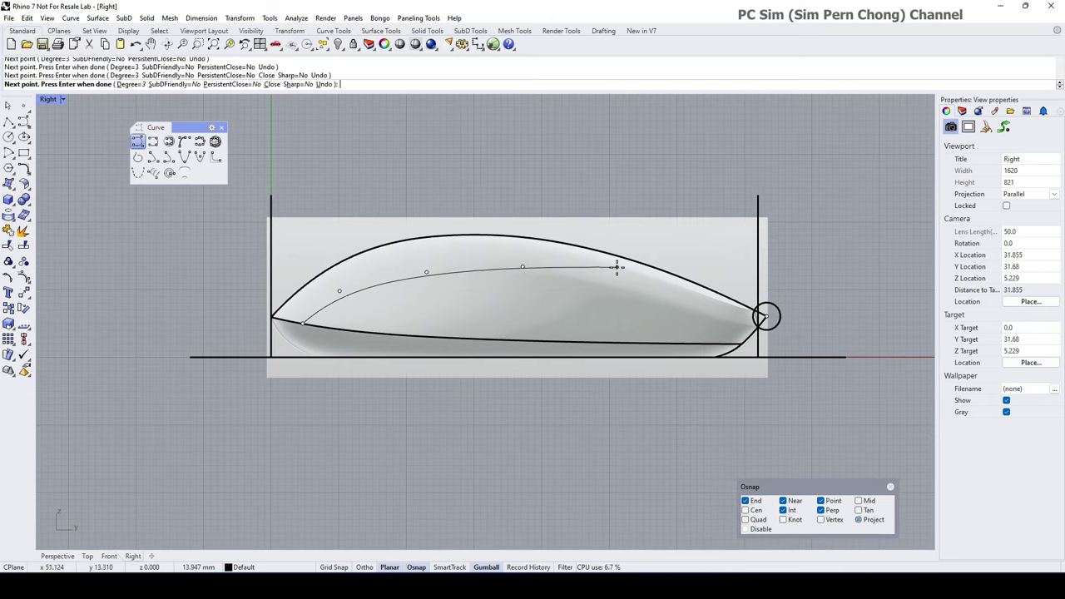
{"action": "left_click", "coordinate": [614, 275]}
{"action": "right_click_drag", "start_coordinate": [688, 301], "coordinate": [676, 302]}
{"action": "scroll", "coordinate": [676, 304], "scroll_direction": "up", "scroll_amount": 3}
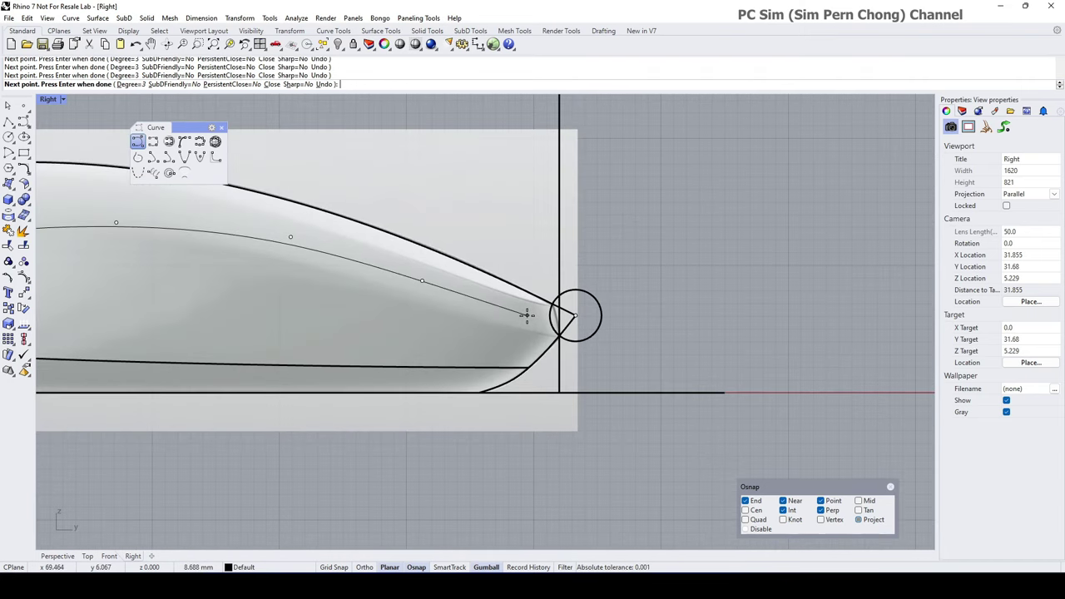
{"action": "left_click", "coordinate": [527, 315]}
{"action": "left_click", "coordinate": [574, 315]}
{"action": "key", "text": "Return"}
{"action": "scroll", "coordinate": [487, 312], "scroll_direction": "down", "scroll_amount": 3}
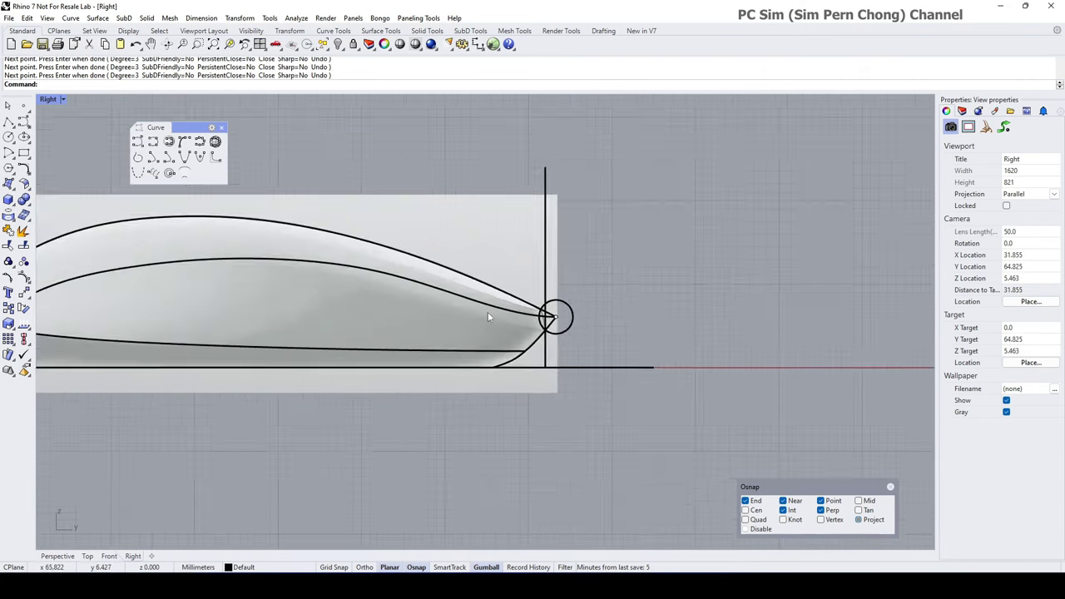
- Raise the new upper side curve's third control point slightly and delete the control point in front of it
{"action": "left_click", "coordinate": [387, 277]}
{"action": "left_click", "coordinate": [407, 291]}
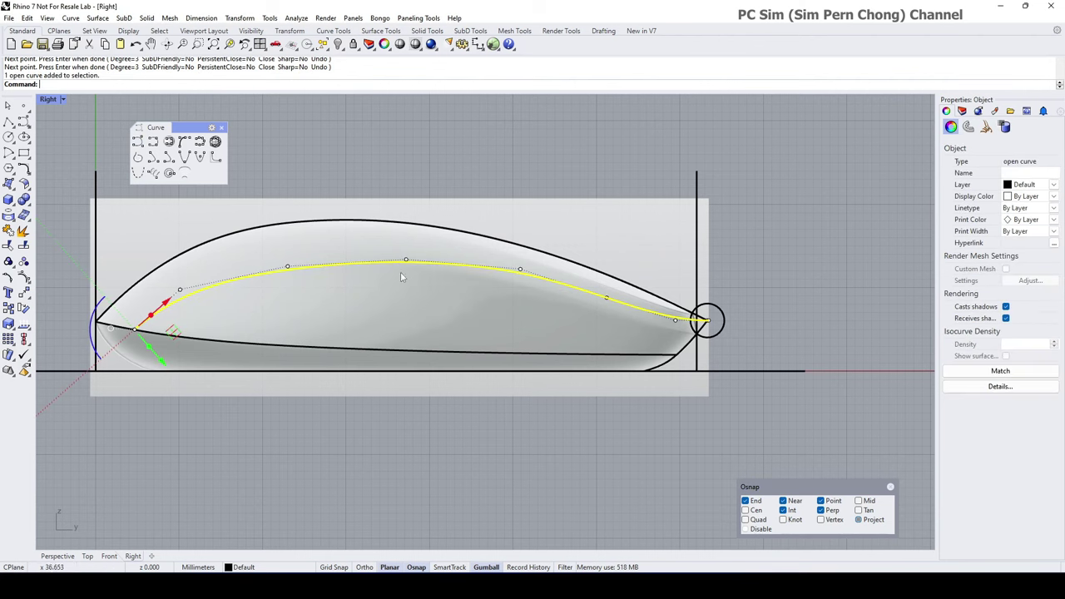
{"action": "left_click", "coordinate": [287, 266]}
{"action": "left_click_drag", "start_coordinate": [287, 266], "coordinate": [285, 254]}
{"action": "scroll", "coordinate": [397, 277], "scroll_direction": "up", "scroll_amount": 1}
{"action": "left_click", "coordinate": [407, 258]}
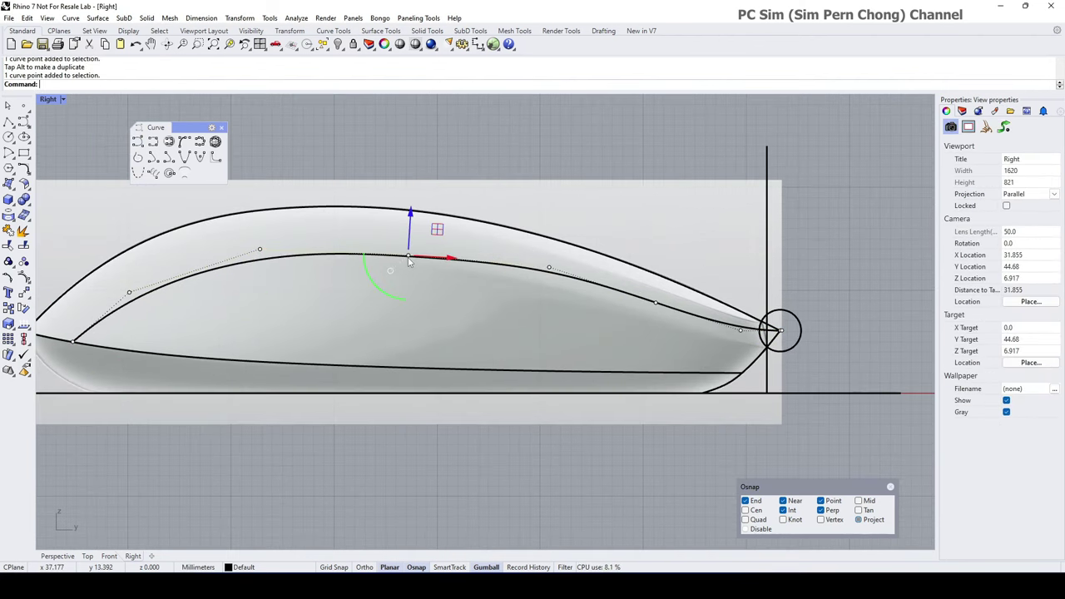
{"action": "key", "text": "Delete"}
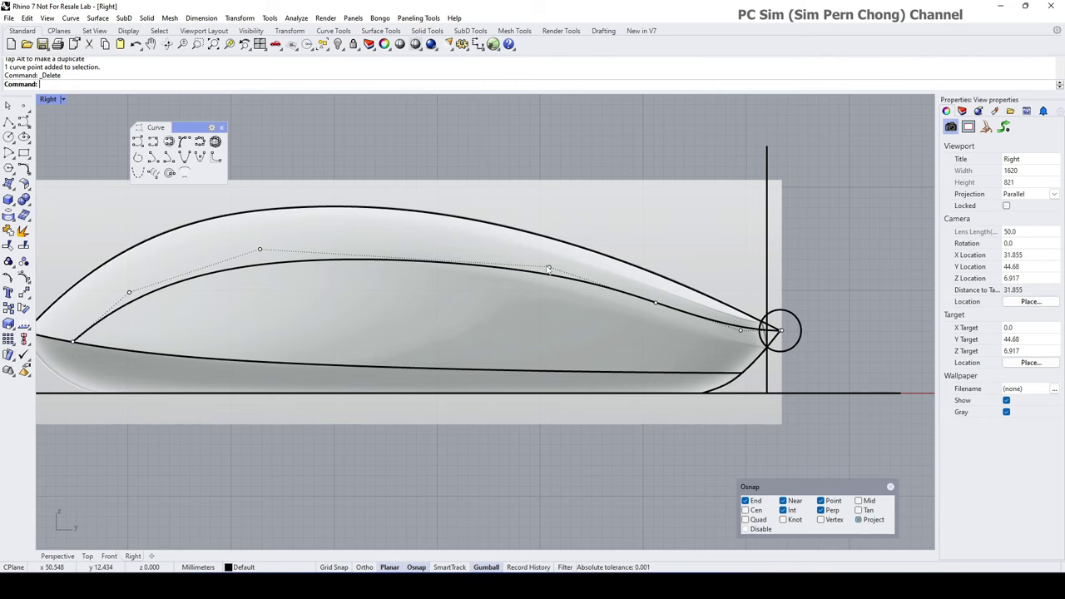
- Shift the upper side curve's front crest control point rearward and raise it a little to smooth the crest
{"action": "left_click", "coordinate": [548, 268]}
{"action": "left_click", "coordinate": [580, 296]}
{"action": "left_click_drag", "start_coordinate": [587, 272], "coordinate": [512, 261]}
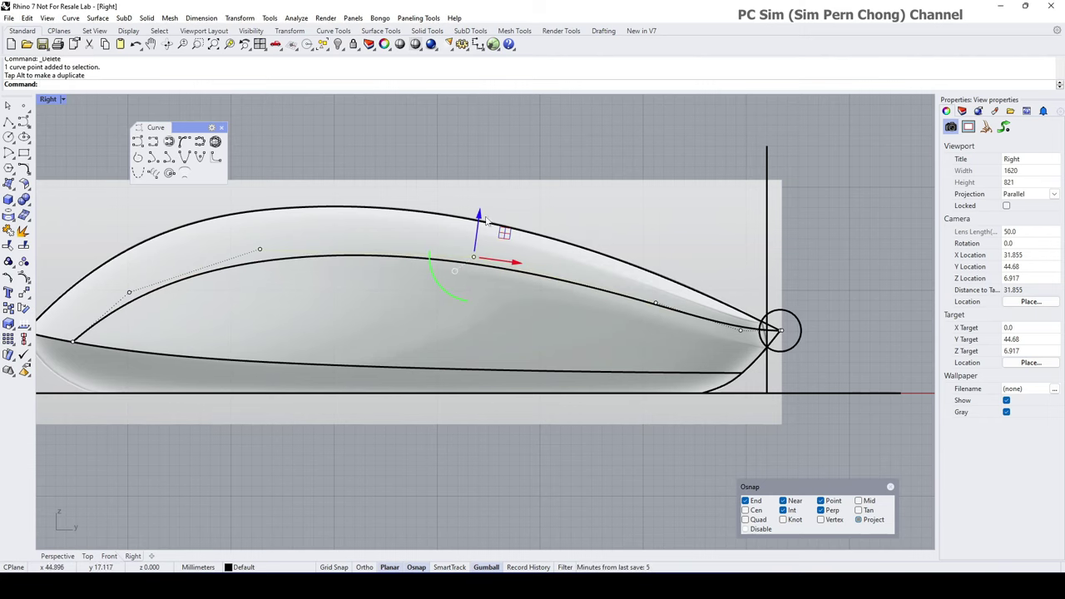
{"action": "left_click_drag", "start_coordinate": [478, 218], "coordinate": [479, 212]}
{"action": "left_click_drag", "start_coordinate": [515, 257], "coordinate": [484, 264]}
- Raise the upper side curve's rear crest control point and slide its rear endpoint slightly forward along the seam curve
{"action": "scroll", "coordinate": [491, 306], "scroll_direction": "down", "scroll_amount": 2}
{"action": "left_click", "coordinate": [309, 278]}
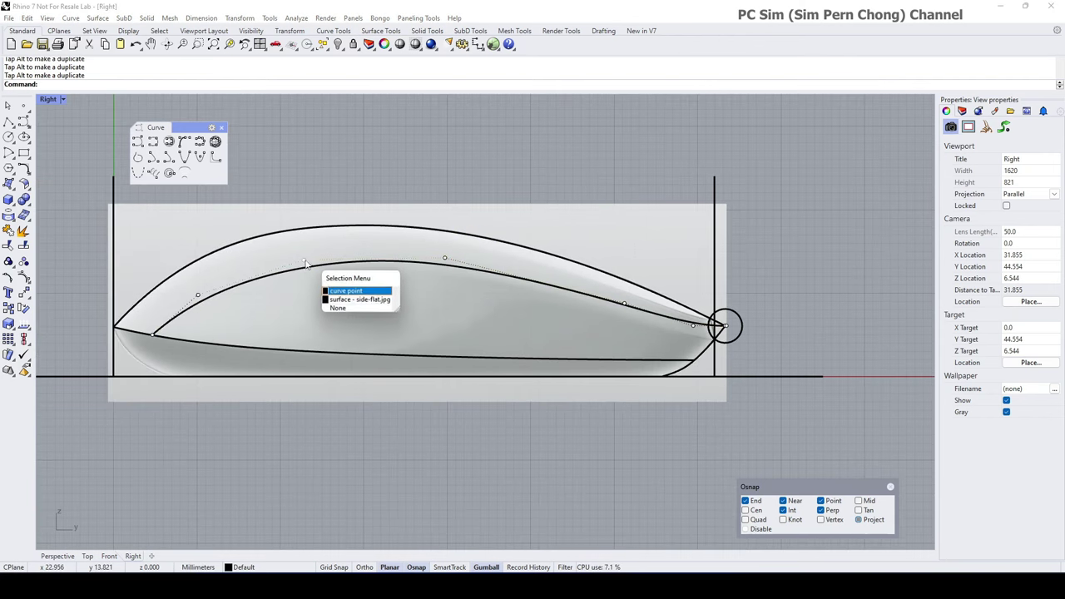
{"action": "left_click", "coordinate": [336, 289]}
{"action": "left_click_drag", "start_coordinate": [296, 217], "coordinate": [296, 211]}
{"action": "right_click_drag", "start_coordinate": [296, 308], "coordinate": [396, 276]}
{"action": "scroll", "coordinate": [310, 292], "scroll_direction": "up", "scroll_amount": 4}
{"action": "left_click_drag", "start_coordinate": [222, 309], "coordinate": [244, 312]}
{"action": "scroll", "coordinate": [307, 309], "scroll_direction": "down", "scroll_amount": 6}
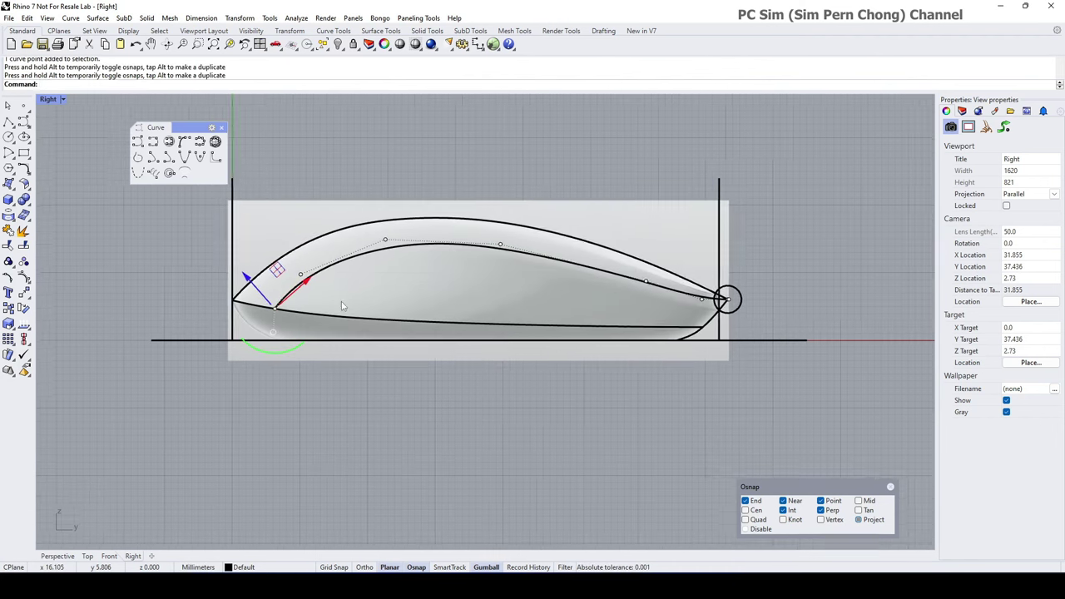
- Shift the upper side curve's second control point forward up the slope, and nudge the rear crest point forward and up
{"action": "scroll", "coordinate": [253, 276], "scroll_direction": "up", "scroll_amount": 6}
{"action": "left_click", "coordinate": [343, 276]}
{"action": "left_click_drag", "start_coordinate": [377, 253], "coordinate": [393, 243]}
{"action": "scroll", "coordinate": [401, 258], "scroll_direction": "down", "scroll_amount": 3}
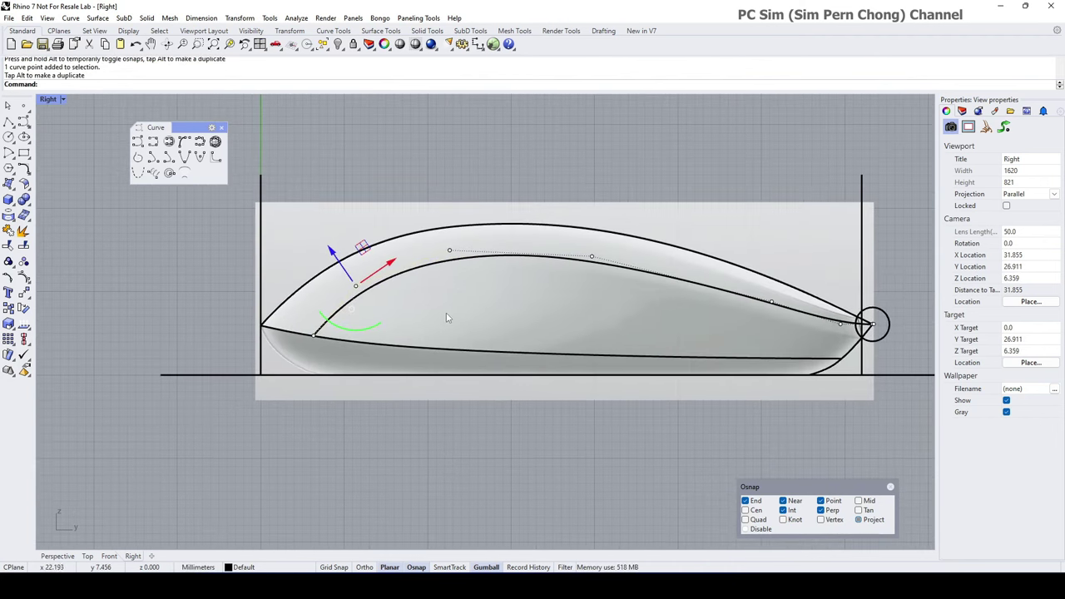
{"action": "left_click", "coordinate": [450, 251]}
{"action": "left_click", "coordinate": [482, 263]}
{"action": "left_click_drag", "start_coordinate": [485, 244], "coordinate": [488, 244]}
{"action": "left_click_drag", "start_coordinate": [444, 210], "coordinate": [443, 204]}
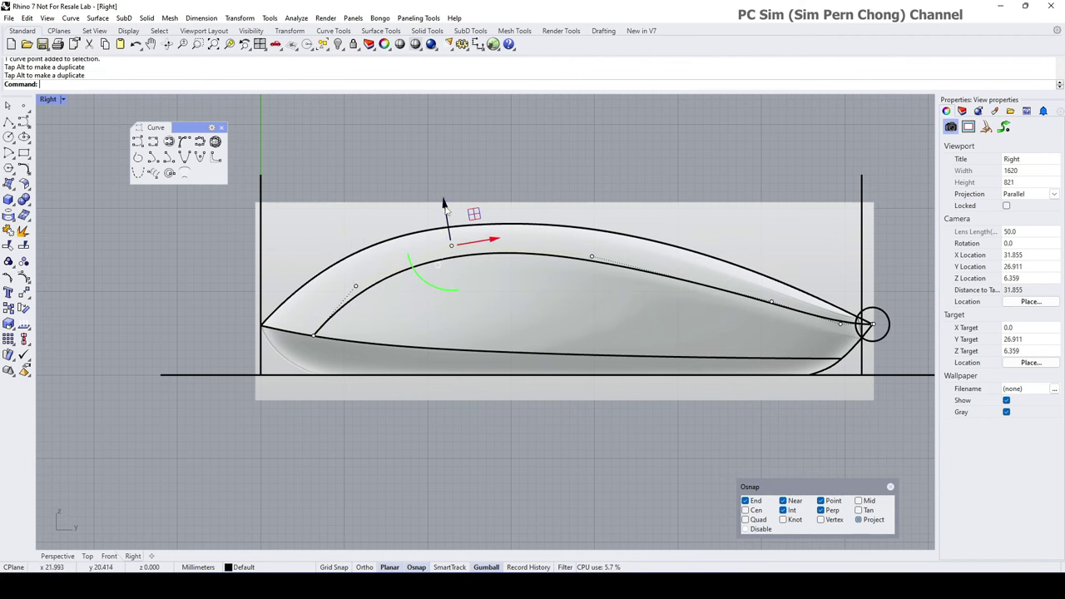
- Raise the upper side curve's front crest control point, and fine-tune the rear crest point slightly forward and up
{"action": "right_click_drag", "start_coordinate": [529, 316], "coordinate": [502, 288]}
{"action": "right_click_drag", "start_coordinate": [651, 267], "coordinate": [629, 271]}
{"action": "scroll", "coordinate": [581, 248], "scroll_direction": "up", "scroll_amount": 2}
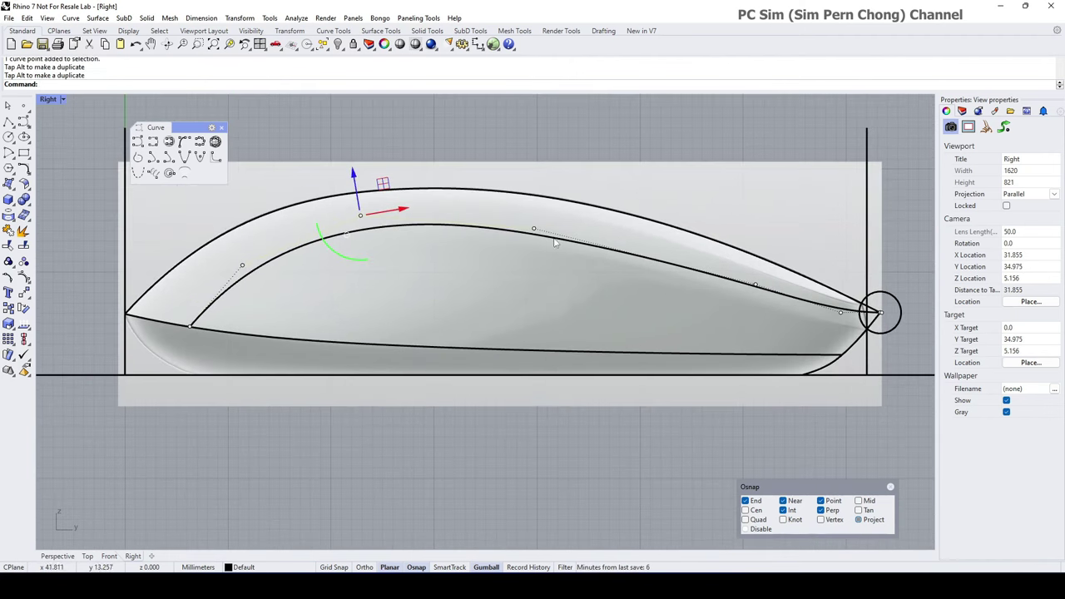
{"action": "left_click", "coordinate": [534, 229]}
{"action": "left_click", "coordinate": [557, 249]}
{"action": "left_click_drag", "start_coordinate": [539, 191], "coordinate": [541, 183]}
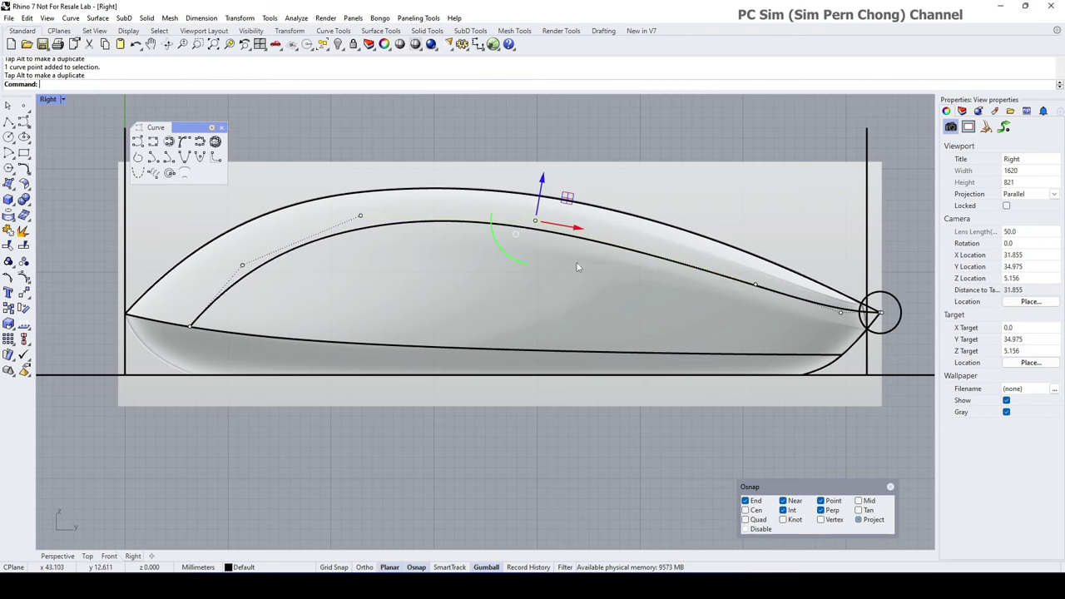
{"action": "left_click", "coordinate": [361, 215]}
{"action": "left_click", "coordinate": [385, 235]}
{"action": "left_click_drag", "start_coordinate": [395, 208], "coordinate": [400, 208]}
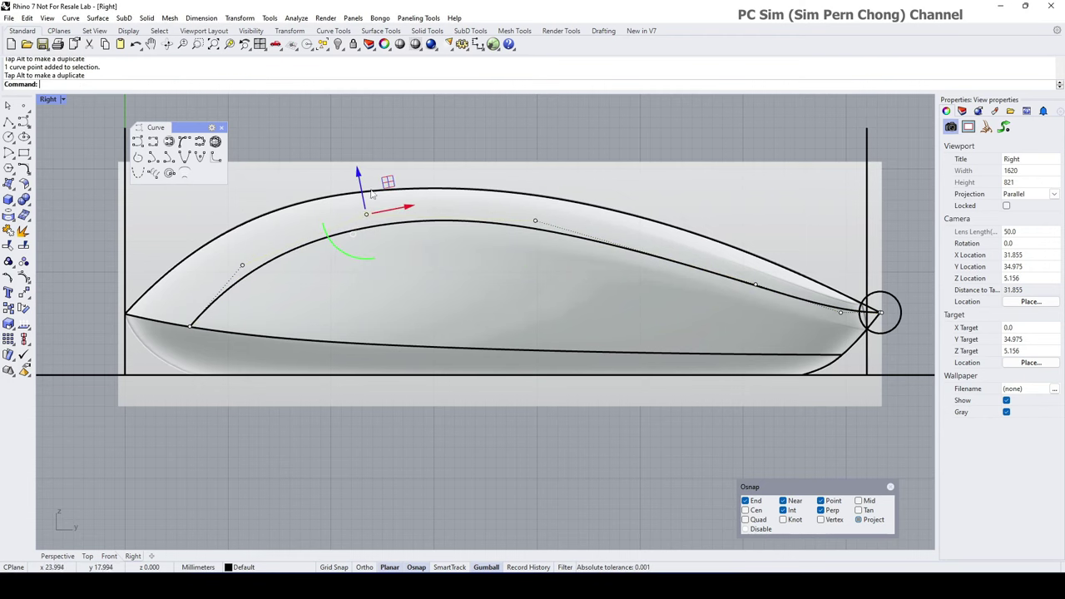
{"action": "left_click_drag", "start_coordinate": [359, 173], "coordinate": [359, 170]}
{"action": "scroll", "coordinate": [418, 245], "scroll_direction": "down", "scroll_amount": 2}
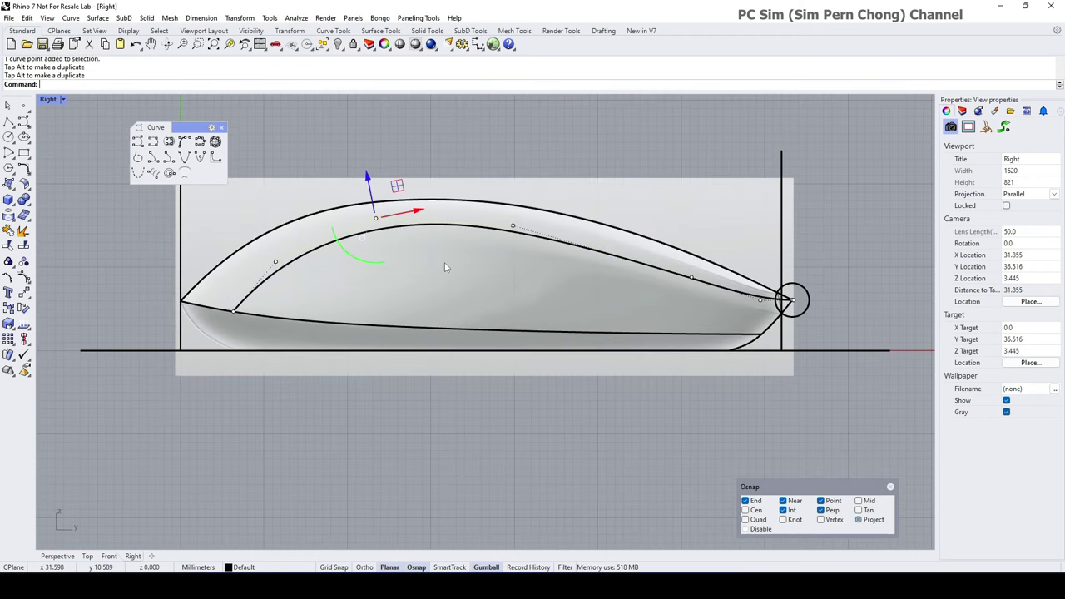
- Align the gumball to the CPlane and raise the upper side curve's control point just before its front end slightly
{"action": "scroll", "coordinate": [828, 284], "scroll_direction": "up", "scroll_amount": 5}
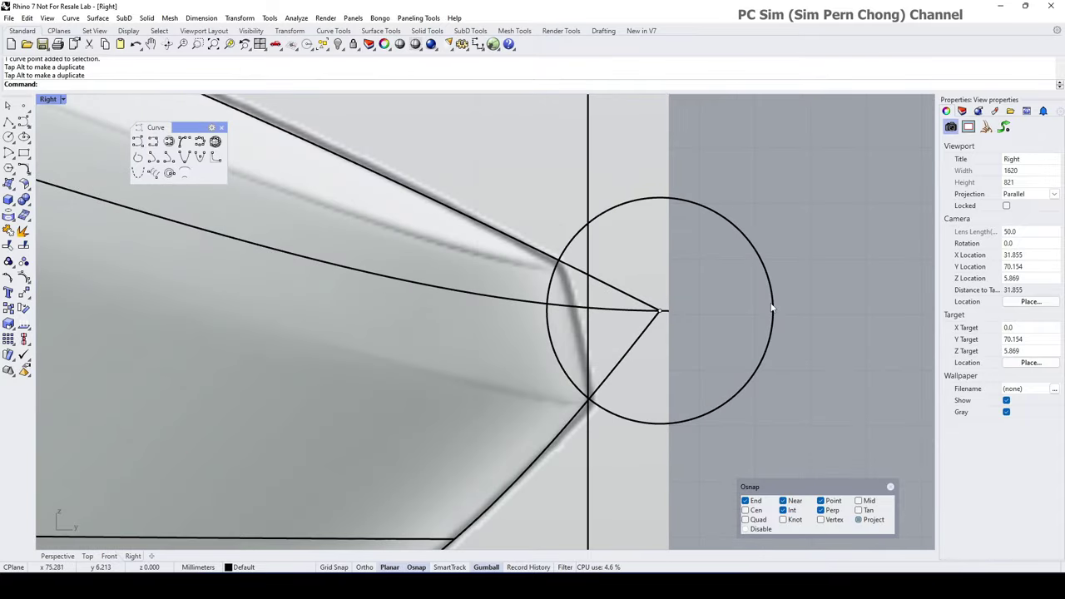
{"action": "left_click", "coordinate": [663, 310]}
{"action": "left_click", "coordinate": [628, 312]}
{"action": "left_click", "coordinate": [665, 344]}
{"action": "scroll", "coordinate": [574, 324], "scroll_direction": "up", "scroll_amount": 3}
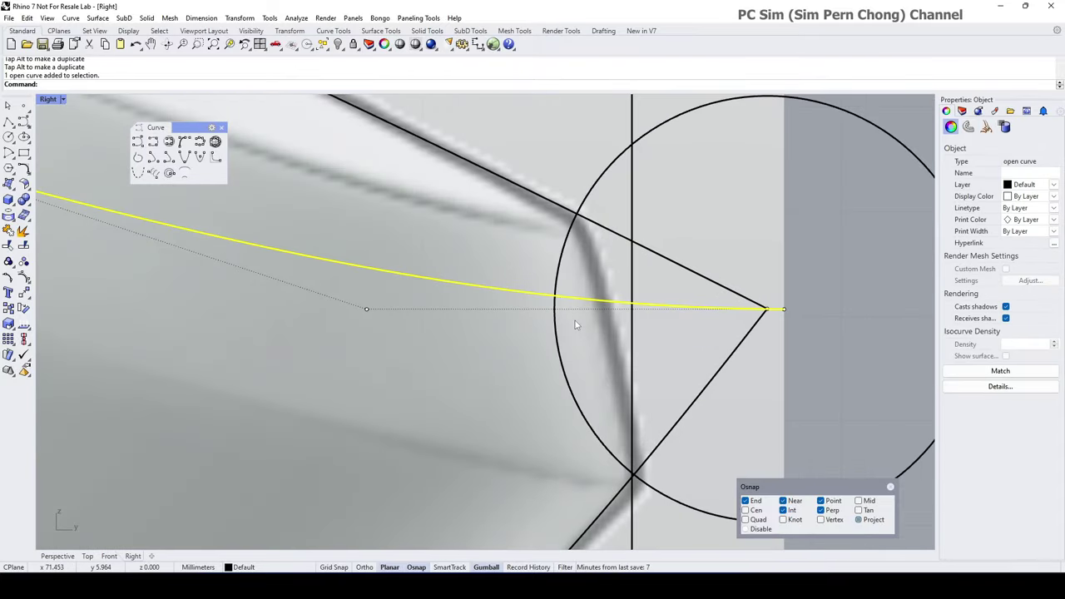
{"action": "left_click", "coordinate": [367, 316]}
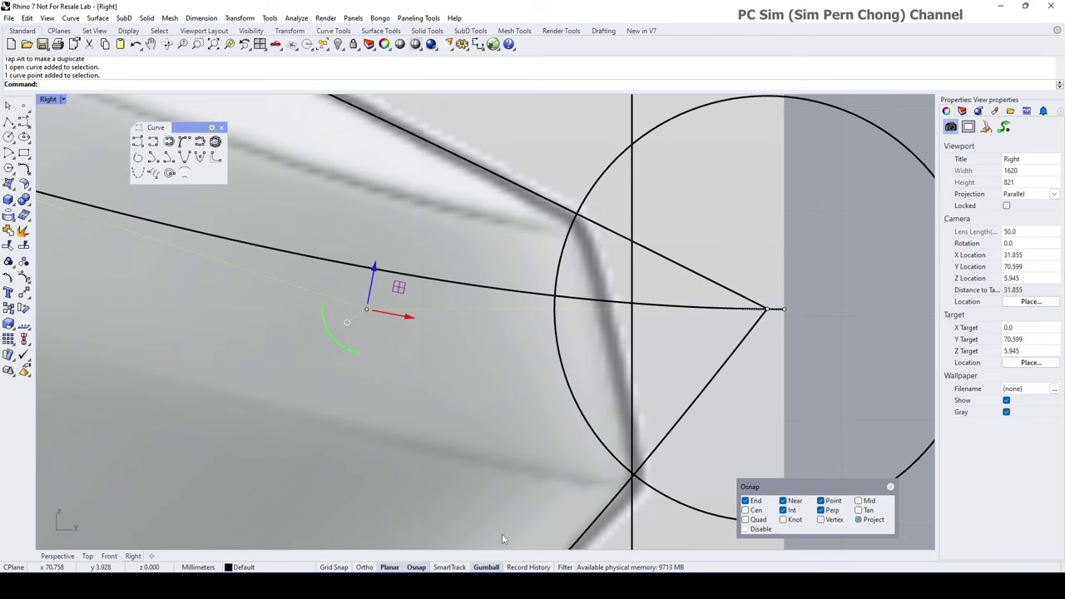
{"action": "right_click", "coordinate": [486, 567]}
{"action": "left_click", "coordinate": [525, 475]}
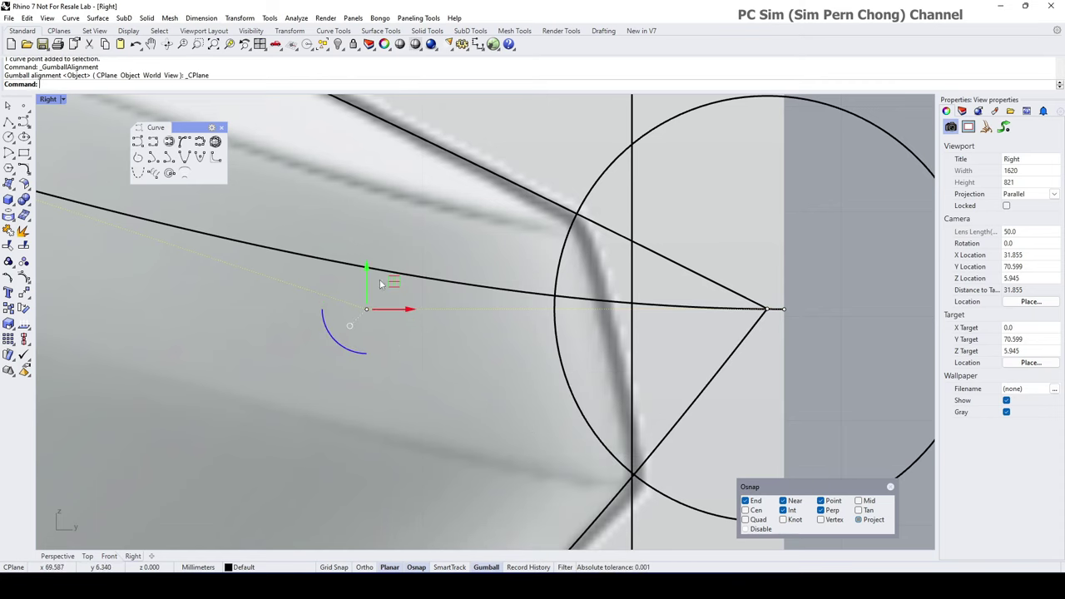
{"action": "left_click_drag", "start_coordinate": [367, 267], "coordinate": [367, 264]}
{"action": "scroll", "coordinate": [384, 300], "scroll_direction": "down", "scroll_amount": 15}
{"action": "right_click_drag", "start_coordinate": [395, 319], "coordinate": [657, 334]}
{"action": "scroll", "coordinate": [656, 333], "scroll_direction": "down", "scroll_amount": 5}
{"action": "right_click_drag", "start_coordinate": [551, 343], "coordinate": [618, 326]}
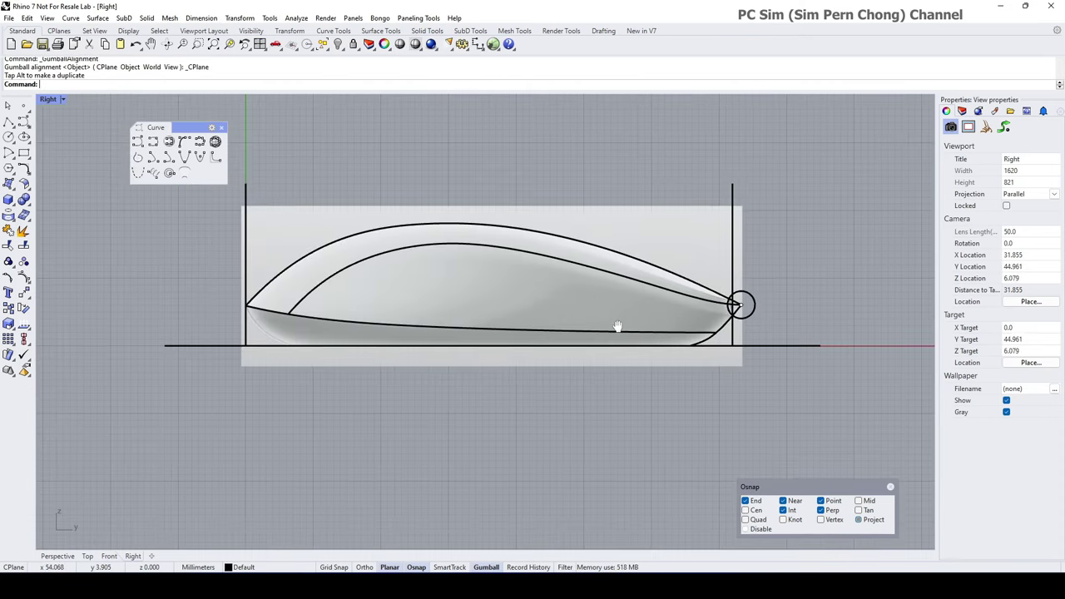
{"action": "right_click_drag", "start_coordinate": [628, 290], "coordinate": [450, 258]}
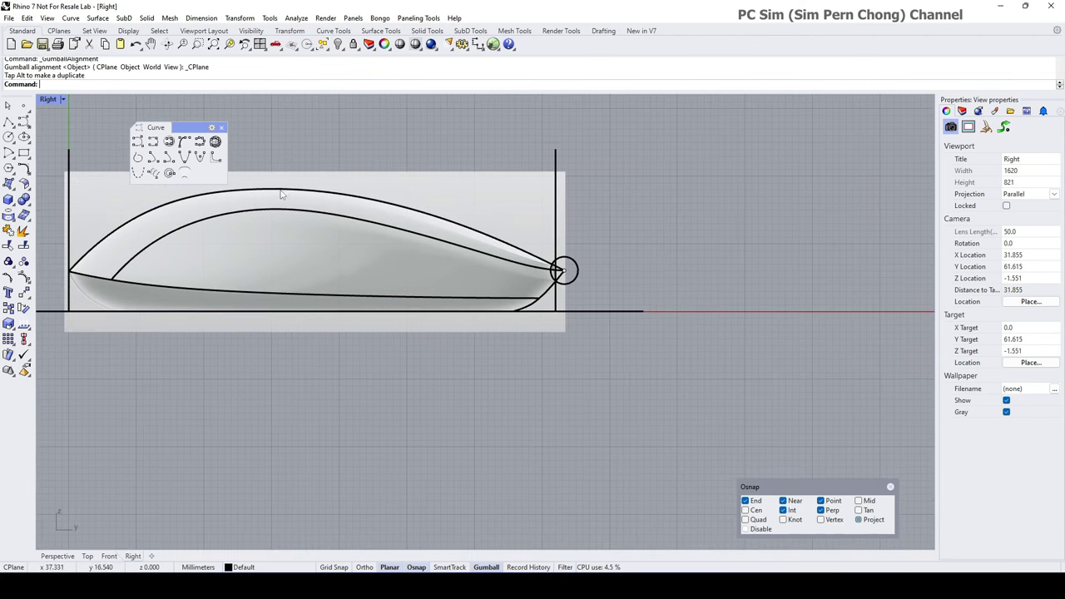
- In the maximized Perspective view, place a point object on the base line, projected from the curves' front junction at the circle's centre
{"action": "double_click", "coordinate": [48, 99]}
{"action": "double_click", "coordinate": [505, 100]}
{"action": "right_click_drag", "start_coordinate": [501, 123], "coordinate": [440, 208]}
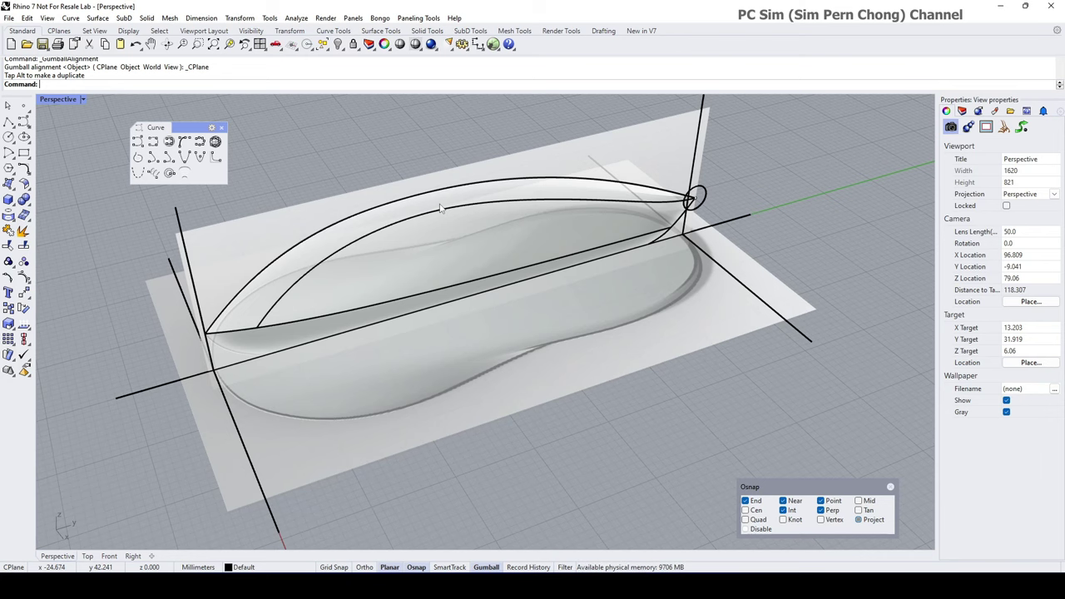
{"action": "scroll", "coordinate": [440, 209], "scroll_direction": "up", "scroll_amount": 5}
{"action": "left_click", "coordinate": [23, 105]}
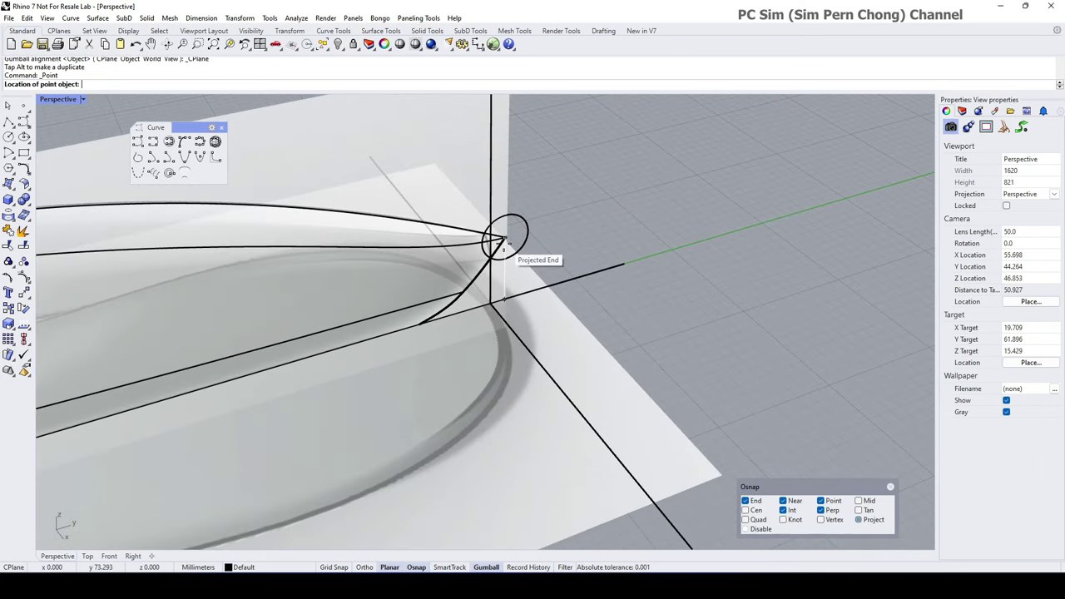
{"action": "scroll", "coordinate": [503, 241], "scroll_direction": "up", "scroll_amount": 4}
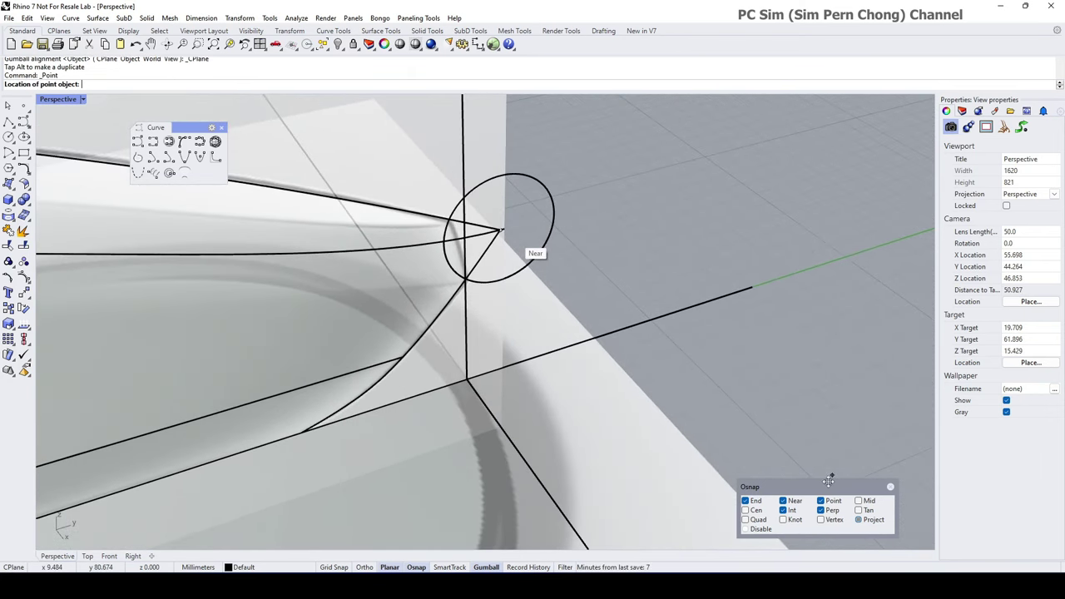
{"action": "scroll", "coordinate": [561, 292], "scroll_direction": "up", "scroll_amount": 3}
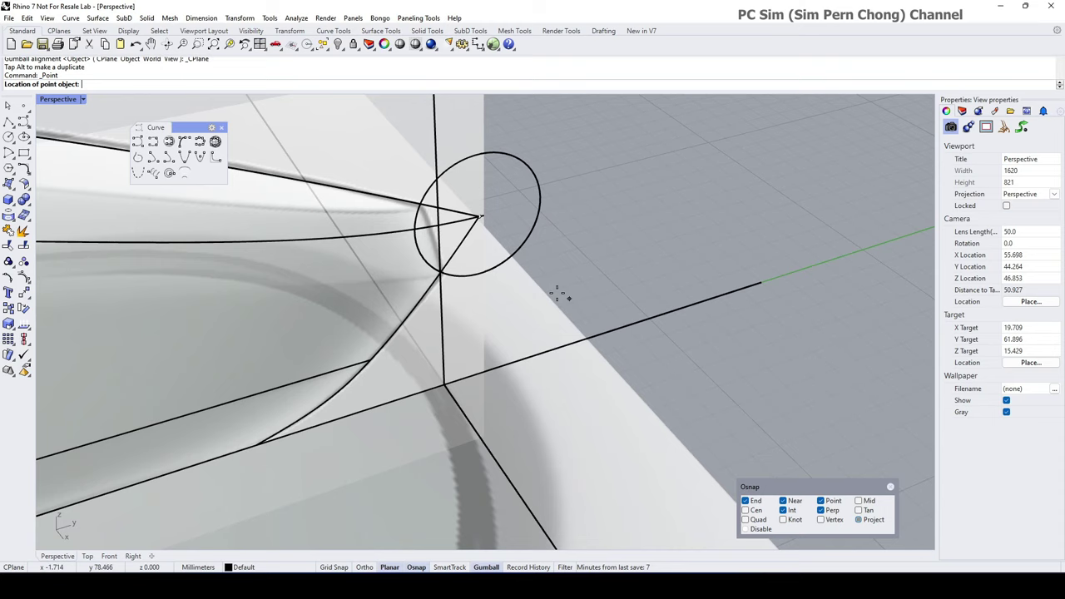
{"action": "left_click", "coordinate": [476, 212]}
- Extrude the base-line point into a short straight line parallel to the front cross line, and deselect it
{"action": "left_click", "coordinate": [481, 385]}
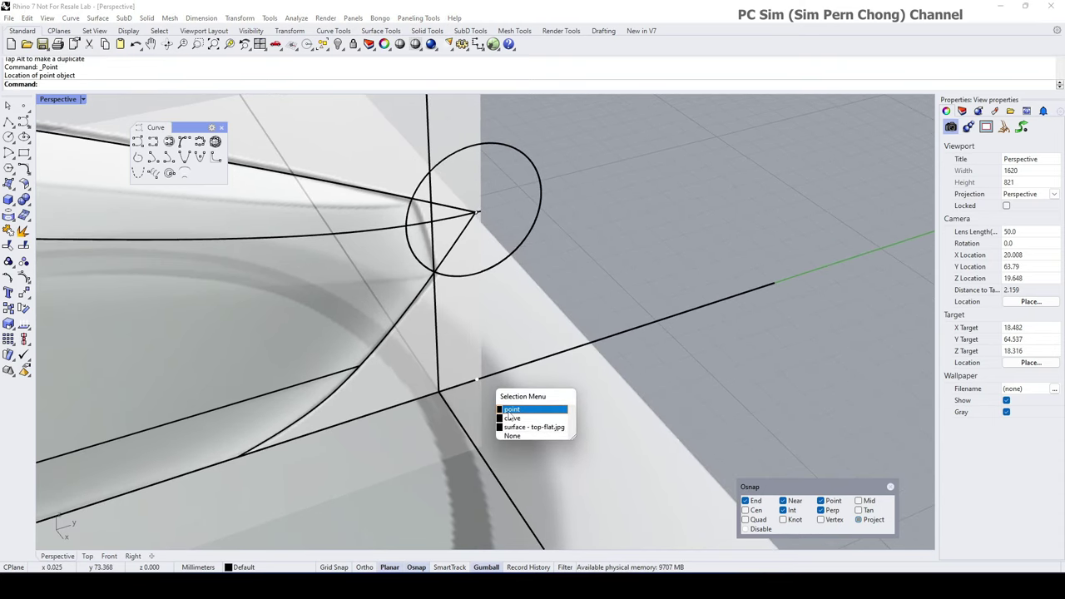
{"action": "left_click", "coordinate": [513, 407]}
{"action": "scroll", "coordinate": [503, 391], "scroll_direction": "down", "scroll_amount": 2}
{"action": "left_click_drag", "start_coordinate": [493, 385], "coordinate": [597, 523]}
{"action": "left_click", "coordinate": [625, 267]}
{"action": "scroll", "coordinate": [625, 267], "scroll_direction": "up", "scroll_amount": 1}
{"action": "scroll", "coordinate": [482, 220], "scroll_direction": "down", "scroll_amount": 1}
{"action": "scroll", "coordinate": [481, 224], "scroll_direction": "down", "scroll_amount": 1}
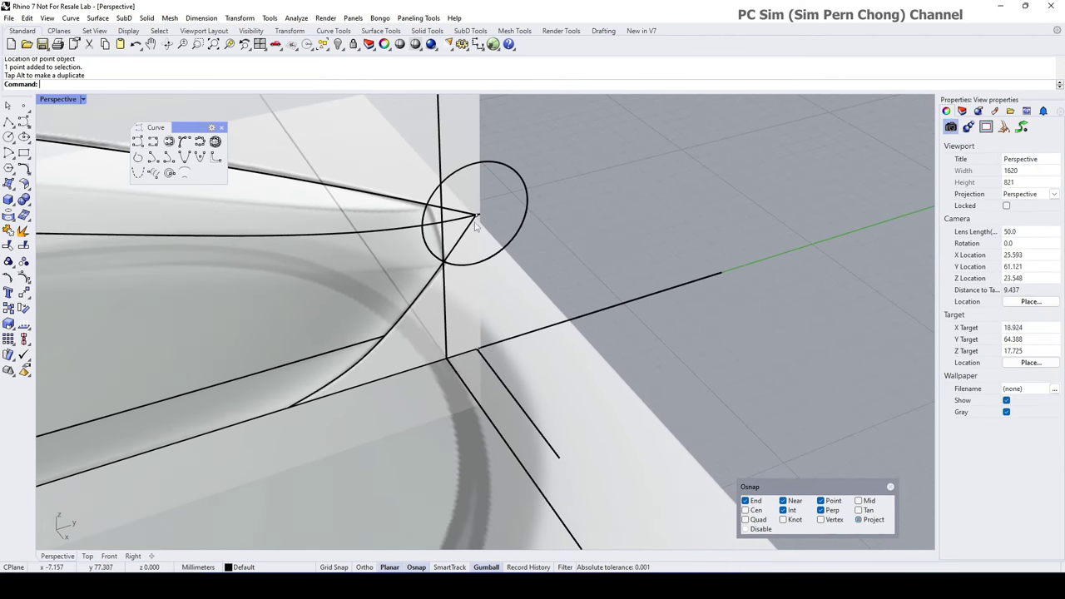
{"action": "left_click", "coordinate": [457, 204]}
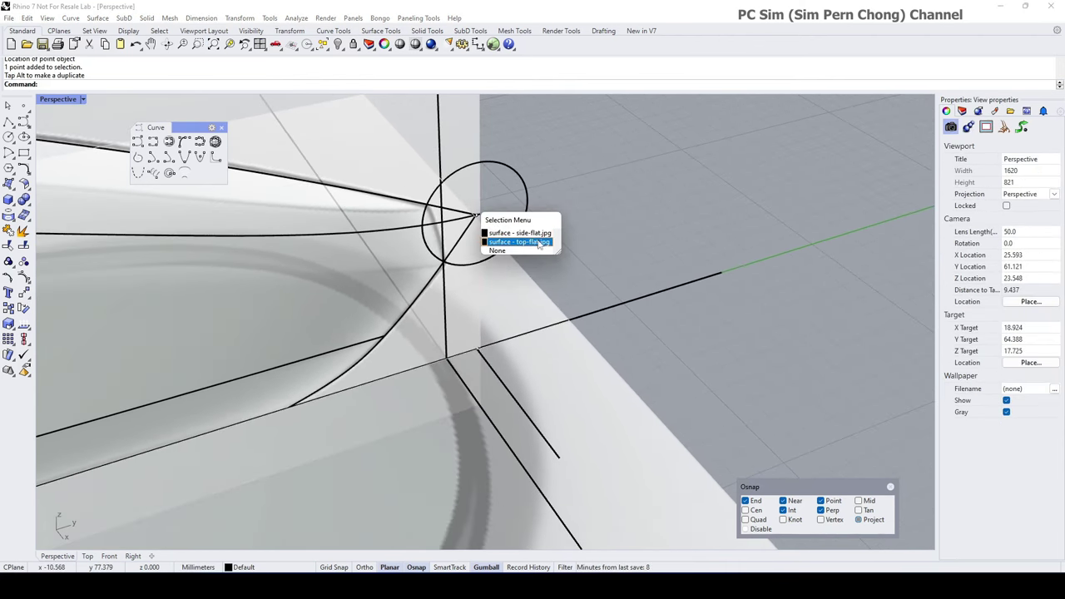
{"action": "left_click_drag", "start_coordinate": [482, 220], "coordinate": [480, 235]}
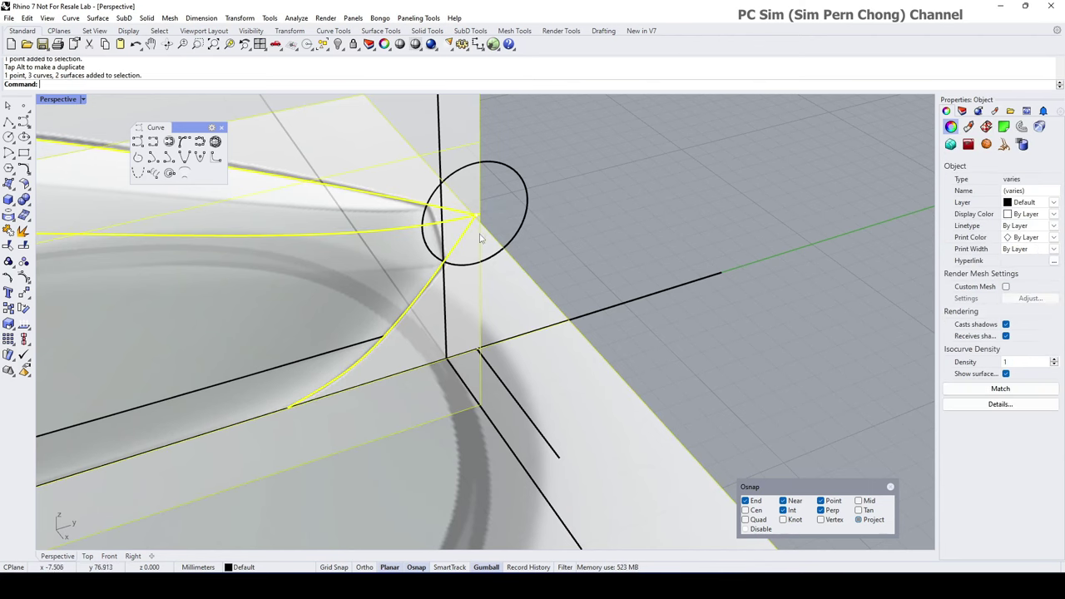
{"action": "right_click_drag", "start_coordinate": [532, 252], "coordinate": [477, 235]}
{"action": "key", "text": "Escape"}
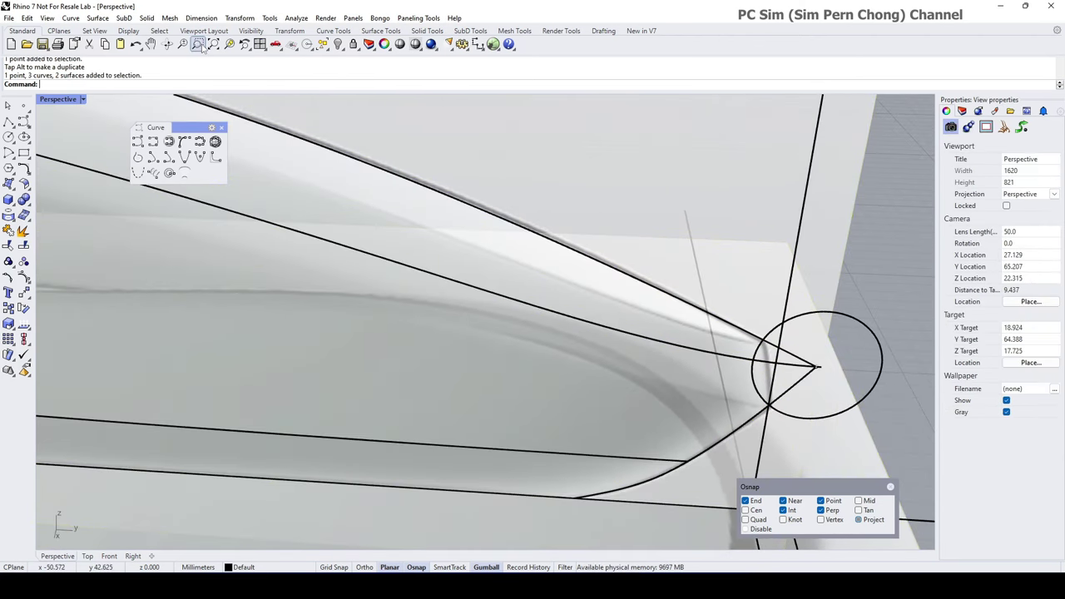
- Snap the inner side curve's front end control point onto the junction of the other two curves, and deselect it
{"action": "left_click", "coordinate": [199, 45]}
{"action": "left_click_drag", "start_coordinate": [837, 384], "coordinate": [838, 386]}
{"action": "right_click_drag", "start_coordinate": [675, 356], "coordinate": [516, 303]}
{"action": "scroll", "coordinate": [664, 347], "scroll_direction": "down", "scroll_amount": 11}
{"action": "scroll", "coordinate": [426, 275], "scroll_direction": "up", "scroll_amount": 10}
{"action": "scroll", "coordinate": [433, 273], "scroll_direction": "down", "scroll_amount": 4}
{"action": "scroll", "coordinate": [436, 271], "scroll_direction": "down", "scroll_amount": 2}
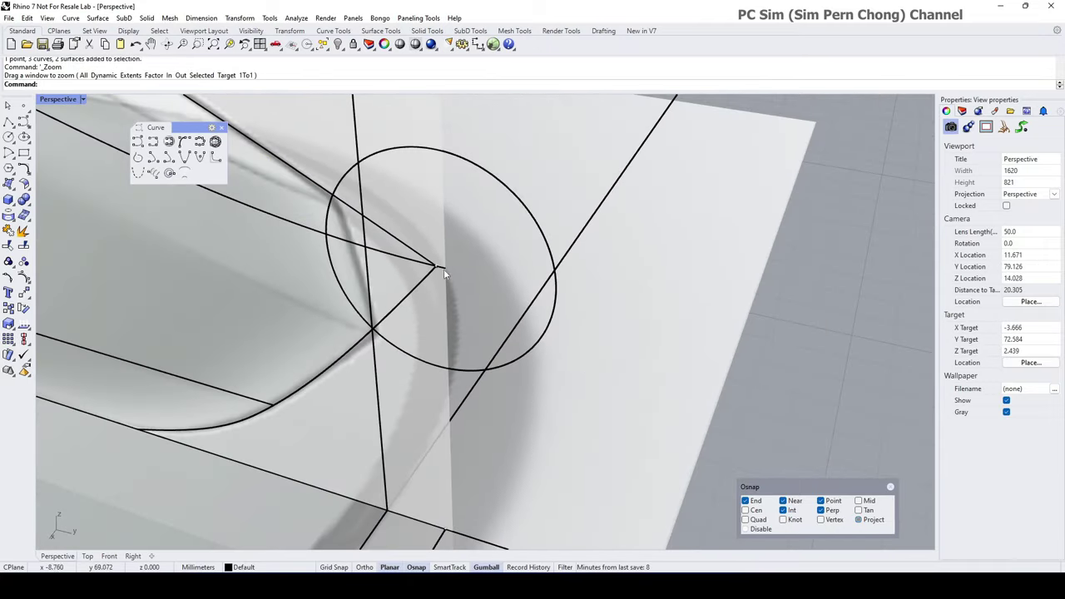
{"action": "left_click", "coordinate": [443, 269]}
{"action": "left_click", "coordinate": [468, 291]}
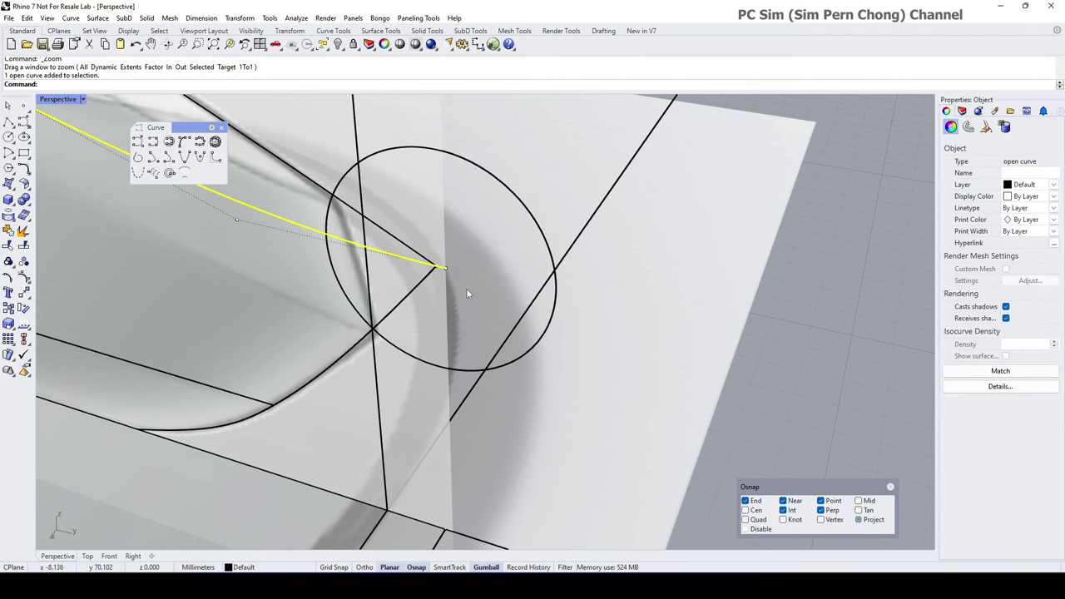
{"action": "scroll", "coordinate": [468, 288], "scroll_direction": "up", "scroll_amount": 3}
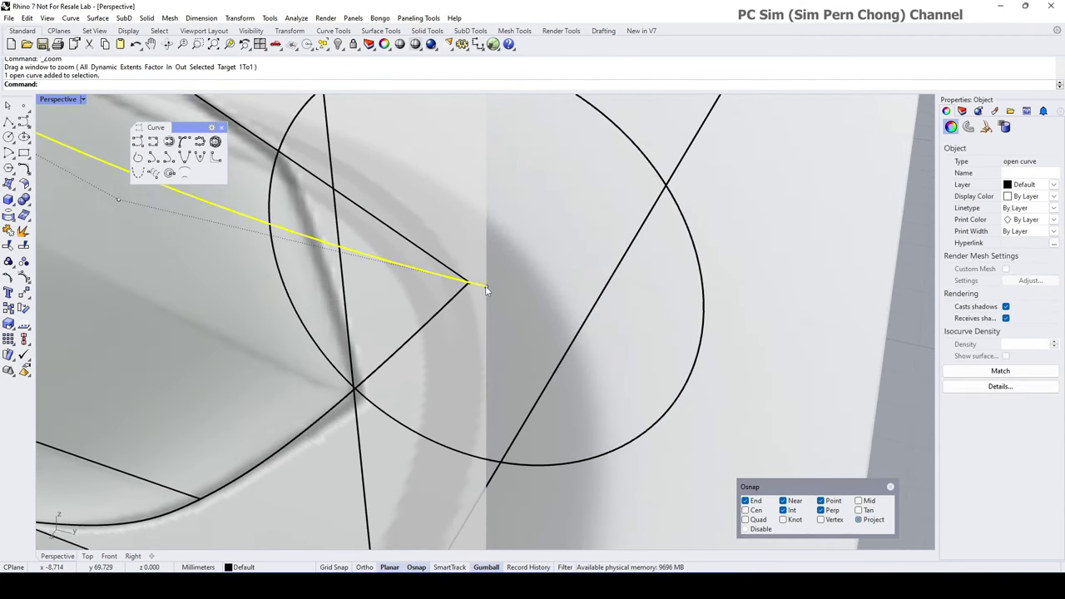
{"action": "left_click", "coordinate": [486, 288]}
{"action": "left_click_drag", "start_coordinate": [486, 288], "coordinate": [469, 284]}
{"action": "scroll", "coordinate": [499, 299], "scroll_direction": "down", "scroll_amount": 10}
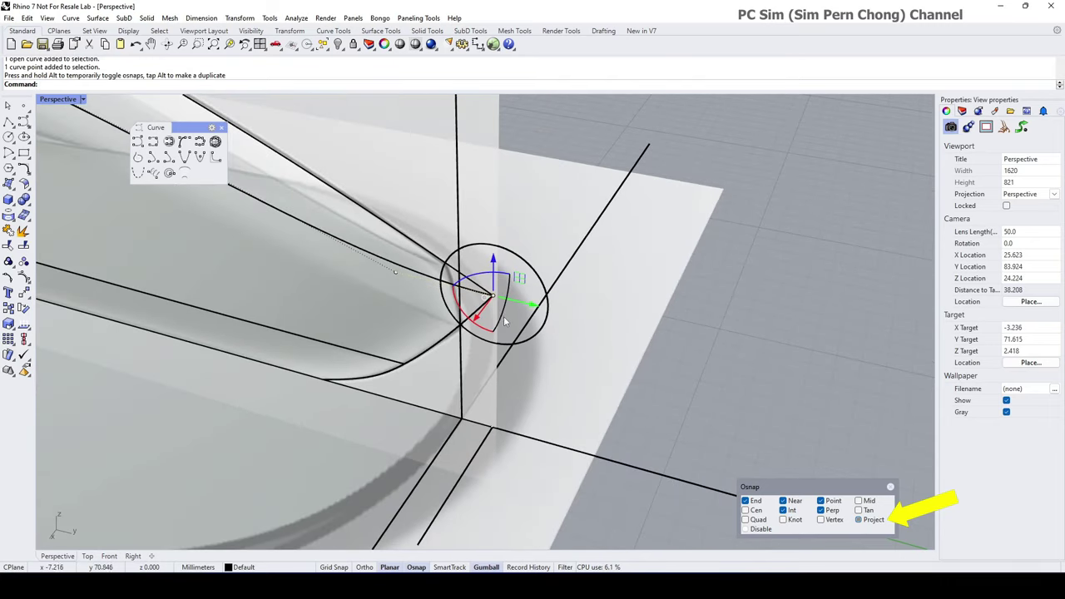
{"action": "right_click_drag", "start_coordinate": [504, 321], "coordinate": [608, 313]}
{"action": "scroll", "coordinate": [540, 341], "scroll_direction": "up", "scroll_amount": 2}
{"action": "key", "text": "Escape"}
{"action": "key", "text": "Escape"}
- Hide the upright side-view reference picture so only the top-view picture remains behind the curves
{"action": "scroll", "coordinate": [540, 340], "scroll_direction": "down", "scroll_amount": 4}
{"action": "scroll", "coordinate": [540, 341], "scroll_direction": "down", "scroll_amount": 4}
{"action": "scroll", "coordinate": [600, 318], "scroll_direction": "down", "scroll_amount": 8}
{"action": "right_click_drag", "start_coordinate": [526, 326], "coordinate": [553, 272]}
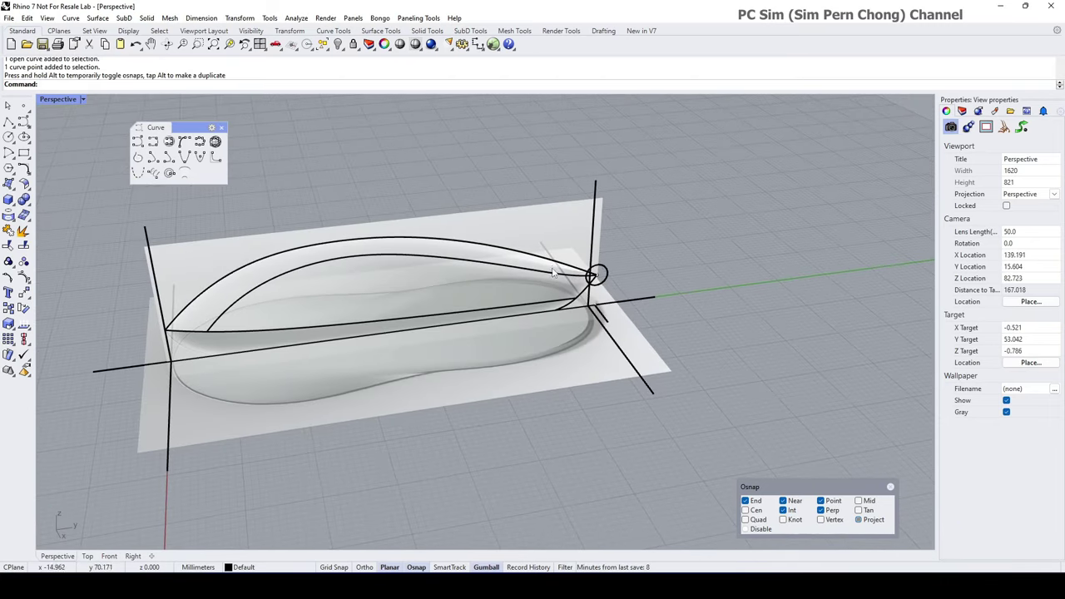
{"action": "left_click", "coordinate": [553, 239]}
{"action": "left_click", "coordinate": [338, 47]}
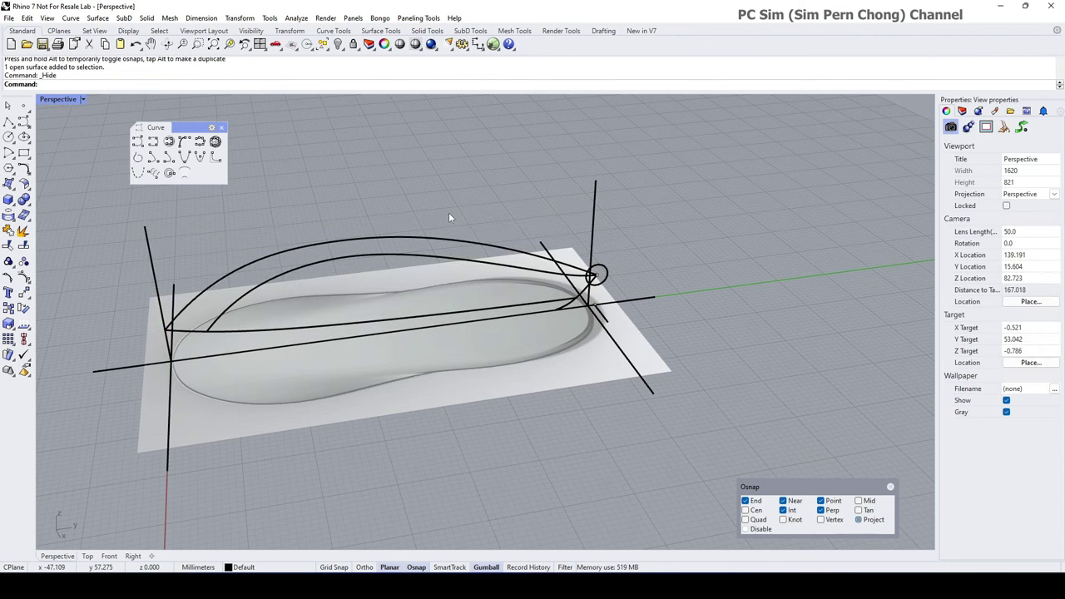
- Place a point object on the base line, projected from the front end of the long lower side curve
{"action": "scroll", "coordinate": [583, 275], "scroll_direction": "up", "scroll_amount": 8}
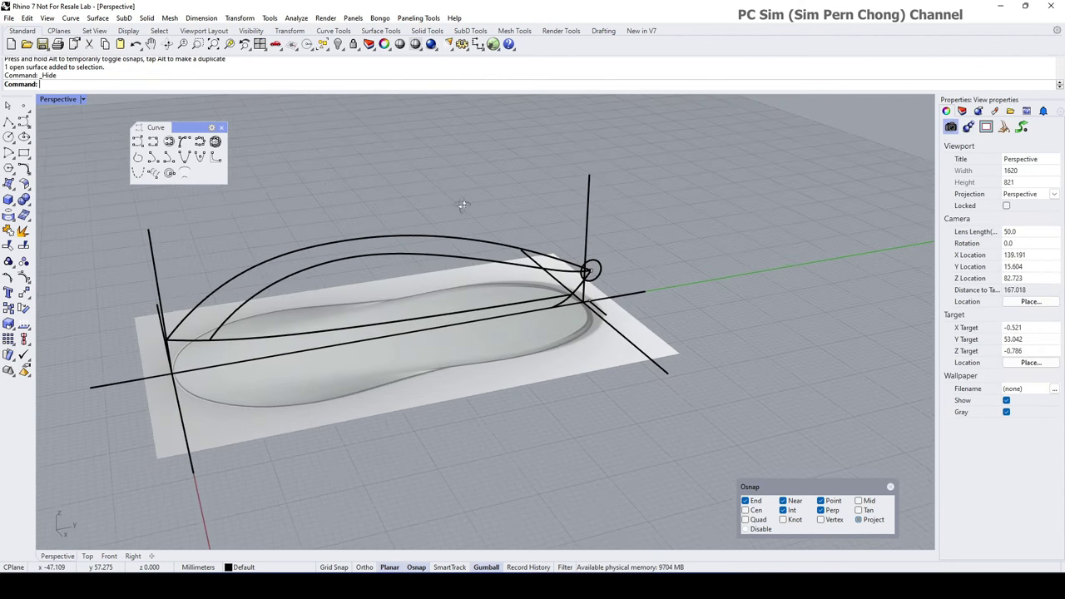
{"action": "right_click_drag", "start_coordinate": [583, 275], "coordinate": [781, 252], "text": "shift"}
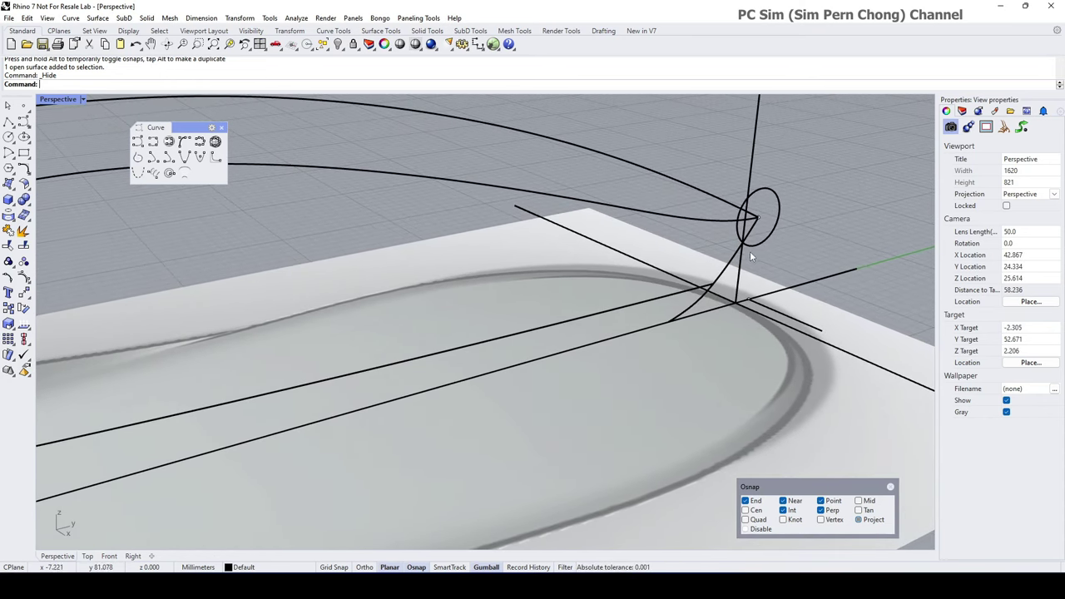
{"action": "left_click", "coordinate": [23, 105]}
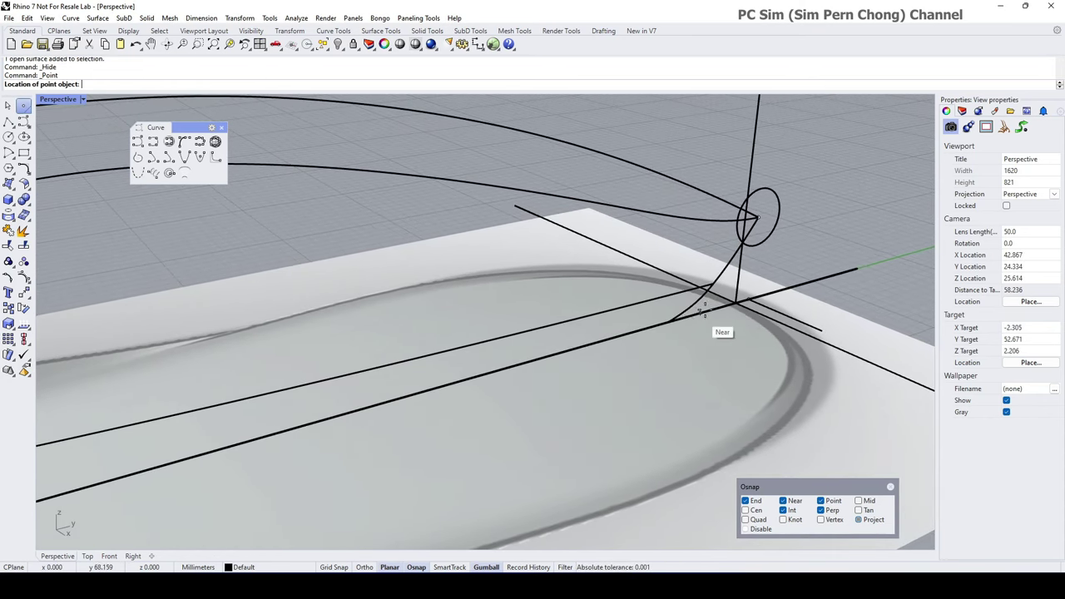
{"action": "left_click", "coordinate": [714, 288]}
- Extrude the new base-line point along X into a short line parallel to the front cross line, and deselect it
{"action": "left_click", "coordinate": [715, 316]}
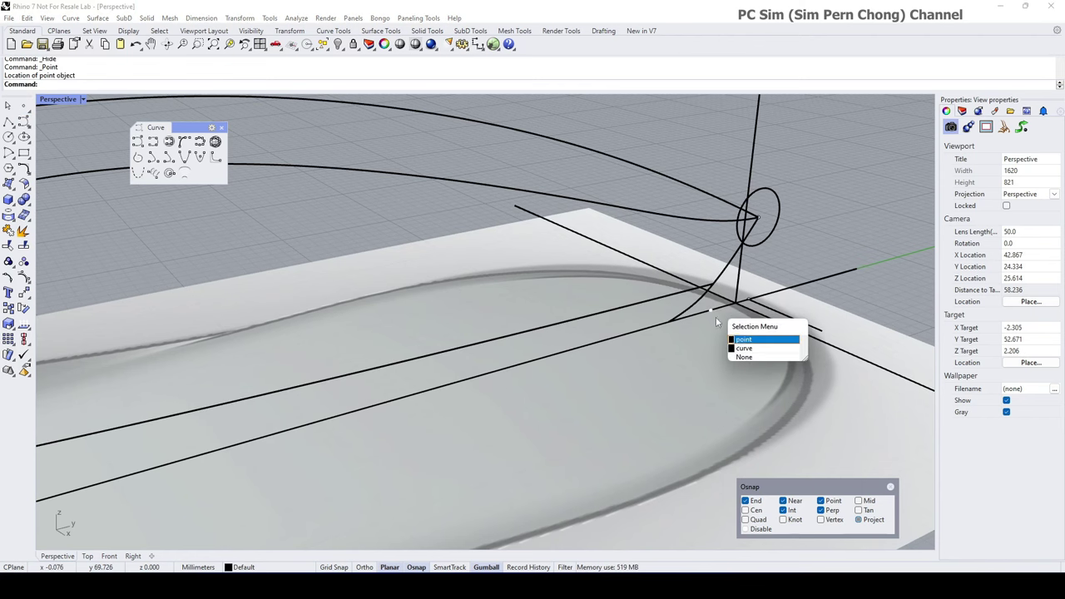
{"action": "left_click", "coordinate": [744, 340]}
{"action": "left_click_drag", "start_coordinate": [763, 346], "coordinate": [826, 374]}
{"action": "scroll", "coordinate": [716, 358], "scroll_direction": "down", "scroll_amount": 6}
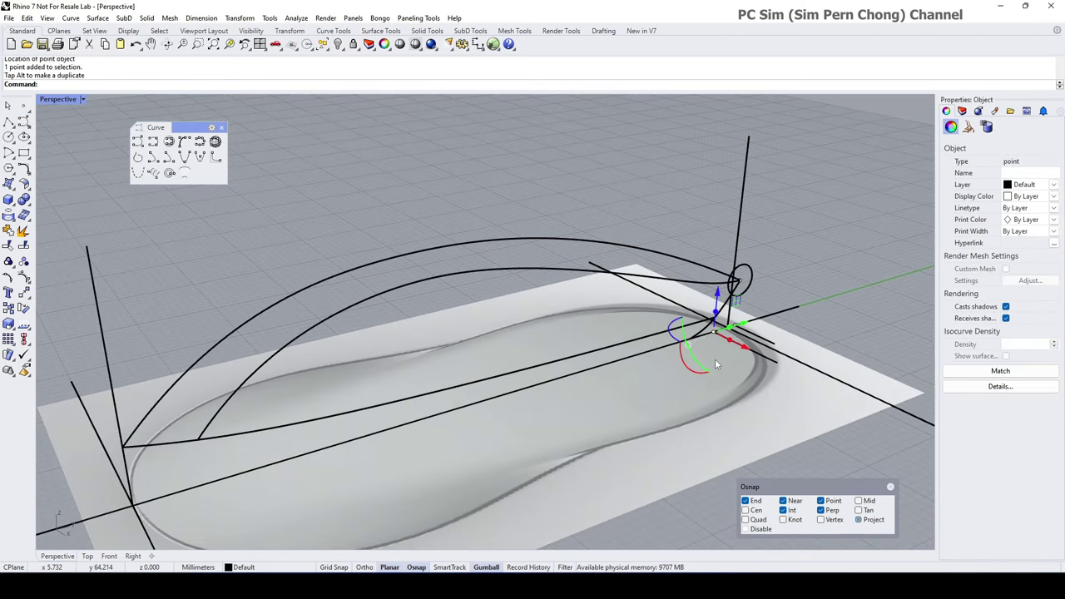
{"action": "left_click", "coordinate": [713, 358]}
- Show the hidden side-view reference picture again and lock it
{"action": "right_click", "coordinate": [338, 44]}
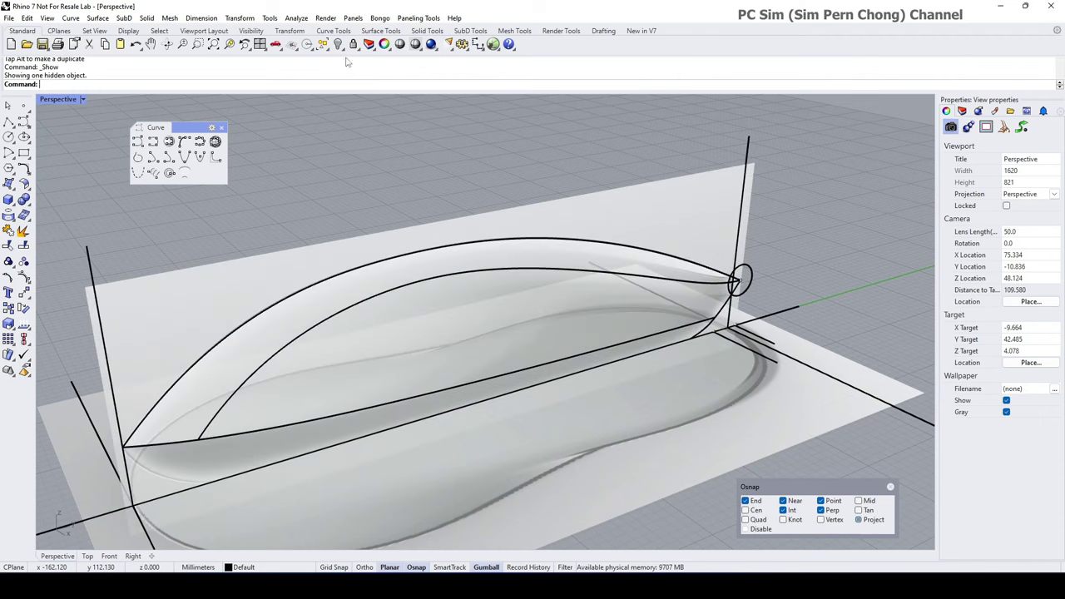
{"action": "left_click", "coordinate": [612, 208]}
{"action": "left_click", "coordinate": [355, 45]}
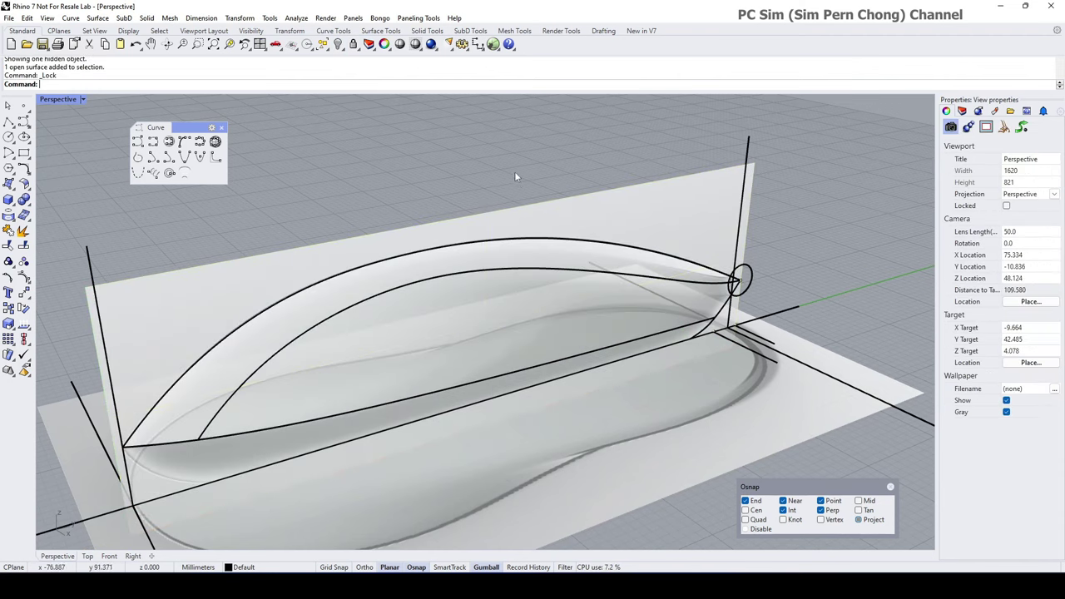
{"action": "scroll", "coordinate": [532, 208], "scroll_direction": "down", "scroll_amount": 6}
{"action": "right_click_drag", "start_coordinate": [574, 242], "coordinate": [559, 293]}
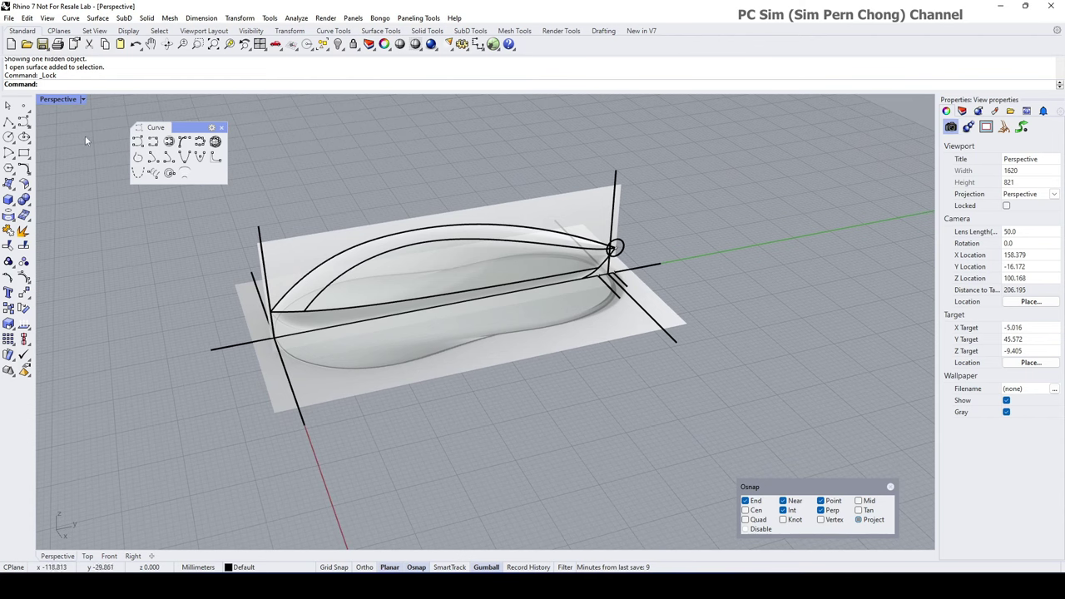
- In the maximized Top view, start a degree-3 control point curve at the foremost centre-line point, with its second point on the short cross line
{"action": "double_click", "coordinate": [52, 100]}
{"action": "double_click", "coordinate": [43, 99]}
{"action": "right_click_drag", "start_coordinate": [326, 287], "coordinate": [233, 323]}
{"action": "left_click", "coordinate": [137, 141]}
{"action": "scroll", "coordinate": [440, 258], "scroll_direction": "up", "scroll_amount": 5}
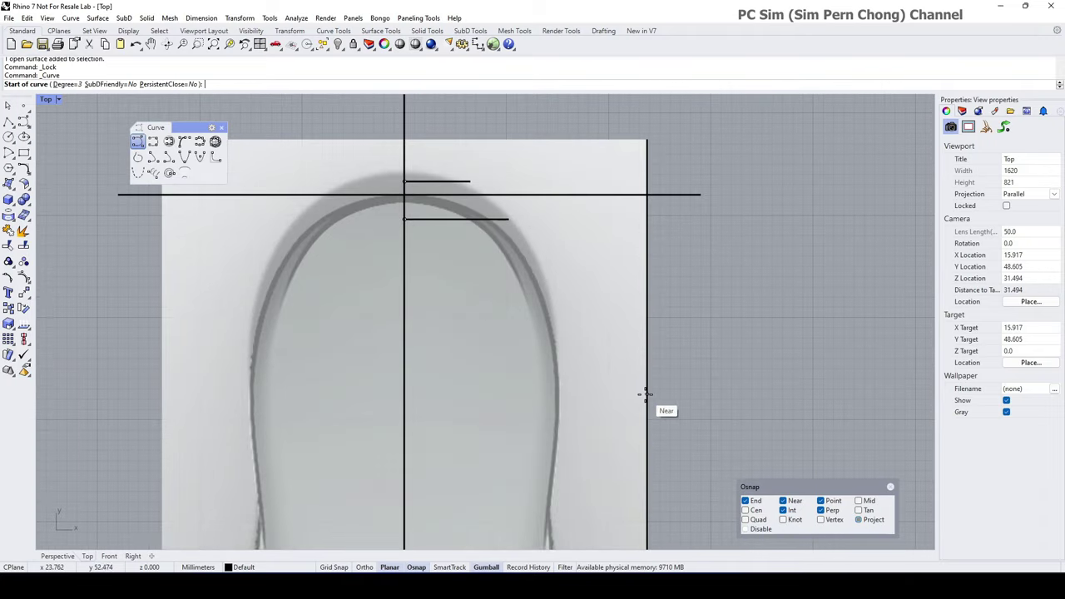
{"action": "scroll", "coordinate": [402, 180], "scroll_direction": "up", "scroll_amount": 5}
{"action": "left_click", "coordinate": [399, 173]}
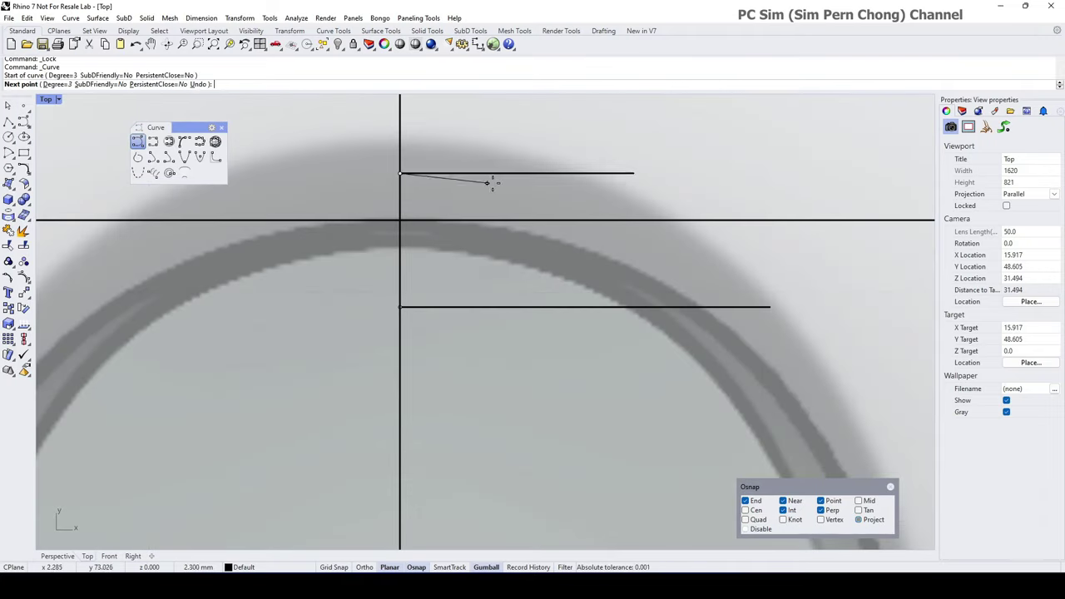
{"action": "left_click", "coordinate": [506, 173]}
- Continue the curve around the front and along the positive-X side of the top picture, ending it inside the rear bulge
{"action": "scroll", "coordinate": [594, 226], "scroll_direction": "down", "scroll_amount": 3}
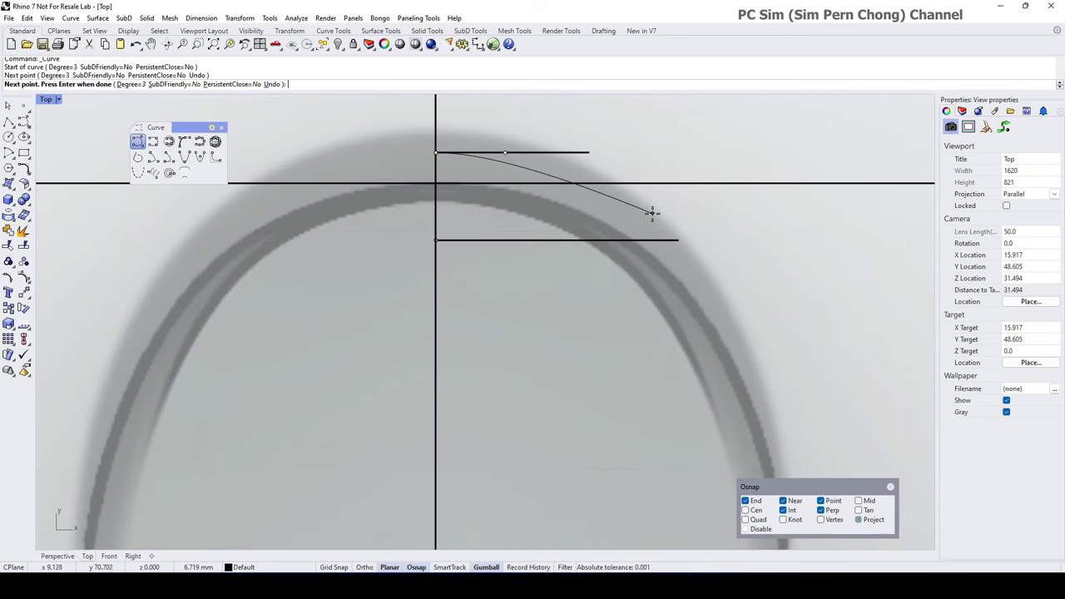
{"action": "left_click", "coordinate": [652, 213]}
{"action": "left_click", "coordinate": [732, 306]}
{"action": "scroll", "coordinate": [710, 288], "scroll_direction": "down", "scroll_amount": 5}
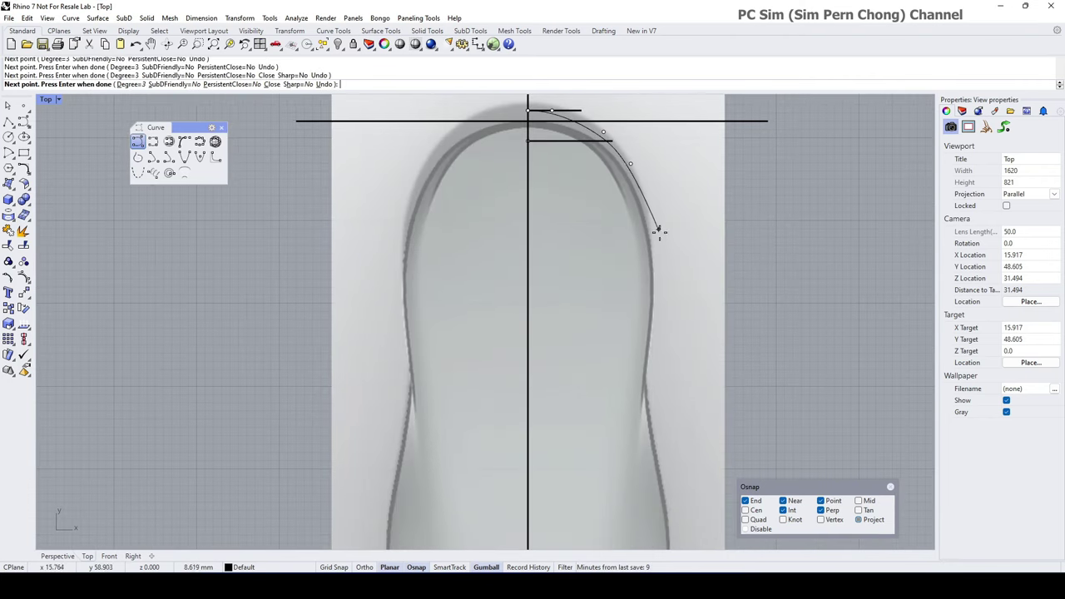
{"action": "left_click", "coordinate": [663, 276]}
{"action": "left_click", "coordinate": [646, 397]}
{"action": "right_click_drag", "start_coordinate": [648, 395], "coordinate": [620, 209]}
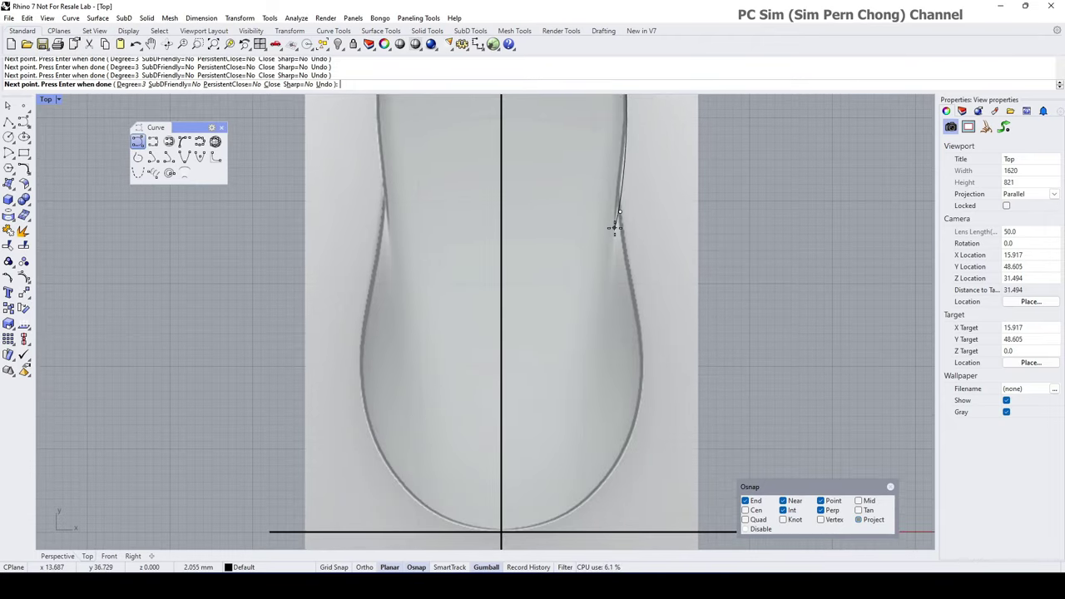
{"action": "left_click", "coordinate": [614, 228]}
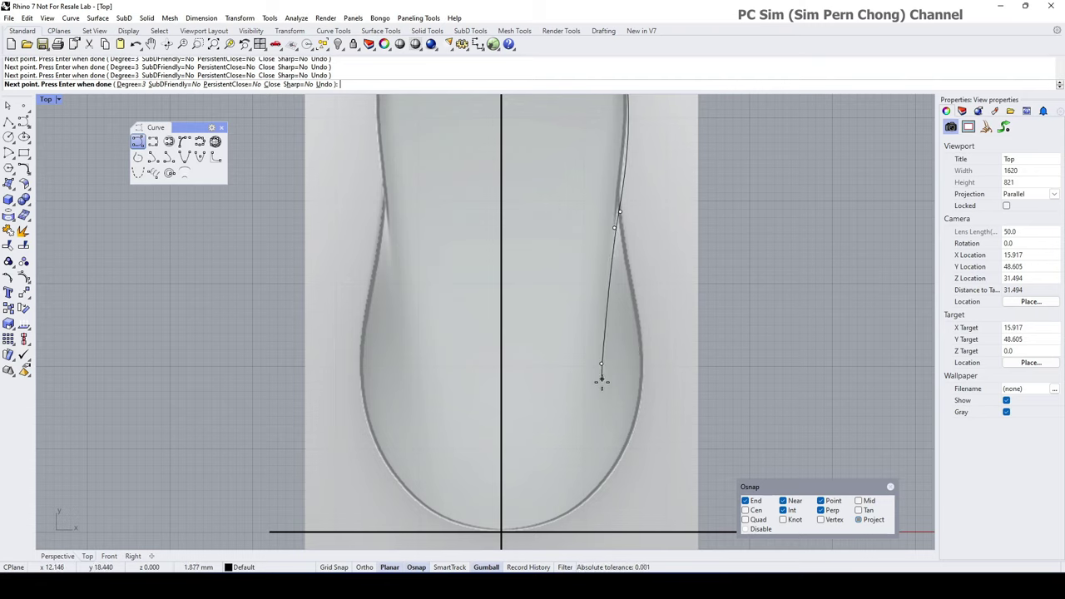
{"action": "left_click", "coordinate": [605, 450]}
{"action": "key", "text": "Return"}
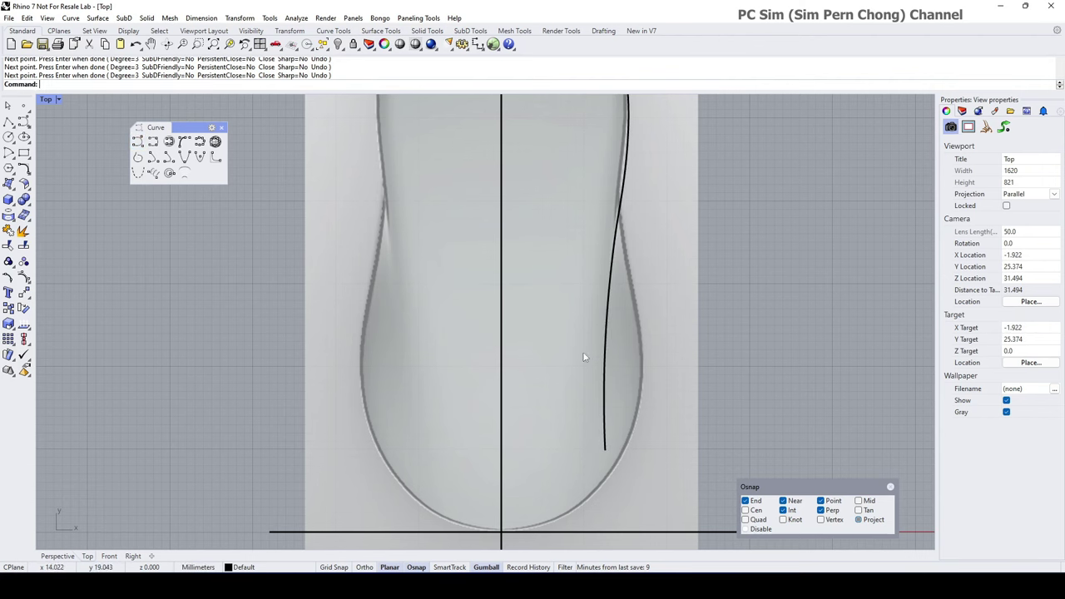
- In the maximized Perspective view, place a point object on the base line, projected from the inner side curve's rear end
{"action": "double_click", "coordinate": [44, 100]}
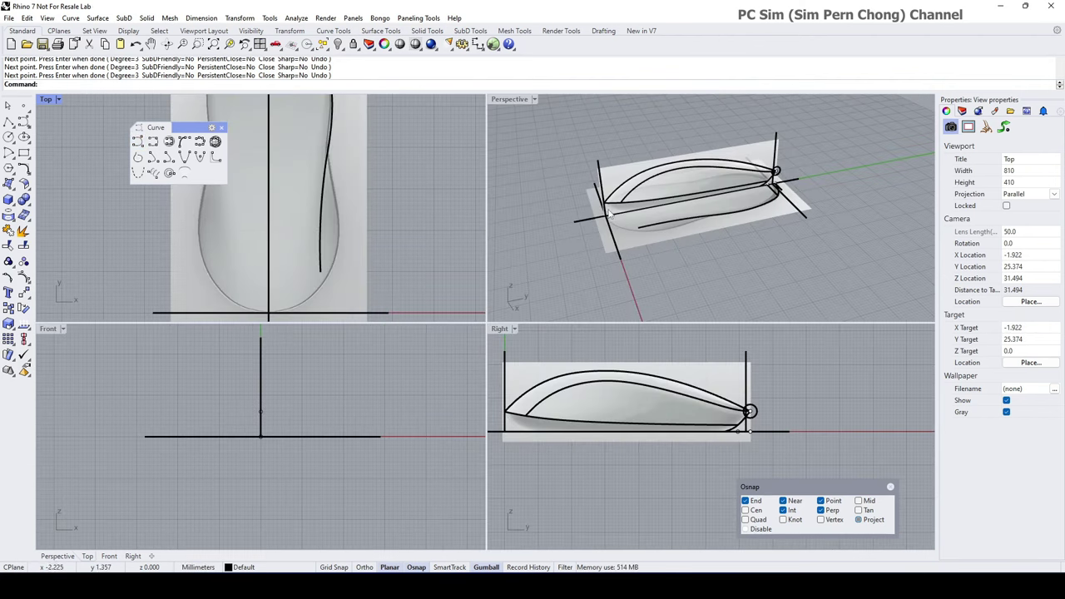
{"action": "double_click", "coordinate": [505, 100]}
{"action": "right_click_drag", "start_coordinate": [502, 189], "coordinate": [520, 268]}
{"action": "scroll", "coordinate": [442, 280], "scroll_direction": "up", "scroll_amount": 5}
{"action": "left_click", "coordinate": [23, 105]}
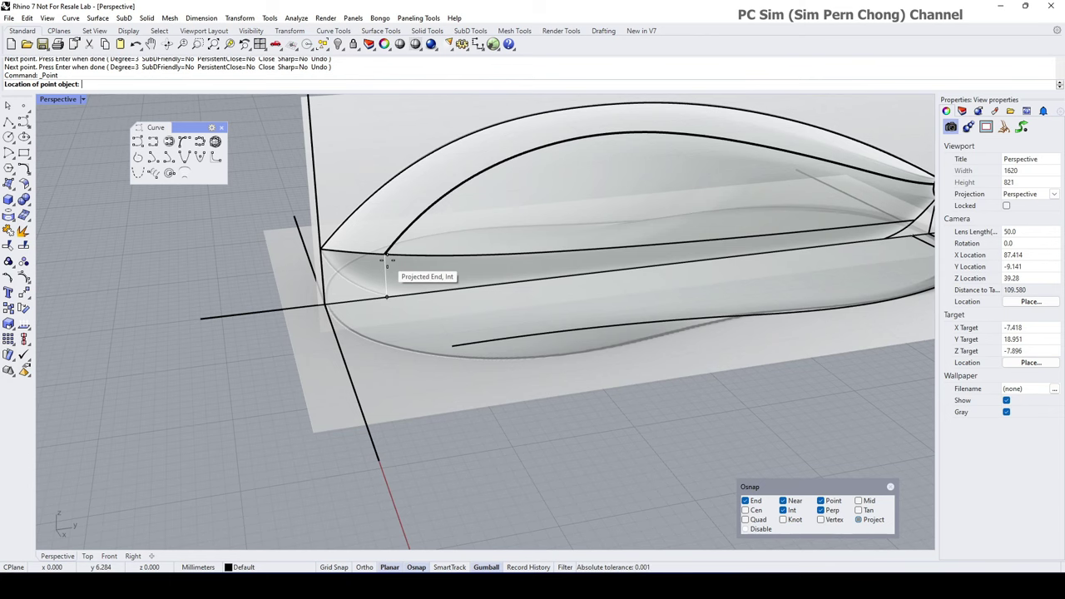
{"action": "left_click", "coordinate": [386, 260]}
- Extrude the rear base-line point along X into a line parallel to the rear cross line, past the mouse outline
{"action": "left_click", "coordinate": [387, 298]}
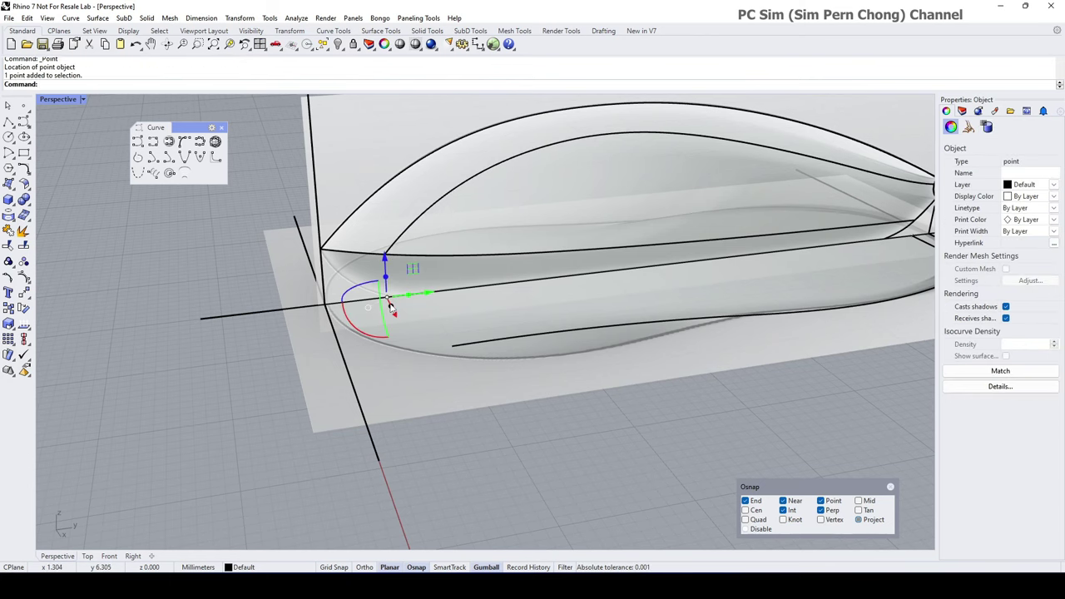
{"action": "left_click_drag", "start_coordinate": [390, 305], "coordinate": [458, 435]}
{"action": "right_click_drag", "start_coordinate": [475, 371], "coordinate": [469, 398]}
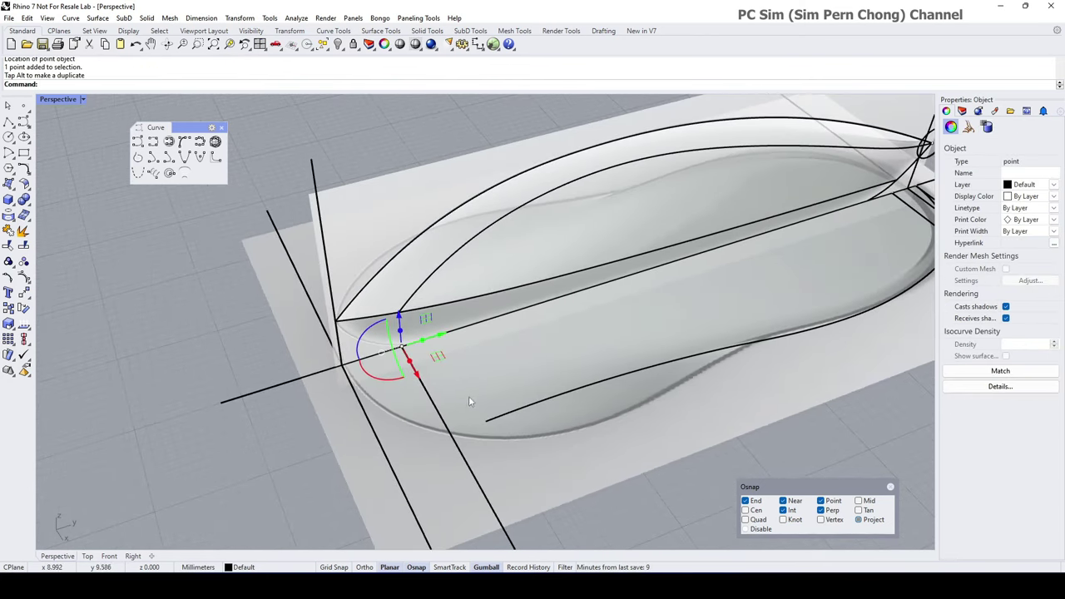
- In the maximized Top view, move the outline curve's rear end control point about 3.58 mm rearward onto the new cross line
{"action": "double_click", "coordinate": [49, 100]}
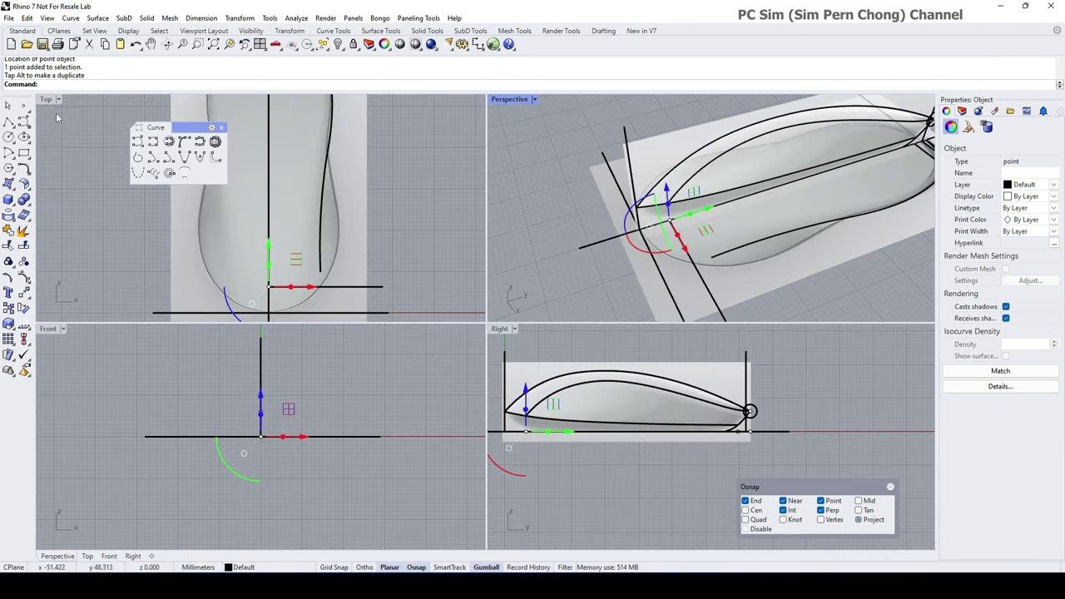
{"action": "double_click", "coordinate": [46, 100]}
{"action": "right_click_drag", "start_coordinate": [641, 384], "coordinate": [583, 333]}
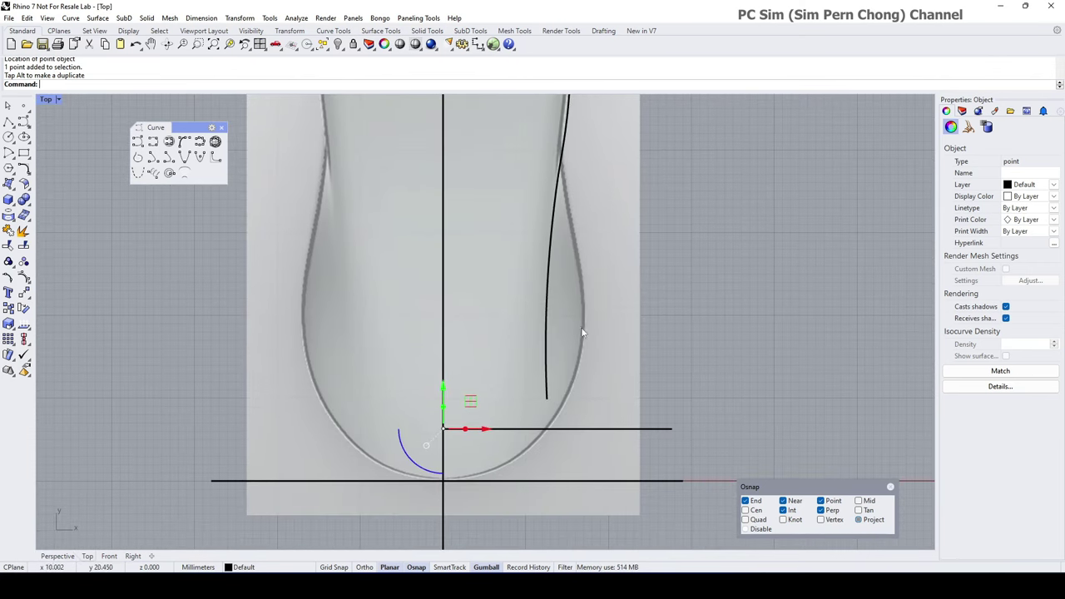
{"action": "left_click", "coordinate": [690, 343]}
{"action": "scroll", "coordinate": [611, 377], "scroll_direction": "up", "scroll_amount": 4}
{"action": "left_click", "coordinate": [514, 385]}
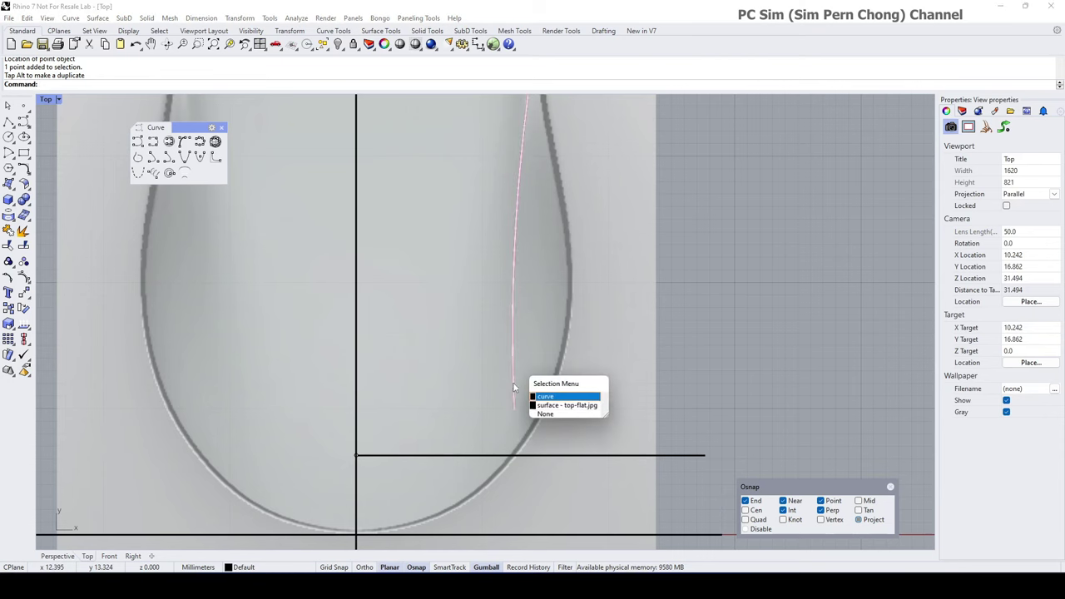
{"action": "left_click", "coordinate": [543, 399]}
{"action": "left_click", "coordinate": [514, 409]}
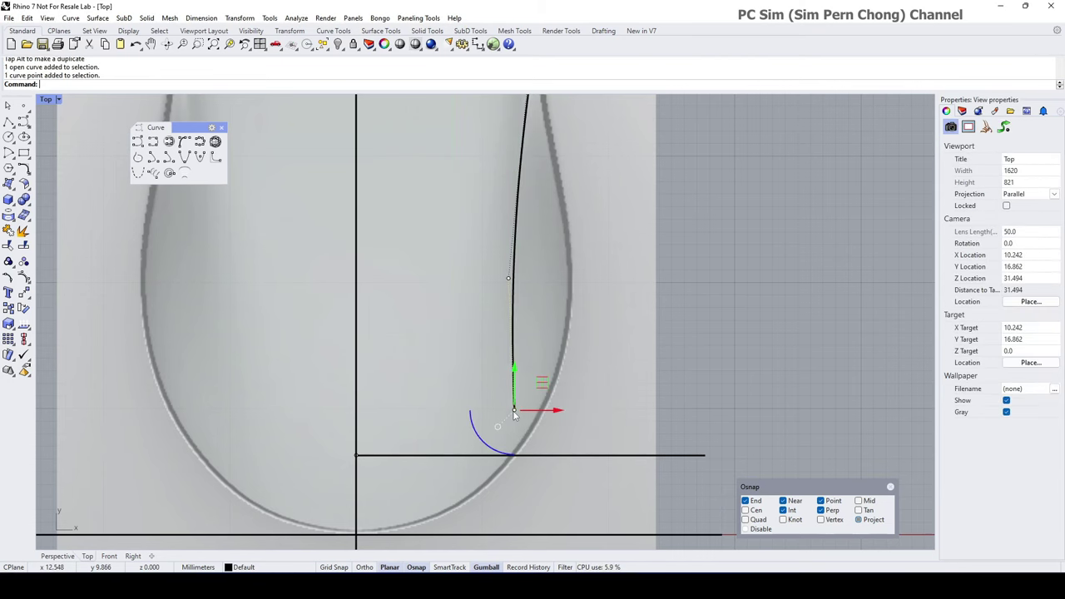
{"action": "left_click_drag", "start_coordinate": [514, 410], "coordinate": [513, 453]}
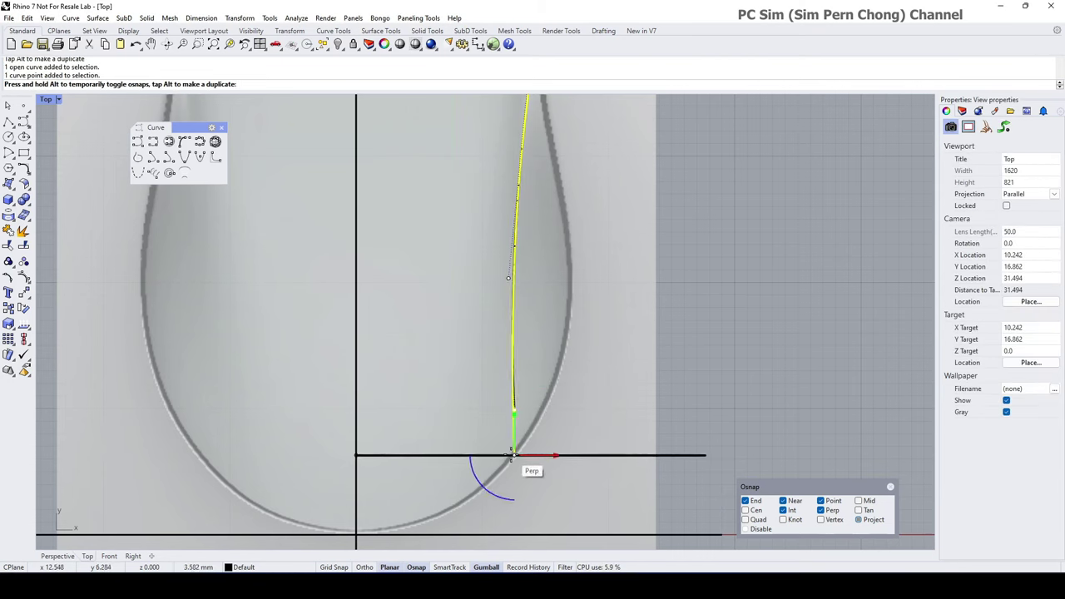
{"action": "scroll", "coordinate": [696, 383], "scroll_direction": "down", "scroll_amount": 7}
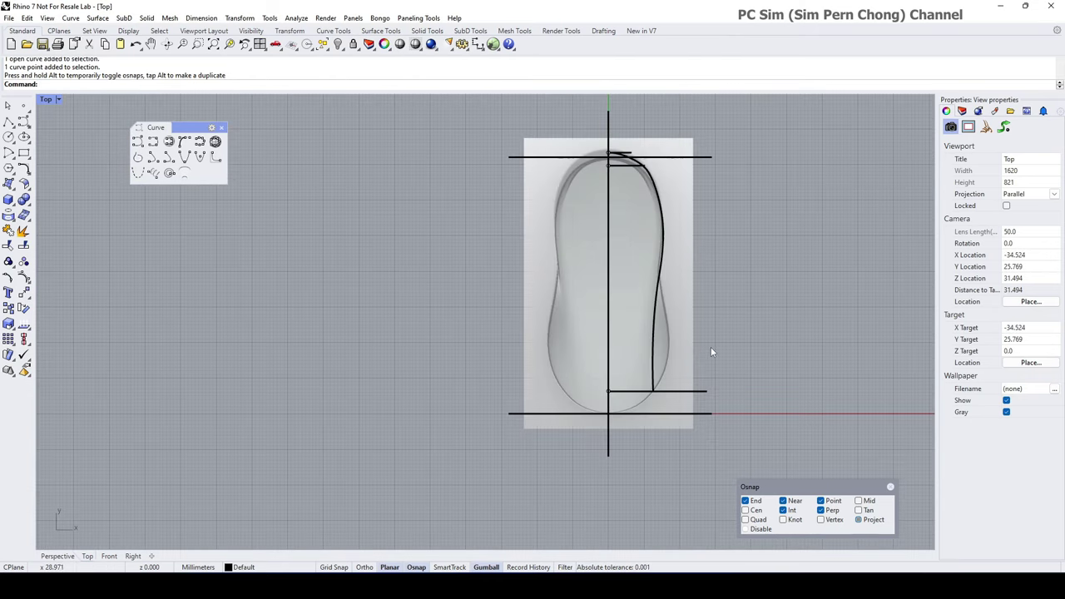
{"action": "scroll", "coordinate": [711, 351], "scroll_direction": "up", "scroll_amount": 4}
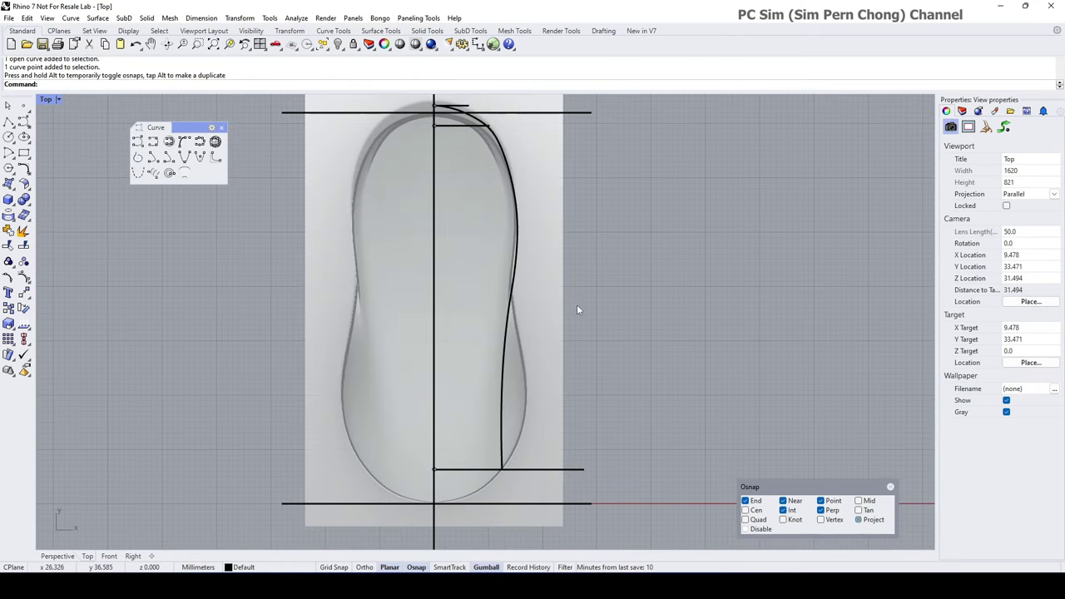
{"action": "scroll", "coordinate": [536, 325], "scroll_direction": "up", "scroll_amount": 2}
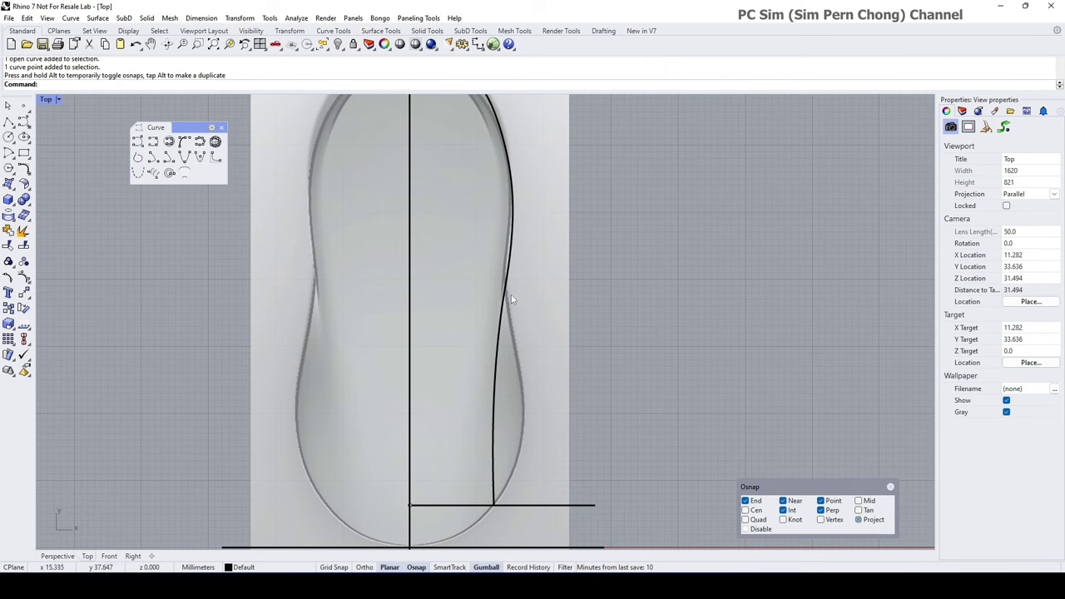
{"action": "left_click", "coordinate": [511, 300]}
{"action": "left_click", "coordinate": [524, 314]}
{"action": "scroll", "coordinate": [523, 313], "scroll_direction": "up", "scroll_amount": 1}
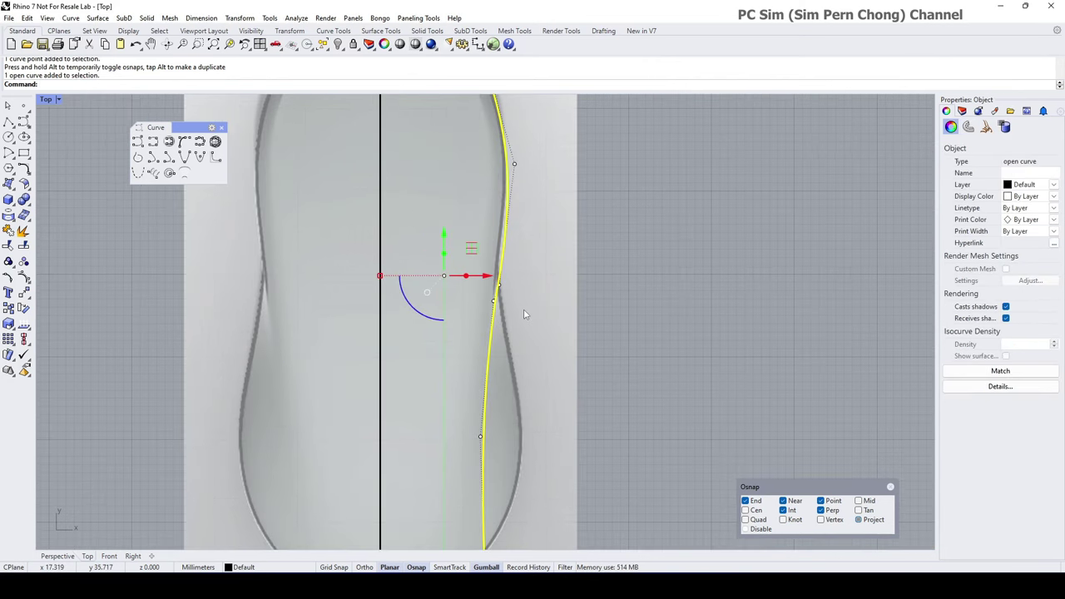
{"action": "scroll", "coordinate": [523, 314], "scroll_direction": "up", "scroll_amount": 1}
{"action": "left_click", "coordinate": [486, 298]}
{"action": "left_click", "coordinate": [487, 298]}
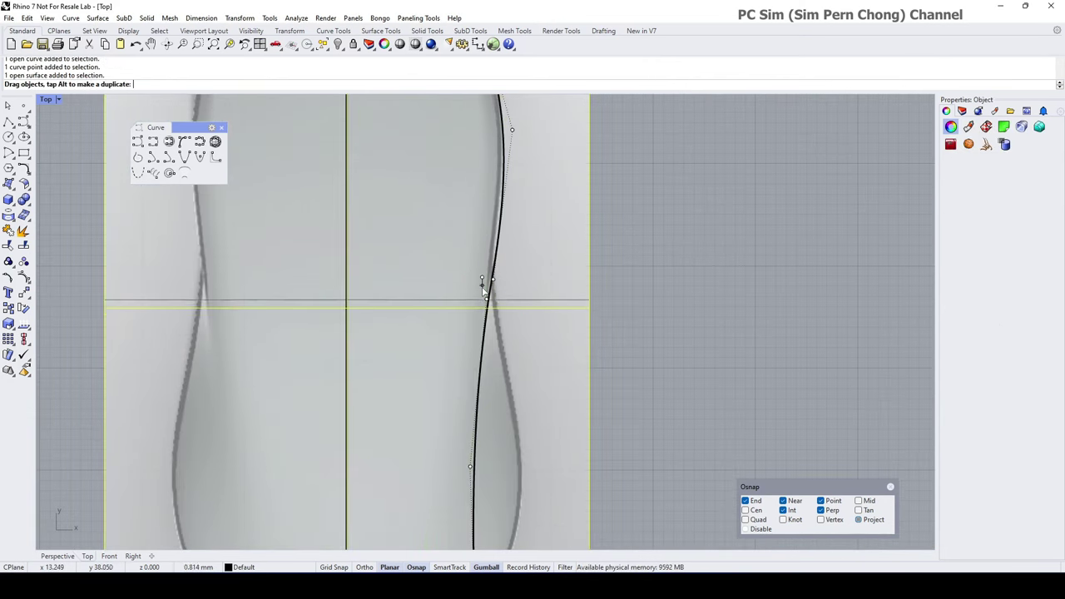
{"action": "key", "text": "ctrl+z"}
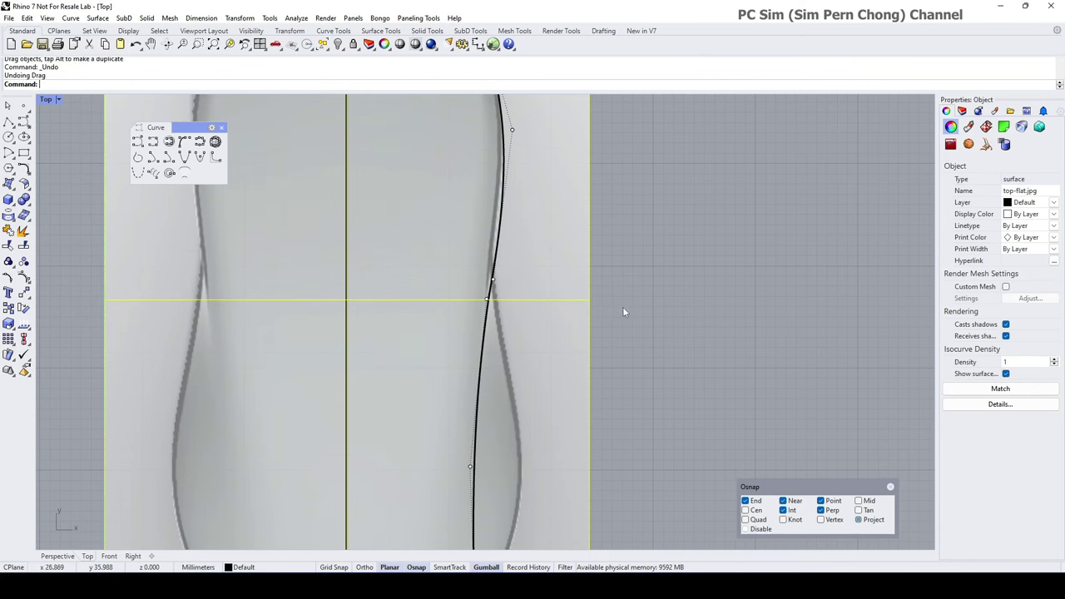
{"action": "key", "text": "Escape"}
{"action": "key", "text": "Escape"}
{"action": "left_click", "coordinate": [570, 283]}
{"action": "left_click", "coordinate": [338, 44]}
{"action": "scroll", "coordinate": [647, 253], "scroll_direction": "down", "scroll_amount": 2}
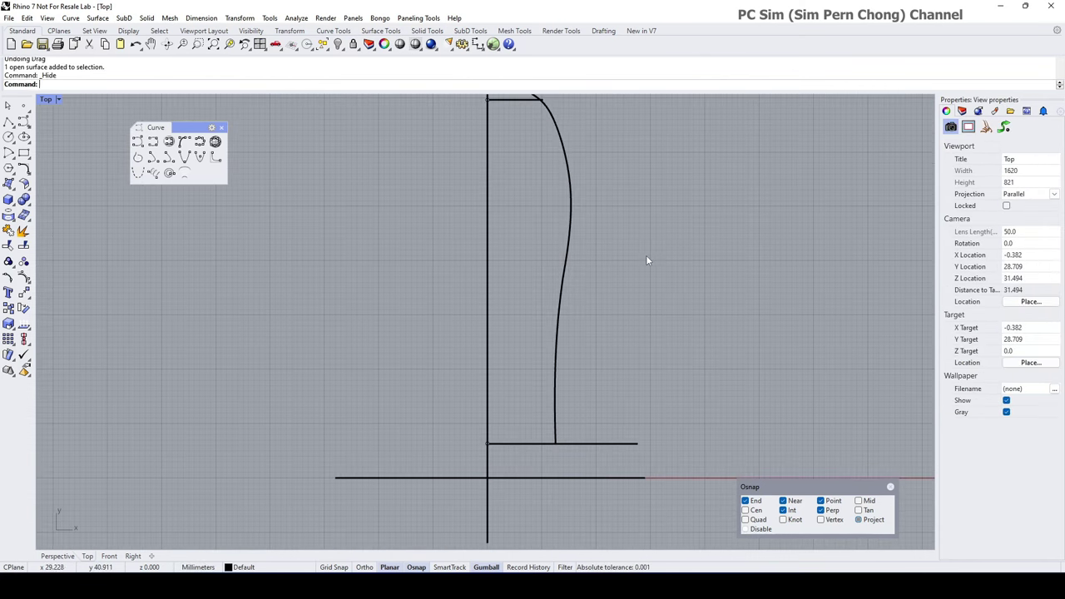
{"action": "key", "text": "ctrl+z"}
- Move the outline curve's rear waist control point rearward and slightly inward toward the centre line
{"action": "scroll", "coordinate": [563, 287], "scroll_direction": "up", "scroll_amount": 2}
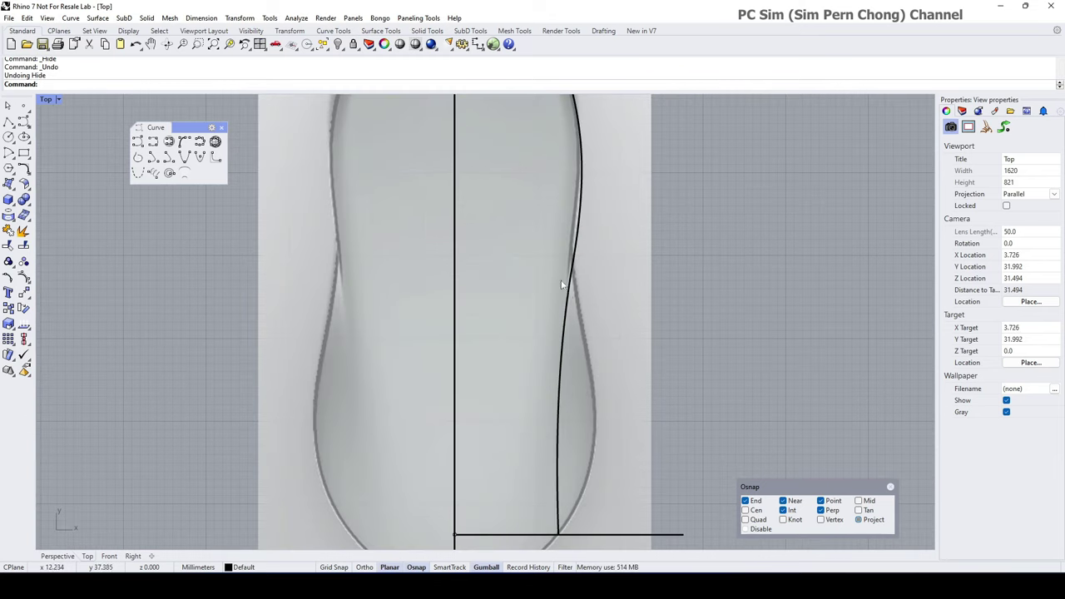
{"action": "left_click", "coordinate": [569, 299]}
{"action": "left_click", "coordinate": [611, 325]}
{"action": "scroll", "coordinate": [496, 301], "scroll_direction": "up", "scroll_amount": 4}
{"action": "scroll", "coordinate": [496, 300], "scroll_direction": "up", "scroll_amount": 4}
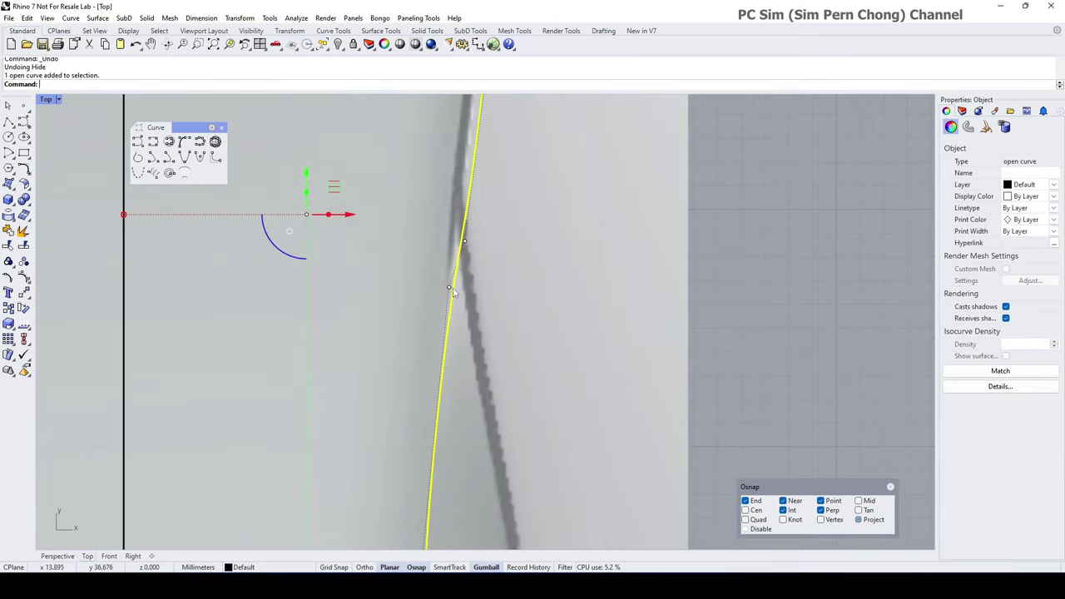
{"action": "left_click", "coordinate": [449, 287]}
{"action": "left_click_drag", "start_coordinate": [450, 247], "coordinate": [442, 301]}
{"action": "left_click_drag", "start_coordinate": [491, 342], "coordinate": [476, 342]}
- Lock the top-view reference picture so it can no longer be selected
{"action": "scroll", "coordinate": [484, 331], "scroll_direction": "down", "scroll_amount": 12}
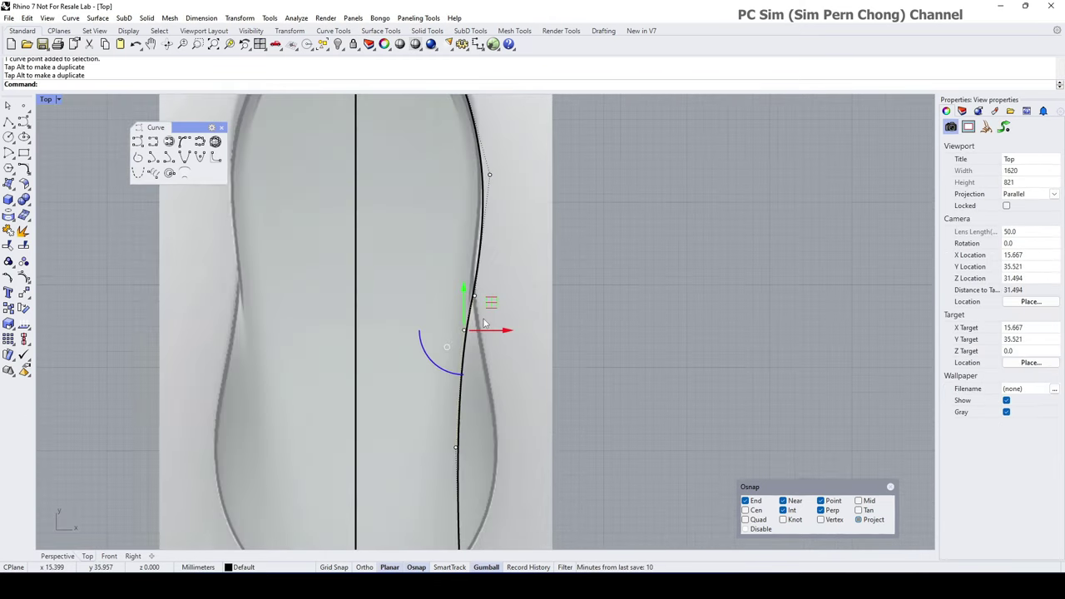
{"action": "left_click", "coordinate": [516, 288]}
{"action": "left_click", "coordinate": [353, 44]}
- Move the outline curve's forward waist control point toward the front and slightly inward to follow the picture's edge
{"action": "scroll", "coordinate": [488, 282], "scroll_direction": "up", "scroll_amount": 4}
{"action": "left_click", "coordinate": [472, 275]}
{"action": "left_click", "coordinate": [467, 316]}
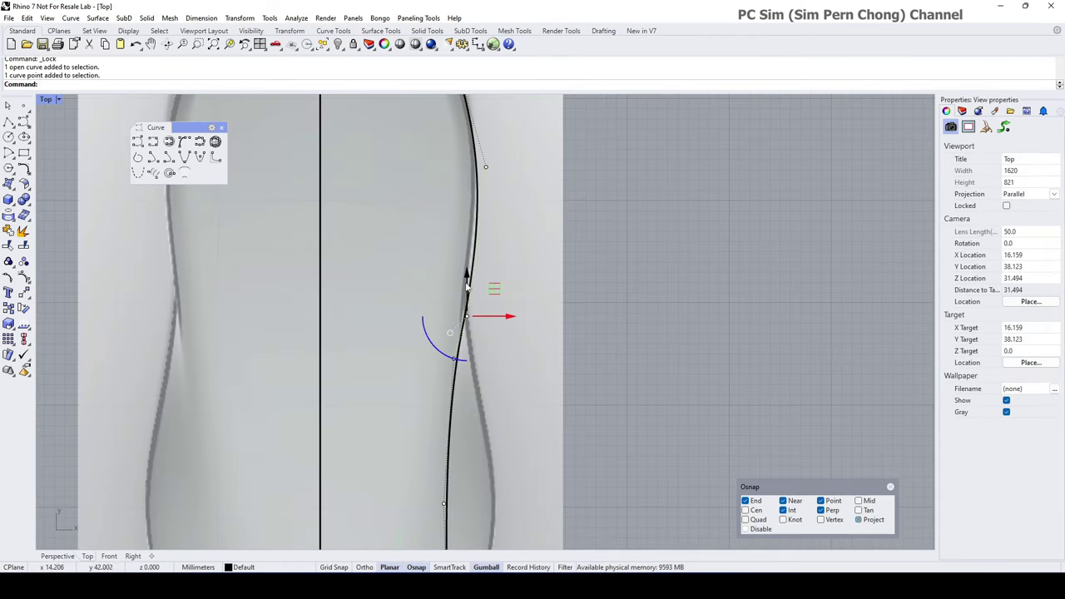
{"action": "left_click_drag", "start_coordinate": [467, 281], "coordinate": [467, 249]}
{"action": "left_click_drag", "start_coordinate": [513, 285], "coordinate": [510, 284]}
{"action": "left_click_drag", "start_coordinate": [464, 248], "coordinate": [464, 226]}
{"action": "scroll", "coordinate": [481, 321], "scroll_direction": "down", "scroll_amount": 2}
{"action": "scroll", "coordinate": [480, 321], "scroll_direction": "down", "scroll_amount": 4}
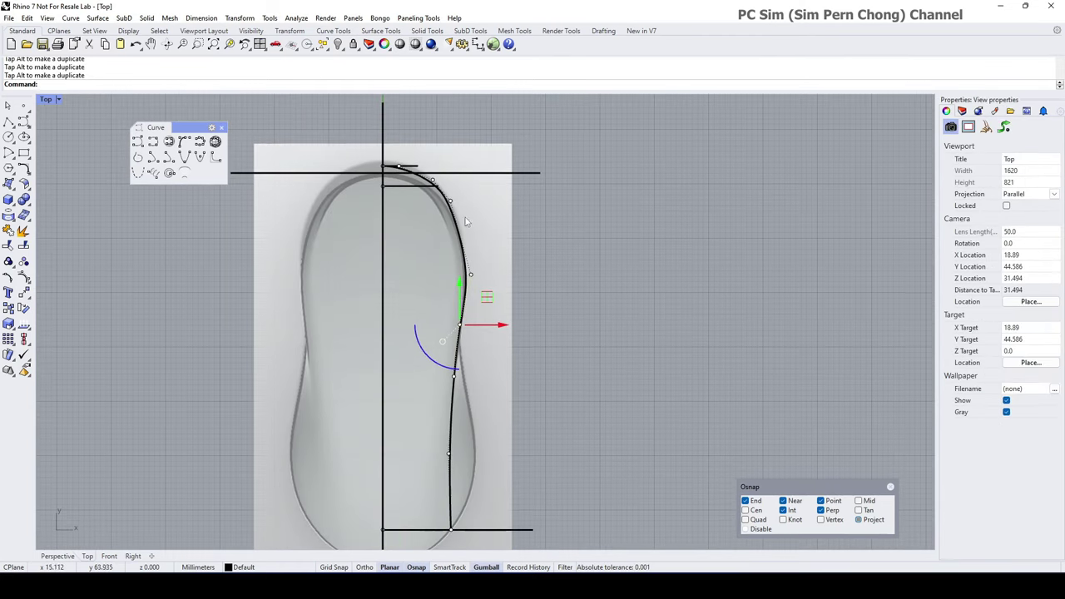
- Align the gumball to the object and shift the control point behind the front corner rearward along the curve and outward
{"action": "scroll", "coordinate": [456, 187], "scroll_direction": "up", "scroll_amount": 12}
{"action": "left_click", "coordinate": [473, 309]}
{"action": "right_click", "coordinate": [492, 567]}
{"action": "left_click", "coordinate": [544, 466]}
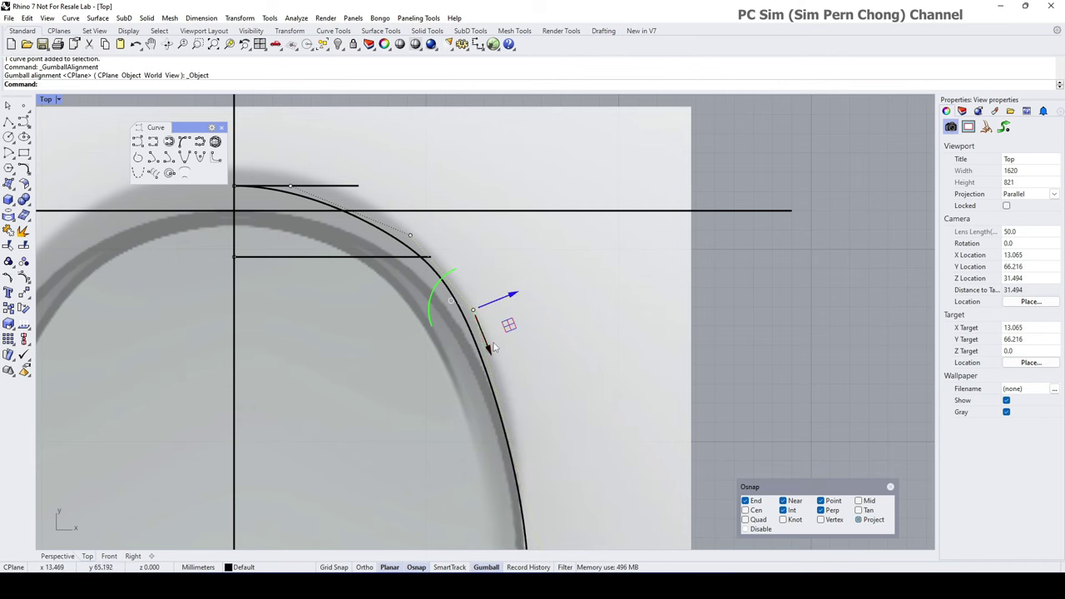
{"action": "left_click_drag", "start_coordinate": [489, 352], "coordinate": [509, 399]}
{"action": "left_click_drag", "start_coordinate": [535, 340], "coordinate": [545, 336]}
- Nudge the outline's side control point slightly inward and push the front-corner control point outward to match the blurred outer edge
{"action": "scroll", "coordinate": [470, 140], "scroll_direction": "down", "scroll_amount": 6}
{"action": "left_click", "coordinate": [510, 367]}
{"action": "left_click_drag", "start_coordinate": [555, 373], "coordinate": [549, 374]}
{"action": "right_click_drag", "start_coordinate": [552, 359], "coordinate": [558, 417]}
{"action": "scroll", "coordinate": [480, 310], "scroll_direction": "up", "scroll_amount": 6}
{"action": "left_click", "coordinate": [450, 298]}
{"action": "left_click_drag", "start_coordinate": [475, 268], "coordinate": [486, 254]}
- Align the gumball to the CPlane and fine-tune the outline curve's second control point along the front cross line
{"action": "left_click", "coordinate": [332, 249]}
{"action": "left_click", "coordinate": [373, 276]}
{"action": "right_click", "coordinate": [492, 567]}
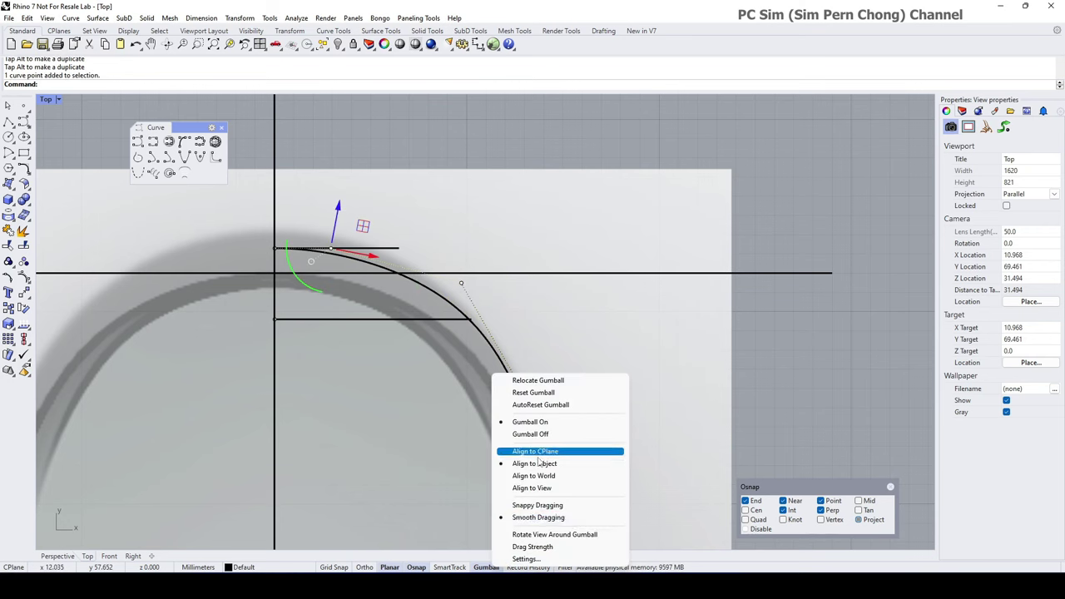
{"action": "left_click", "coordinate": [539, 452]}
{"action": "scroll", "coordinate": [441, 291], "scroll_direction": "down", "scroll_amount": 6}
{"action": "left_click_drag", "start_coordinate": [373, 248], "coordinate": [421, 270]}
- Examine the adjusted outline along the Top picture and in the maximized Perspective view, including the front end and the side-profile curves
{"action": "scroll", "coordinate": [532, 345], "scroll_direction": "down", "scroll_amount": 4}
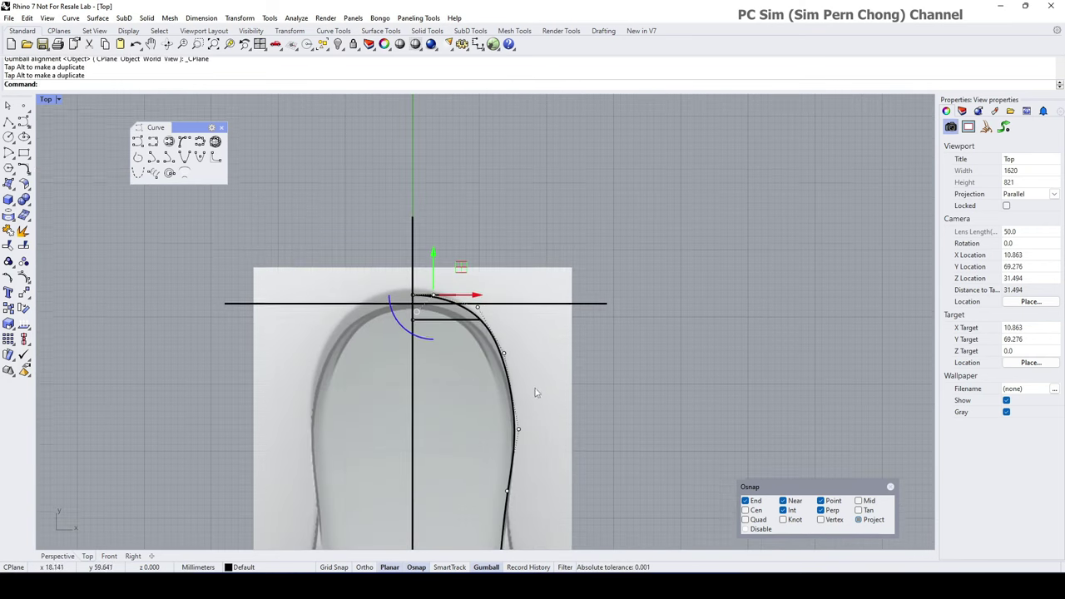
{"action": "right_click_drag", "start_coordinate": [534, 539], "coordinate": [546, 317]}
{"action": "scroll", "coordinate": [535, 476], "scroll_direction": "up", "scroll_amount": 12}
{"action": "right_click_drag", "start_coordinate": [519, 469], "coordinate": [514, 465]}
{"action": "scroll", "coordinate": [513, 467], "scroll_direction": "down", "scroll_amount": 6}
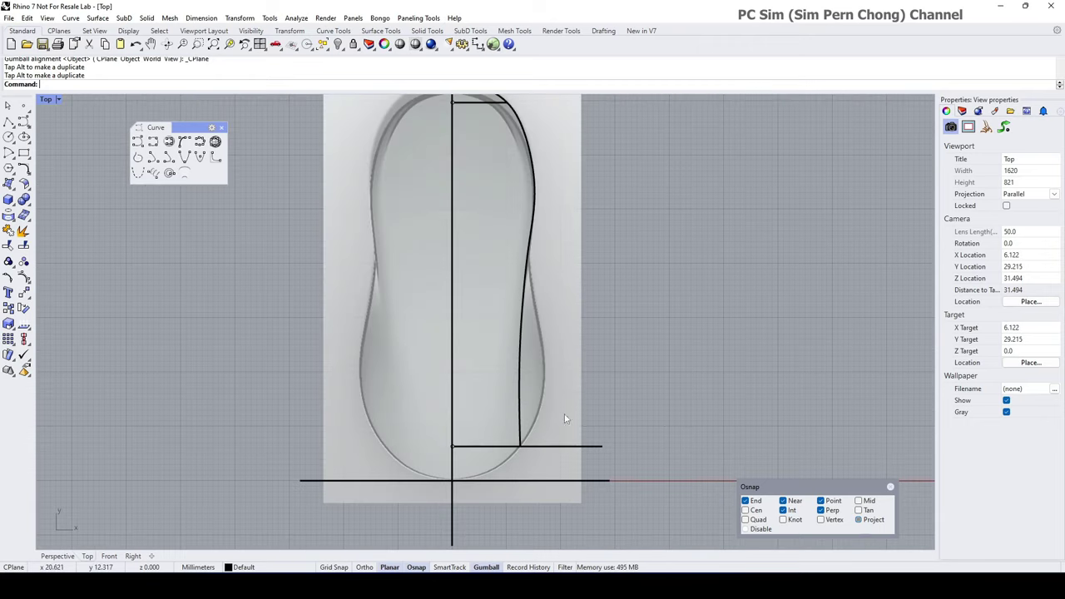
{"action": "double_click", "coordinate": [46, 101]}
{"action": "double_click", "coordinate": [508, 100]}
{"action": "scroll", "coordinate": [529, 230], "scroll_direction": "down", "scroll_amount": 5}
{"action": "right_click_drag", "start_coordinate": [530, 233], "coordinate": [491, 244]}
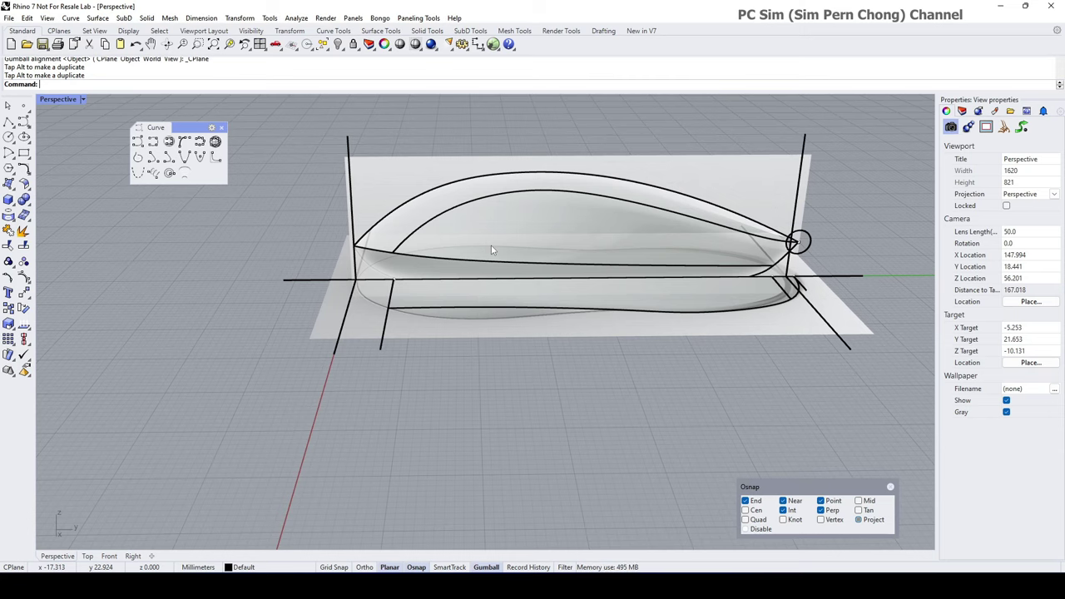
{"action": "scroll", "coordinate": [705, 312], "scroll_direction": "up", "scroll_amount": 5}
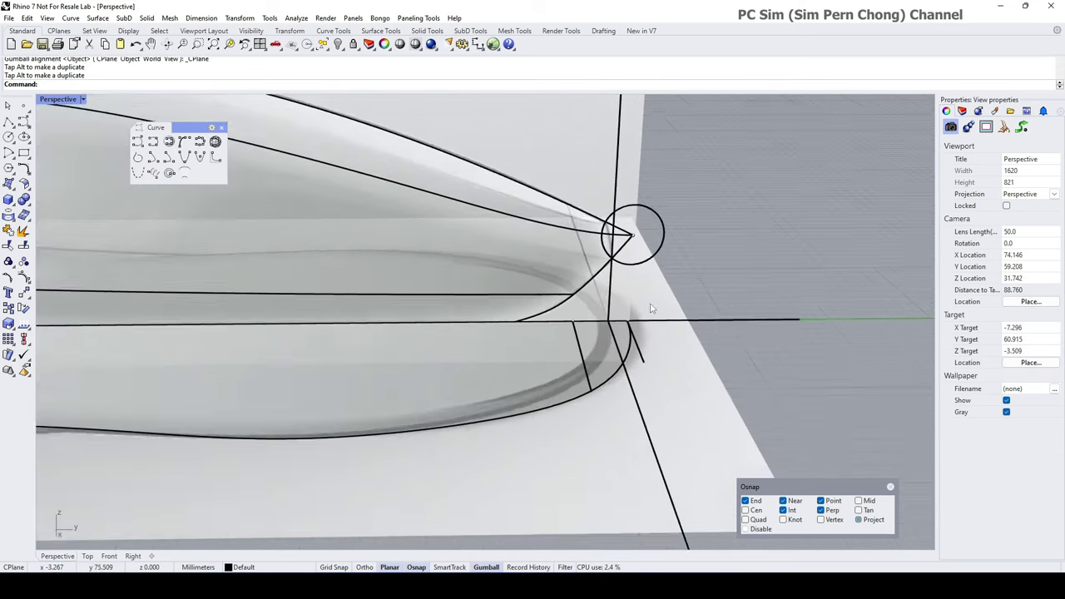
{"action": "scroll", "coordinate": [637, 317], "scroll_direction": "up", "scroll_amount": 2}
{"action": "scroll", "coordinate": [637, 317], "scroll_direction": "down", "scroll_amount": 4}
{"action": "right_click_drag", "start_coordinate": [573, 356], "coordinate": [761, 281]}
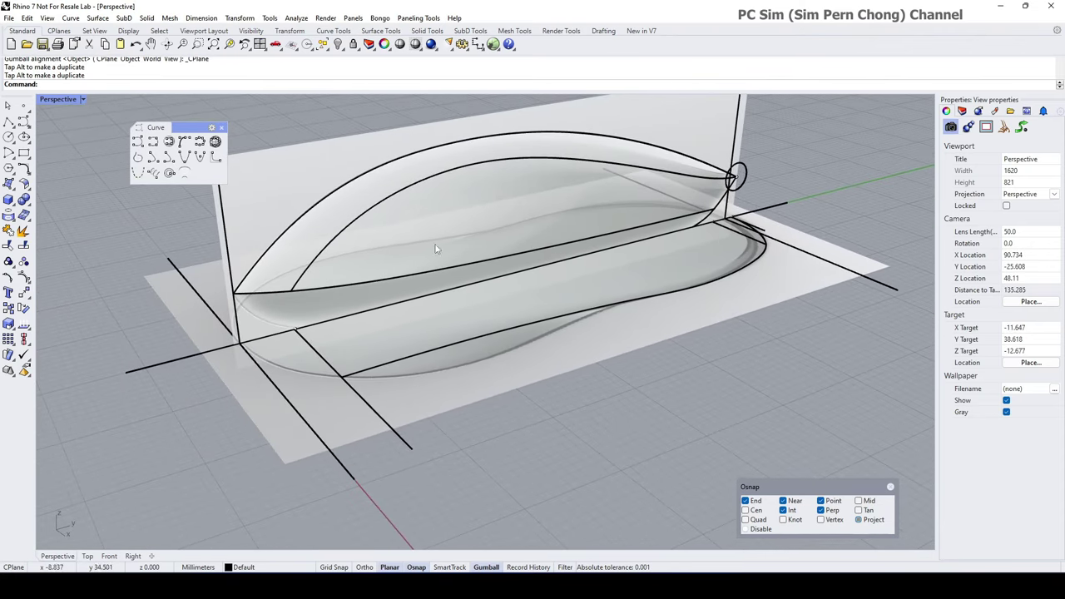
- Start a degree-3 control-point curve at the inner front base-line point in Perspective, and round its front toward positive X in Top view
{"action": "left_click", "coordinate": [138, 142]}
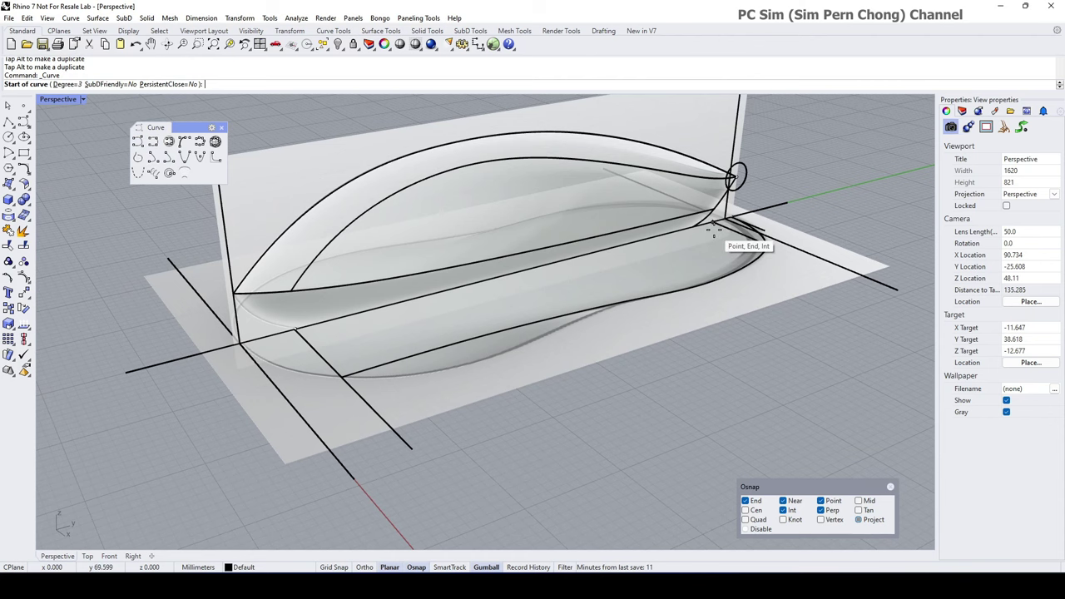
{"action": "left_click", "coordinate": [712, 234]}
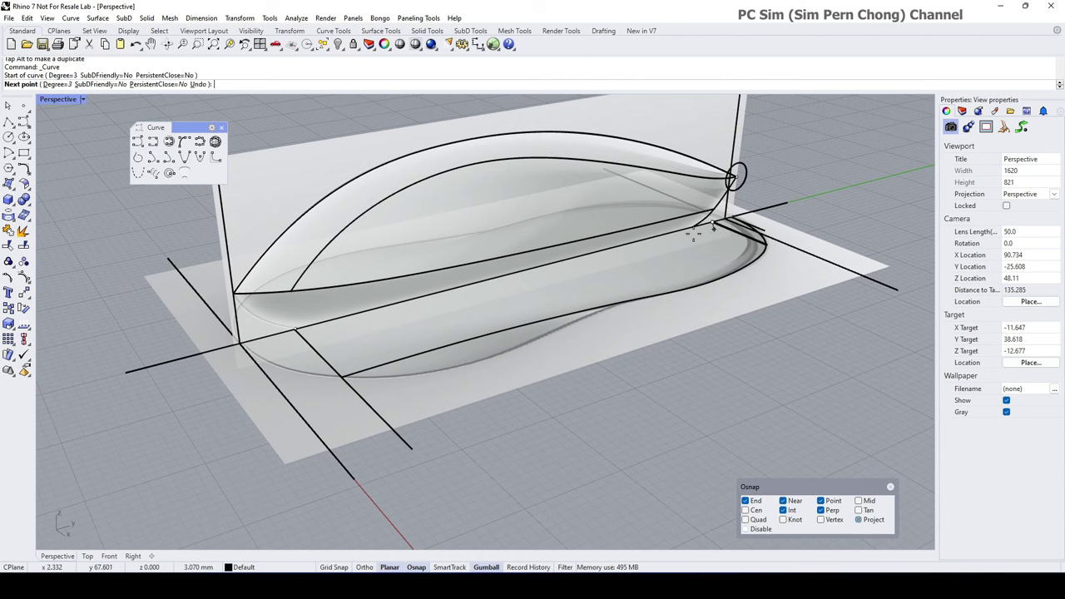
{"action": "double_click", "coordinate": [49, 101]}
{"action": "double_click", "coordinate": [47, 100]}
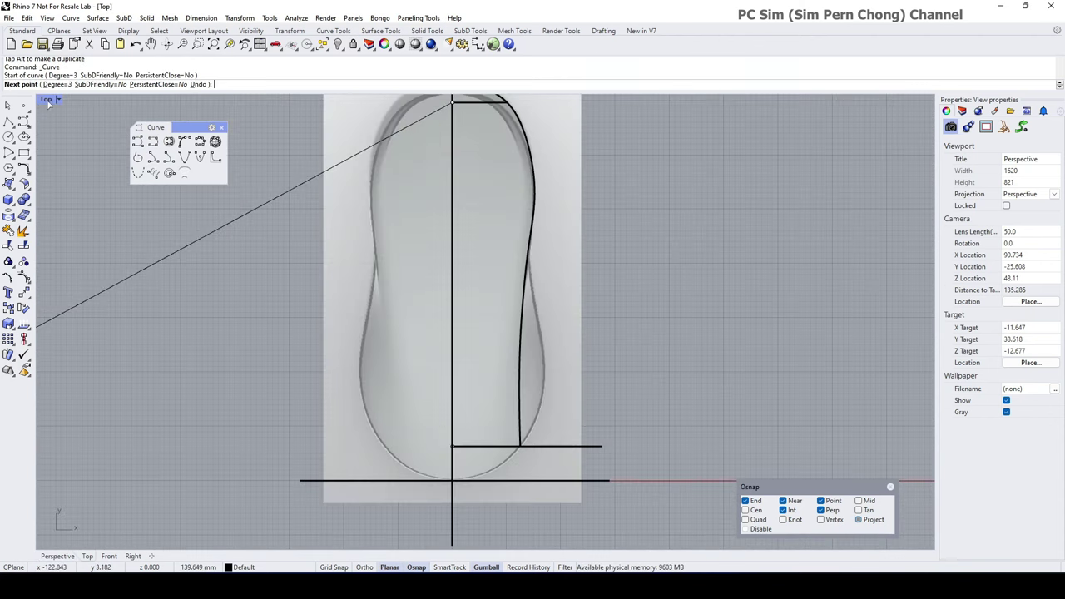
{"action": "right_click_drag", "start_coordinate": [494, 193], "coordinate": [502, 250]}
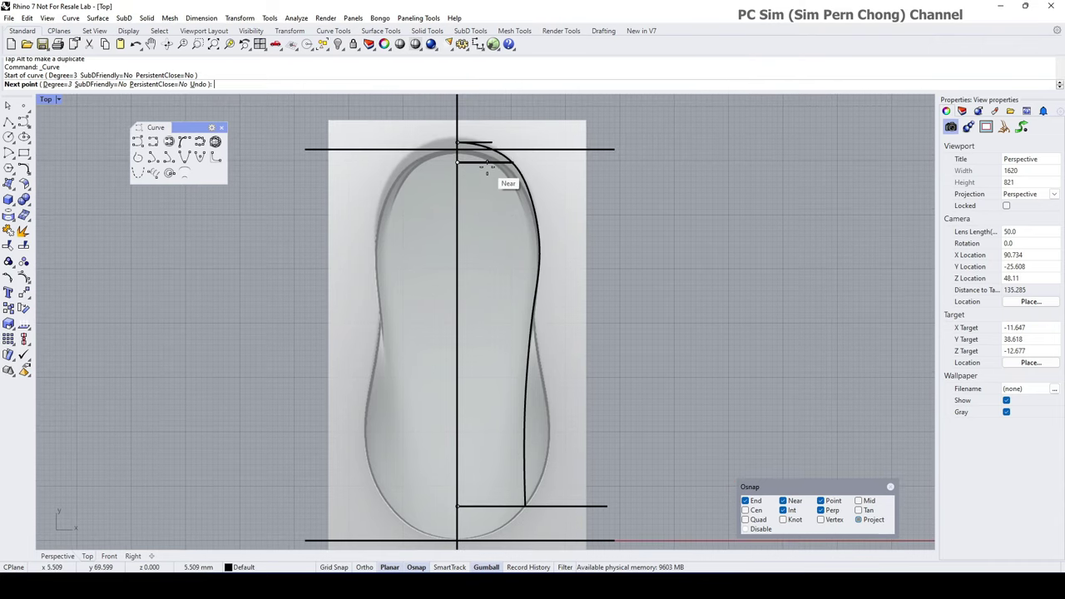
{"action": "left_click", "coordinate": [487, 165]}
{"action": "left_click", "coordinate": [521, 208]}
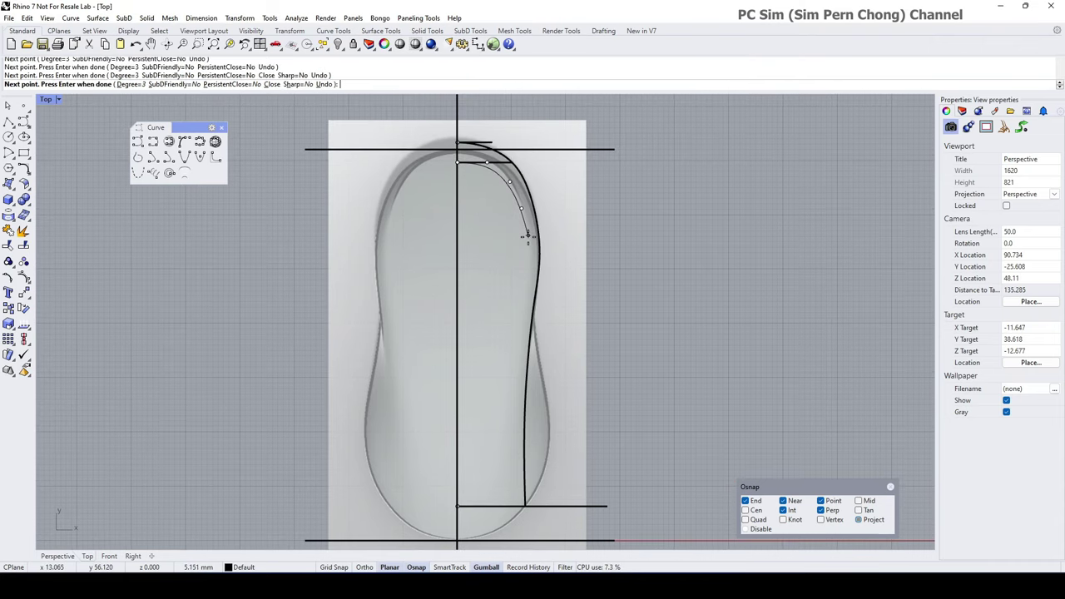
- Continue the curve rearward through the waist and around the rear bulge, ending it where the centre line meets the rear cross line
{"action": "right_click_drag", "start_coordinate": [522, 263], "coordinate": [521, 216]}
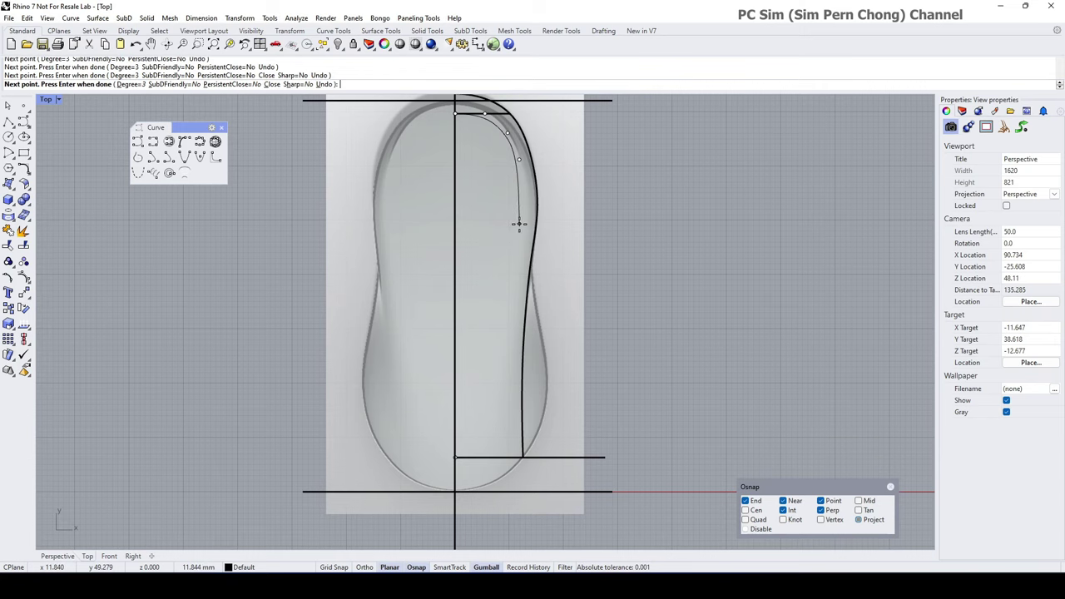
{"action": "left_click", "coordinate": [519, 223]}
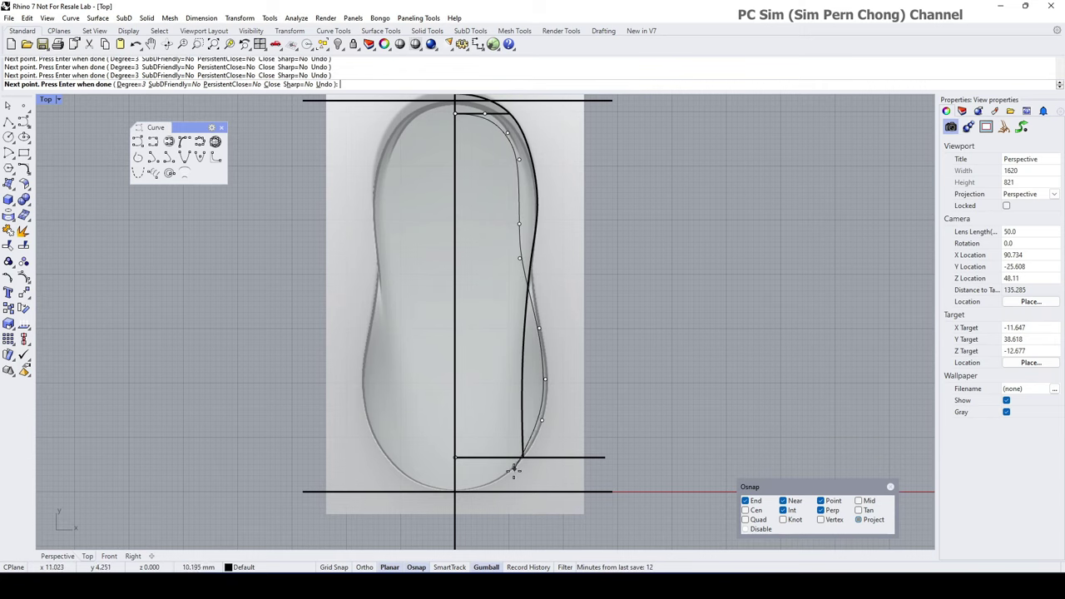
{"action": "left_click", "coordinate": [492, 490]}
{"action": "left_click", "coordinate": [455, 492]}
{"action": "right_click", "coordinate": [456, 491]}
- Shift the new curve's lower bulge control point rearward and delete the control point just ahead of it
{"action": "right_click_drag", "start_coordinate": [543, 404], "coordinate": [495, 340]}
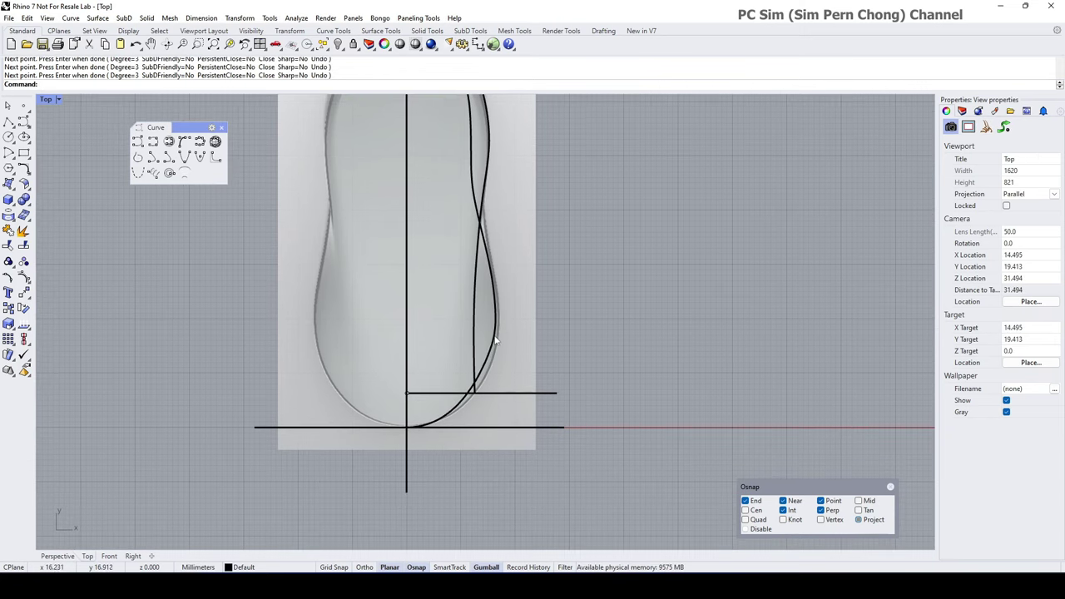
{"action": "left_click", "coordinate": [494, 339]}
{"action": "scroll", "coordinate": [477, 416], "scroll_direction": "up", "scroll_amount": 3}
{"action": "left_click", "coordinate": [511, 324]}
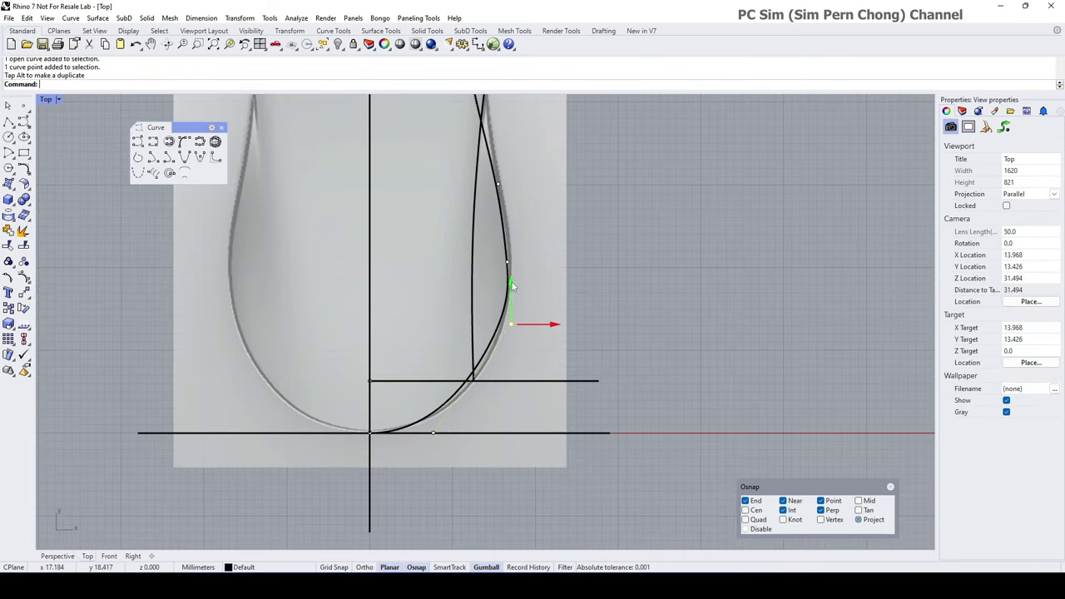
{"action": "left_click_drag", "start_coordinate": [512, 286], "coordinate": [512, 307]}
{"action": "right_click_drag", "start_coordinate": [531, 302], "coordinate": [520, 388]}
{"action": "left_click", "coordinate": [497, 348]}
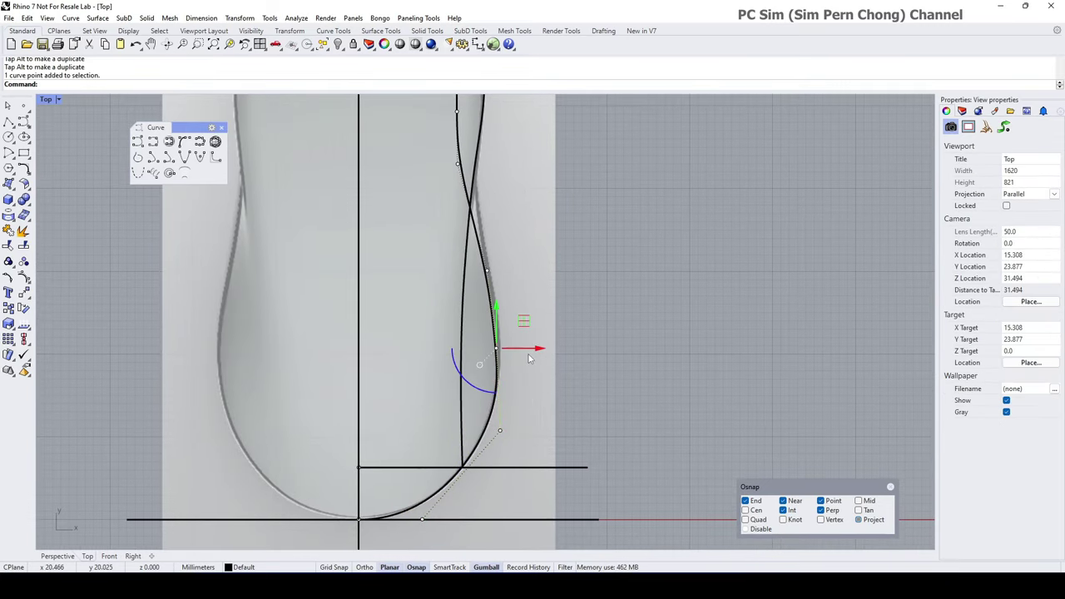
{"action": "key", "text": "Delete"}
- Align the gumball to the object and slide the upper bulge control point rearward until the curve follows the bulge outline
{"action": "left_click", "coordinate": [497, 269]}
{"action": "right_click", "coordinate": [496, 568]}
{"action": "left_click", "coordinate": [524, 454]}
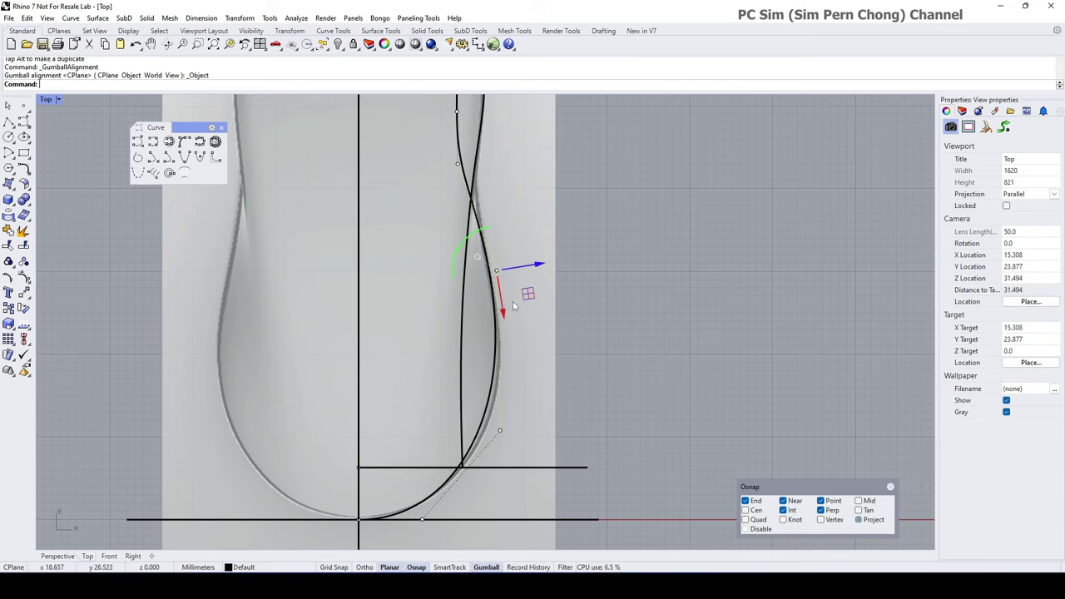
{"action": "left_click_drag", "start_coordinate": [502, 312], "coordinate": [508, 342]}
{"action": "left_click_drag", "start_coordinate": [508, 342], "coordinate": [508, 348]}
{"action": "left_click_drag", "start_coordinate": [509, 348], "coordinate": [511, 366]}
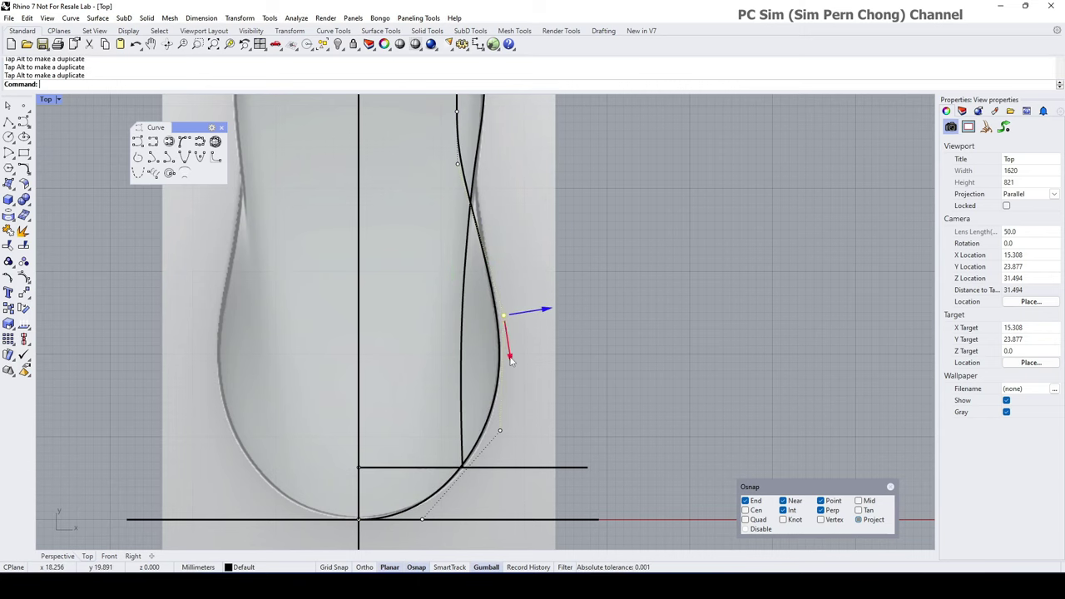
- Move the new curve's two waist control points outward, and slide the rear one rearward to match the picture's waist
{"action": "right_click_drag", "start_coordinate": [522, 203], "coordinate": [496, 335]}
{"action": "scroll", "coordinate": [497, 336], "scroll_direction": "up", "scroll_amount": 2}
{"action": "left_click", "coordinate": [416, 222]}
{"action": "left_click_drag", "start_coordinate": [450, 221], "coordinate": [465, 221]}
{"action": "left_click", "coordinate": [417, 286]}
{"action": "left_click_drag", "start_coordinate": [454, 281], "coordinate": [464, 279]}
{"action": "left_click_drag", "start_coordinate": [435, 319], "coordinate": [436, 333]}
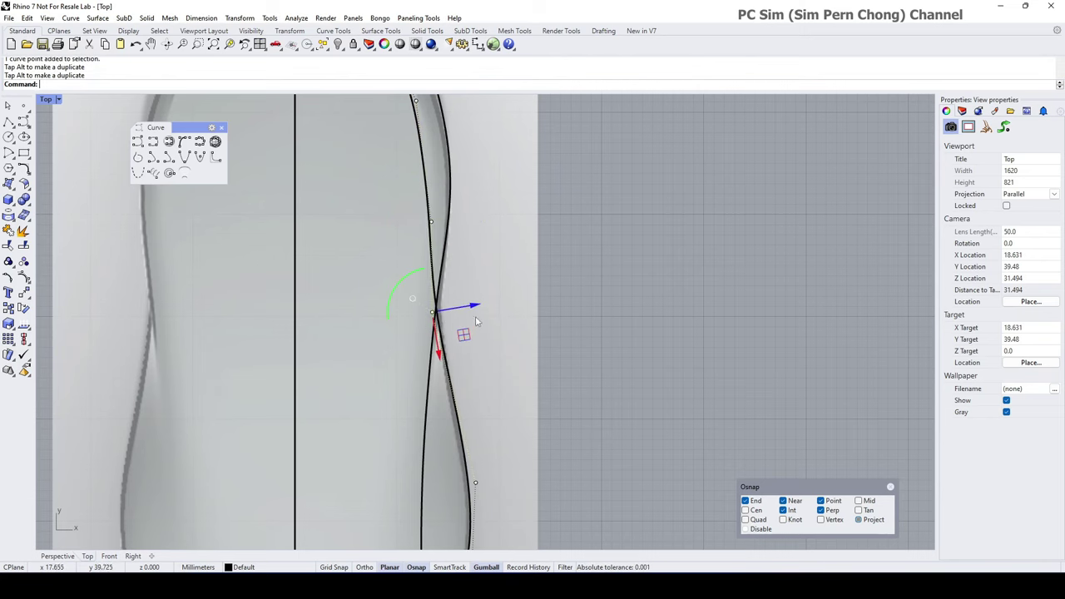
- Delete the control point behind the new curve's front corner and move the next side control point forward and outward
{"action": "scroll", "coordinate": [470, 308], "scroll_direction": "down", "scroll_amount": 1}
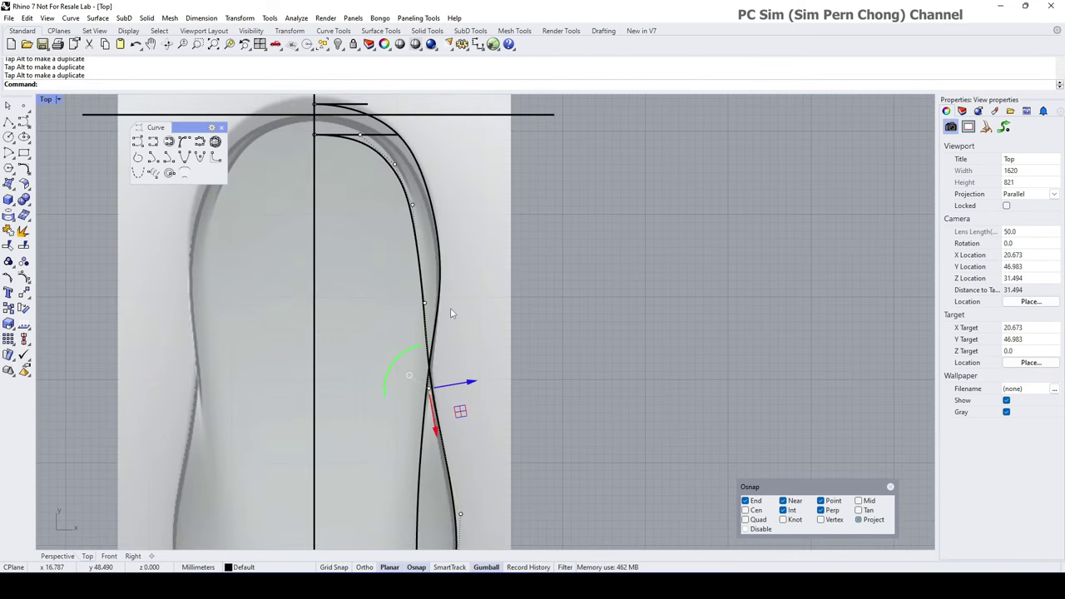
{"action": "left_click", "coordinate": [426, 304]}
{"action": "left_click_drag", "start_coordinate": [429, 305], "coordinate": [428, 296]}
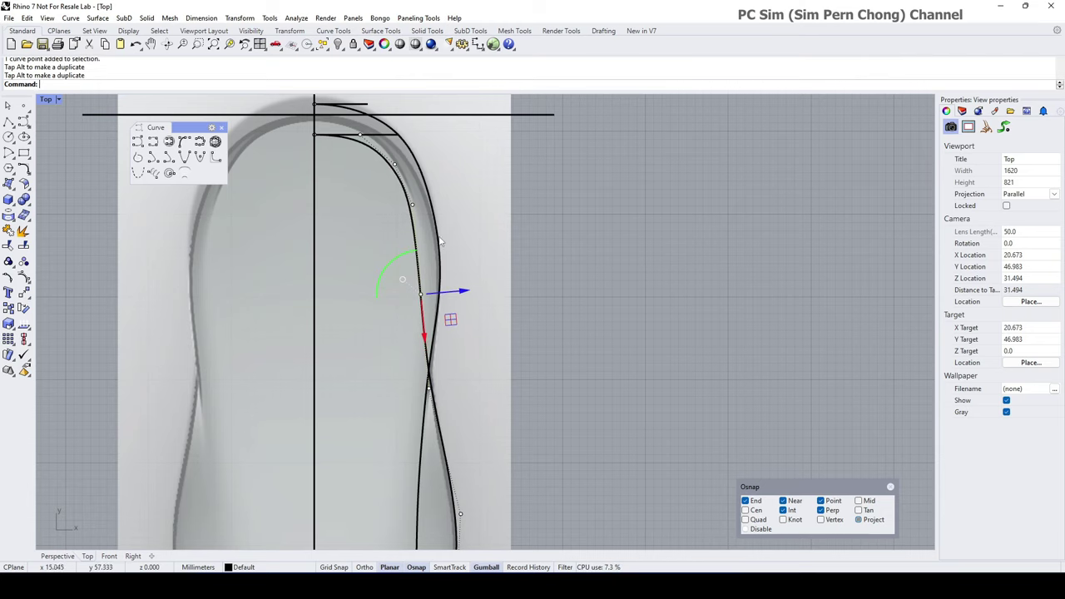
{"action": "left_click", "coordinate": [413, 205]}
{"action": "key", "text": "Delete"}
{"action": "left_click", "coordinate": [423, 294]}
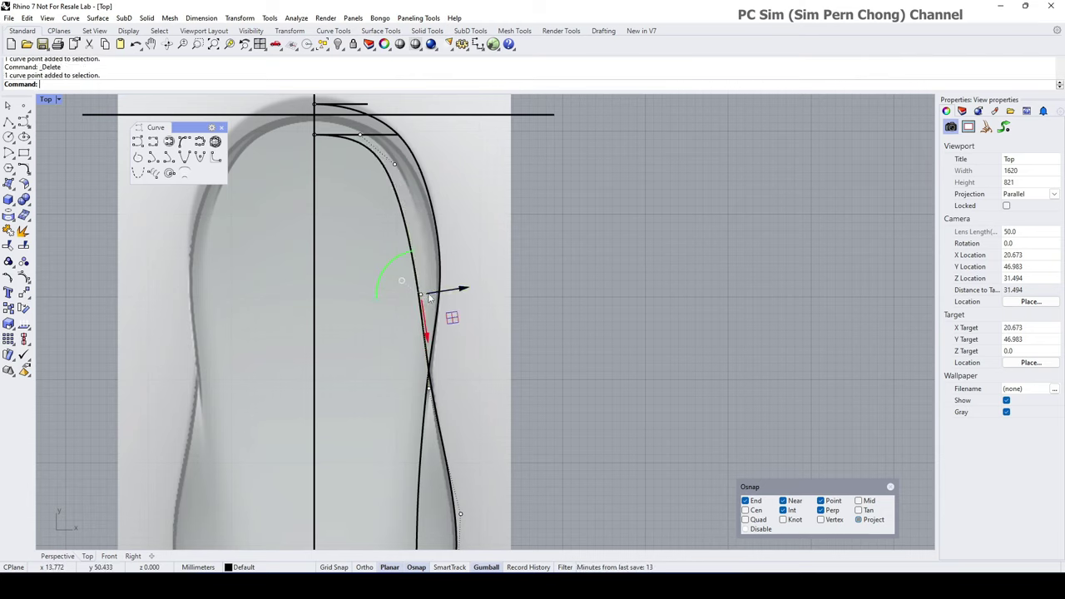
{"action": "left_click_drag", "start_coordinate": [426, 332], "coordinate": [431, 290]}
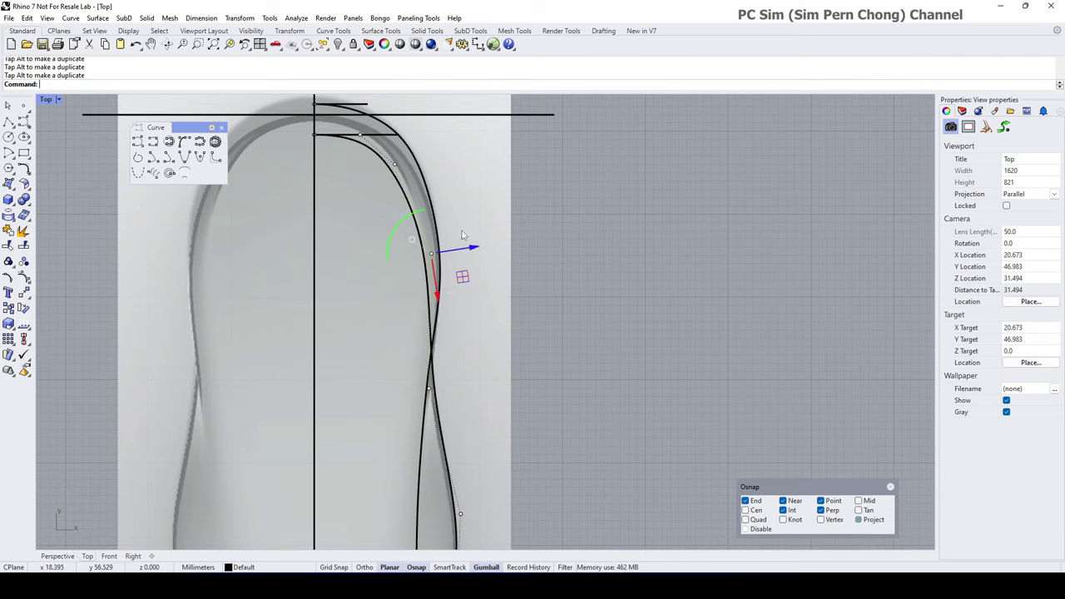
- Slide the inner top-view curve's front corner control point slightly rearward and move the control point ahead of it toward the centreline along the guide line
{"action": "left_click", "coordinate": [396, 164]}
{"action": "left_click_drag", "start_coordinate": [420, 198], "coordinate": [422, 205]}
{"action": "scroll", "coordinate": [375, 169], "scroll_direction": "up", "scroll_amount": 4}
{"action": "right_click_drag", "start_coordinate": [375, 169], "coordinate": [427, 247]}
{"action": "left_click", "coordinate": [405, 195]}
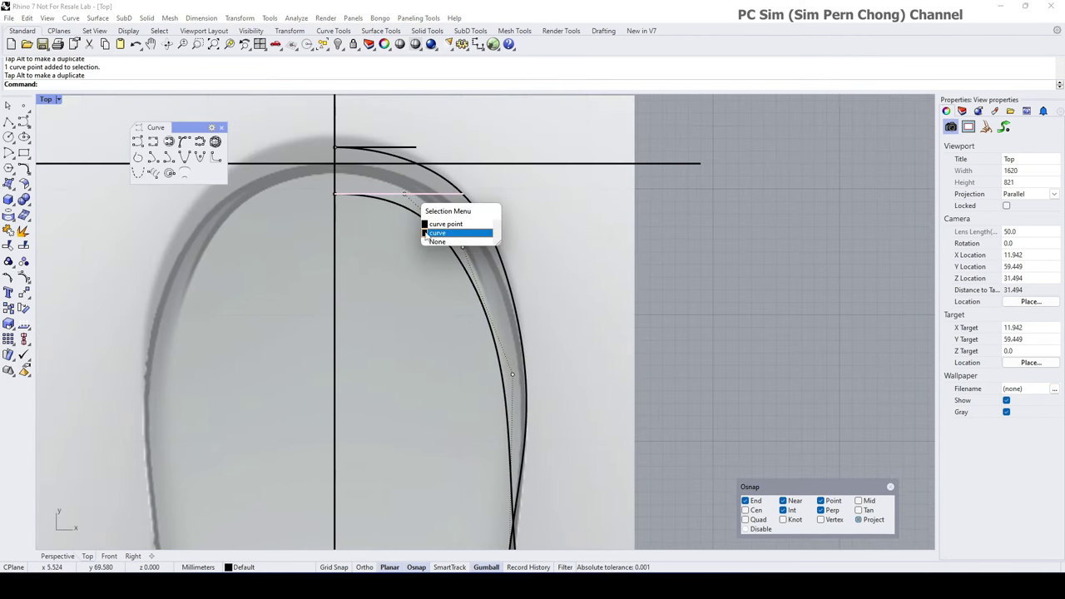
{"action": "left_click", "coordinate": [429, 223]}
{"action": "left_click_drag", "start_coordinate": [405, 194], "coordinate": [395, 193]}
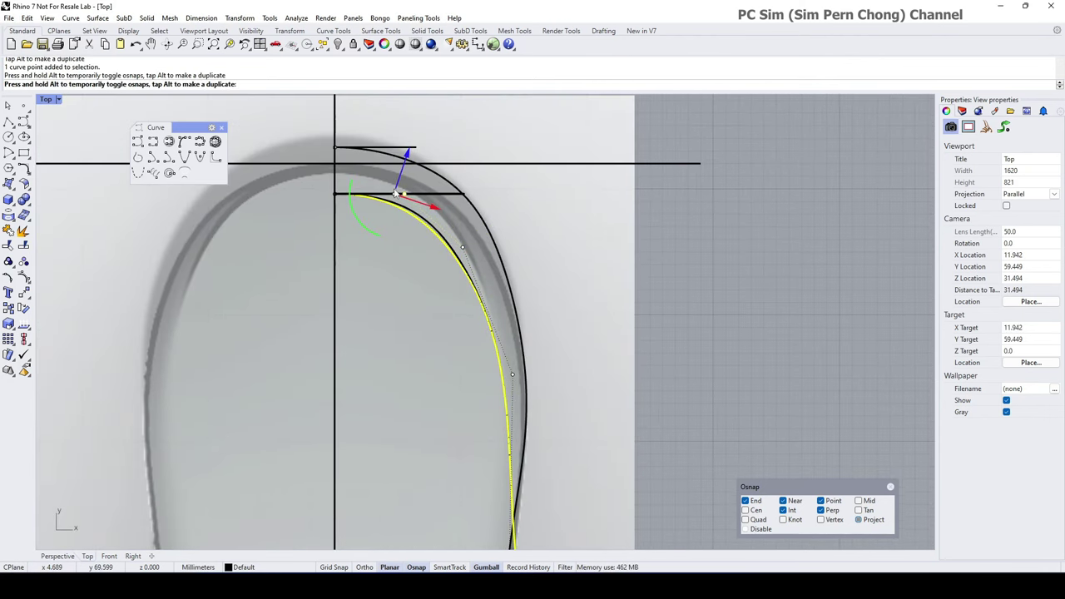
- Slide the inner curve's front corner control point and its waist control point slightly further rearward along the curve
{"action": "right_click_drag", "start_coordinate": [488, 257], "coordinate": [485, 253]}
{"action": "left_click", "coordinate": [459, 242]}
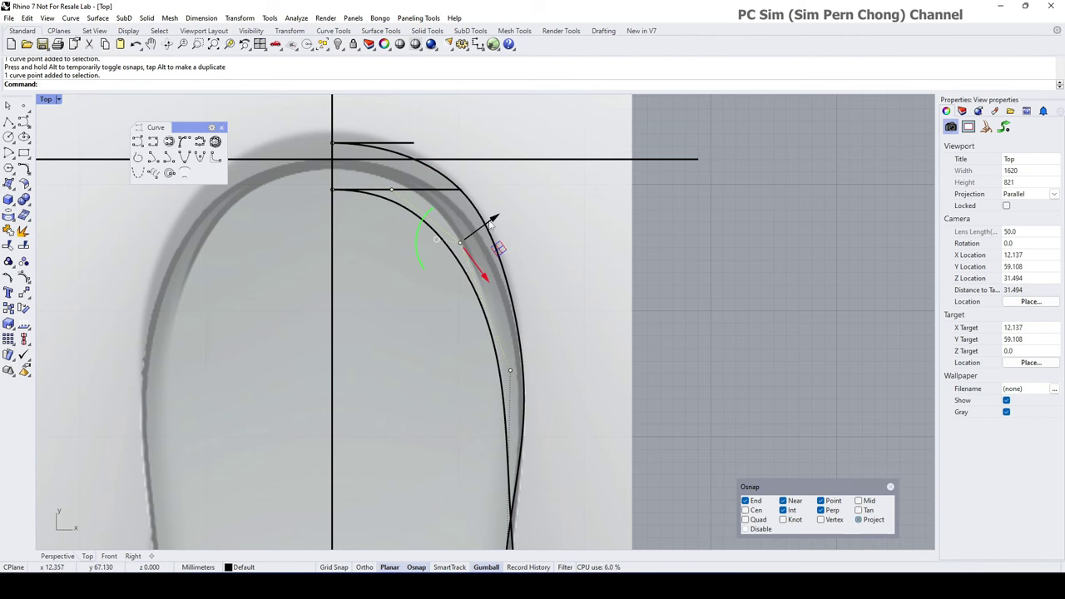
{"action": "left_click_drag", "start_coordinate": [485, 275], "coordinate": [487, 278]}
{"action": "scroll", "coordinate": [542, 317], "scroll_direction": "down", "scroll_amount": 6}
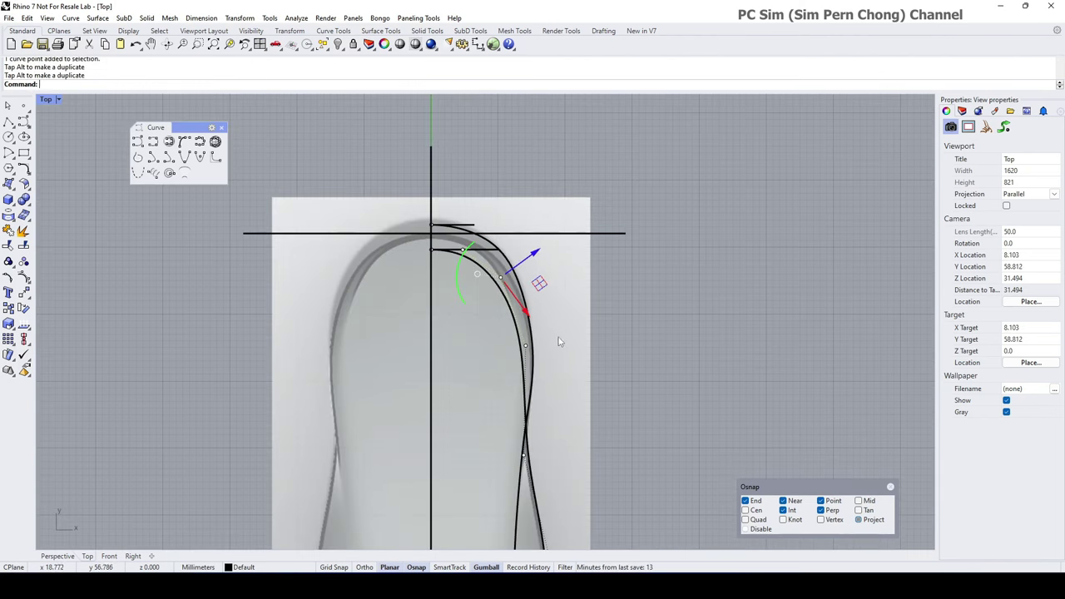
{"action": "right_click_drag", "start_coordinate": [567, 410], "coordinate": [575, 281]}
{"action": "left_click", "coordinate": [534, 337]}
{"action": "left_click", "coordinate": [527, 323]}
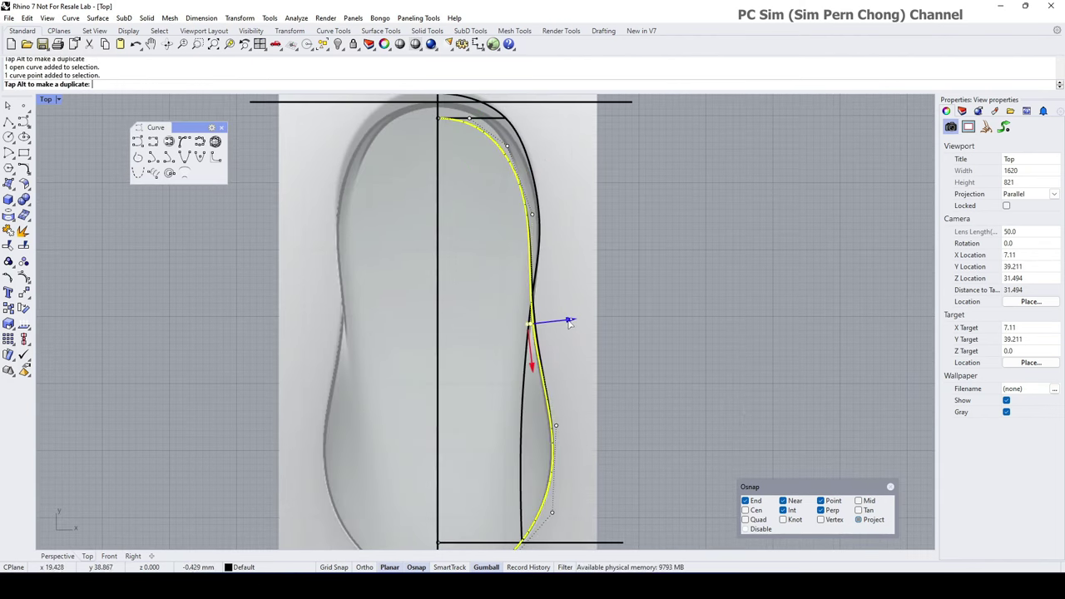
{"action": "left_click_drag", "start_coordinate": [532, 372], "coordinate": [533, 374]}
{"action": "left_click", "coordinate": [663, 350]}
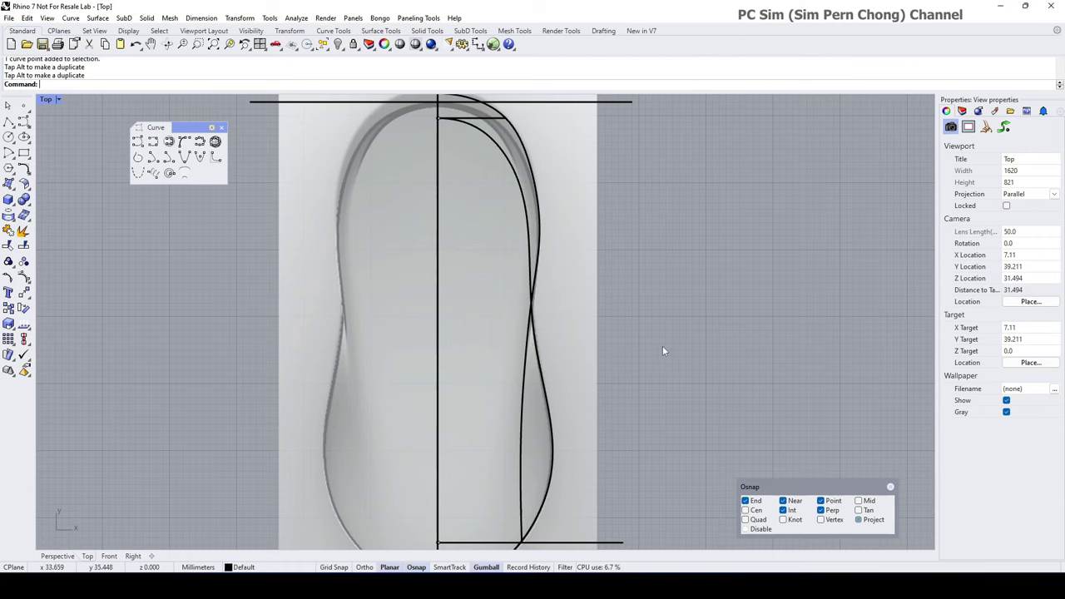
- In the Perspective view, realign the gumball with the X, Y and Z axes and move the outer curve's rear bulge control point slightly outward
{"action": "double_click", "coordinate": [48, 100]}
{"action": "double_click", "coordinate": [504, 98]}
{"action": "right_click_drag", "start_coordinate": [485, 222], "coordinate": [476, 262]}
{"action": "scroll", "coordinate": [414, 373], "scroll_direction": "up", "scroll_amount": 3}
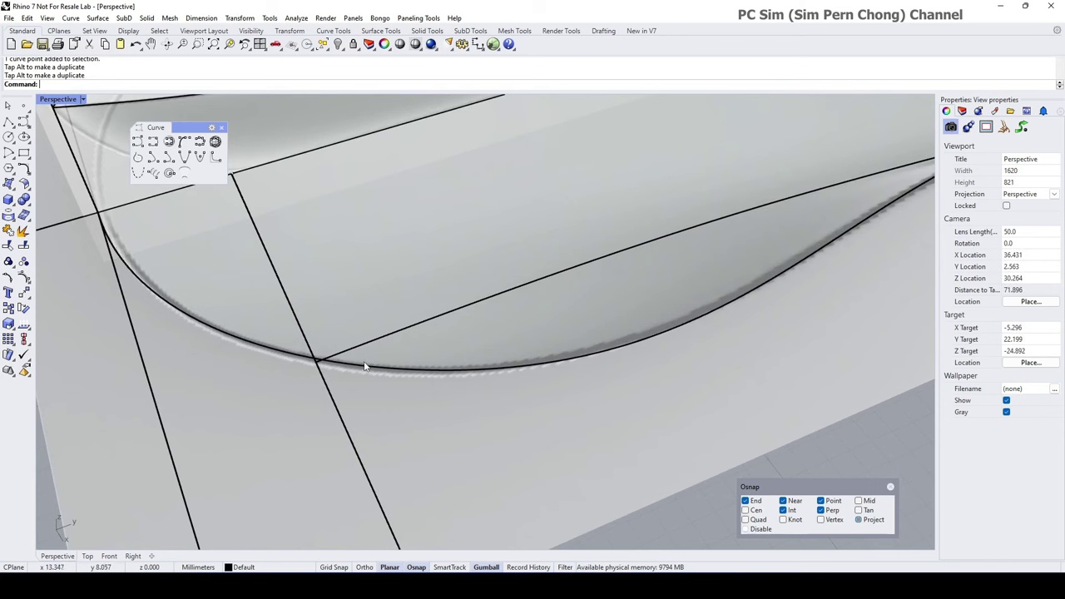
{"action": "left_click", "coordinate": [364, 366]}
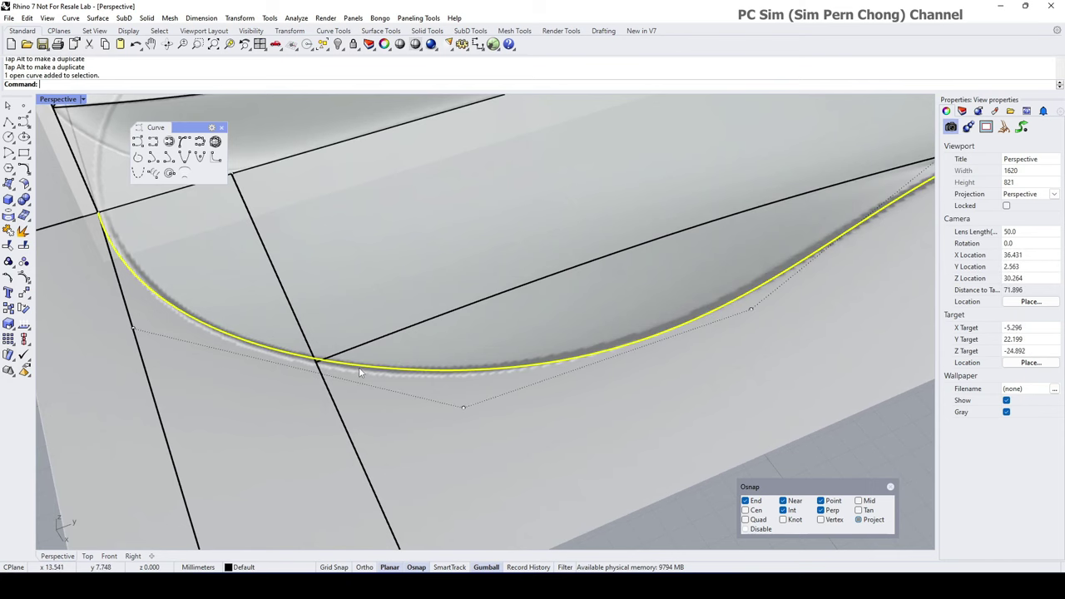
{"action": "left_click", "coordinate": [464, 410]}
{"action": "right_click_drag", "start_coordinate": [509, 416], "coordinate": [675, 316]}
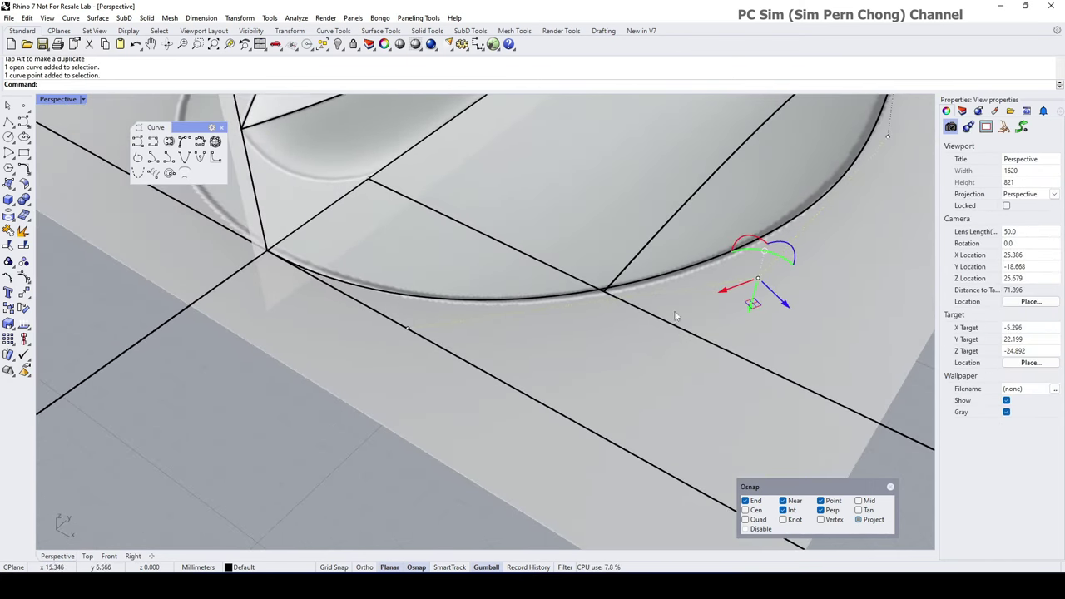
{"action": "right_click", "coordinate": [496, 566]}
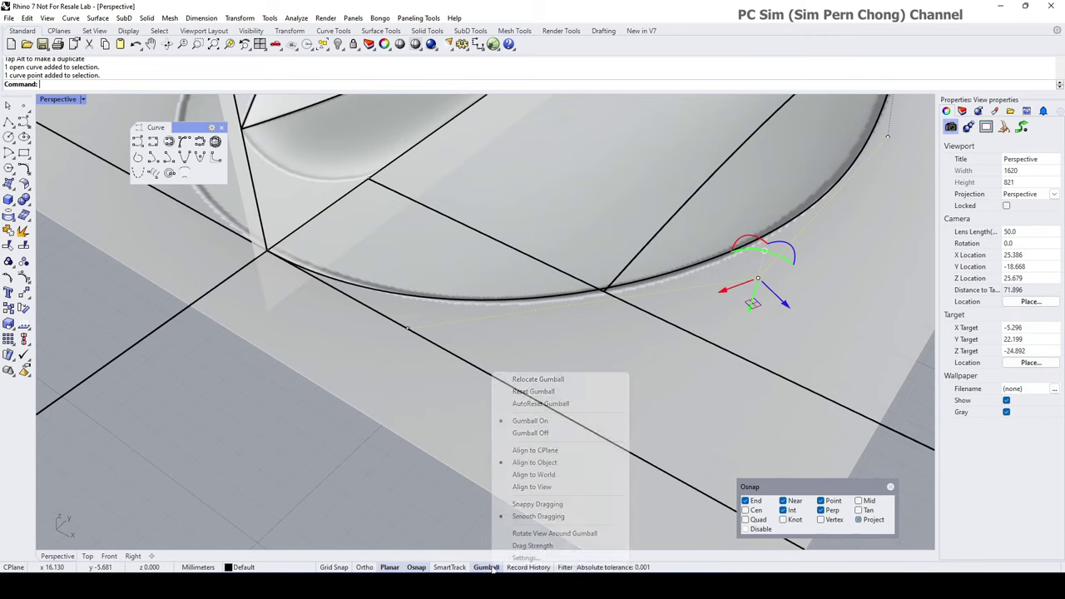
{"action": "left_click", "coordinate": [547, 462]}
{"action": "left_click_drag", "start_coordinate": [794, 301], "coordinate": [805, 300]}
{"action": "left_click_drag", "start_coordinate": [804, 300], "coordinate": [799, 298]}
- Shift the outer curve's next side control point, just ahead of the rear bulge one, slightly forward
{"action": "scroll", "coordinate": [809, 291], "scroll_direction": "down", "scroll_amount": 4}
{"action": "left_click", "coordinate": [837, 241]}
{"action": "right_click_drag", "start_coordinate": [837, 243], "coordinate": [649, 300], "text": "shift"}
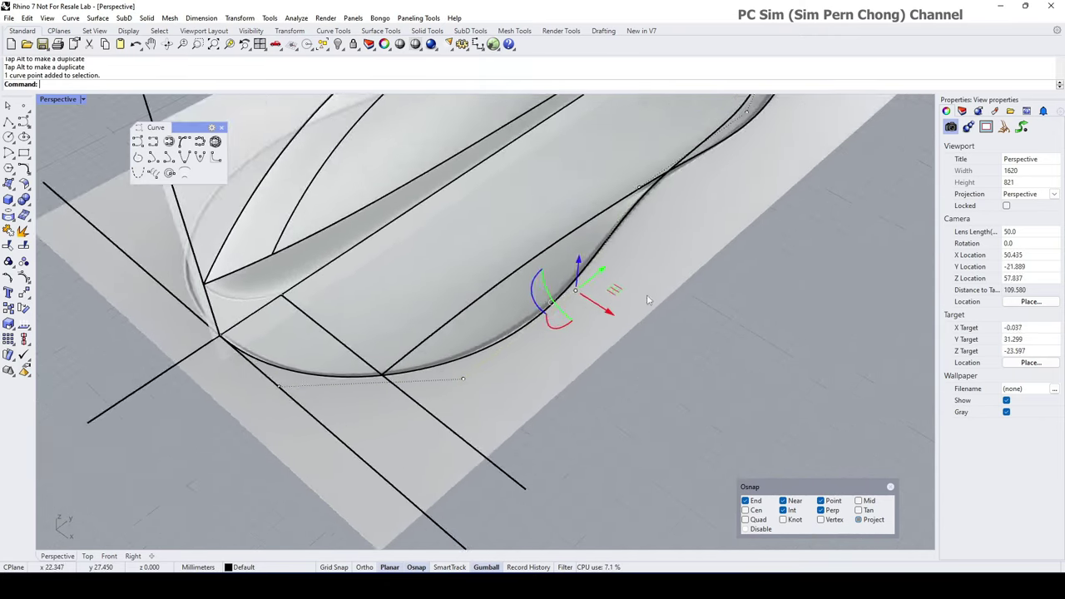
{"action": "scroll", "coordinate": [620, 306], "scroll_direction": "up", "scroll_amount": 4}
{"action": "left_click_drag", "start_coordinate": [544, 271], "coordinate": [553, 262]}
- Snap the inner top-view curve's rear end point onto the intersection of the outer curve and the rear guide line
{"action": "scroll", "coordinate": [553, 264], "scroll_direction": "down", "scroll_amount": 7}
{"action": "right_click_drag", "start_coordinate": [545, 283], "coordinate": [609, 316]}
{"action": "scroll", "coordinate": [454, 408], "scroll_direction": "up", "scroll_amount": 3}
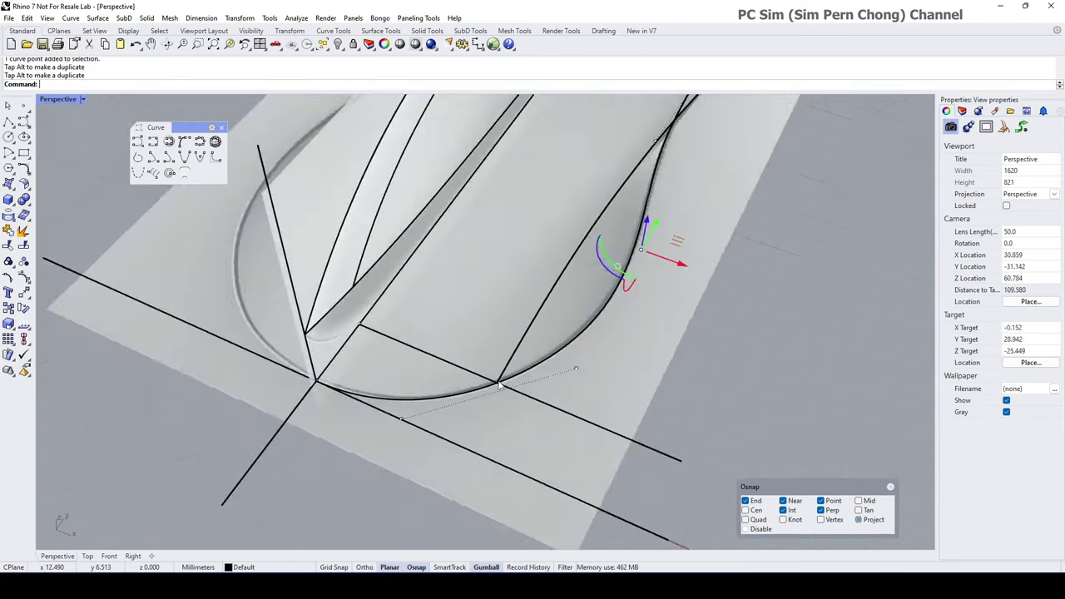
{"action": "right_click_drag", "start_coordinate": [498, 384], "coordinate": [545, 391]}
{"action": "scroll", "coordinate": [480, 351], "scroll_direction": "up", "scroll_amount": 10}
{"action": "left_click", "coordinate": [457, 394]}
{"action": "mouse_move", "coordinate": [427, 395]}
{"action": "left_mouse_down"}
{"action": "mouse_move", "coordinate": [446, 377]}
{"action": "mouse_move", "coordinate": [426, 388]}
{"action": "left_mouse_up"}
{"action": "scroll", "coordinate": [431, 398], "scroll_direction": "up", "scroll_amount": 3}
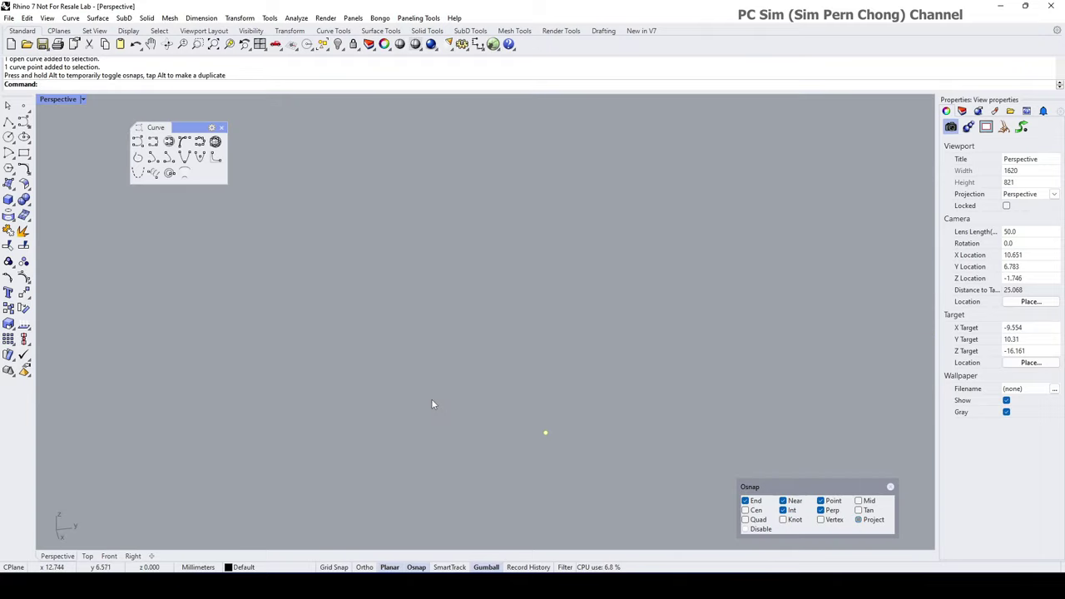
{"action": "right_click_drag", "start_coordinate": [379, 384], "coordinate": [449, 375]}
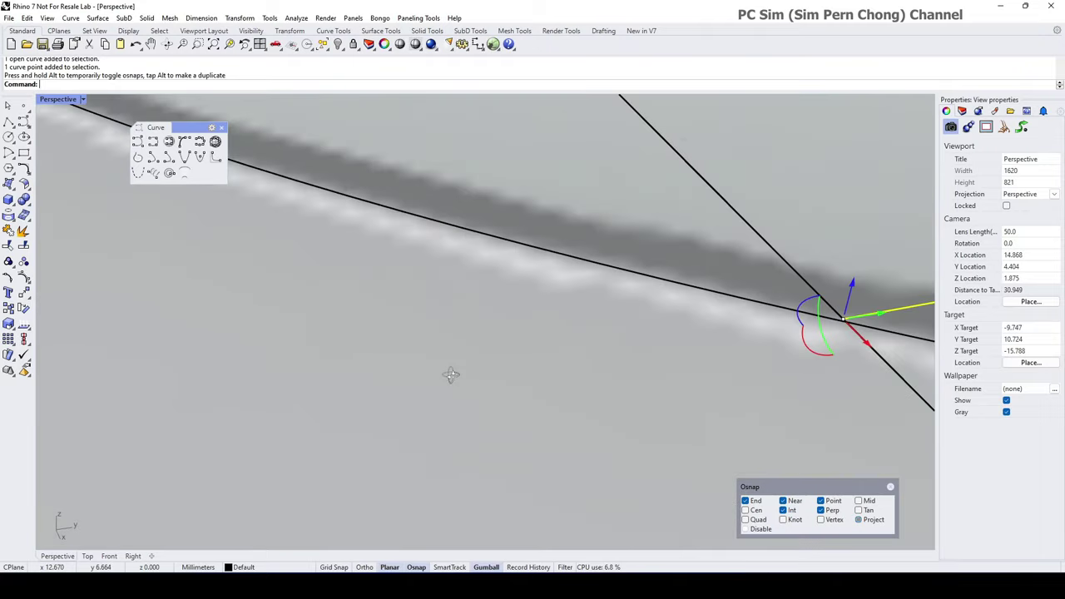
{"action": "scroll", "coordinate": [515, 318], "scroll_direction": "down", "scroll_amount": 2}
{"action": "right_click_drag", "start_coordinate": [533, 319], "coordinate": [582, 319], "text": "shift"}
{"action": "left_click", "coordinate": [233, 50]}
{"action": "scroll", "coordinate": [500, 323], "scroll_direction": "up", "scroll_amount": 5}
{"action": "left_click_drag", "start_coordinate": [496, 320], "coordinate": [525, 328]}
- Create a 3D curve from two views using the inner side-profile arch and the inner top-view curve
{"action": "scroll", "coordinate": [531, 319], "scroll_direction": "down", "scroll_amount": 15}
{"action": "scroll", "coordinate": [531, 319], "scroll_direction": "down", "scroll_amount": 14}
{"action": "right_click_drag", "start_coordinate": [531, 319], "coordinate": [574, 298]}
{"action": "scroll", "coordinate": [537, 284], "scroll_direction": "down", "scroll_amount": 8}
{"action": "right_click_drag", "start_coordinate": [574, 297], "coordinate": [502, 307], "text": "shift"}
{"action": "scroll", "coordinate": [501, 306], "scroll_direction": "up", "scroll_amount": 5}
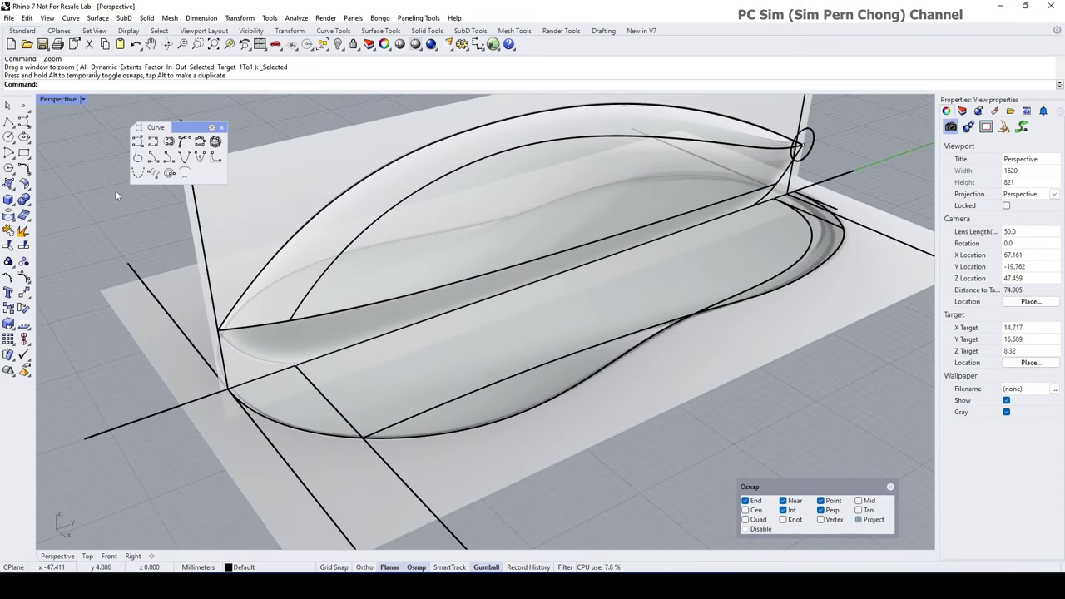
{"action": "left_click", "coordinate": [23, 168]}
{"action": "left_click_drag", "start_coordinate": [88, 164], "coordinate": [110, 230]}
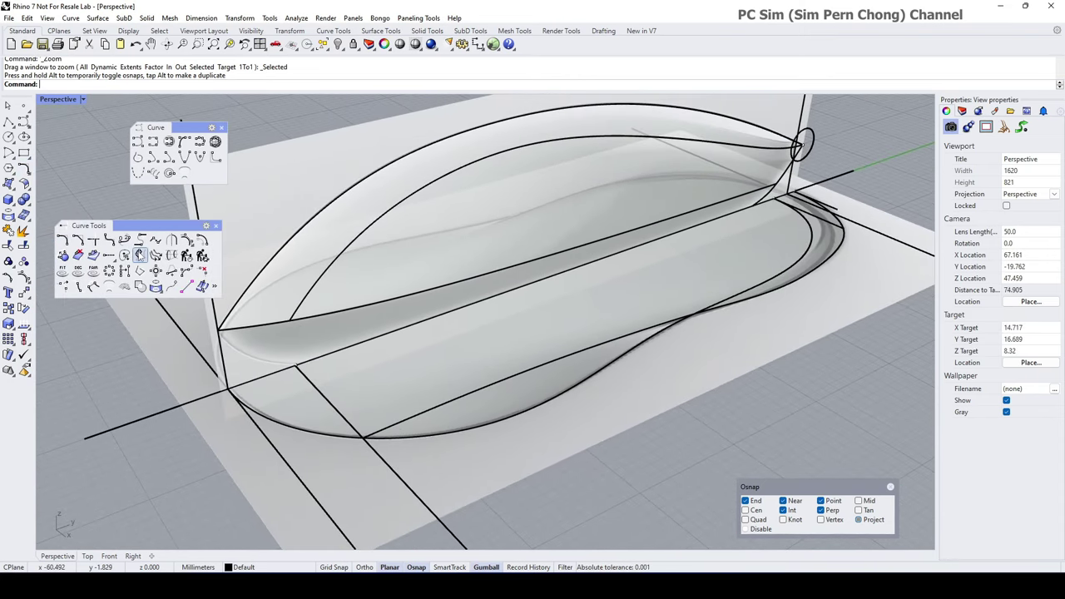
{"action": "left_click", "coordinate": [140, 256]}
{"action": "left_click", "coordinate": [331, 269]}
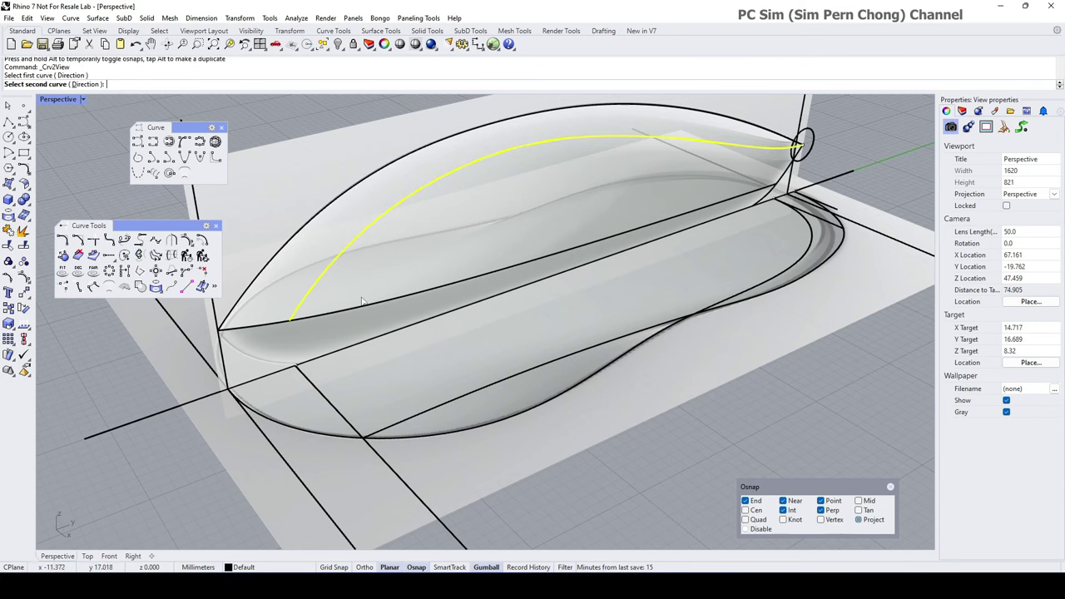
{"action": "left_click", "coordinate": [430, 413]}
- Create a second 3D curve from two views using the lower side-profile curve and the outer top-view outline
{"action": "right_click_drag", "start_coordinate": [433, 411], "coordinate": [453, 353]}
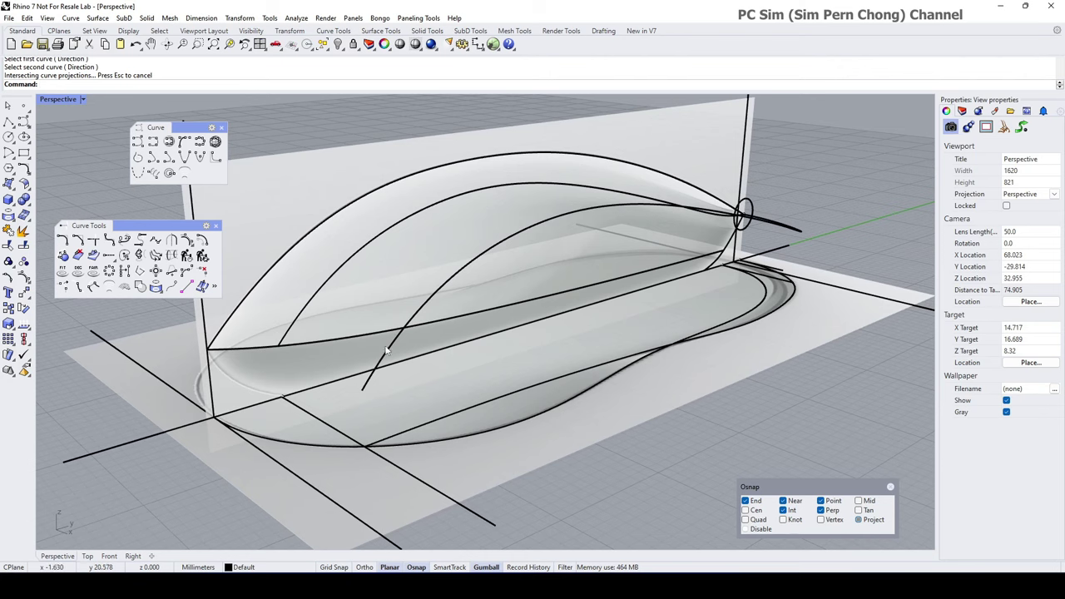
{"action": "left_click", "coordinate": [139, 255]}
{"action": "left_click", "coordinate": [310, 346]}
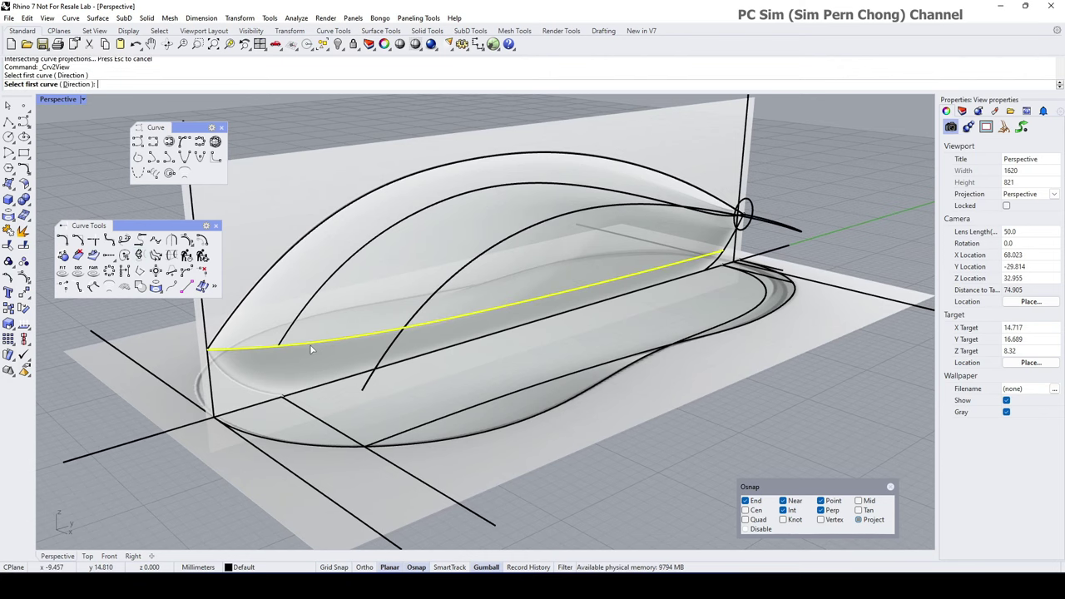
{"action": "left_click", "coordinate": [327, 450]}
- Rebuild the upper 3D curve non-uniformly with a requested tolerance of 0.1 and a maximum of 30 points, deleting the input
{"action": "right_click_drag", "start_coordinate": [327, 450], "coordinate": [219, 287]}
{"action": "scroll", "coordinate": [371, 401], "scroll_direction": "down", "scroll_amount": 2}
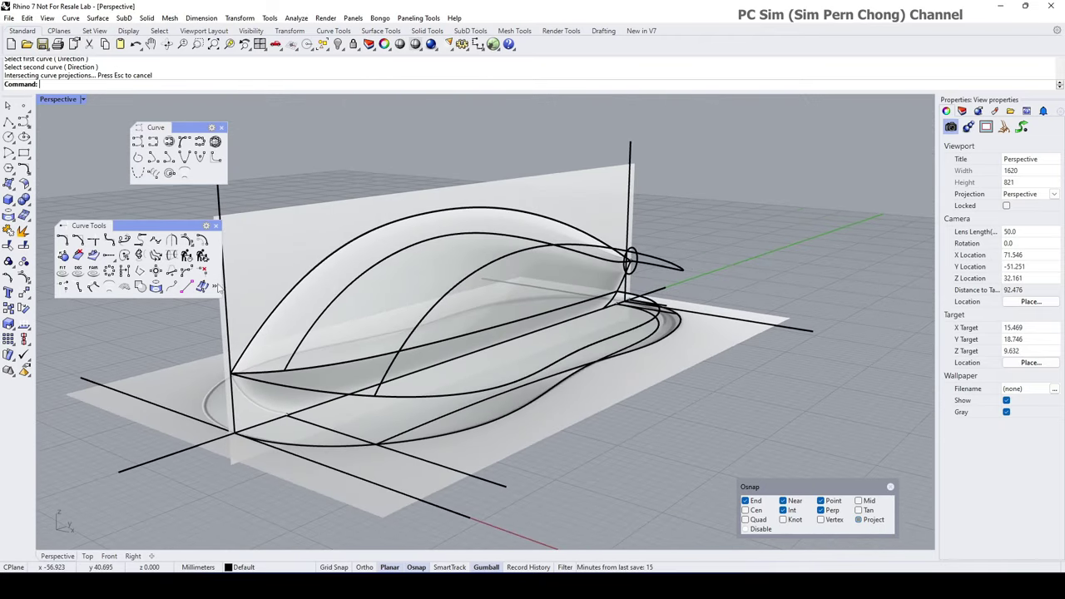
{"action": "left_click", "coordinate": [203, 257]}
{"action": "left_click", "coordinate": [418, 332]}
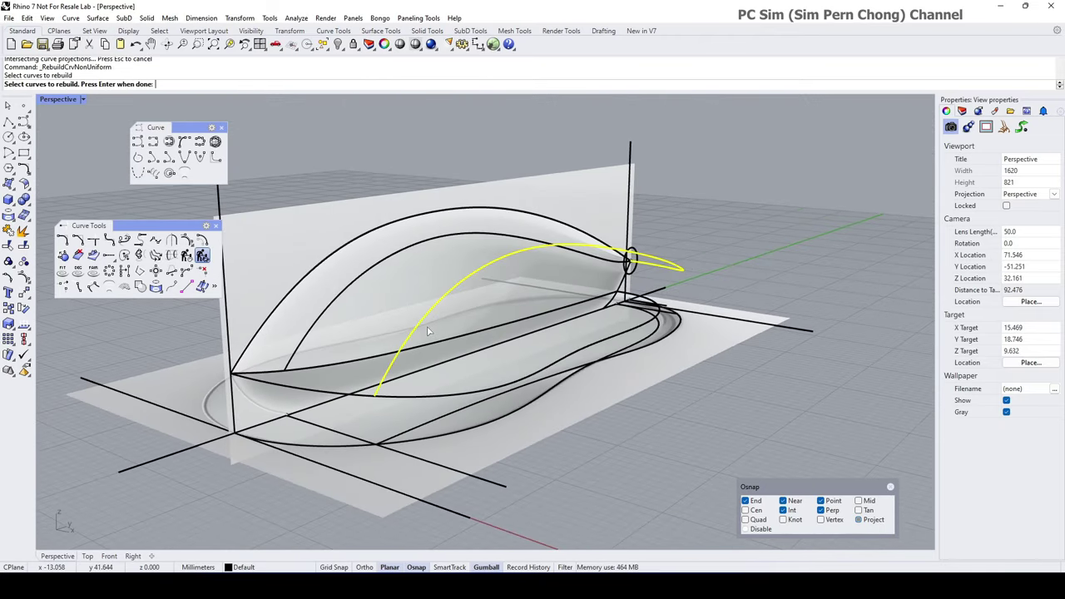
{"action": "key", "text": "Return"}
{"action": "key", "text": "Return"}
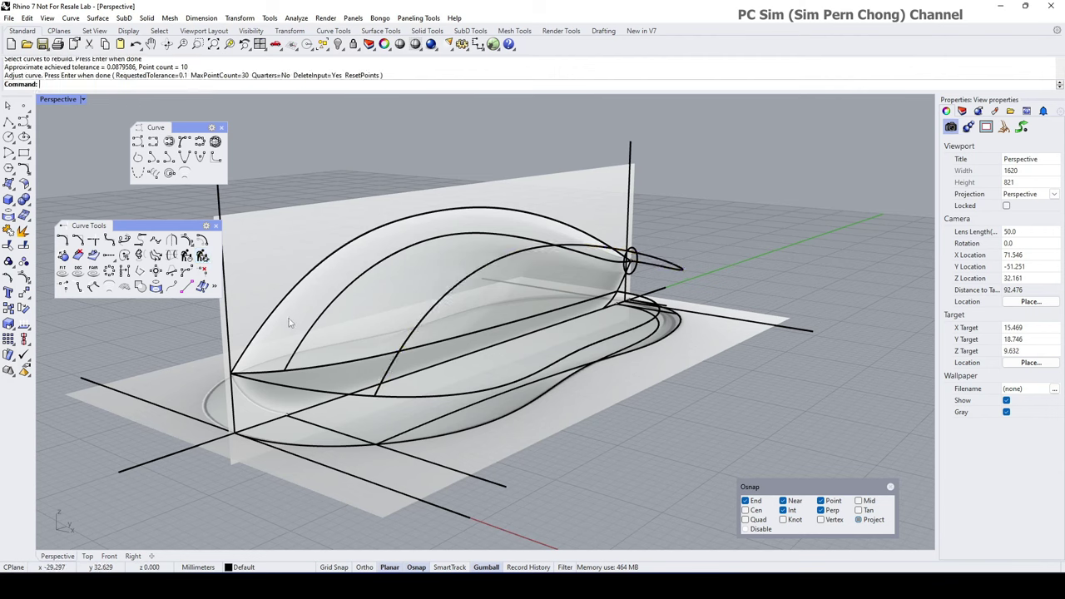
- Rebuild the lower 3D outline curve non-uniformly with the same 0.1 tolerance and 30-point maximum
{"action": "left_click", "coordinate": [203, 258]}
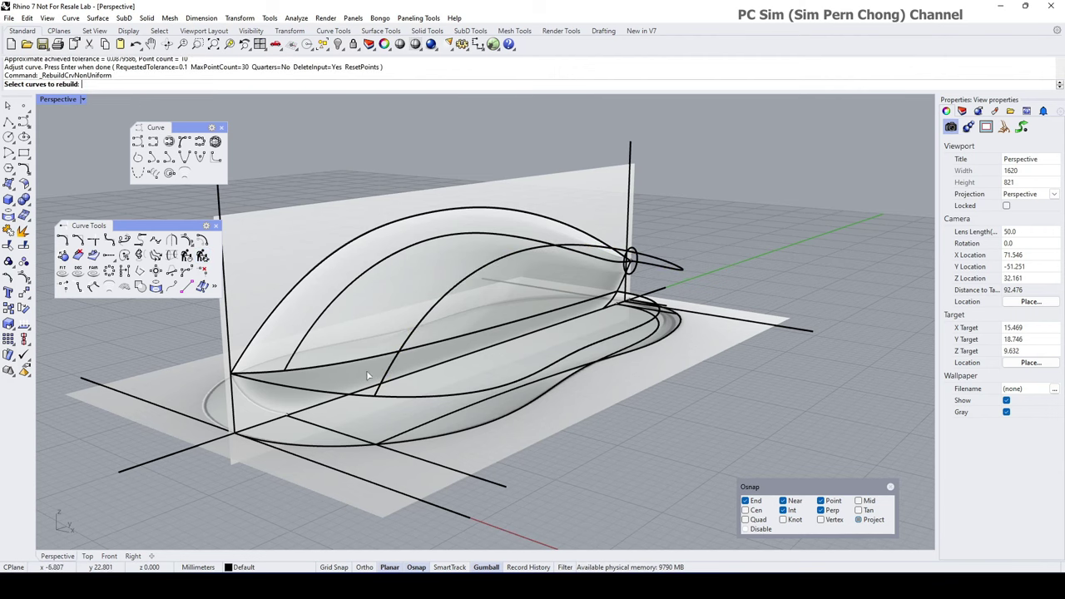
{"action": "left_click", "coordinate": [407, 398]}
{"action": "key", "text": "Return"}
{"action": "key", "text": "Return"}
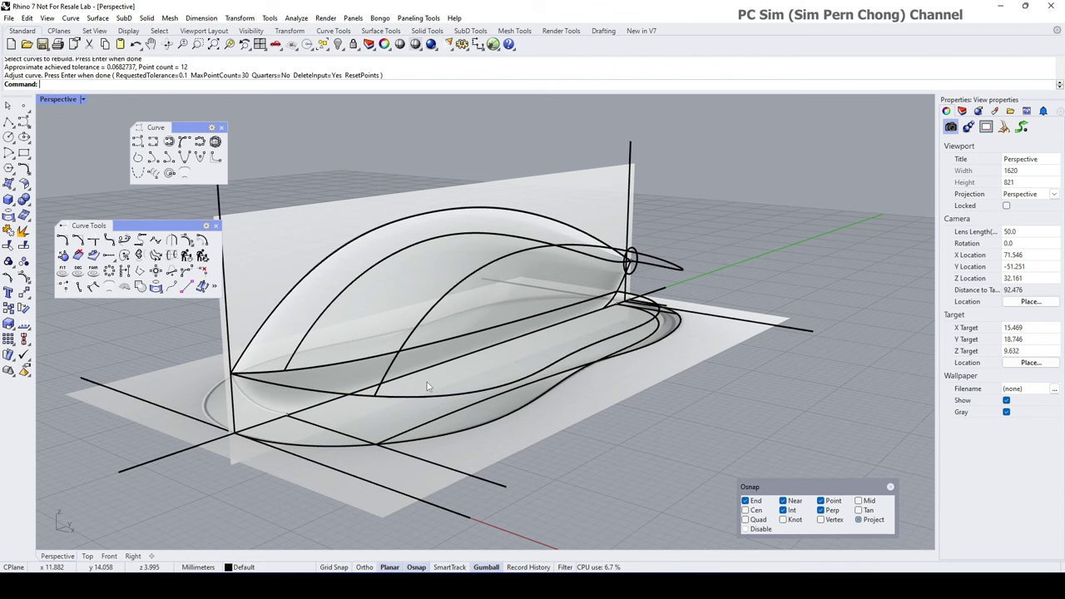
- Turn off object snap projection and snap the upper 3D curve's rear end point onto the lower 3D curve
{"action": "right_click_drag", "start_coordinate": [427, 382], "coordinate": [379, 289]}
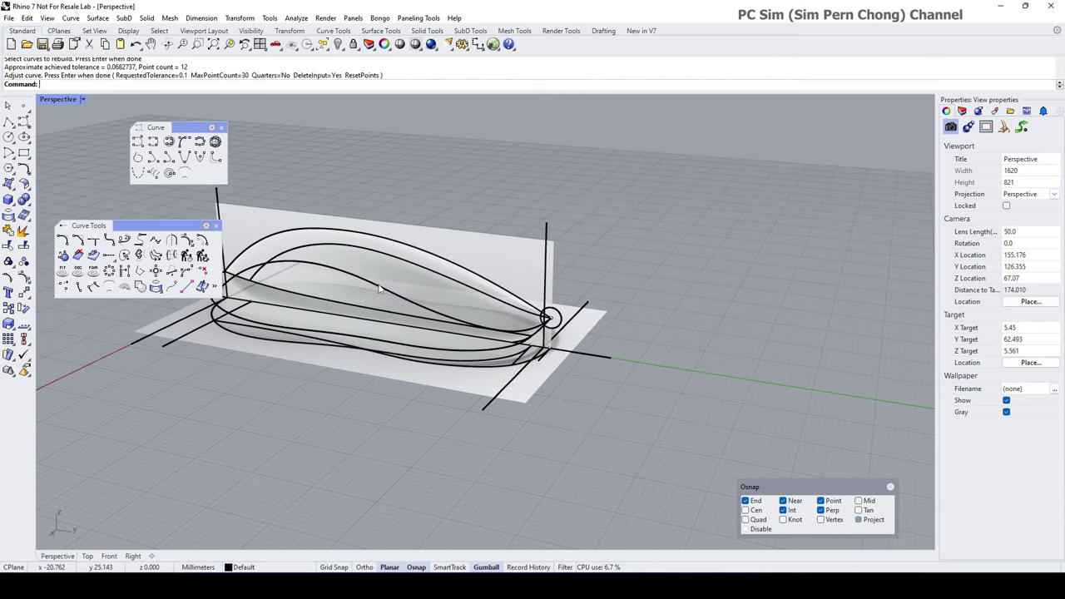
{"action": "scroll", "coordinate": [466, 339], "scroll_direction": "up", "scroll_amount": 4}
{"action": "right_click_drag", "start_coordinate": [465, 335], "coordinate": [683, 334]}
{"action": "right_click_drag", "start_coordinate": [301, 331], "coordinate": [431, 368]}
{"action": "scroll", "coordinate": [348, 416], "scroll_direction": "up", "scroll_amount": 10}
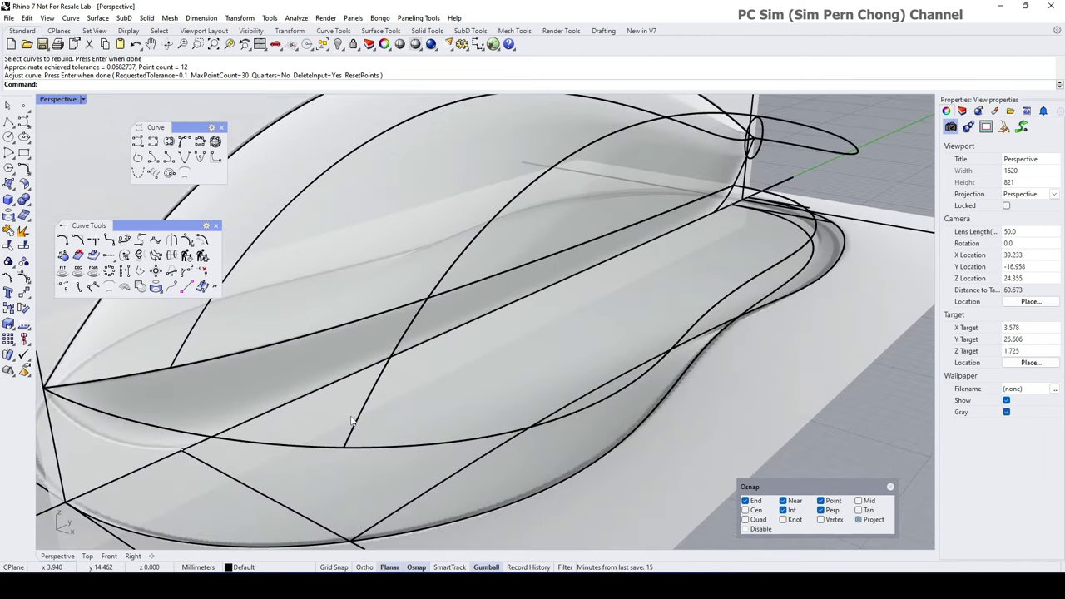
{"action": "right_click_drag", "start_coordinate": [325, 472], "coordinate": [391, 357], "text": "shift"}
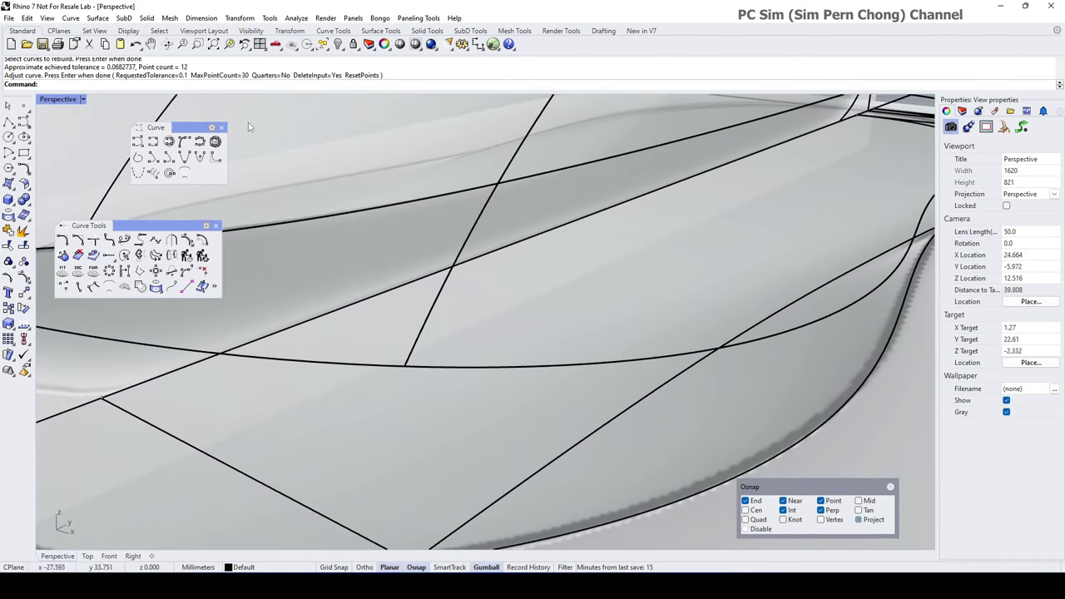
{"action": "left_click", "coordinate": [198, 45]}
{"action": "left_click_drag", "start_coordinate": [439, 389], "coordinate": [439, 388]}
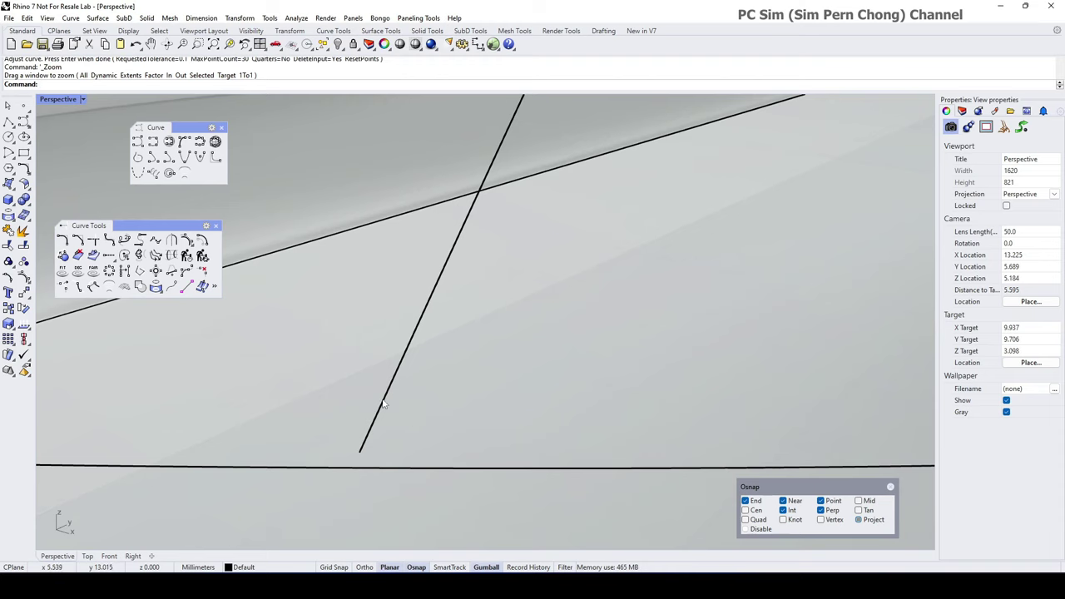
{"action": "left_click", "coordinate": [368, 433]}
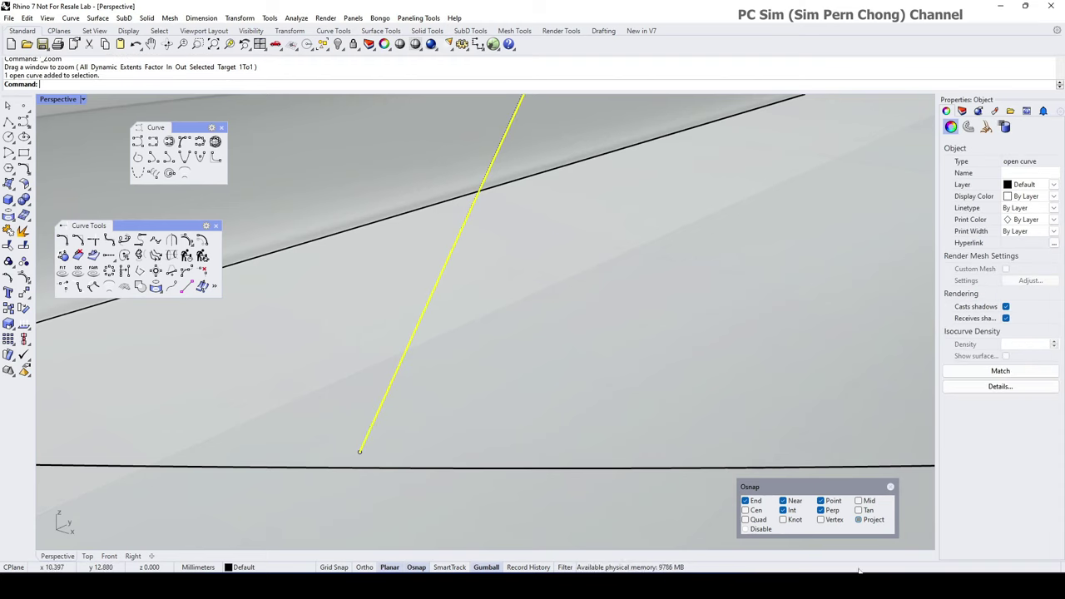
{"action": "left_click", "coordinate": [362, 457], "text": "ctrl+shift"}
{"action": "left_click_drag", "start_coordinate": [360, 455], "coordinate": [353, 467]}
- Split the short front side-profile curve below the circle, using the lower side-profile curve as the cutting object
{"action": "scroll", "coordinate": [418, 439], "scroll_direction": "down", "scroll_amount": 20}
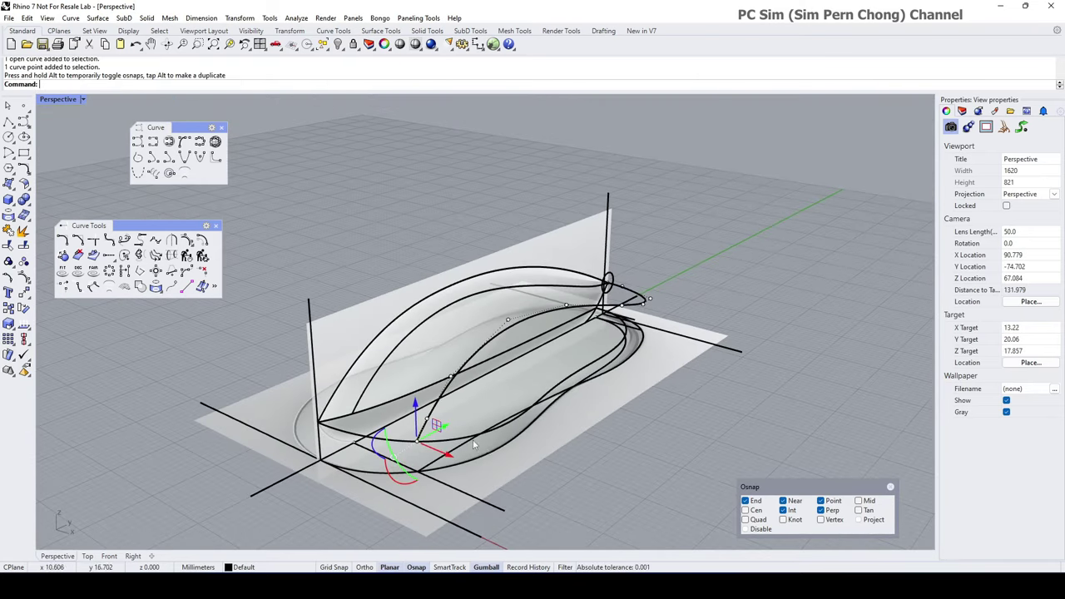
{"action": "right_click_drag", "start_coordinate": [489, 439], "coordinate": [608, 356]}
{"action": "scroll", "coordinate": [648, 366], "scroll_direction": "up", "scroll_amount": 6}
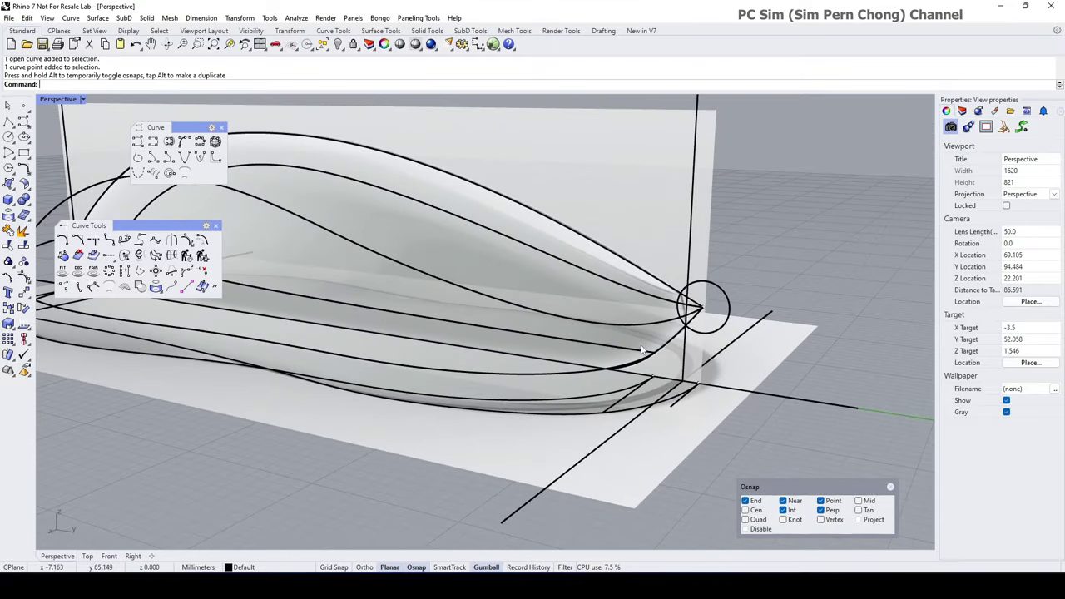
{"action": "scroll", "coordinate": [642, 350], "scroll_direction": "up", "scroll_amount": 6}
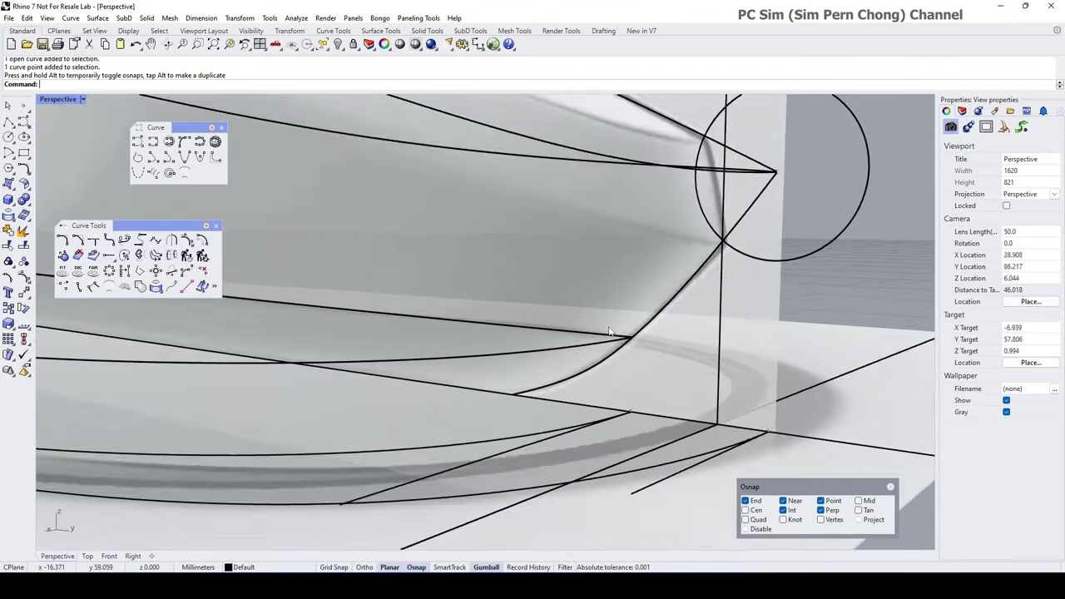
{"action": "scroll", "coordinate": [611, 334], "scroll_direction": "up", "scroll_amount": 7}
{"action": "scroll", "coordinate": [614, 335], "scroll_direction": "down", "scroll_amount": 9}
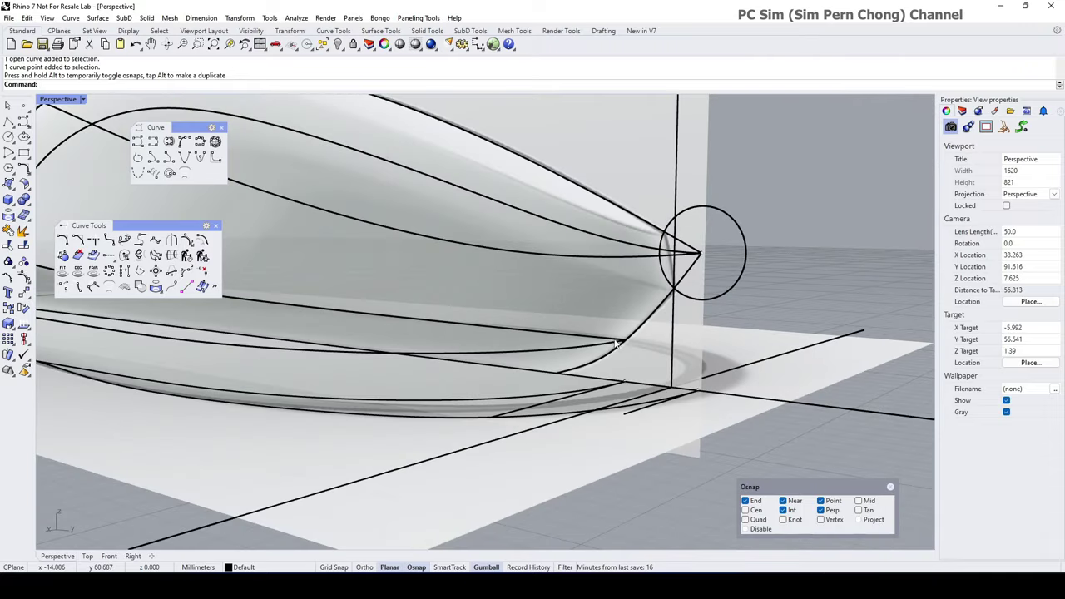
{"action": "left_click", "coordinate": [25, 247]}
{"action": "right_click_drag", "start_coordinate": [602, 336], "coordinate": [670, 353]}
{"action": "left_click", "coordinate": [709, 356]}
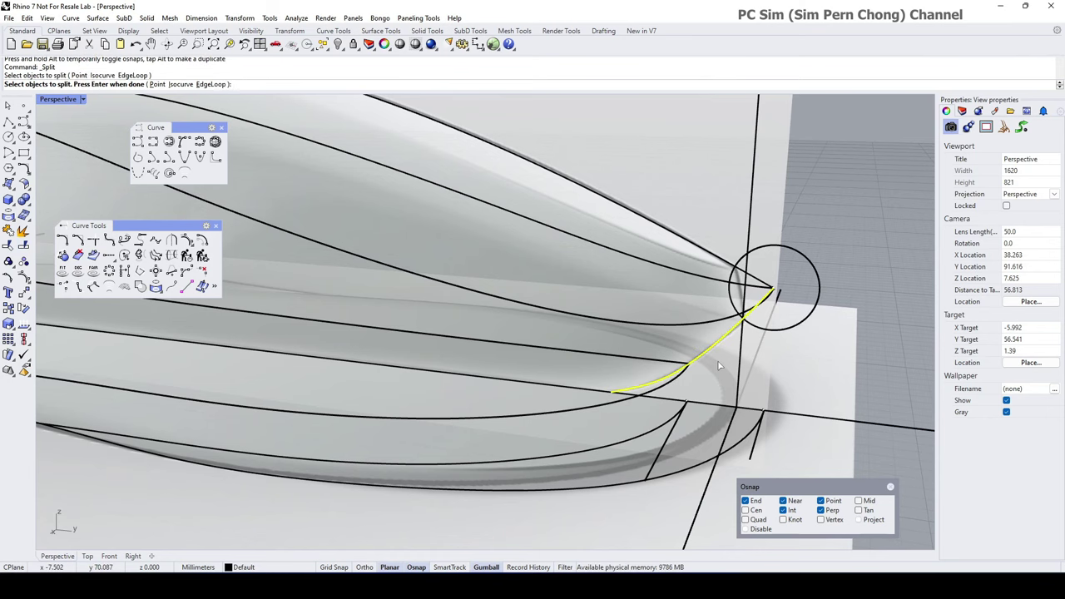
{"action": "key", "text": "Return"}
{"action": "left_click", "coordinate": [680, 363]}
{"action": "key", "text": "Return"}
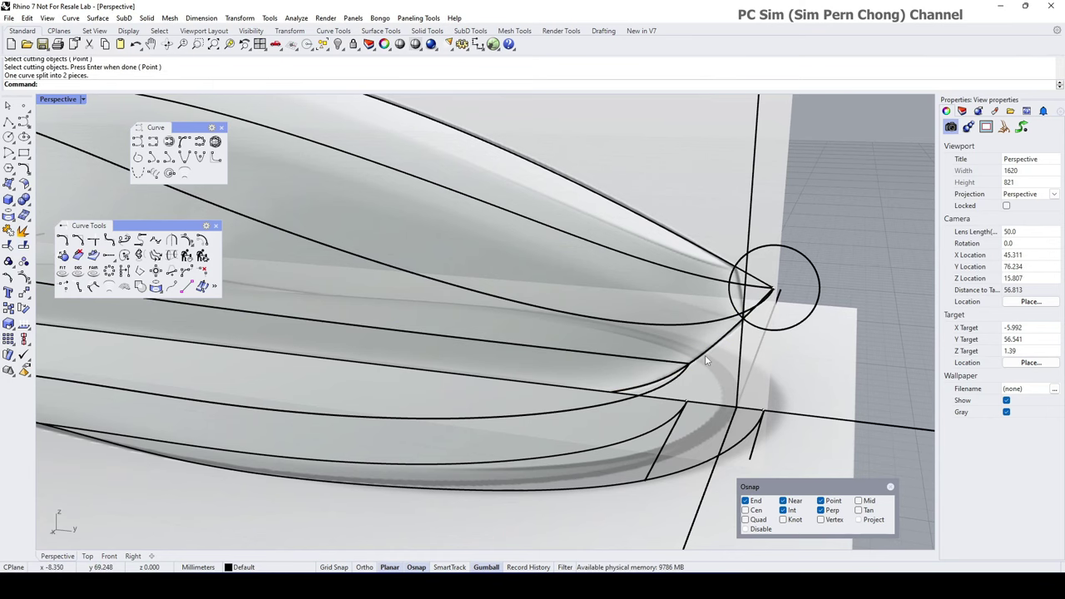
- Split the lower 3D outline curve, using the upper 3D curve as the cutting object
{"action": "scroll", "coordinate": [705, 354], "scroll_direction": "down", "scroll_amount": 10}
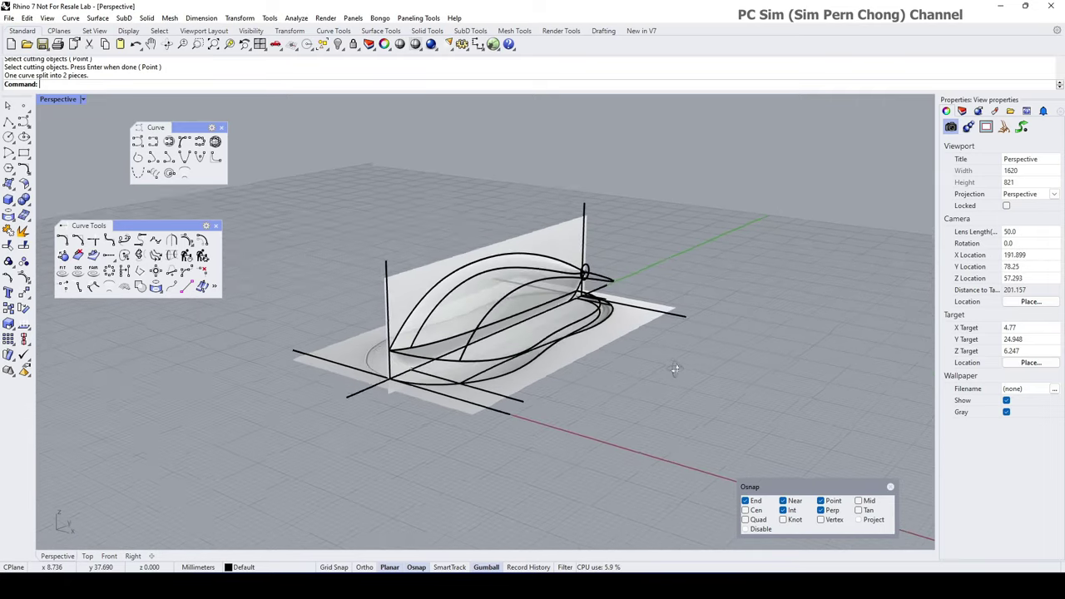
{"action": "right_click_drag", "start_coordinate": [675, 370], "coordinate": [594, 369]}
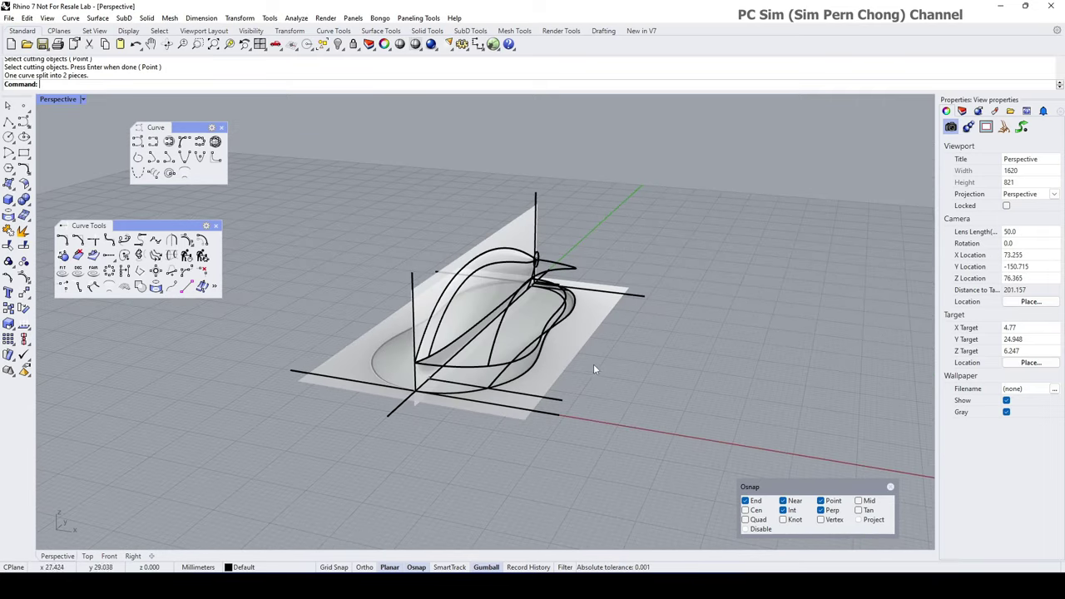
{"action": "scroll", "coordinate": [607, 373], "scroll_direction": "up", "scroll_amount": 3}
{"action": "left_click", "coordinate": [10, 244]}
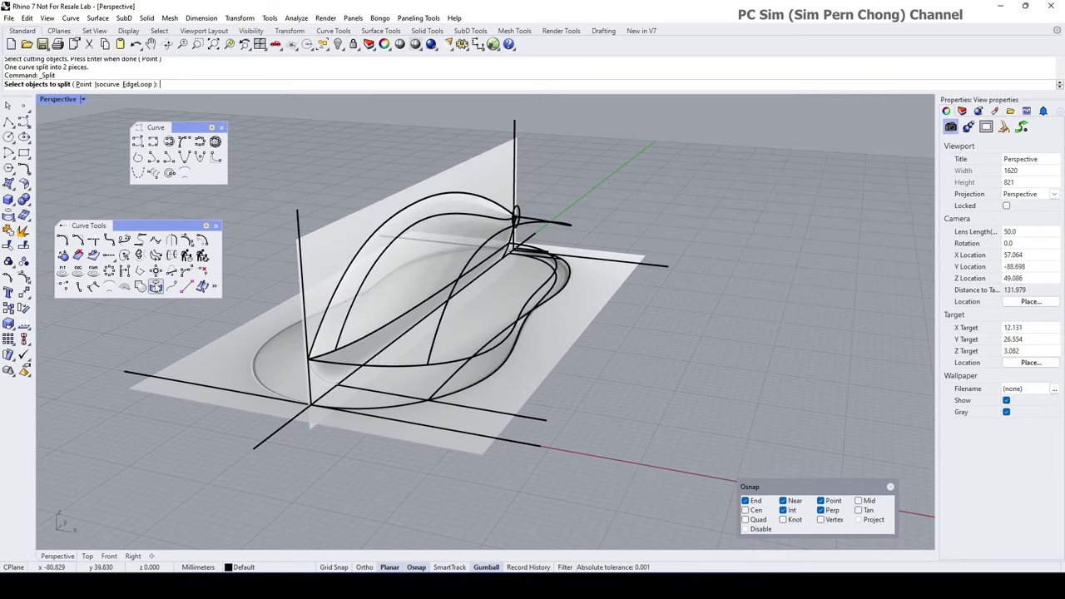
{"action": "left_click", "coordinate": [445, 369]}
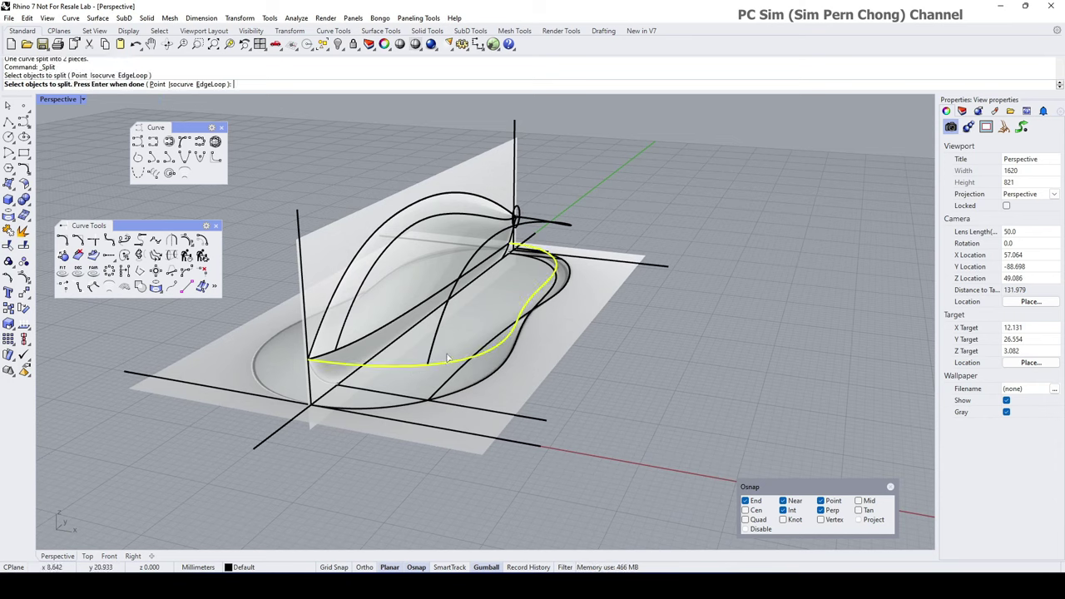
{"action": "key", "text": "Return"}
{"action": "left_click", "coordinate": [441, 351]}
{"action": "key", "text": "Return"}
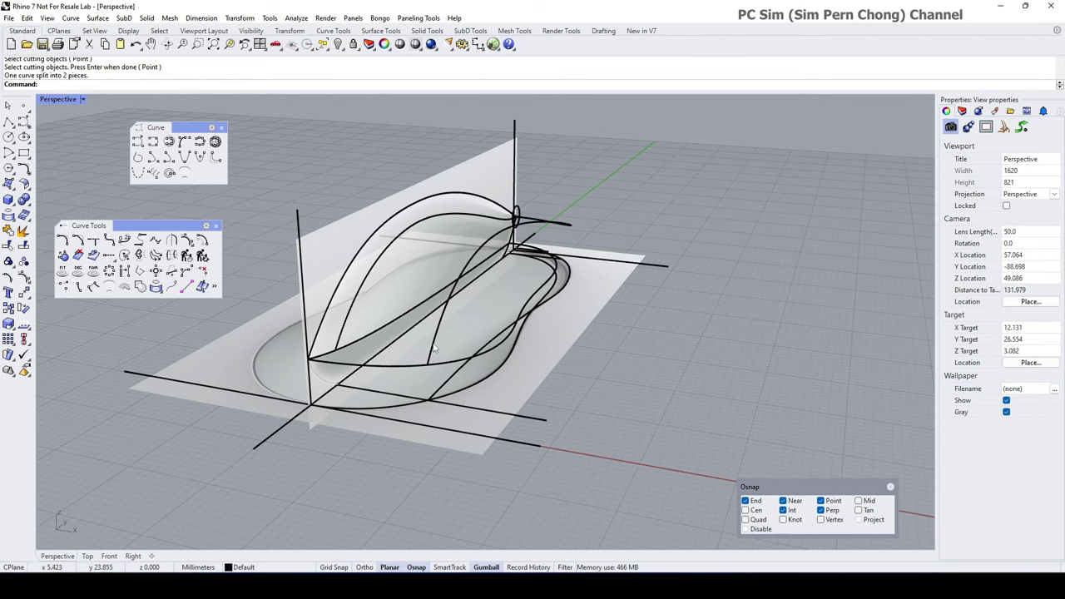
{"action": "left_click", "coordinate": [433, 346]}
{"action": "left_click", "coordinate": [412, 368]}
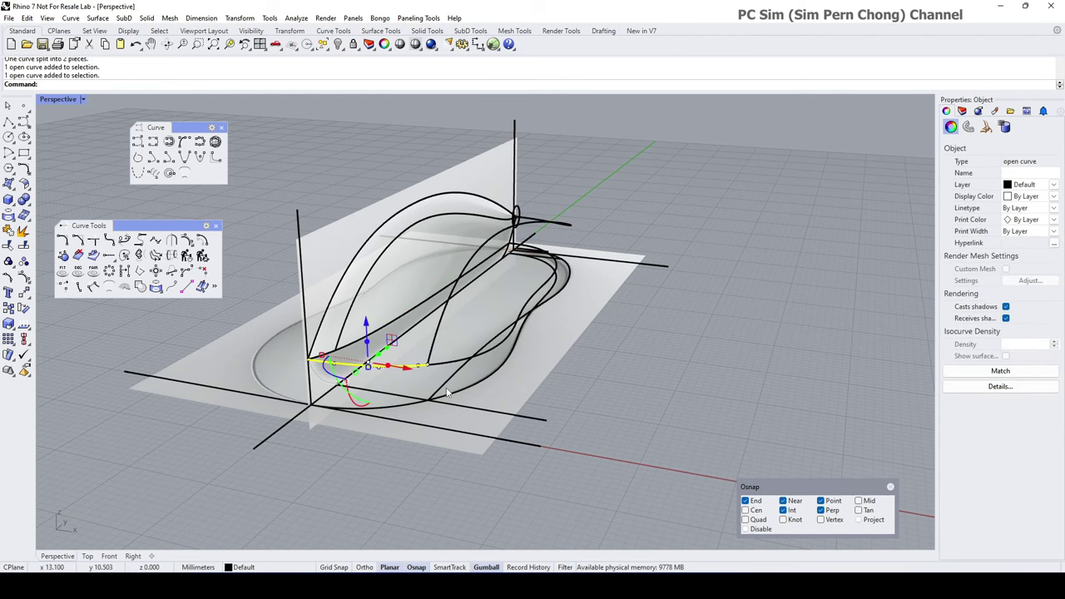
{"action": "key", "text": "Escape"}
- Mirror a copy of the upper 3D curve and the rear piece of the lower outline across the mouse's centre line
{"action": "right_click_drag", "start_coordinate": [447, 392], "coordinate": [554, 367]}
{"action": "left_click", "coordinate": [470, 322]}
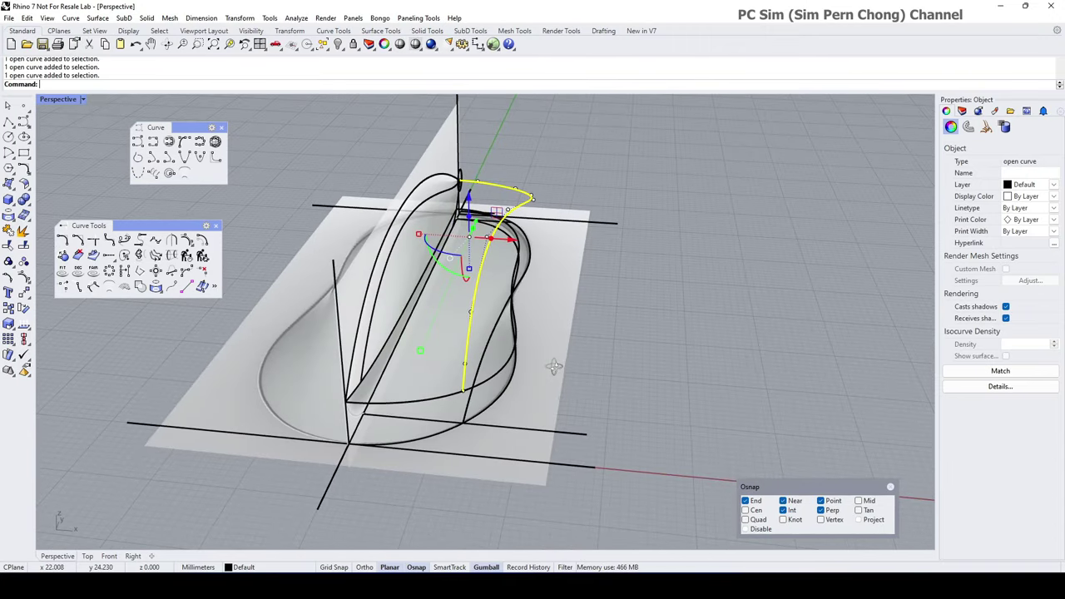
{"action": "left_click", "coordinate": [418, 404], "text": "shift"}
{"action": "scroll", "coordinate": [418, 403], "scroll_direction": "down", "scroll_amount": 3}
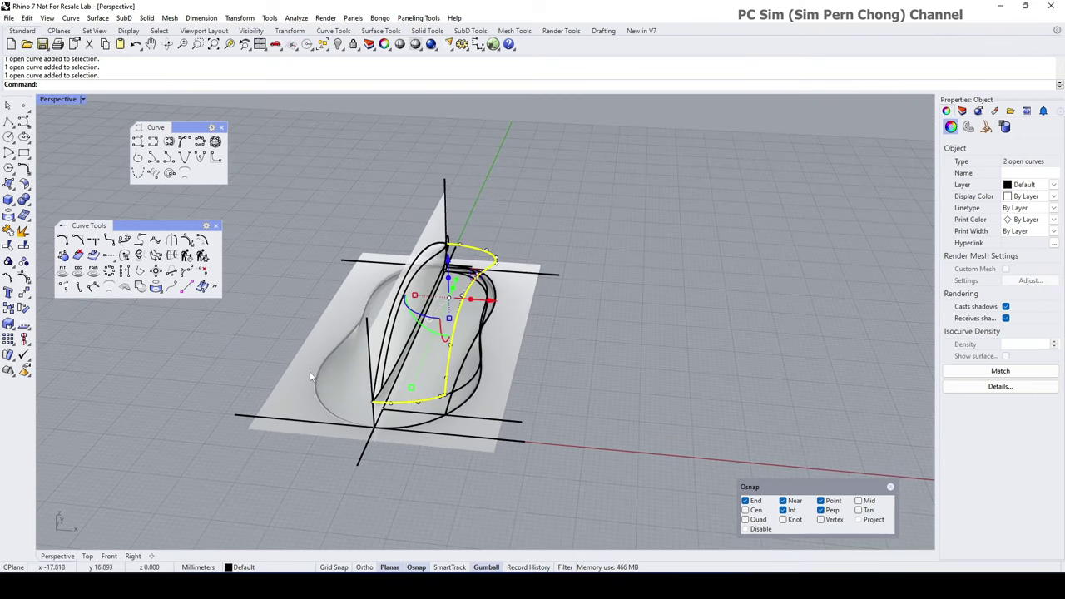
{"action": "left_click", "coordinate": [24, 293]}
{"action": "left_click_drag", "start_coordinate": [53, 288], "coordinate": [94, 323]}
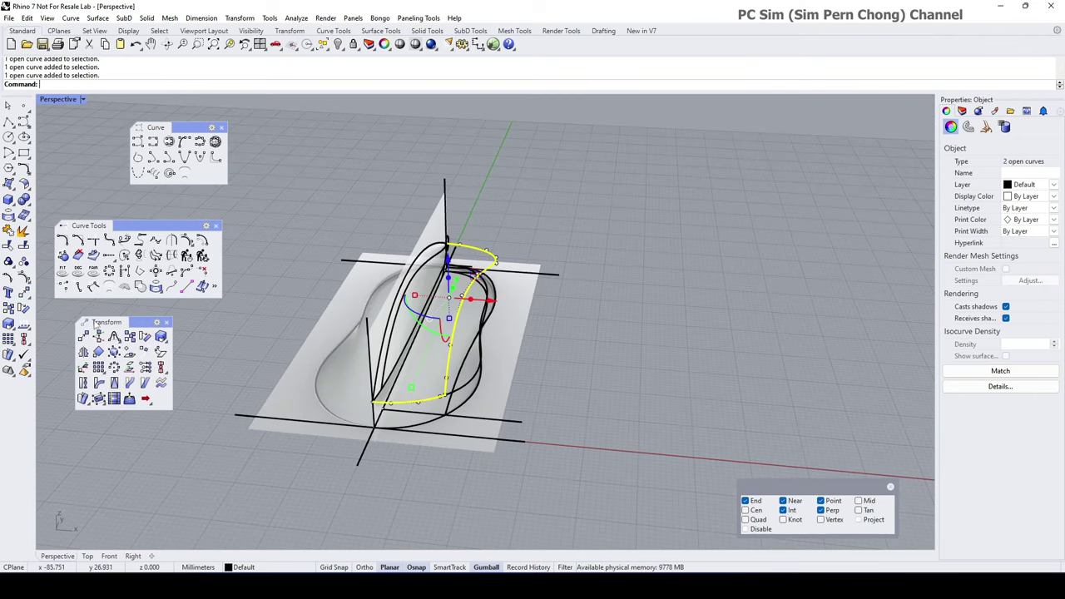
{"action": "left_click", "coordinate": [83, 352]}
{"action": "left_click", "coordinate": [366, 464]}
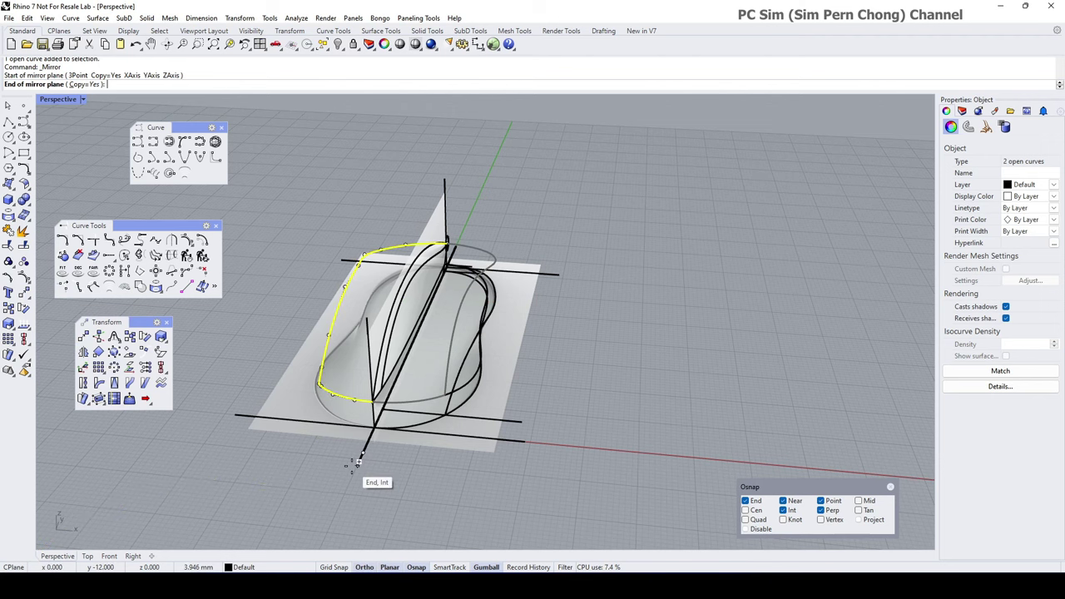
{"action": "left_click", "coordinate": [370, 452]}
{"action": "right_click_drag", "start_coordinate": [371, 453], "coordinate": [333, 462]}
{"action": "left_click", "coordinate": [354, 453]}
- Isolate the two upper 3D side curves, the two rear outline pieces and the upper side-profile centre curve
{"action": "scroll", "coordinate": [435, 342], "scroll_direction": "up", "scroll_amount": 6}
{"action": "mouse_move", "coordinate": [433, 358]}
{"action": "right_mouse_down"}
{"action": "mouse_move", "coordinate": [423, 343]}
{"action": "mouse_move", "coordinate": [296, 342]}
{"action": "mouse_move", "coordinate": [447, 352]}
{"action": "right_mouse_up"}
{"action": "left_click", "coordinate": [456, 355]}
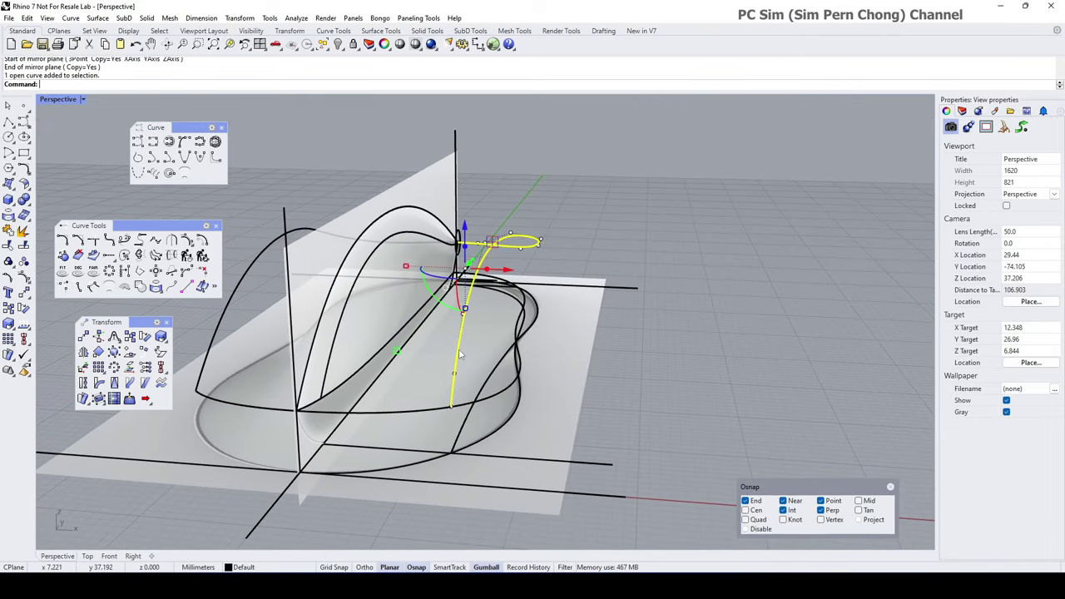
{"action": "left_click", "coordinate": [416, 414], "text": "shift"}
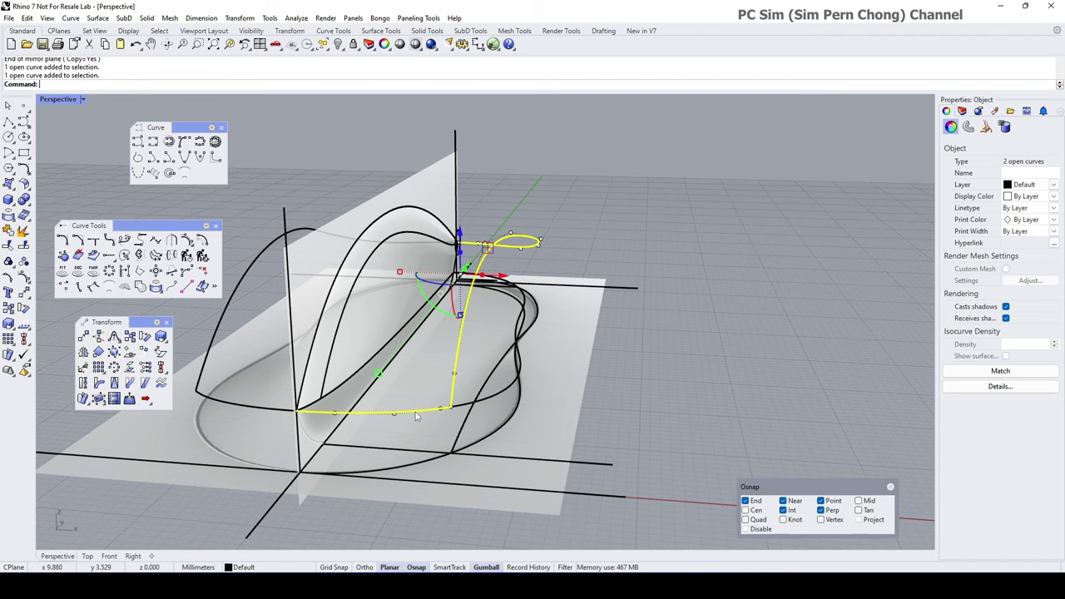
{"action": "left_click", "coordinate": [274, 408], "text": "shift"}
{"action": "left_click", "coordinate": [305, 394], "text": "shift"}
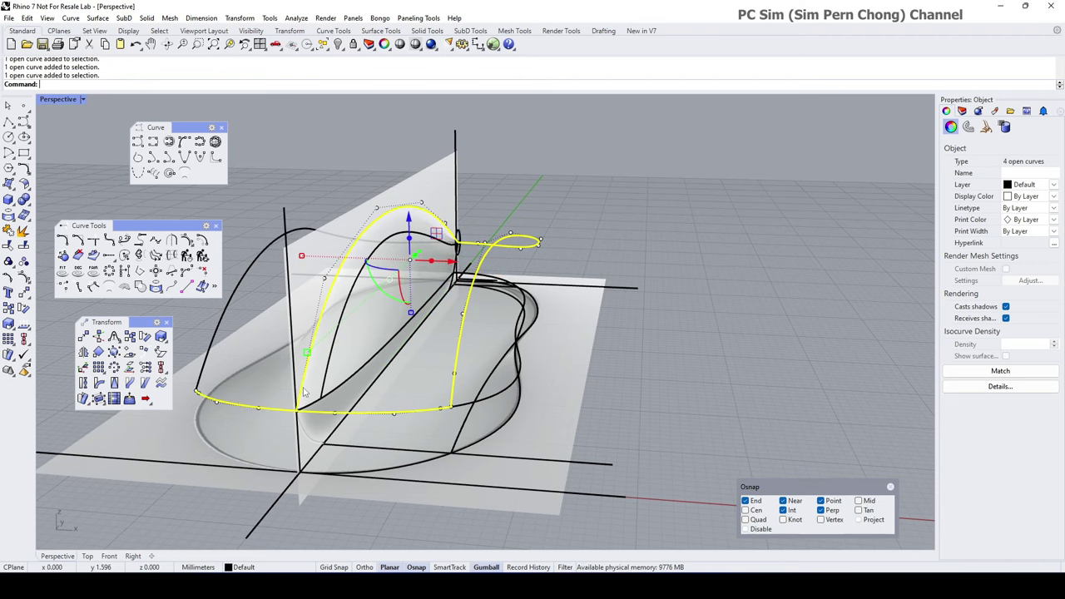
{"action": "left_click", "coordinate": [207, 367], "text": "shift"}
{"action": "right_click_drag", "start_coordinate": [244, 362], "coordinate": [430, 205]}
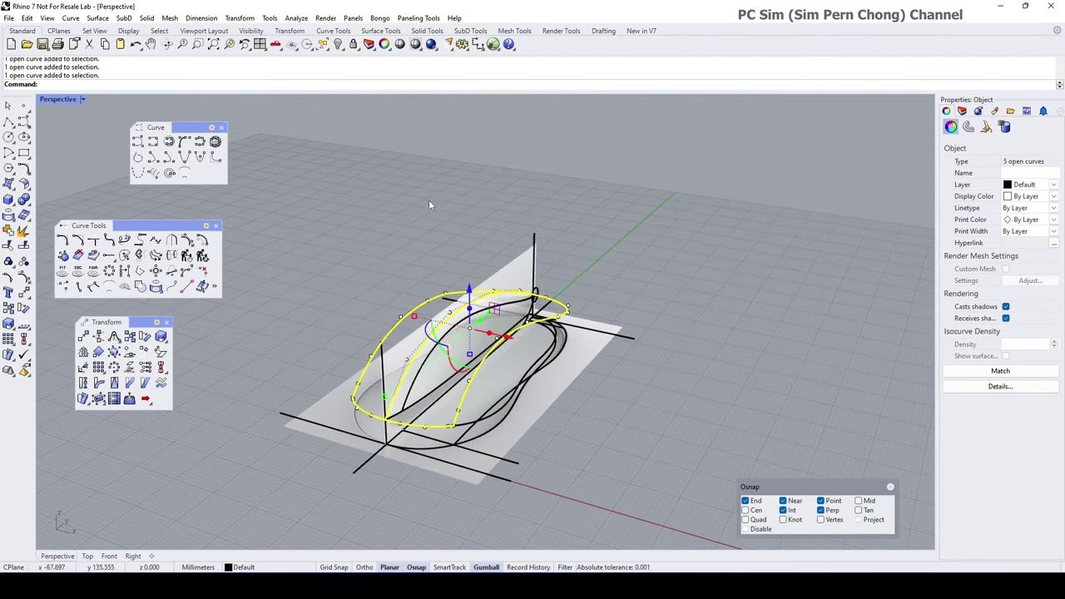
{"action": "left_click", "coordinate": [339, 45]}
{"action": "left_click", "coordinate": [383, 64]}
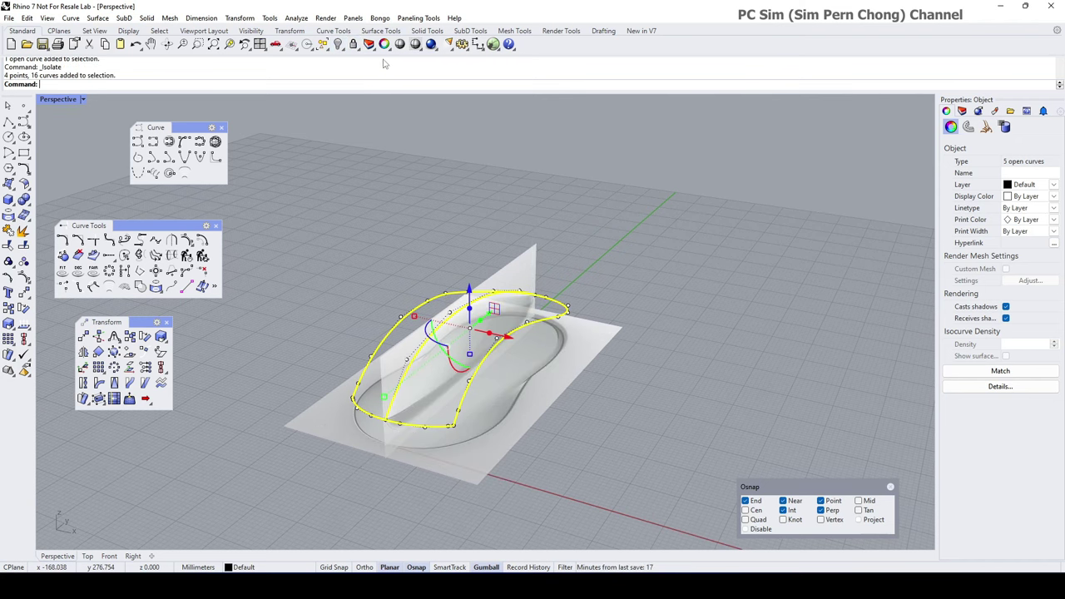
{"action": "left_click", "coordinate": [448, 189]}
- Place three point objects on the mirrored upper side curve: near the rear, in the middle and near the front
{"action": "scroll", "coordinate": [460, 364], "scroll_direction": "up", "scroll_amount": 3}
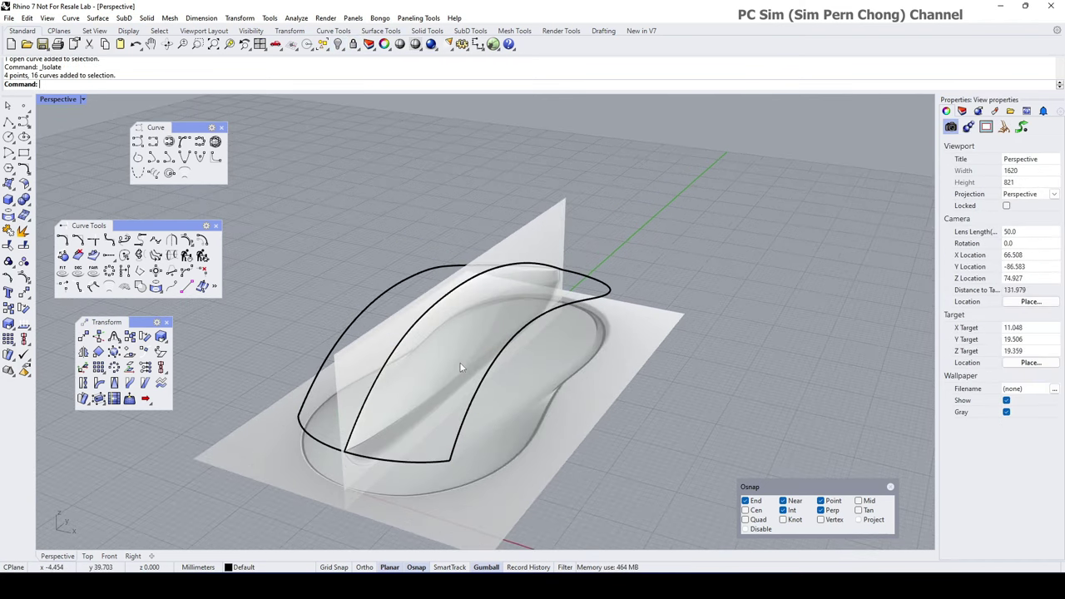
{"action": "right_click_drag", "start_coordinate": [460, 364], "coordinate": [574, 349], "text": "shift"}
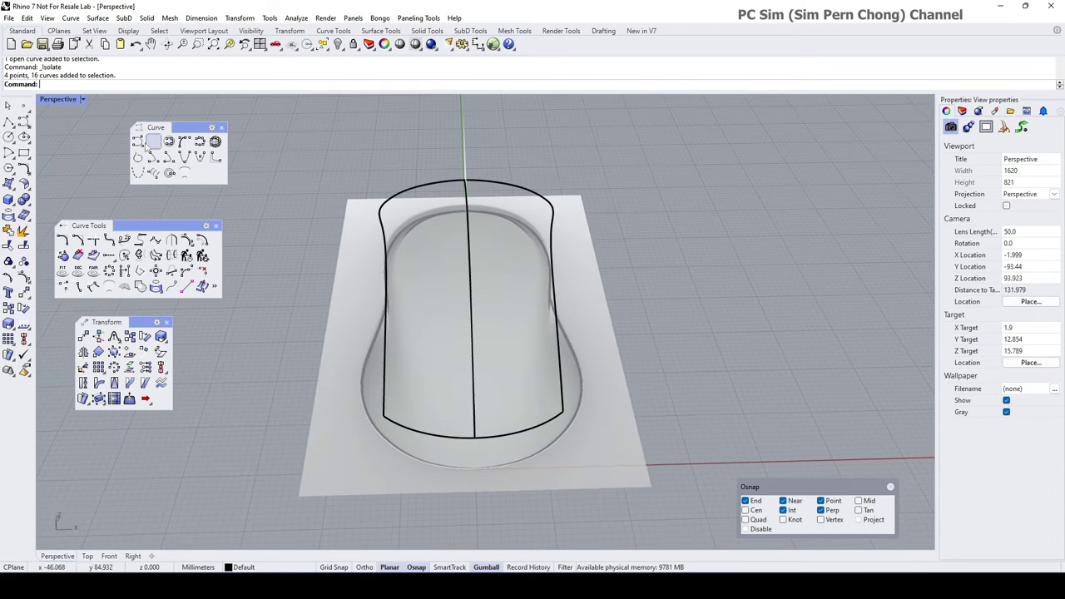
{"action": "left_click", "coordinate": [24, 105]}
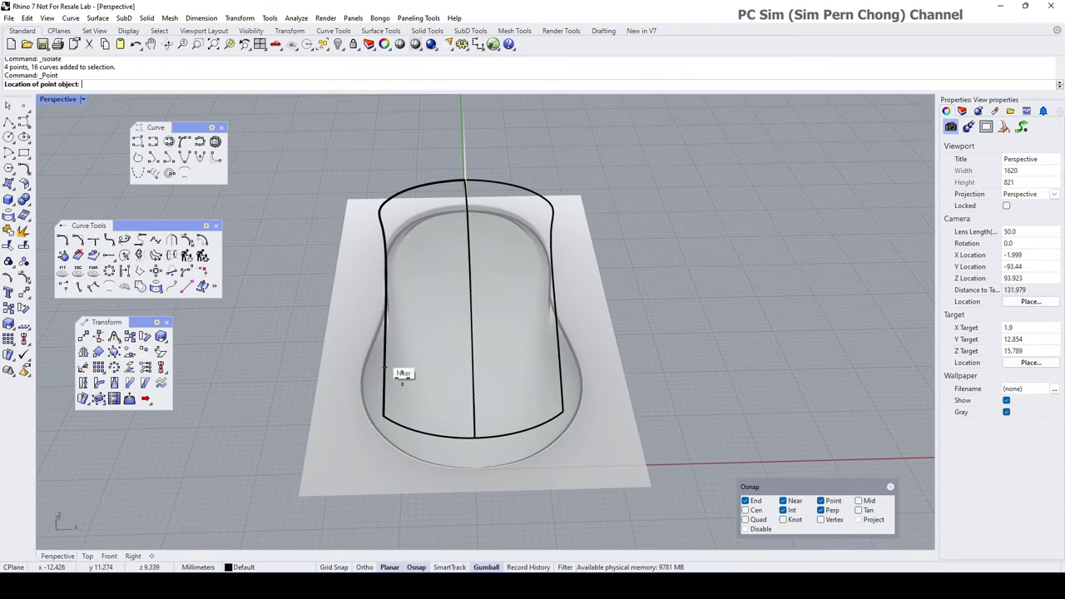
{"action": "right_click_drag", "start_coordinate": [404, 374], "coordinate": [409, 406]}
{"action": "left_click", "coordinate": [403, 405]}
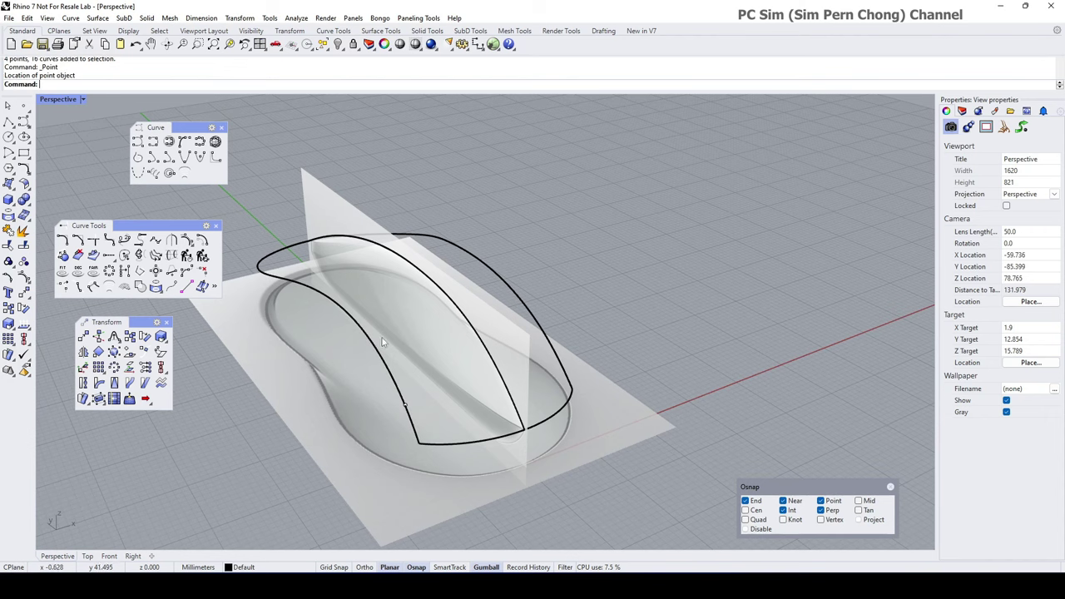
{"action": "right_click", "coordinate": [367, 333]}
{"action": "right_click_drag", "start_coordinate": [373, 328], "coordinate": [599, 318]}
{"action": "left_click", "coordinate": [341, 364]}
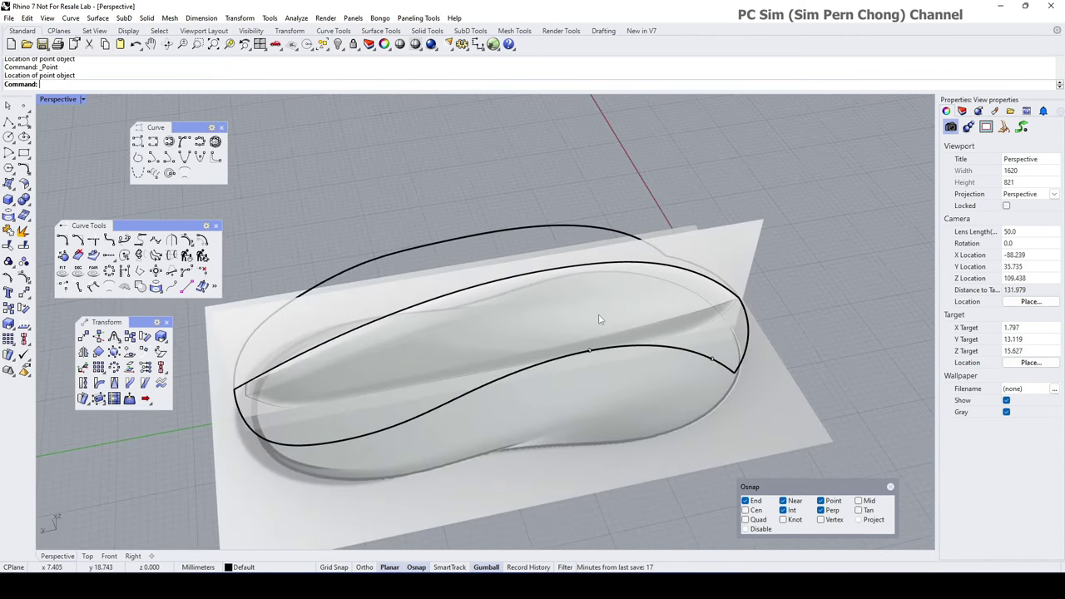
{"action": "right_click", "coordinate": [508, 379]}
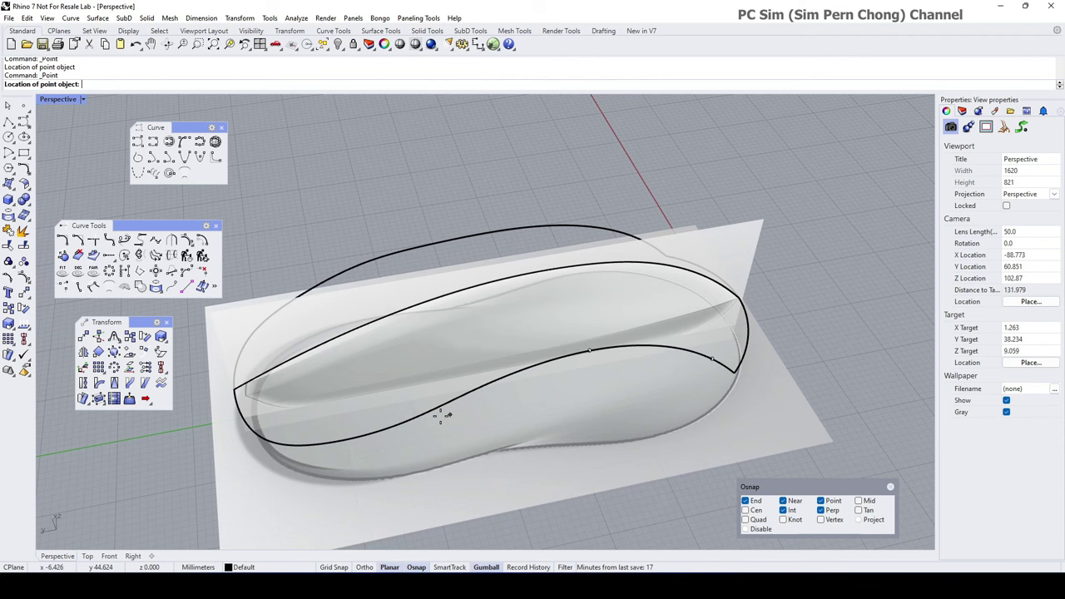
{"action": "left_click", "coordinate": [391, 426]}
{"action": "right_click_drag", "start_coordinate": [511, 428], "coordinate": [382, 387]}
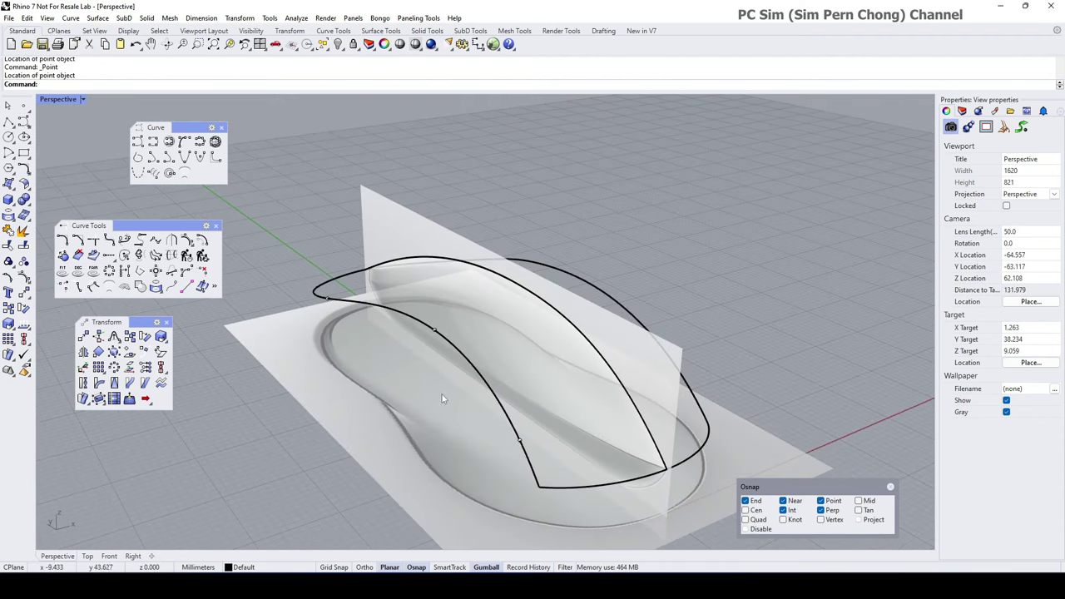
- Mirror copies of the three points across the centre plane onto the opposite side curve
{"action": "left_click", "coordinate": [519, 441]}
{"action": "left_click", "coordinate": [435, 331], "text": "shift"}
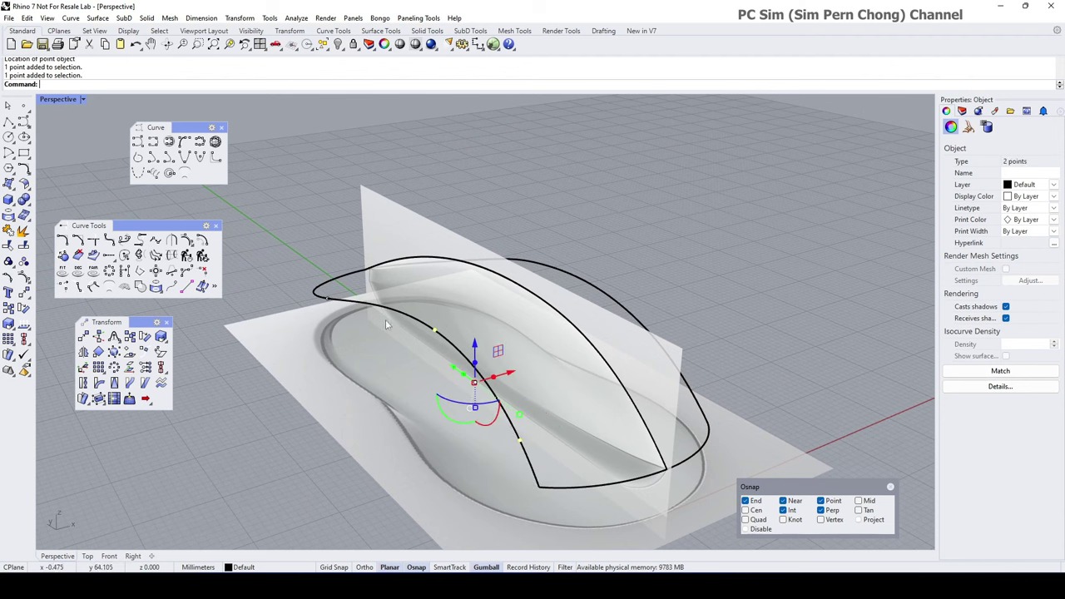
{"action": "left_click", "coordinate": [329, 303], "text": "shift"}
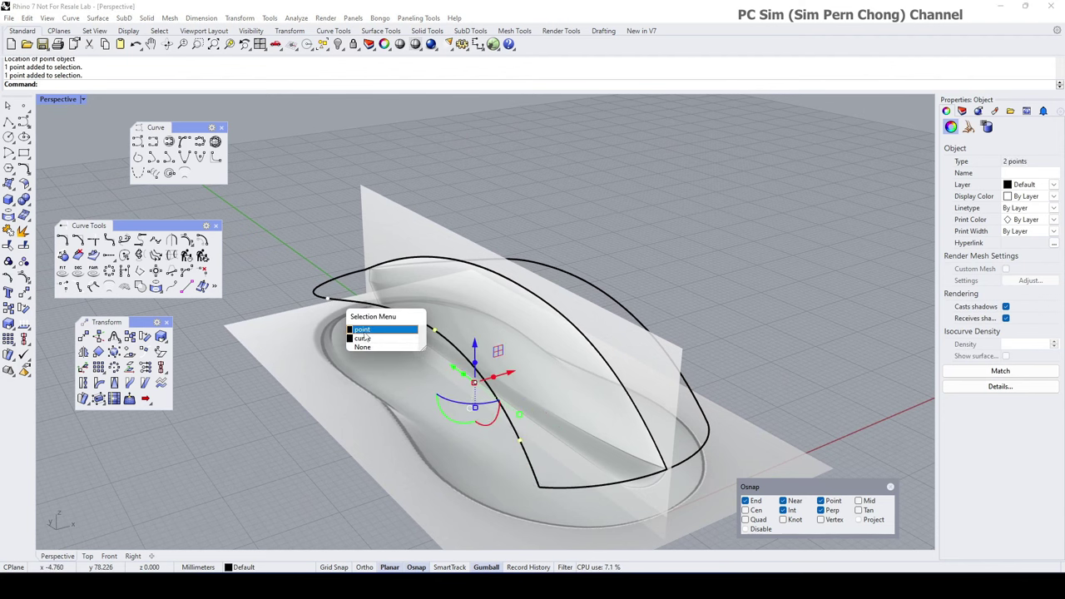
{"action": "left_click", "coordinate": [392, 344]}
{"action": "scroll", "coordinate": [392, 345], "scroll_direction": "down", "scroll_amount": 2}
{"action": "right_click_drag", "start_coordinate": [405, 352], "coordinate": [339, 300], "text": "shift"}
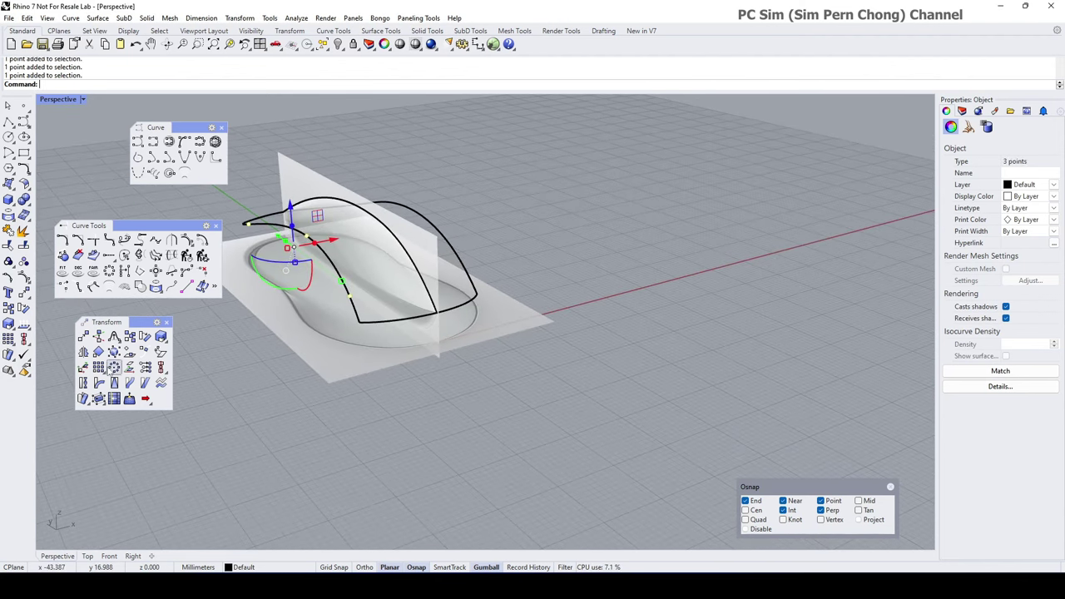
{"action": "left_click", "coordinate": [83, 351]}
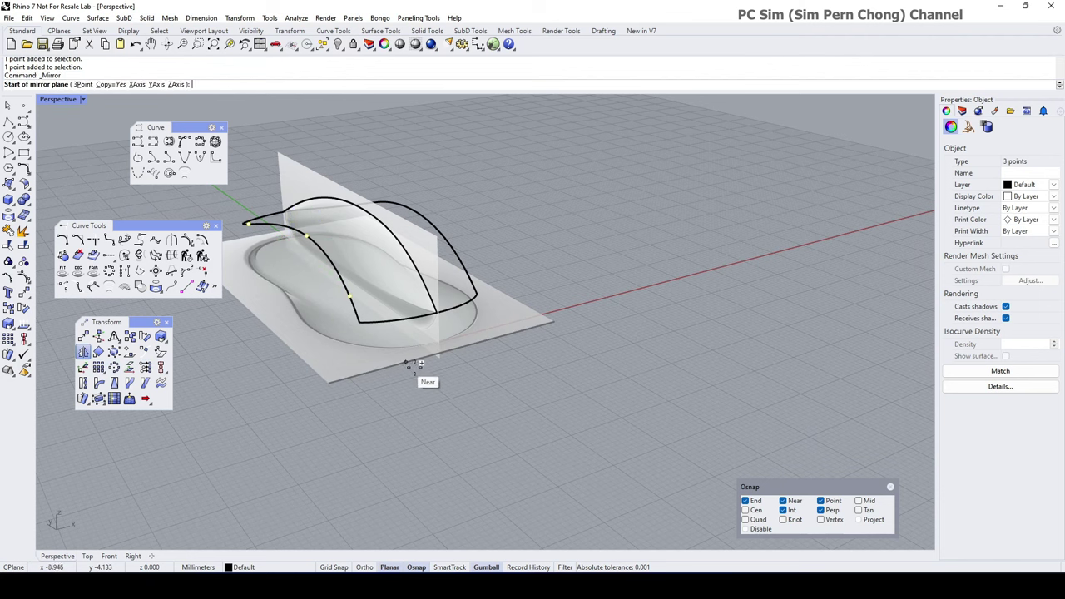
{"action": "left_click", "coordinate": [438, 310]}
{"action": "left_click", "coordinate": [483, 350]}
{"action": "right_click_drag", "start_coordinate": [489, 366], "coordinate": [404, 292]}
{"action": "right_click_drag", "start_coordinate": [337, 289], "coordinate": [494, 353], "text": "shift"}
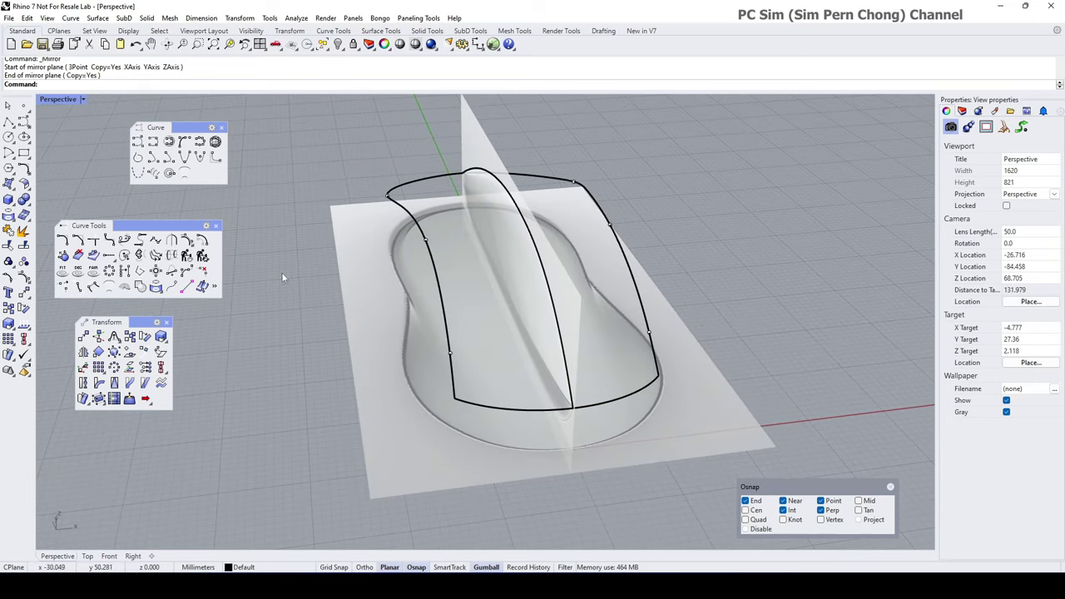
- Draw a degree 3 interpolated curve across the rear pair of points, passing through the centre profile curve
{"action": "left_click", "coordinate": [153, 142]}
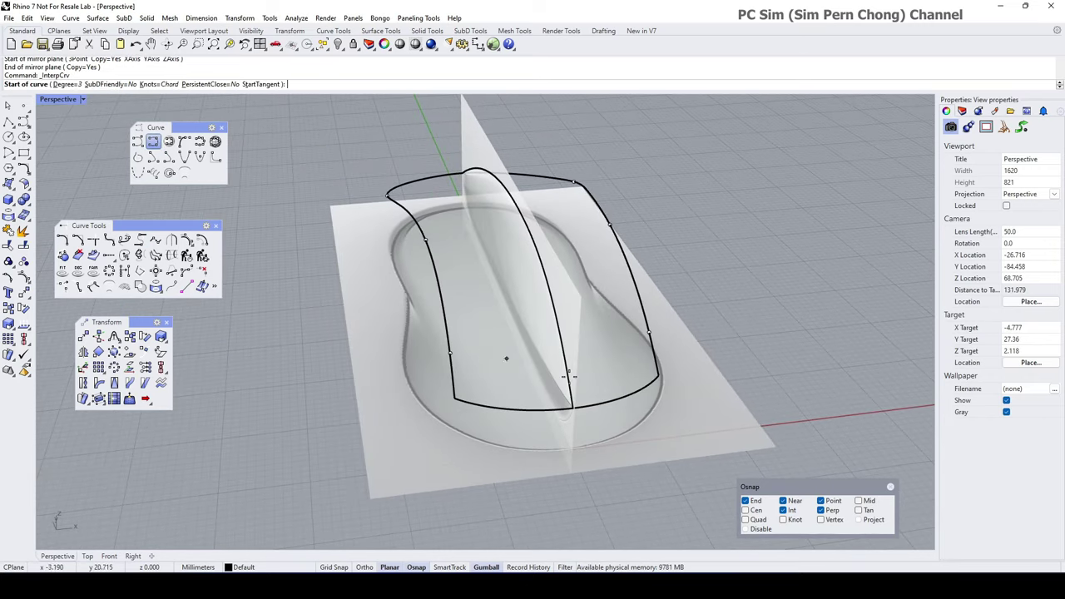
{"action": "left_click", "coordinate": [450, 352]}
{"action": "left_click", "coordinate": [557, 325]}
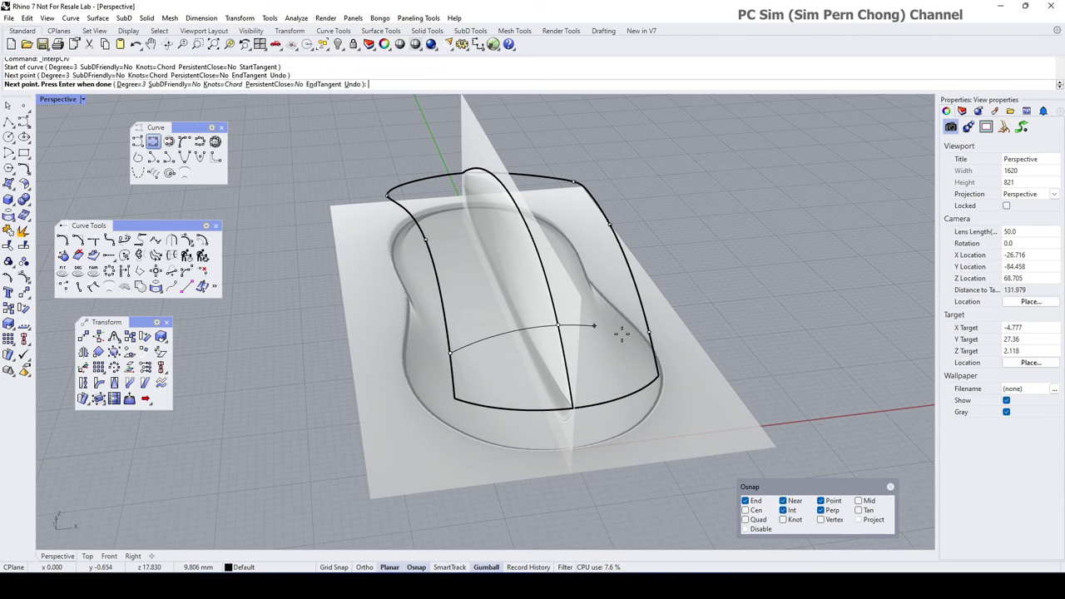
{"action": "left_click", "coordinate": [657, 348]}
{"action": "key", "text": "Return"}
{"action": "right_click_drag", "start_coordinate": [496, 307], "coordinate": [538, 367], "text": "shift"}
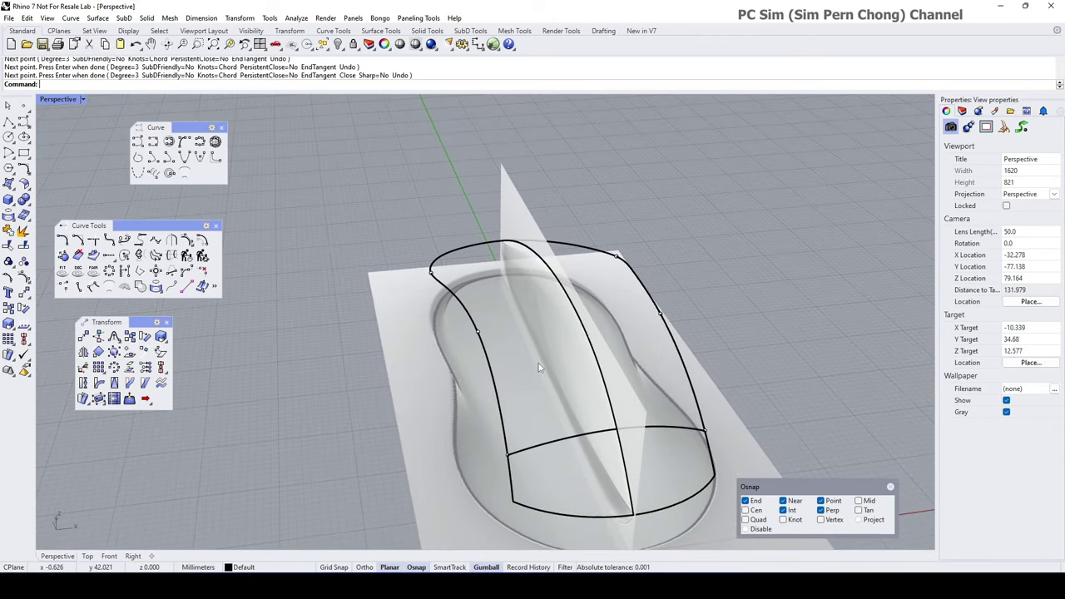
- Draw a second interpolated cross curve between the middle pair of points, meeting the centre profile curve at its perpendicular snap
{"action": "key", "text": "Return"}
{"action": "left_click", "coordinate": [478, 331]}
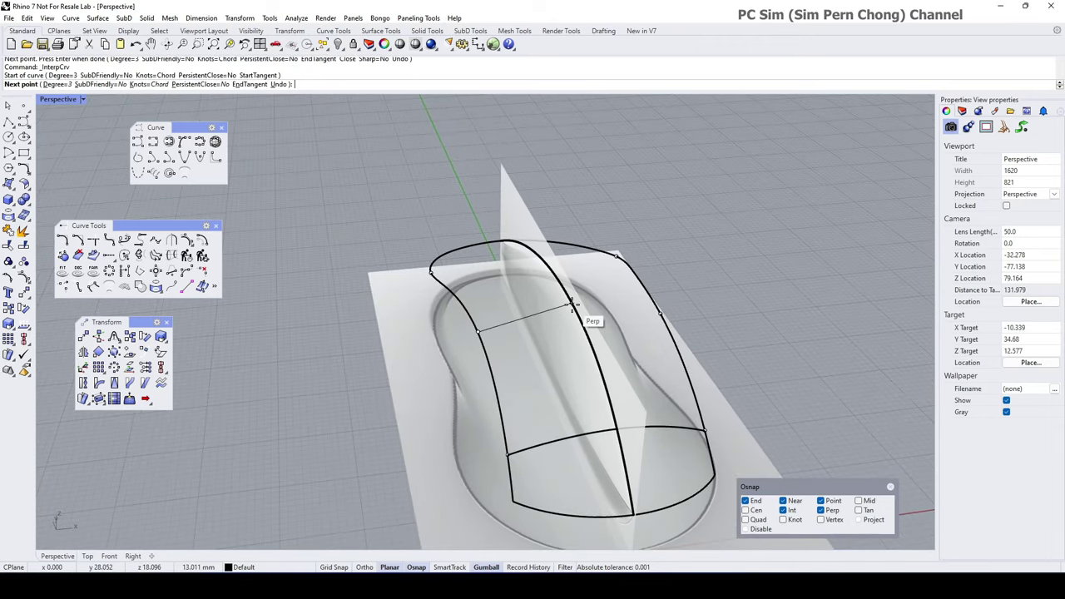
{"action": "left_click", "coordinate": [573, 305]}
{"action": "scroll", "coordinate": [663, 318], "scroll_direction": "up", "scroll_amount": 3}
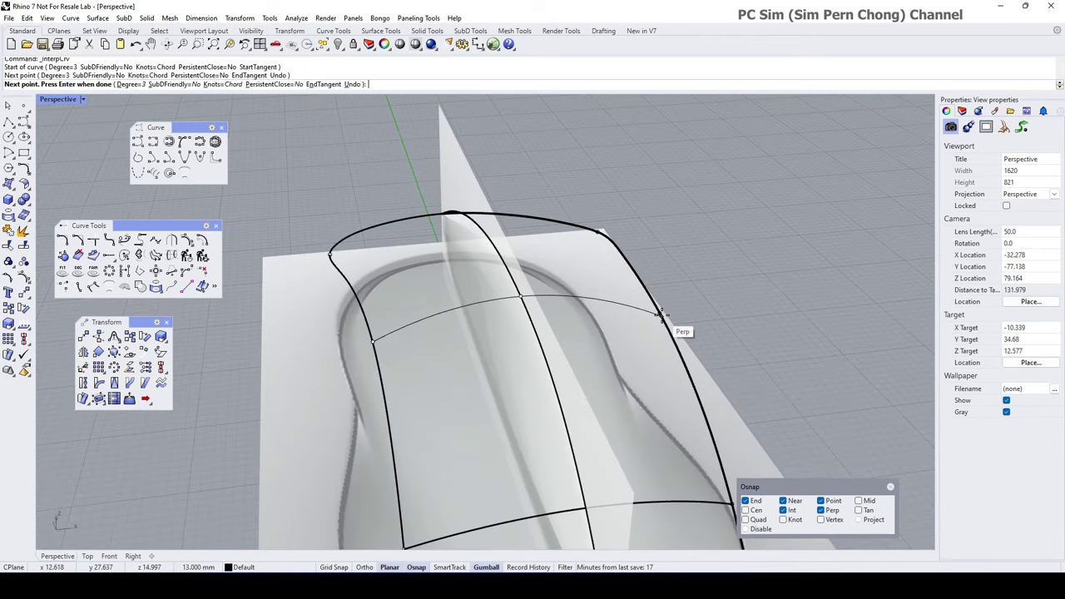
{"action": "left_click", "coordinate": [660, 313]}
{"action": "right_click", "coordinate": [659, 311]}
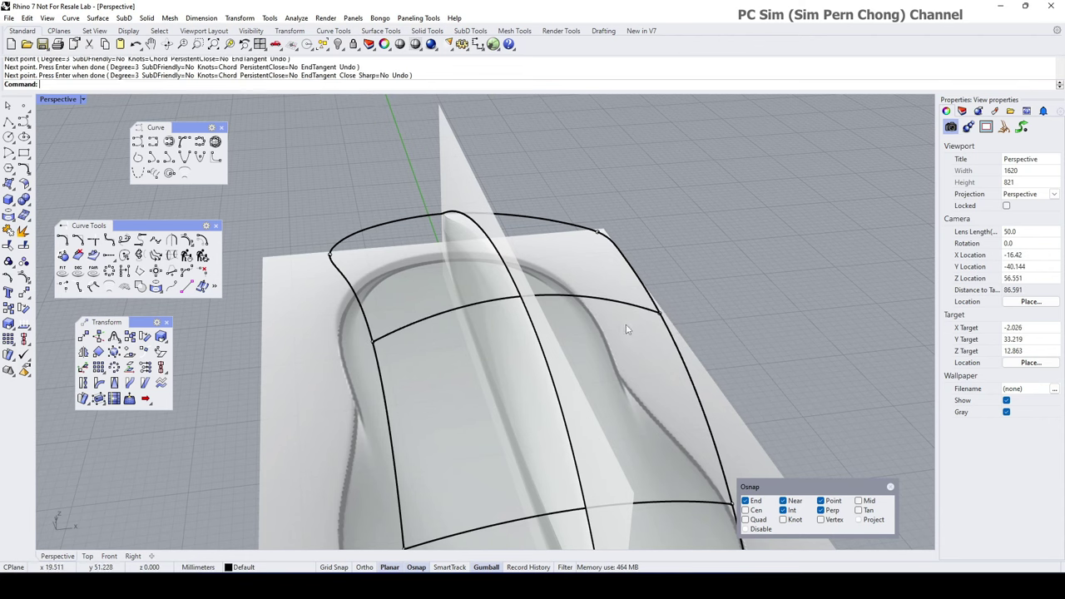
- Draw a third interpolated cross curve between the front pair of points, meeting the centre profile curve at its perpendicular snap
{"action": "right_click_drag", "start_coordinate": [628, 329], "coordinate": [648, 360]}
{"action": "right_click_drag", "start_coordinate": [435, 339], "coordinate": [518, 381], "text": "shift"}
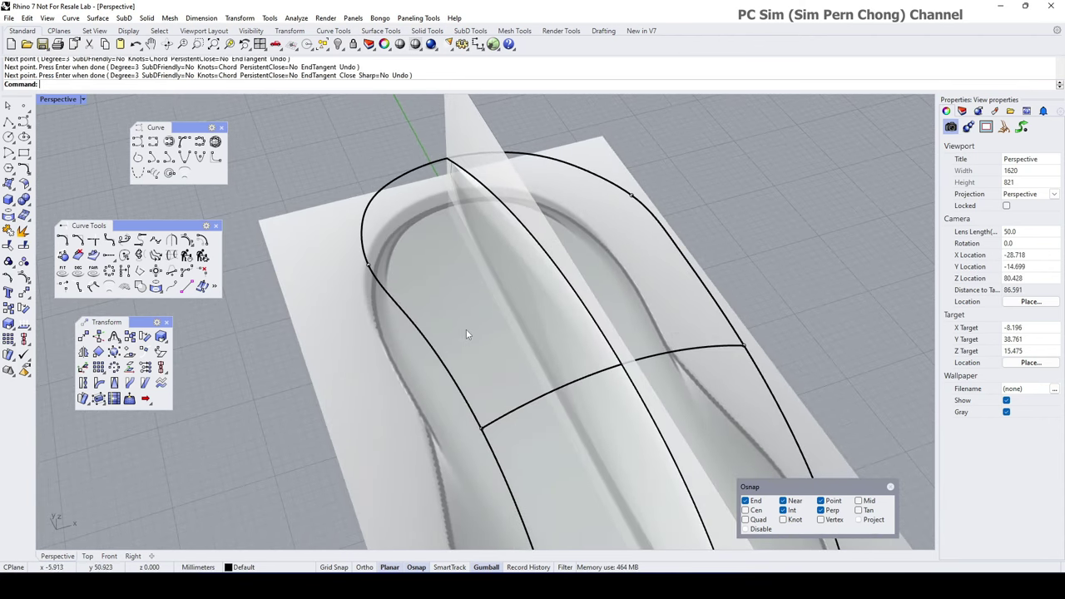
{"action": "right_click", "coordinate": [466, 329]}
{"action": "left_click", "coordinate": [372, 264]}
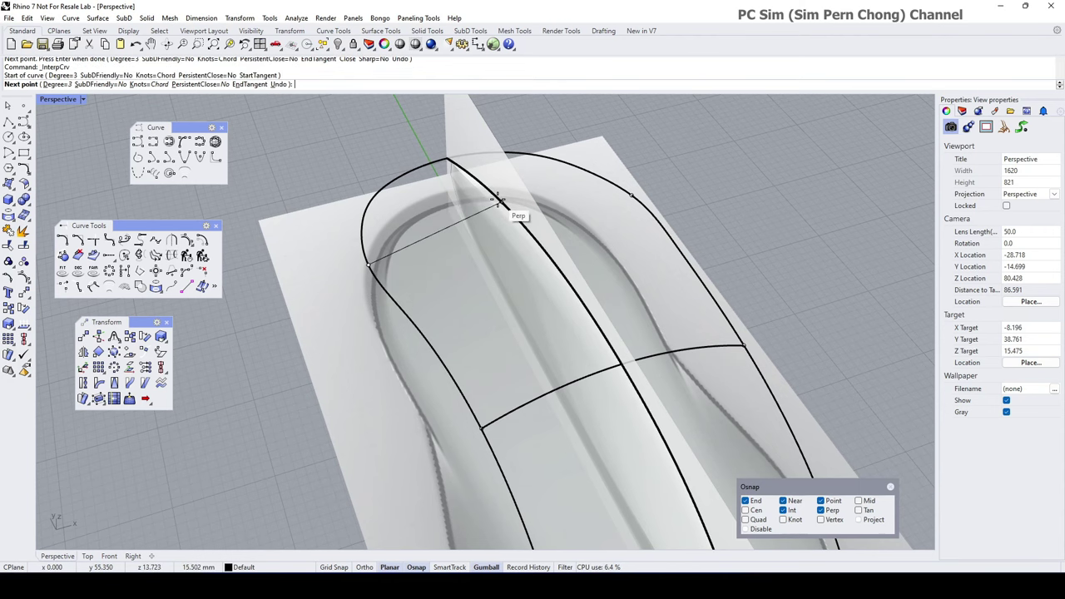
{"action": "left_click", "coordinate": [500, 201]}
{"action": "left_click", "coordinate": [632, 197]}
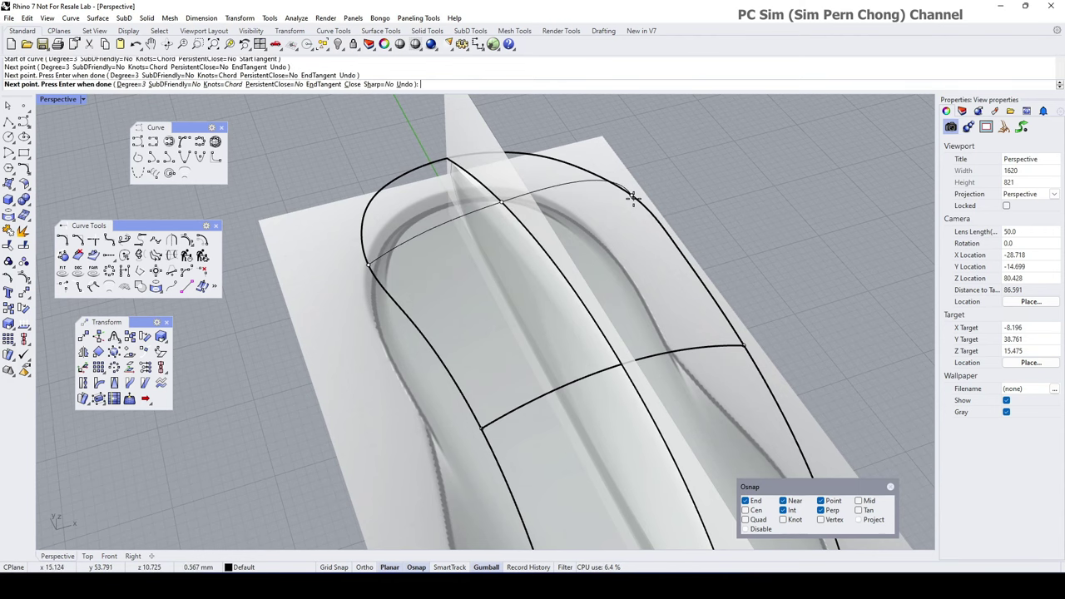
{"action": "key", "text": "Return"}
- Create a patch surface from the eight outline, centre and cross curves, using 10 U spans, 10 V spans and a stiffness of 1
{"action": "scroll", "coordinate": [619, 254], "scroll_direction": "down", "scroll_amount": 8}
{"action": "right_click_drag", "start_coordinate": [620, 255], "coordinate": [559, 307]}
{"action": "scroll", "coordinate": [649, 371], "scroll_direction": "up", "scroll_amount": 4}
{"action": "left_click", "coordinate": [569, 306]}
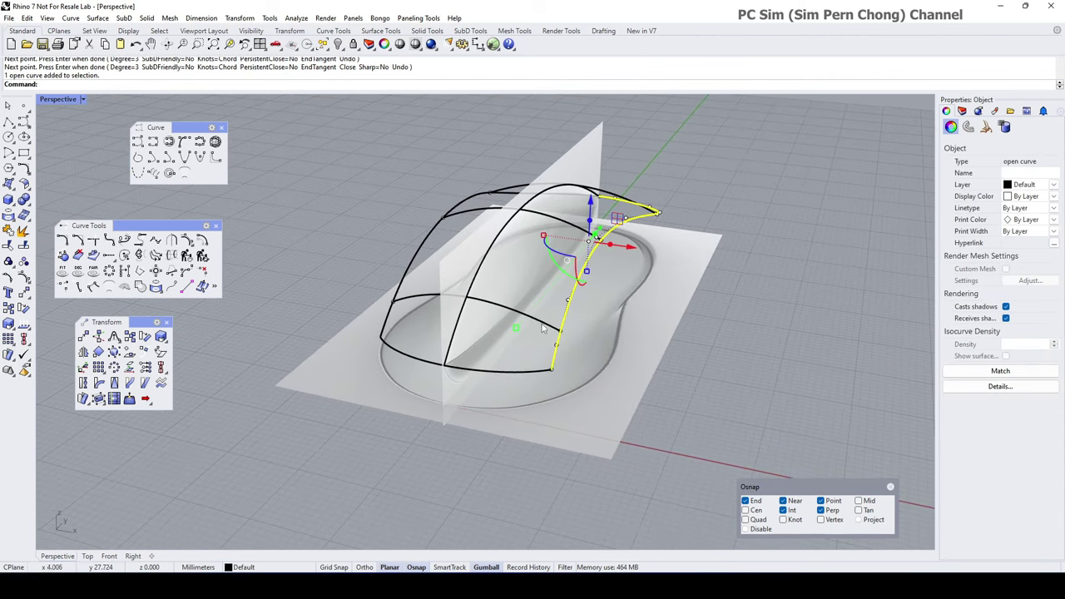
{"action": "left_click", "coordinate": [543, 326], "text": "shift"}
{"action": "left_click", "coordinate": [536, 374], "text": "shift"}
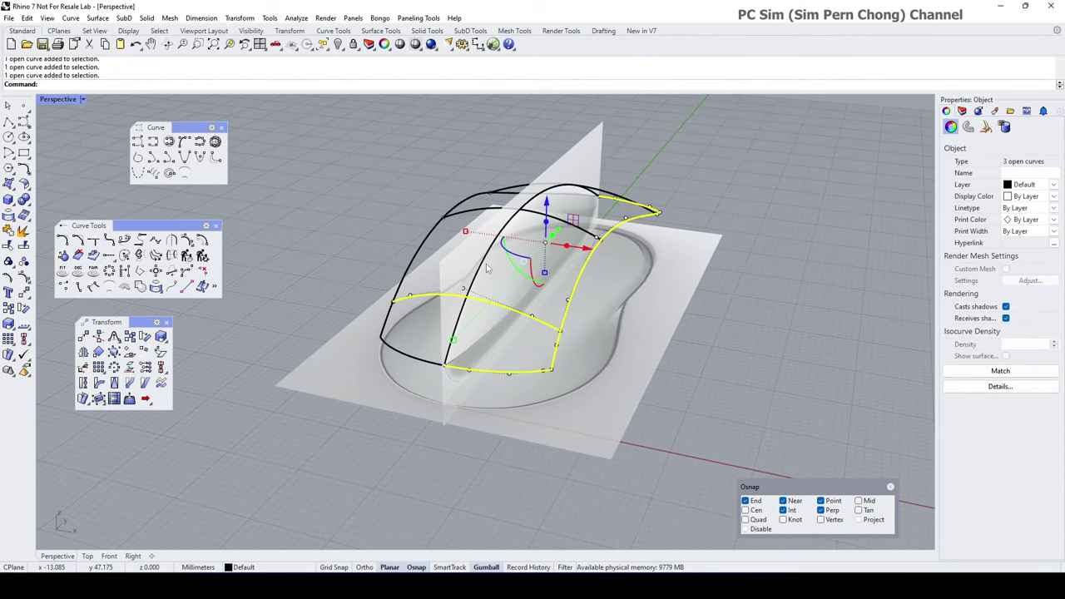
{"action": "left_click", "coordinate": [487, 274], "text": "shift"}
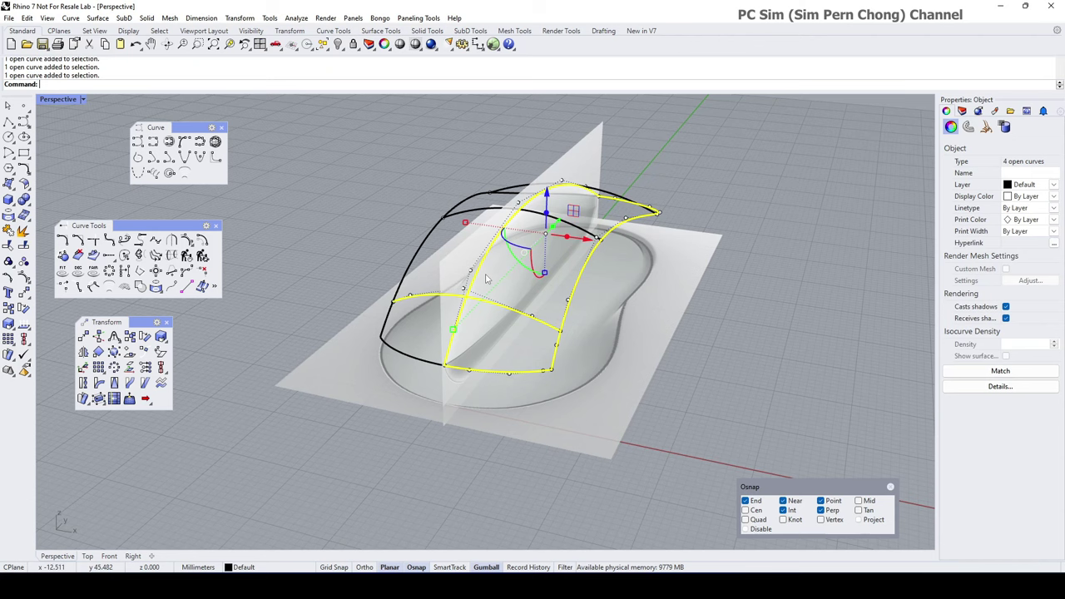
{"action": "left_click", "coordinate": [409, 277], "text": "shift"}
{"action": "right_click_drag", "start_coordinate": [637, 236], "coordinate": [572, 313]}
{"action": "scroll", "coordinate": [570, 289], "scroll_direction": "up", "scroll_amount": 2}
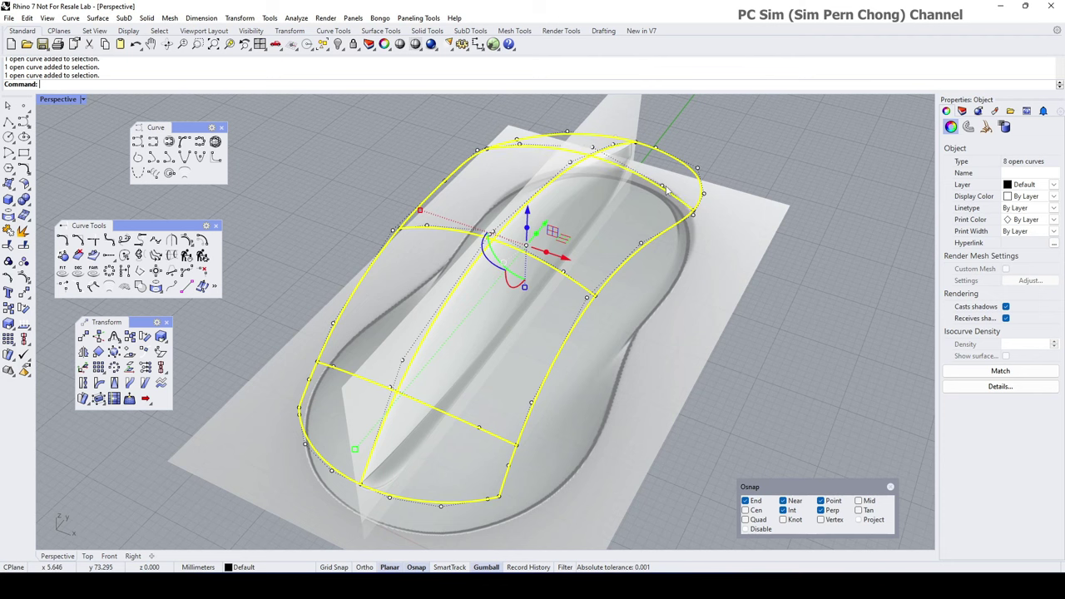
{"action": "scroll", "coordinate": [665, 190], "scroll_direction": "down", "scroll_amount": 5}
{"action": "right_click_drag", "start_coordinate": [607, 278], "coordinate": [530, 353]}
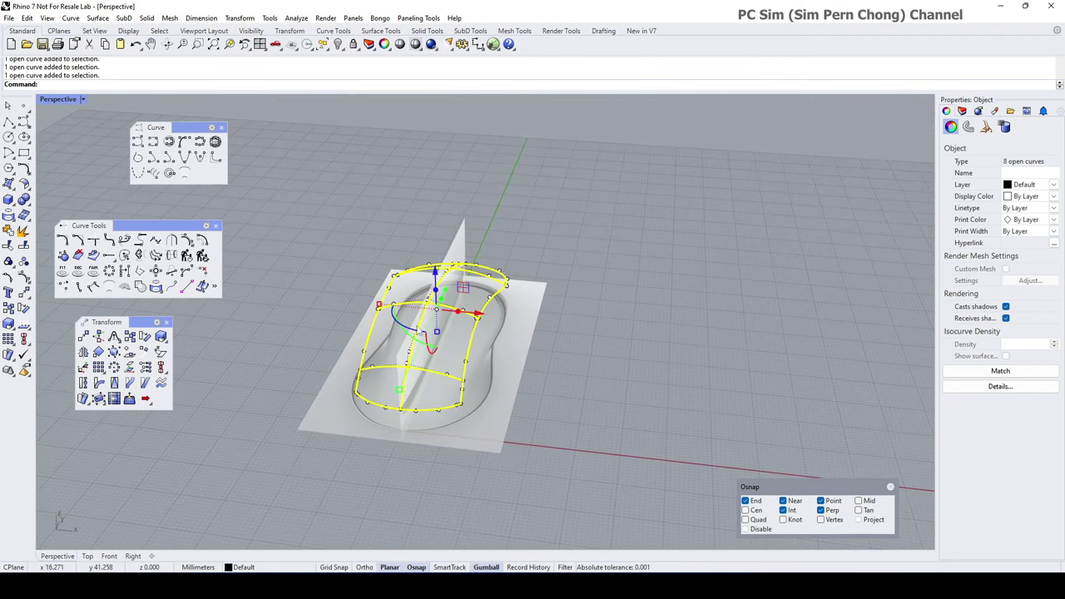
{"action": "left_click_drag", "start_coordinate": [169, 226], "coordinate": [387, 122]}
{"action": "left_click", "coordinate": [10, 186]}
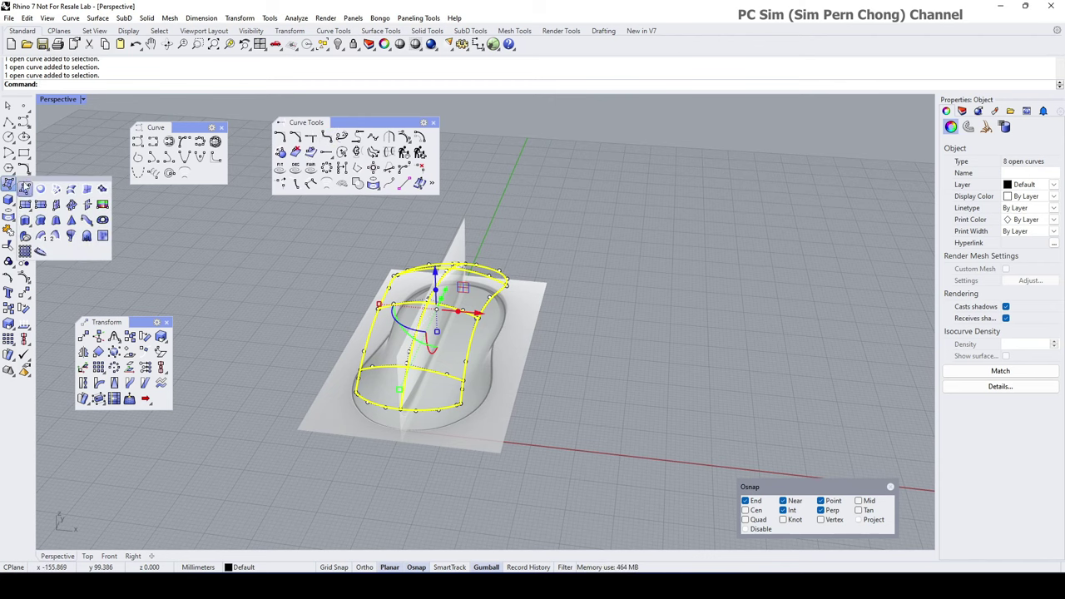
{"action": "left_click_drag", "start_coordinate": [37, 179], "coordinate": [135, 211]}
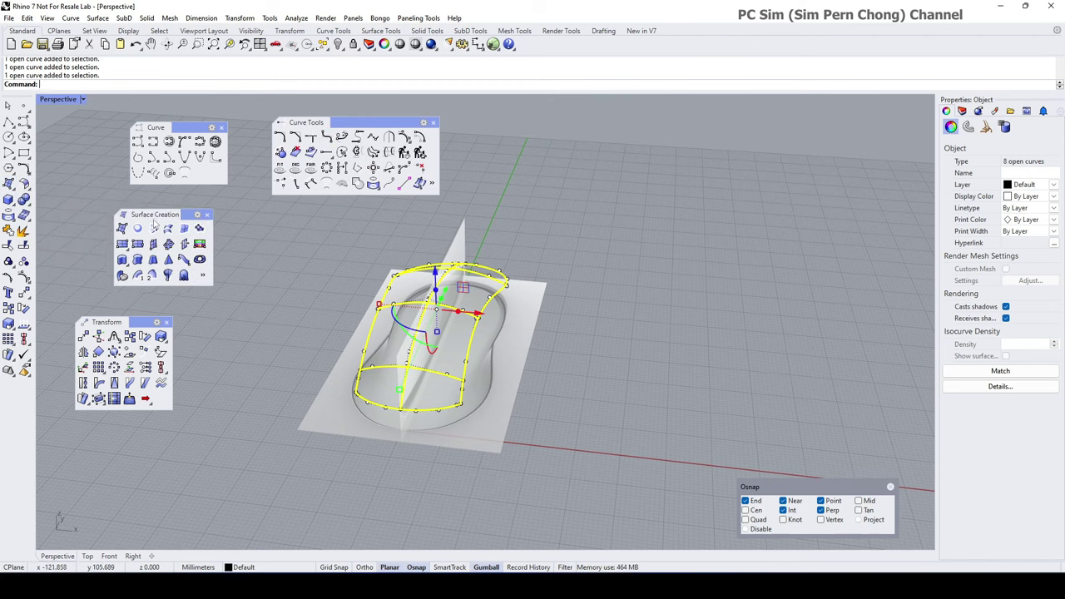
{"action": "left_click", "coordinate": [200, 230]}
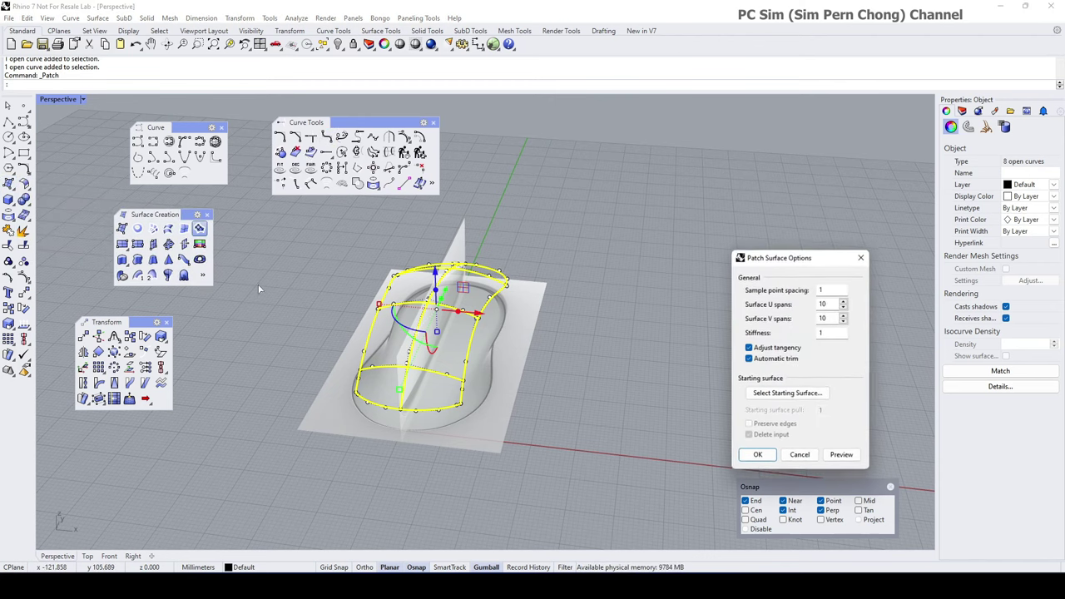
{"action": "left_click", "coordinate": [841, 460]}
{"action": "right_click_drag", "start_coordinate": [495, 352], "coordinate": [442, 360]}
{"action": "scroll", "coordinate": [473, 350], "scroll_direction": "up", "scroll_amount": 5}
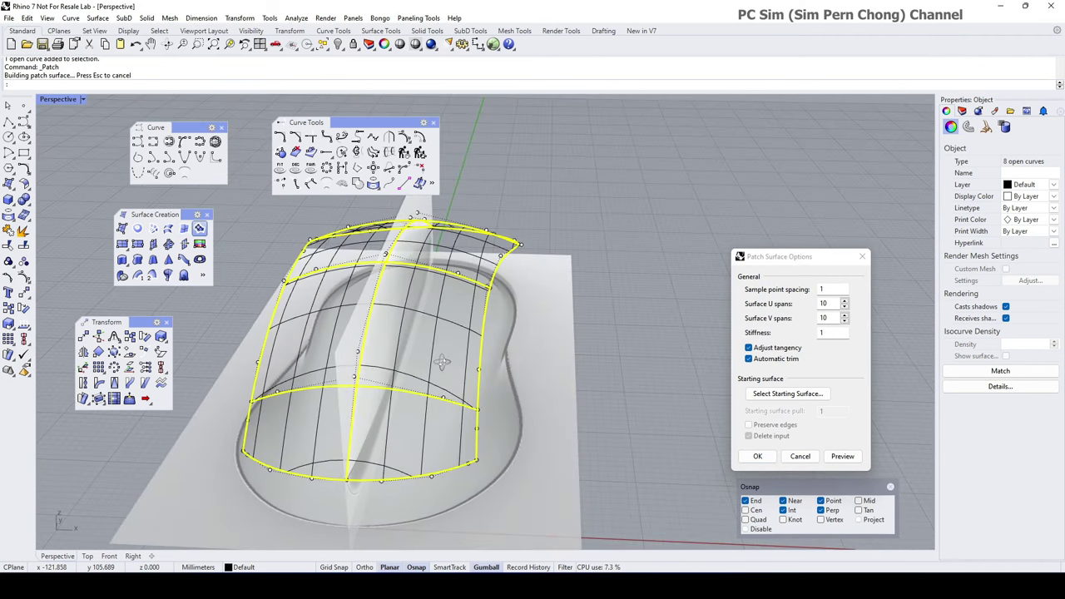
{"action": "left_click", "coordinate": [755, 457]}
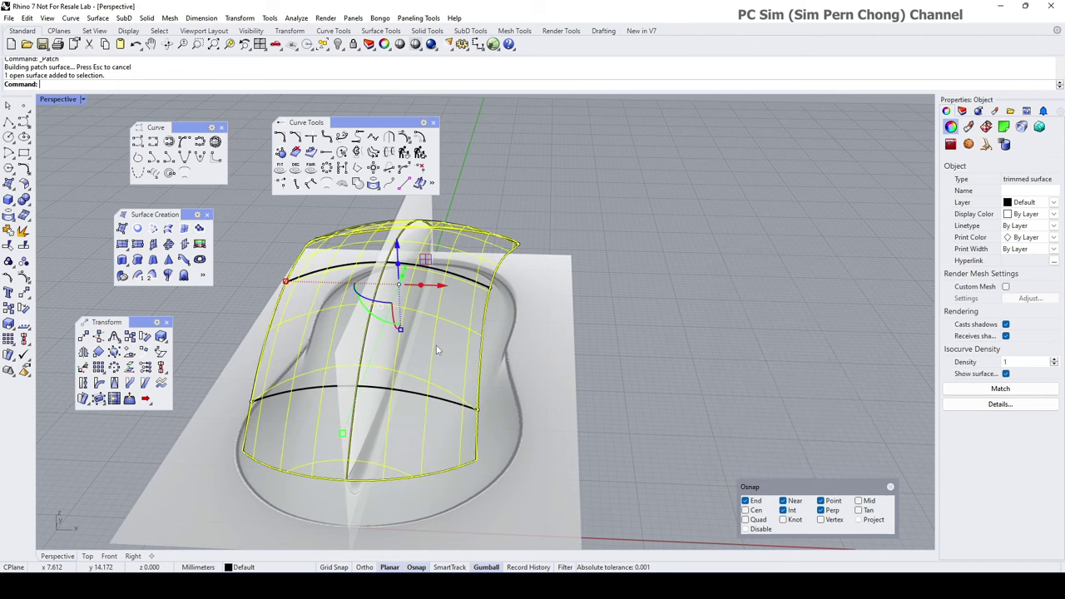
- Set the perspective viewport to Shaded display and show the patch surface's control points
{"action": "left_click", "coordinate": [51, 100]}
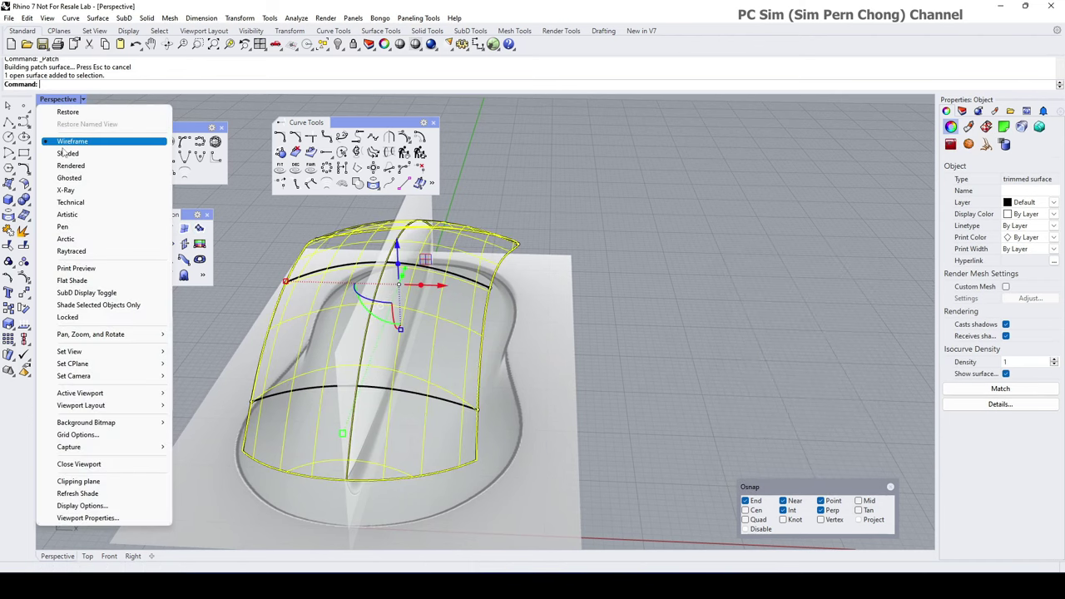
{"action": "left_click", "coordinate": [67, 154]}
{"action": "left_click", "coordinate": [23, 277]}
- Align the gumball to the object and push a symmetric pair of the patch's rear control points slightly outward
{"action": "right_click_drag", "start_coordinate": [316, 362], "coordinate": [330, 325]}
{"action": "scroll", "coordinate": [359, 291], "scroll_direction": "down", "scroll_amount": 4}
{"action": "right_click_drag", "start_coordinate": [330, 325], "coordinate": [521, 353], "text": "shift"}
{"action": "scroll", "coordinate": [504, 355], "scroll_direction": "up", "scroll_amount": 4}
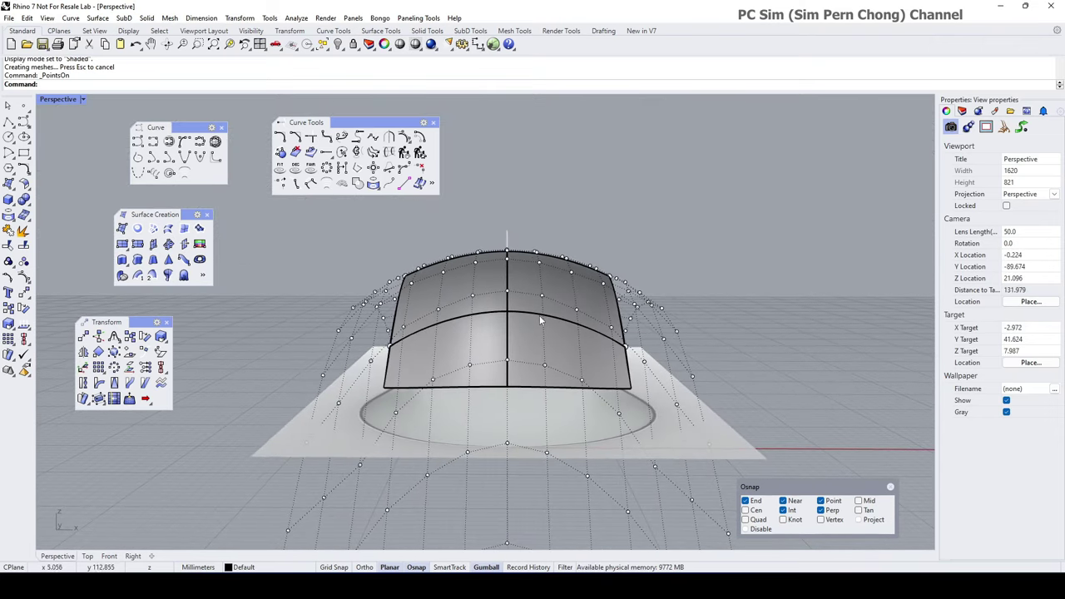
{"action": "scroll", "coordinate": [545, 323], "scroll_direction": "up", "scroll_amount": 2}
{"action": "left_click", "coordinate": [590, 311]}
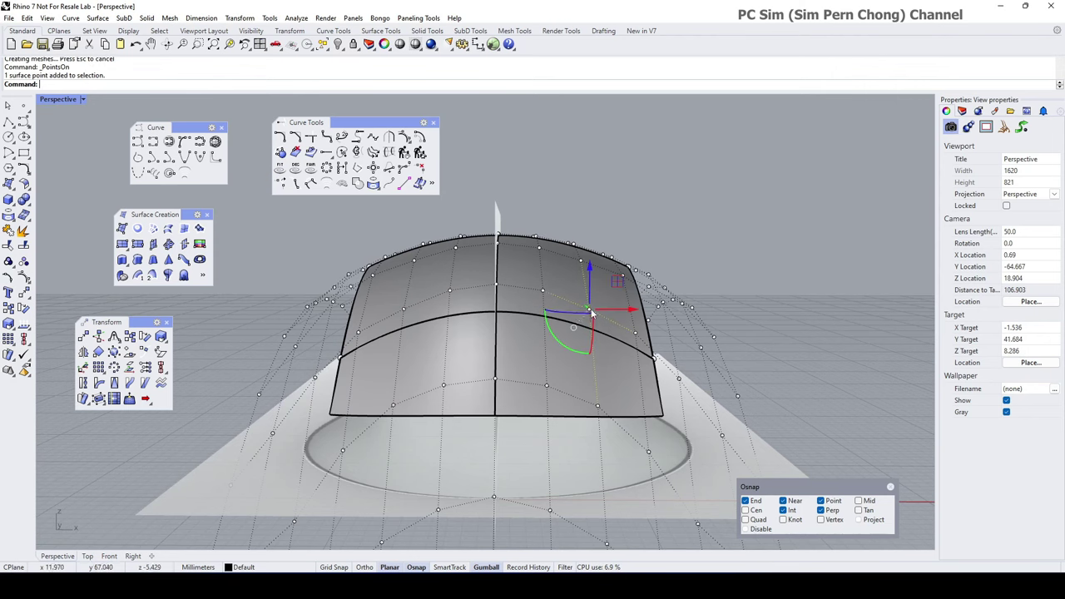
{"action": "left_click", "coordinate": [402, 311]}
{"action": "right_click_drag", "start_coordinate": [403, 313], "coordinate": [516, 363]}
{"action": "right_click", "coordinate": [486, 567]}
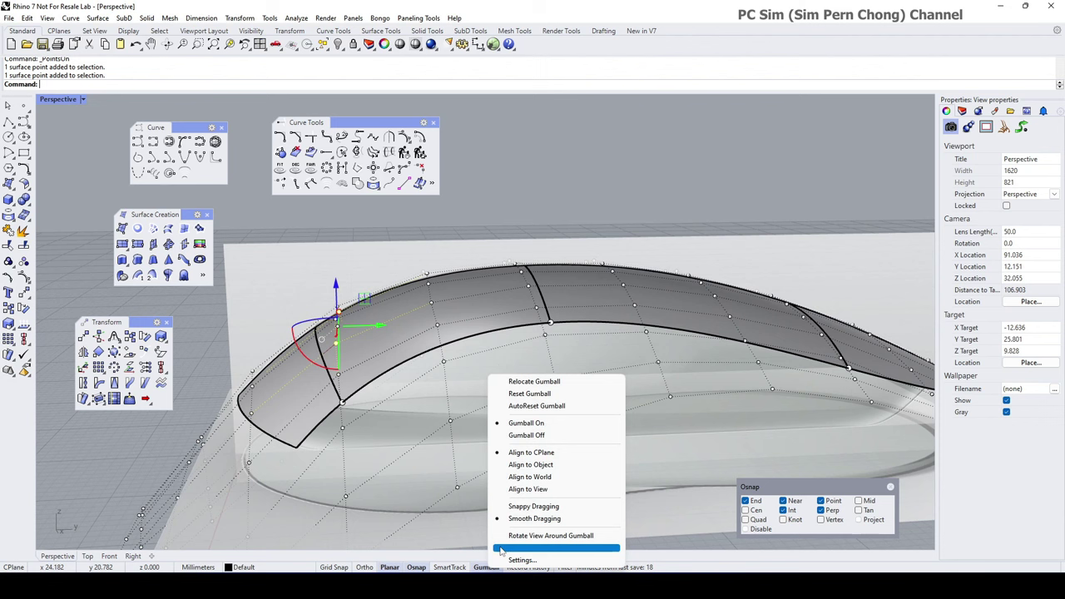
{"action": "left_click", "coordinate": [541, 463]}
{"action": "right_click_drag", "start_coordinate": [542, 444], "coordinate": [556, 350]}
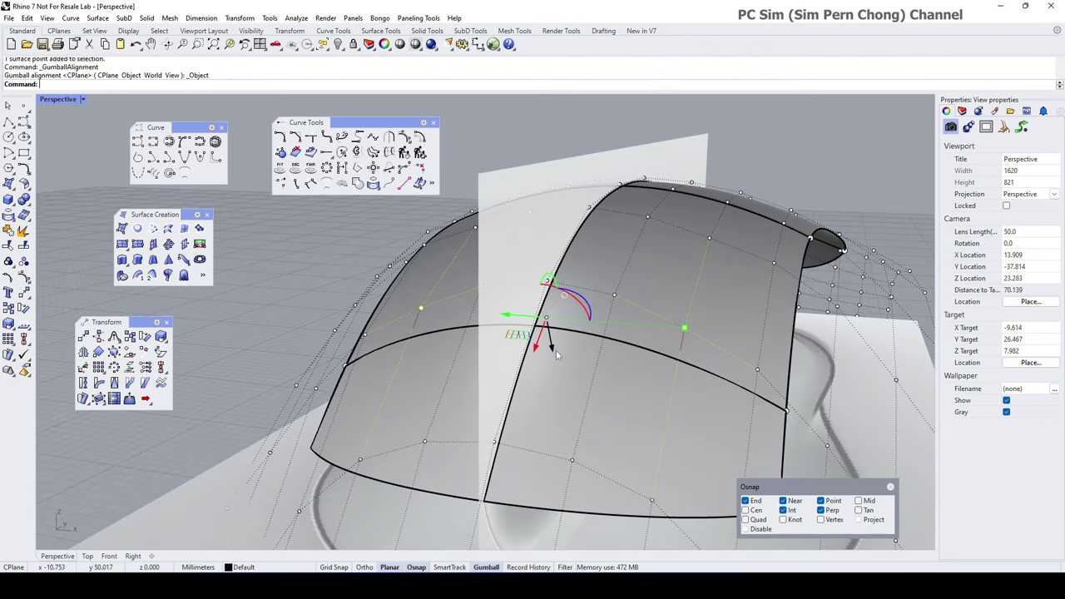
{"action": "left_click_drag", "start_coordinate": [556, 350], "coordinate": [553, 342]}
- Push the symmetric pair of control points between the rear and middle cross curves slightly outward, and hide the control points
{"action": "right_click_drag", "start_coordinate": [553, 342], "coordinate": [614, 336]}
{"action": "right_click_drag", "start_coordinate": [602, 281], "coordinate": [582, 470]}
{"action": "scroll", "coordinate": [654, 355], "scroll_direction": "up", "scroll_amount": 4}
{"action": "left_click", "coordinate": [657, 338]}
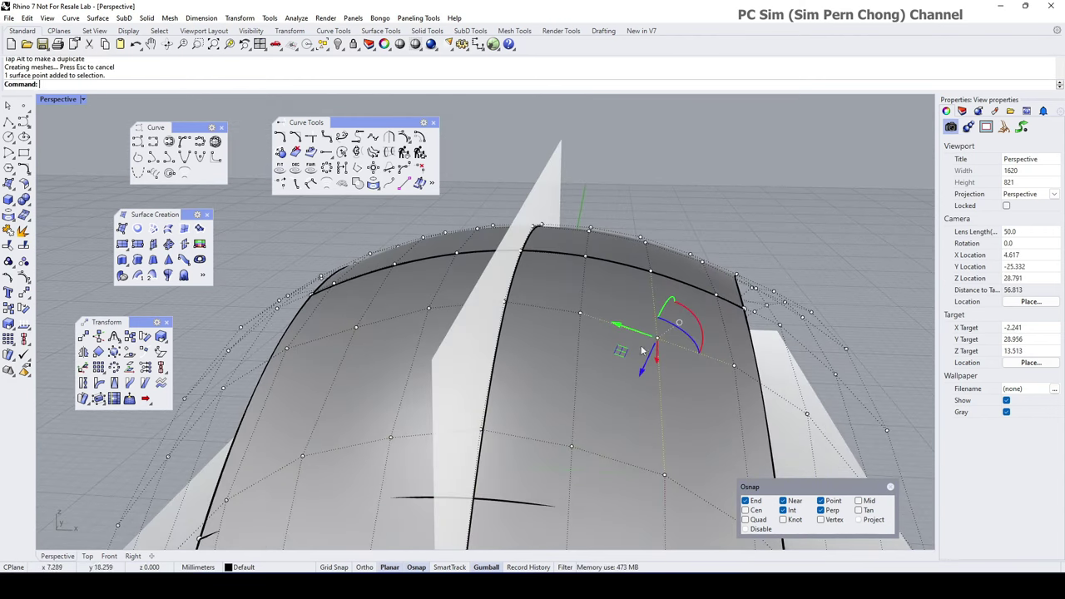
{"action": "left_click", "coordinate": [356, 327], "text": "shift"}
{"action": "left_click_drag", "start_coordinate": [504, 371], "coordinate": [505, 364]}
{"action": "right_click_drag", "start_coordinate": [505, 364], "coordinate": [537, 449]}
{"action": "scroll", "coordinate": [580, 361], "scroll_direction": "down", "scroll_amount": 6}
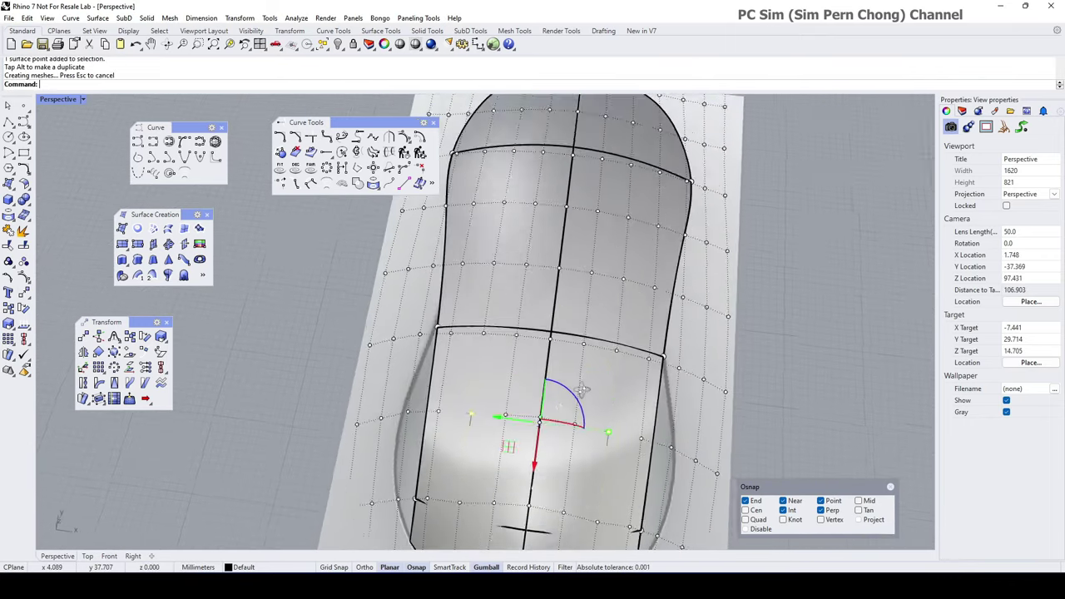
{"action": "right_click_drag", "start_coordinate": [579, 370], "coordinate": [524, 266]}
{"action": "key", "text": "Escape"}
{"action": "key", "text": "Escape"}
- Shrink the trimmed patch surface to its edges and check its control points
{"action": "scroll", "coordinate": [565, 323], "scroll_direction": "down", "scroll_amount": 6}
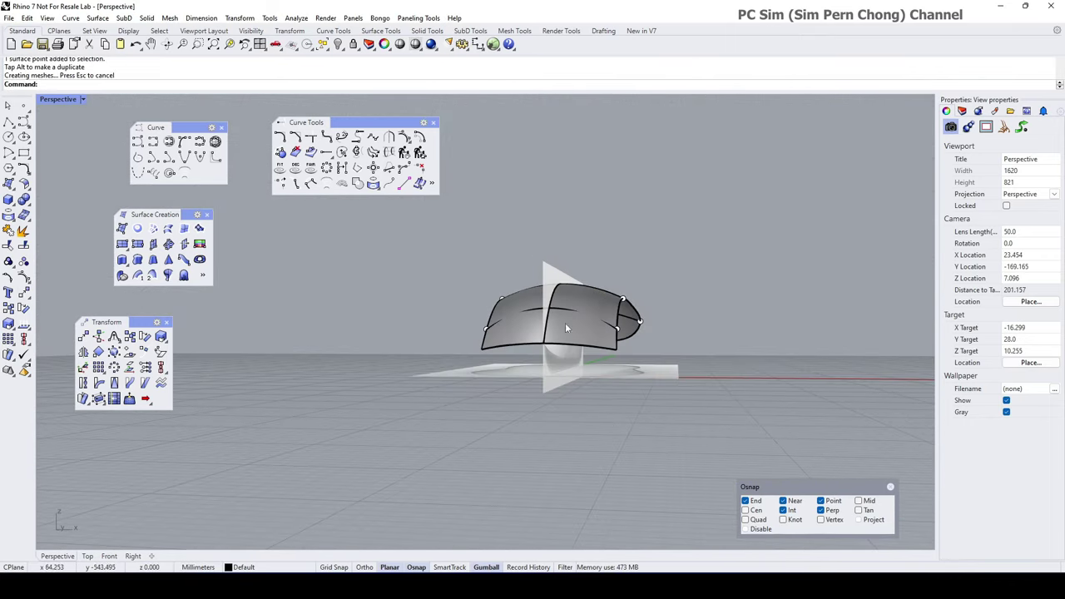
{"action": "left_click", "coordinate": [565, 323]}
{"action": "left_click", "coordinate": [26, 186]}
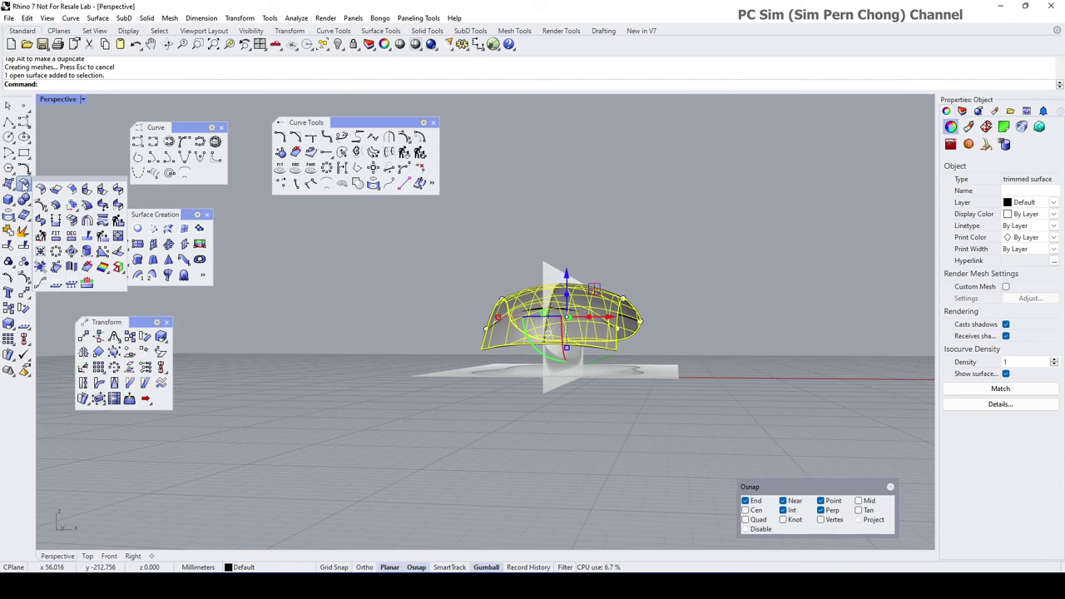
{"action": "left_click", "coordinate": [39, 252]}
{"action": "left_click", "coordinate": [24, 277]}
{"action": "key", "text": "Escape"}
- Show all hidden objects and delete the overlapping curve along the patch surface's rear edge
{"action": "right_click_drag", "start_coordinate": [368, 349], "coordinate": [319, 351]}
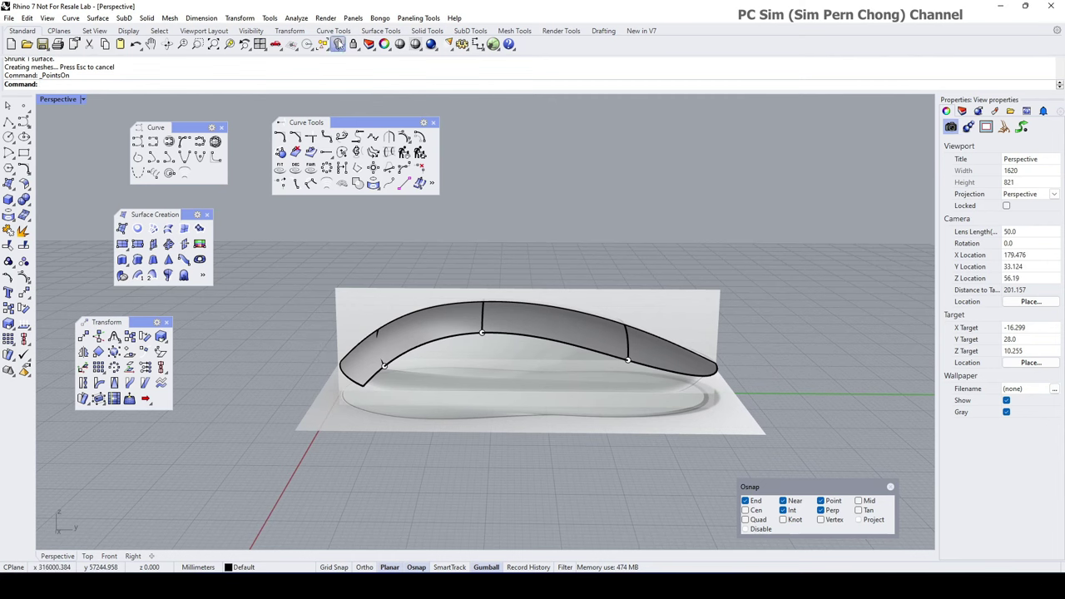
{"action": "right_click", "coordinate": [338, 44]}
{"action": "right_click_drag", "start_coordinate": [390, 398], "coordinate": [471, 387]}
{"action": "scroll", "coordinate": [472, 391], "scroll_direction": "up", "scroll_amount": 4}
{"action": "scroll", "coordinate": [545, 296], "scroll_direction": "up", "scroll_amount": 4}
{"action": "right_click_drag", "start_coordinate": [370, 412], "coordinate": [494, 343], "text": "shift"}
{"action": "scroll", "coordinate": [492, 345], "scroll_direction": "up", "scroll_amount": 2}
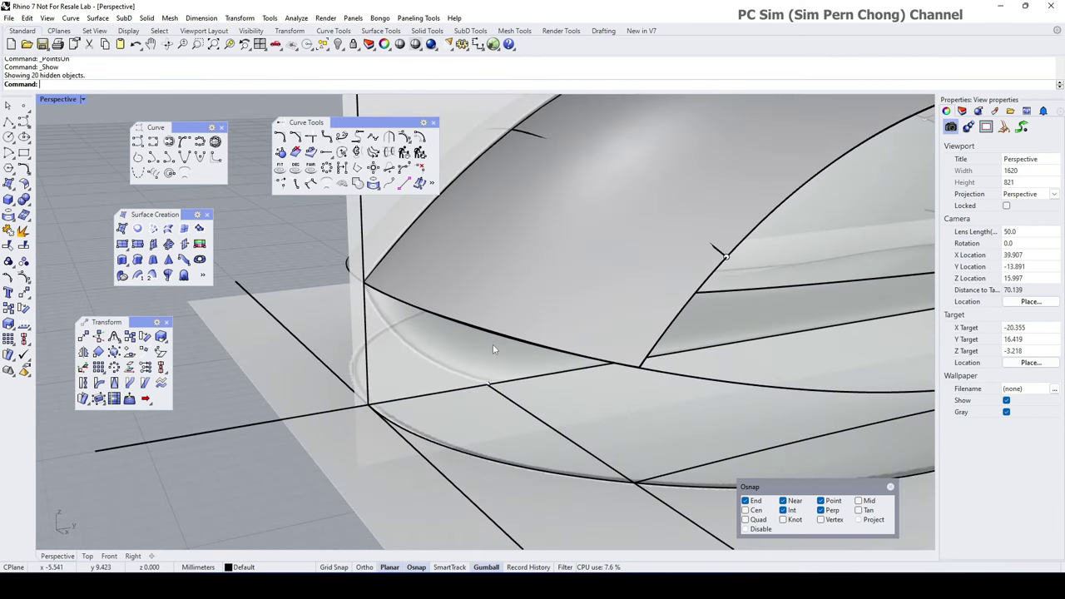
{"action": "left_click", "coordinate": [493, 345]}
{"action": "key", "text": "Delete"}
- Match the lower side curve to the end of the rear edge curve with Curvature continuity, preserving the other end's position
{"action": "scroll", "coordinate": [640, 394], "scroll_direction": "down", "scroll_amount": 4}
{"action": "right_click_drag", "start_coordinate": [640, 393], "coordinate": [563, 379]}
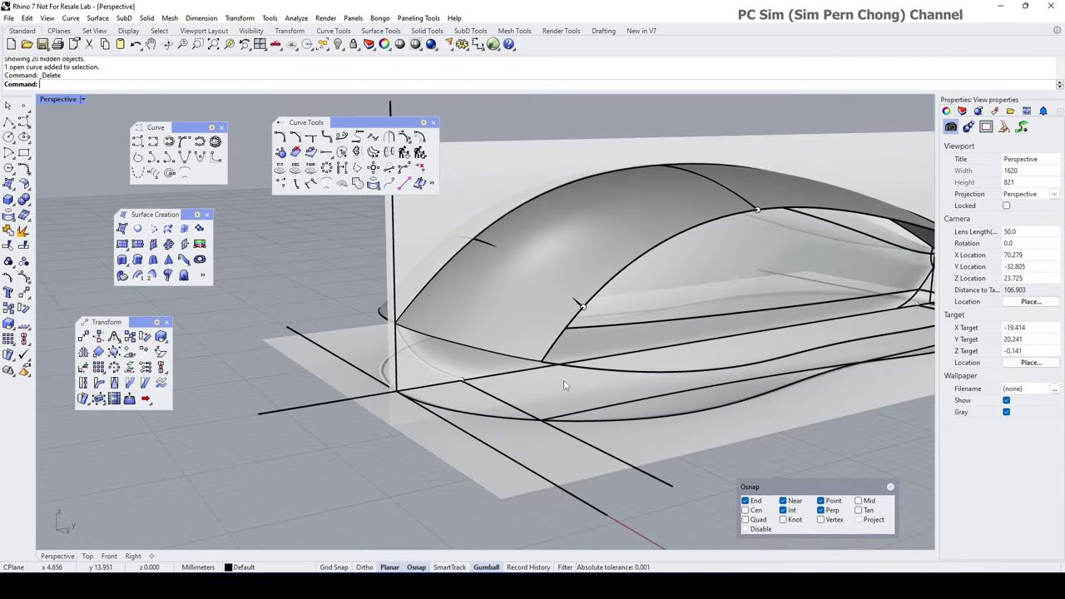
{"action": "scroll", "coordinate": [563, 386], "scroll_direction": "up", "scroll_amount": 4}
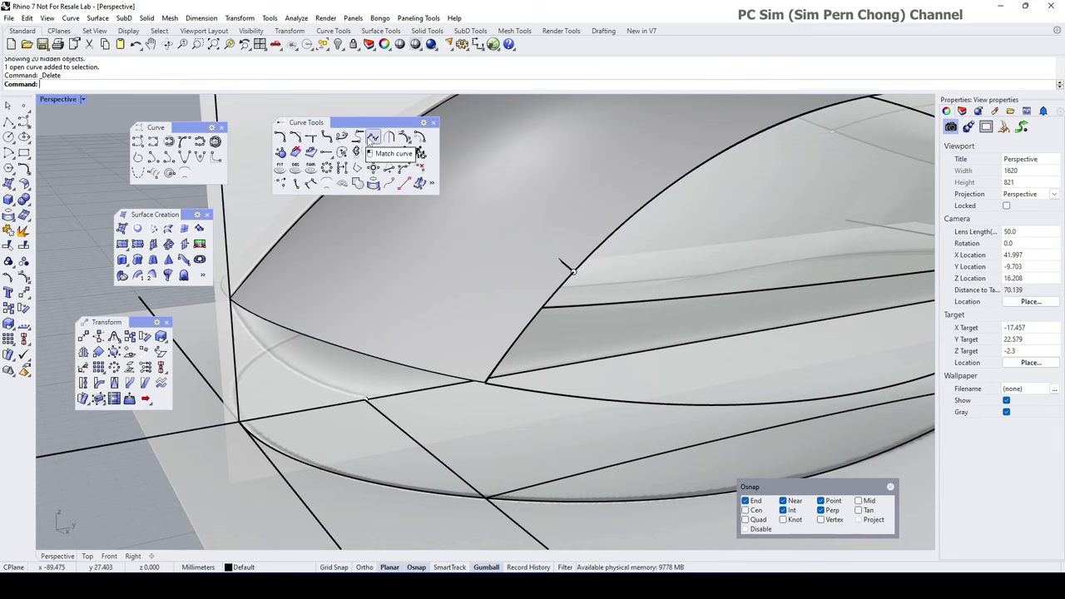
{"action": "left_click", "coordinate": [373, 137]}
{"action": "left_click", "coordinate": [500, 389]}
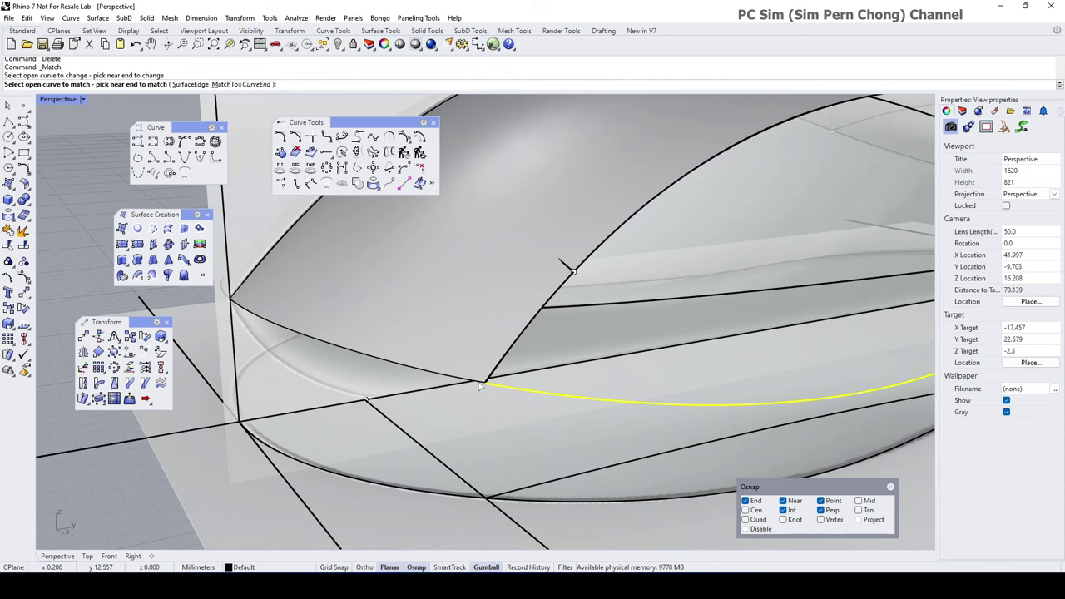
{"action": "left_click", "coordinate": [481, 385]}
{"action": "left_click", "coordinate": [785, 308]}
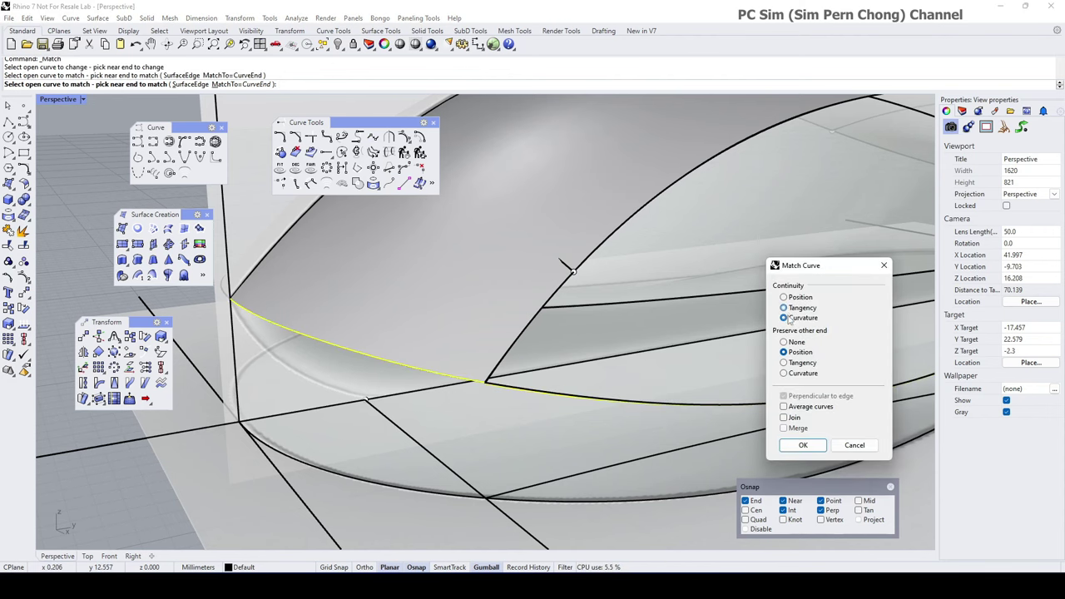
{"action": "left_click", "coordinate": [796, 452]}
- Create a rectangular plane surface in the Right view that encloses the whole side profile of the mouse
{"action": "scroll", "coordinate": [725, 397], "scroll_direction": "down", "scroll_amount": 6}
{"action": "right_click_drag", "start_coordinate": [790, 397], "coordinate": [484, 282]}
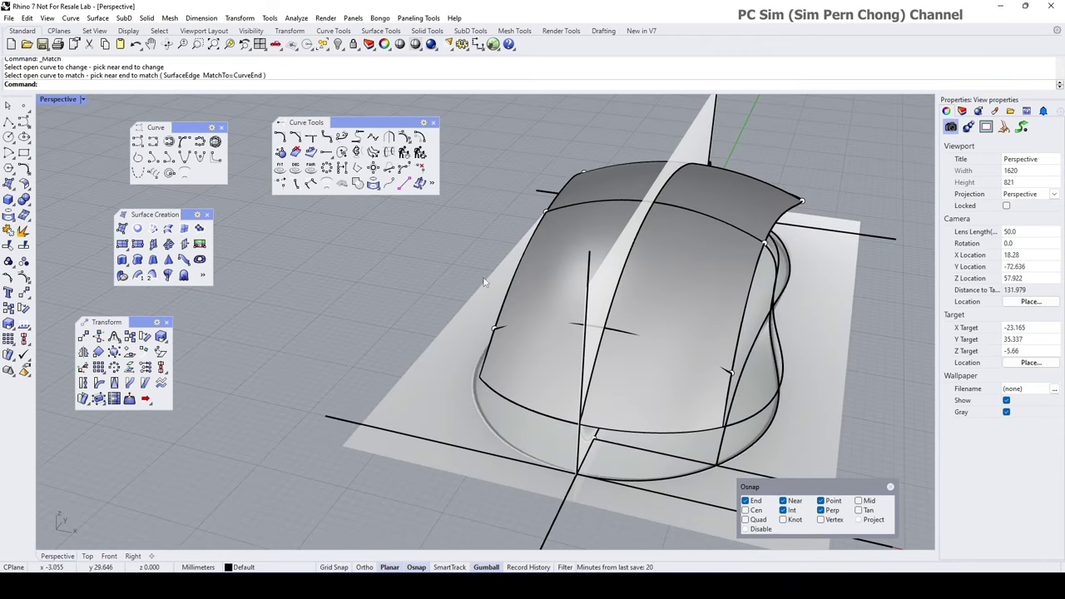
{"action": "double_click", "coordinate": [48, 99]}
{"action": "double_click", "coordinate": [499, 329]}
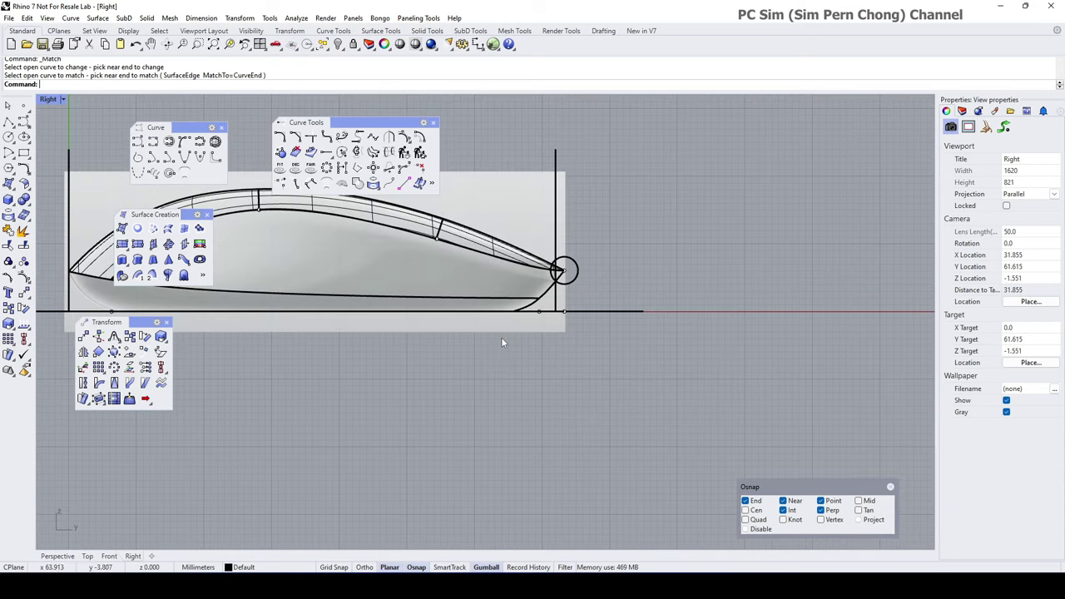
{"action": "left_click", "coordinate": [122, 244]}
{"action": "left_click", "coordinate": [363, 250]}
{"action": "left_click", "coordinate": [762, 463]}
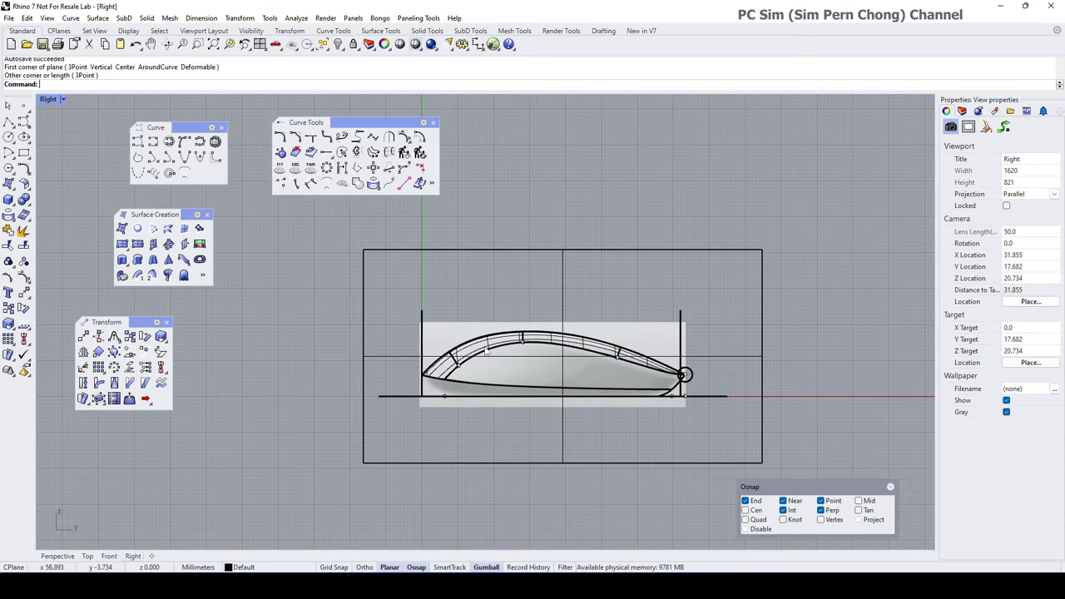
- Trim away the patch surface's half on the negative X side in the perspective view, using the vertical plane as the cutter
{"action": "double_click", "coordinate": [48, 100]}
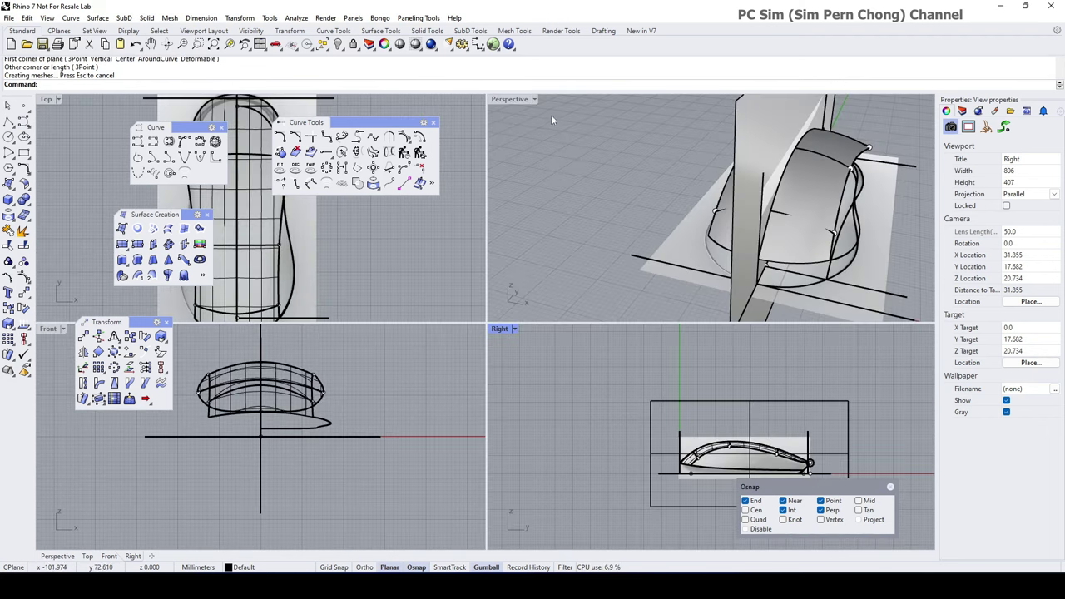
{"action": "double_click", "coordinate": [509, 99]}
{"action": "right_click_drag", "start_coordinate": [491, 220], "coordinate": [441, 315]}
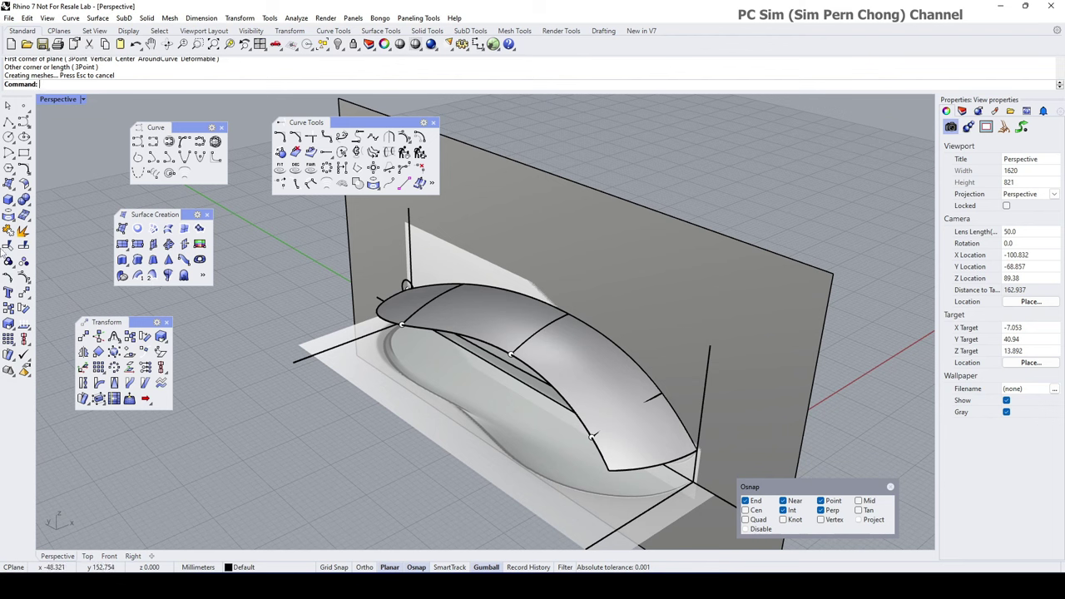
{"action": "left_click", "coordinate": [23, 245]}
{"action": "left_click", "coordinate": [610, 253]}
{"action": "key", "text": "Return"}
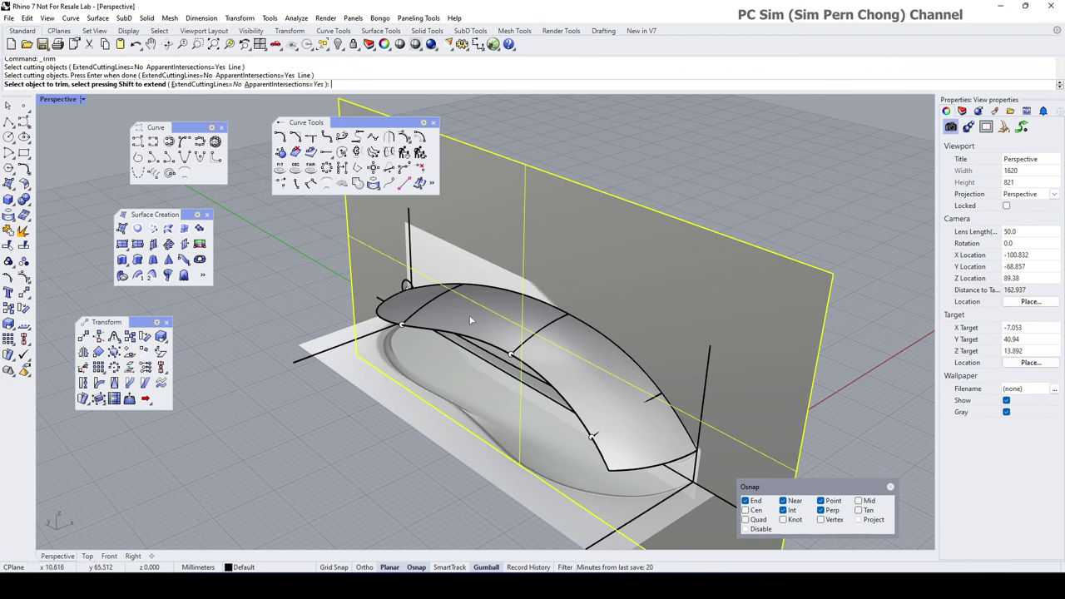
{"action": "left_click", "coordinate": [462, 317]}
{"action": "key", "text": "Return"}
- Delete the vertical cutting plane from the perspective view
{"action": "left_click", "coordinate": [625, 236]}
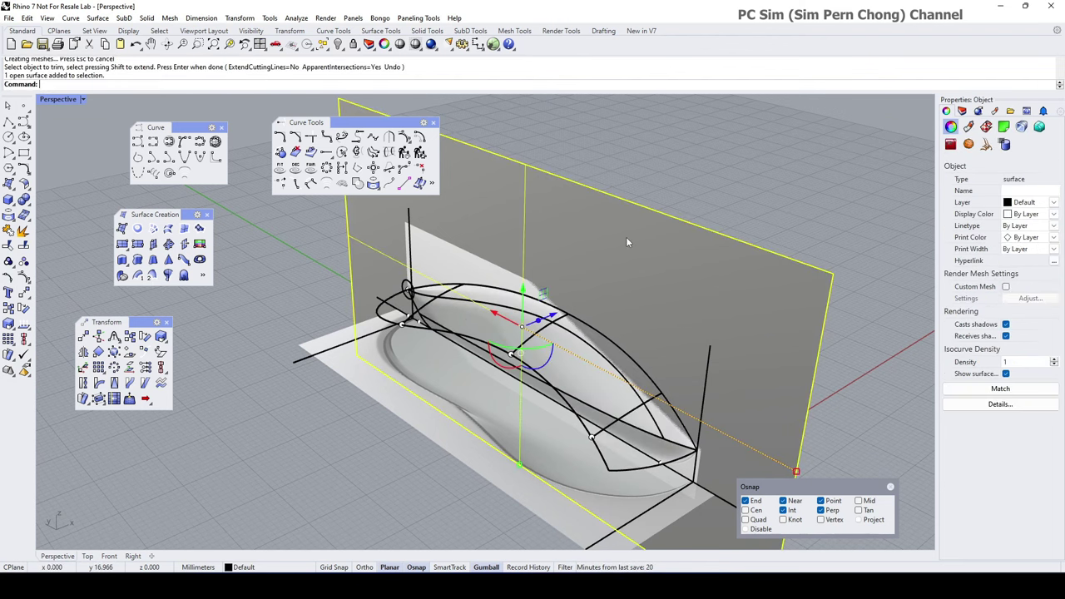
{"action": "key", "text": "Delete"}
{"action": "right_click_drag", "start_coordinate": [626, 236], "coordinate": [627, 277]}
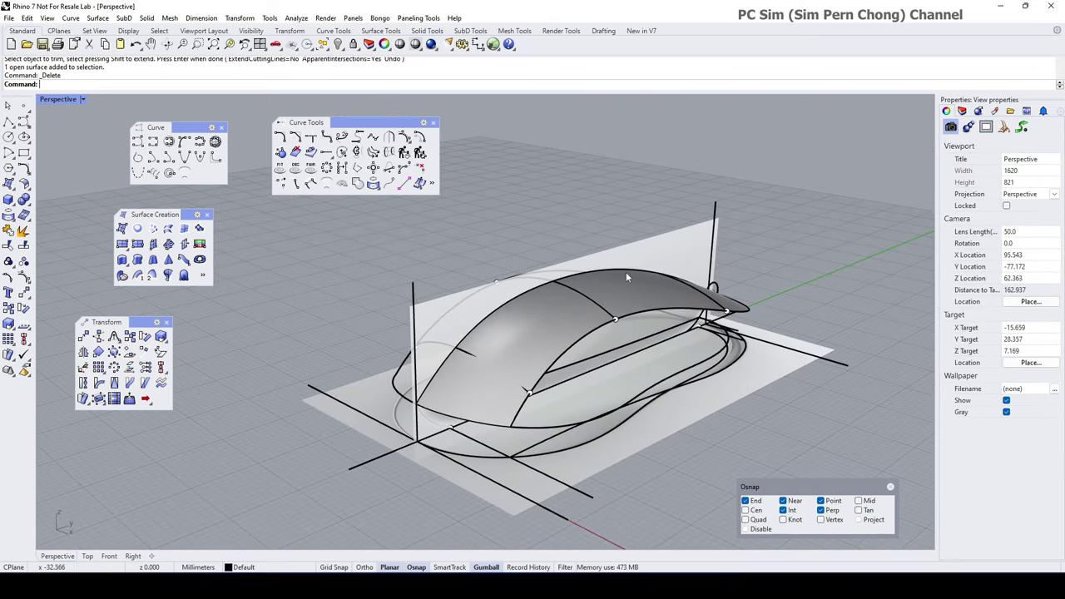
- Isolate the trimmed top surface, the lower side curve and the short rear curve joining them
{"action": "right_click_drag", "start_coordinate": [610, 318], "coordinate": [554, 346]}
{"action": "left_click", "coordinate": [578, 319]}
{"action": "left_click", "coordinate": [487, 419], "text": "shift"}
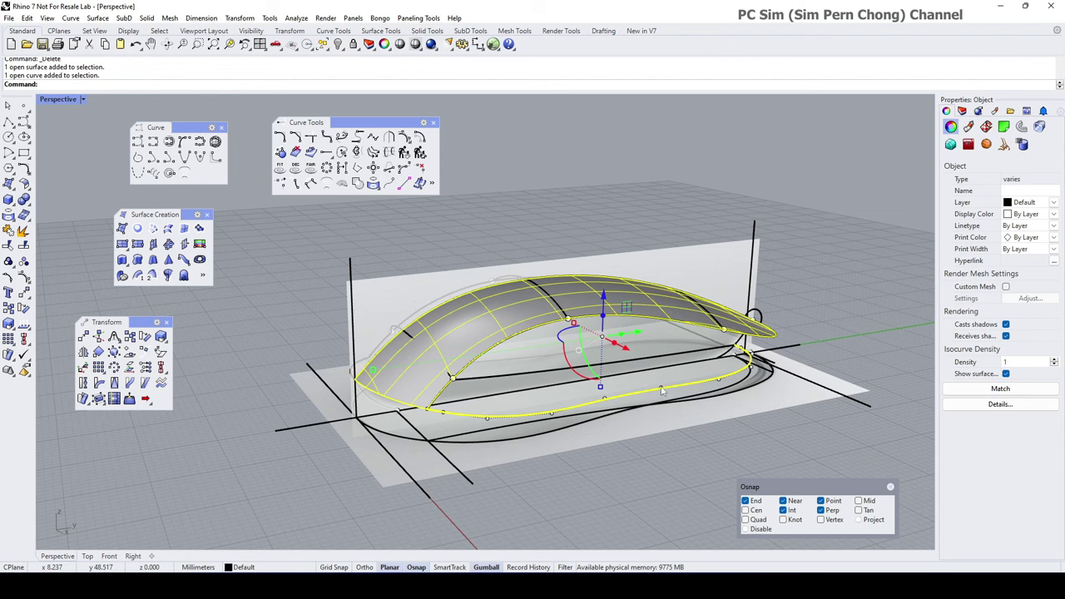
{"action": "right_click_drag", "start_coordinate": [663, 390], "coordinate": [574, 364]}
{"action": "scroll", "coordinate": [753, 374], "scroll_direction": "up", "scroll_amount": 7}
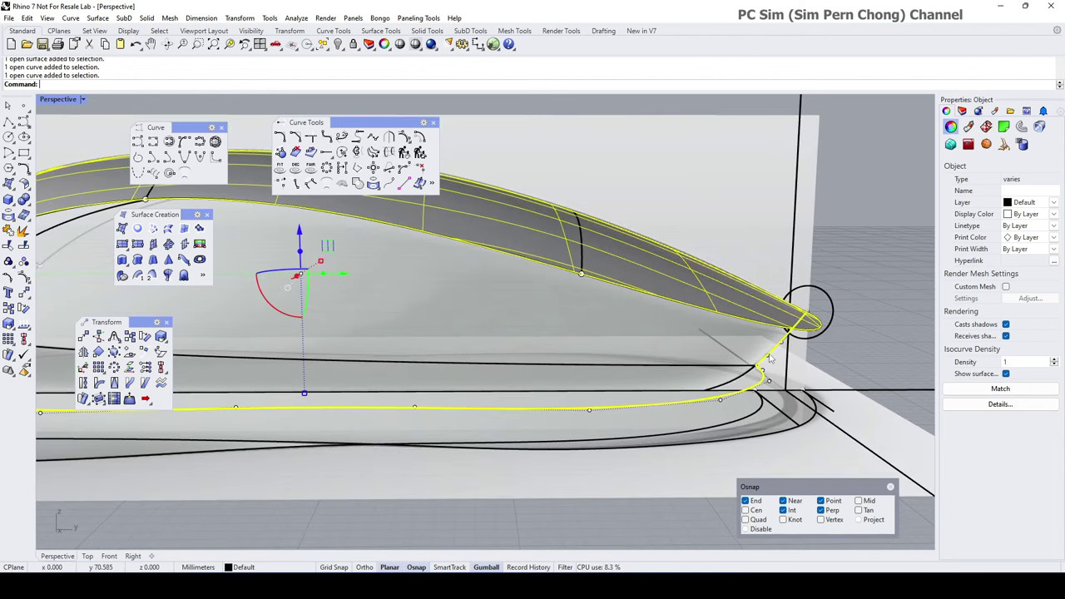
{"action": "scroll", "coordinate": [769, 358], "scroll_direction": "down", "scroll_amount": 6}
{"action": "right_click_drag", "start_coordinate": [740, 339], "coordinate": [830, 369]}
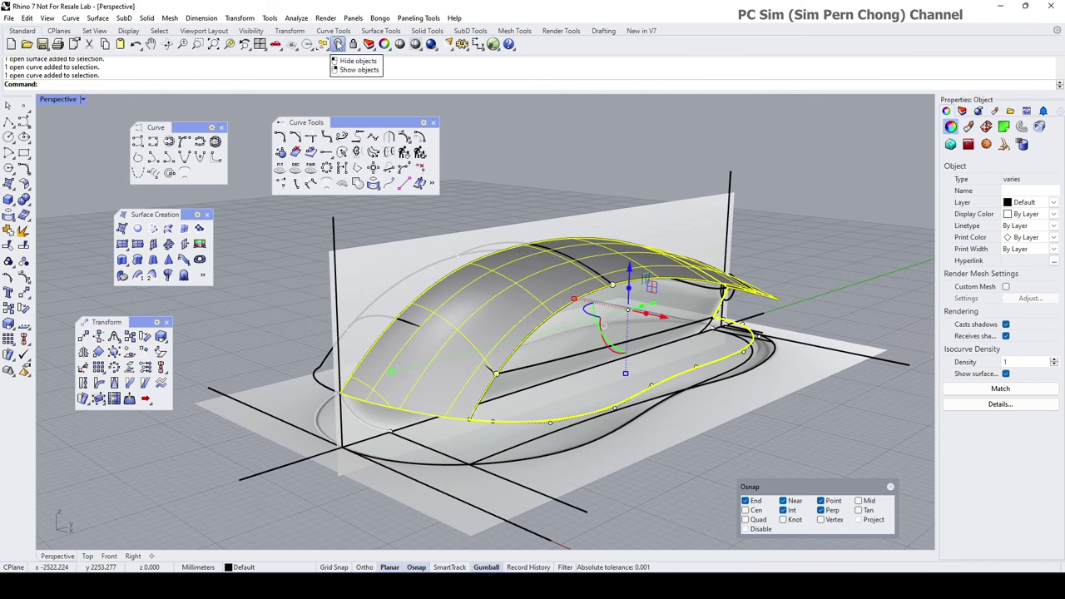
{"action": "left_click", "coordinate": [338, 44]}
{"action": "left_click", "coordinate": [384, 64]}
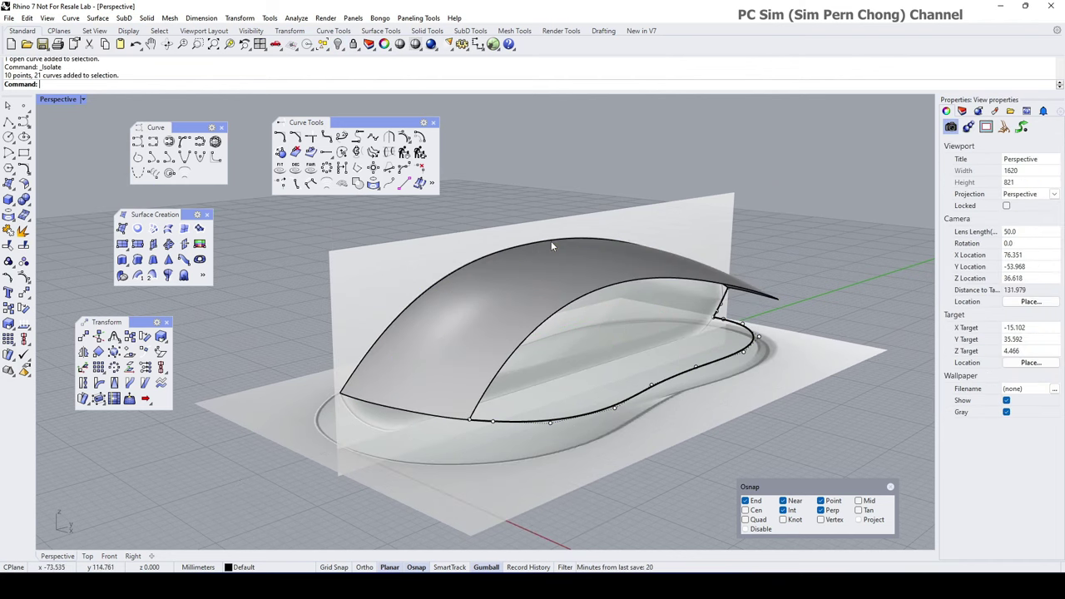
- Sweep the side surface along the top surface's side edge and the lower side curve, using the short rear curve as cross section with Position continuity
{"action": "right_click_drag", "start_coordinate": [551, 241], "coordinate": [576, 351]}
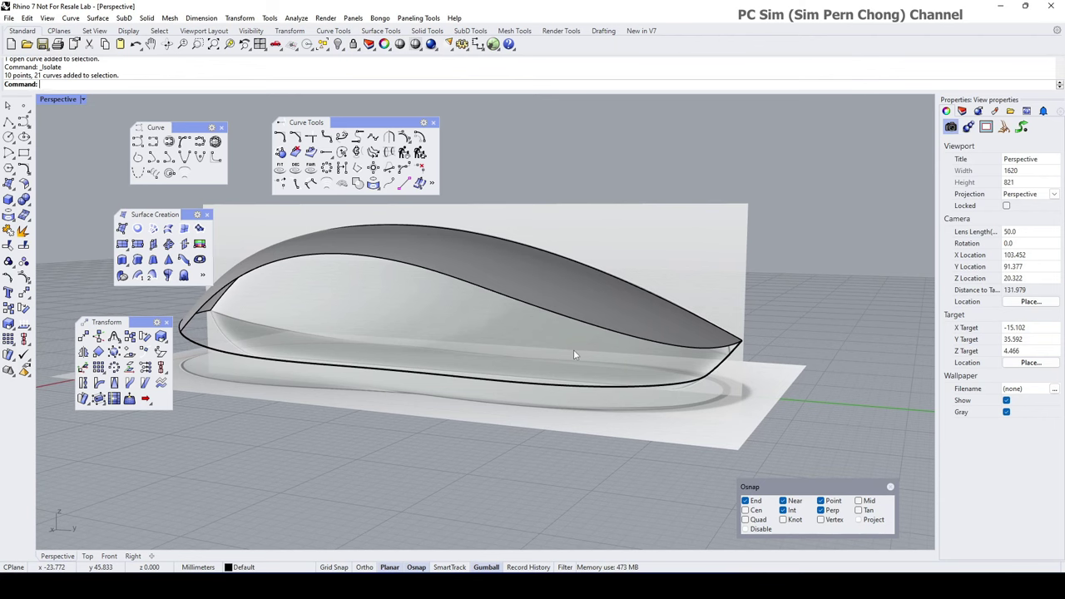
{"action": "right_click_drag", "start_coordinate": [506, 330], "coordinate": [565, 341]}
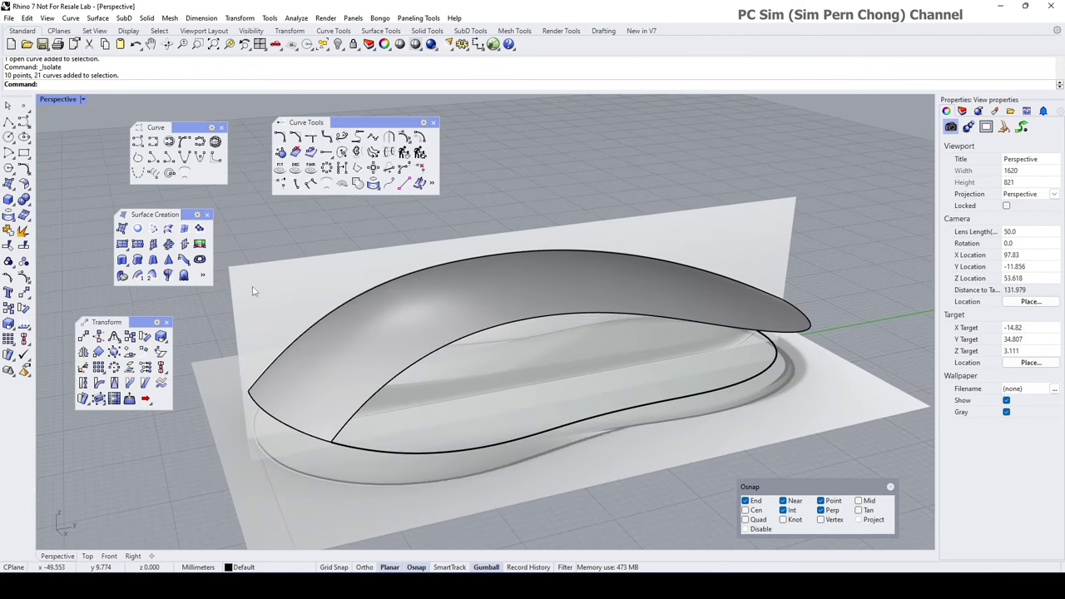
{"action": "left_click", "coordinate": [572, 319]}
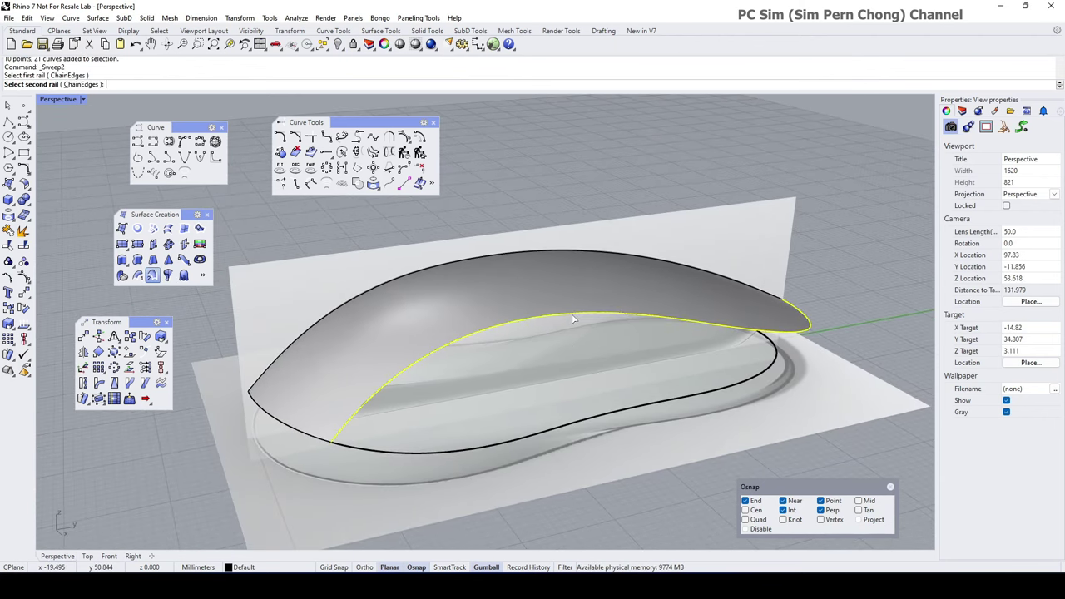
{"action": "left_click", "coordinate": [616, 414]}
{"action": "right_click_drag", "start_coordinate": [616, 414], "coordinate": [682, 373]}
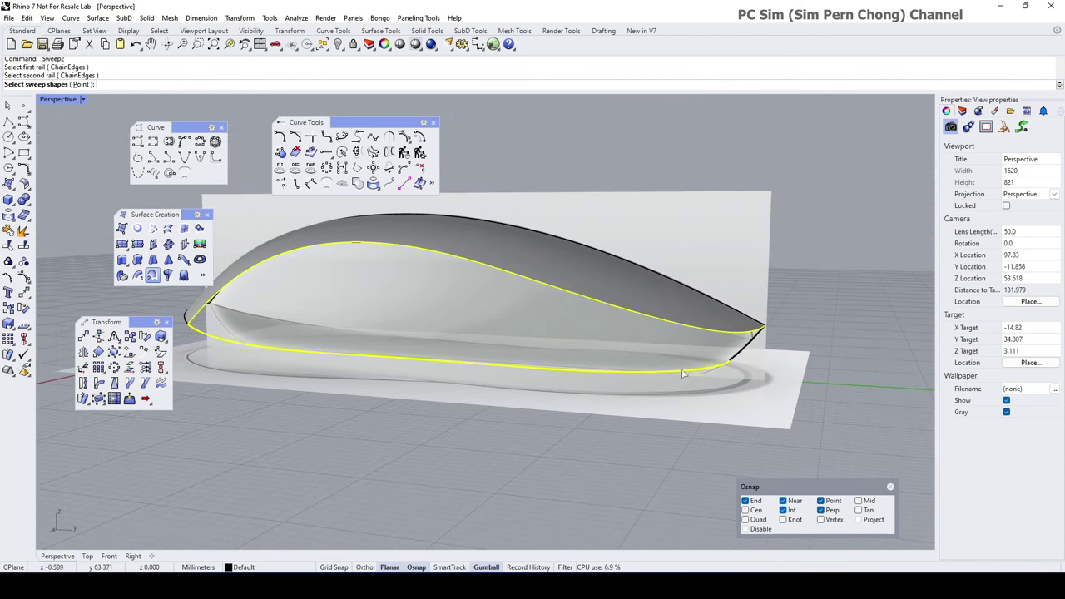
{"action": "left_click", "coordinate": [742, 355]}
{"action": "key", "text": "Return"}
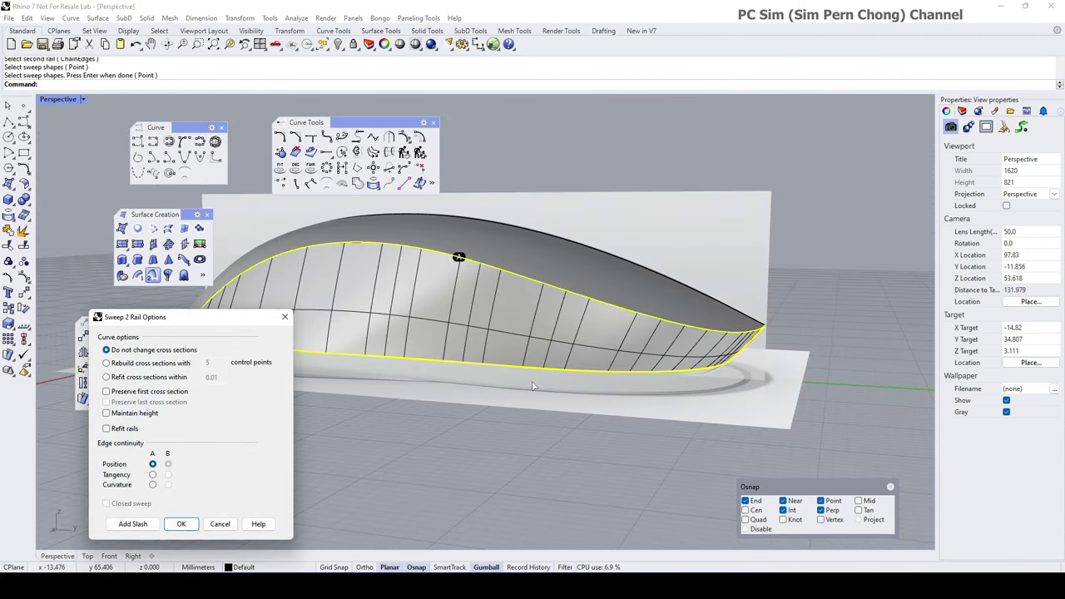
{"action": "right_click_drag", "start_coordinate": [535, 386], "coordinate": [601, 361]}
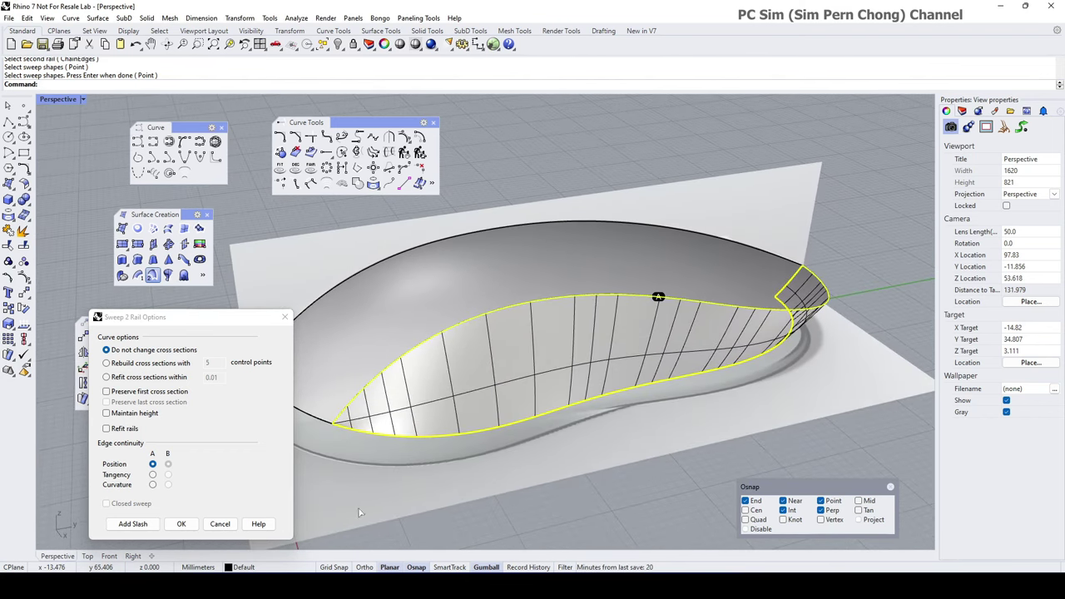
{"action": "left_click", "coordinate": [181, 523]}
{"action": "right_click_drag", "start_coordinate": [449, 432], "coordinate": [395, 441]}
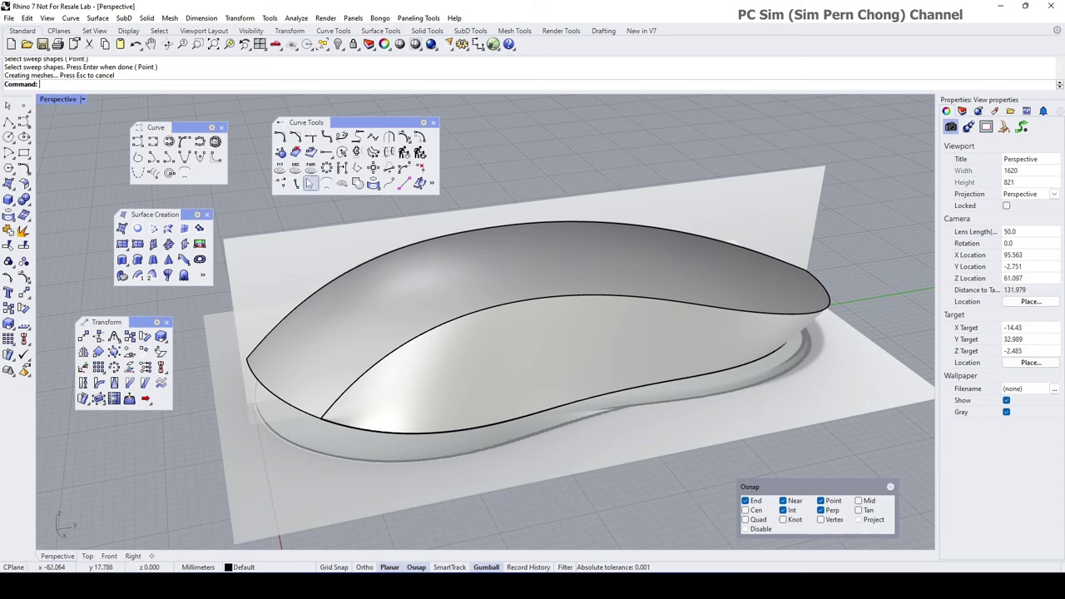
- Extract a V-direction isocurve across the front portion of the top surface
{"action": "left_click", "coordinate": [71, 18]}
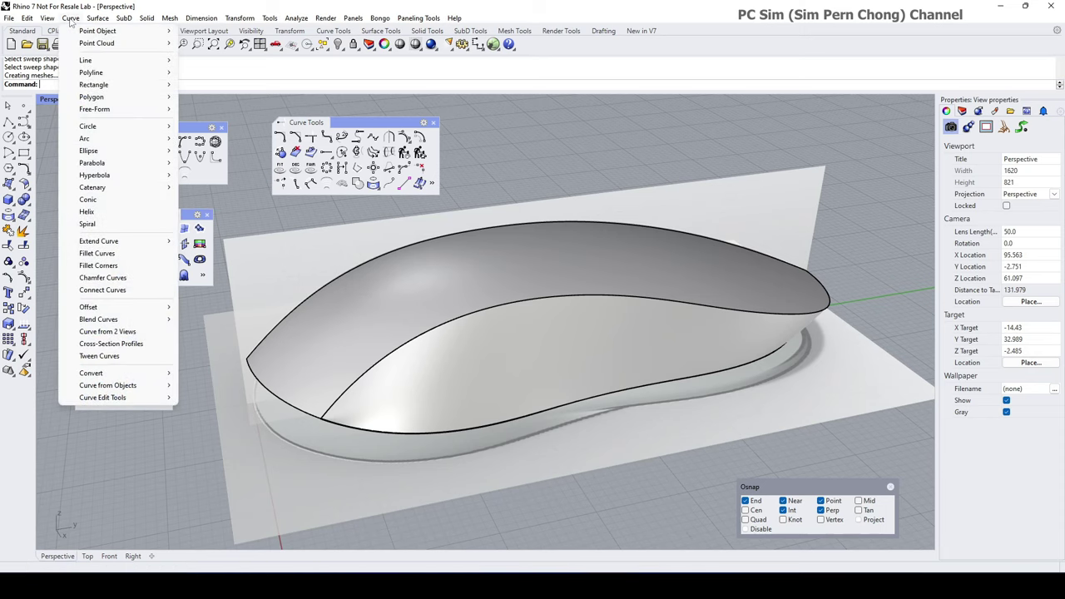
{"action": "mouse_move", "coordinate": [128, 387]}
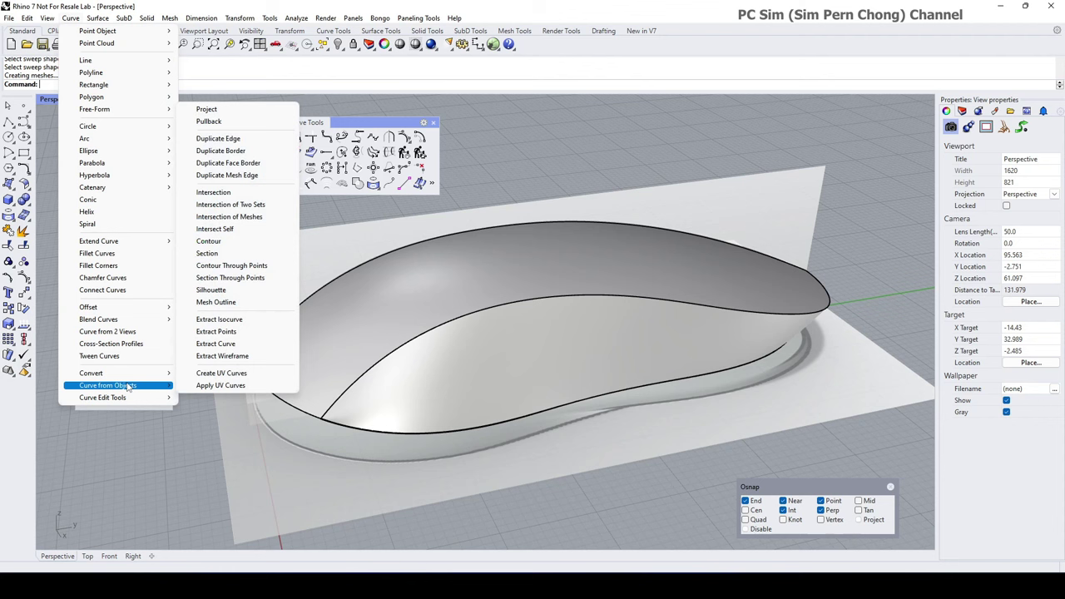
{"action": "left_click", "coordinate": [219, 320]}
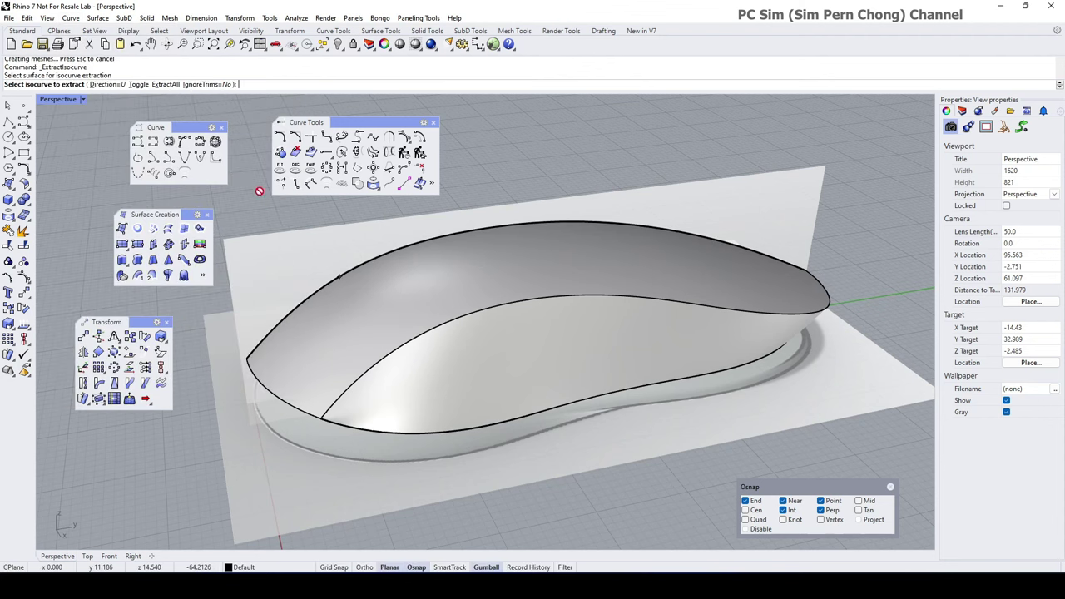
{"action": "left_click", "coordinate": [137, 84]}
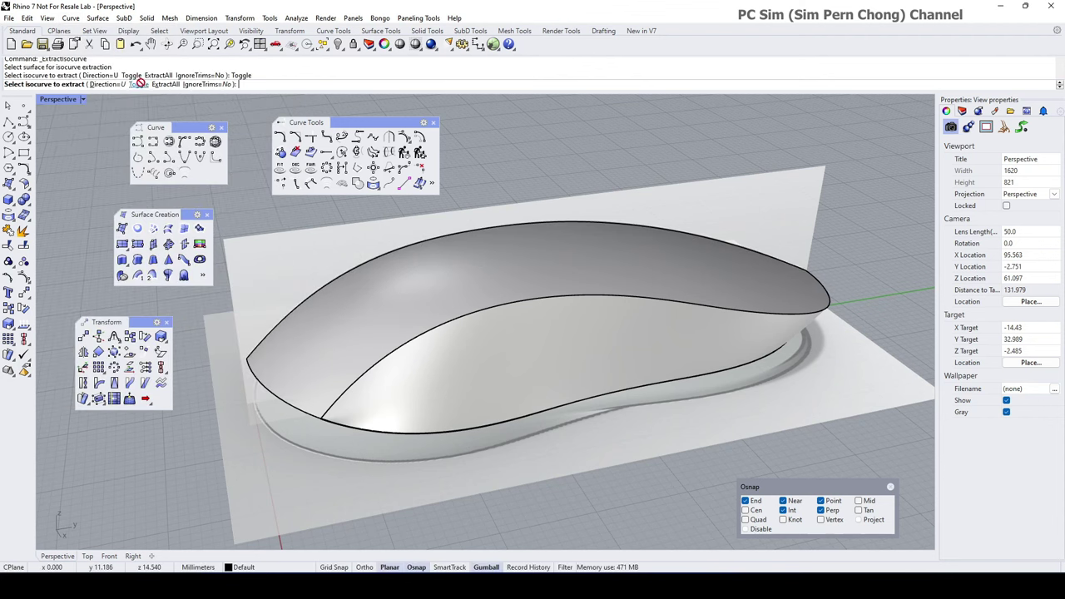
{"action": "right_click_drag", "start_coordinate": [416, 293], "coordinate": [409, 348]}
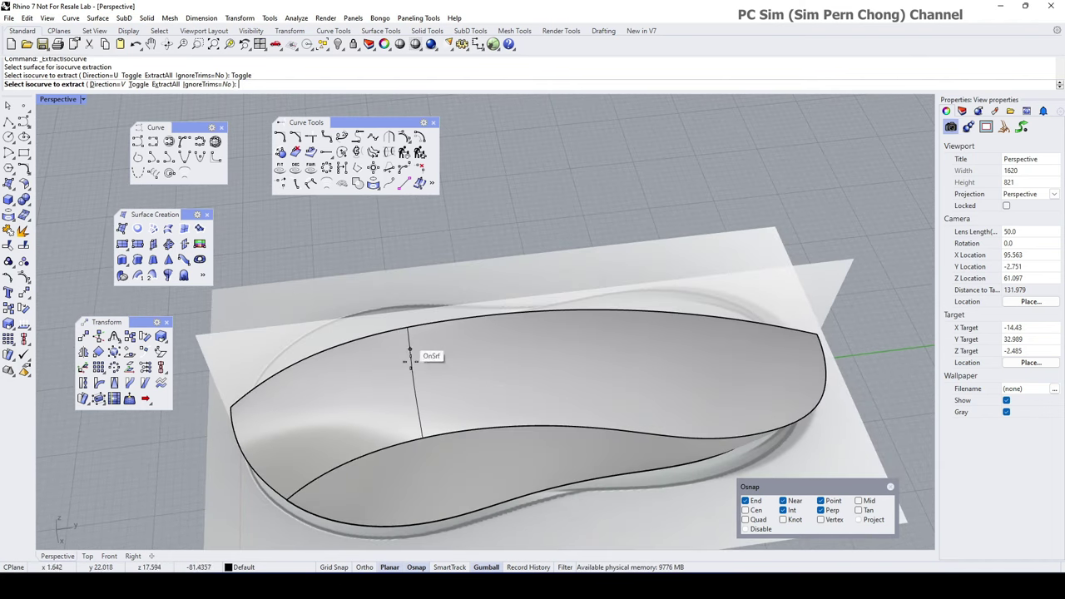
{"action": "left_click", "coordinate": [416, 403]}
{"action": "key", "text": "Return"}
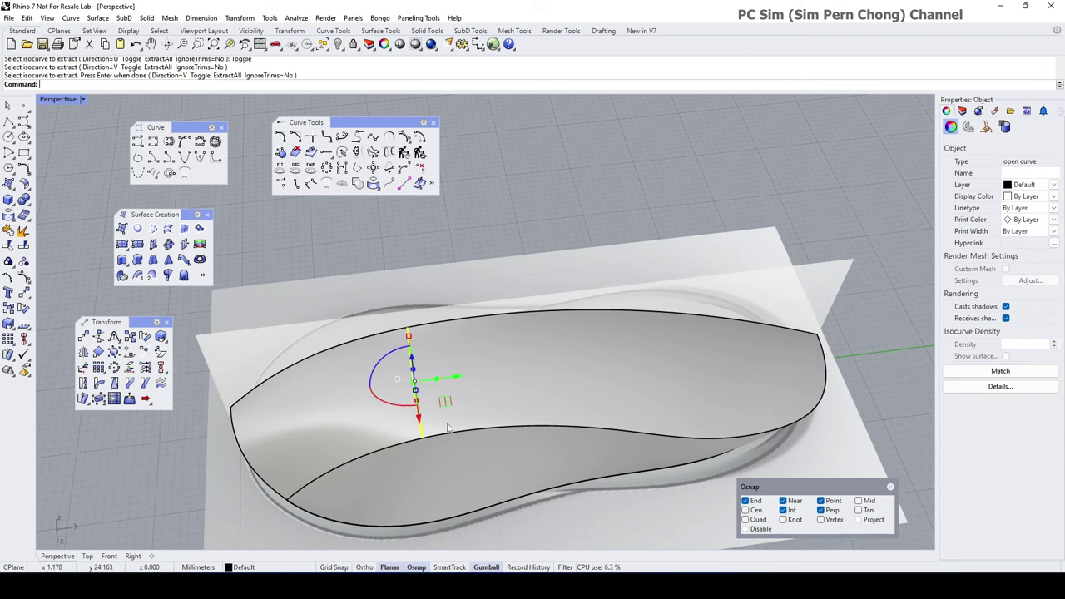
{"action": "right_click_drag", "start_coordinate": [416, 403], "coordinate": [475, 384]}
{"action": "key", "text": "Escape"}
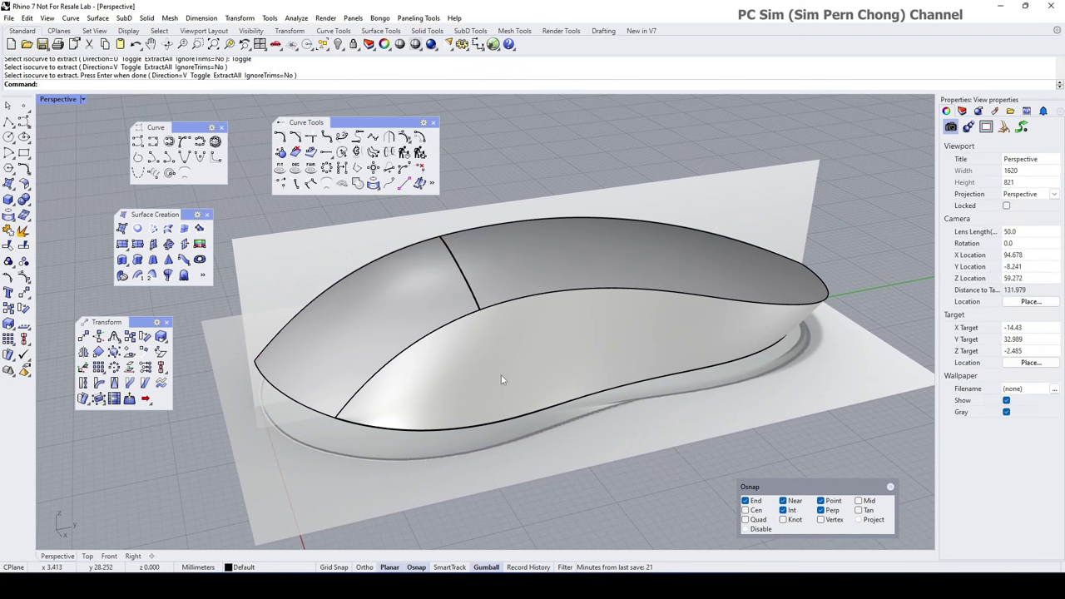
- Extract a V-direction isocurve from the swept side surface, starting at the lower end of the top surface's isocurve
{"action": "key", "text": "Return"}
{"action": "left_click", "coordinate": [518, 358]}
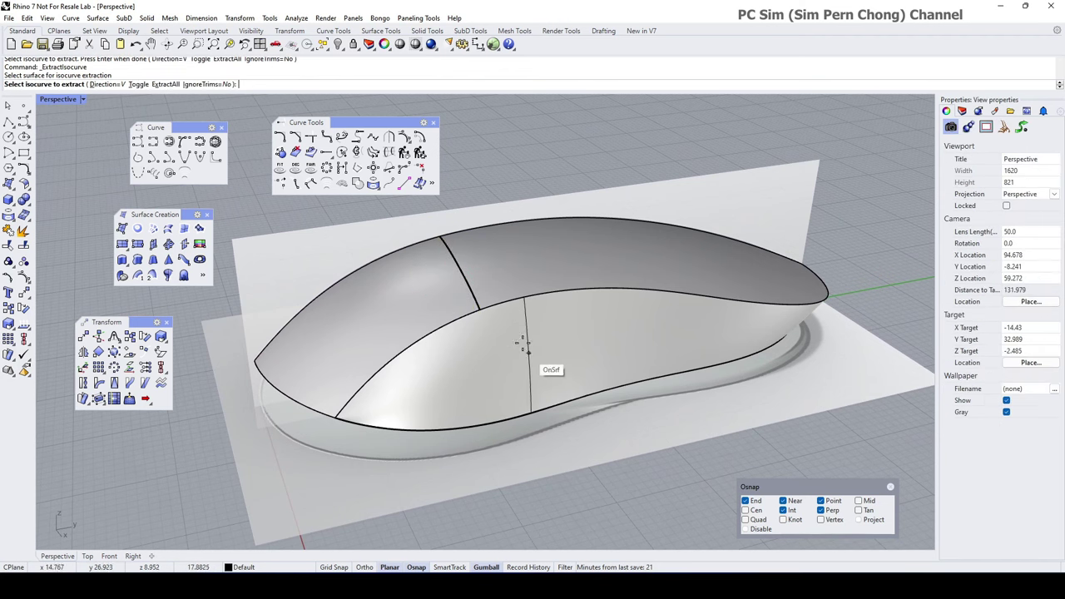
{"action": "left_click", "coordinate": [481, 315]}
{"action": "key", "text": "Return"}
- Delete the swept side surface, keeping the isocurve extracted from it
{"action": "right_click_drag", "start_coordinate": [485, 324], "coordinate": [568, 339]}
{"action": "scroll", "coordinate": [653, 274], "scroll_direction": "up", "scroll_amount": 6}
{"action": "right_click_drag", "start_coordinate": [654, 276], "coordinate": [639, 322]}
{"action": "key", "text": "Escape"}
{"action": "left_click", "coordinate": [701, 297]}
{"action": "key", "text": "Delete"}
- Match the side isocurve's upper end to the top isocurve with Tangency continuity, preserving the other end's position
{"action": "left_click", "coordinate": [604, 278]}
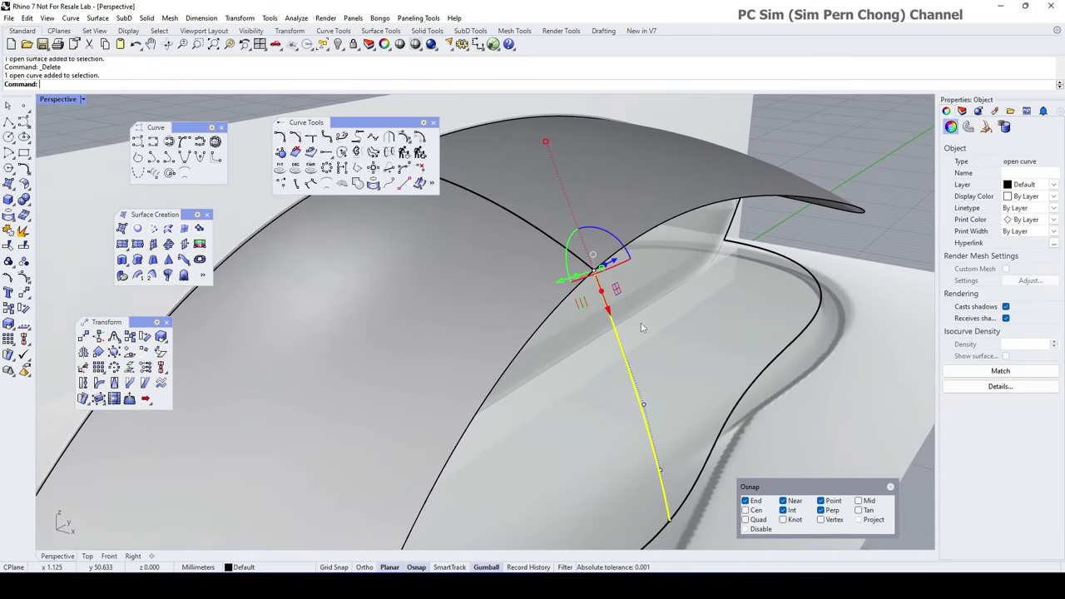
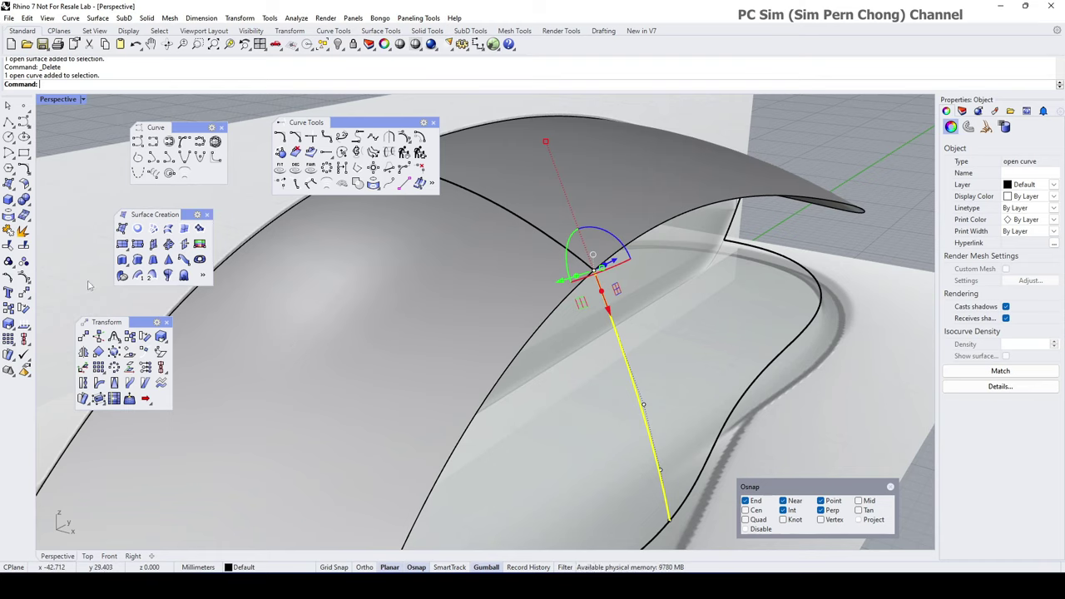
{"action": "left_click", "coordinate": [373, 138]}
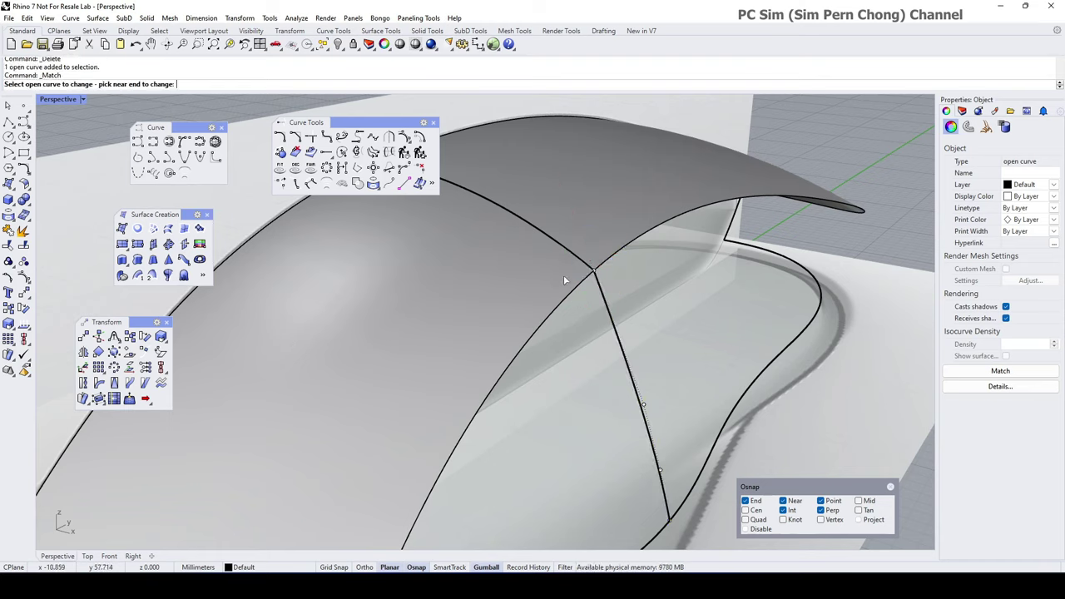
{"action": "left_click", "coordinate": [600, 291]}
{"action": "left_click", "coordinate": [587, 268]}
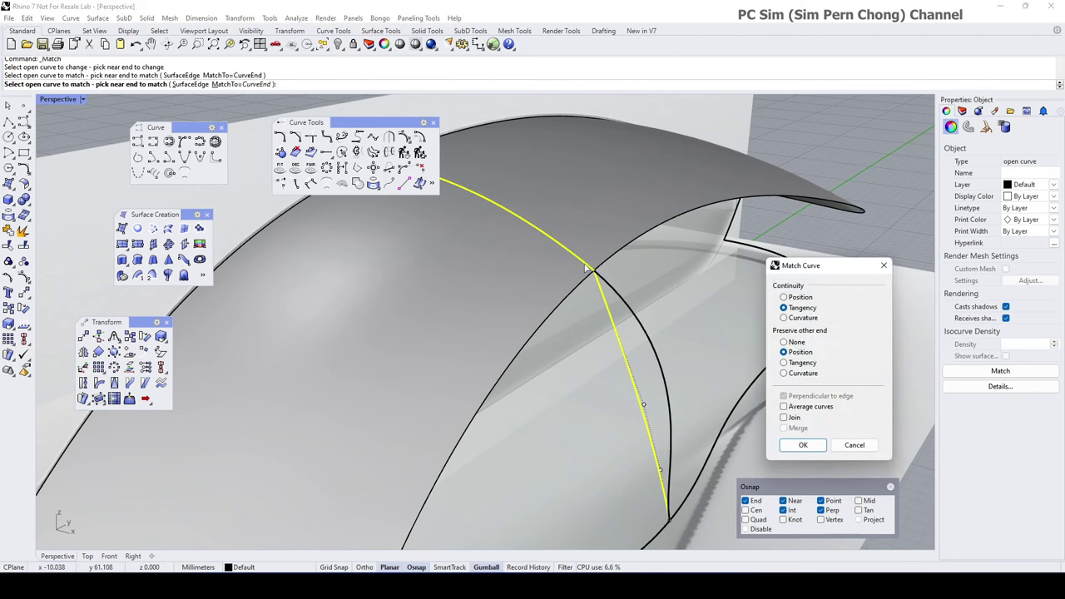
{"action": "right_click_drag", "start_coordinate": [678, 345], "coordinate": [639, 332]}
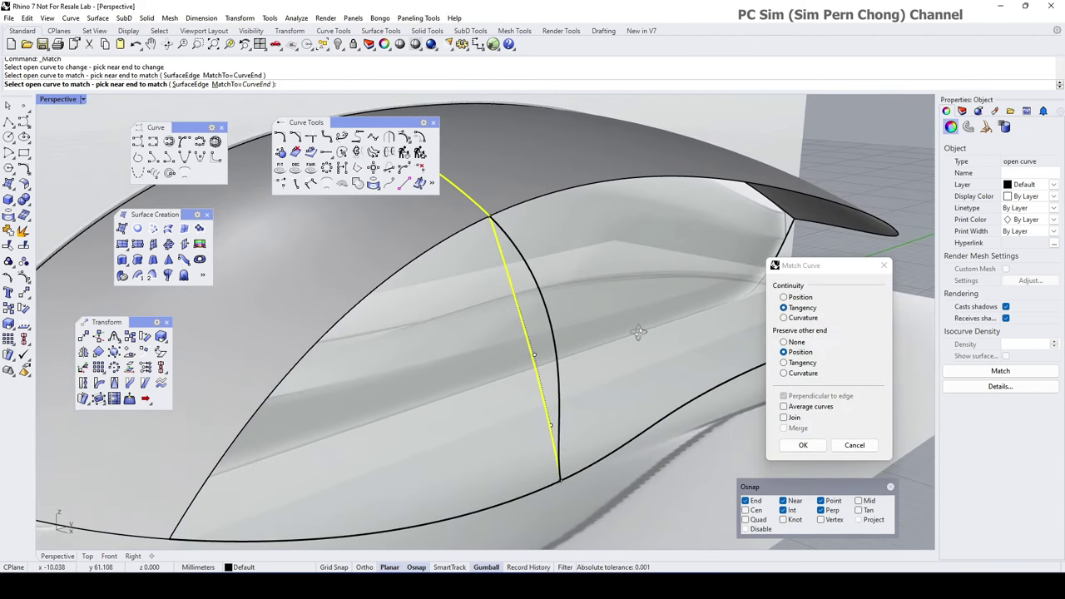
{"action": "left_click", "coordinate": [803, 445]}
- Draw a guide polyline from the side curve's second control point through its upper end to a point above the top surface
{"action": "right_click_drag", "start_coordinate": [678, 370], "coordinate": [650, 361]}
{"action": "scroll", "coordinate": [690, 366], "scroll_direction": "down", "scroll_amount": 2}
{"action": "scroll", "coordinate": [651, 361], "scroll_direction": "up", "scroll_amount": 1}
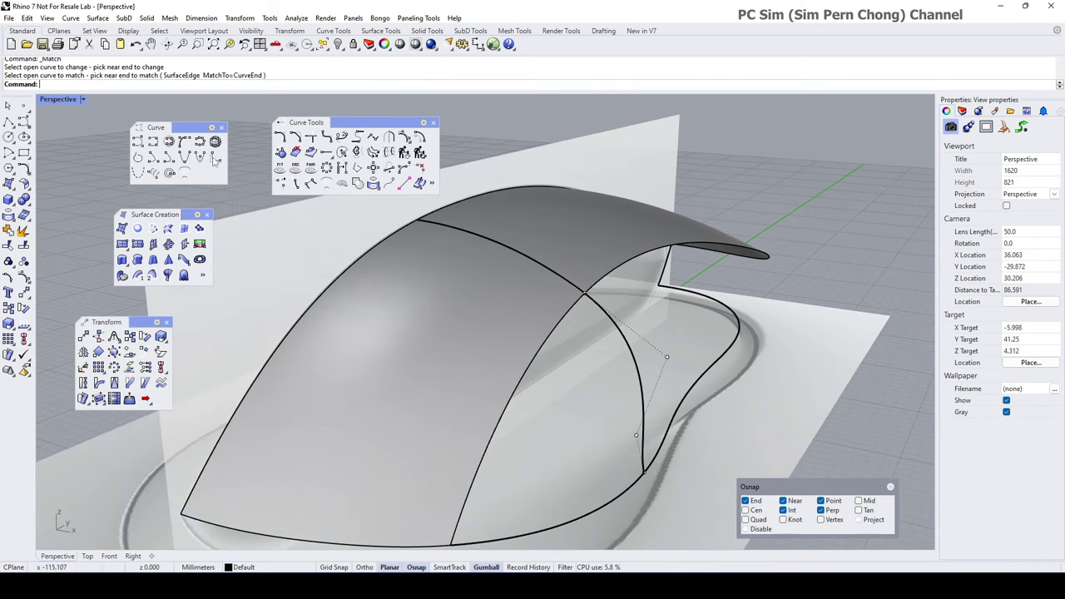
{"action": "left_click", "coordinate": [8, 122]}
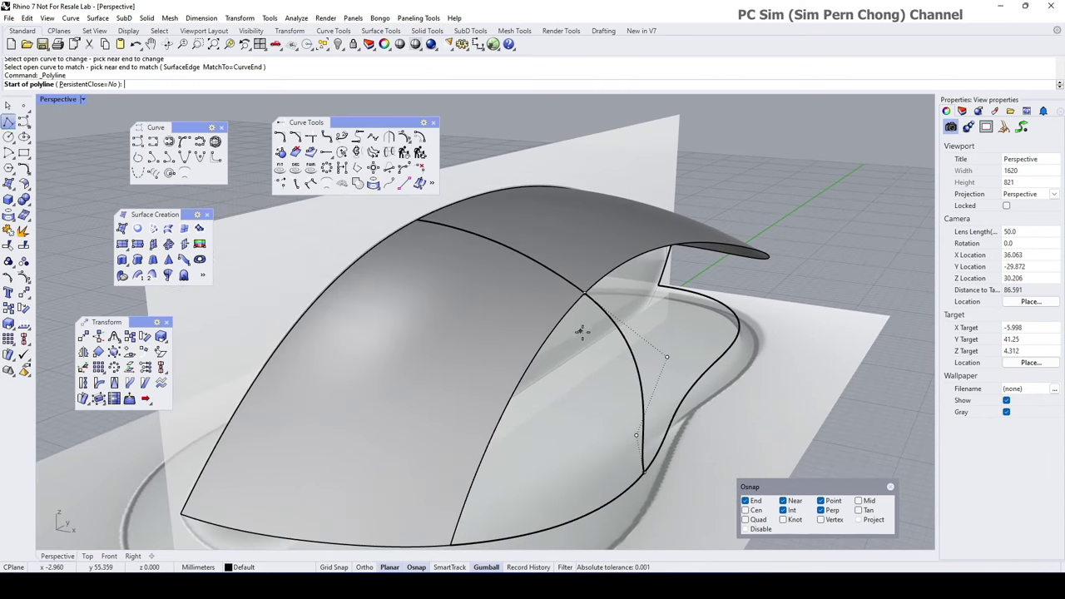
{"action": "left_click", "coordinate": [666, 357]}
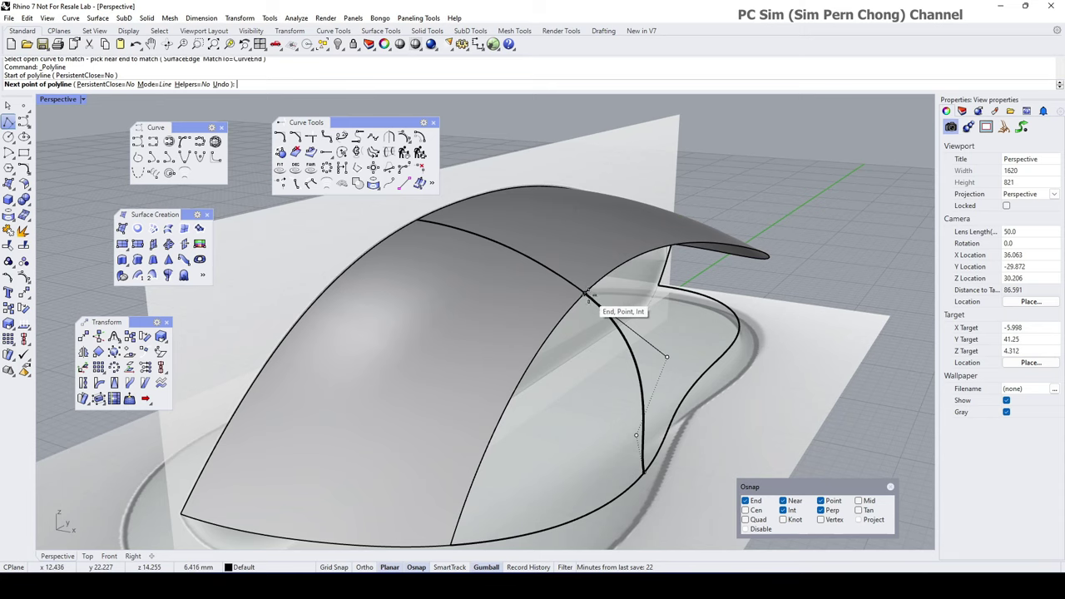
{"action": "left_click", "coordinate": [586, 292]}
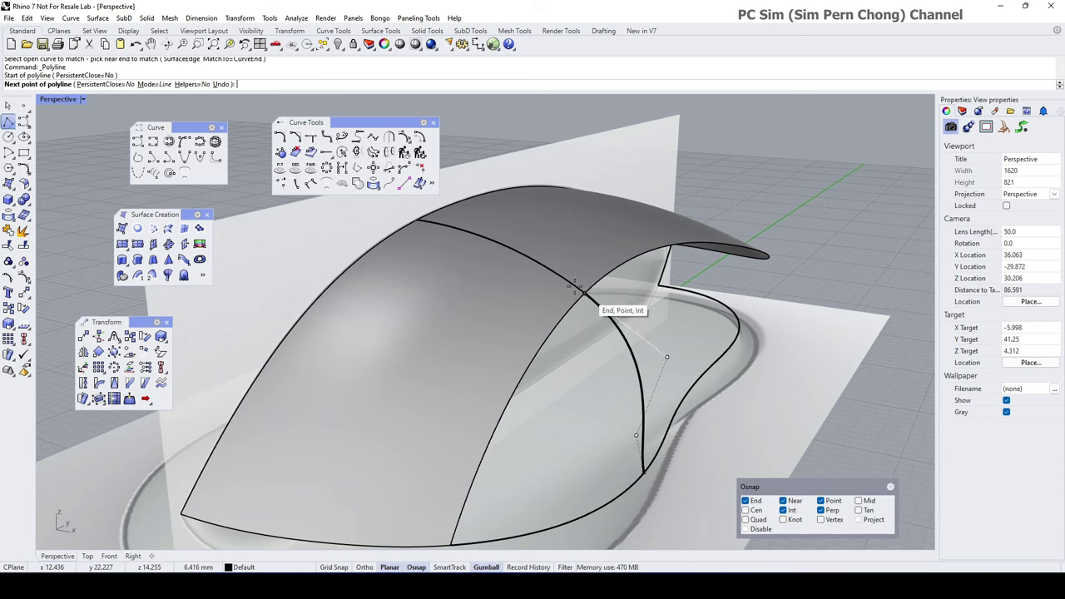
{"action": "left_click", "coordinate": [497, 222]}
{"action": "key", "text": "Return"}
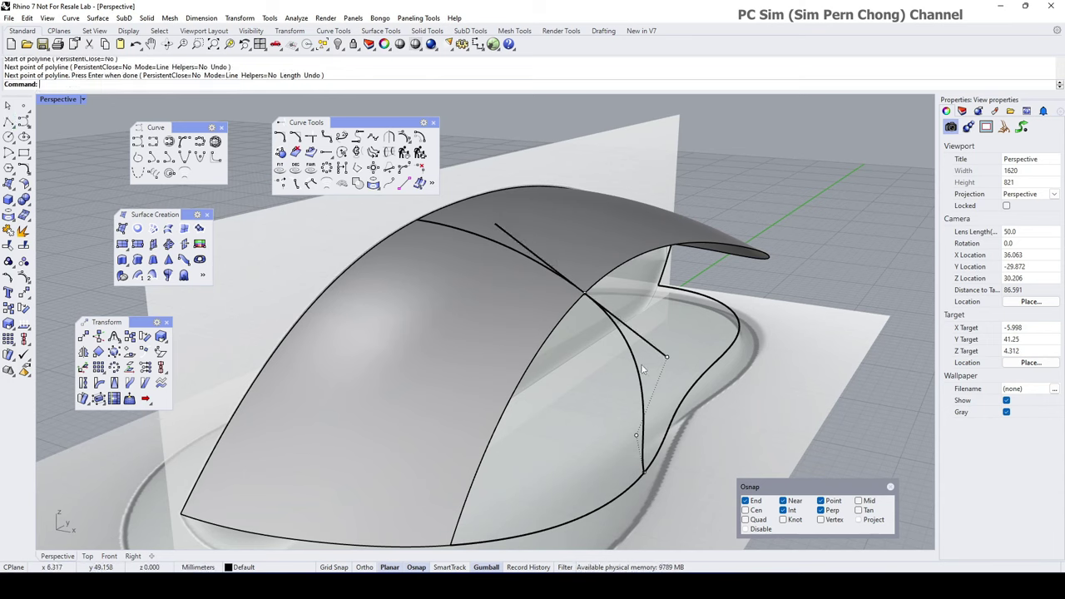
- Move the side curve's second control point along the guide line, closer to the curve's upper end
{"action": "left_click", "coordinate": [666, 359]}
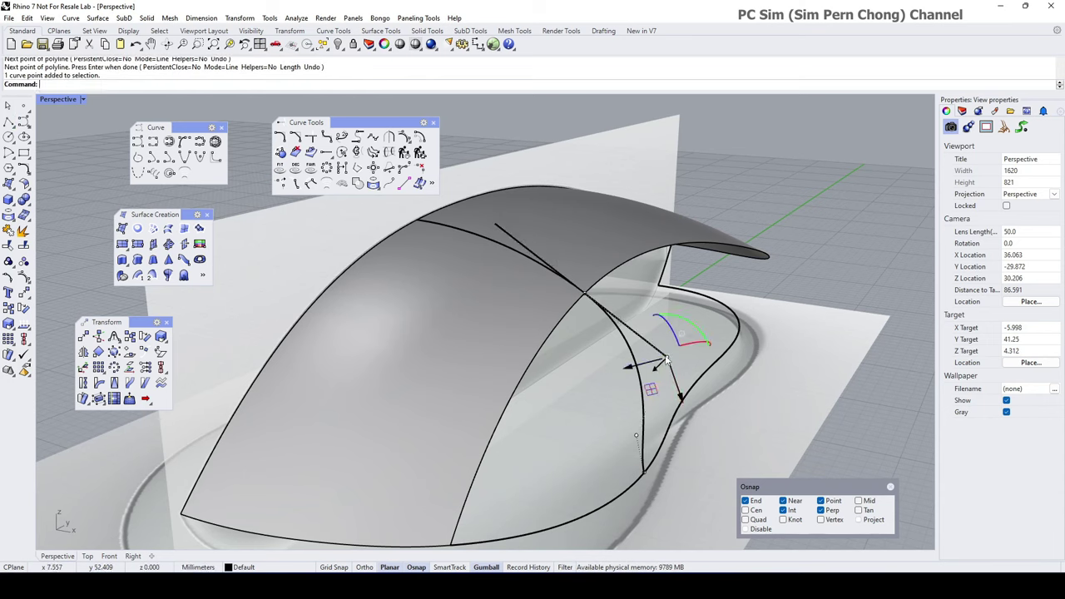
{"action": "left_click_drag", "start_coordinate": [666, 360], "coordinate": [641, 340]}
{"action": "right_click_drag", "start_coordinate": [641, 341], "coordinate": [623, 359]}
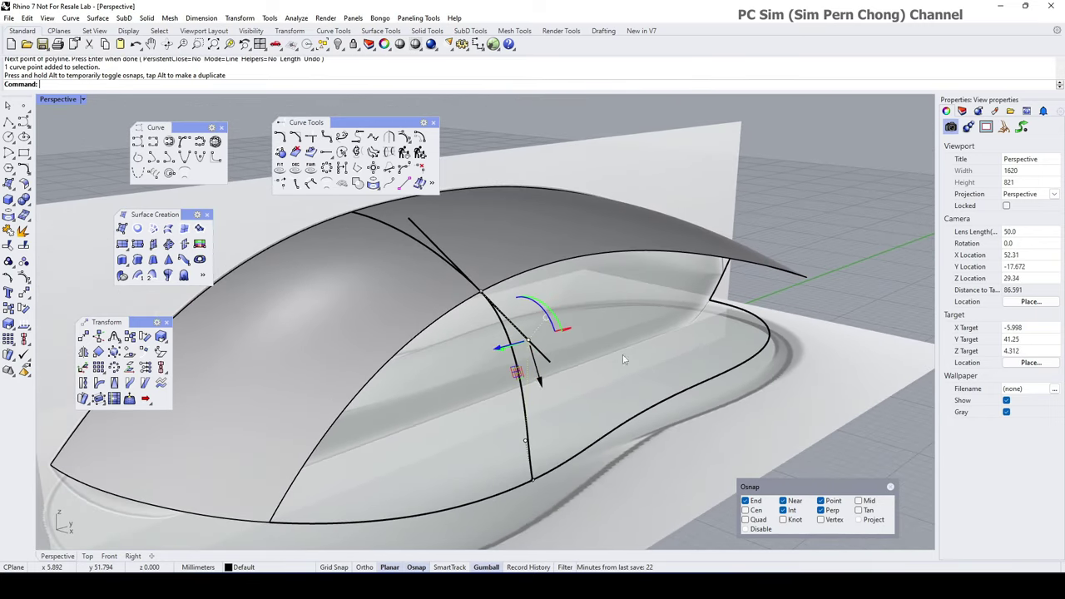
{"action": "scroll", "coordinate": [623, 359], "scroll_direction": "up", "scroll_amount": 4}
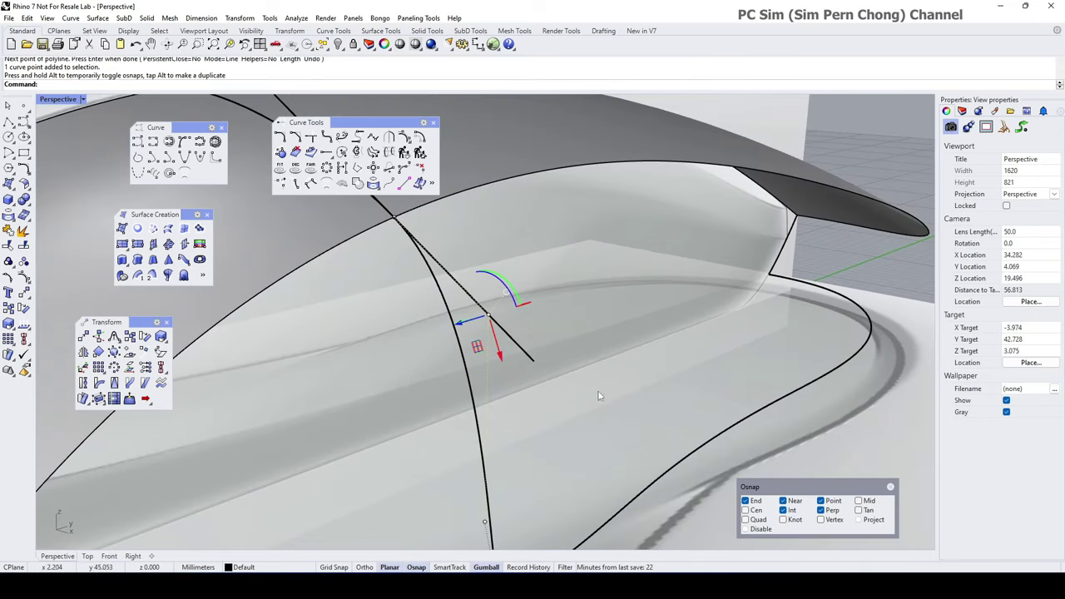
{"action": "left_click", "coordinate": [753, 500]}
{"action": "scroll", "coordinate": [626, 372], "scroll_direction": "up", "scroll_amount": 3}
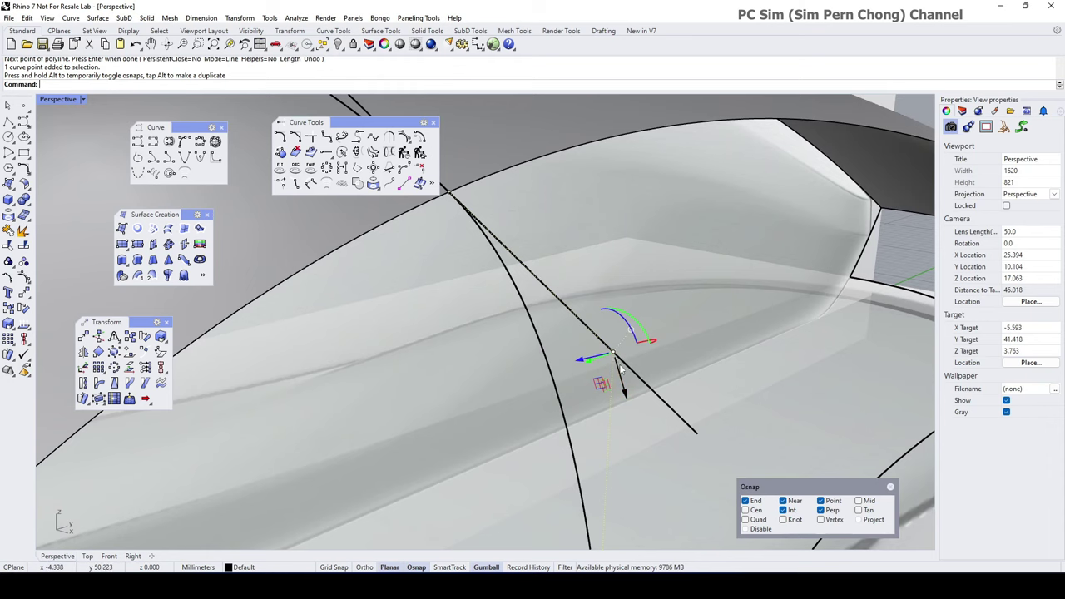
- Nudge the side curve's second control point slightly farther up the guide line toward the curve's upper end
{"action": "left_click_drag", "start_coordinate": [613, 356], "coordinate": [604, 344]}
{"action": "scroll", "coordinate": [613, 364], "scroll_direction": "down", "scroll_amount": 6}
{"action": "right_click_drag", "start_coordinate": [612, 366], "coordinate": [575, 368]}
{"action": "left_click", "coordinate": [643, 364]}
{"action": "scroll", "coordinate": [620, 397], "scroll_direction": "down", "scroll_amount": 4}
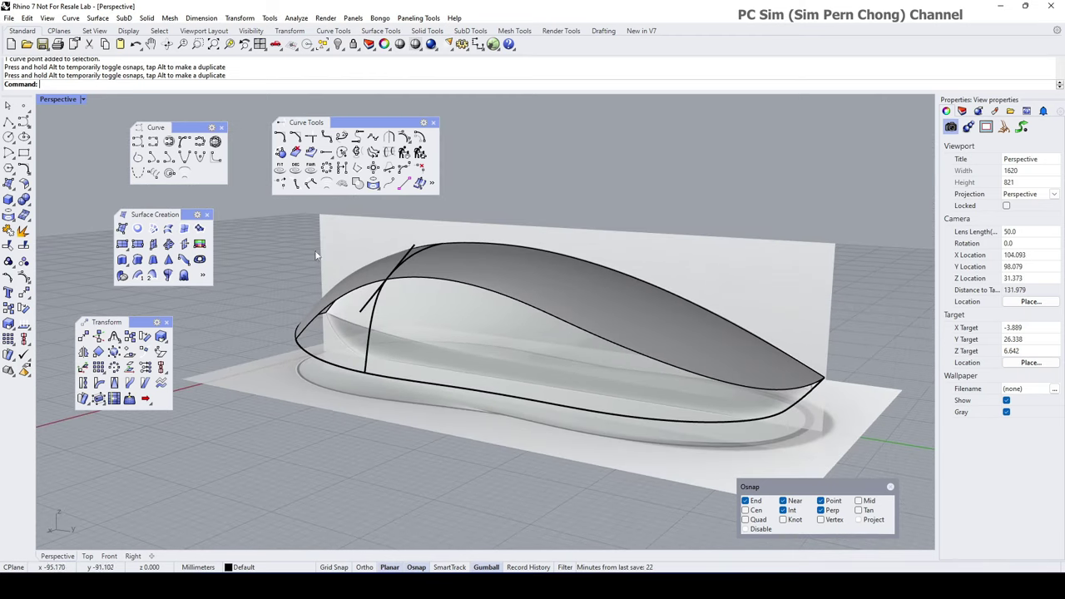
- Place a point where the upper and lower side rails meet and sweep the two-rail side surface through the end curve, side curve and point
{"action": "left_click", "coordinate": [25, 121]}
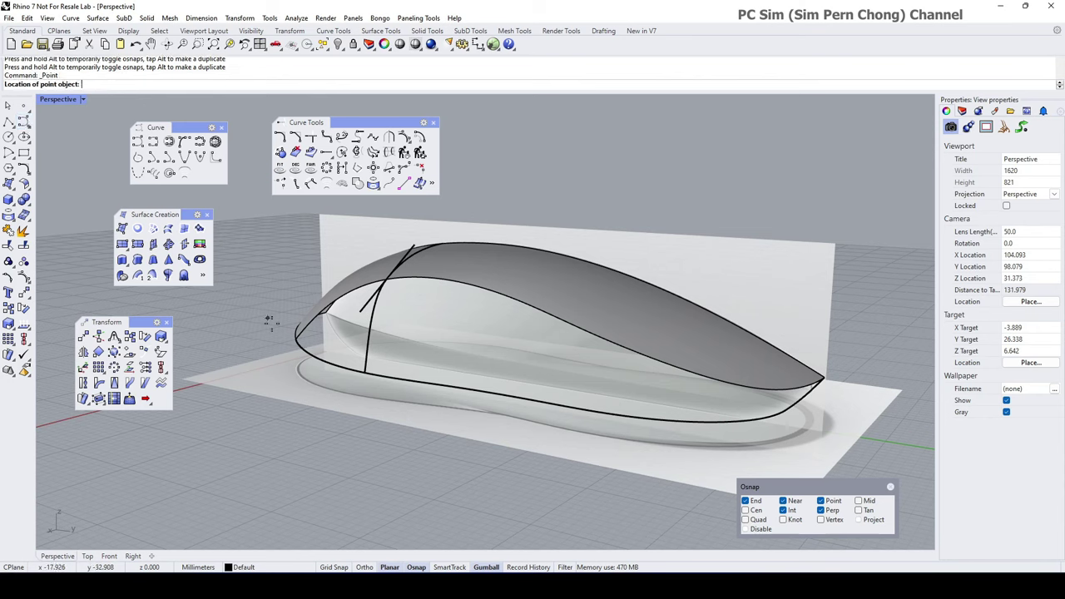
{"action": "left_click", "coordinate": [296, 340]}
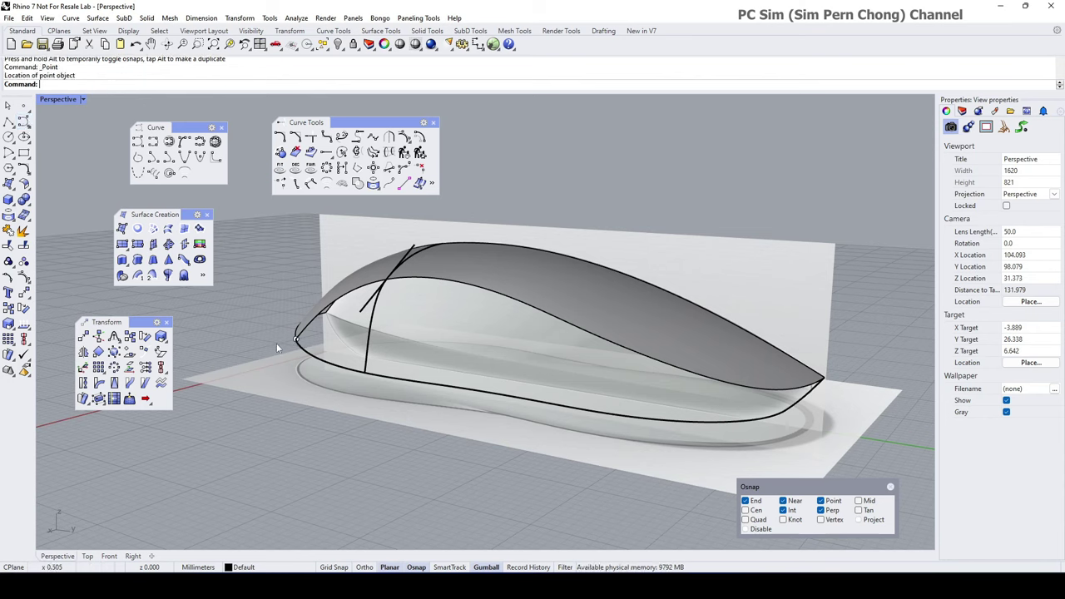
{"action": "left_click", "coordinate": [152, 276]}
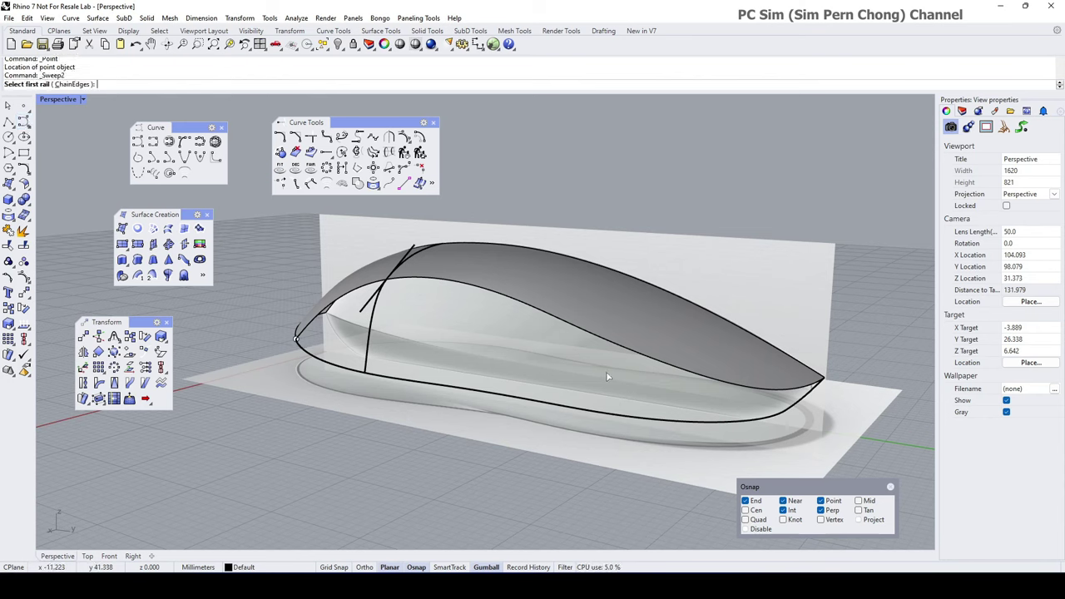
{"action": "left_click", "coordinate": [642, 360]}
{"action": "left_click", "coordinate": [647, 421]}
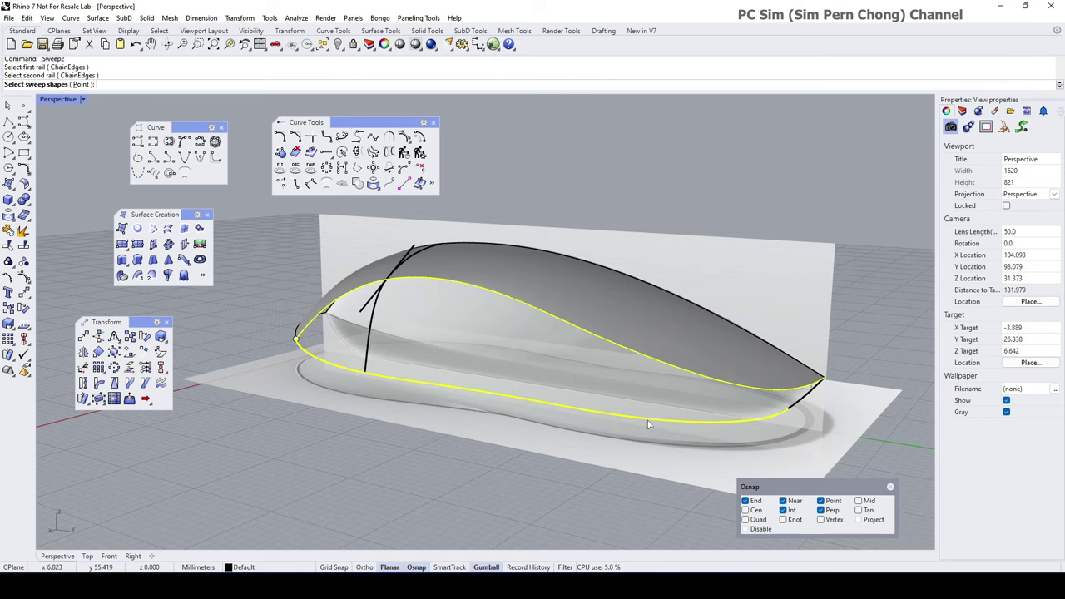
{"action": "left_click", "coordinate": [794, 408]}
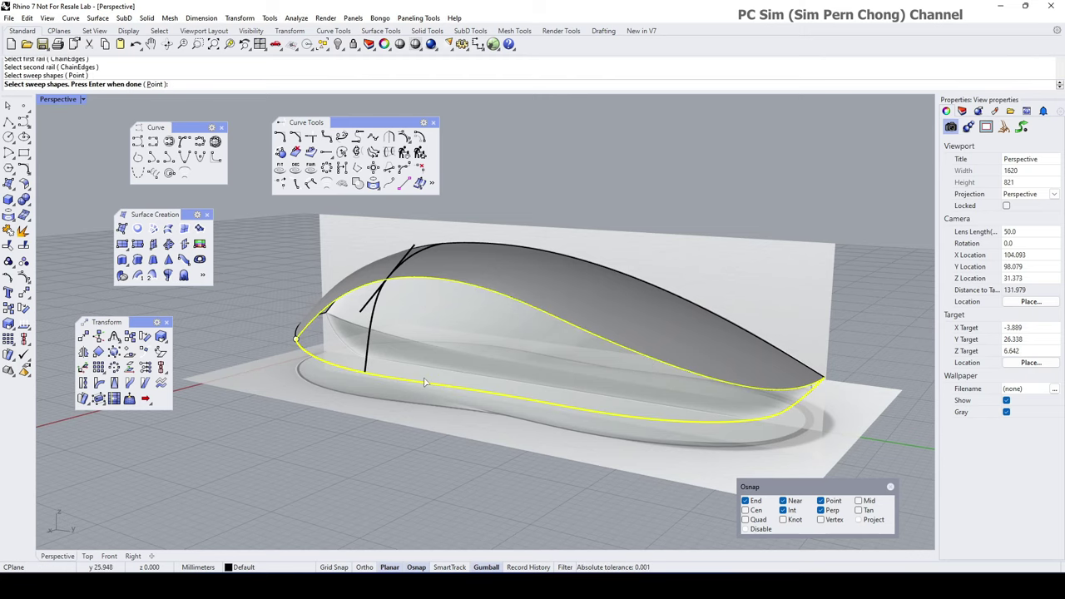
{"action": "left_click", "coordinate": [368, 365]}
{"action": "right_click_drag", "start_coordinate": [371, 366], "coordinate": [536, 391]}
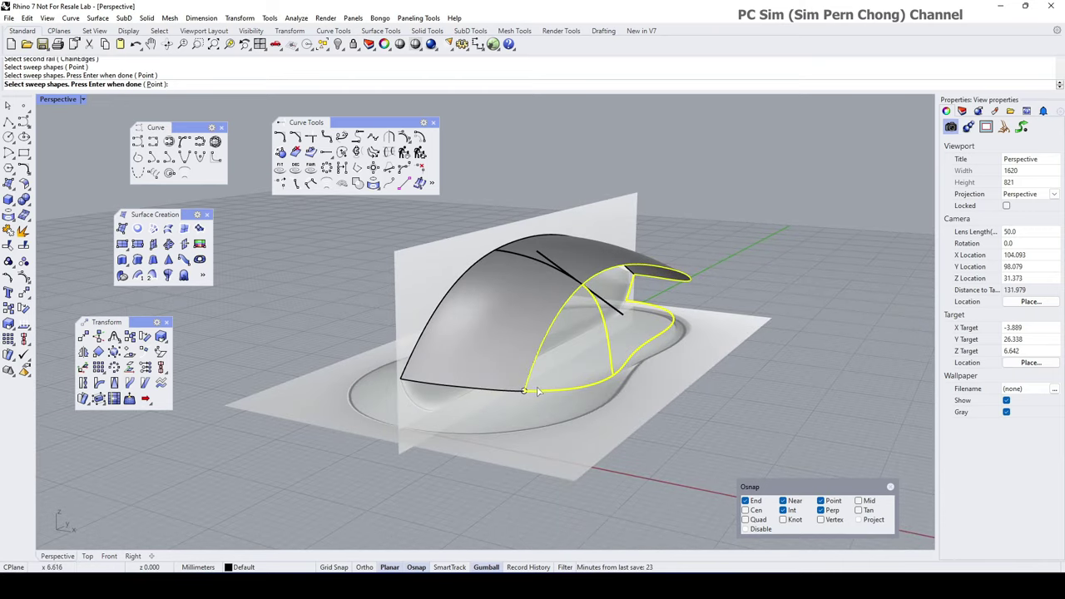
{"action": "key", "text": "Return"}
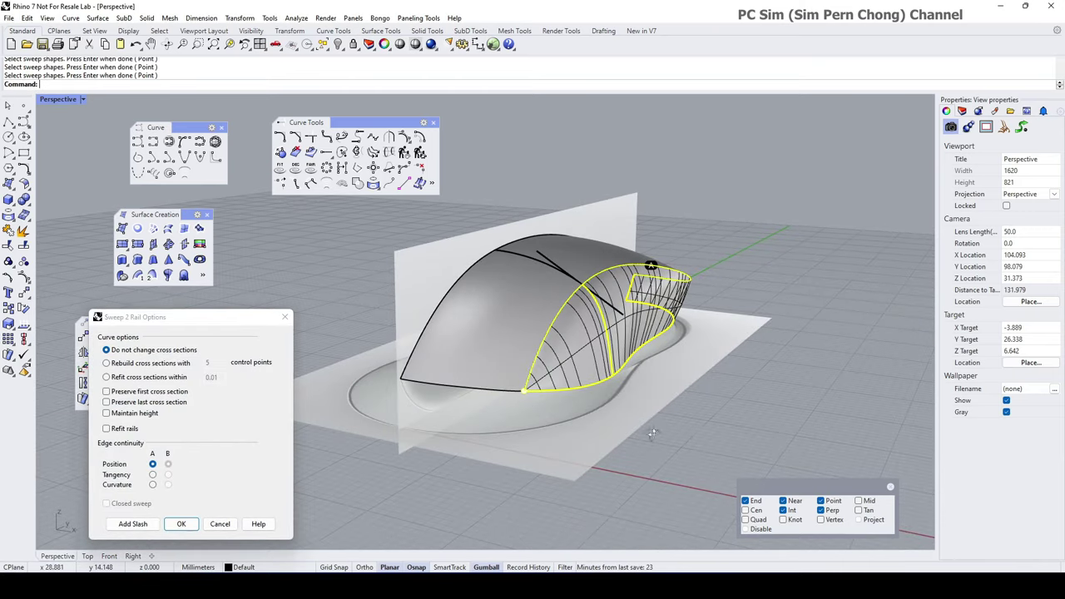
{"action": "right_click_drag", "start_coordinate": [683, 433], "coordinate": [588, 401]}
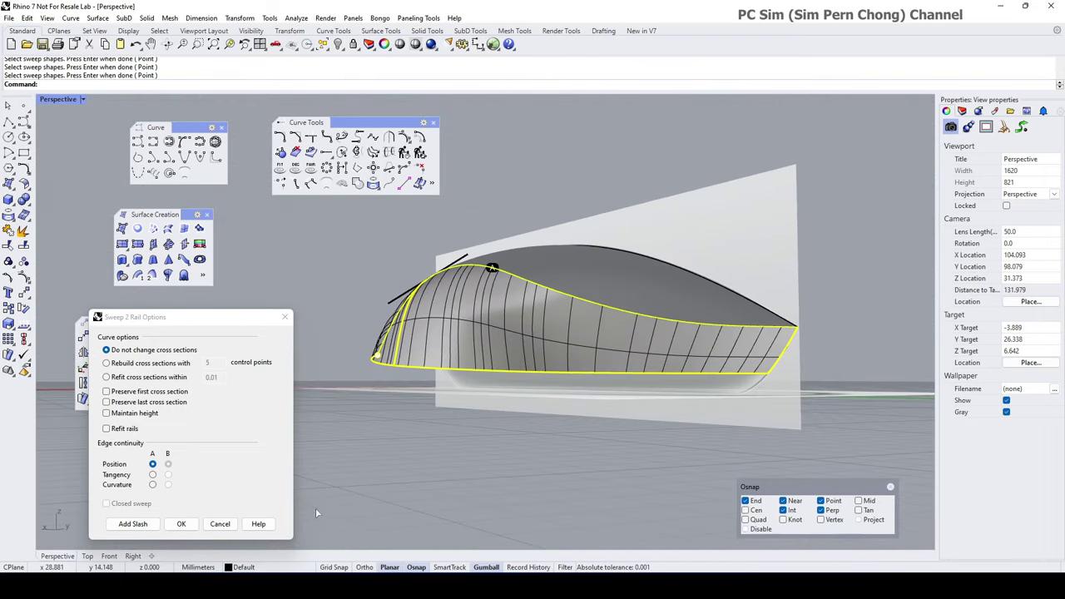
{"action": "left_click", "coordinate": [191, 524]}
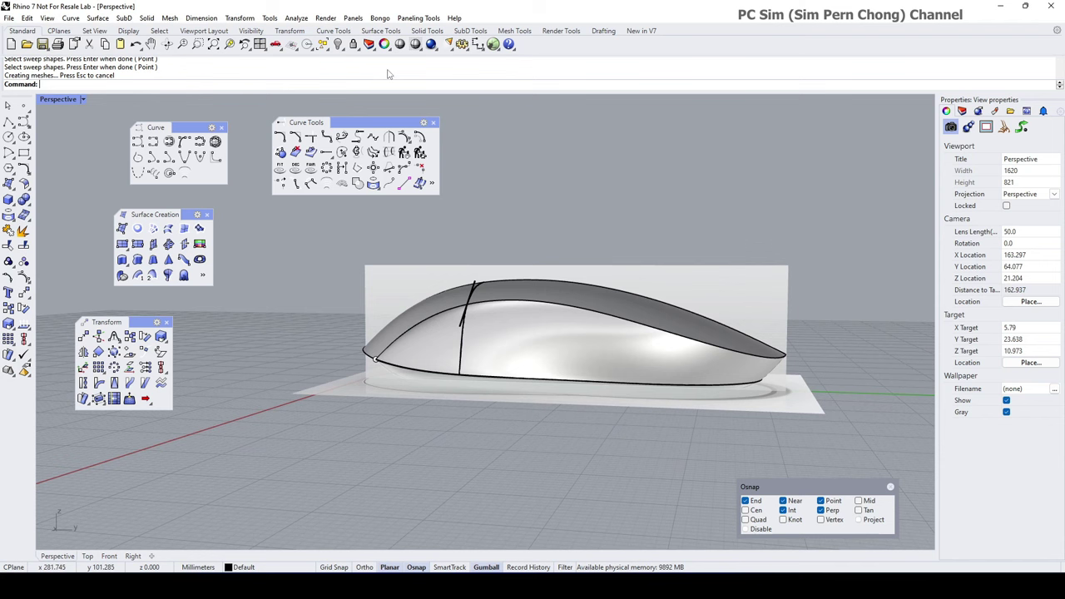
- Show all hidden objects and draw a circle around the upper side curve, centred on its end at the humped side of the mouse
{"action": "right_click", "coordinate": [337, 44]}
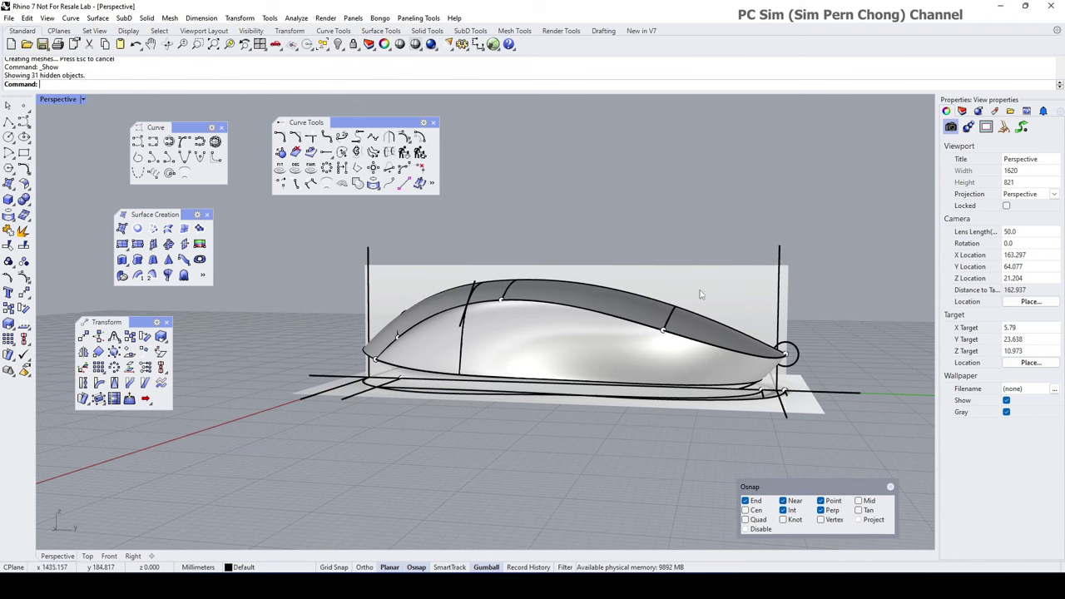
{"action": "right_click_drag", "start_coordinate": [522, 348], "coordinate": [496, 356]}
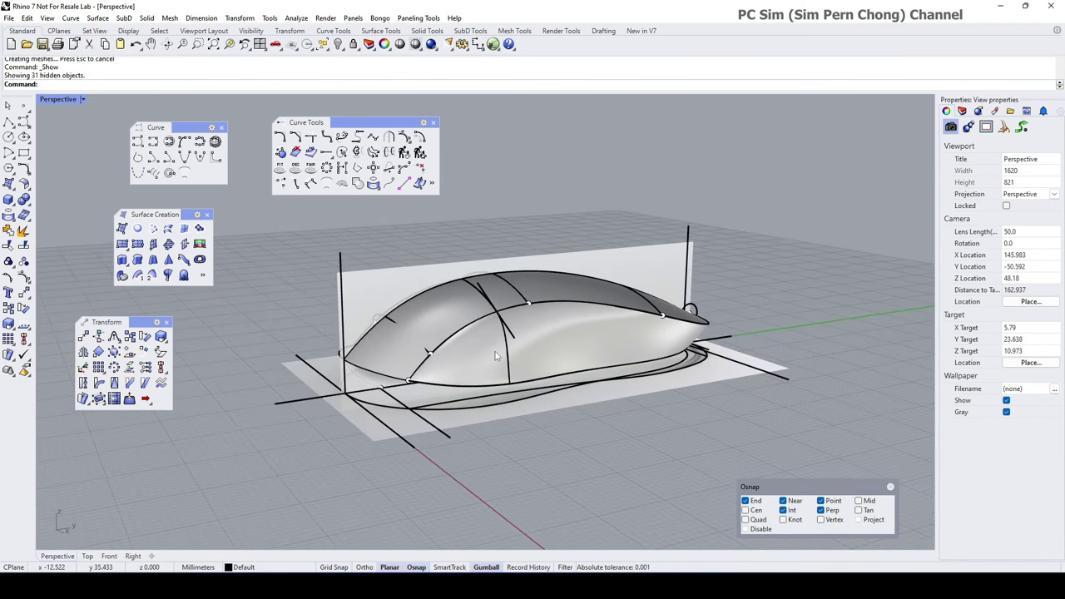
{"action": "left_click", "coordinate": [9, 140]}
{"action": "left_click_drag", "start_coordinate": [42, 134], "coordinate": [75, 172]}
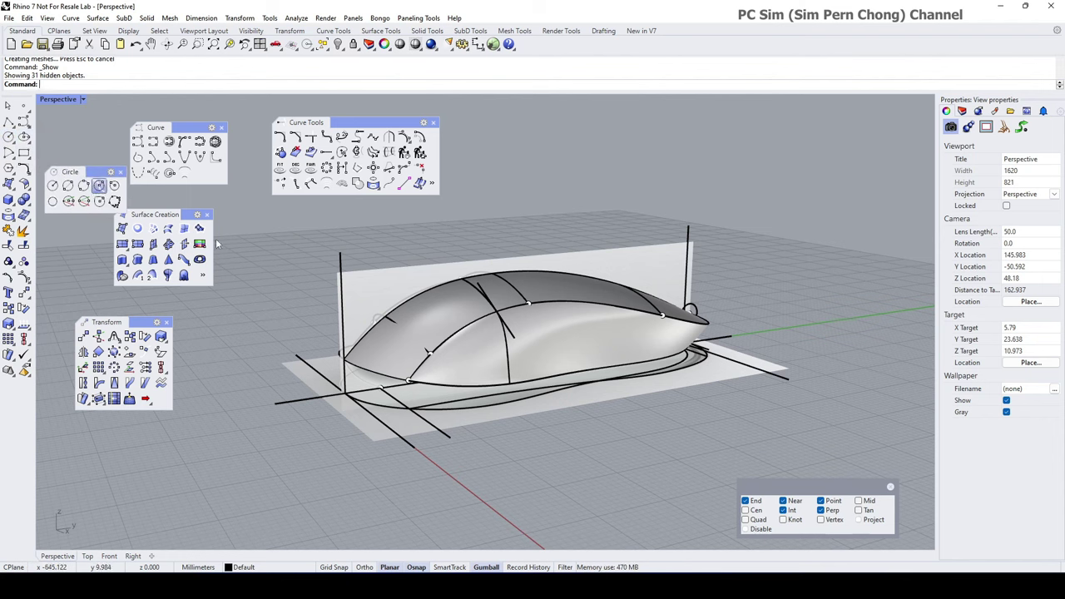
{"action": "left_click", "coordinate": [99, 186]}
{"action": "left_click", "coordinate": [461, 331]}
{"action": "left_click", "coordinate": [487, 361]}
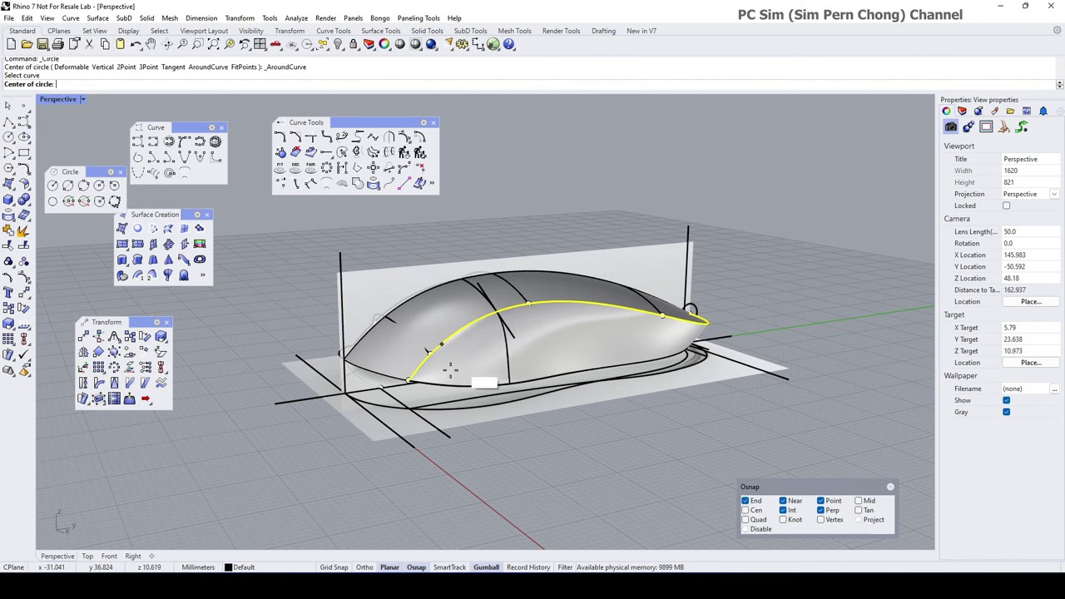
{"action": "scroll", "coordinate": [408, 381], "scroll_direction": "up", "scroll_amount": 5}
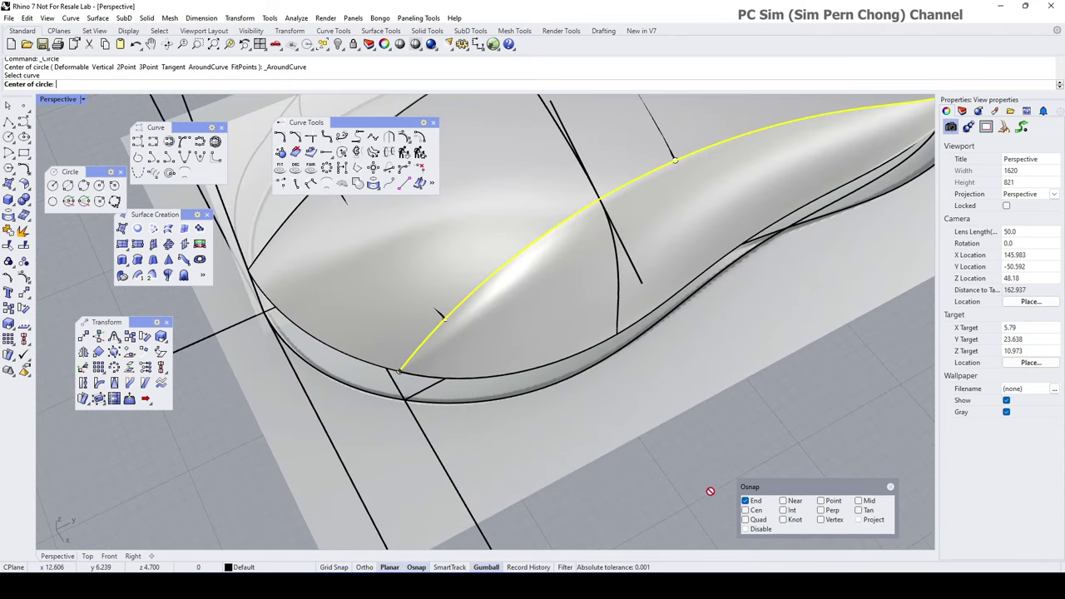
{"action": "left_click", "coordinate": [400, 373]}
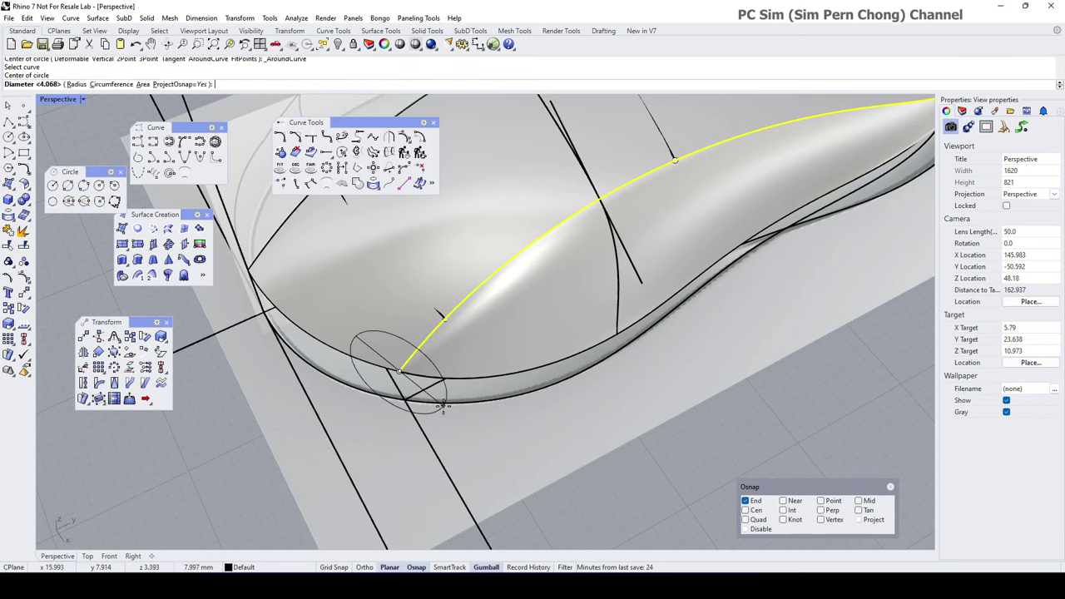
{"action": "right_click_drag", "start_coordinate": [448, 402], "coordinate": [429, 379]}
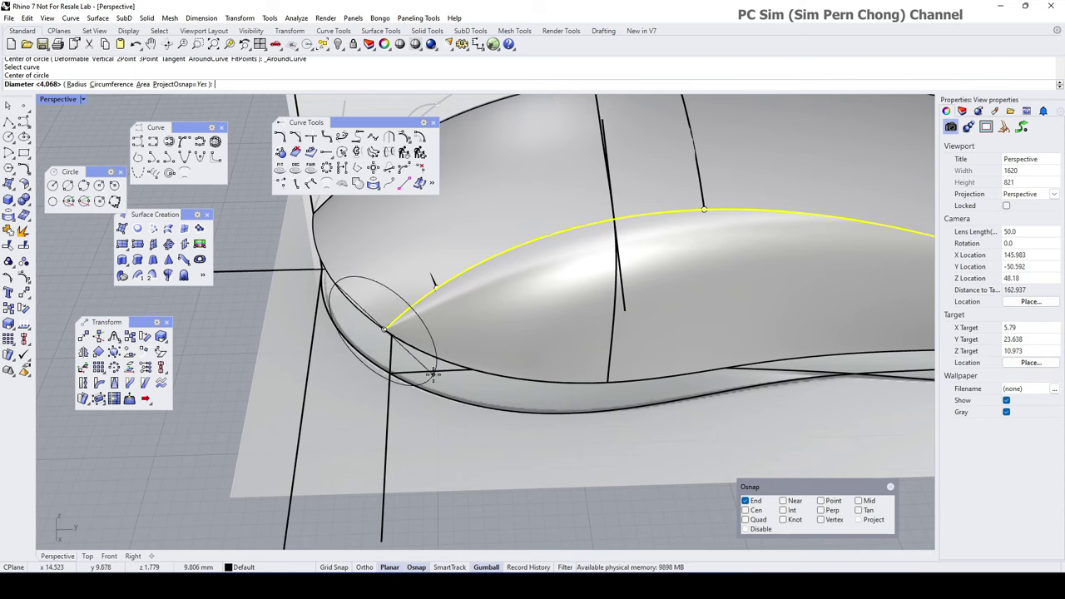
{"action": "left_click", "coordinate": [431, 373]}
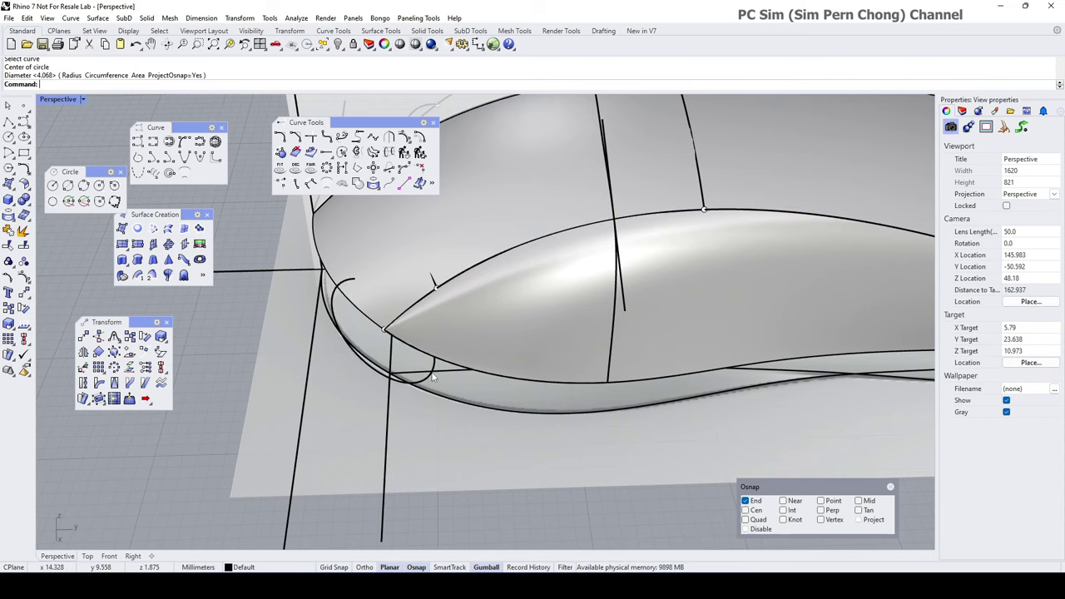
- Examine the upper side curve running between the new large circle and the small circle at its other end
{"action": "right_click_drag", "start_coordinate": [437, 378], "coordinate": [535, 381]}
{"action": "scroll", "coordinate": [535, 381], "scroll_direction": "down", "scroll_amount": 4}
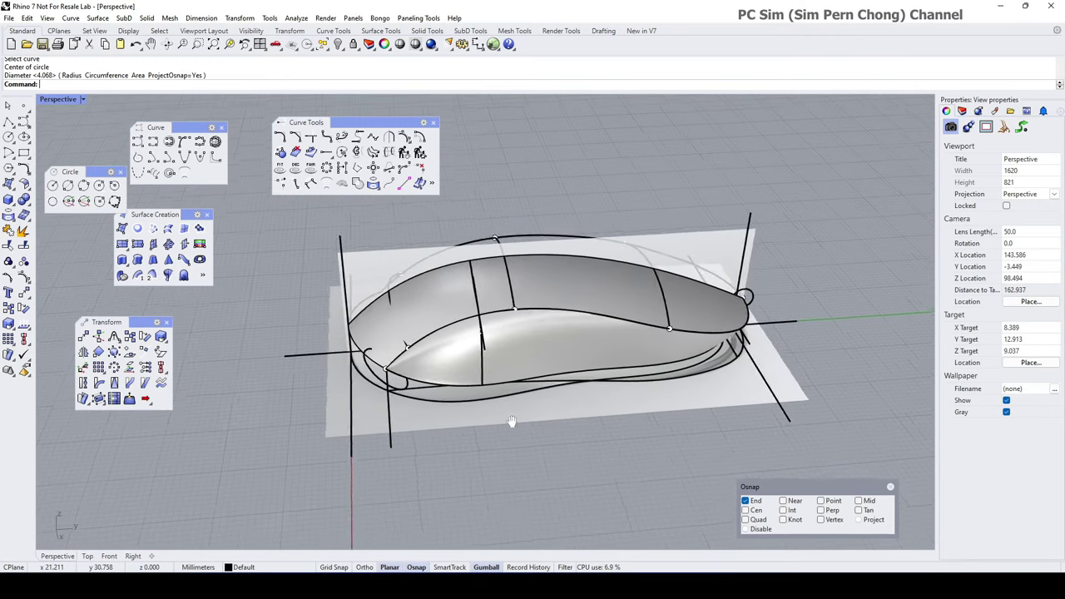
{"action": "right_click_drag", "start_coordinate": [510, 422], "coordinate": [538, 396]}
{"action": "scroll", "coordinate": [549, 370], "scroll_direction": "up", "scroll_amount": 2}
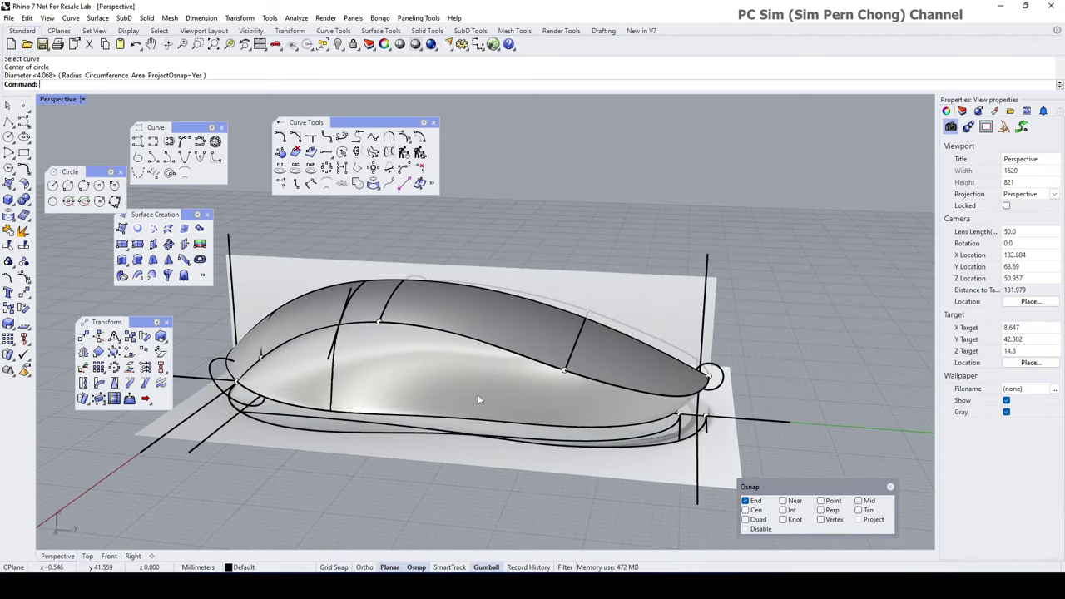
{"action": "left_click", "coordinate": [297, 342]}
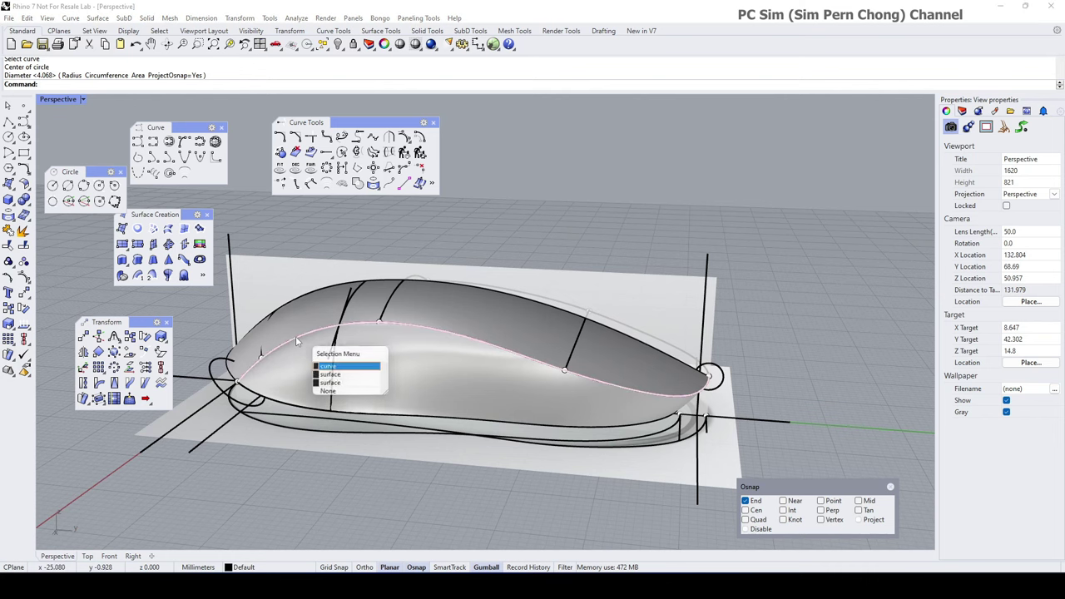
{"action": "left_click", "coordinate": [330, 371]}
{"action": "right_click_drag", "start_coordinate": [330, 371], "coordinate": [567, 450]}
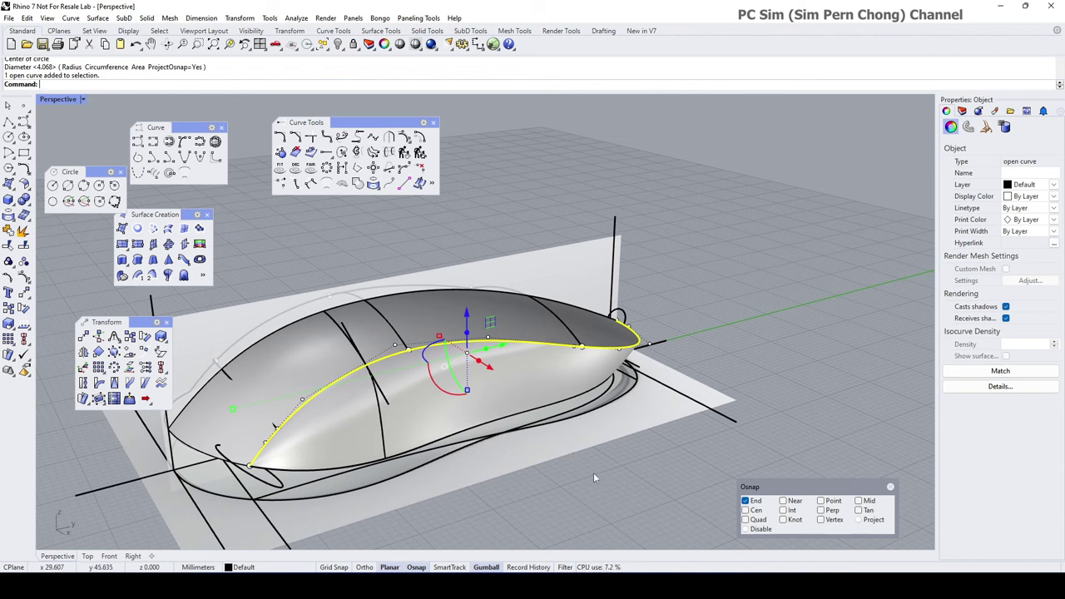
{"action": "left_click", "coordinate": [593, 477]}
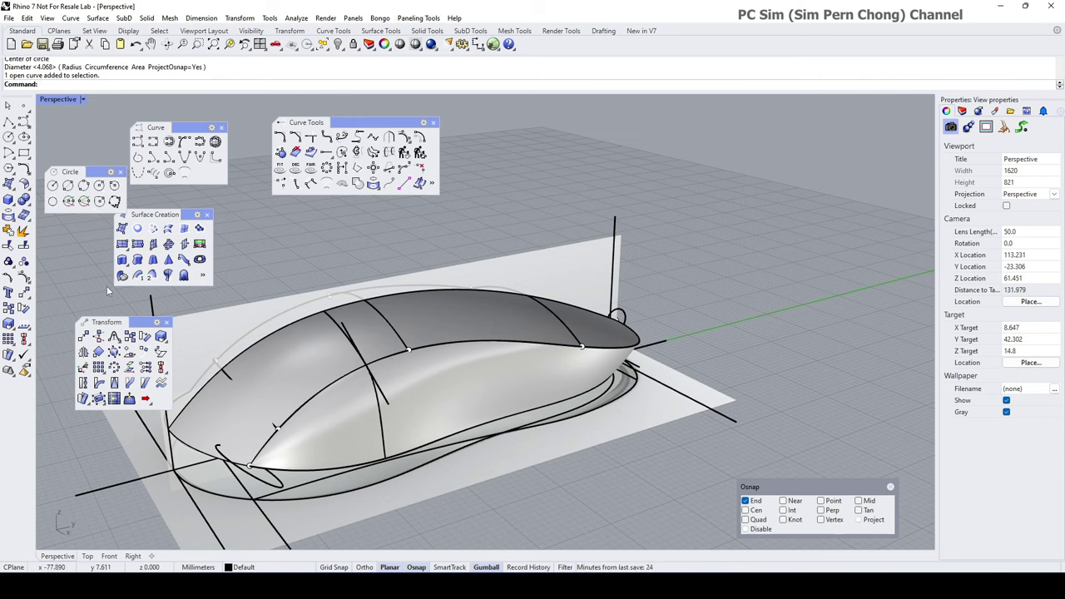
- Sweep a one-rail pipe surface along the upper side curve from the large circle to the small circle, leaving cross sections unchanged
{"action": "left_click", "coordinate": [138, 275]}
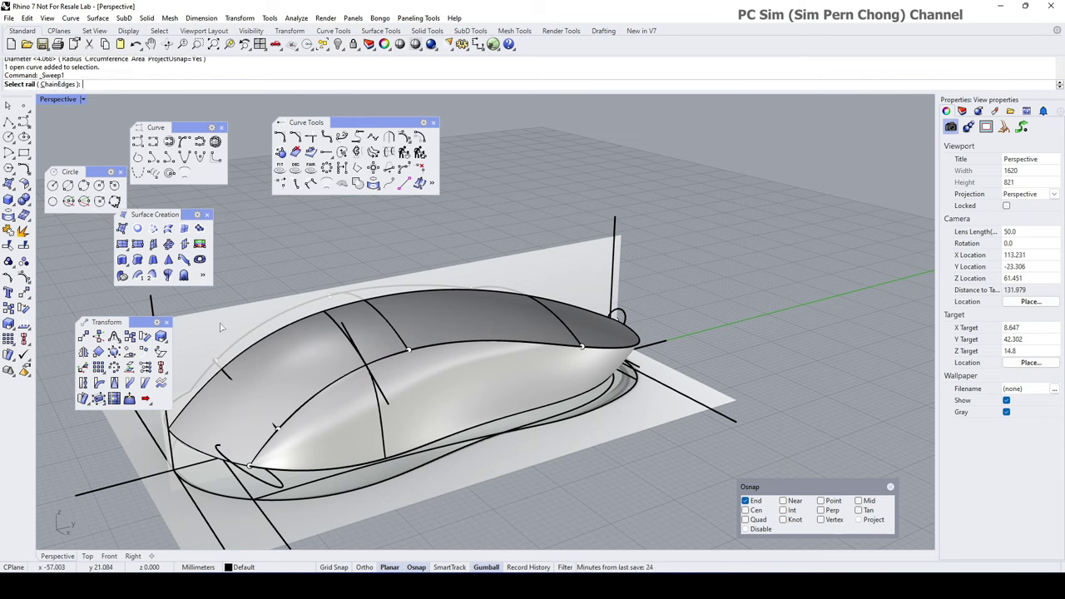
{"action": "left_click", "coordinate": [312, 409]}
{"action": "left_click", "coordinate": [344, 438]}
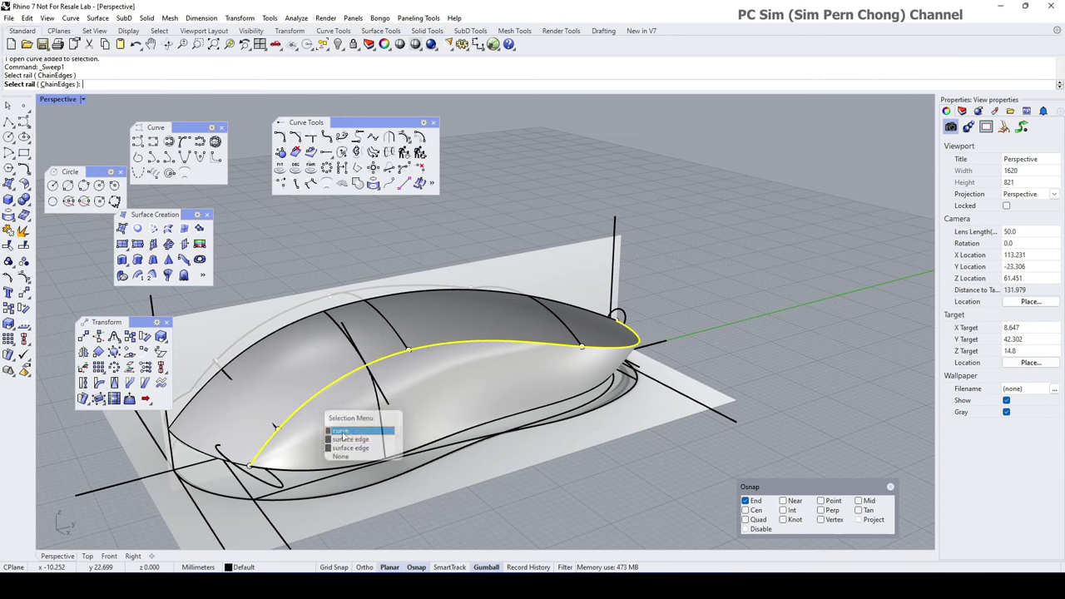
{"action": "left_click", "coordinate": [272, 489]}
{"action": "left_click", "coordinate": [628, 318]}
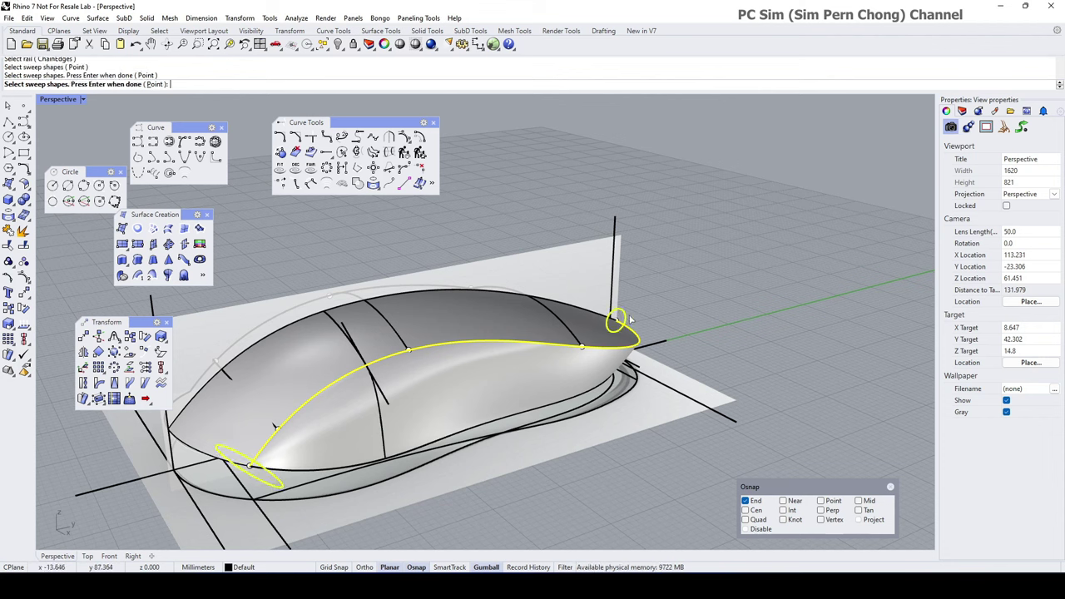
{"action": "key", "text": "Return"}
{"action": "key", "text": "Return"}
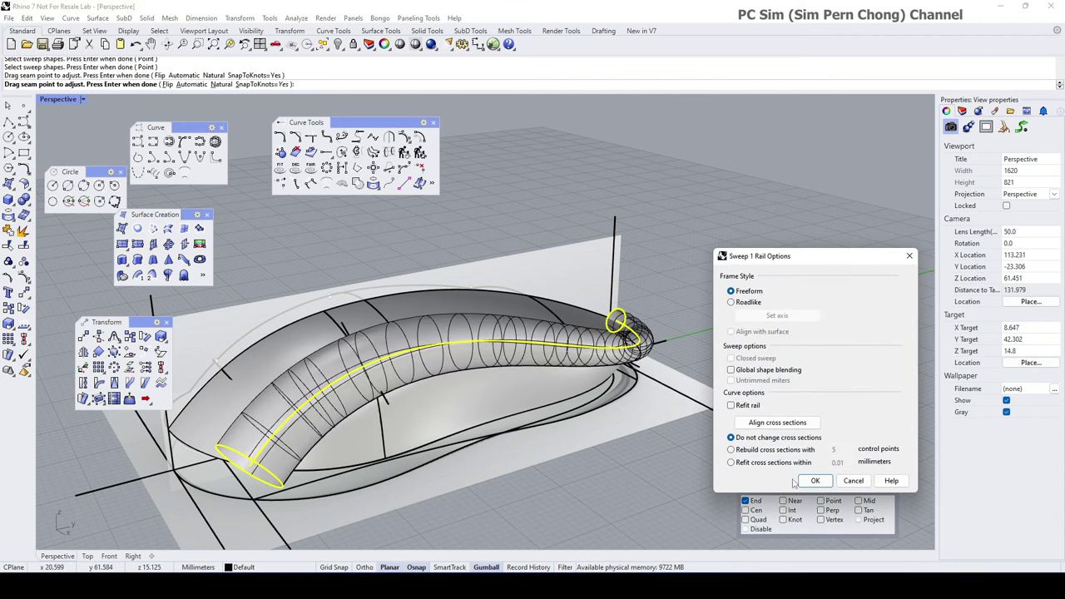
{"action": "left_click", "coordinate": [815, 481]}
{"action": "right_click_drag", "start_coordinate": [732, 468], "coordinate": [634, 456]}
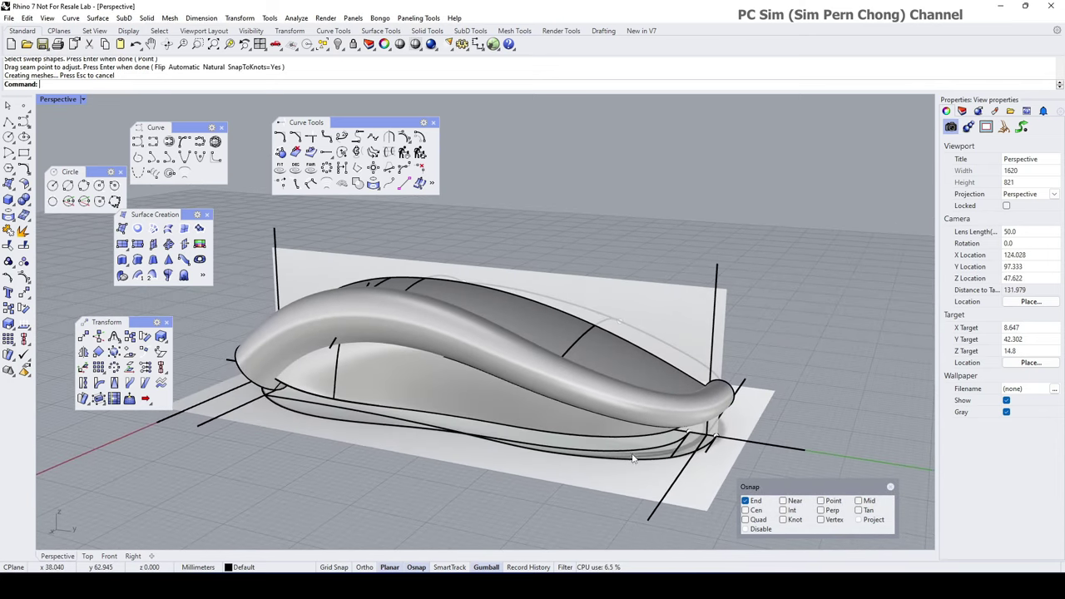
{"action": "scroll", "coordinate": [516, 370], "scroll_direction": "up", "scroll_amount": 4}
{"action": "scroll", "coordinate": [516, 371], "scroll_direction": "down", "scroll_amount": 2}
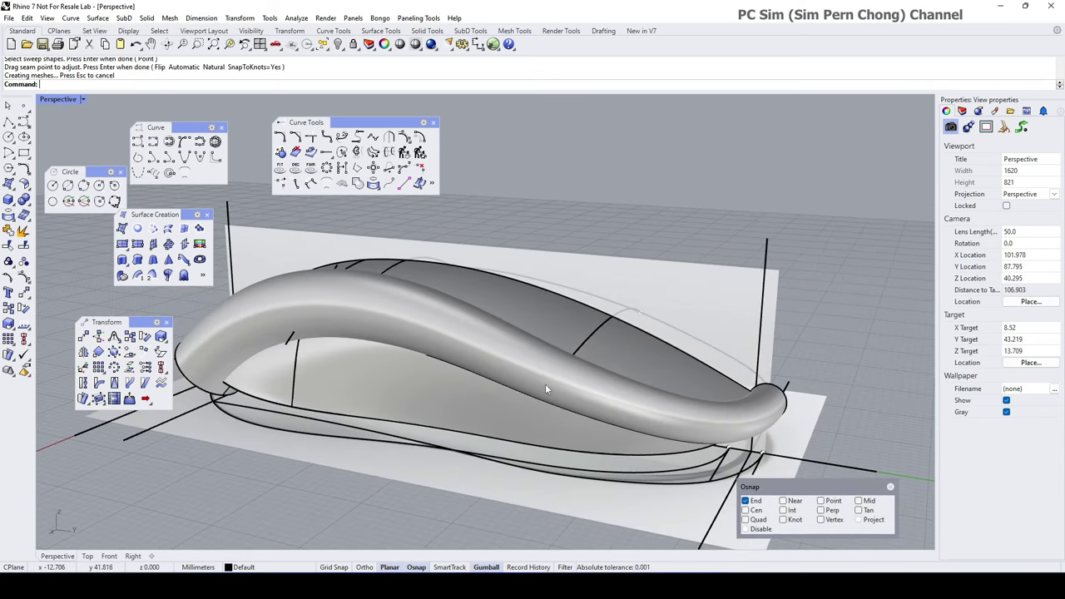
- Extract a circular V-direction isocurve partway along the pipe and delete the pipe surface
{"action": "left_click", "coordinate": [71, 18]}
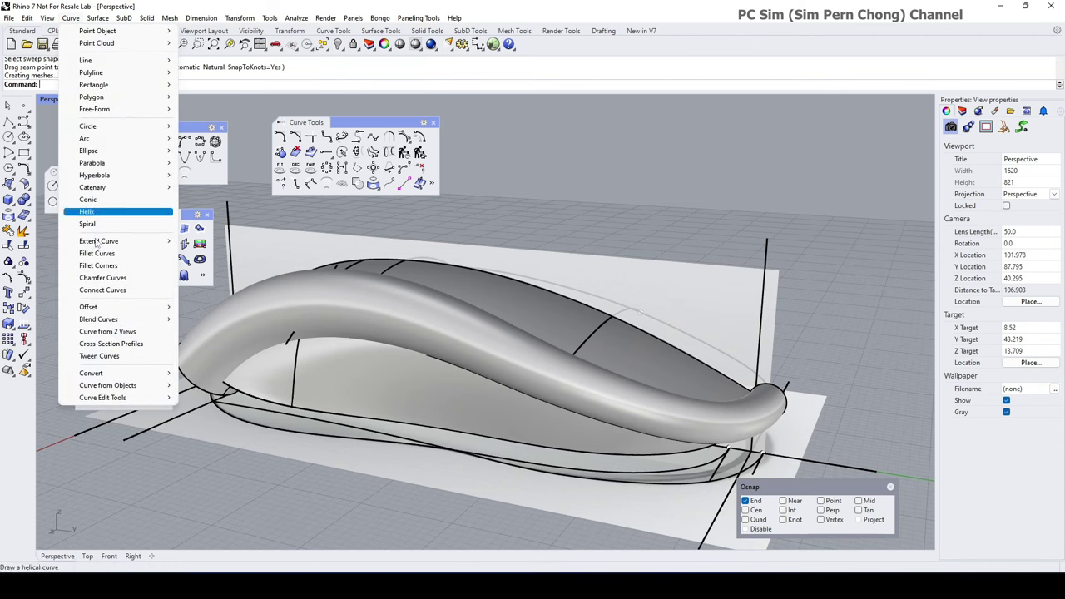
{"action": "mouse_move", "coordinate": [119, 387]}
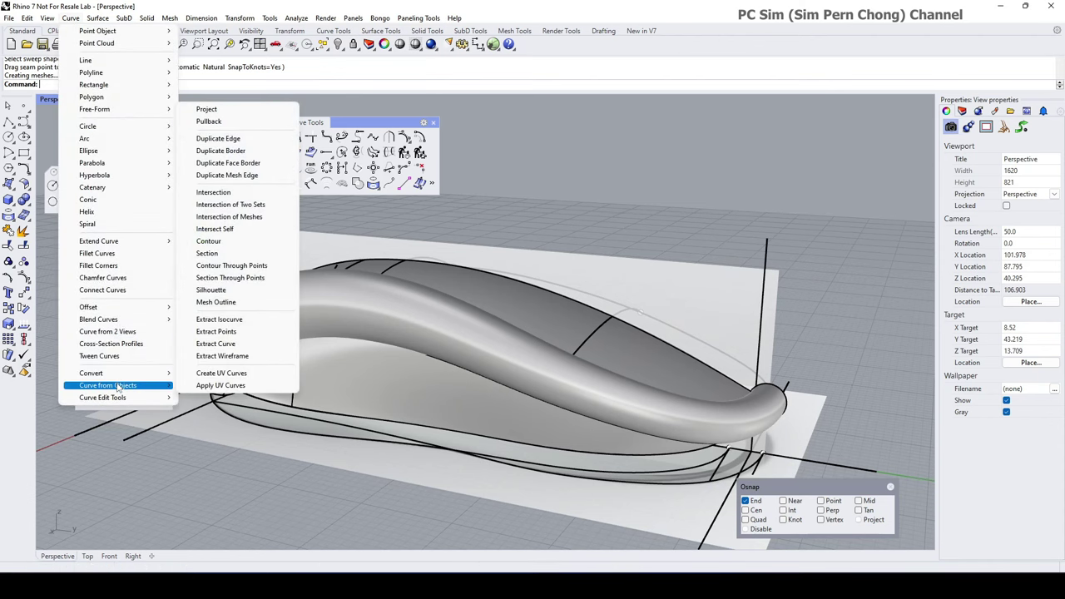
{"action": "left_click", "coordinate": [228, 326]}
{"action": "left_click", "coordinate": [473, 335]}
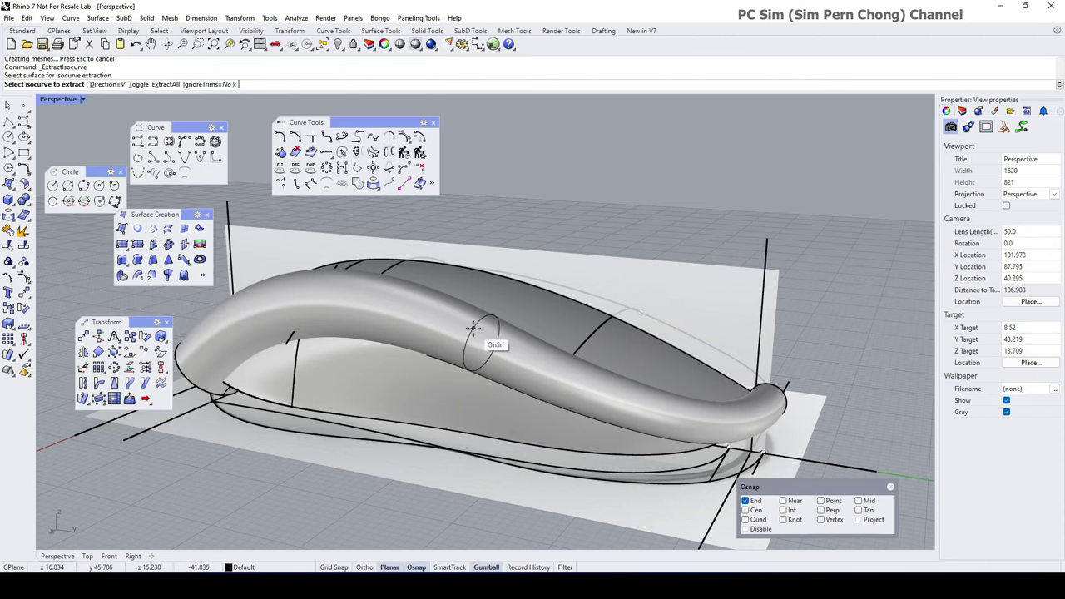
{"action": "right_click_drag", "start_coordinate": [488, 347], "coordinate": [513, 340]}
{"action": "left_click", "coordinate": [509, 340]}
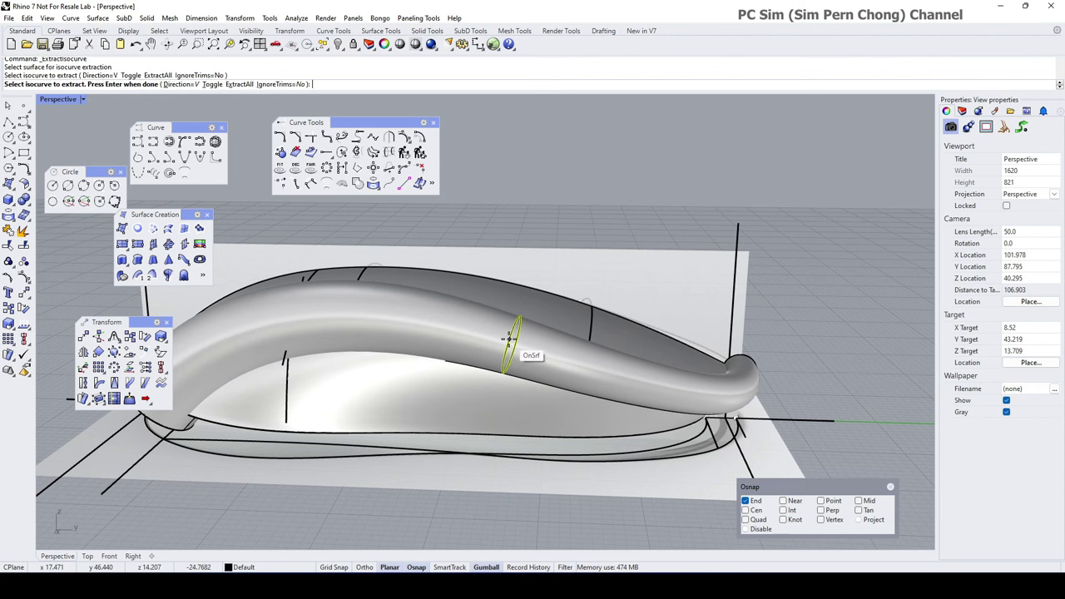
{"action": "key", "text": "Return"}
{"action": "left_click", "coordinate": [590, 363]}
{"action": "key", "text": "Delete"}
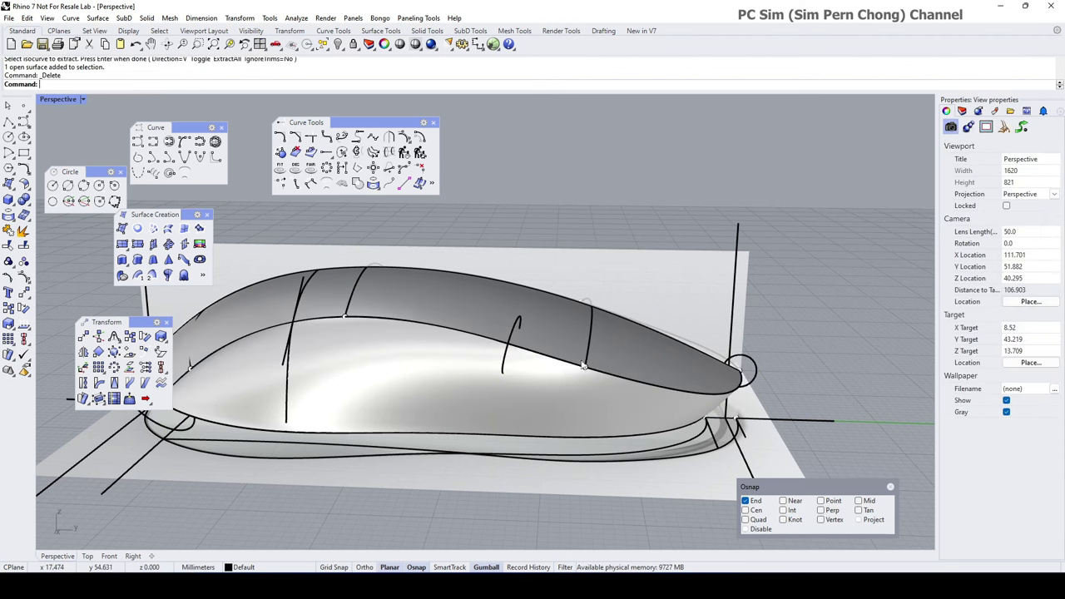
- Scale the extracted circle partway along the upper side curve down slightly
{"action": "right_click_drag", "start_coordinate": [590, 363], "coordinate": [470, 333]}
{"action": "left_click", "coordinate": [466, 327]}
{"action": "scroll", "coordinate": [465, 326], "scroll_direction": "up", "scroll_amount": 5}
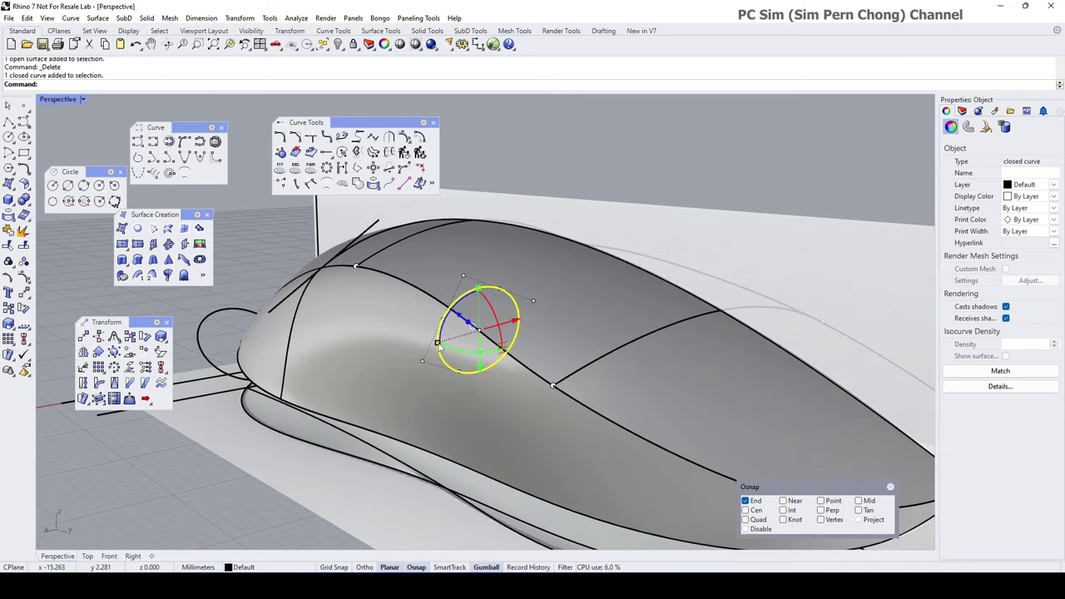
{"action": "left_click_drag", "start_coordinate": [440, 347], "coordinate": [447, 341]}
{"action": "scroll", "coordinate": [449, 349], "scroll_direction": "down", "scroll_amount": 5}
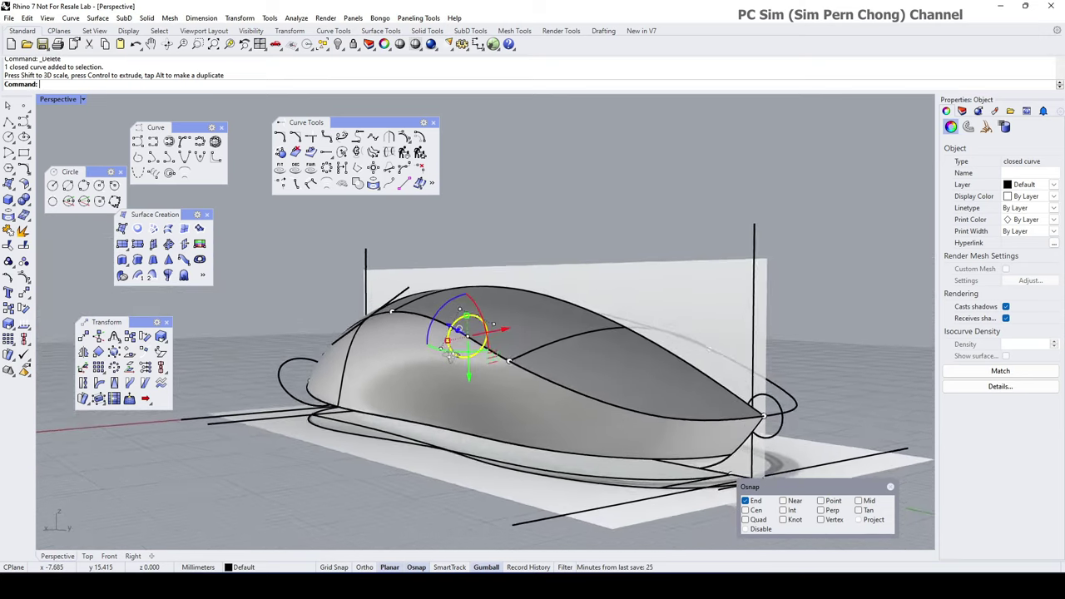
{"action": "right_click_drag", "start_coordinate": [450, 355], "coordinate": [354, 400]}
{"action": "key", "text": "Escape"}
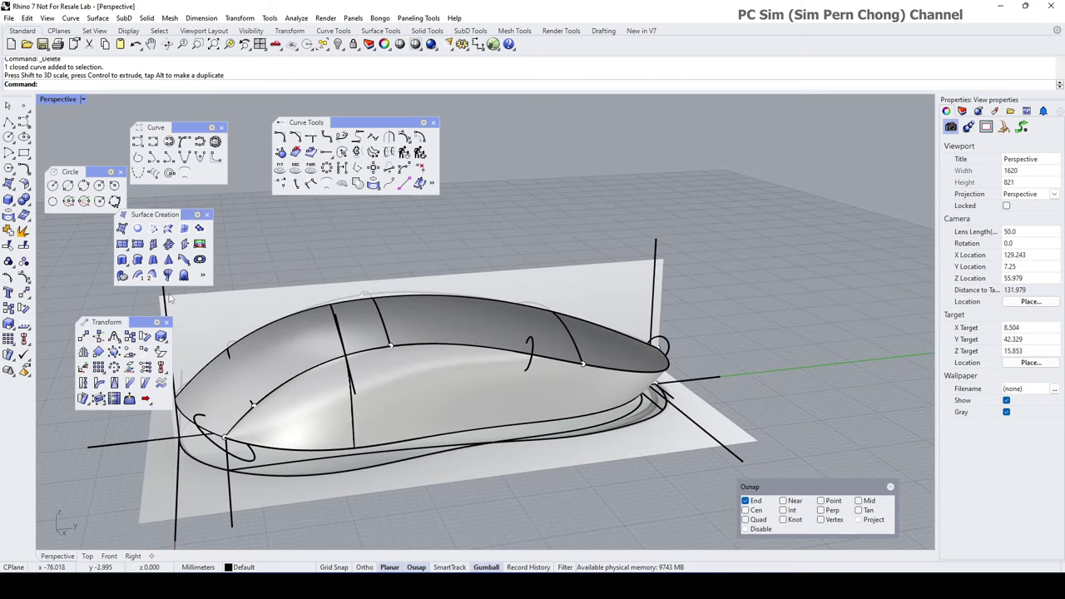
- Sweep a one-rail pipe along the upper side curve through the large, middle and small circles, leaving cross sections unchanged
{"action": "left_click", "coordinate": [137, 275]}
{"action": "left_click", "coordinate": [235, 422]}
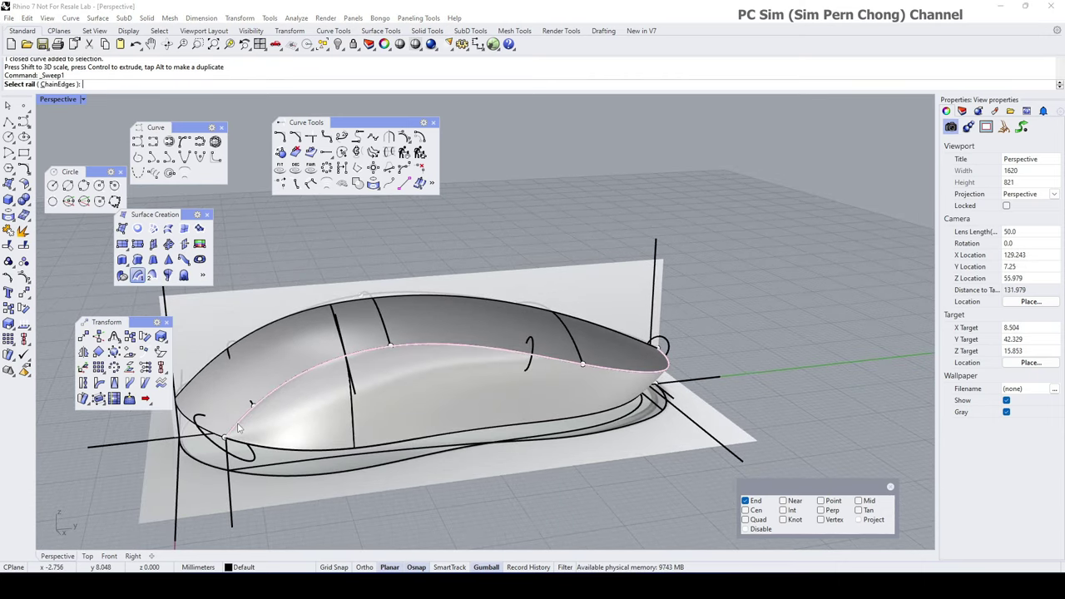
{"action": "left_click", "coordinate": [268, 464]}
{"action": "left_click", "coordinate": [252, 462]}
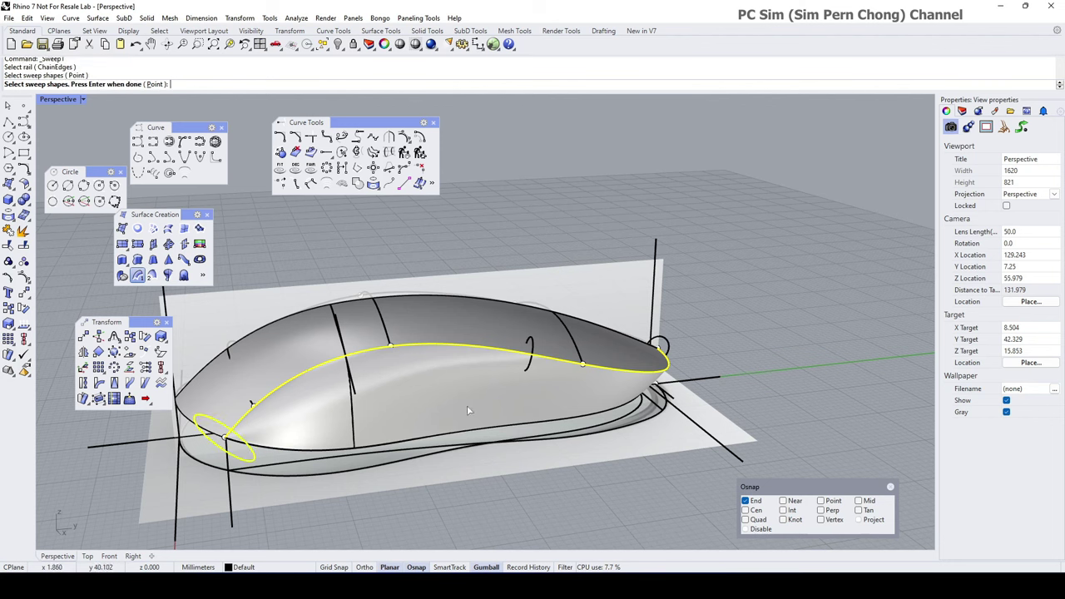
{"action": "left_click", "coordinate": [530, 369]}
{"action": "left_click", "coordinate": [665, 351]}
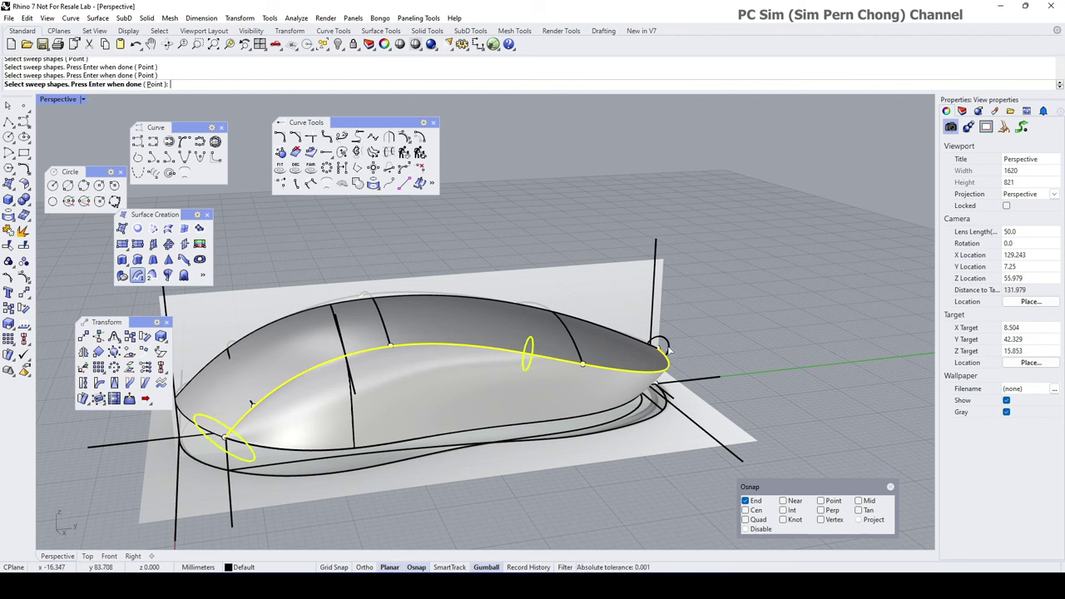
{"action": "key", "text": "Return"}
{"action": "key", "text": "Return"}
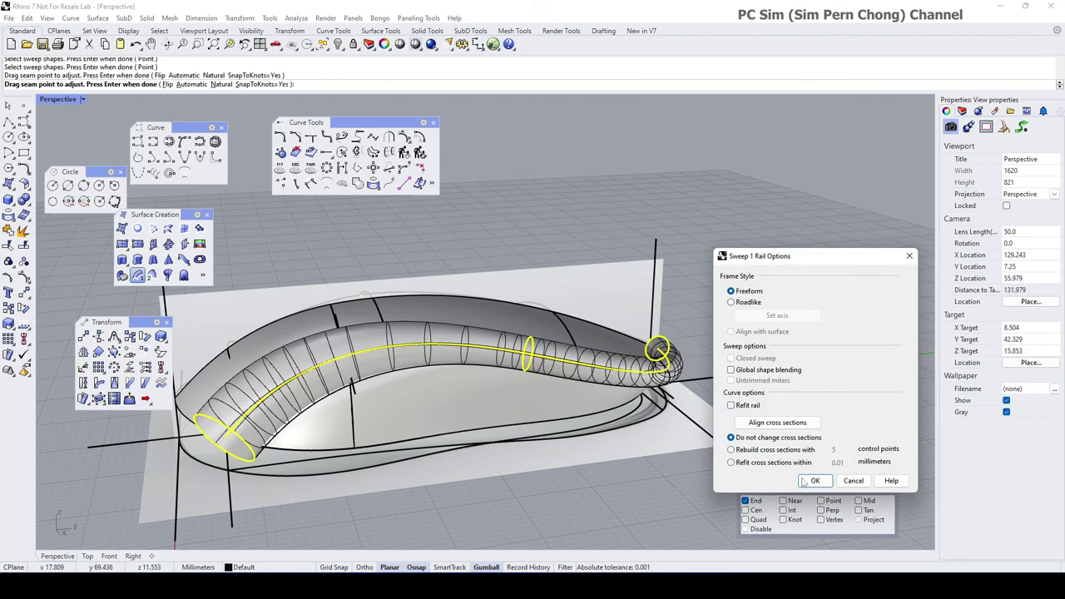
{"action": "left_click", "coordinate": [814, 481]}
- Extend both open ends of the pipe surface smoothly past the ends of the mouse body surfaces
{"action": "right_click_drag", "start_coordinate": [791, 466], "coordinate": [547, 425]}
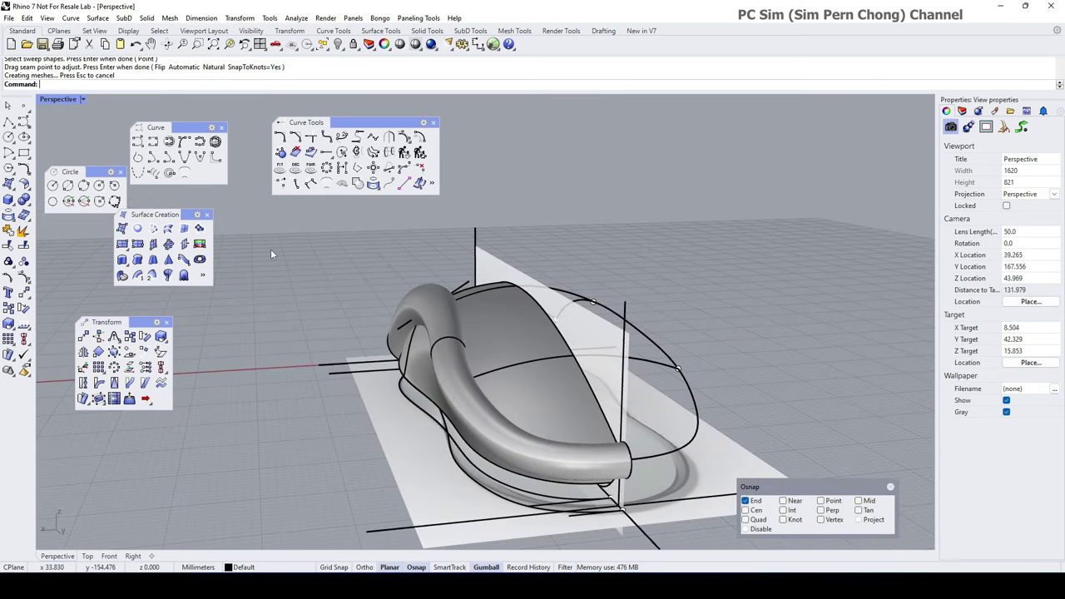
{"action": "left_click", "coordinate": [24, 185]}
{"action": "left_click", "coordinate": [55, 190]}
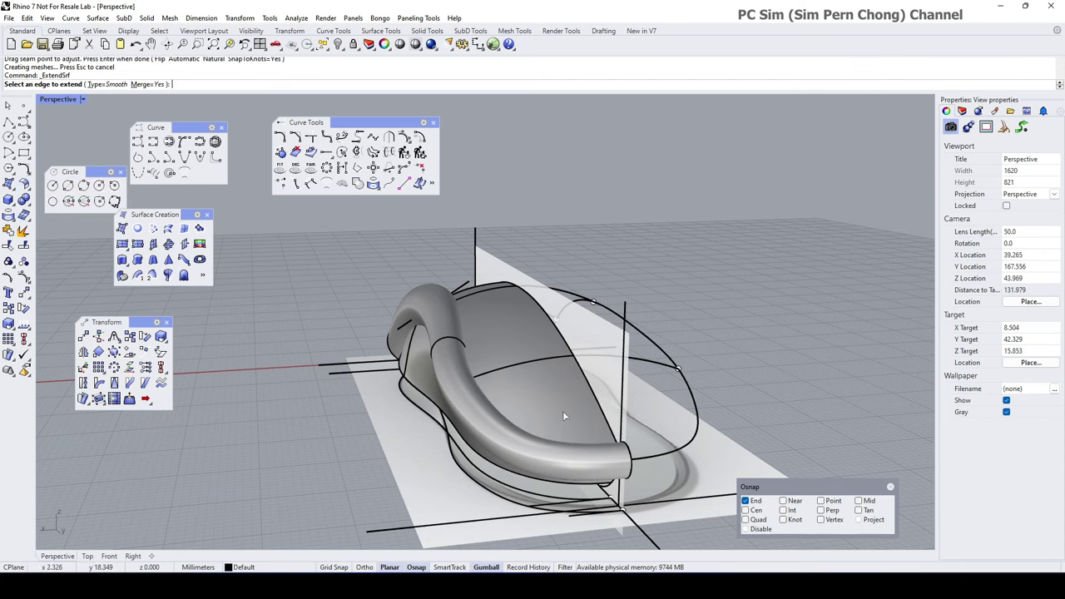
{"action": "left_click", "coordinate": [632, 471]}
{"action": "left_click", "coordinate": [655, 472]}
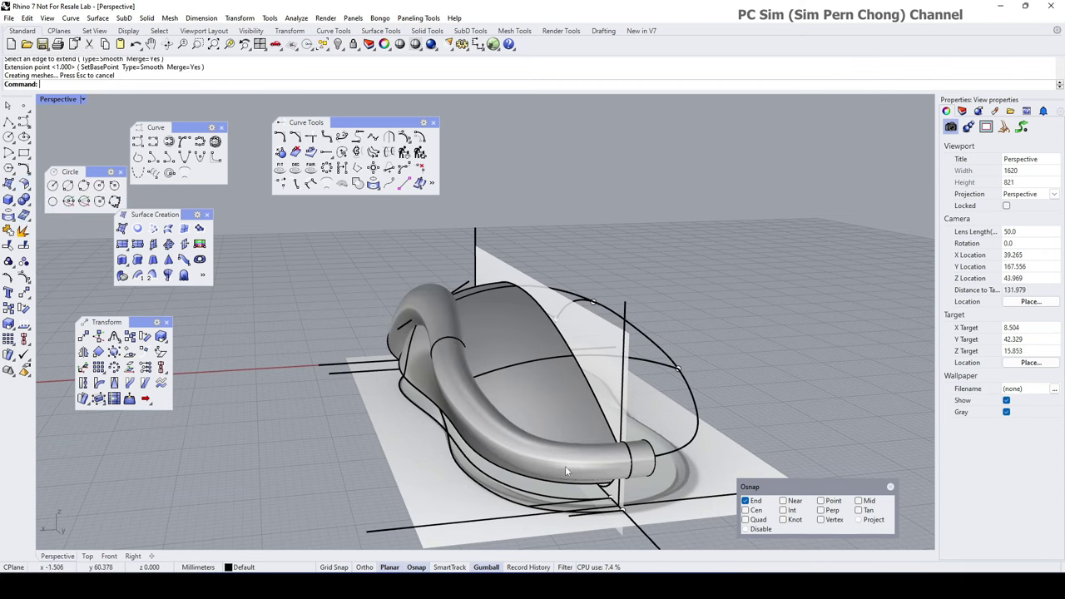
{"action": "right_click_drag", "start_coordinate": [565, 467], "coordinate": [729, 464]}
{"action": "right_click", "coordinate": [385, 498]}
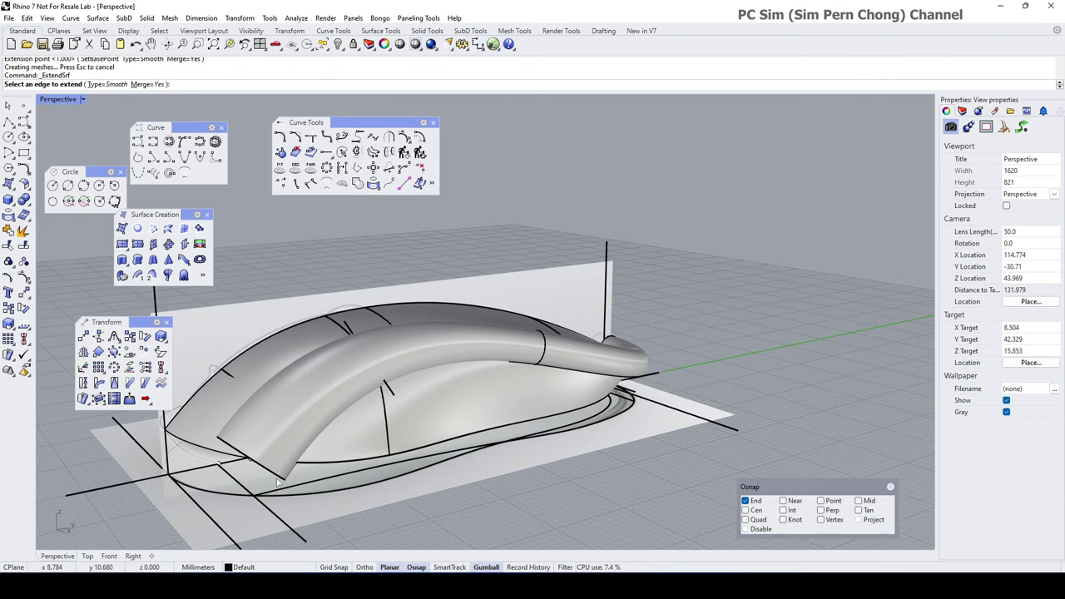
{"action": "left_click", "coordinate": [277, 481]}
{"action": "left_click", "coordinate": [270, 509]}
- Isolate the top surface, the side surface and the pipe so the construction curves and points are hidden
{"action": "right_click_drag", "start_coordinate": [271, 506], "coordinate": [402, 479]}
{"action": "scroll", "coordinate": [399, 468], "scroll_direction": "down", "scroll_amount": 4}
{"action": "scroll", "coordinate": [458, 414], "scroll_direction": "up", "scroll_amount": 3}
{"action": "right_click_drag", "start_coordinate": [501, 436], "coordinate": [474, 362]}
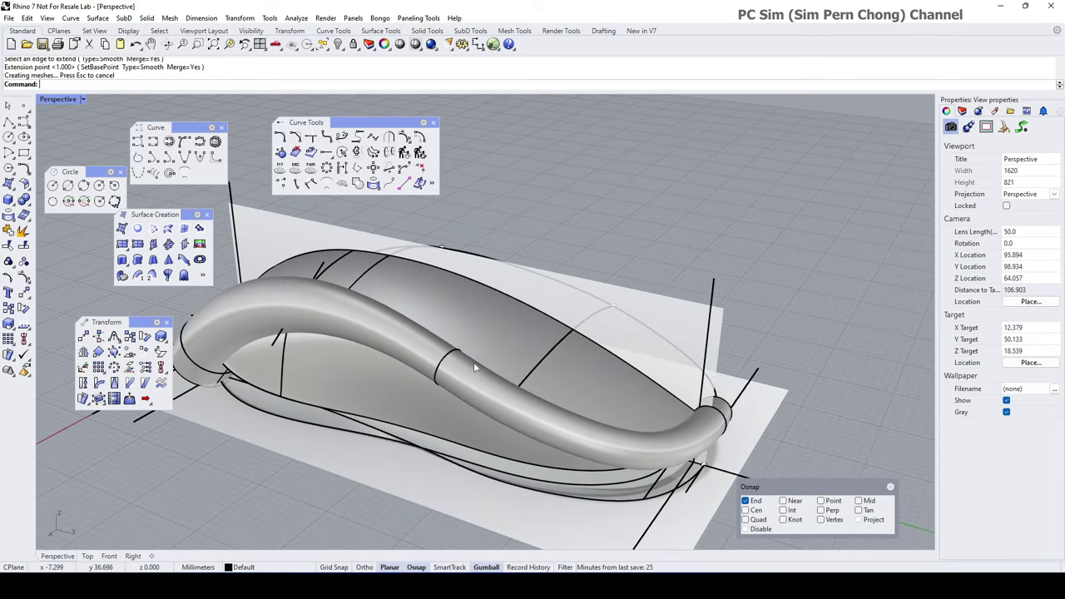
{"action": "left_click", "coordinate": [470, 332]}
{"action": "left_click", "coordinate": [458, 411], "text": "shift"}
{"action": "right_click_drag", "start_coordinate": [458, 411], "coordinate": [529, 389]}
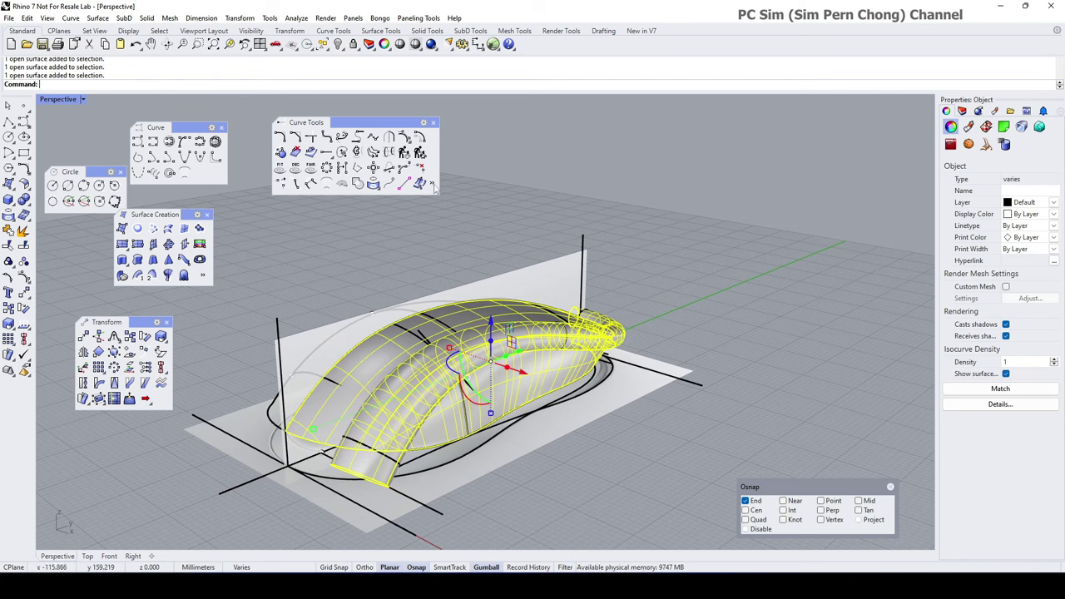
{"action": "left_click", "coordinate": [338, 45]}
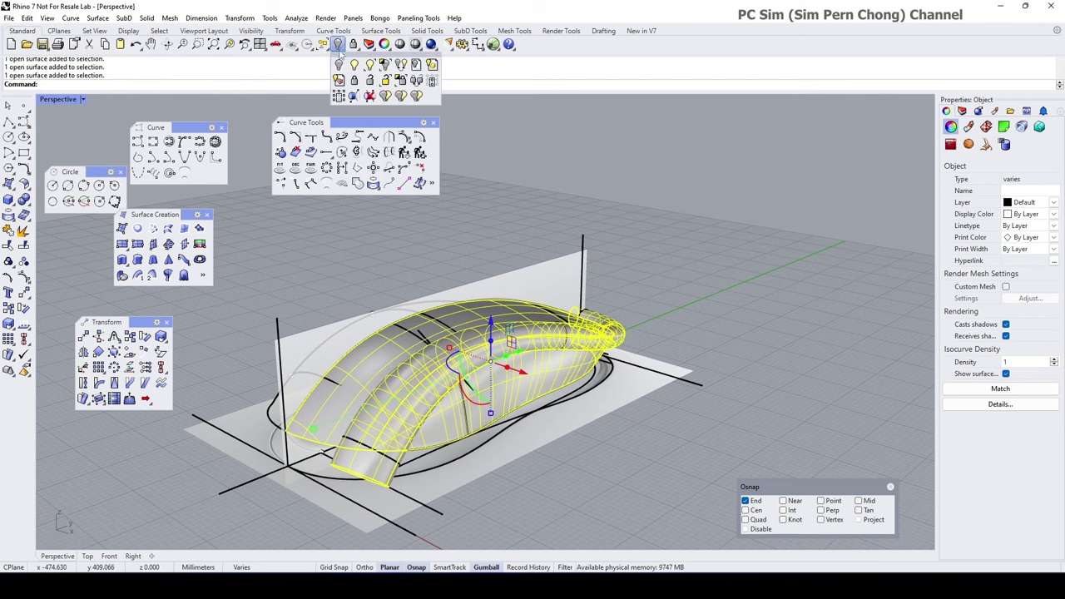
{"action": "left_click", "coordinate": [386, 66]}
{"action": "left_click", "coordinate": [475, 255]}
{"action": "mouse_move", "coordinate": [561, 407]}
{"action": "right_mouse_down"}
{"action": "mouse_move", "coordinate": [373, 370]}
{"action": "mouse_move", "coordinate": [577, 383]}
{"action": "mouse_move", "coordinate": [559, 406]}
{"action": "right_mouse_up"}
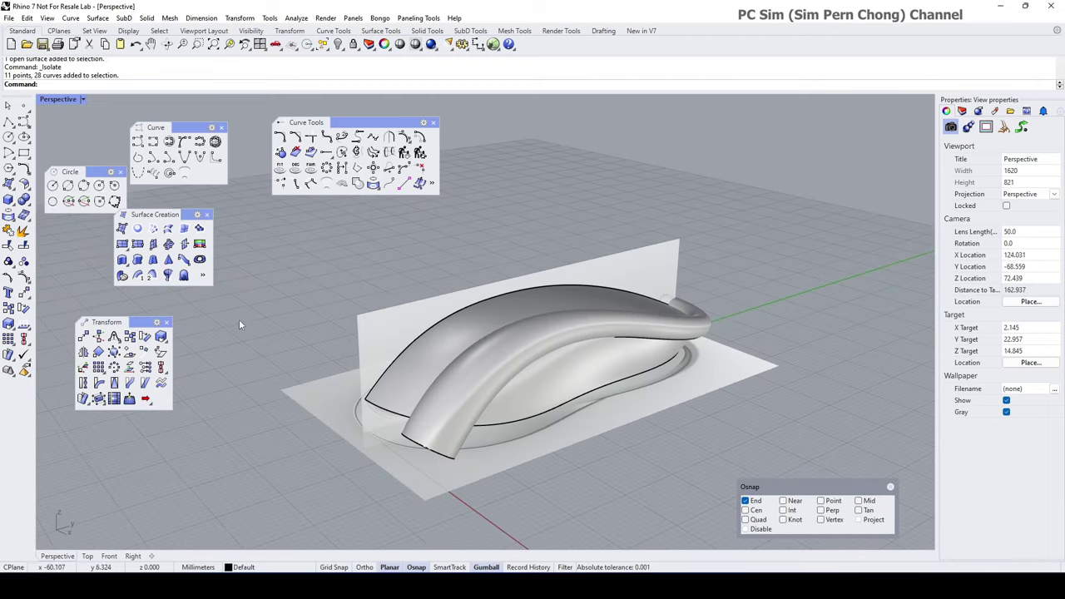
- Split the top surface and the side surface using the pipe as the cutting object
{"action": "left_click", "coordinate": [166, 322]}
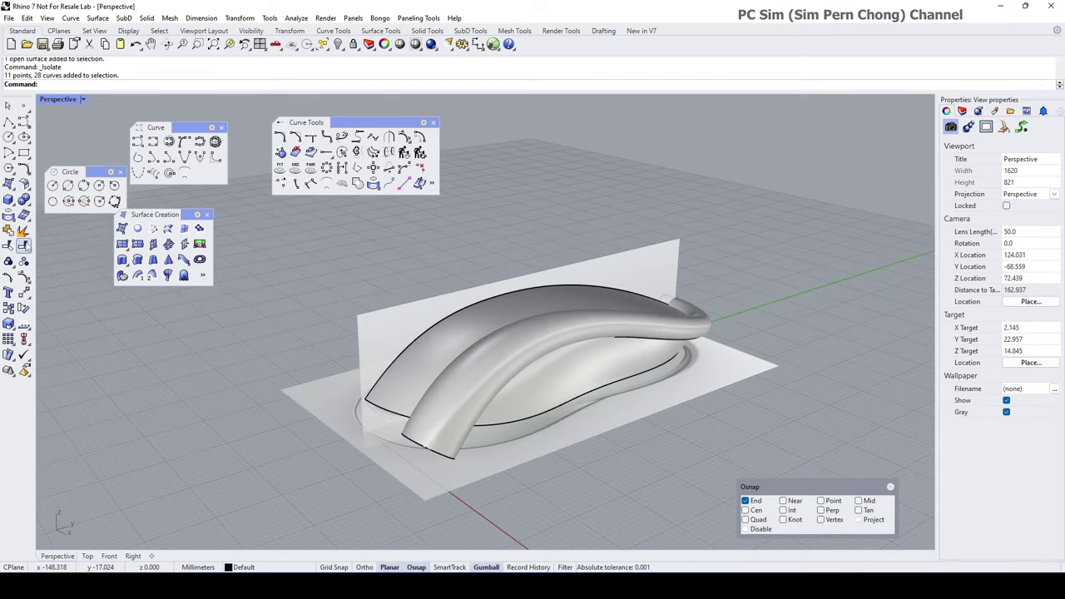
{"action": "left_click", "coordinate": [24, 245]}
{"action": "left_click", "coordinate": [410, 374]}
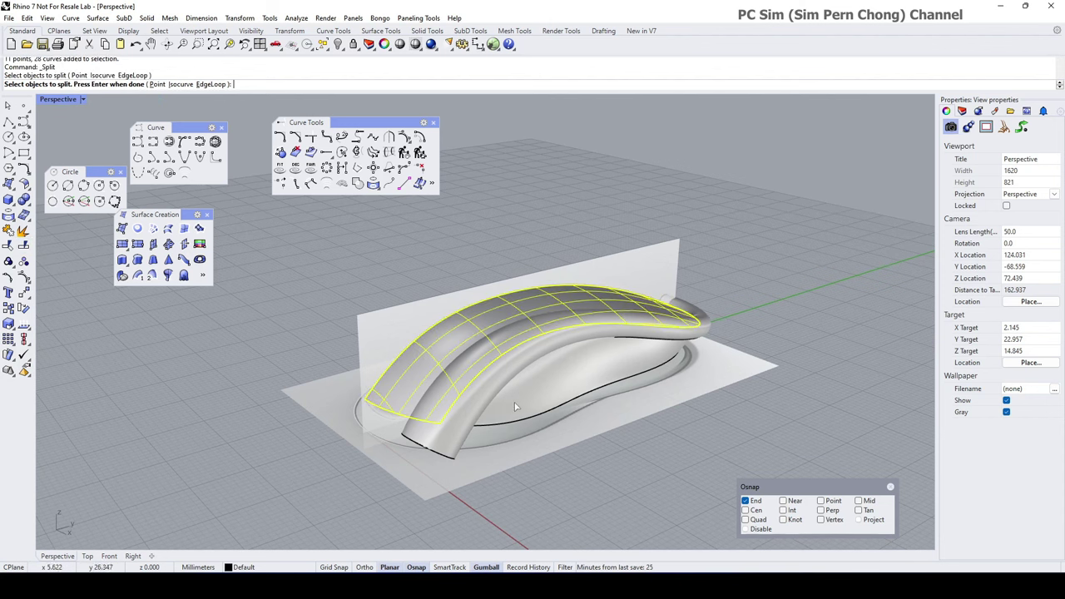
{"action": "left_click", "coordinate": [517, 406]}
{"action": "key", "text": "Return"}
{"action": "left_click", "coordinate": [458, 447]}
{"action": "key", "text": "Return"}
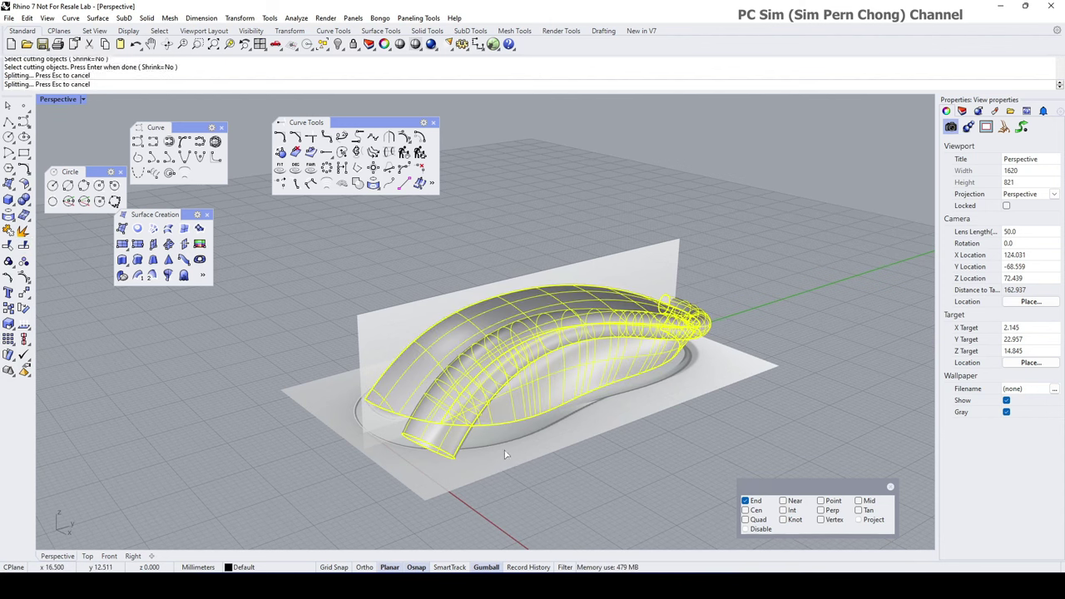
- Delete the pipe and the narrow split strips of the side and top surfaces to open a gap between them
{"action": "left_click", "coordinate": [468, 403]}
{"action": "key", "text": "Delete"}
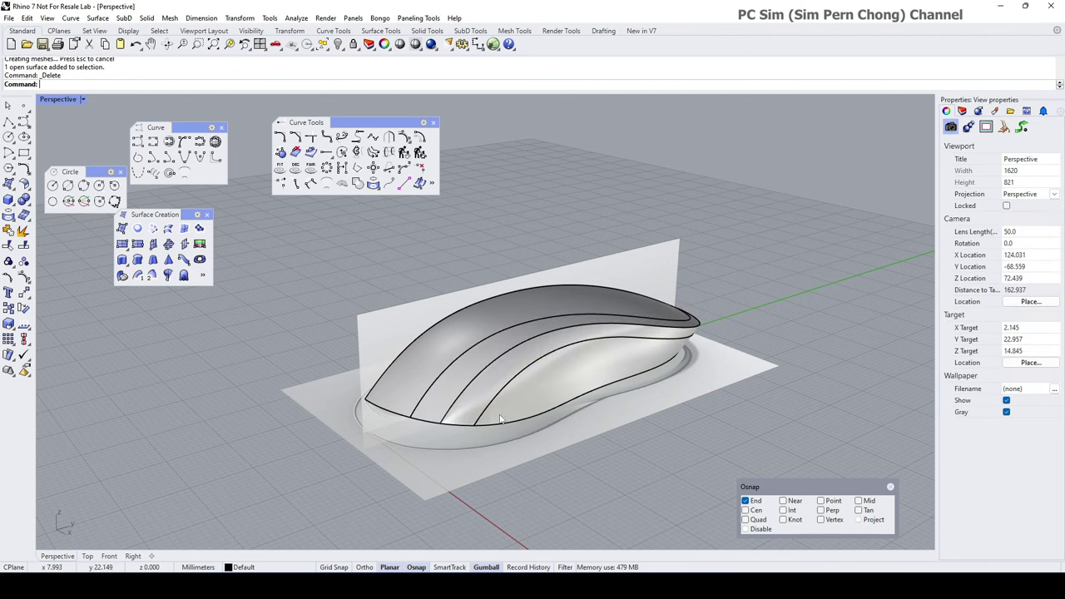
{"action": "right_click_drag", "start_coordinate": [502, 420], "coordinate": [400, 401]}
{"action": "scroll", "coordinate": [400, 400], "scroll_direction": "up", "scroll_amount": 5}
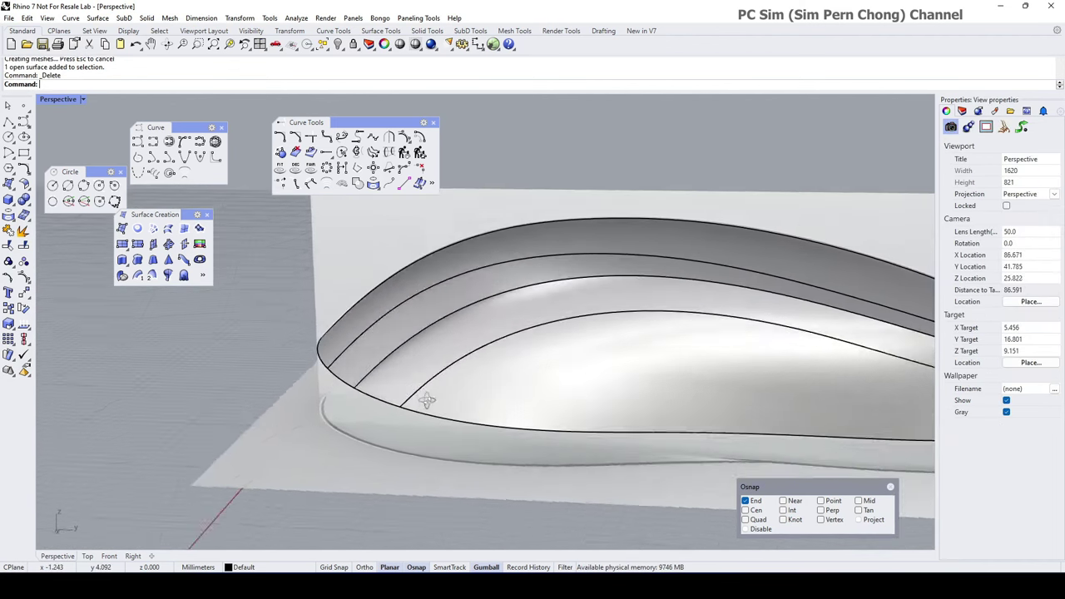
{"action": "left_click", "coordinate": [440, 416]}
{"action": "key", "text": "Delete"}
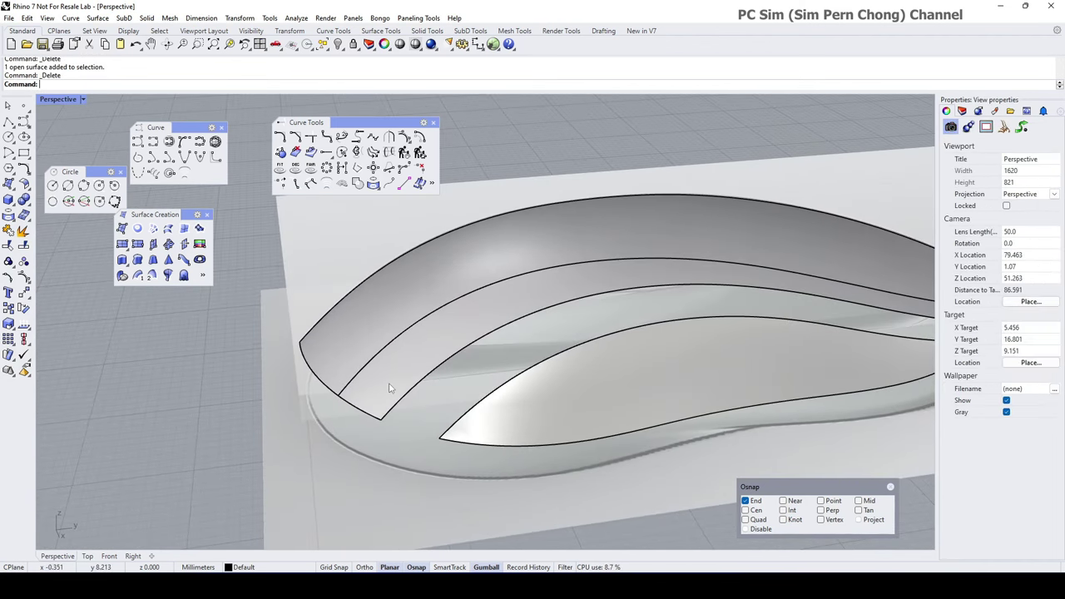
{"action": "left_click", "coordinate": [389, 385]}
{"action": "key", "text": "Delete"}
{"action": "scroll", "coordinate": [394, 389], "scroll_direction": "down", "scroll_amount": 6}
{"action": "right_click_drag", "start_coordinate": [480, 411], "coordinate": [518, 334]}
{"action": "scroll", "coordinate": [472, 372], "scroll_direction": "up", "scroll_amount": 2}
{"action": "right_click_drag", "start_coordinate": [436, 387], "coordinate": [449, 406]}
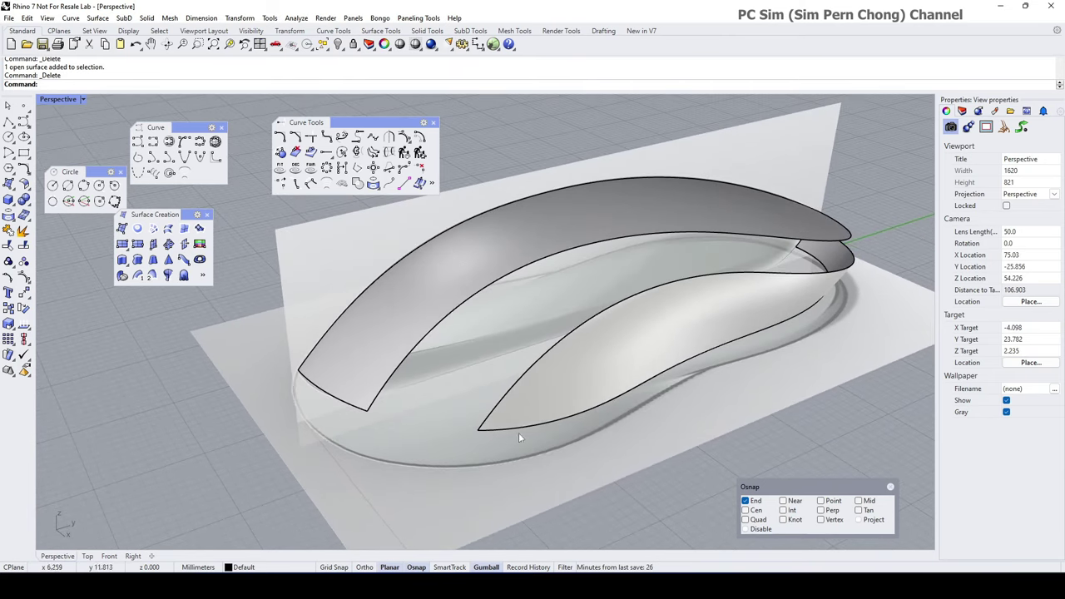
- Create a blend curve with curvature continuity across the gap, joining the lower end edges of the top and side surfaces
{"action": "left_click", "coordinate": [341, 137]}
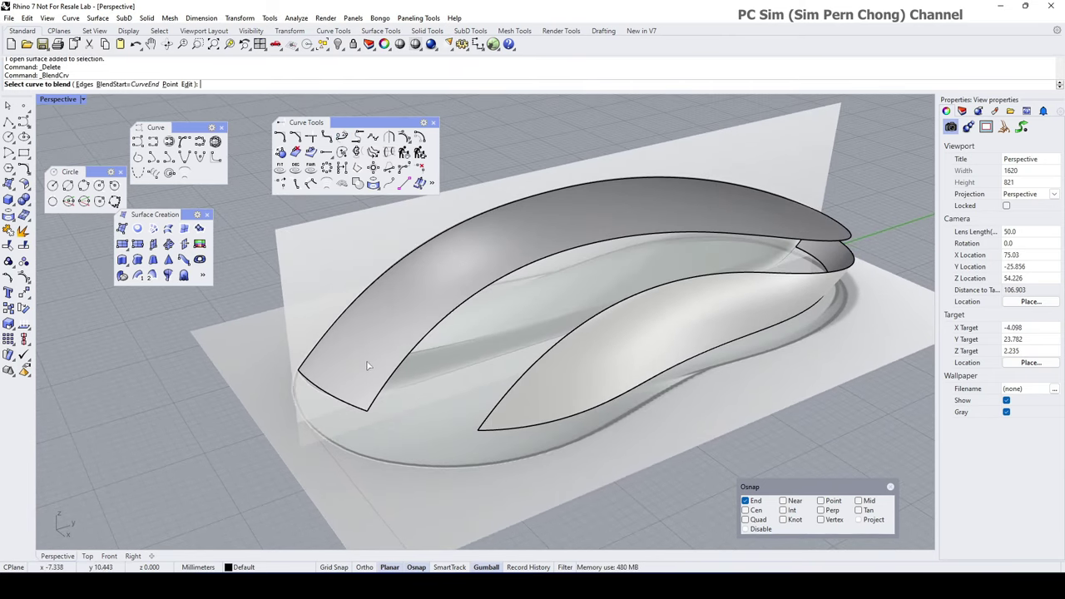
{"action": "left_click", "coordinate": [354, 409]}
{"action": "left_click", "coordinate": [494, 440]}
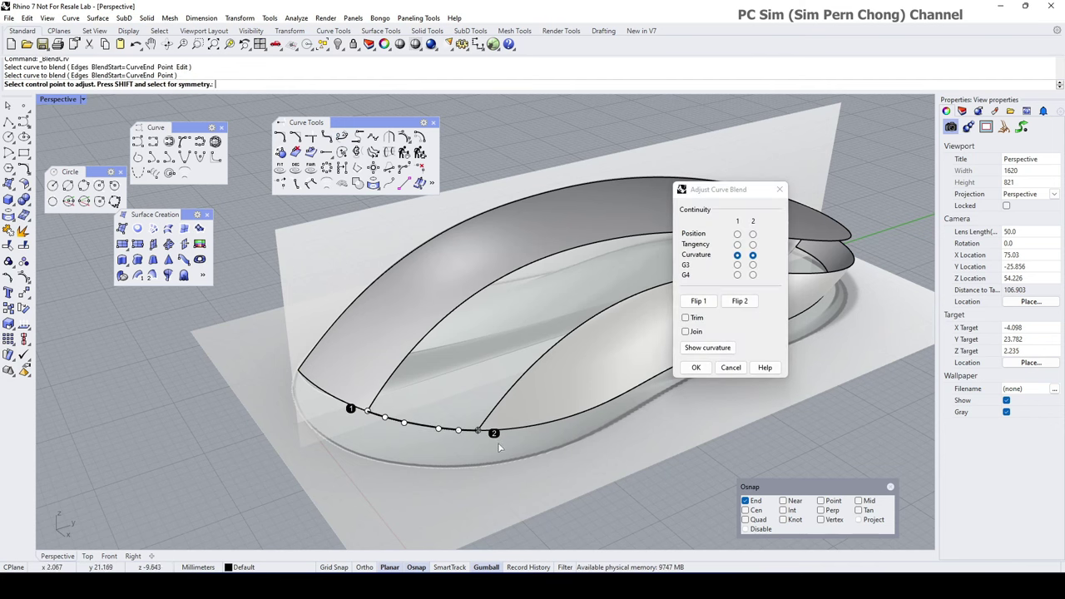
{"action": "scroll", "coordinate": [511, 392], "scroll_direction": "up", "scroll_amount": 5}
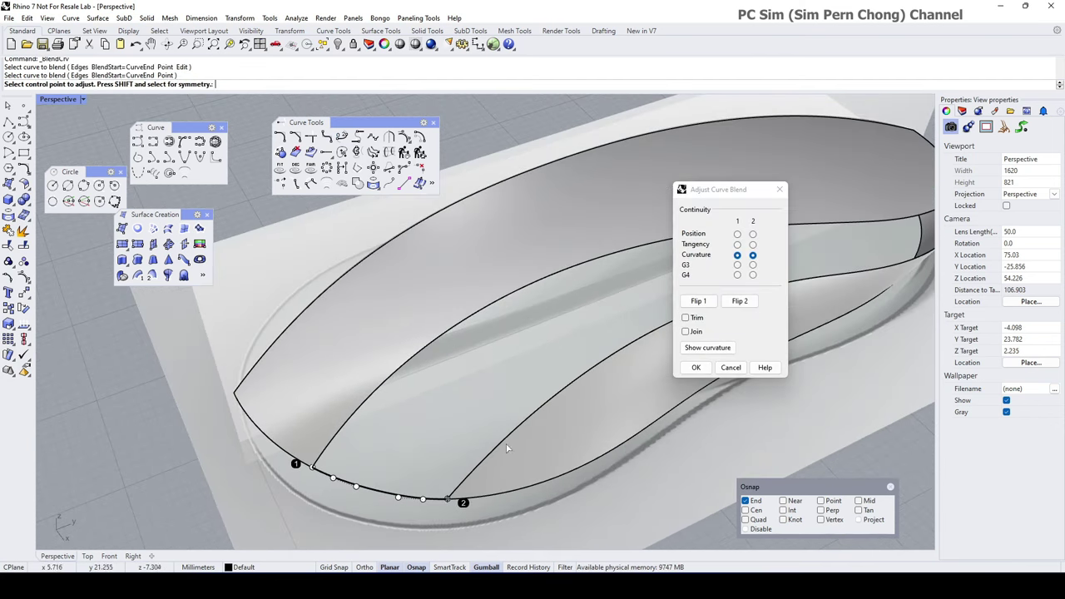
- Try G3 continuity at both ends of the curve blend, and set both ends back to Curvature
{"action": "scroll", "coordinate": [523, 387], "scroll_direction": "up", "scroll_amount": 2}
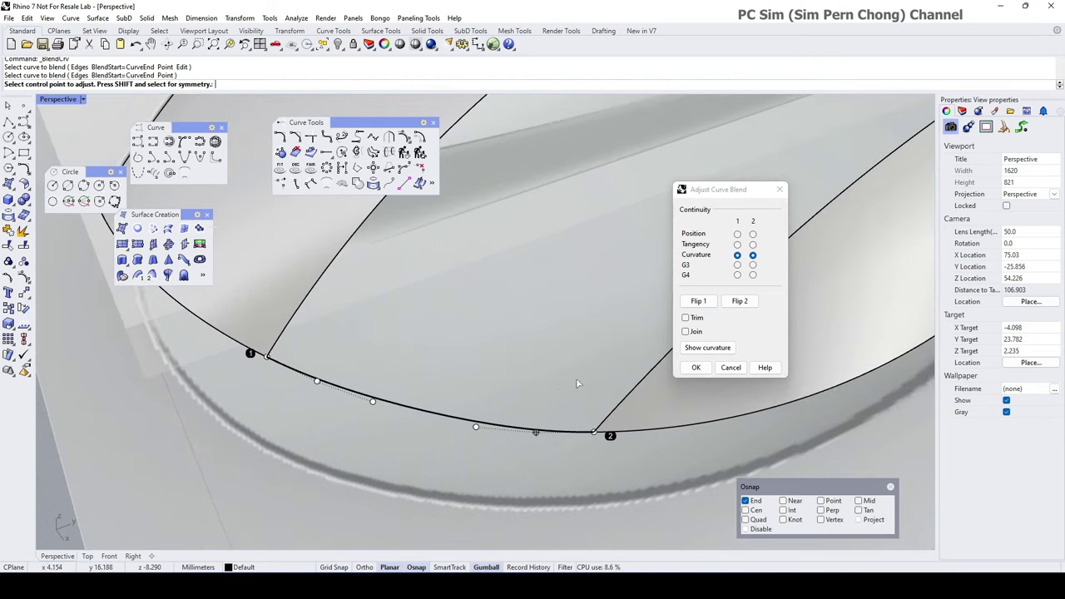
{"action": "left_click", "coordinate": [737, 264]}
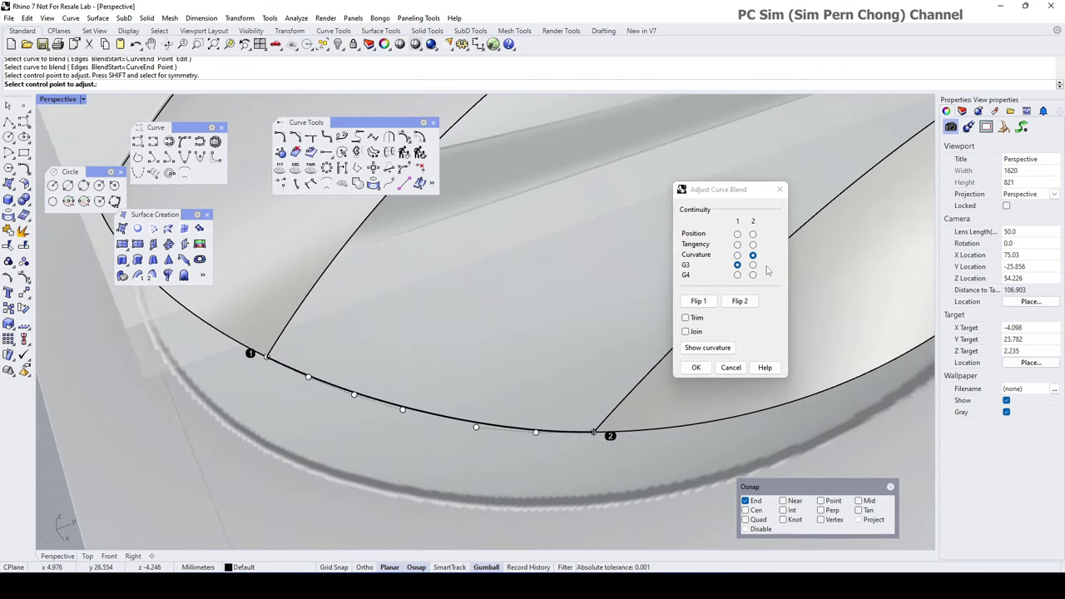
{"action": "left_click", "coordinate": [753, 264]}
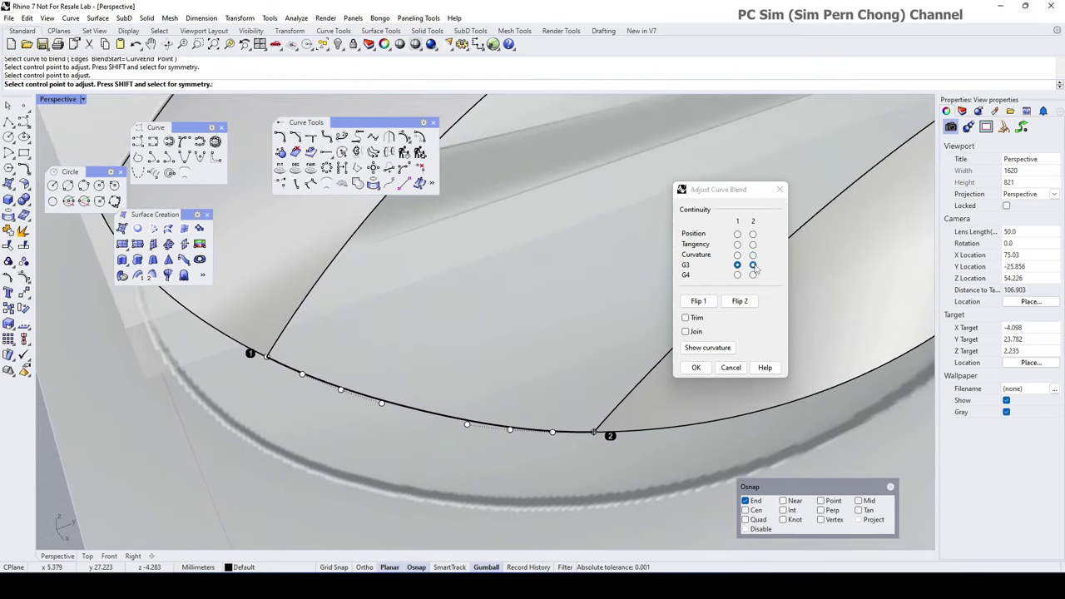
{"action": "right_click_drag", "start_coordinate": [590, 344], "coordinate": [499, 361]}
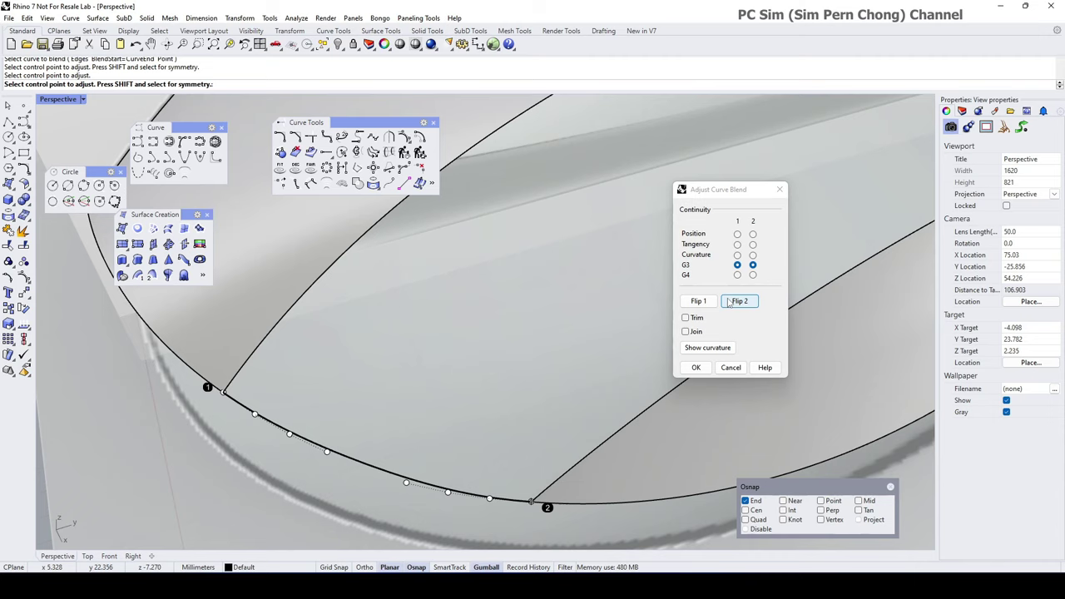
{"action": "left_click", "coordinate": [738, 254]}
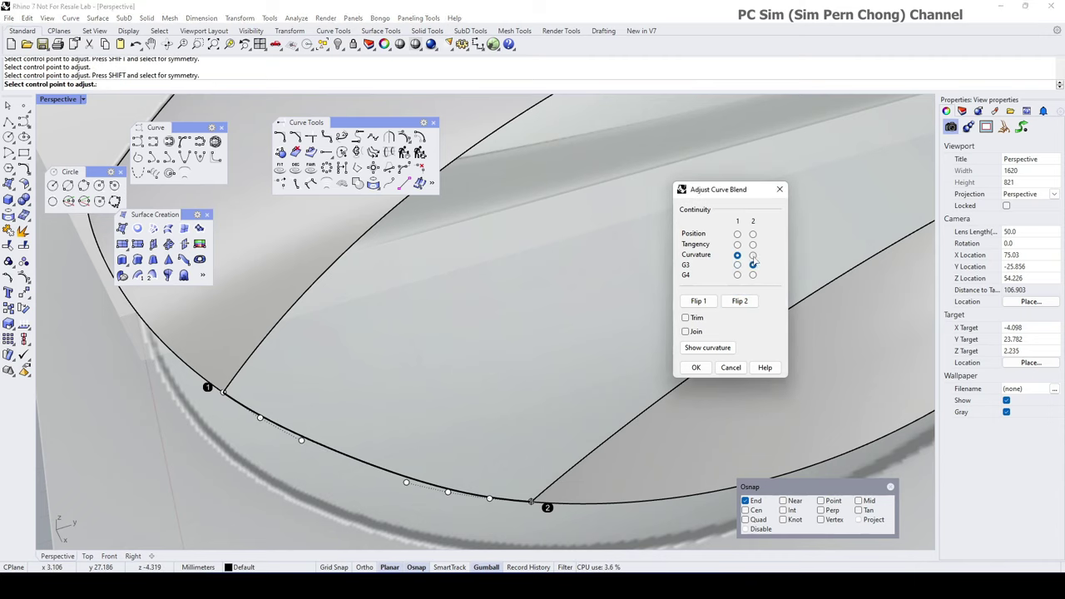
{"action": "left_click", "coordinate": [753, 255]}
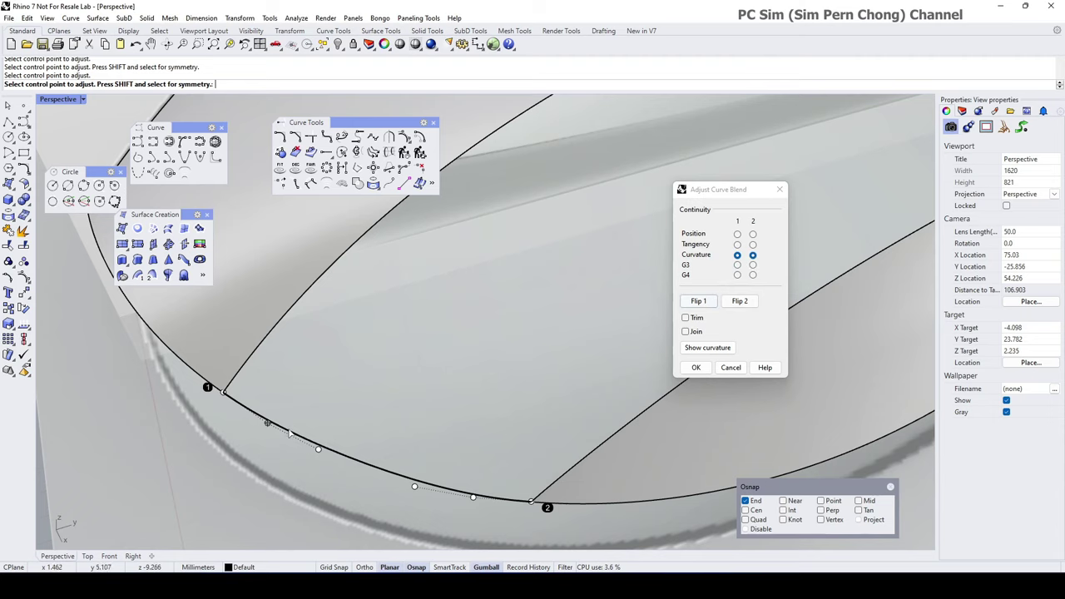
- Fine-tune the blend's control points near both of its ends to smooth its shape, and accept the curve blend
{"action": "right_click_drag", "start_coordinate": [269, 426], "coordinate": [341, 390]}
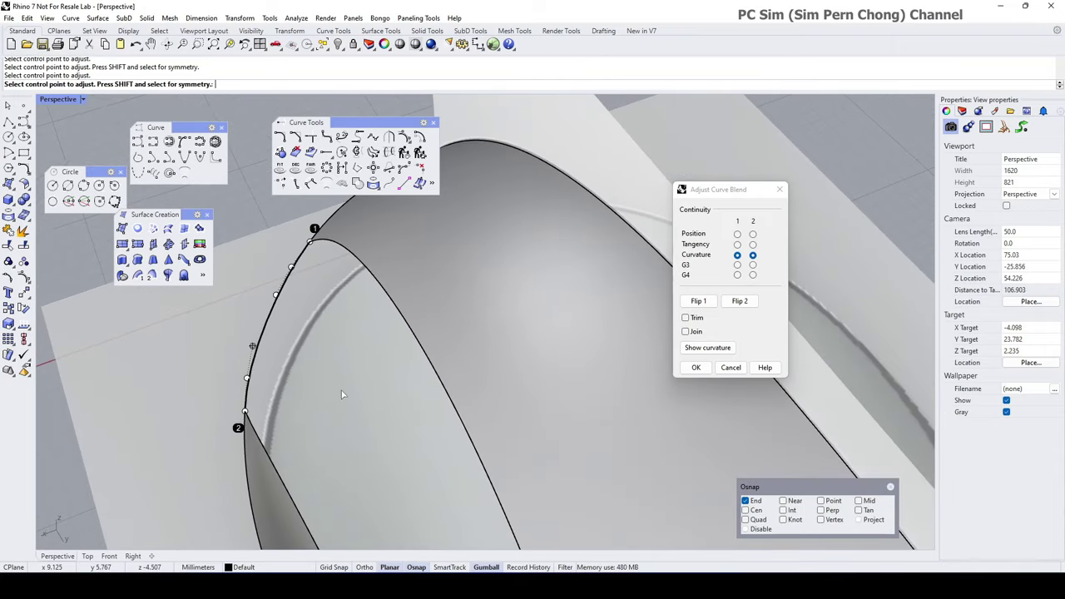
{"action": "left_click", "coordinate": [292, 268]}
{"action": "left_click", "coordinate": [295, 264]}
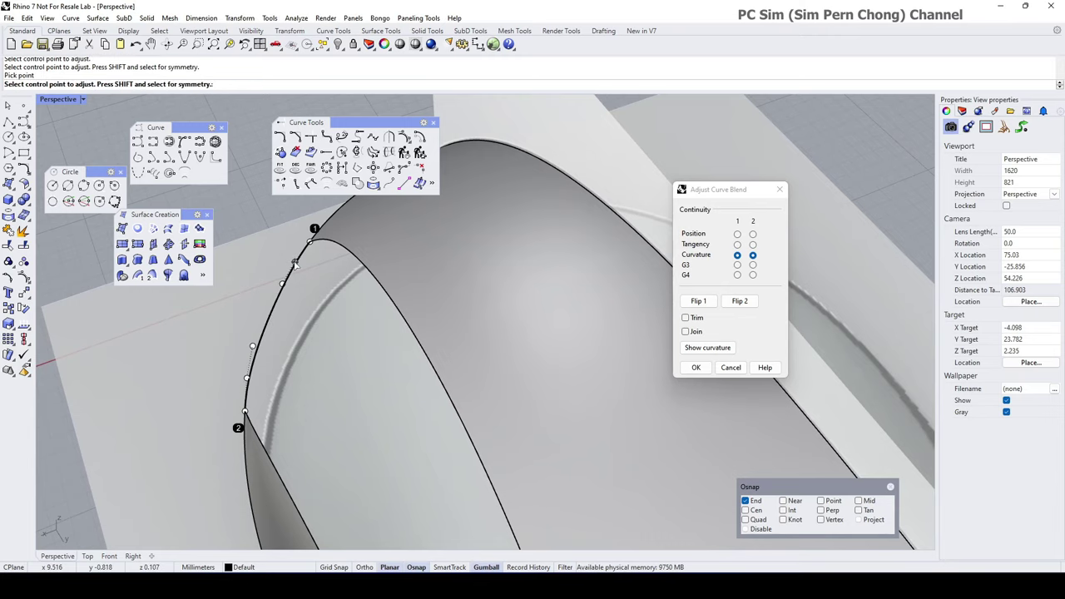
{"action": "left_click", "coordinate": [293, 262]}
{"action": "left_click", "coordinate": [287, 272]}
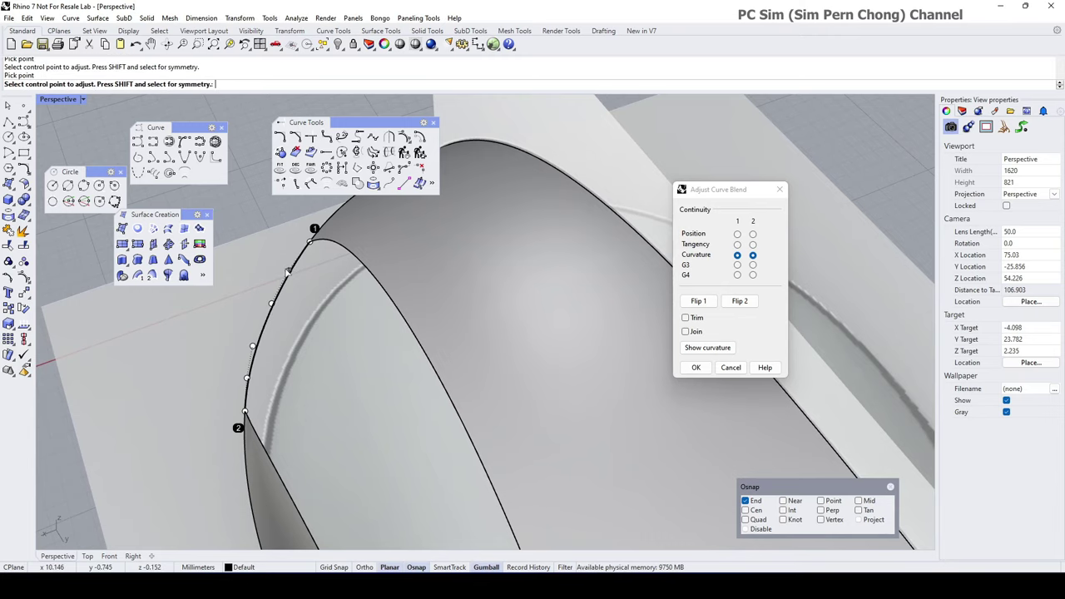
{"action": "right_click_drag", "start_coordinate": [258, 398], "coordinate": [286, 401]}
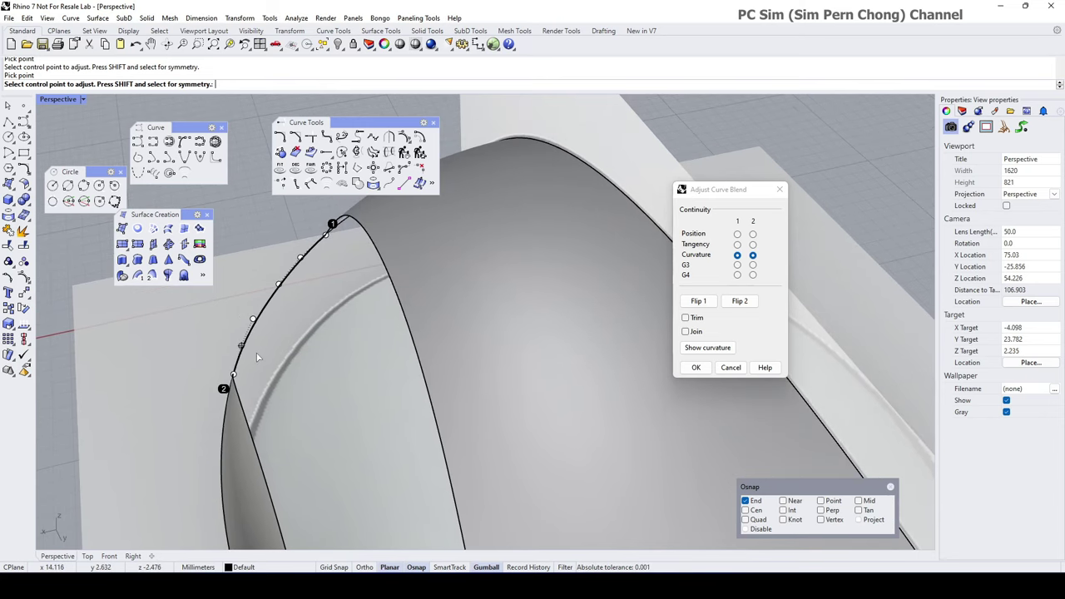
{"action": "left_click", "coordinate": [241, 346]}
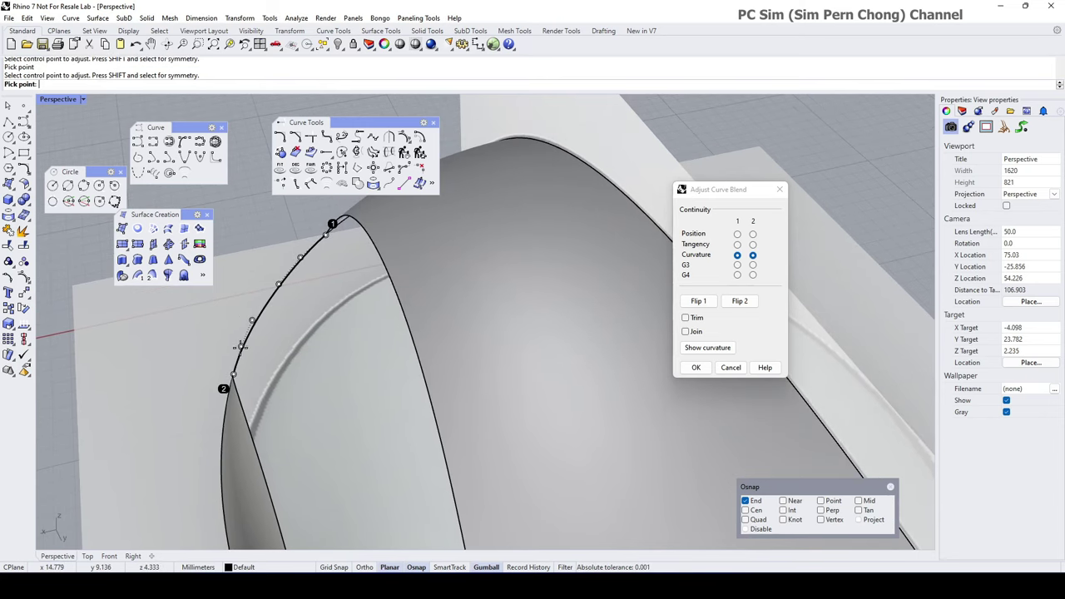
{"action": "left_click", "coordinate": [241, 352]}
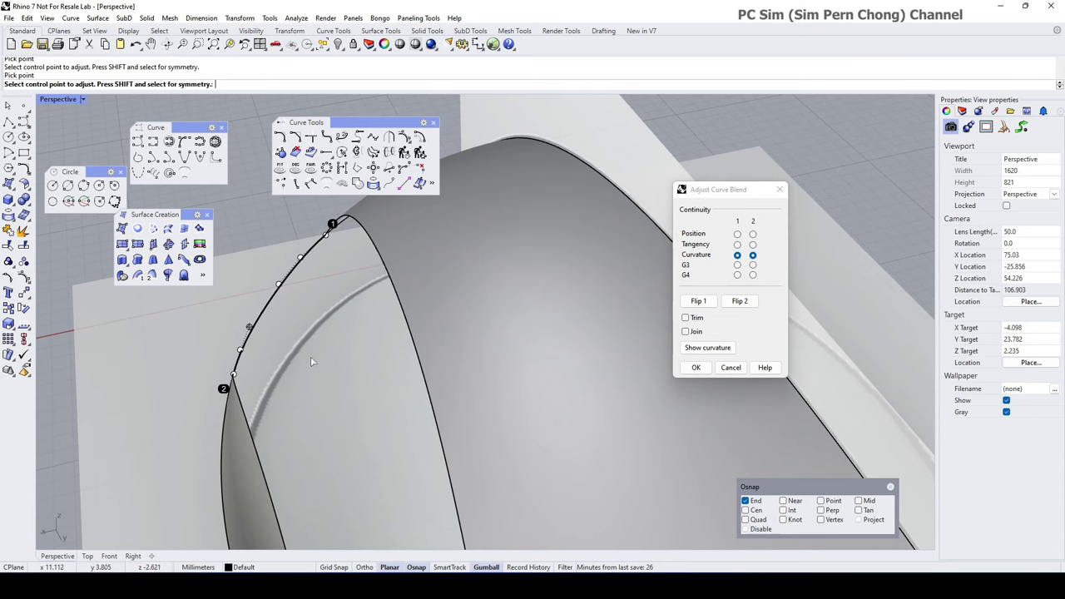
{"action": "right_click_drag", "start_coordinate": [311, 361], "coordinate": [382, 361]}
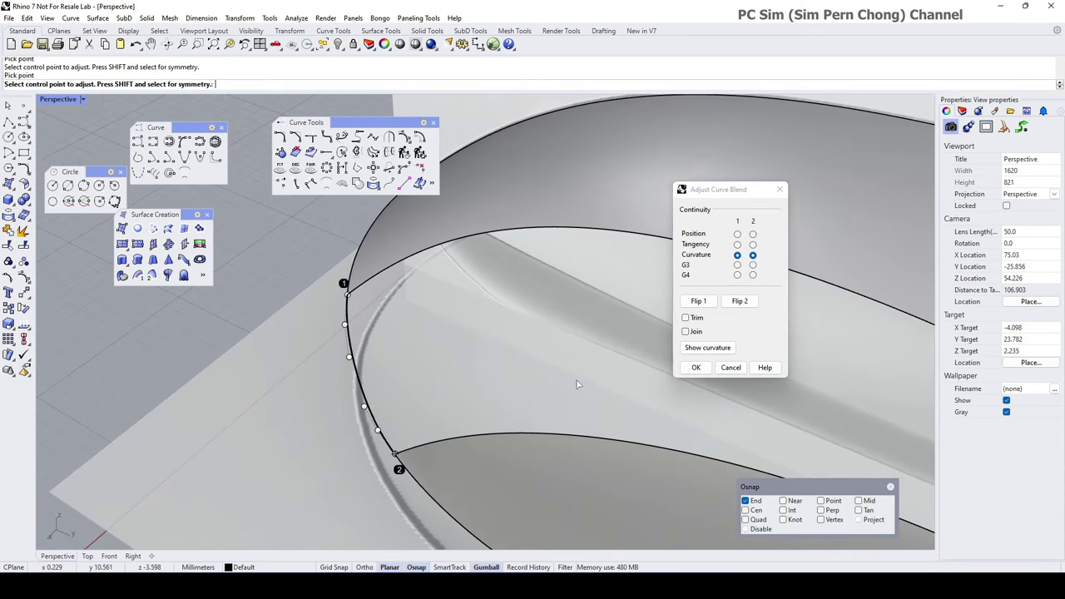
{"action": "left_click", "coordinate": [696, 368]}
- Try a curvature-continuous blend between the ends of the upper and lower surface edges at the narrow tail of the body
{"action": "mouse_move", "coordinate": [627, 374]}
{"action": "right_mouse_down"}
{"action": "mouse_move", "coordinate": [550, 387]}
{"action": "mouse_move", "coordinate": [566, 352]}
{"action": "mouse_move", "coordinate": [435, 369]}
{"action": "mouse_move", "coordinate": [639, 358]}
{"action": "right_mouse_up"}
{"action": "scroll", "coordinate": [640, 357], "scroll_direction": "up", "scroll_amount": 15}
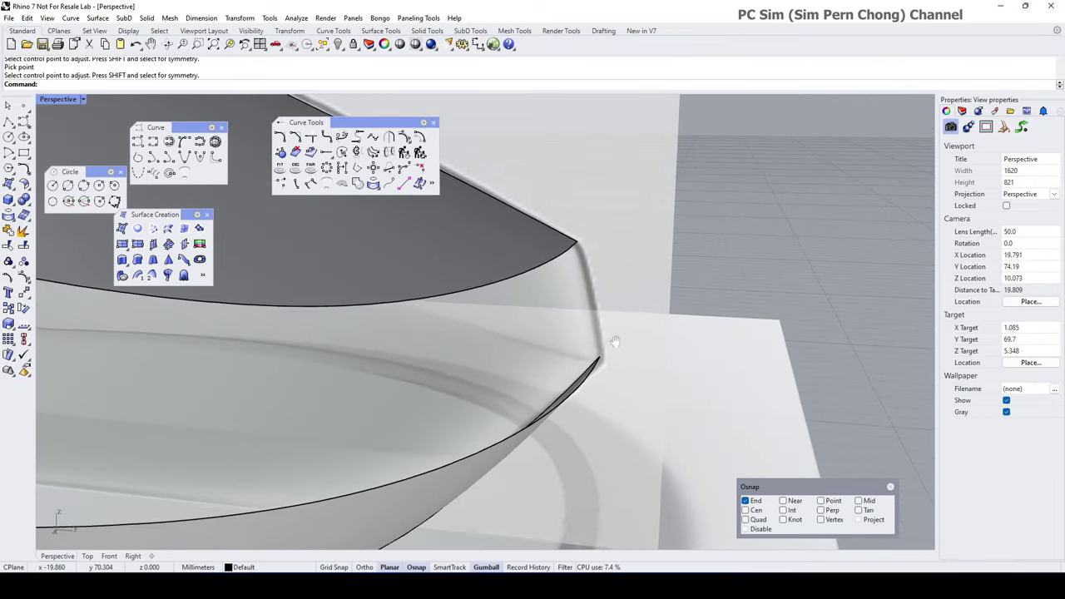
{"action": "right_click_drag", "start_coordinate": [586, 336], "coordinate": [593, 305]}
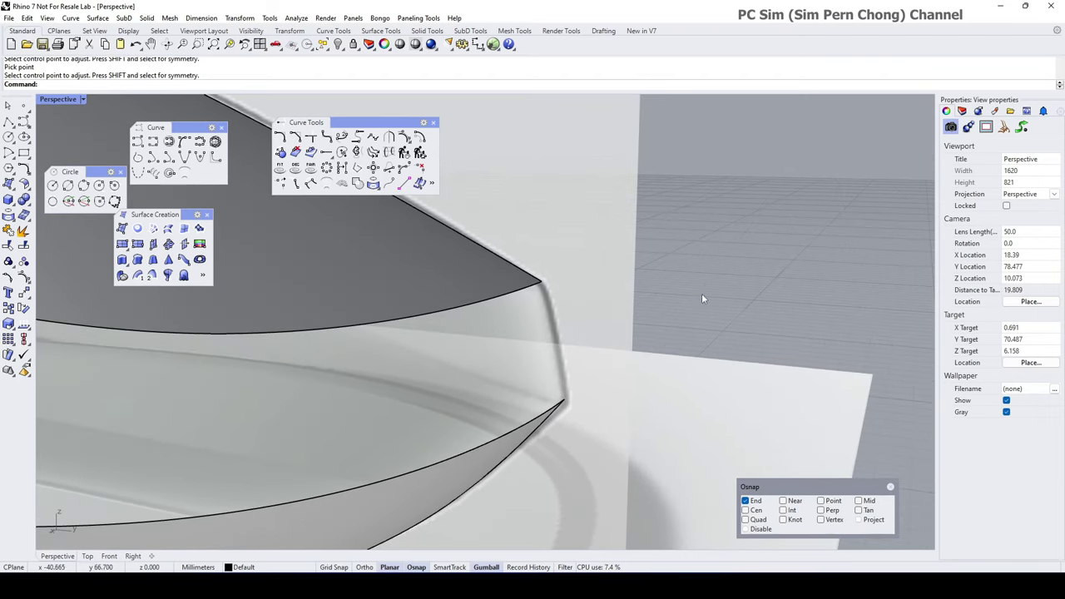
{"action": "left_click", "coordinate": [341, 137]}
{"action": "left_click", "coordinate": [523, 269]}
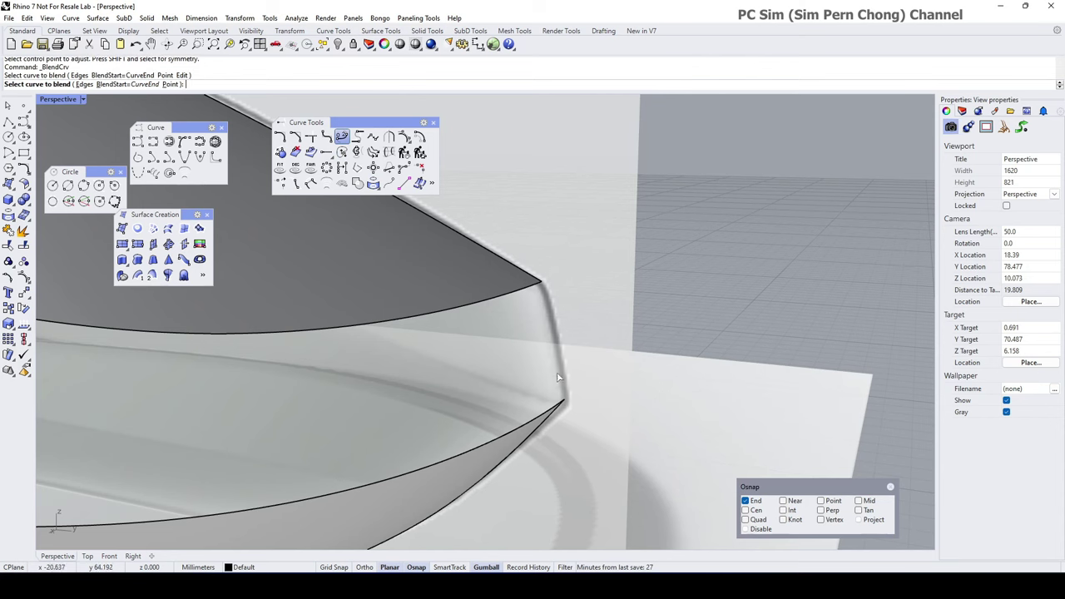
{"action": "left_click", "coordinate": [559, 417]}
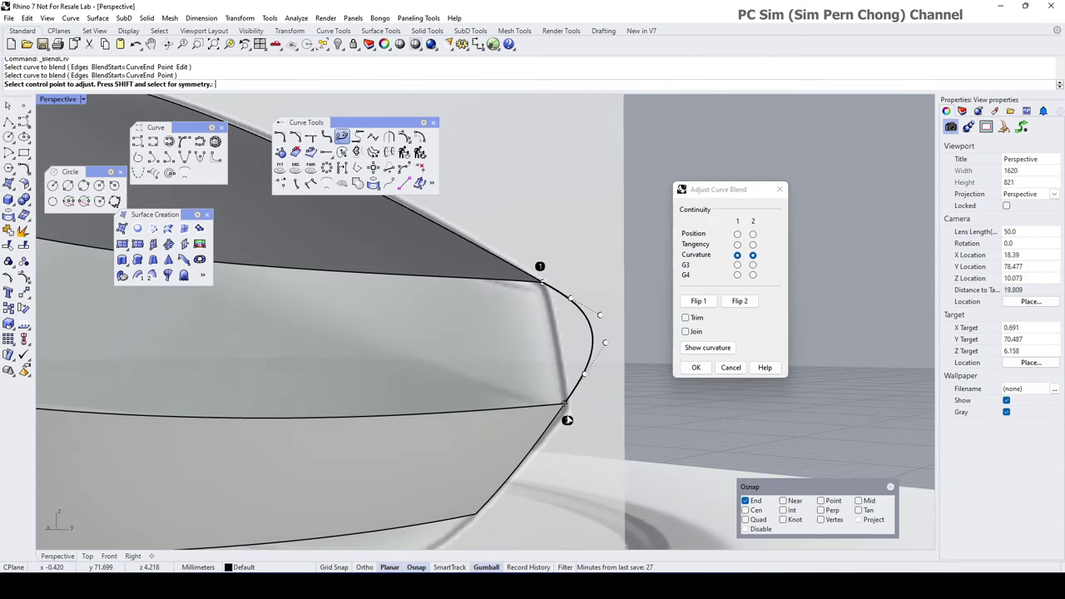
{"action": "right_click_drag", "start_coordinate": [591, 405], "coordinate": [529, 353]}
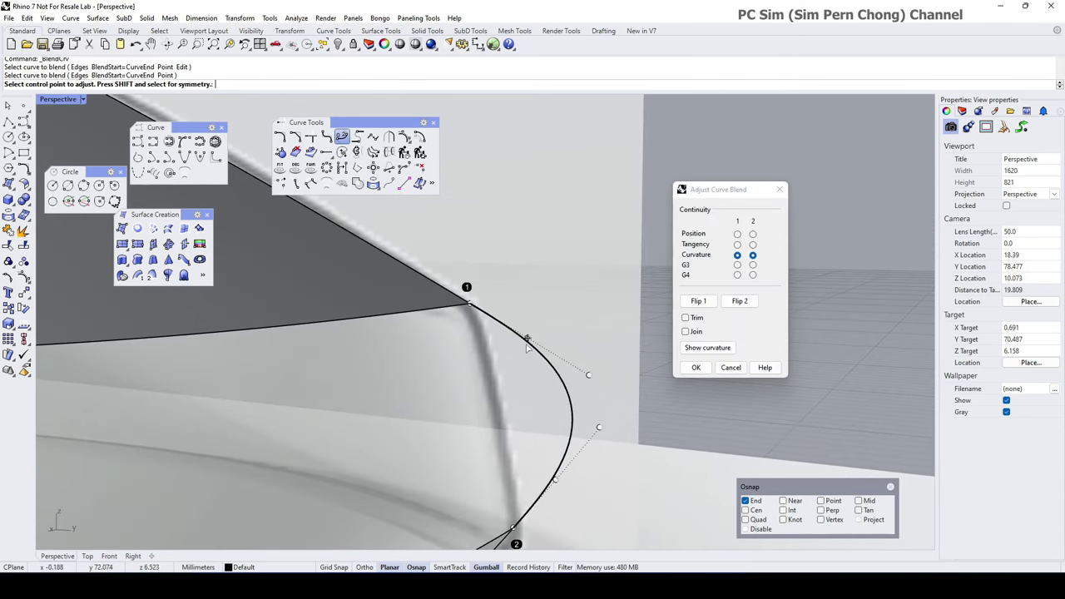
- Try to pull the tail blend's control points in close to both of its ends to match the reference image
{"action": "left_click", "coordinate": [526, 337]}
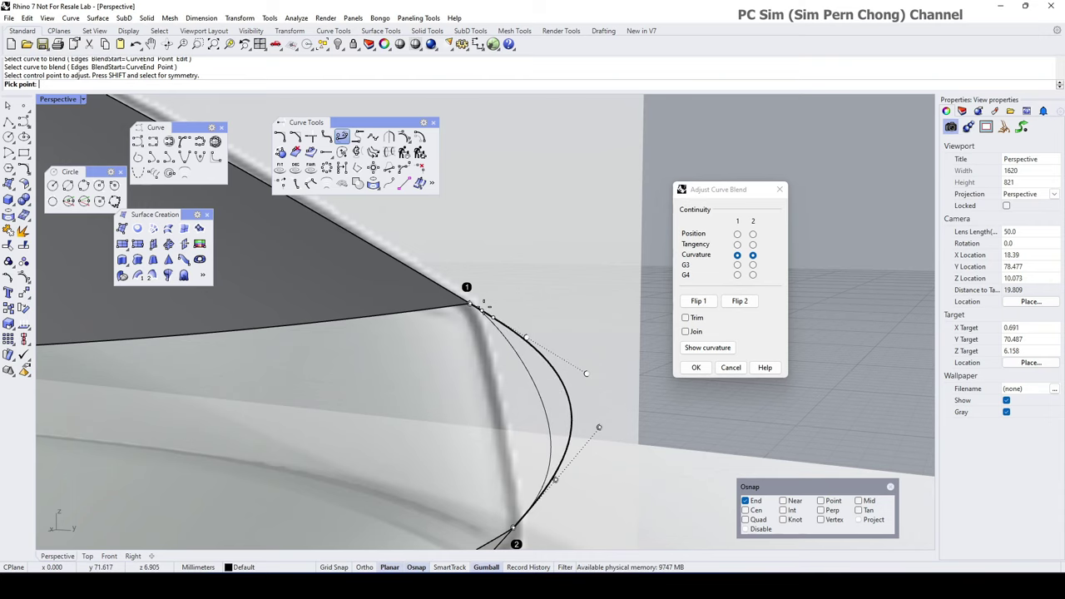
{"action": "left_click", "coordinate": [492, 316]}
{"action": "right_click_drag", "start_coordinate": [549, 492], "coordinate": [555, 482]}
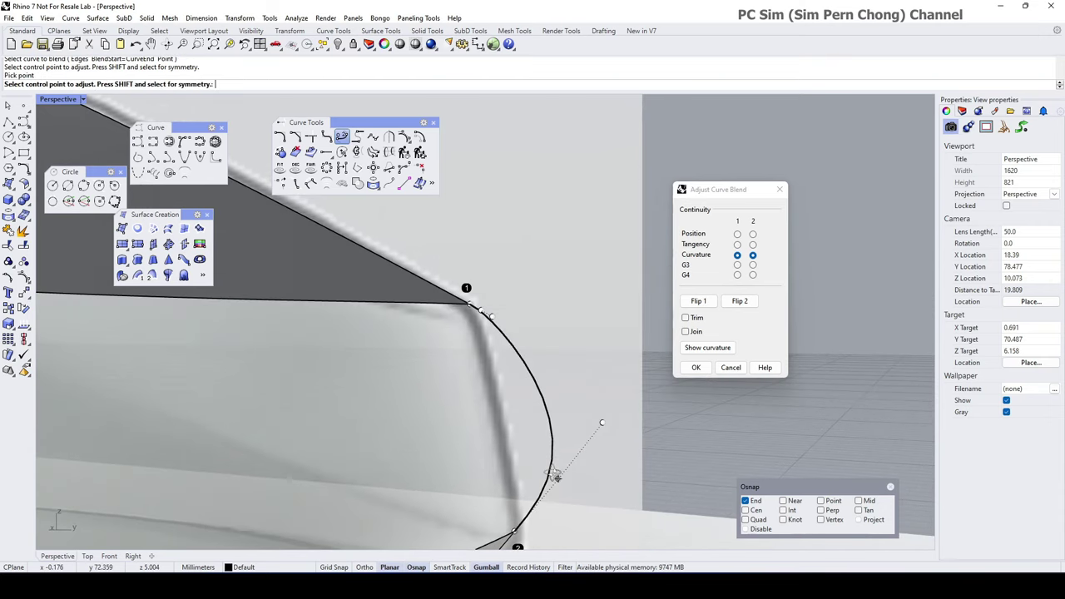
{"action": "left_click", "coordinate": [556, 481]}
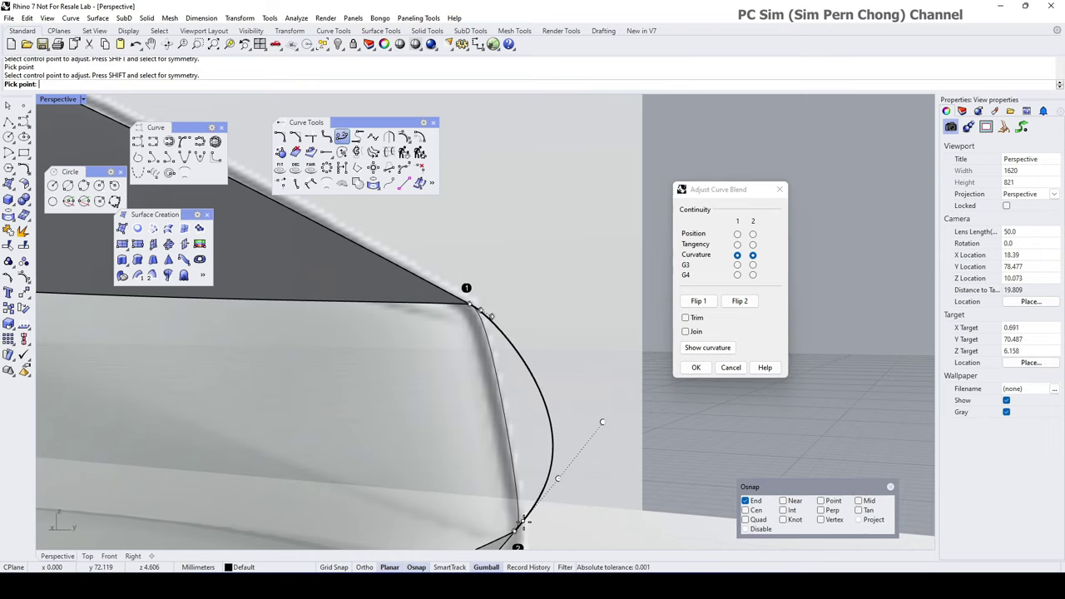
{"action": "left_click", "coordinate": [526, 520]}
{"action": "right_click_drag", "start_coordinate": [542, 512], "coordinate": [489, 381]}
{"action": "left_click", "coordinate": [490, 381]}
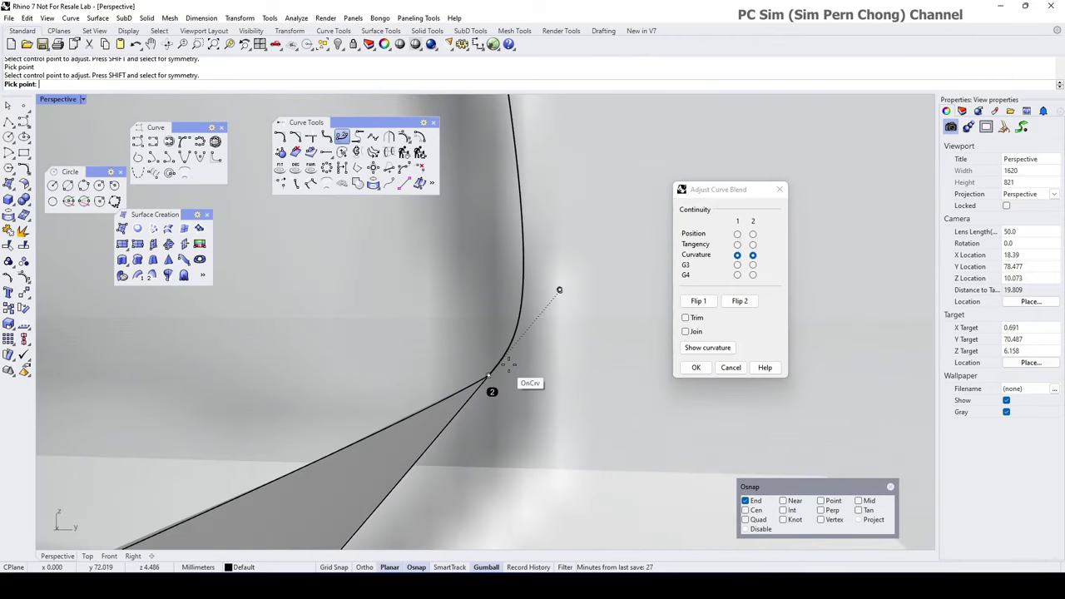
{"action": "left_click", "coordinate": [489, 376]}
{"action": "scroll", "coordinate": [507, 364], "scroll_direction": "down", "scroll_amount": 6}
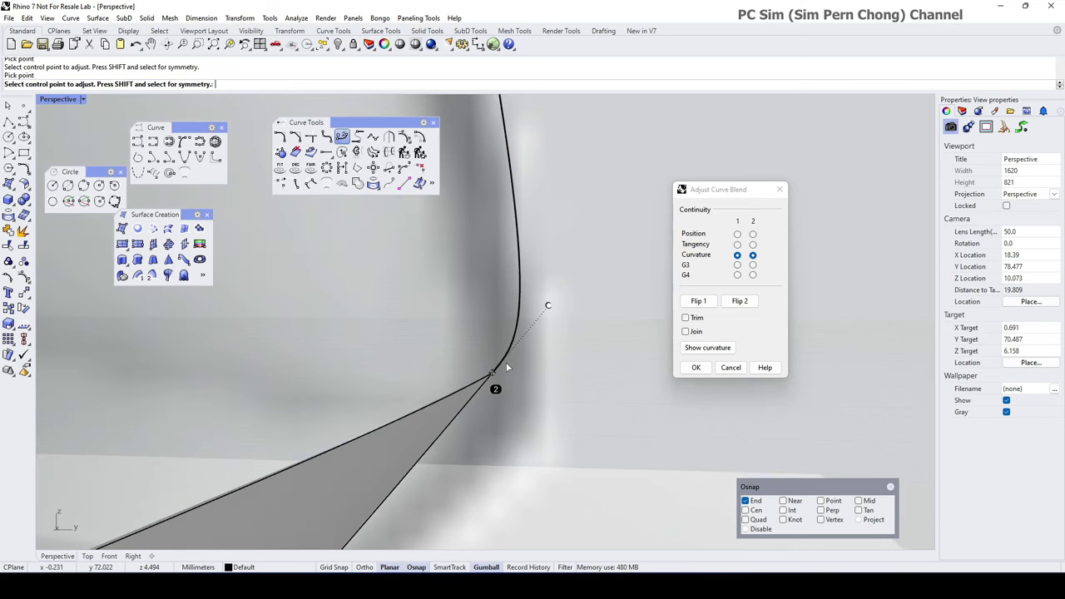
{"action": "key", "text": "Escape"}
{"action": "scroll", "coordinate": [517, 341], "scroll_direction": "down", "scroll_amount": 8}
{"action": "right_click_drag", "start_coordinate": [527, 321], "coordinate": [547, 403], "text": "shift"}
{"action": "right_click_drag", "start_coordinate": [535, 333], "coordinate": [531, 362]}
{"action": "right_click", "coordinate": [531, 362]}
{"action": "left_click", "coordinate": [463, 169]}
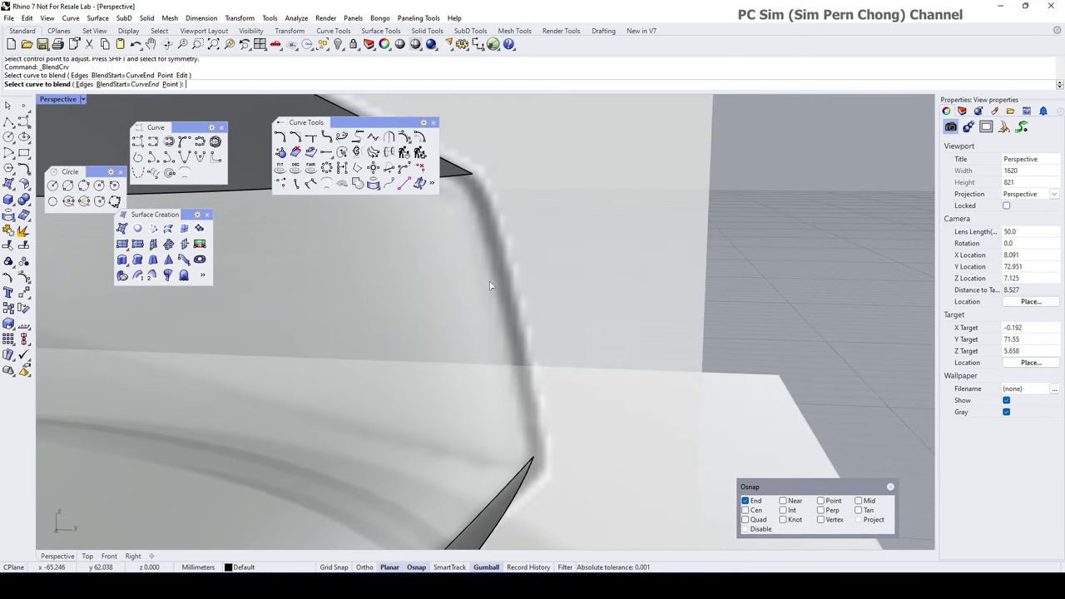
{"action": "left_click", "coordinate": [533, 474]}
{"action": "right_click_drag", "start_coordinate": [611, 356], "coordinate": [590, 360]}
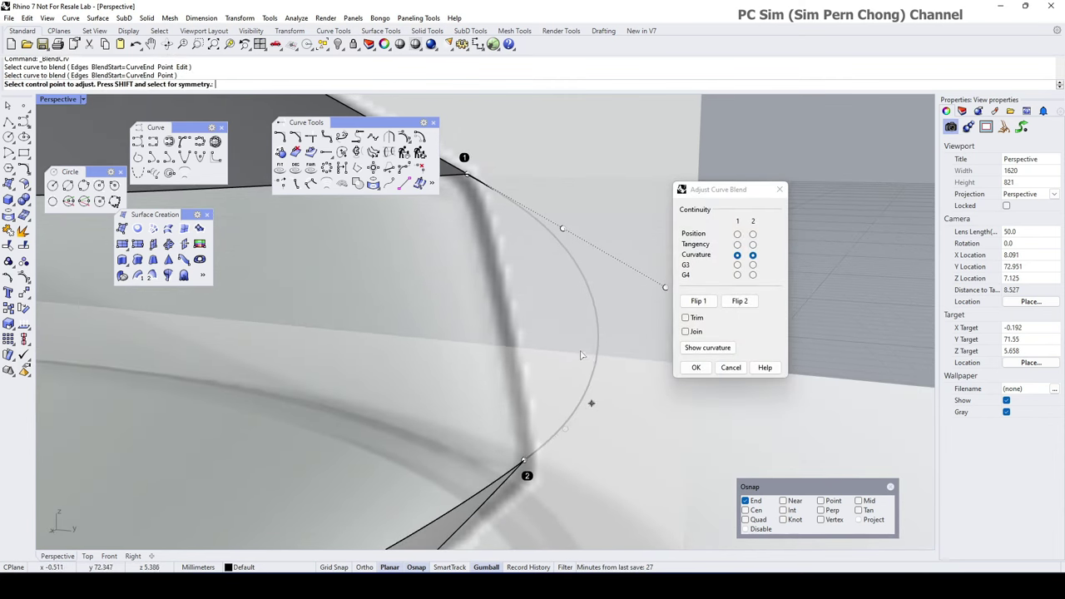
{"action": "key", "text": "Escape"}
- Create a curve blend with Curvature continuity between the upper and lower surface edges at the body's narrow tail
{"action": "key", "text": "Return"}
{"action": "left_click", "coordinate": [450, 165]}
{"action": "right_click_drag", "start_coordinate": [532, 387], "coordinate": [526, 350]}
{"action": "left_click", "coordinate": [498, 476]}
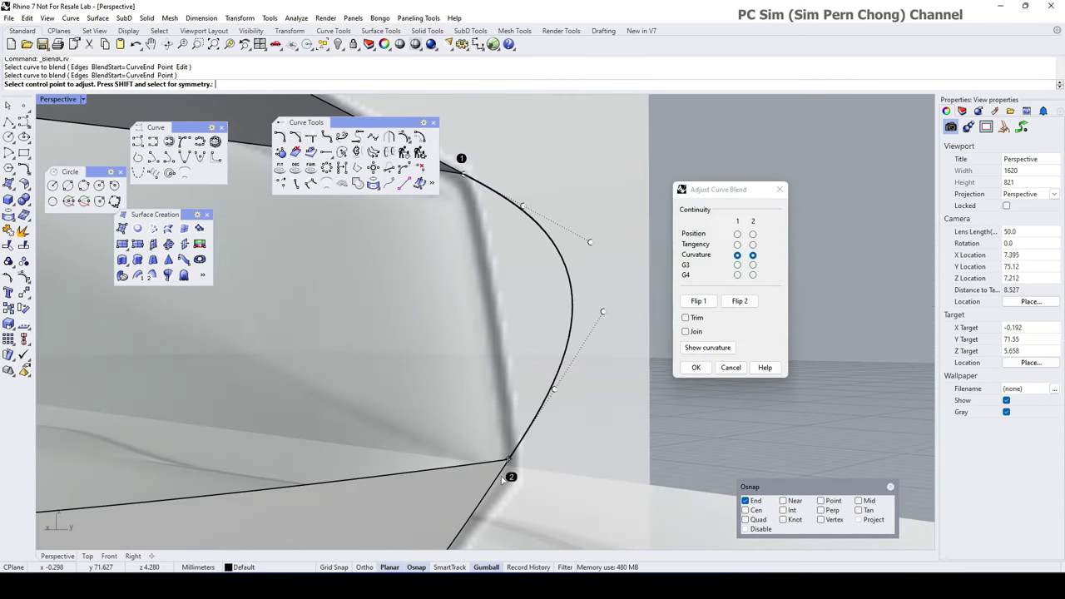
- Move the tail blend's control point near its lower end close to that endpoint
{"action": "right_click_drag", "start_coordinate": [590, 422], "coordinate": [589, 368]}
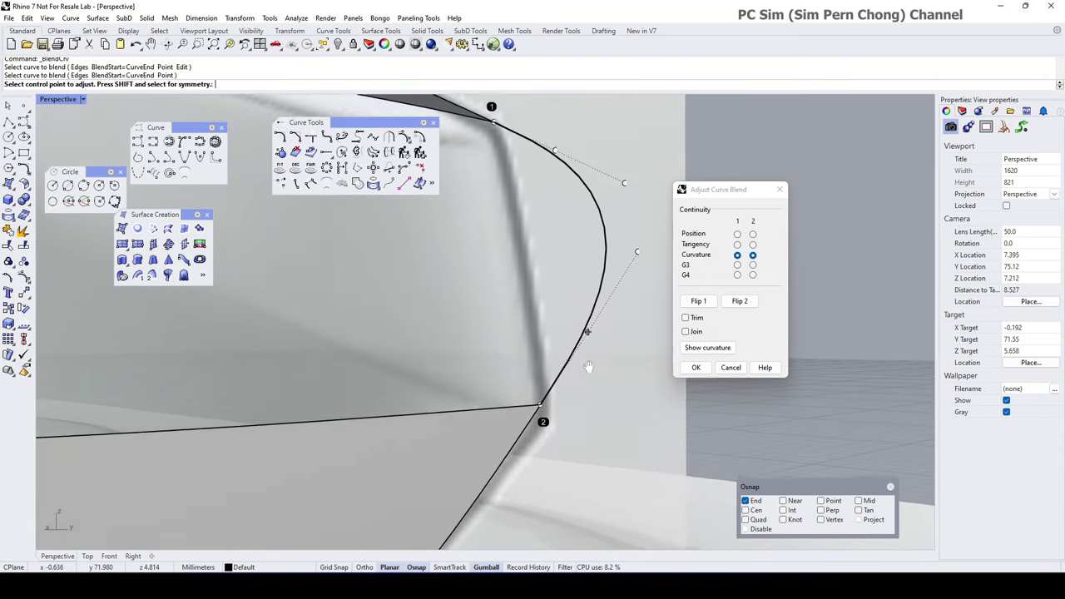
{"action": "scroll", "coordinate": [588, 365], "scroll_direction": "up", "scroll_amount": 4}
{"action": "left_click", "coordinate": [583, 287]}
{"action": "left_click", "coordinate": [526, 388]}
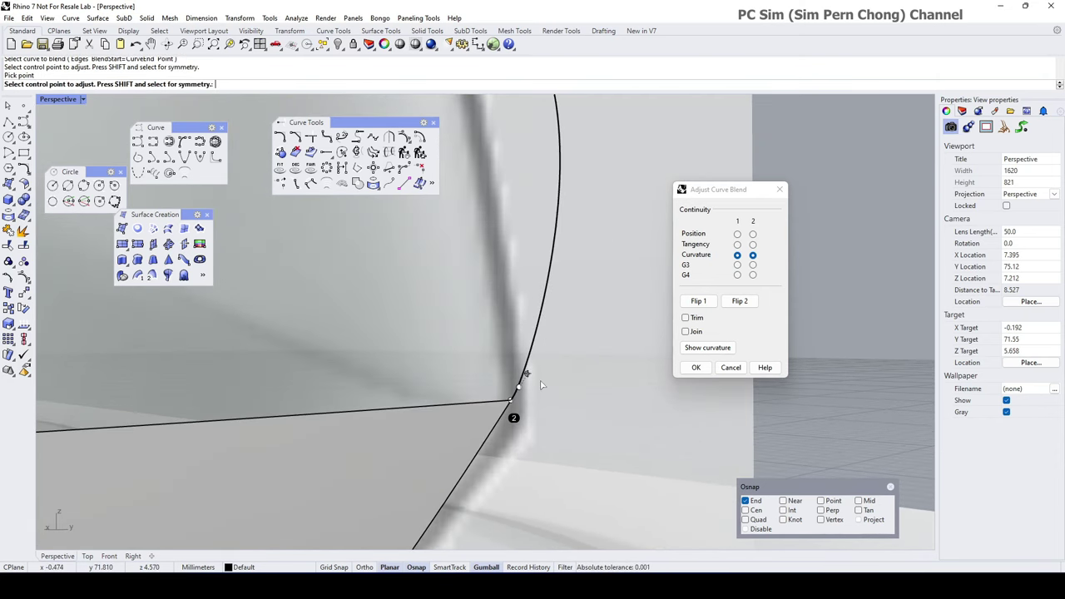
- Pull the tail blend's control points near its upper end close to that endpoint, and accept the blend
{"action": "right_click_drag", "start_coordinate": [525, 388], "coordinate": [590, 452]}
{"action": "scroll", "coordinate": [563, 371], "scroll_direction": "up", "scroll_amount": 6}
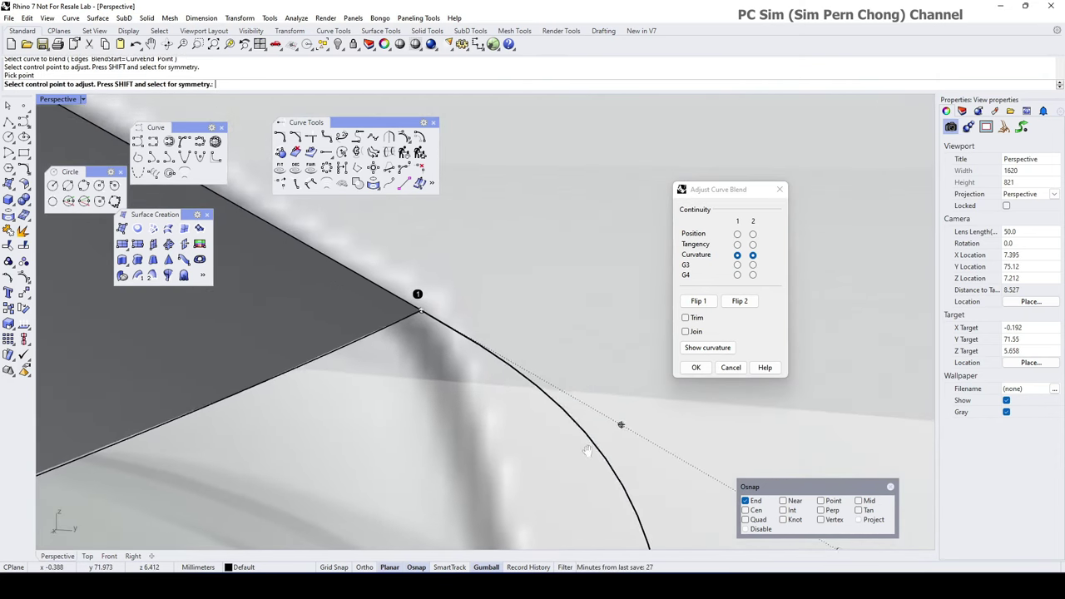
{"action": "left_click", "coordinate": [621, 428]}
{"action": "left_click", "coordinate": [468, 339]}
{"action": "scroll", "coordinate": [483, 367], "scroll_direction": "up", "scroll_amount": 1}
{"action": "scroll", "coordinate": [482, 368], "scroll_direction": "up", "scroll_amount": 7}
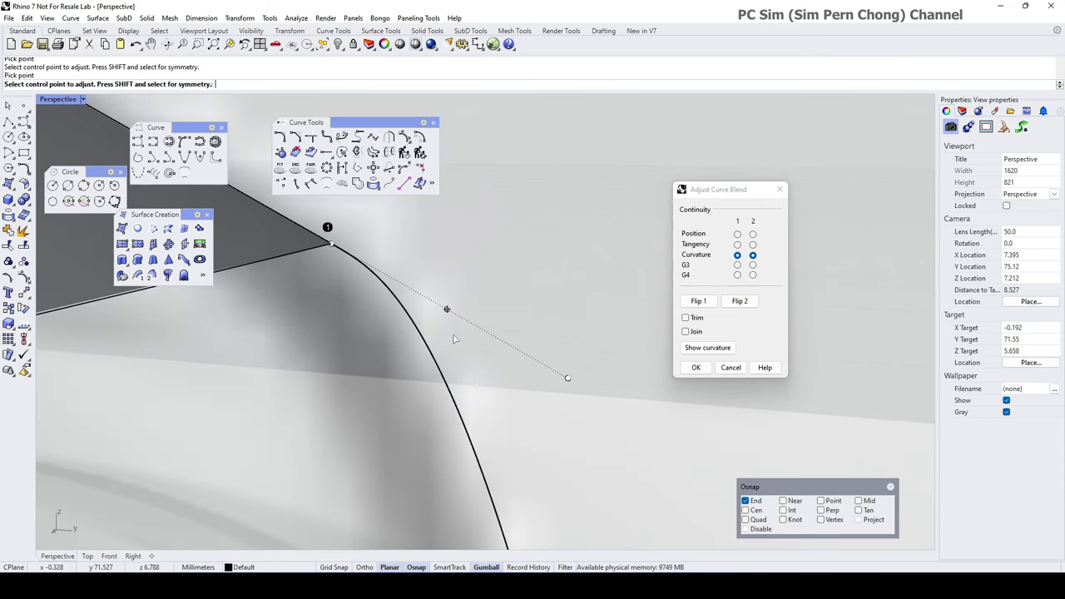
{"action": "left_click", "coordinate": [445, 311]}
{"action": "left_click", "coordinate": [384, 274]}
{"action": "right_click_drag", "start_coordinate": [400, 296], "coordinate": [514, 369]}
{"action": "left_click", "coordinate": [695, 367]}
{"action": "scroll", "coordinate": [671, 367], "scroll_direction": "down", "scroll_amount": 17}
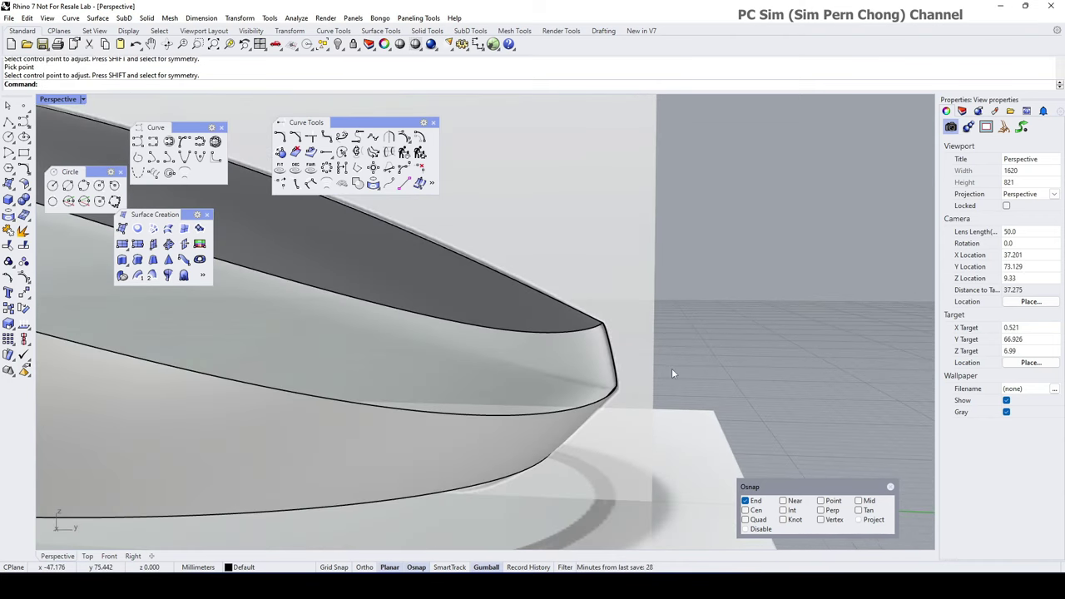
{"action": "right_click_drag", "start_coordinate": [669, 370], "coordinate": [486, 394]}
{"action": "right_click_drag", "start_coordinate": [487, 394], "coordinate": [502, 397]}
{"action": "scroll", "coordinate": [476, 388], "scroll_direction": "down", "scroll_amount": 8}
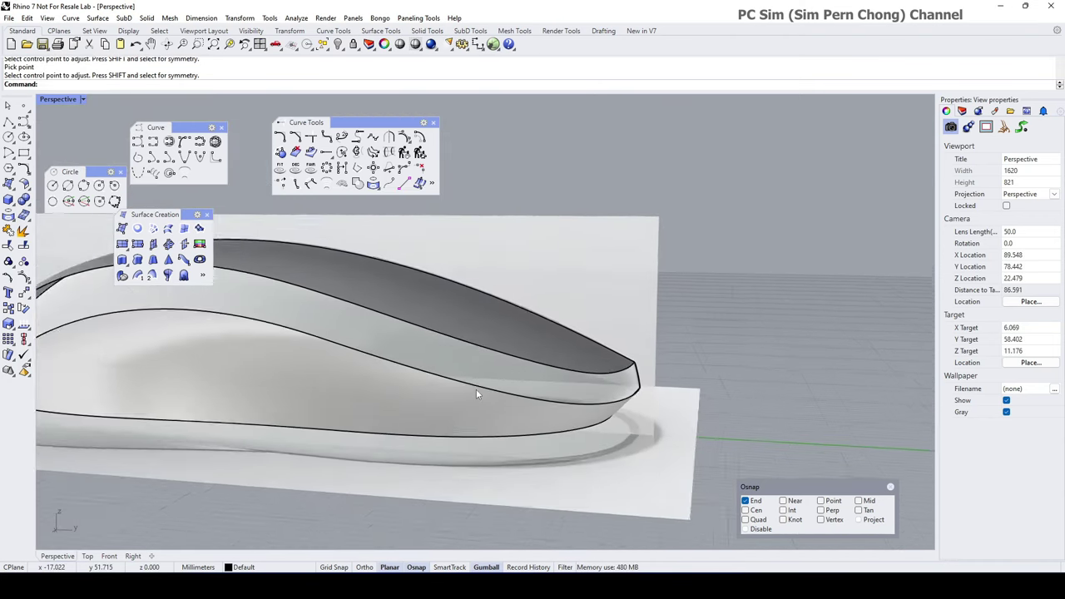
{"action": "right_click_drag", "start_coordinate": [409, 396], "coordinate": [489, 406]}
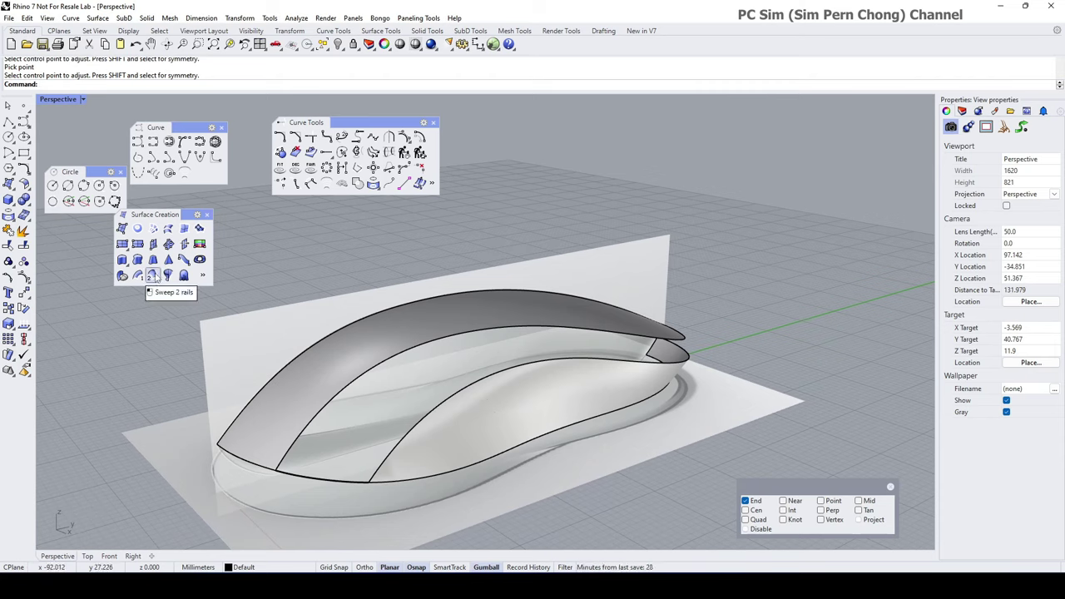
{"action": "left_click", "coordinate": [154, 277]}
{"action": "left_click", "coordinate": [332, 403]}
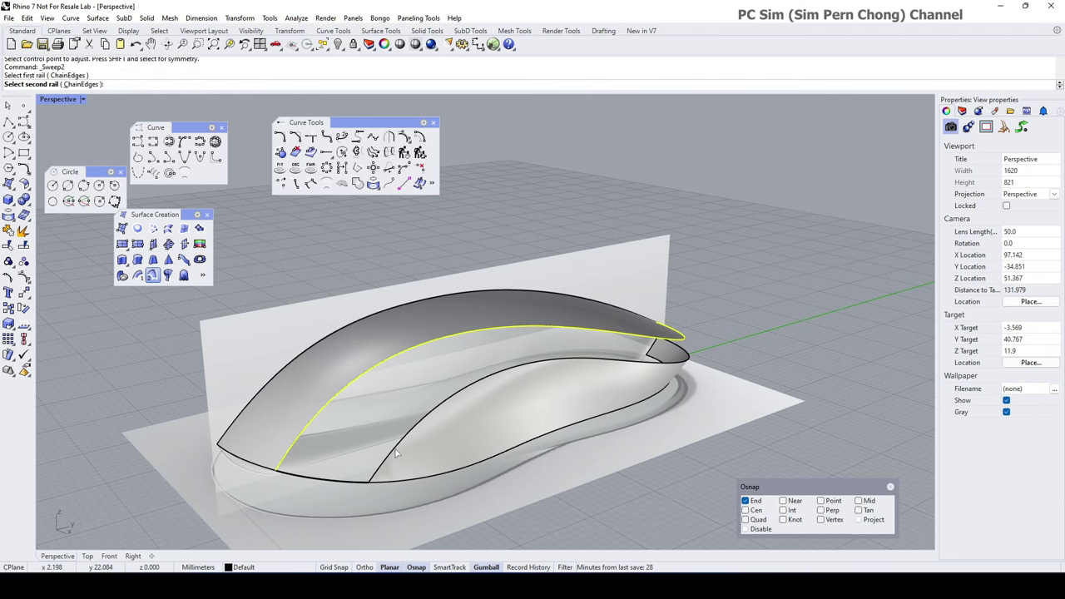
{"action": "left_click", "coordinate": [391, 456]}
{"action": "right_click_drag", "start_coordinate": [510, 434], "coordinate": [423, 445]}
{"action": "key", "text": "Escape"}
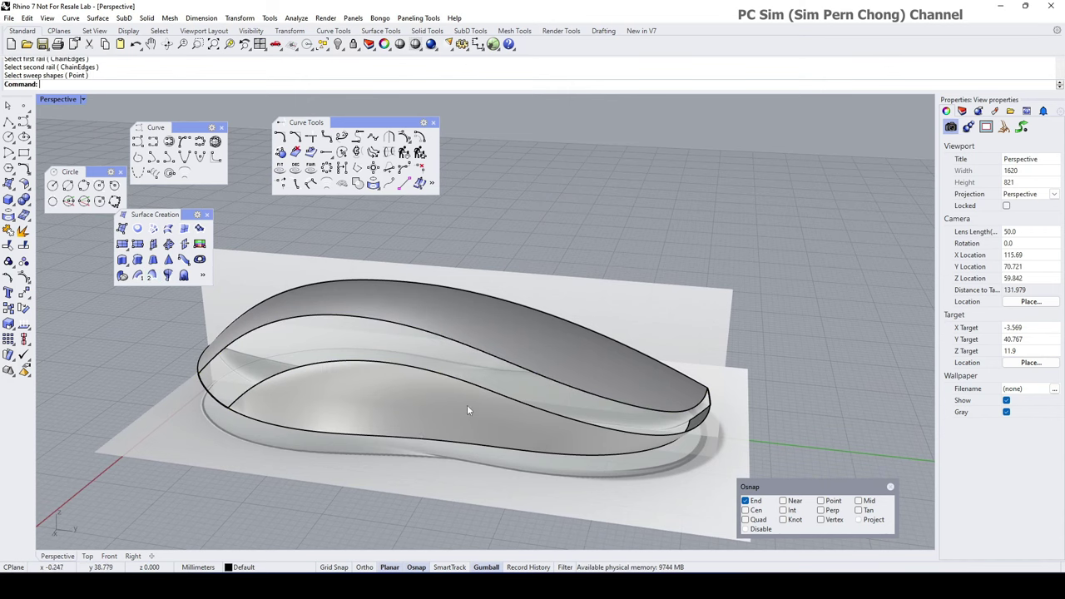
- Examine the control point density of the lower side surface, and hide its points again
{"action": "left_click", "coordinate": [477, 391]}
{"action": "key", "text": "Escape"}
{"action": "scroll", "coordinate": [479, 417], "scroll_direction": "up", "scroll_amount": 4}
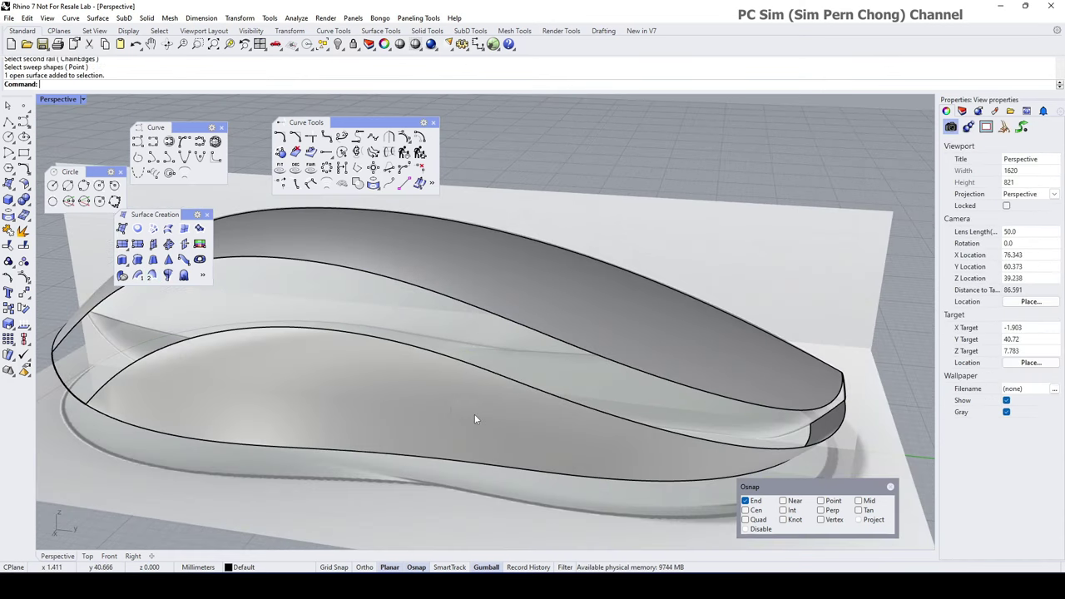
{"action": "left_click", "coordinate": [475, 417]}
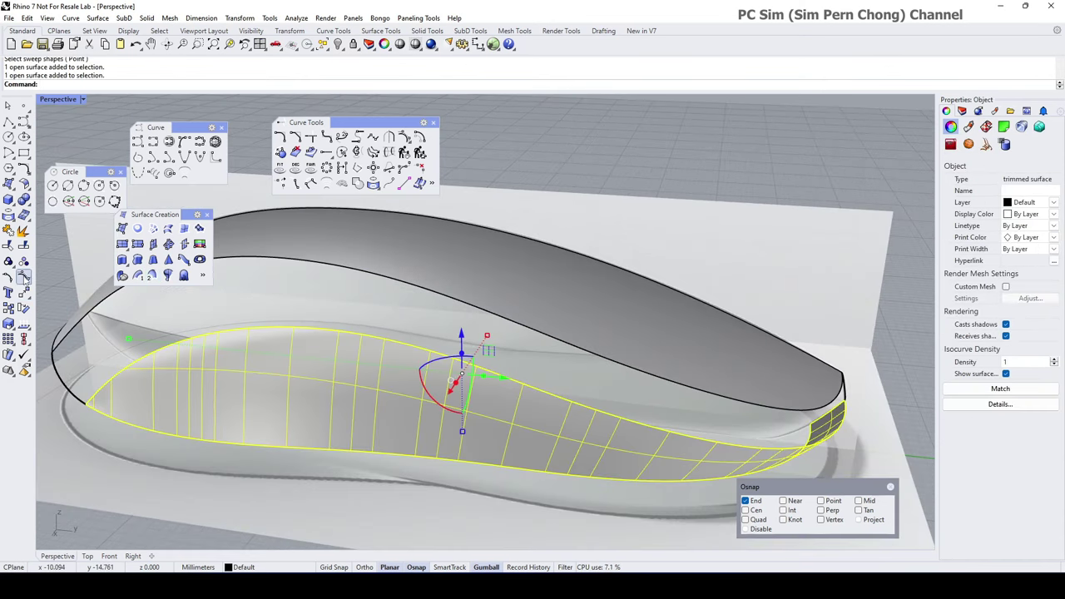
{"action": "left_click", "coordinate": [25, 279]}
{"action": "right_click_drag", "start_coordinate": [266, 386], "coordinate": [369, 405]}
{"action": "scroll", "coordinate": [337, 405], "scroll_direction": "down", "scroll_amount": 4}
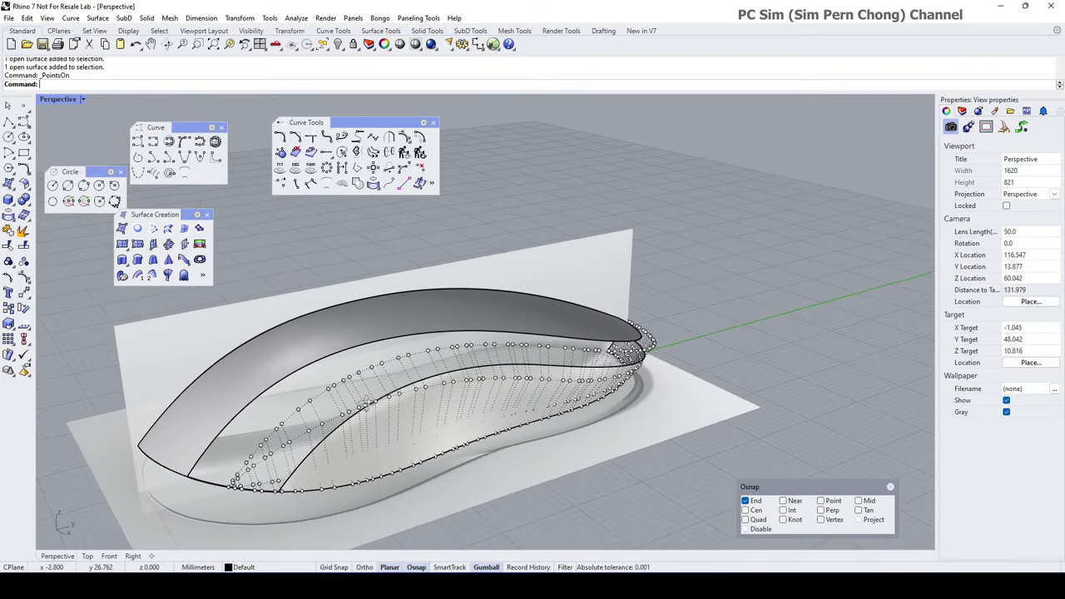
{"action": "key", "text": "Escape"}
- Shrink the trimmed lower side surface to its boundary and display its control points
{"action": "left_click", "coordinate": [376, 433]}
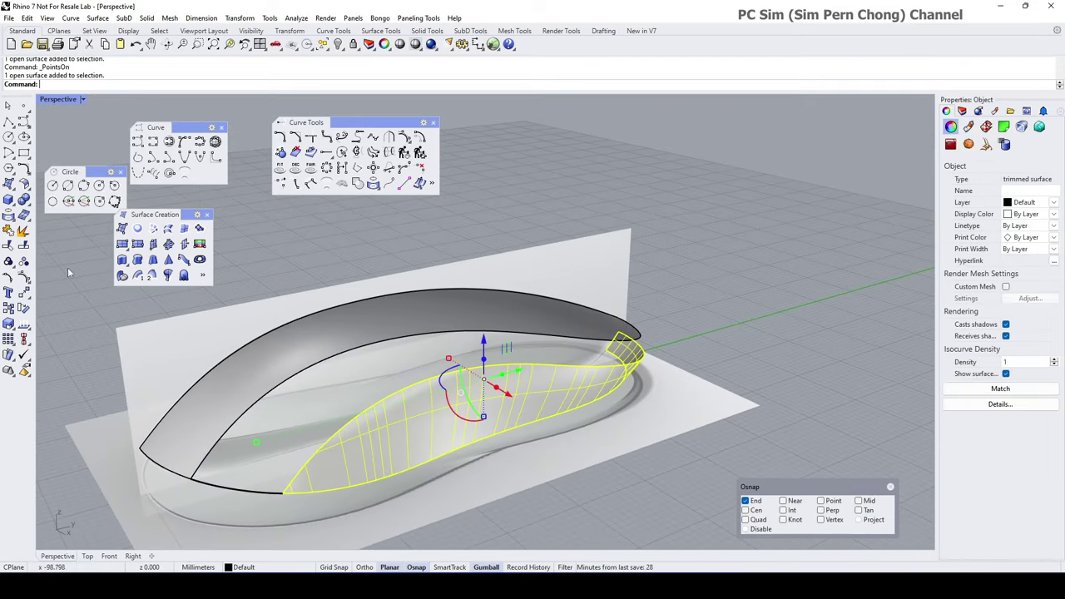
{"action": "left_click", "coordinate": [24, 183]}
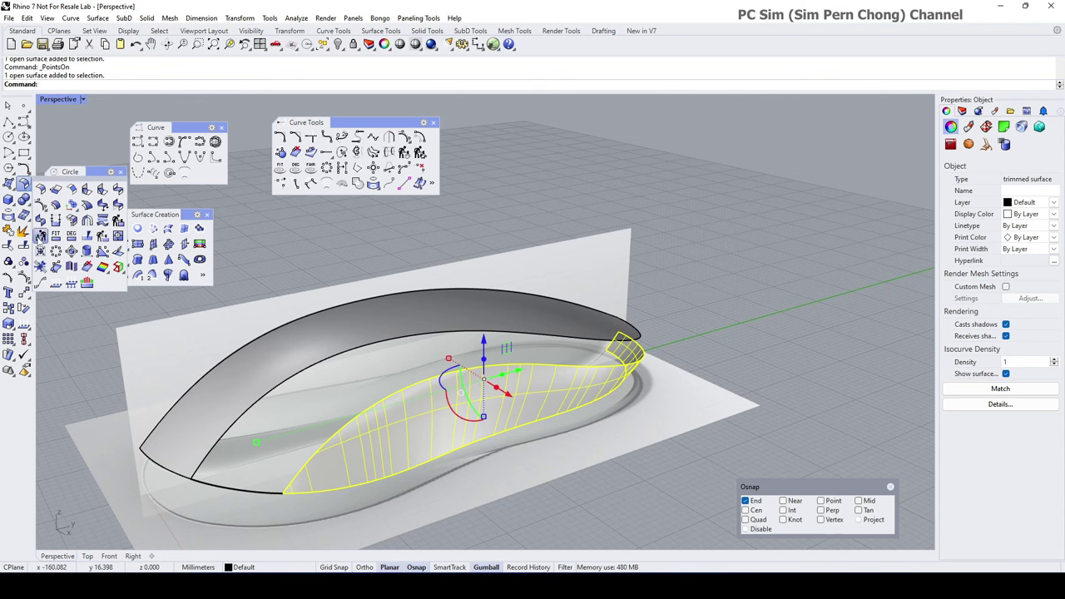
{"action": "left_click", "coordinate": [40, 251]}
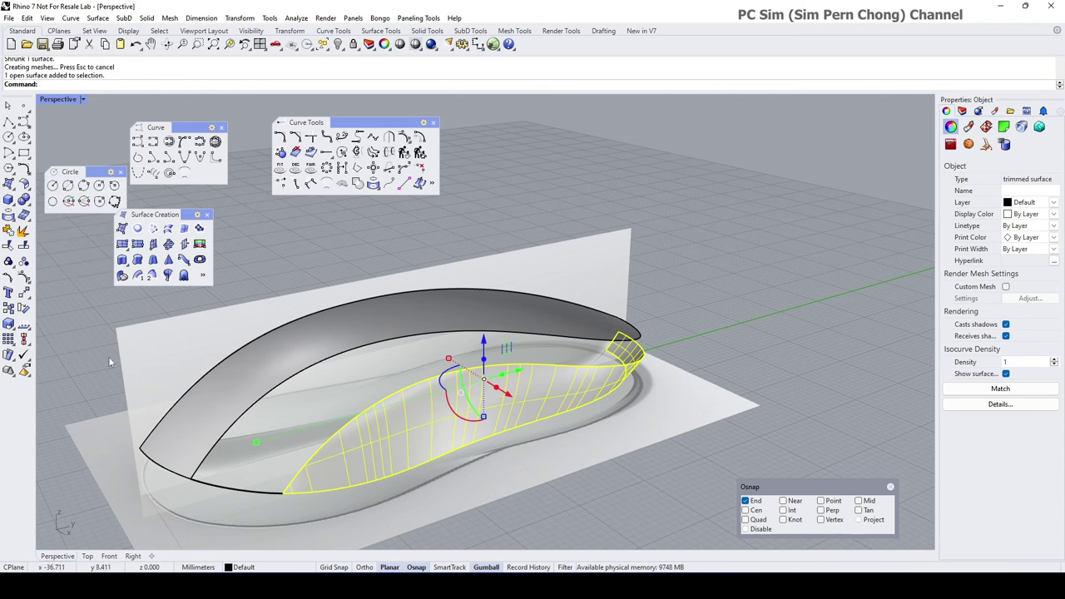
{"action": "left_click", "coordinate": [23, 280]}
{"action": "right_click_drag", "start_coordinate": [253, 445], "coordinate": [380, 446]}
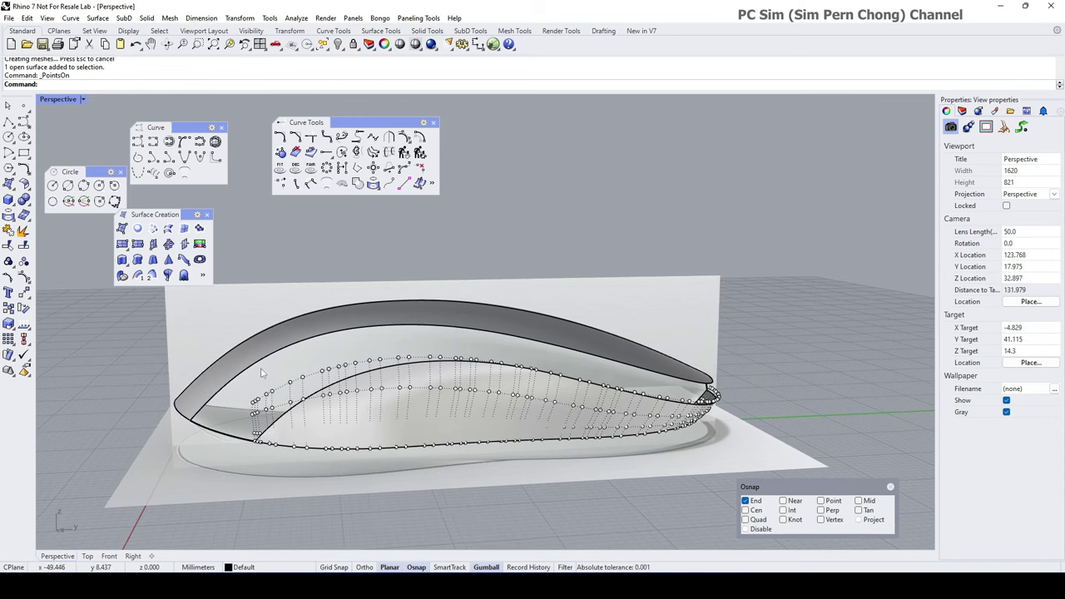
- Remove surplus V-direction knot lines from the lower side surface near its wide end with Remove Knot
{"action": "left_click", "coordinate": [27, 280]}
{"action": "left_click", "coordinate": [57, 300]}
{"action": "scroll", "coordinate": [241, 416], "scroll_direction": "up", "scroll_amount": 7}
{"action": "left_click", "coordinate": [340, 460]}
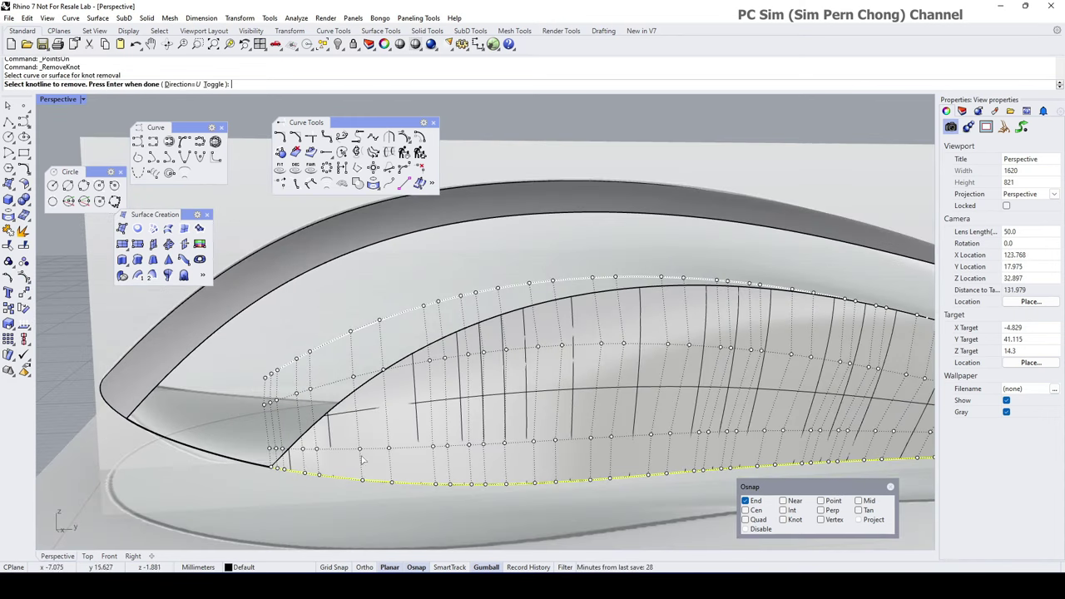
{"action": "left_click", "coordinate": [210, 85]}
{"action": "left_click", "coordinate": [327, 456]}
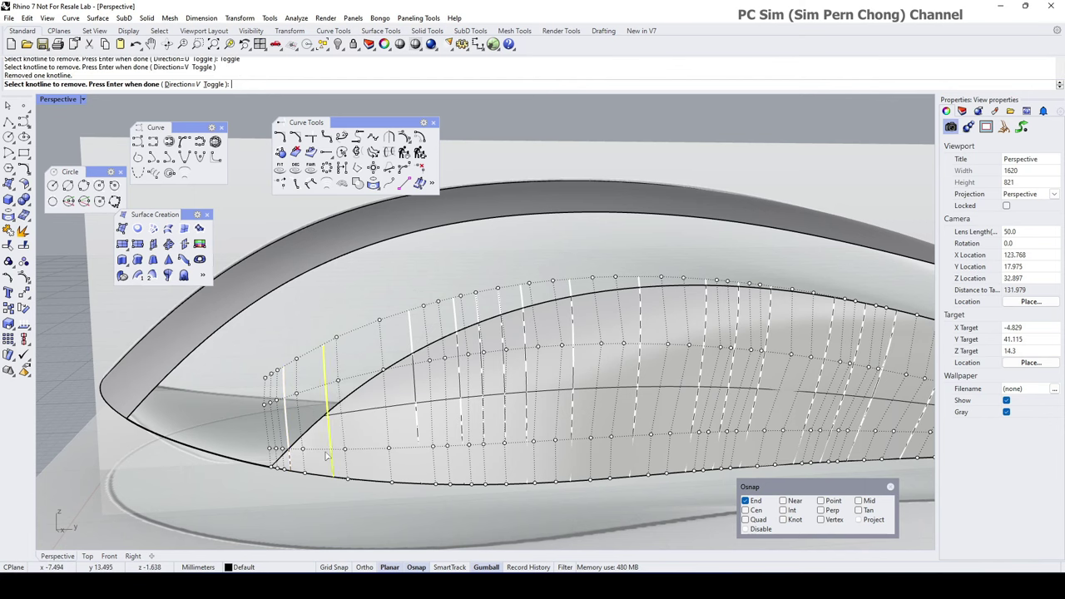
{"action": "left_click", "coordinate": [416, 451]}
{"action": "left_click", "coordinate": [461, 441]}
{"action": "left_click", "coordinate": [504, 441]}
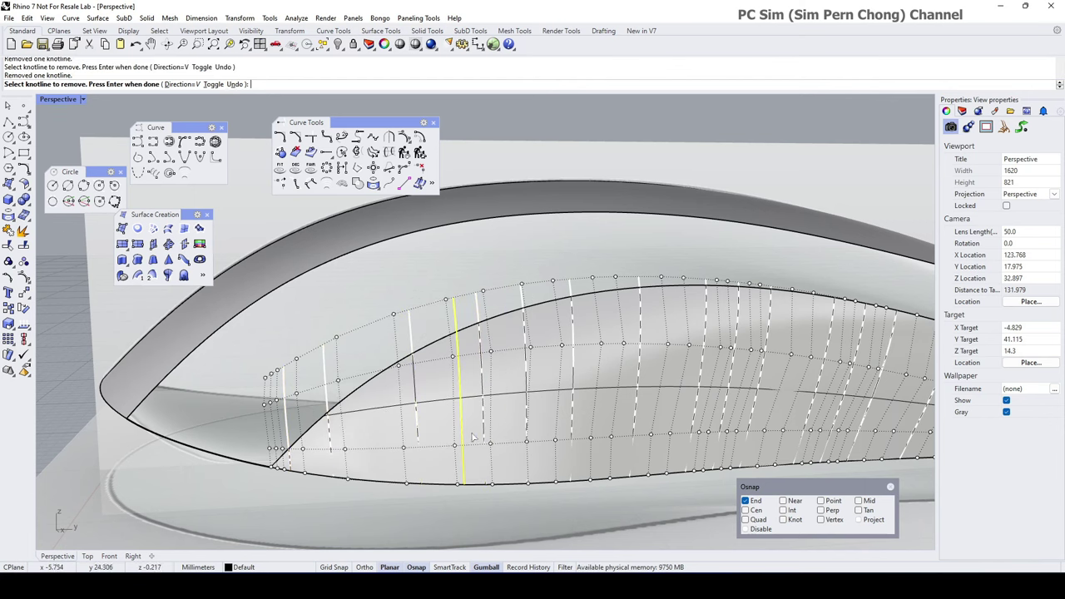
{"action": "left_click", "coordinate": [463, 440]}
{"action": "right_click", "coordinate": [471, 439]}
- Remove the closely spaced V-direction knot lines just before the middle of the lower side surface
{"action": "scroll", "coordinate": [483, 440], "scroll_direction": "down", "scroll_amount": 4}
{"action": "right_click", "coordinate": [516, 435]}
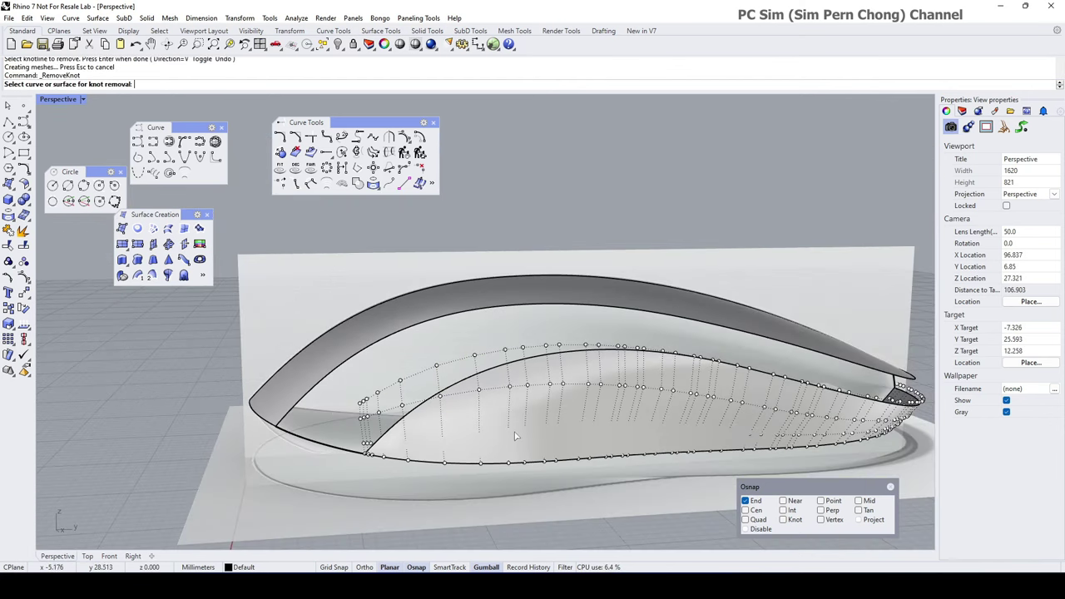
{"action": "left_click", "coordinate": [517, 434]}
{"action": "left_click", "coordinate": [524, 430]}
{"action": "left_click", "coordinate": [564, 428]}
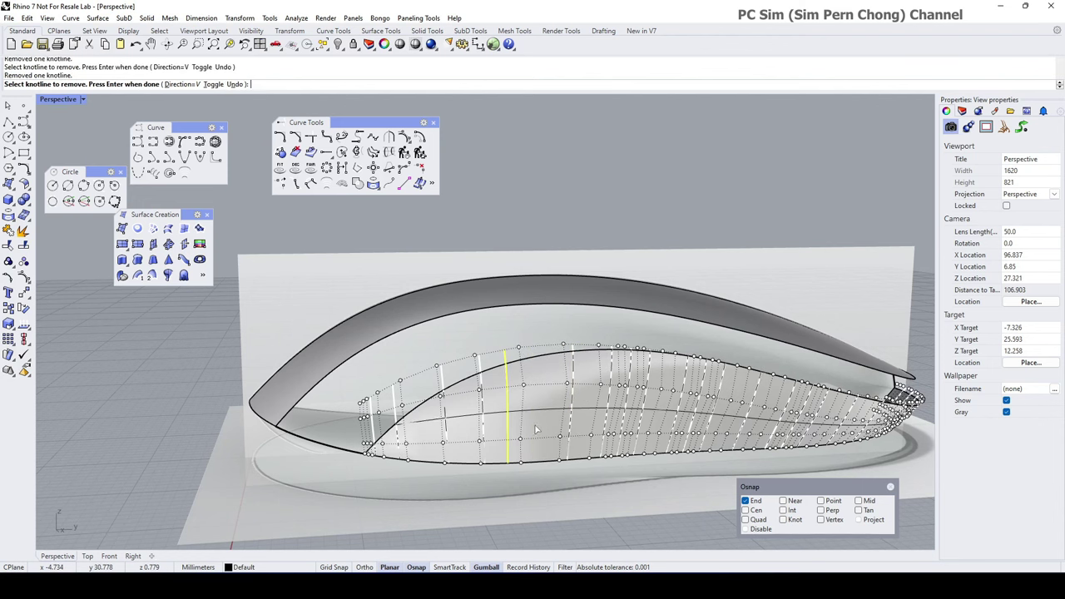
{"action": "right_click_drag", "start_coordinate": [544, 430], "coordinate": [459, 438], "text": "shift"}
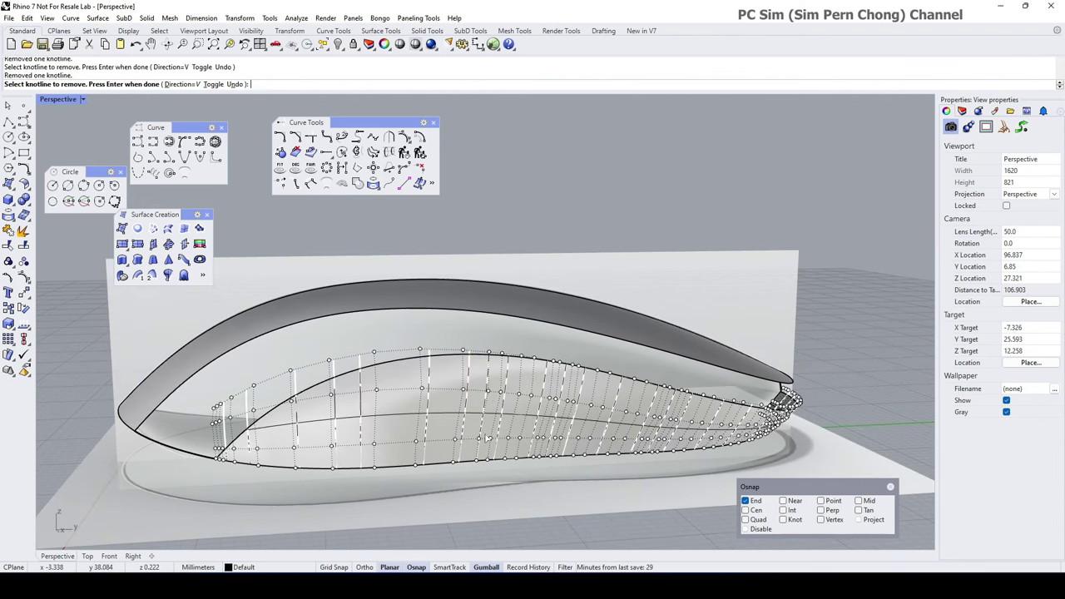
{"action": "key", "text": "Return"}
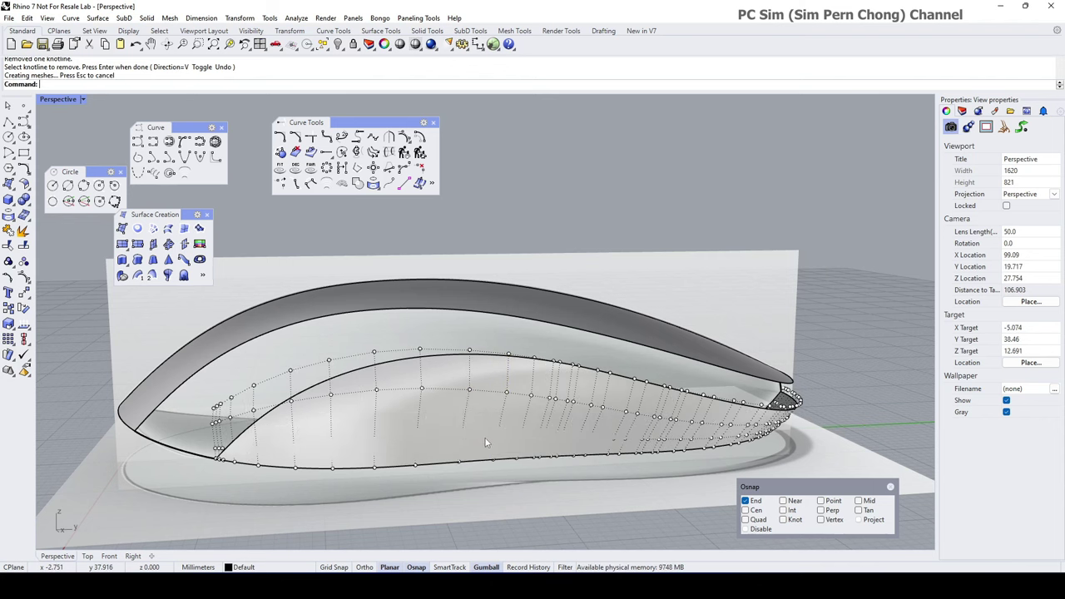
- Thin out the dense V-direction knot lines between the middle and the tail of the lower side surface
{"action": "right_click_drag", "start_coordinate": [500, 439], "coordinate": [413, 422], "text": "shift"}
{"action": "scroll", "coordinate": [450, 420], "scroll_direction": "up", "scroll_amount": 4}
{"action": "right_click", "coordinate": [451, 420]}
{"action": "left_click", "coordinate": [451, 419]}
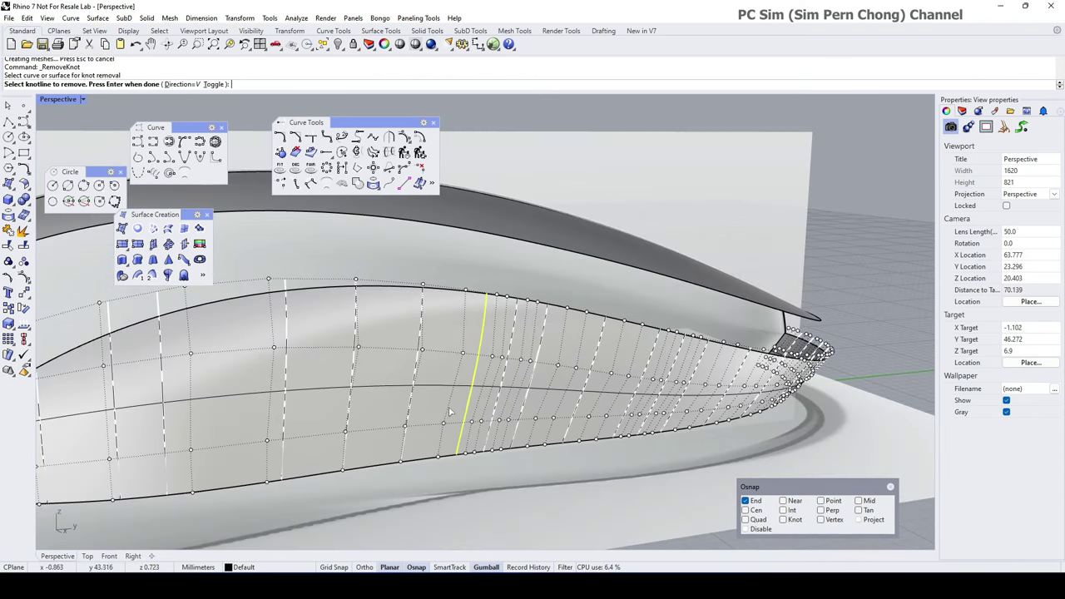
{"action": "left_click", "coordinate": [462, 412]}
{"action": "left_click", "coordinate": [493, 420]}
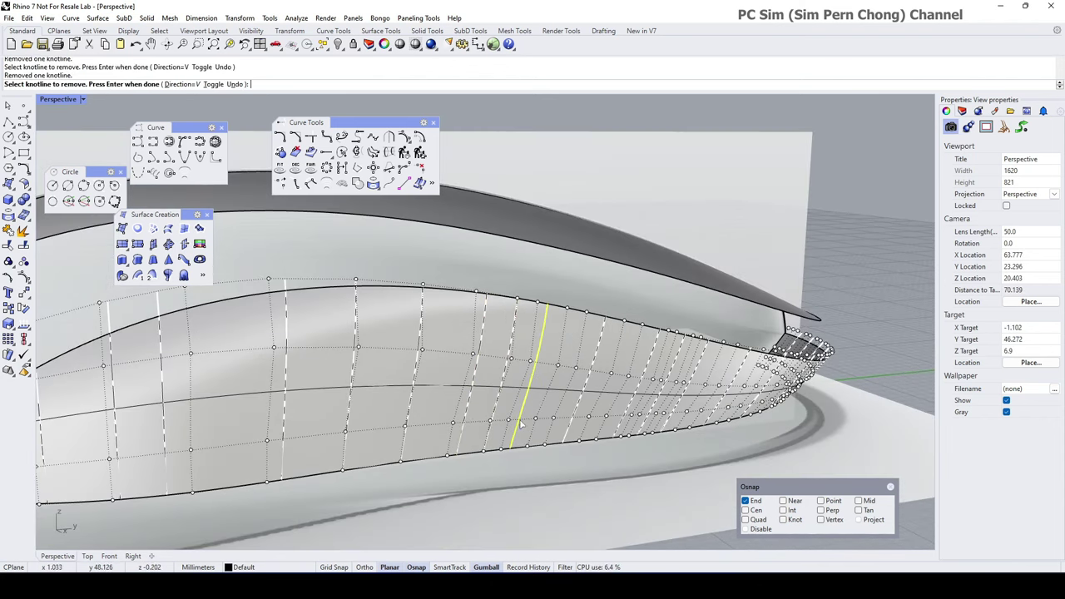
{"action": "right_click", "coordinate": [622, 418]}
- Remove a redundant V-direction knot line around the middle of the lower side surface
{"action": "scroll", "coordinate": [584, 411], "scroll_direction": "down", "scroll_amount": 4}
{"action": "right_click_drag", "start_coordinate": [584, 411], "coordinate": [523, 386]}
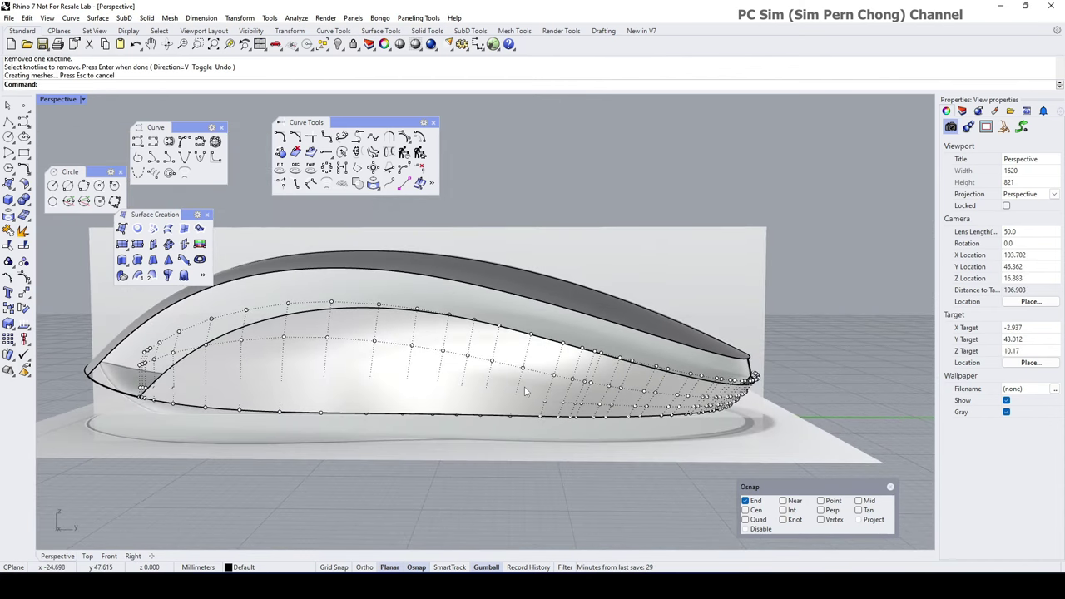
{"action": "right_click", "coordinate": [509, 389]}
{"action": "left_click", "coordinate": [442, 379]}
{"action": "left_click", "coordinate": [444, 379]}
{"action": "key", "text": "Return"}
- Remove one more V-direction knot line where they crowd together toward the tail of the lower side surface
{"action": "right_click_drag", "start_coordinate": [444, 379], "coordinate": [532, 406]}
{"action": "scroll", "coordinate": [533, 406], "scroll_direction": "up", "scroll_amount": 5}
{"action": "key", "text": "Return"}
{"action": "left_click", "coordinate": [456, 391]}
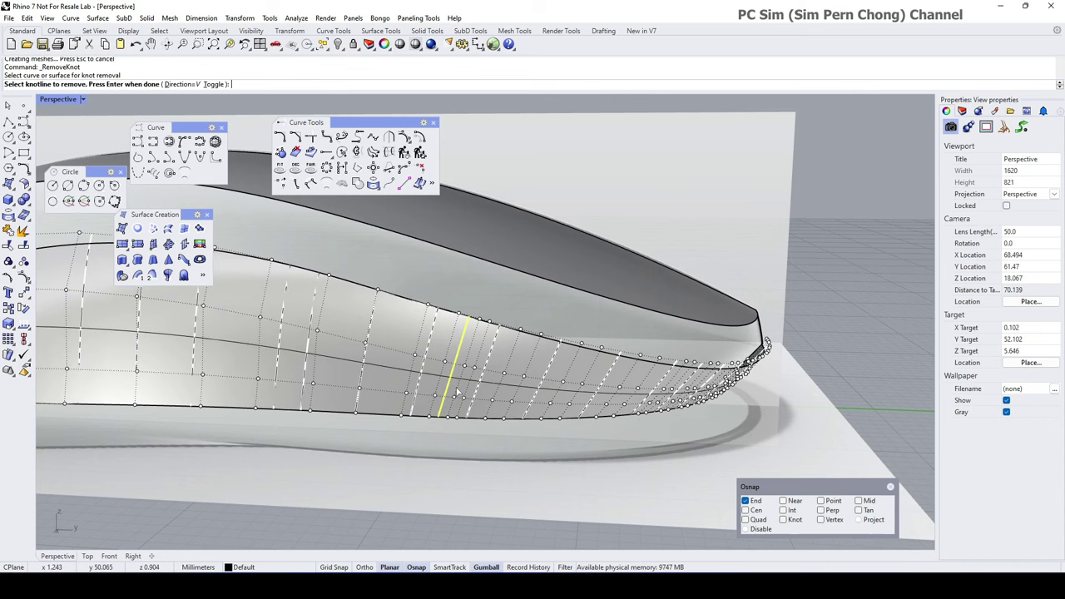
{"action": "left_click", "coordinate": [458, 391]}
{"action": "key", "text": "Return"}
- Hide the control points and compare the isocurve layouts of the upper and lower surfaces
{"action": "scroll", "coordinate": [462, 395], "scroll_direction": "down", "scroll_amount": 5}
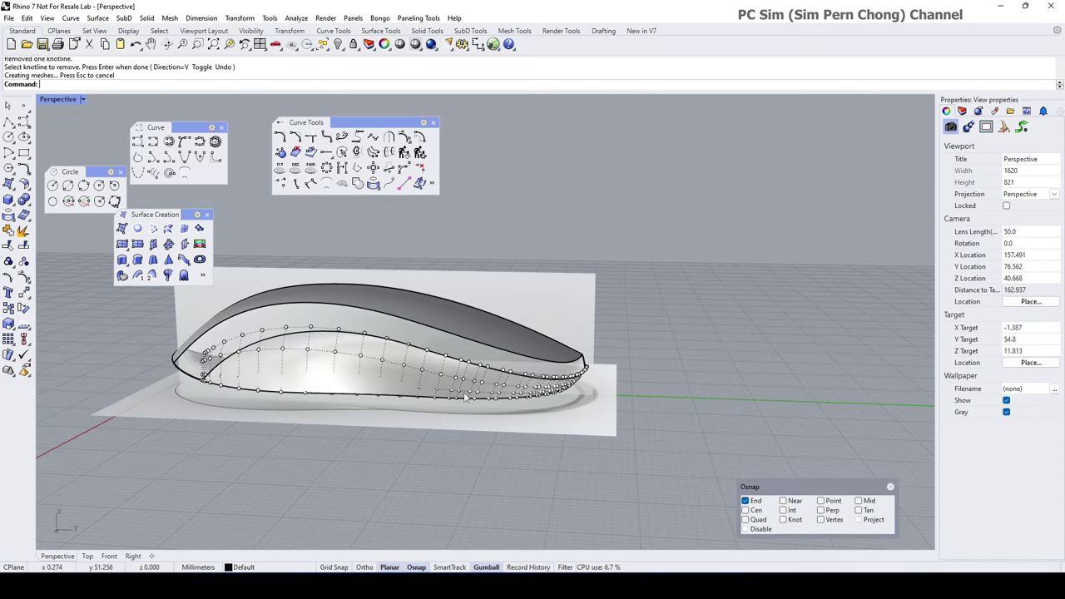
{"action": "right_click_drag", "start_coordinate": [466, 398], "coordinate": [448, 452]}
{"action": "key", "text": "Escape"}
{"action": "right_click_drag", "start_coordinate": [382, 403], "coordinate": [435, 421]}
{"action": "left_click", "coordinate": [435, 421]}
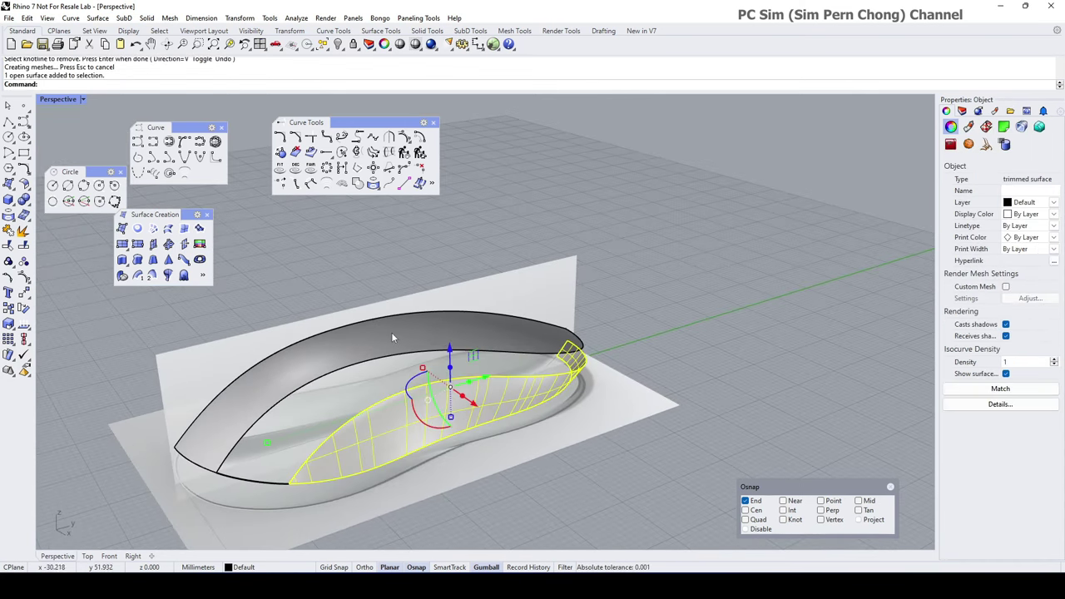
{"action": "left_click", "coordinate": [393, 333], "text": "shift"}
{"action": "right_click_drag", "start_coordinate": [392, 333], "coordinate": [406, 413]}
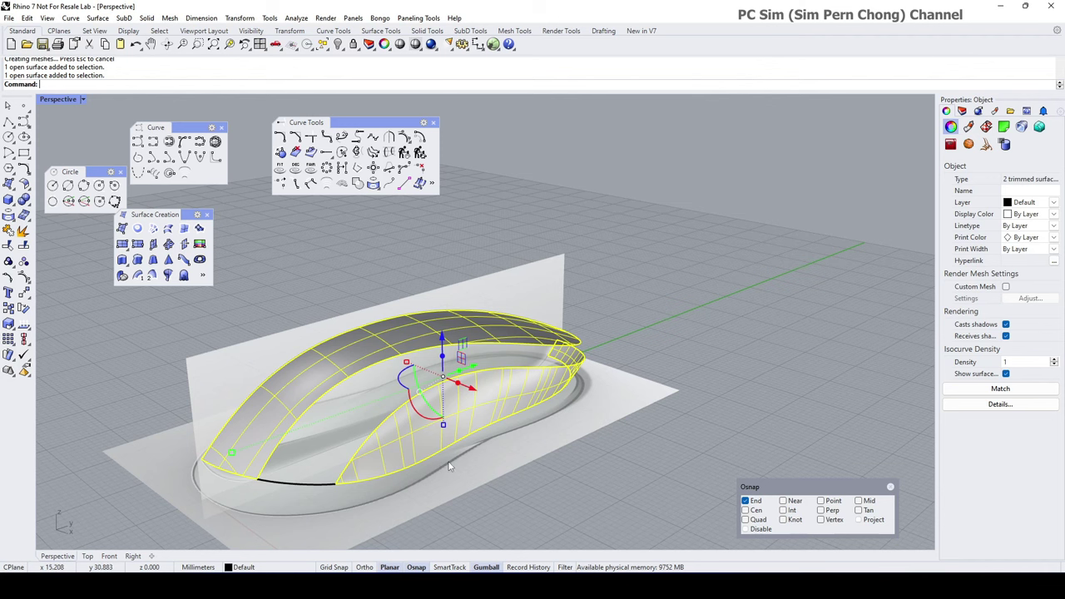
{"action": "key", "text": "Escape"}
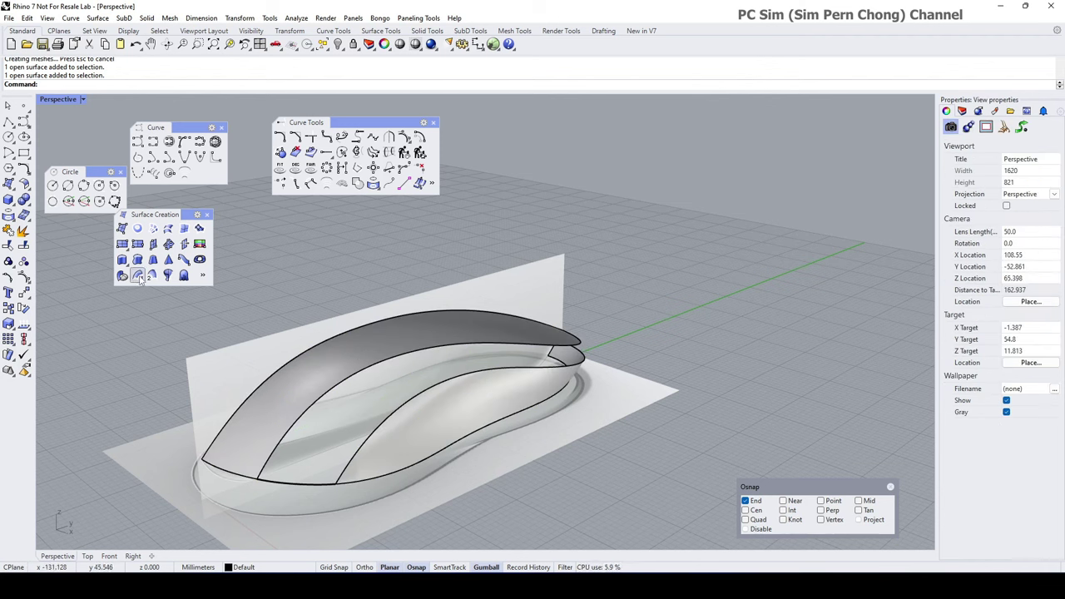
{"action": "left_click", "coordinate": [151, 275]}
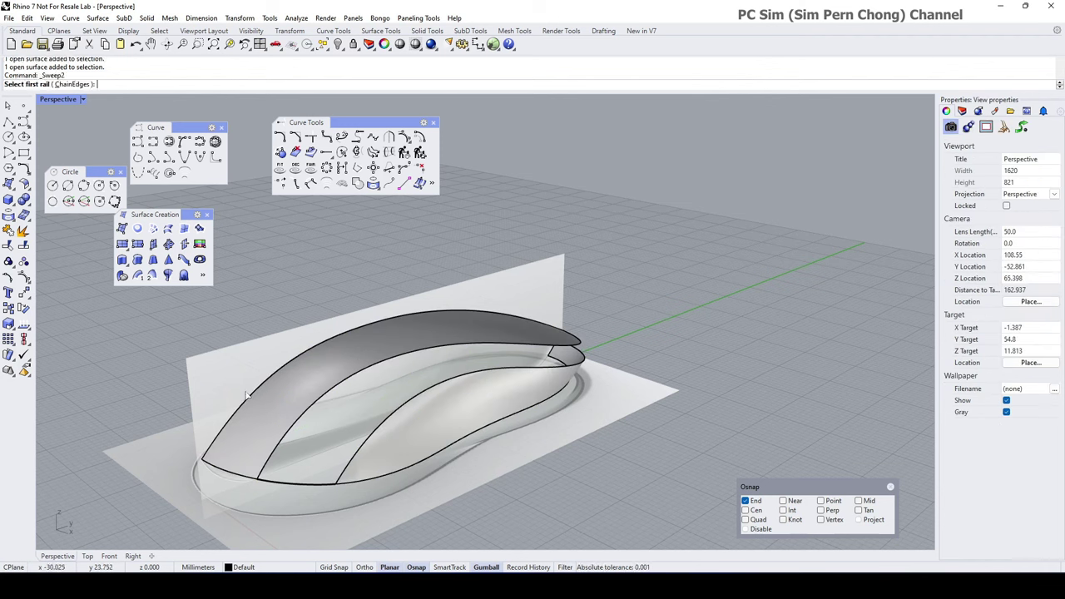
{"action": "left_click", "coordinate": [281, 446]}
{"action": "left_click", "coordinate": [350, 467]}
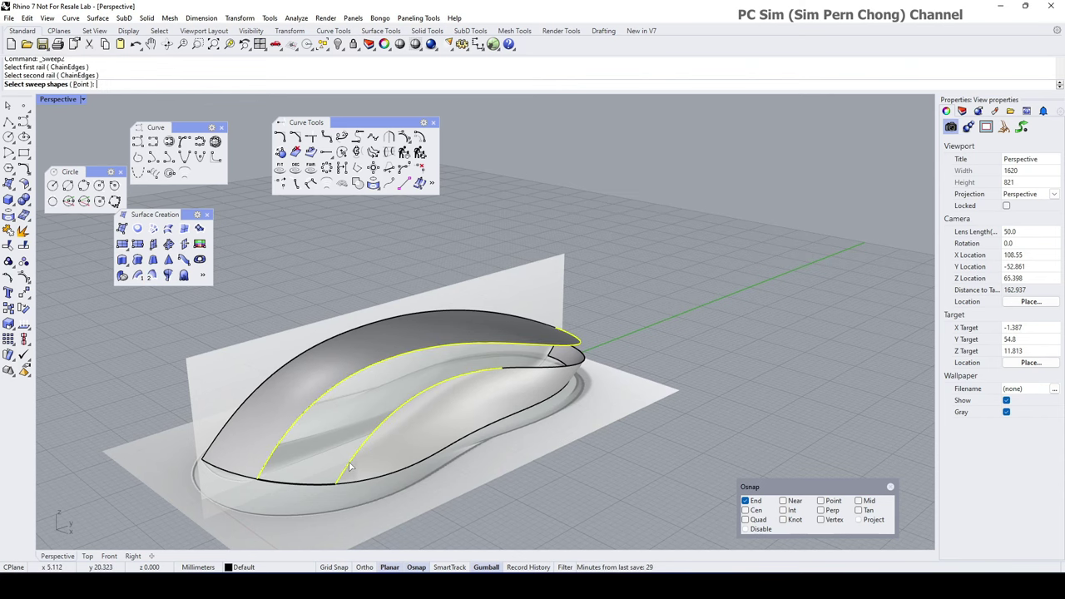
{"action": "right_click_drag", "start_coordinate": [392, 465], "coordinate": [277, 455]}
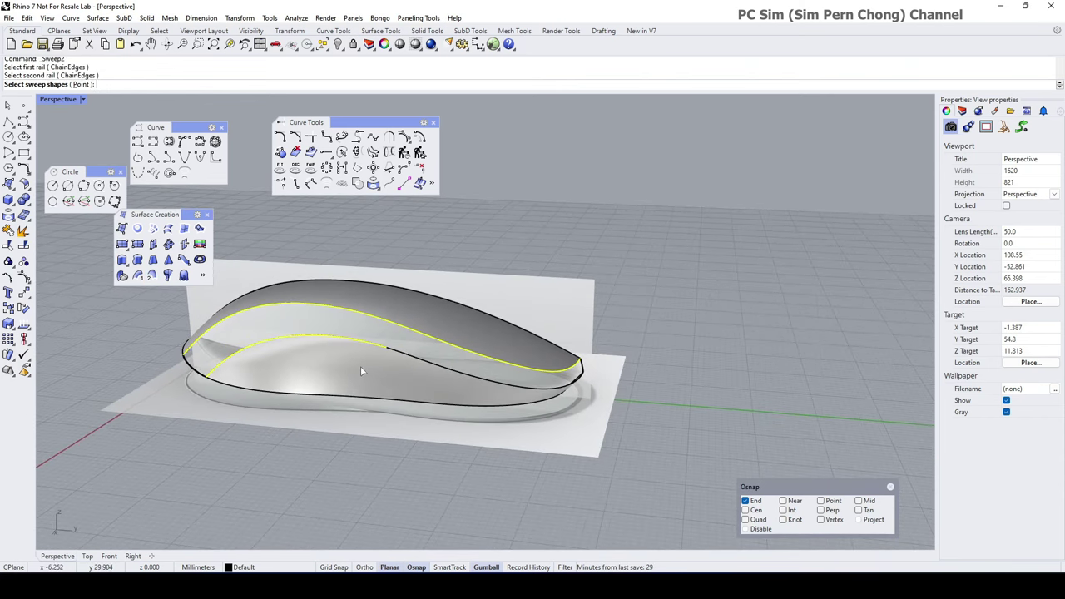
{"action": "scroll", "coordinate": [362, 372], "scroll_direction": "up", "scroll_amount": 6}
{"action": "key", "text": "Escape"}
- Remove one of the two closely spaced V-direction knot lines at mid-length of the lower side surface
{"action": "left_click", "coordinate": [383, 373]}
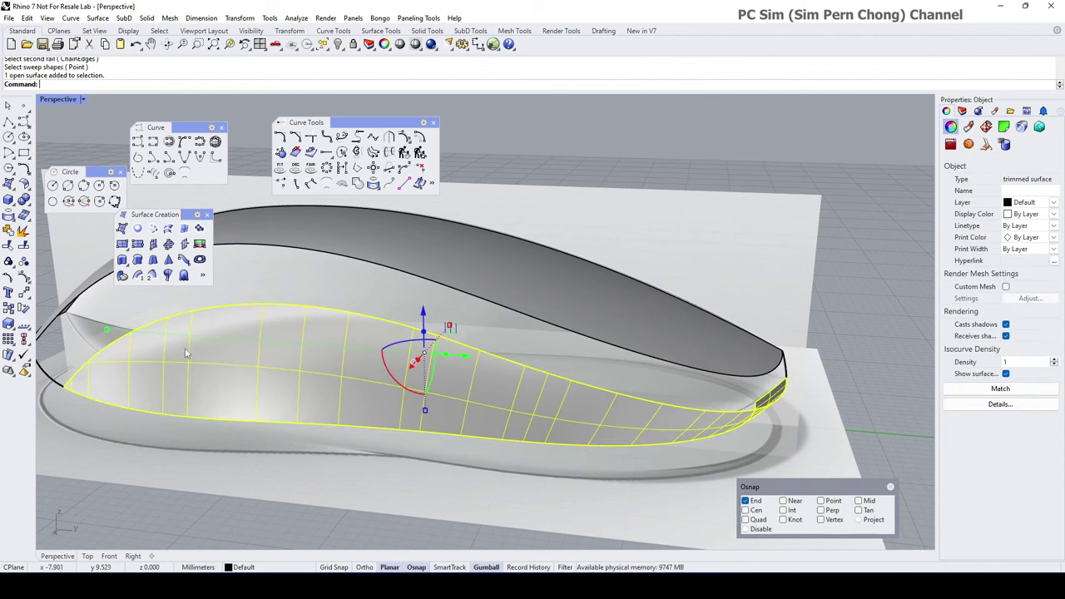
{"action": "left_click", "coordinate": [24, 280]}
{"action": "left_click", "coordinate": [55, 298]}
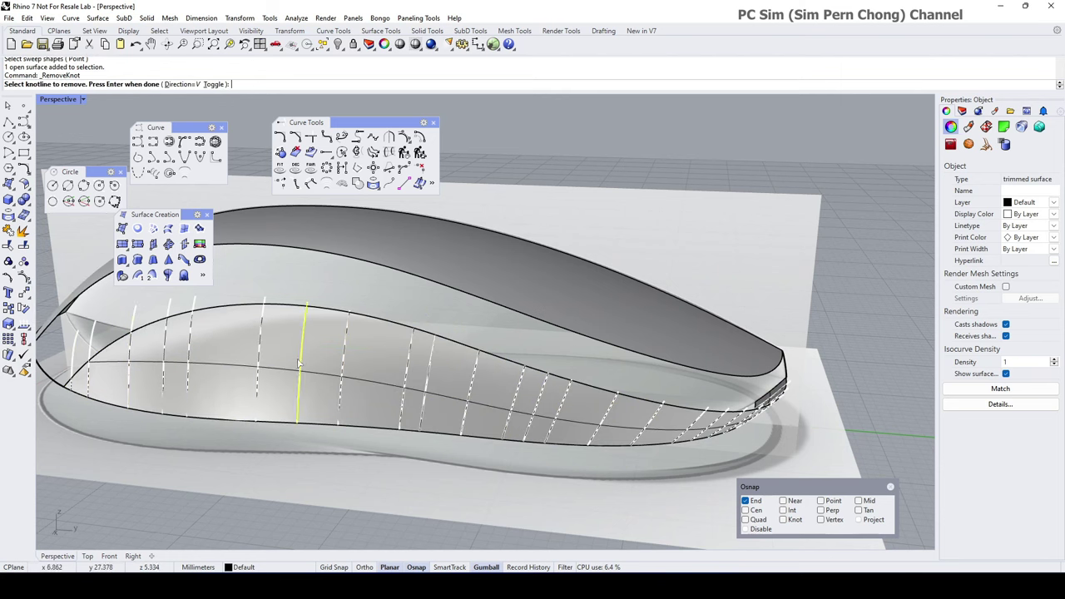
{"action": "left_click", "coordinate": [402, 358]}
{"action": "key", "text": "Return"}
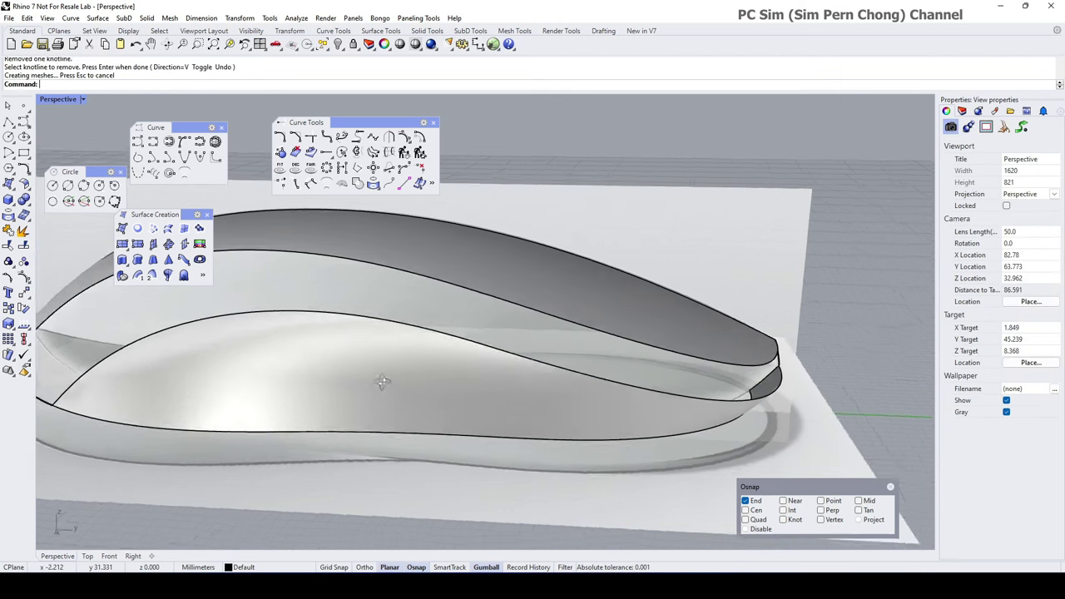
{"action": "scroll", "coordinate": [382, 381], "scroll_direction": "down", "scroll_amount": 5}
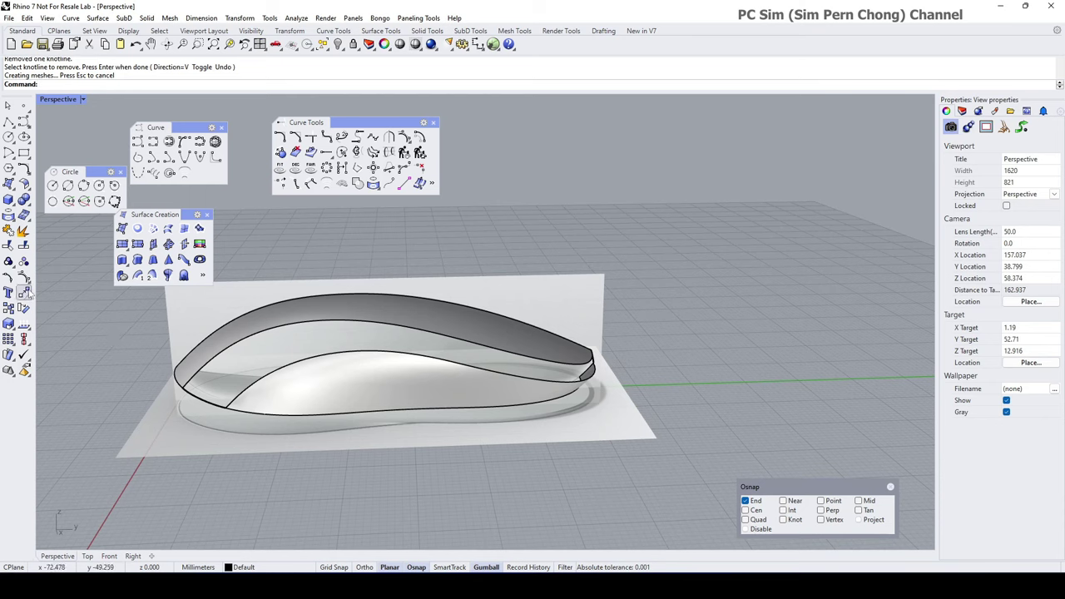
{"action": "left_click", "coordinate": [152, 275]}
{"action": "left_click", "coordinate": [218, 354]}
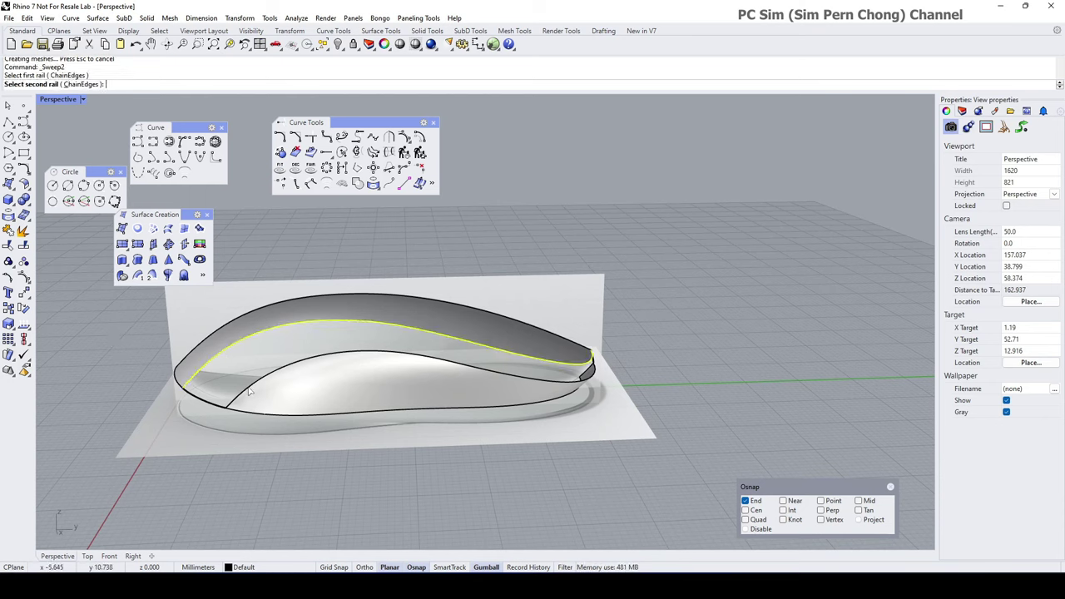
{"action": "left_click", "coordinate": [249, 391]}
{"action": "key", "text": "Escape"}
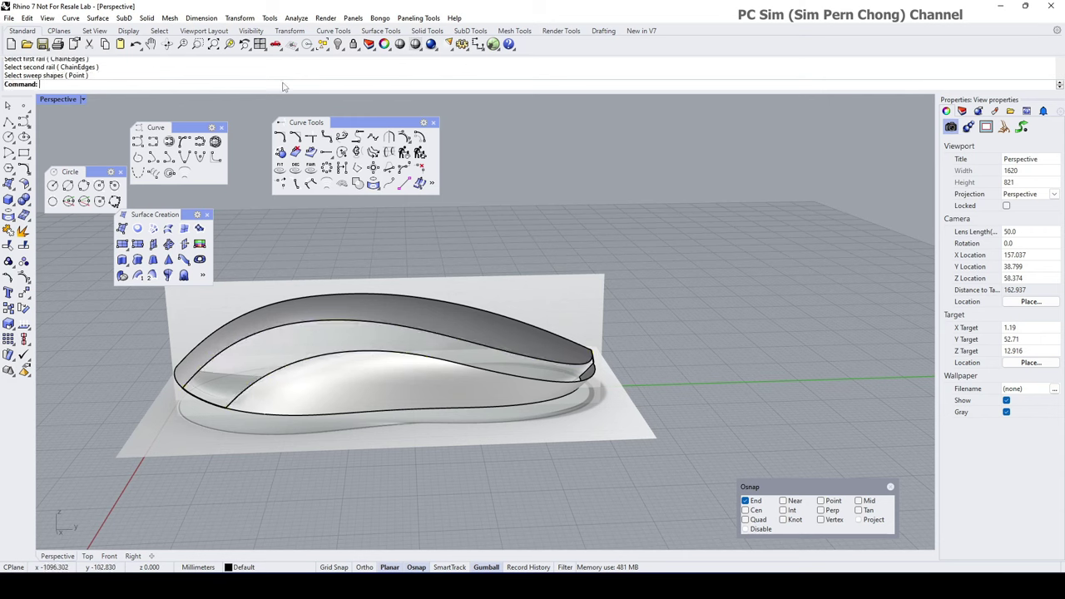
- Merge the segments of the lower side surface's upper edge into one edge with Merge Edge
{"action": "left_click", "coordinate": [294, 19]}
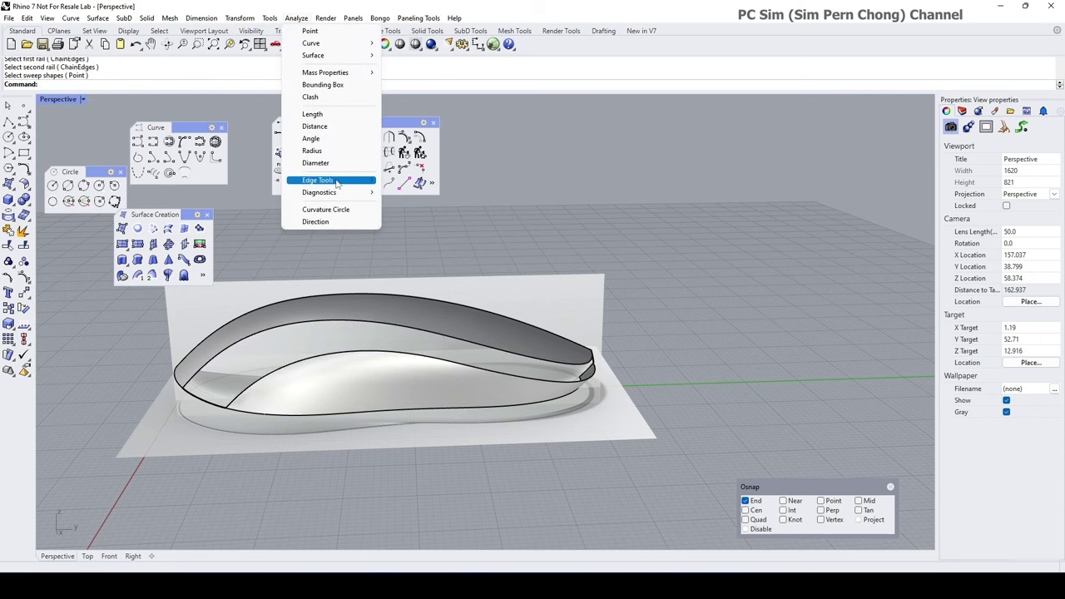
{"action": "mouse_move", "coordinate": [337, 181]}
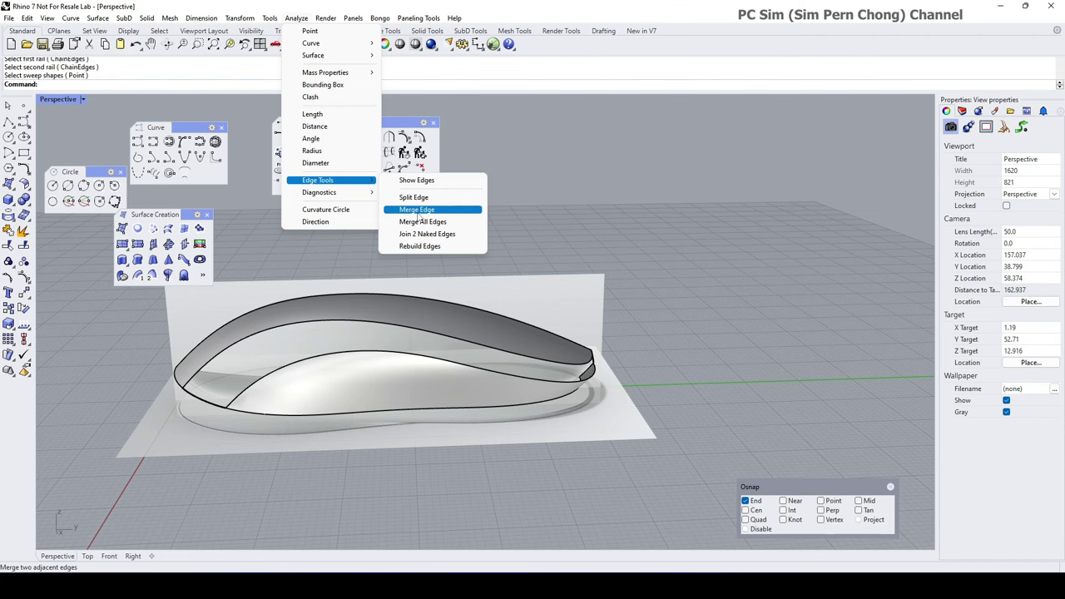
{"action": "left_click", "coordinate": [417, 211]}
{"action": "left_click", "coordinate": [351, 359]}
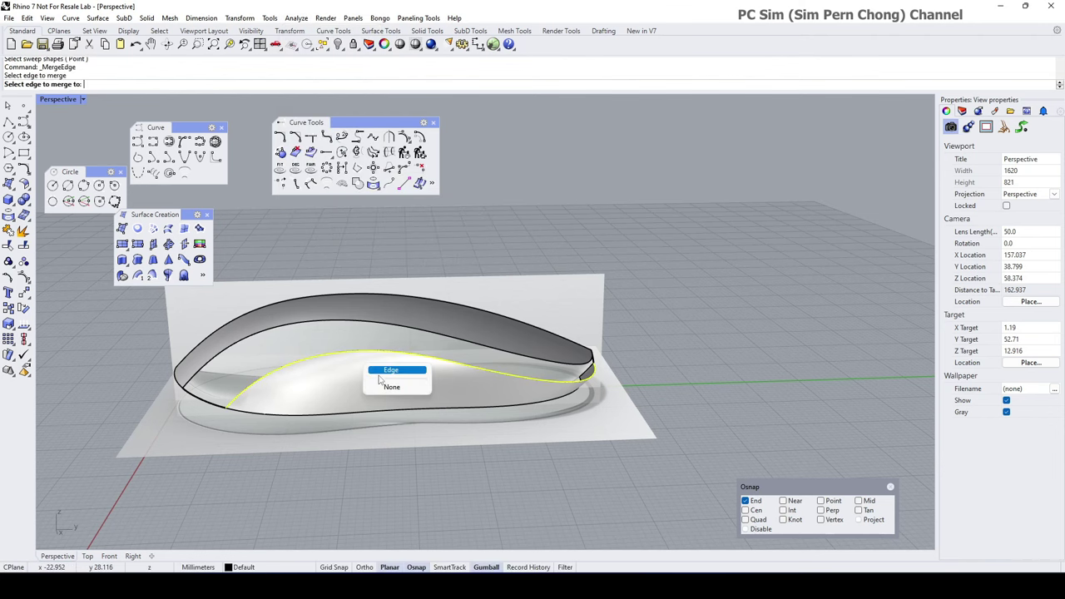
{"action": "left_click", "coordinate": [379, 371]}
{"action": "right_click_drag", "start_coordinate": [382, 378], "coordinate": [421, 385]}
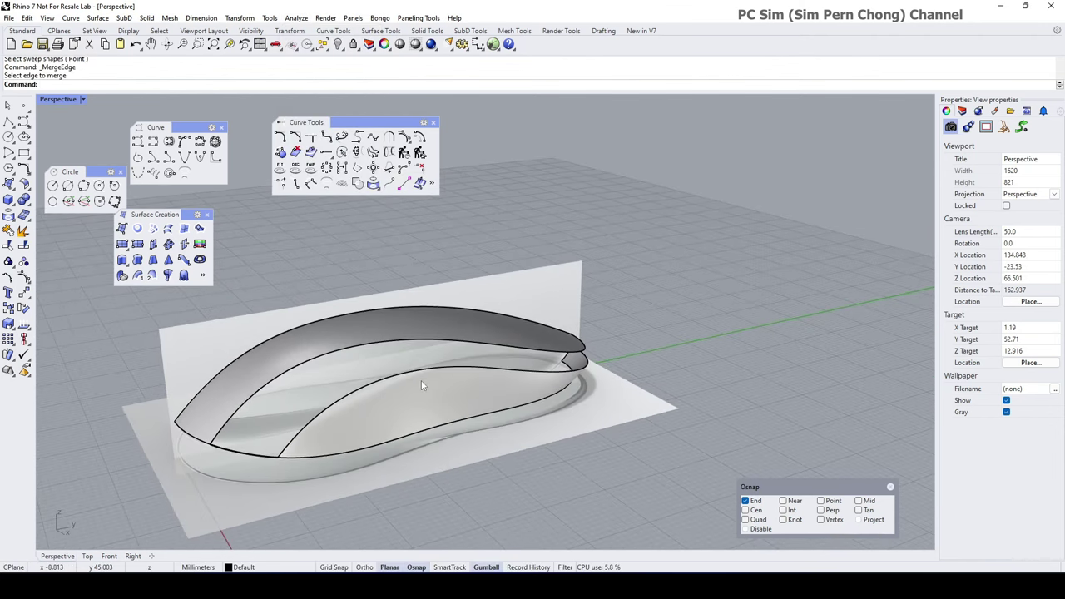
- Start a two-rail sweep along the facing edges of the upper and lower surfaces, using the front and tail connecting curves as cross sections
{"action": "scroll", "coordinate": [421, 386], "scroll_direction": "down", "scroll_amount": 2}
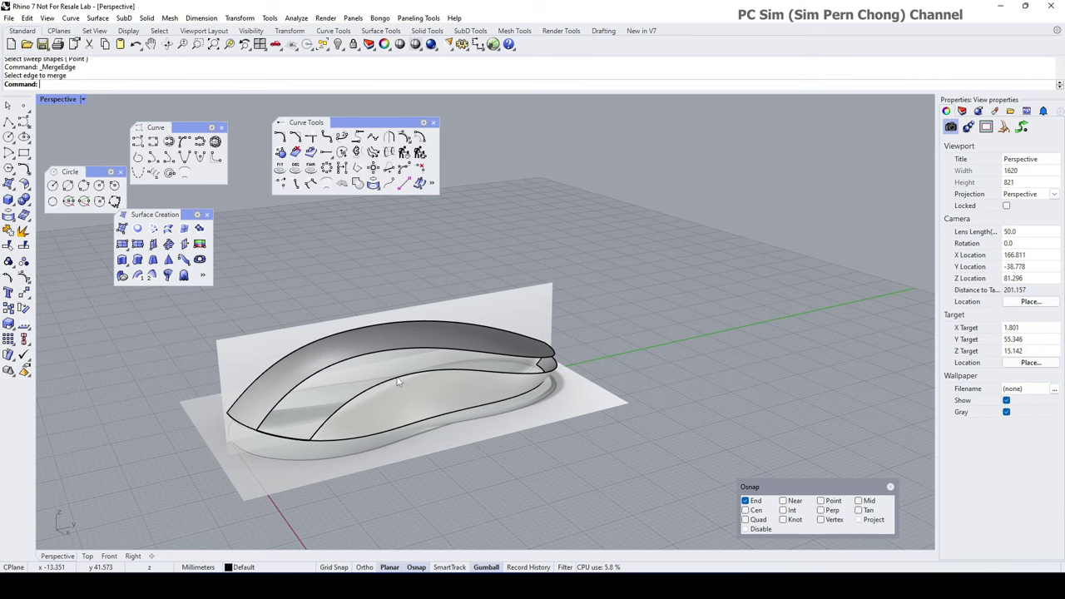
{"action": "left_click", "coordinate": [154, 276]}
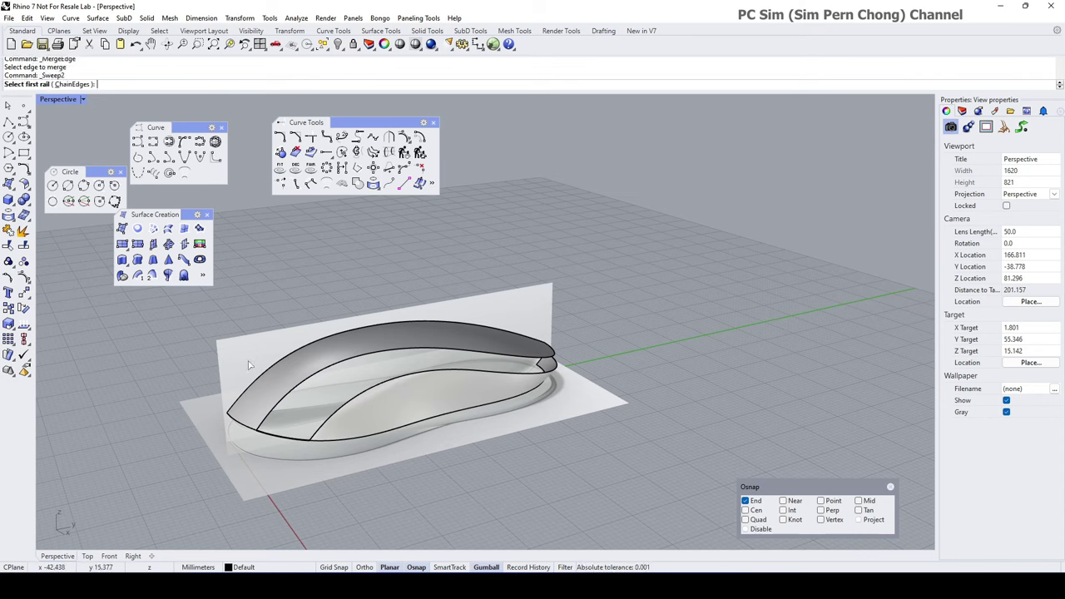
{"action": "left_click", "coordinate": [280, 410]}
{"action": "left_click", "coordinate": [325, 430]}
{"action": "left_click", "coordinate": [290, 438]}
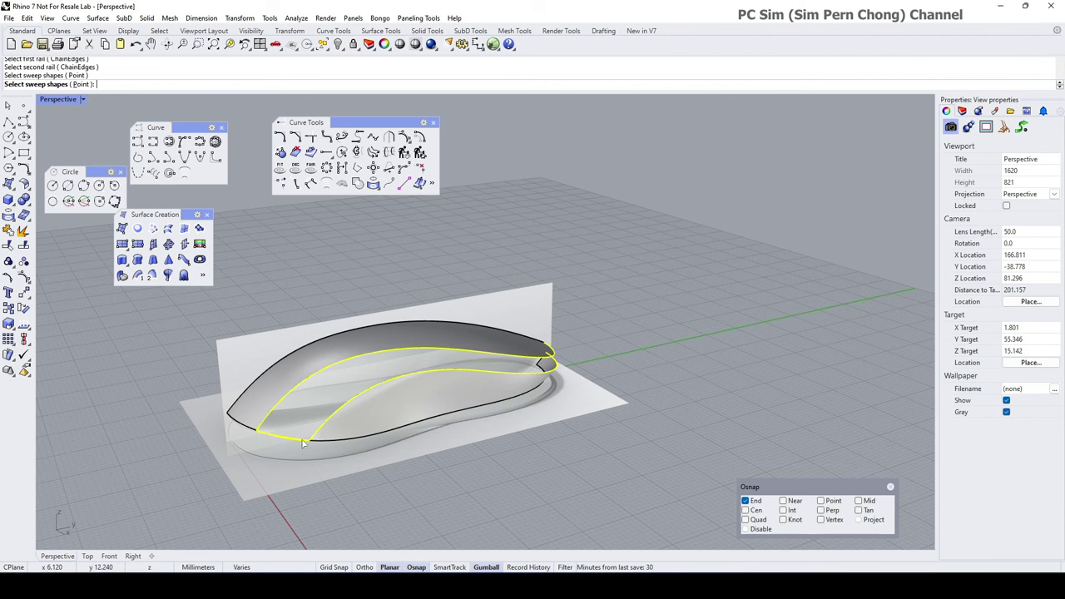
{"action": "right_click_drag", "start_coordinate": [407, 453], "coordinate": [308, 434]}
{"action": "scroll", "coordinate": [571, 371], "scroll_direction": "up", "scroll_amount": 6}
{"action": "left_click", "coordinate": [570, 367]}
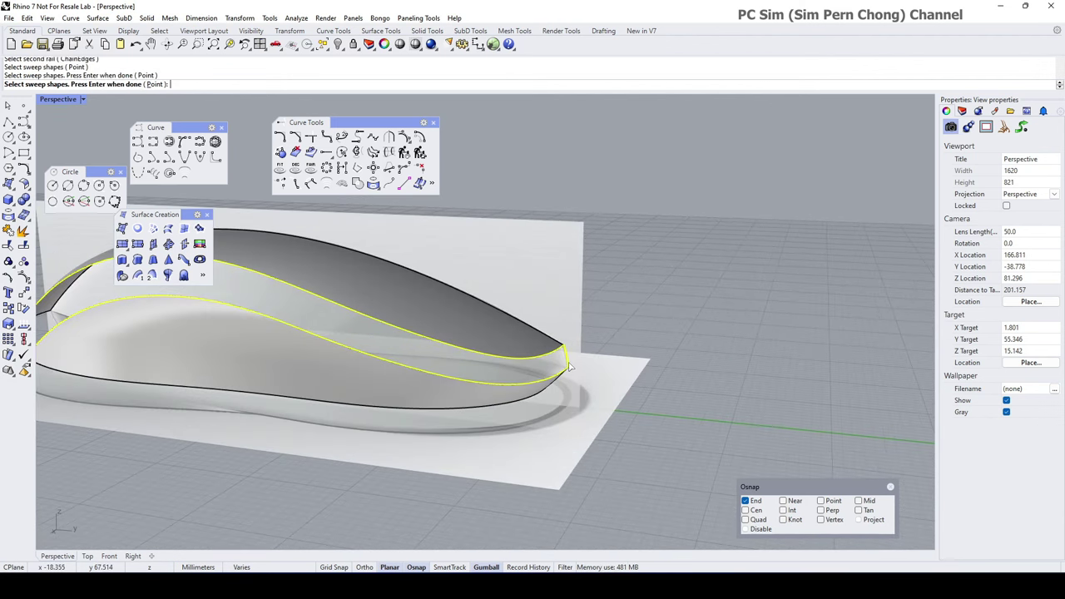
{"action": "key", "text": "Return"}
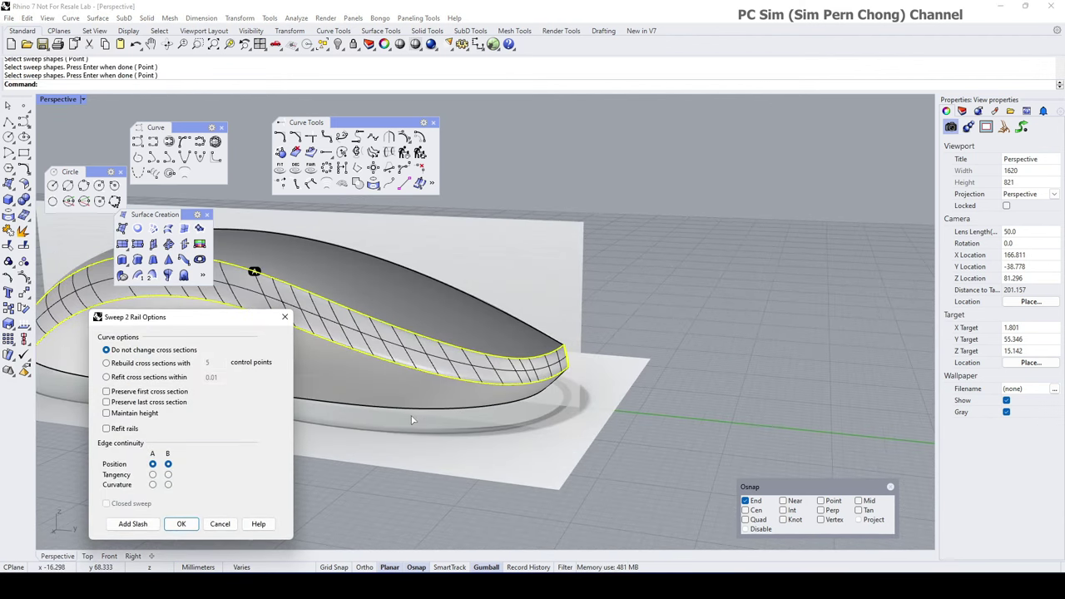
- Add two slashes to the sweep between the rails, one near mid-length and one toward the tail
{"action": "right_click_drag", "start_coordinate": [411, 421], "coordinate": [587, 402]}
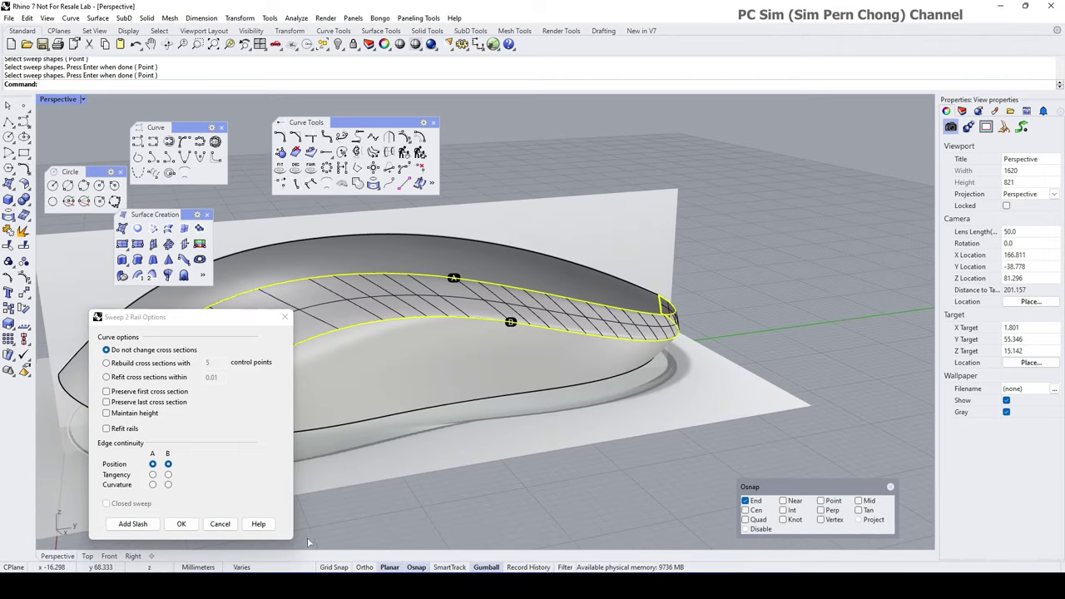
{"action": "left_click", "coordinate": [135, 524]}
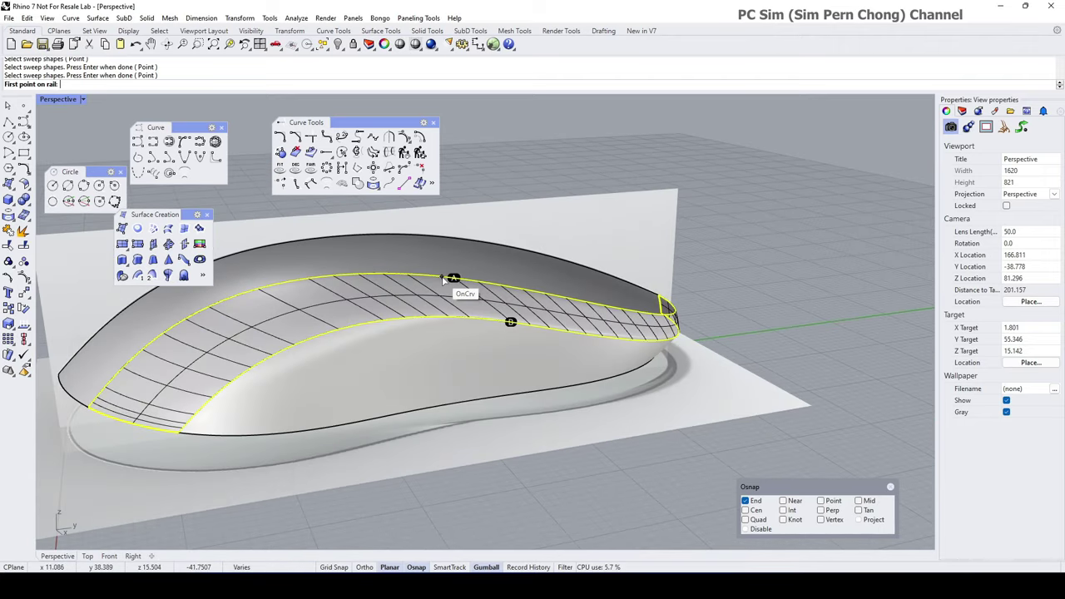
{"action": "left_click", "coordinate": [442, 276]}
{"action": "right_click_drag", "start_coordinate": [445, 312], "coordinate": [533, 354]}
{"action": "left_click", "coordinate": [415, 320]}
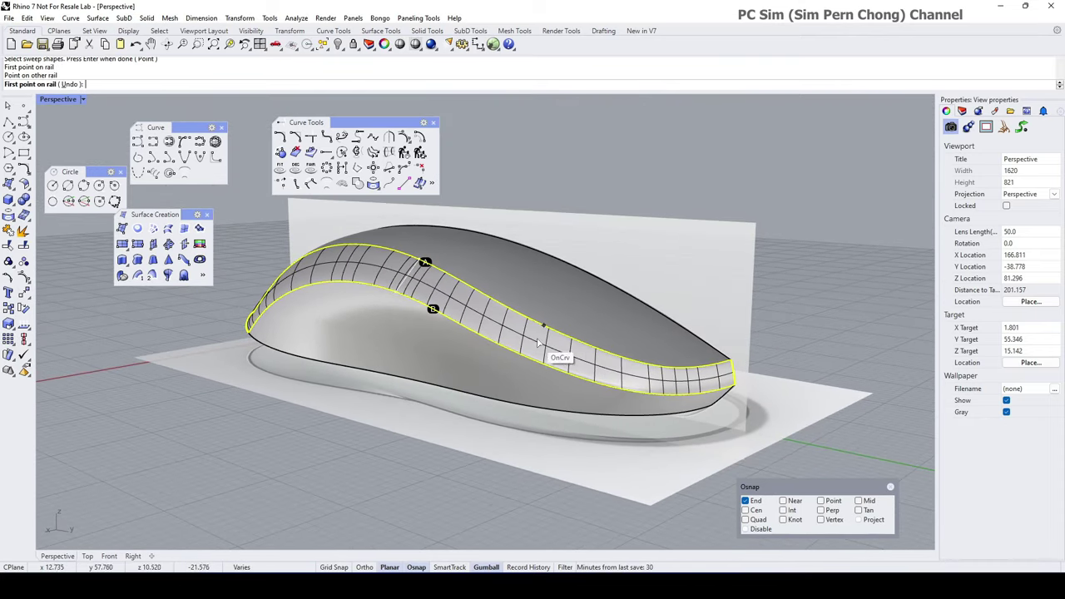
{"action": "left_click", "coordinate": [540, 323]}
{"action": "left_click", "coordinate": [529, 356]}
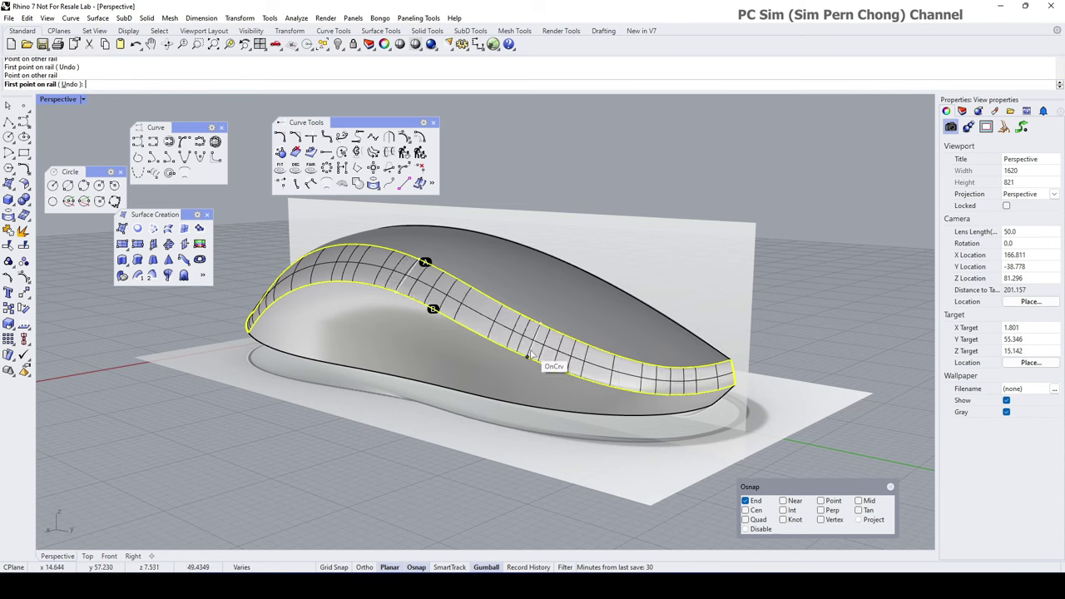
{"action": "right_click", "coordinate": [530, 355]}
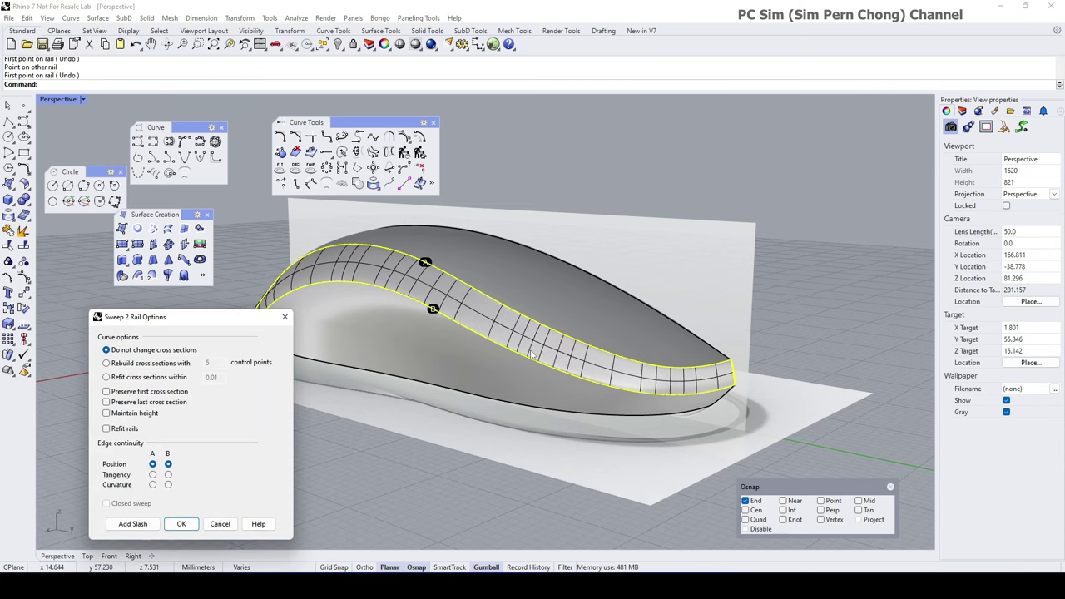
- Finish the two-rail sweep with Curvature continuity on both rails and one more slash across its front half
{"action": "left_click", "coordinate": [152, 484]}
{"action": "left_click", "coordinate": [168, 484]}
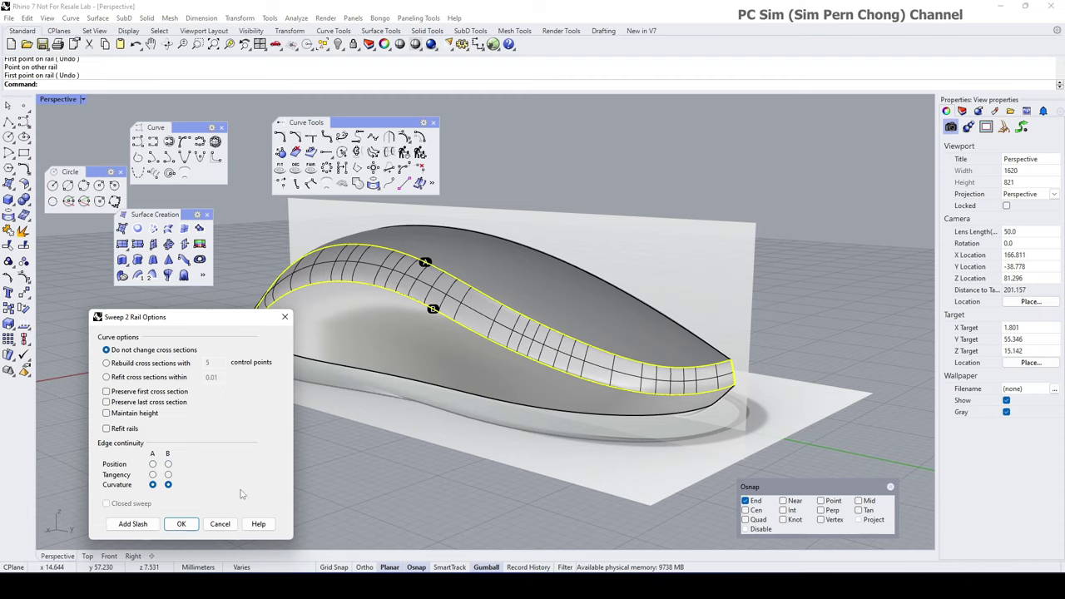
{"action": "right_click_drag", "start_coordinate": [449, 391], "coordinate": [649, 416]}
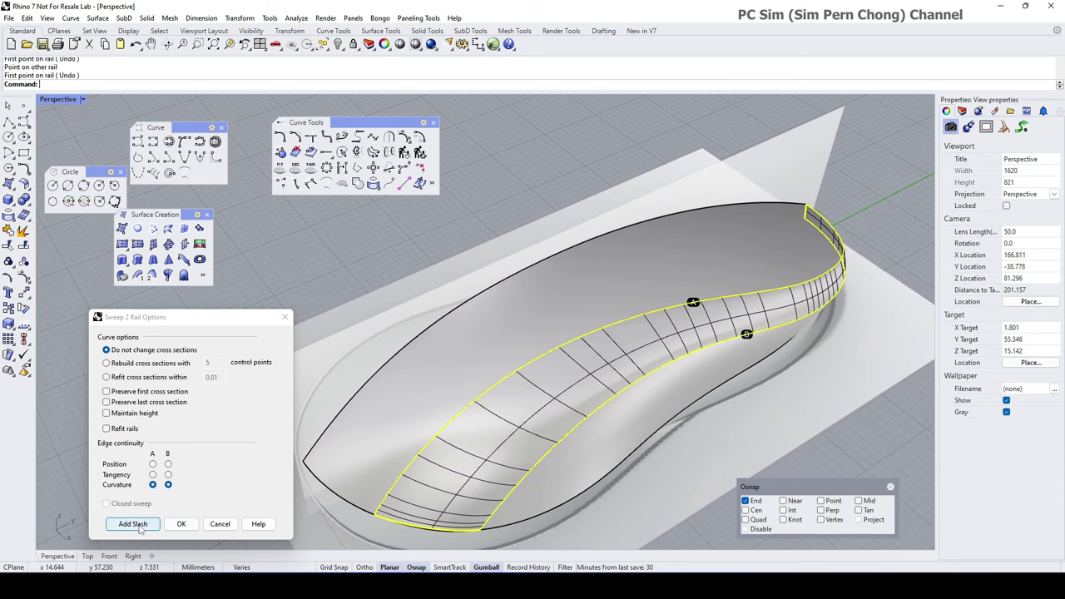
{"action": "left_click", "coordinate": [132, 524]}
{"action": "left_click", "coordinate": [550, 390]}
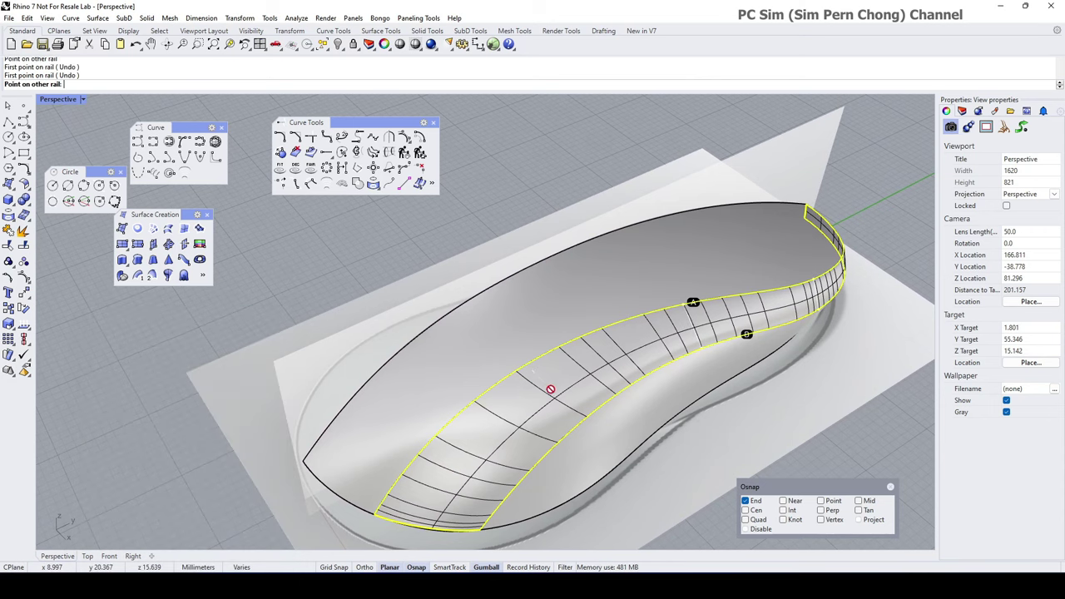
{"action": "left_click", "coordinate": [583, 425]}
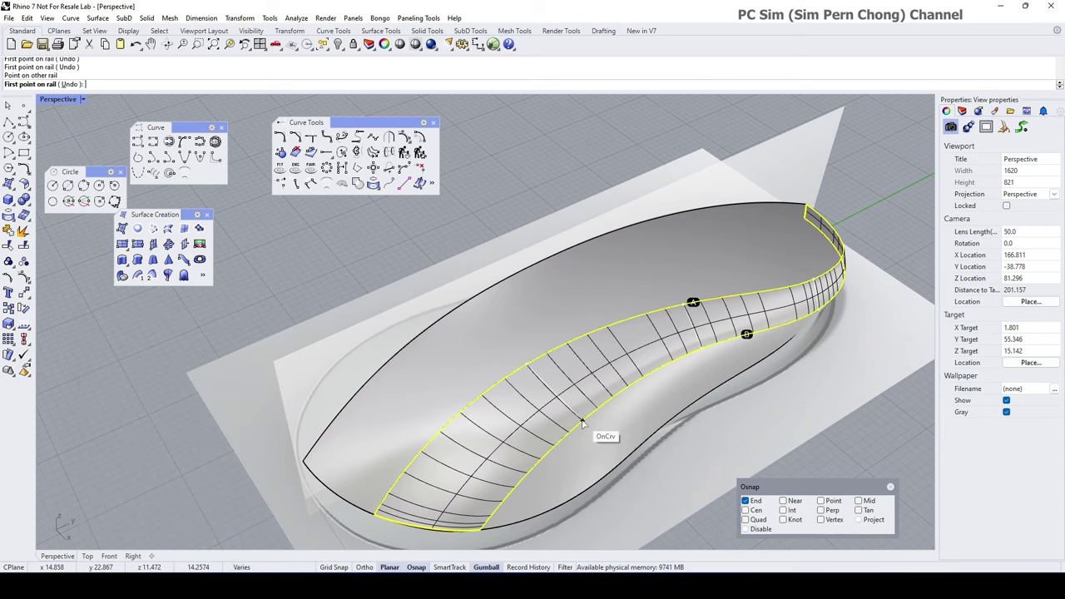
{"action": "right_click_drag", "start_coordinate": [582, 425], "coordinate": [533, 393]}
{"action": "key", "text": "Return"}
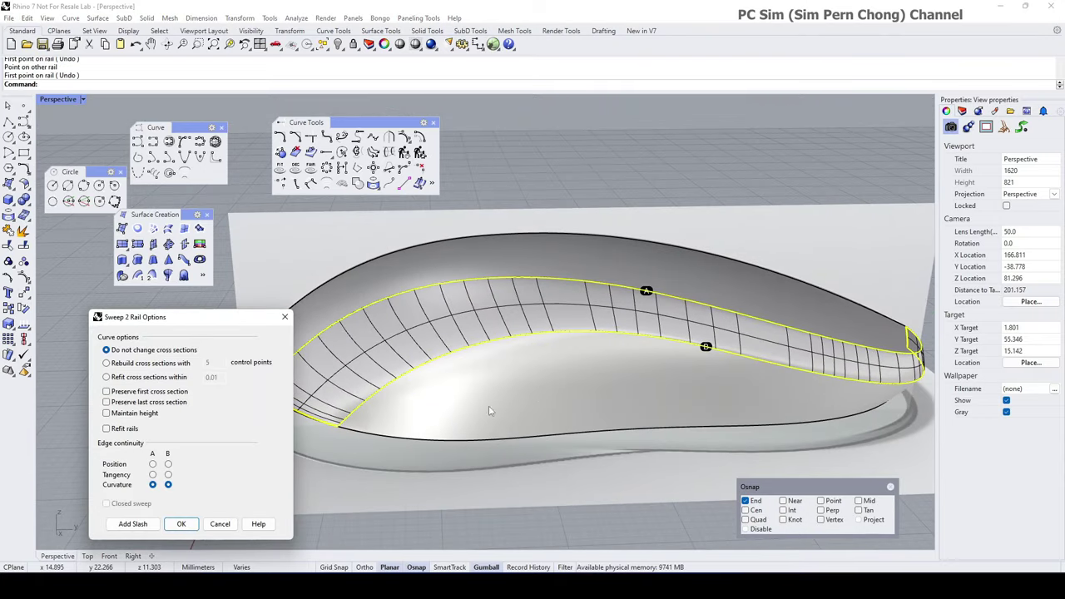
{"action": "left_click", "coordinate": [180, 520]}
- Select the upper, swept and lower side surfaces and examine how their isocurves flow together at the front end
{"action": "right_click_drag", "start_coordinate": [391, 483], "coordinate": [440, 511]}
{"action": "left_click", "coordinate": [478, 374]}
{"action": "left_click", "coordinate": [467, 405], "text": "shift"}
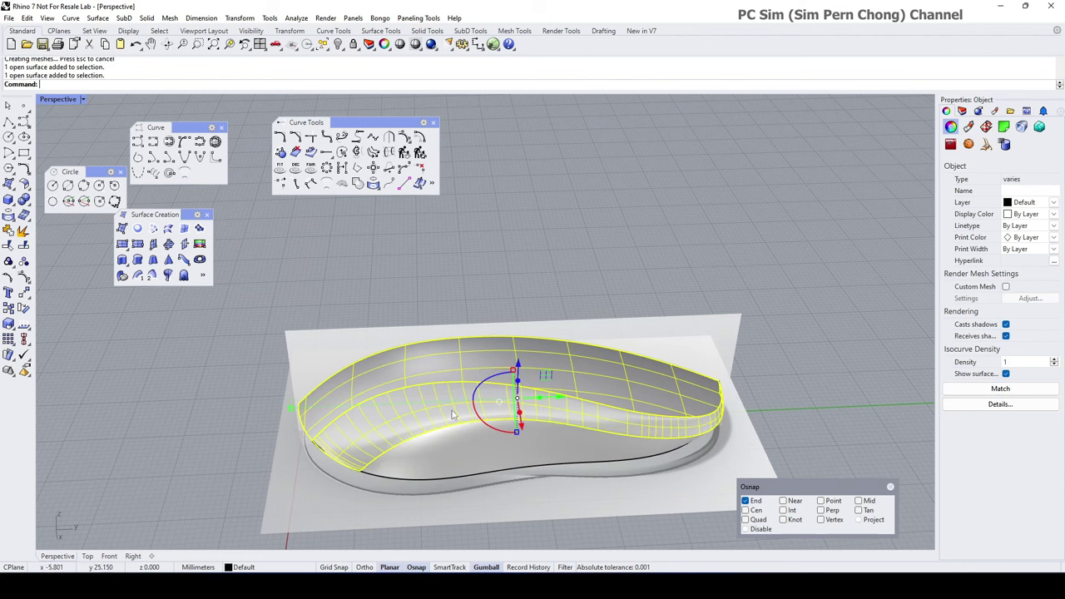
{"action": "left_click", "coordinate": [469, 446], "text": "shift"}
{"action": "right_click_drag", "start_coordinate": [469, 447], "coordinate": [526, 423]}
{"action": "scroll", "coordinate": [459, 438], "scroll_direction": "up", "scroll_amount": 6}
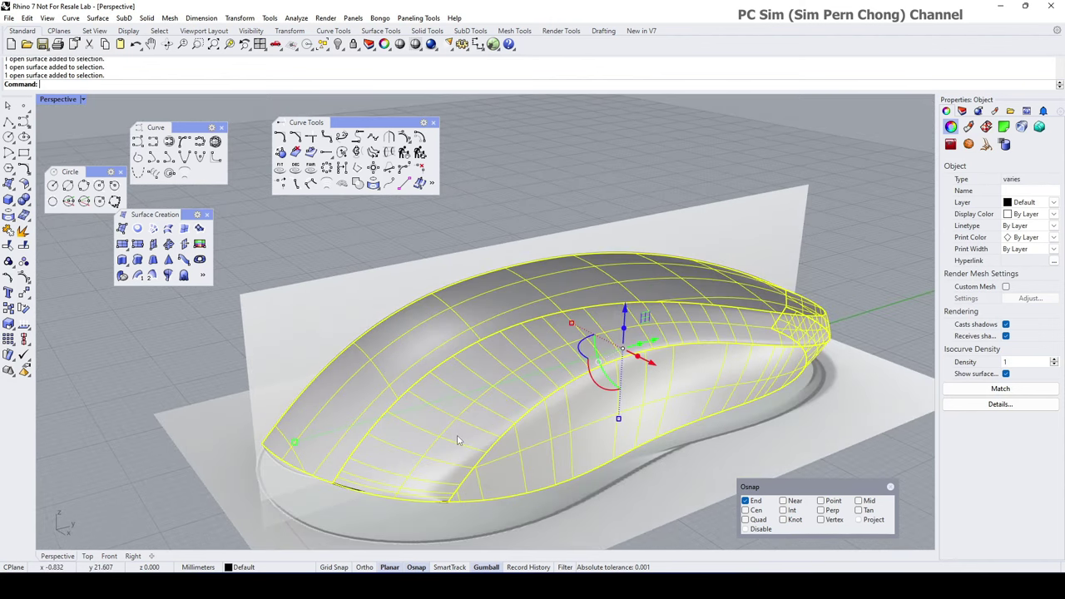
{"action": "mouse_move", "coordinate": [459, 437]}
{"action": "right_mouse_down"}
{"action": "mouse_move", "coordinate": [466, 395]}
{"action": "mouse_move", "coordinate": [366, 438]}
{"action": "mouse_move", "coordinate": [417, 401]}
{"action": "mouse_move", "coordinate": [375, 420]}
{"action": "mouse_move", "coordinate": [392, 428]}
{"action": "mouse_move", "coordinate": [381, 472]}
{"action": "mouse_move", "coordinate": [465, 440]}
{"action": "right_mouse_up"}
{"action": "scroll", "coordinate": [354, 425], "scroll_direction": "up", "scroll_amount": 4}
{"action": "scroll", "coordinate": [345, 423], "scroll_direction": "up", "scroll_amount": 5}
{"action": "scroll", "coordinate": [345, 422], "scroll_direction": "down", "scroll_amount": 8}
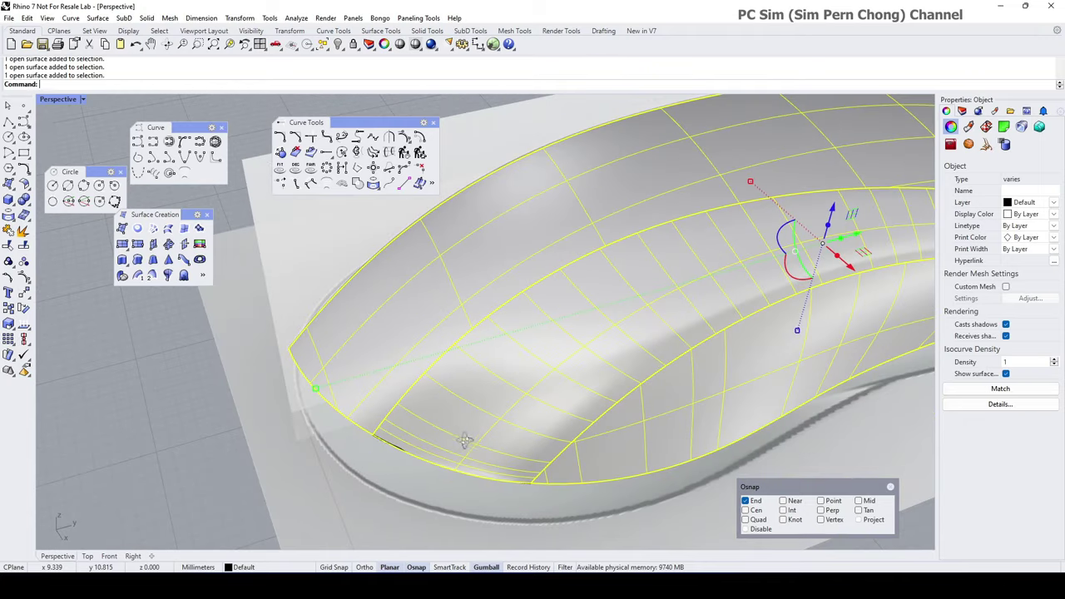
- Check the smoothness of the three selected surfaces with Environment Map analysis, then end the analysis
{"action": "left_click", "coordinate": [296, 17]}
{"action": "mouse_move", "coordinate": [316, 56]}
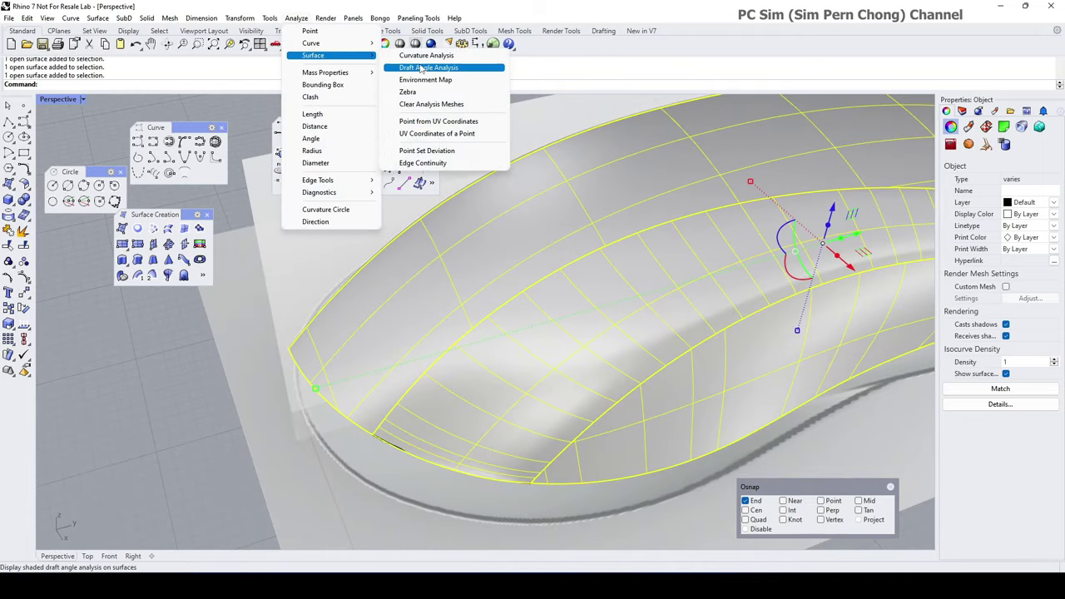
{"action": "left_click", "coordinate": [424, 83]}
{"action": "key", "text": "Escape"}
{"action": "mouse_move", "coordinate": [570, 341]}
{"action": "right_mouse_down"}
{"action": "mouse_move", "coordinate": [563, 316]}
{"action": "mouse_move", "coordinate": [607, 351]}
{"action": "mouse_move", "coordinate": [606, 403]}
{"action": "mouse_move", "coordinate": [556, 352]}
{"action": "mouse_move", "coordinate": [596, 333]}
{"action": "mouse_move", "coordinate": [504, 287]}
{"action": "mouse_move", "coordinate": [540, 321]}
{"action": "mouse_move", "coordinate": [535, 362]}
{"action": "mouse_move", "coordinate": [432, 292]}
{"action": "right_mouse_up"}
{"action": "left_click", "coordinate": [213, 260]}
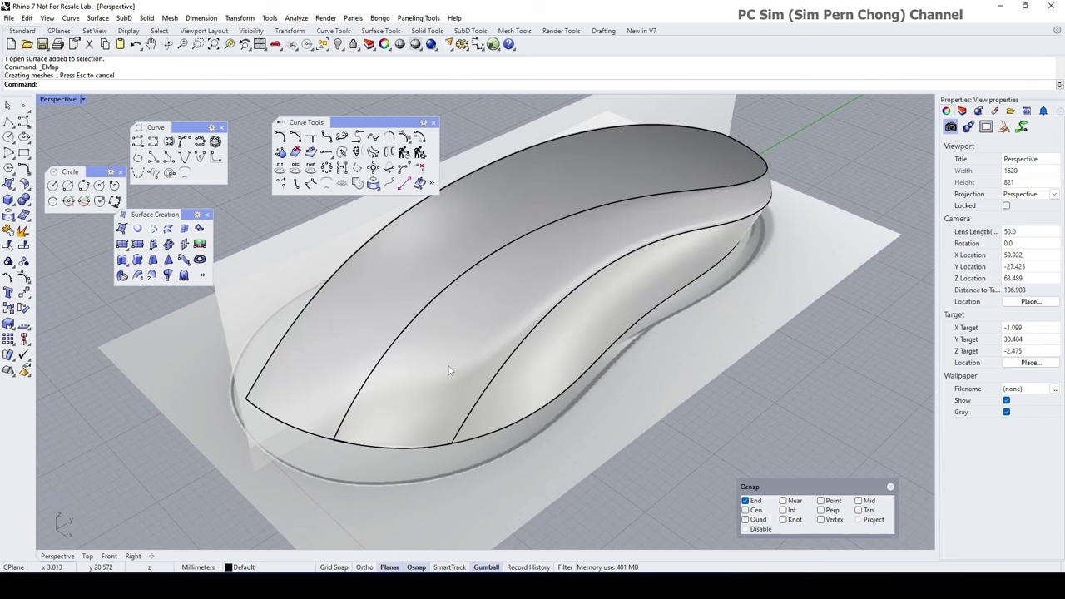
- Delete the swept surface that bridges the upper and lower surfaces
{"action": "scroll", "coordinate": [420, 357], "scroll_direction": "up", "scroll_amount": 5}
{"action": "left_click", "coordinate": [416, 356]}
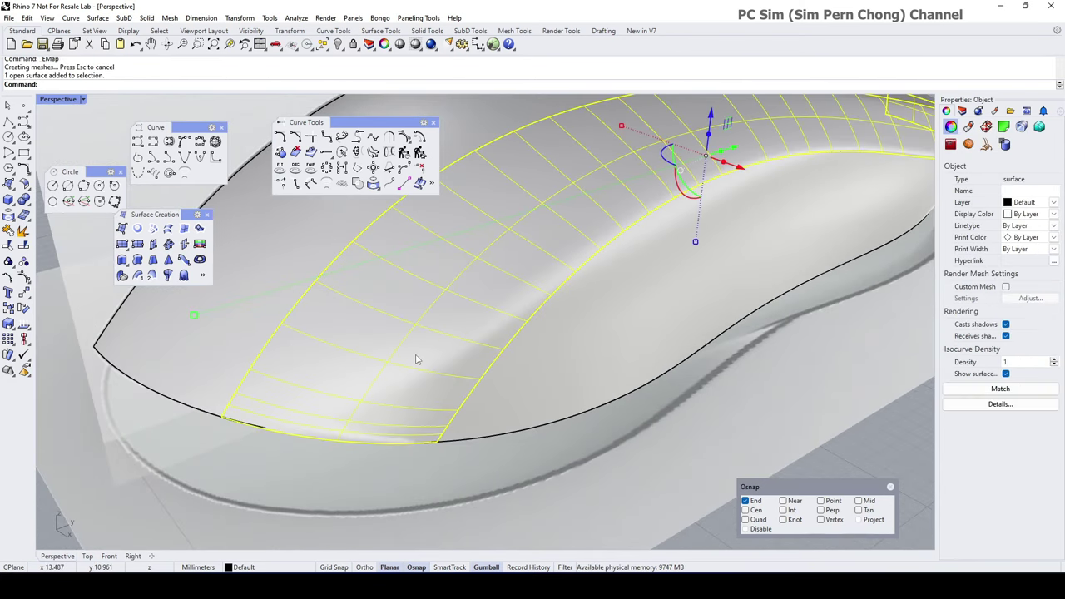
{"action": "key", "text": "Delete"}
- Delete the front cross-section curve between the upper and lower surfaces
{"action": "scroll", "coordinate": [390, 441], "scroll_direction": "up", "scroll_amount": 2}
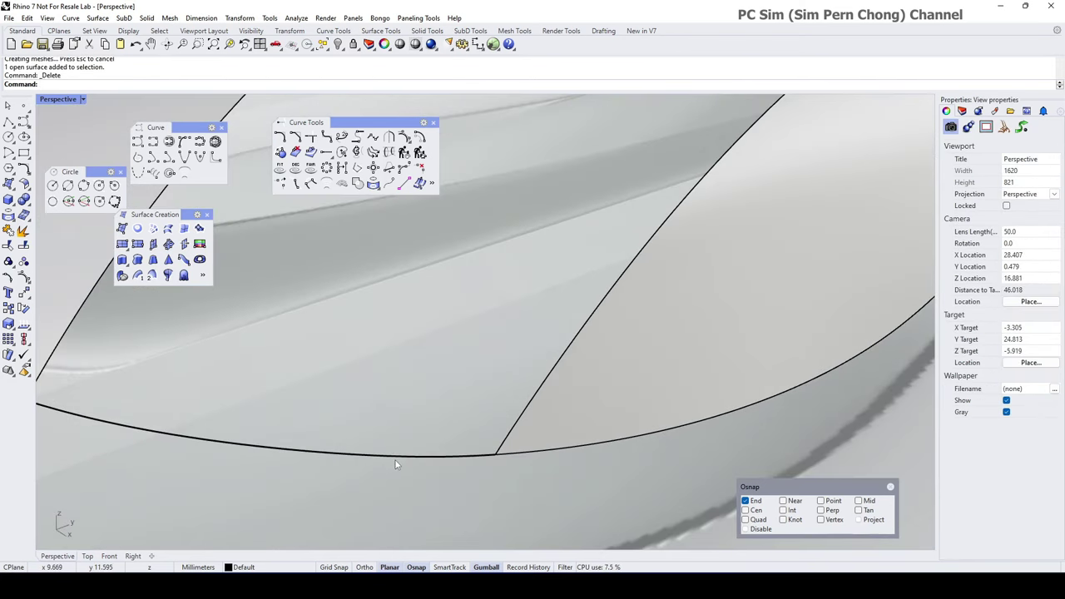
{"action": "left_click", "coordinate": [395, 456]}
{"action": "key", "text": "Delete"}
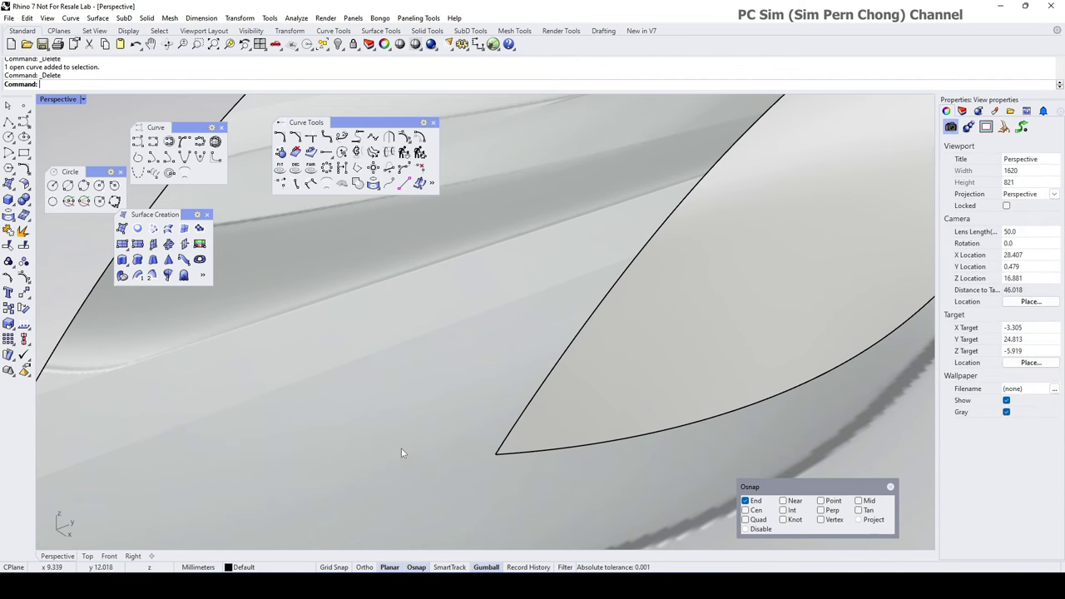
- Create an adjustable curve blend joining the front bottom edges of the upper and lower surfaces, with G3 continuity at both ends
{"action": "scroll", "coordinate": [400, 450], "scroll_direction": "down", "scroll_amount": 3}
{"action": "right_click_drag", "start_coordinate": [387, 426], "coordinate": [435, 392]}
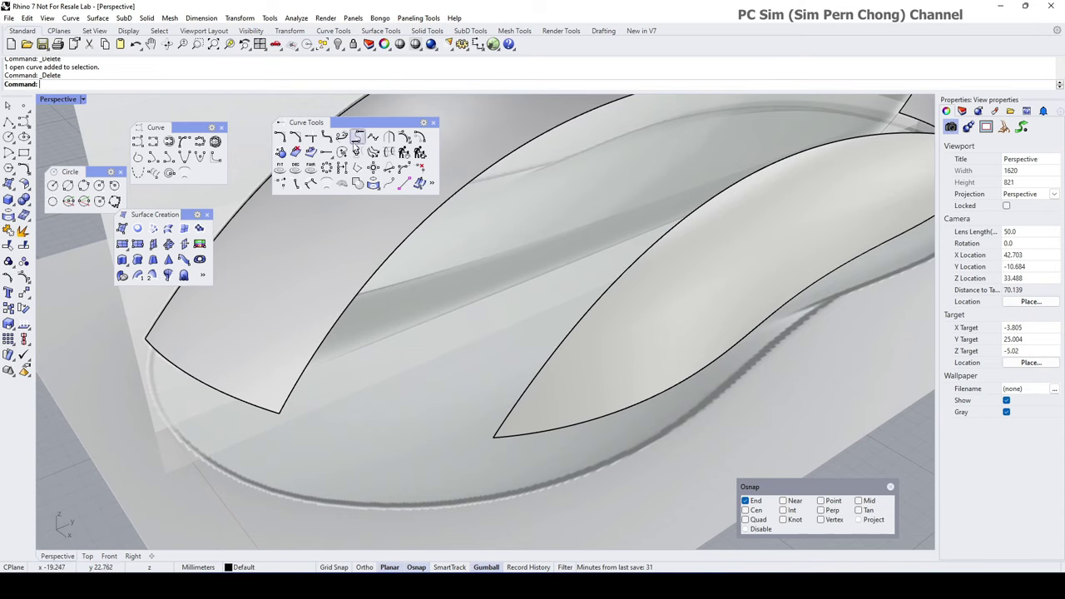
{"action": "left_click", "coordinate": [342, 138]}
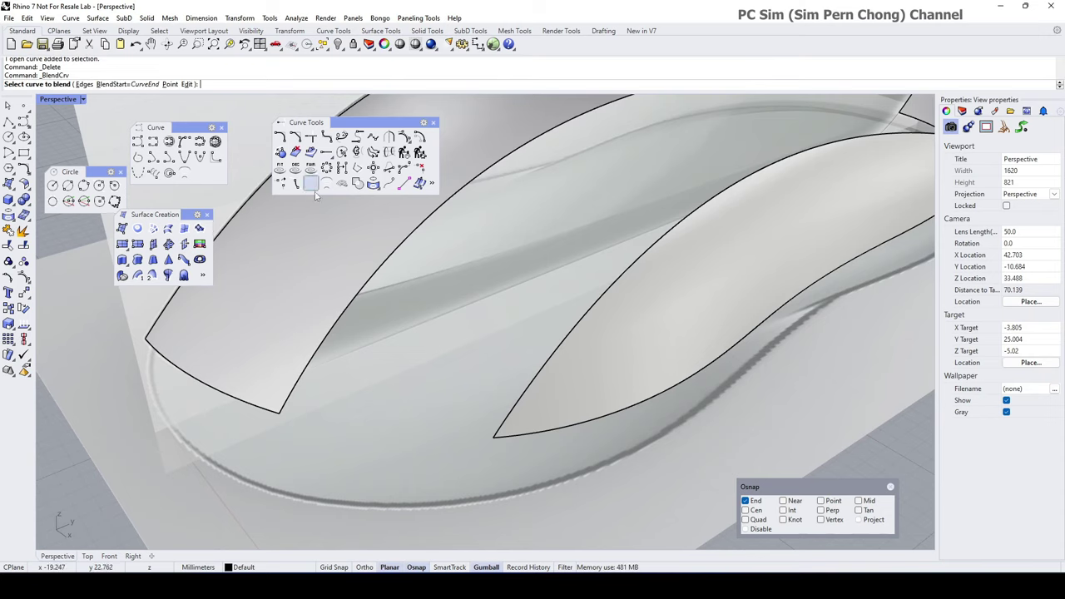
{"action": "left_click", "coordinate": [268, 414]}
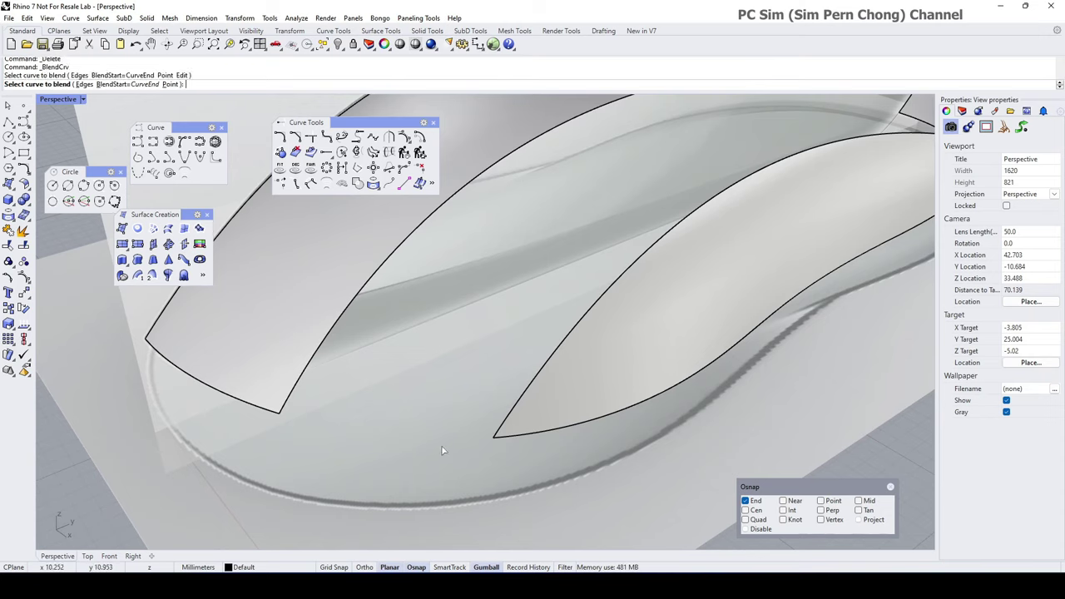
{"action": "left_click", "coordinate": [513, 441]}
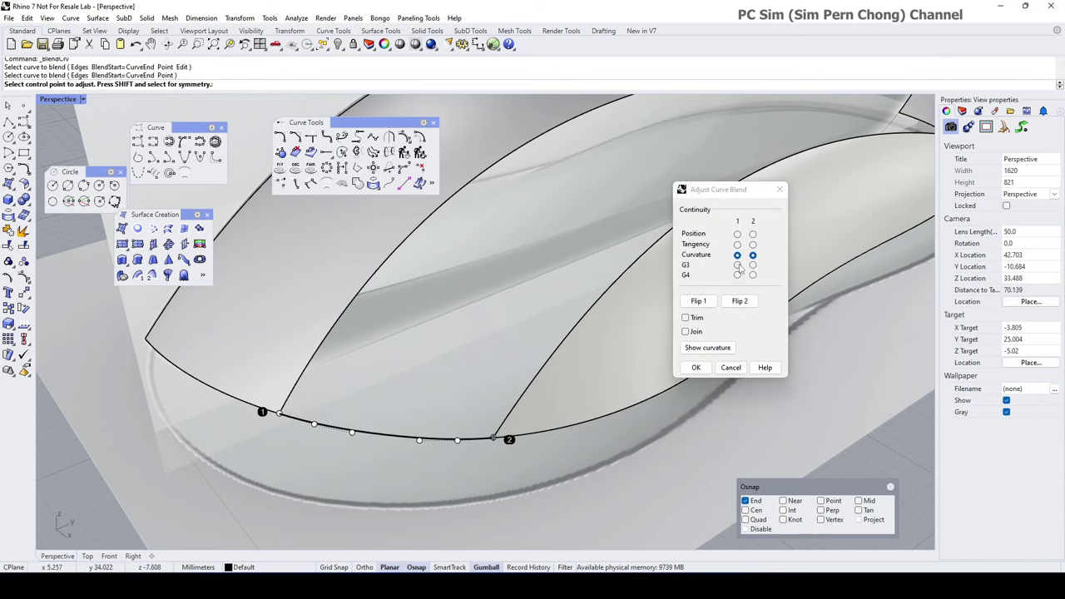
{"action": "left_click", "coordinate": [737, 265]}
{"action": "left_click", "coordinate": [753, 264]}
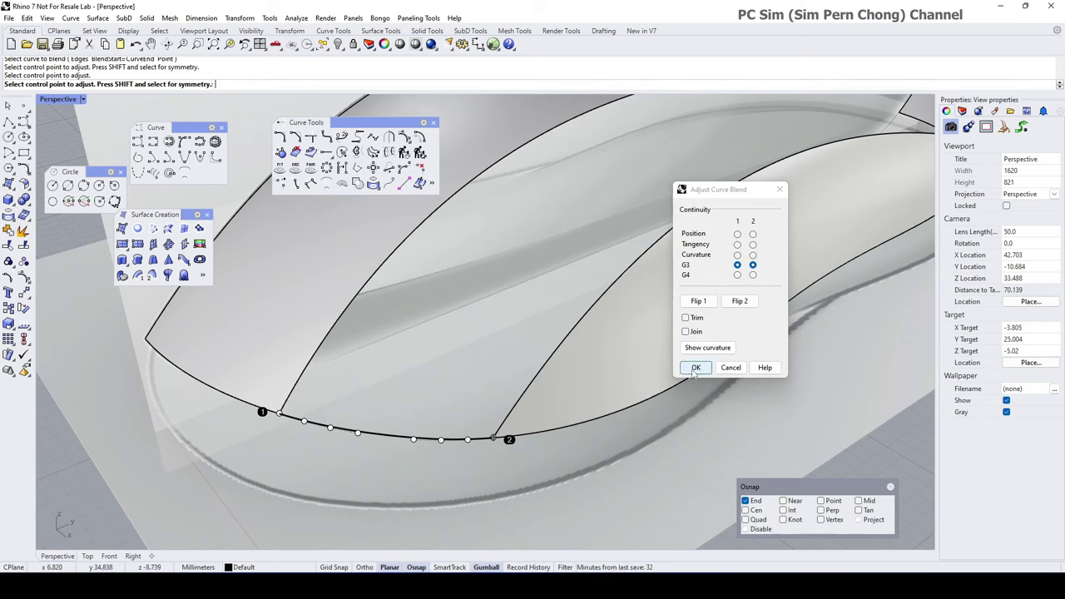
{"action": "left_click", "coordinate": [694, 371]}
- Remove the V-direction knotlines nearest the front end of the lower side surface, leaving its control points off
{"action": "scroll", "coordinate": [662, 364], "scroll_direction": "down", "scroll_amount": 6}
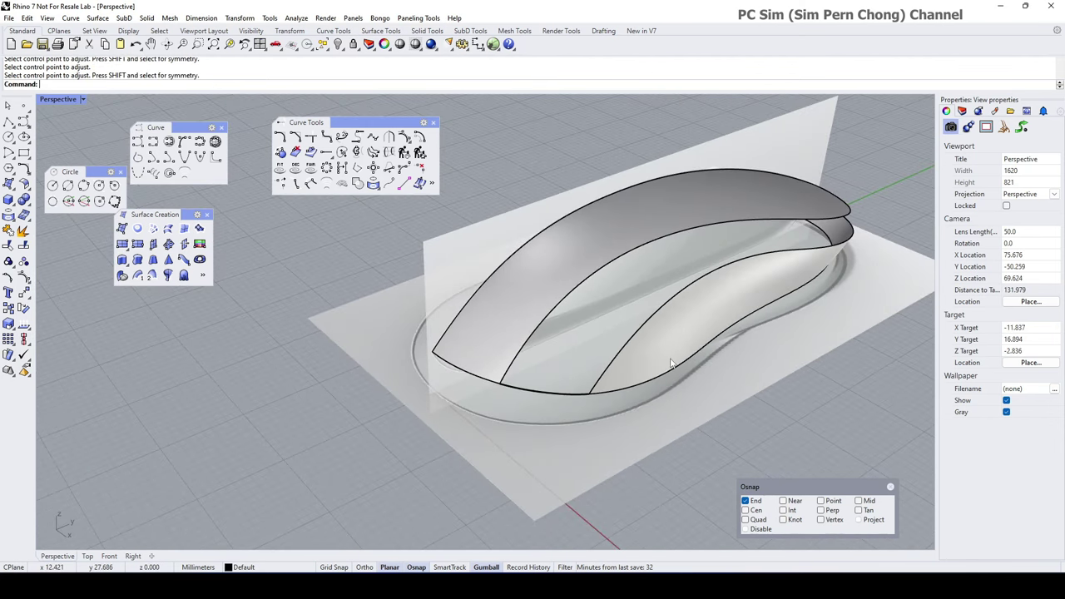
{"action": "right_click_drag", "start_coordinate": [669, 360], "coordinate": [507, 396], "text": "shift"}
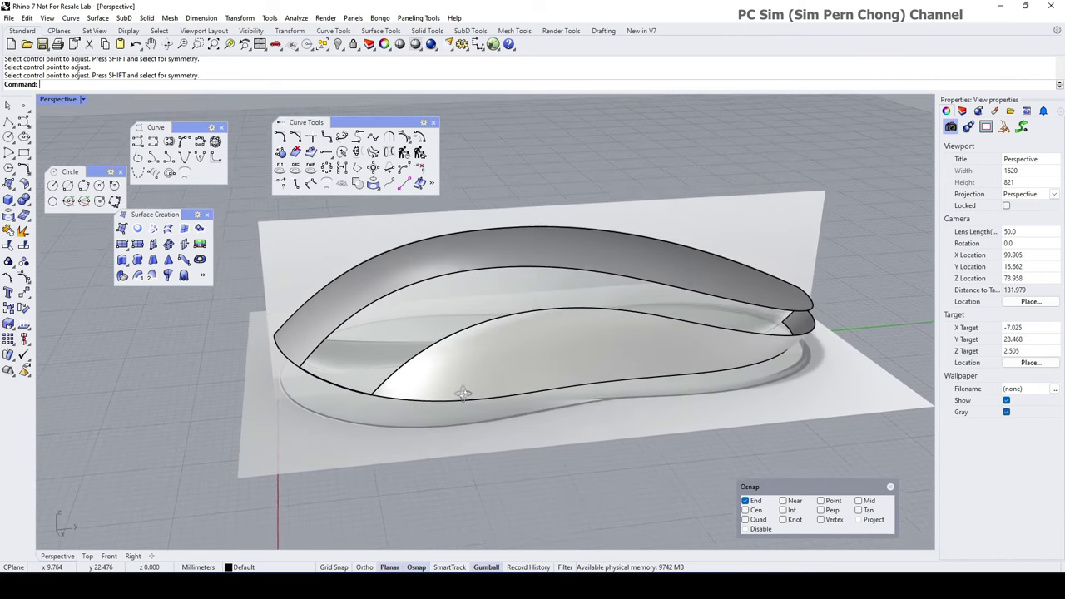
{"action": "scroll", "coordinate": [383, 393], "scroll_direction": "up", "scroll_amount": 5}
{"action": "left_click", "coordinate": [418, 403]}
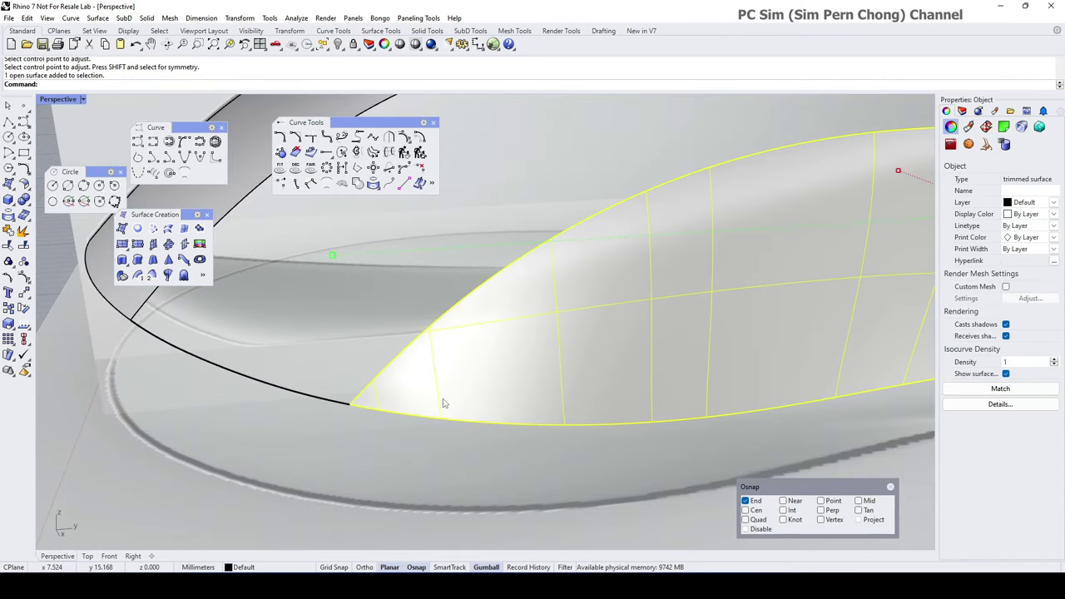
{"action": "left_click", "coordinate": [22, 281]}
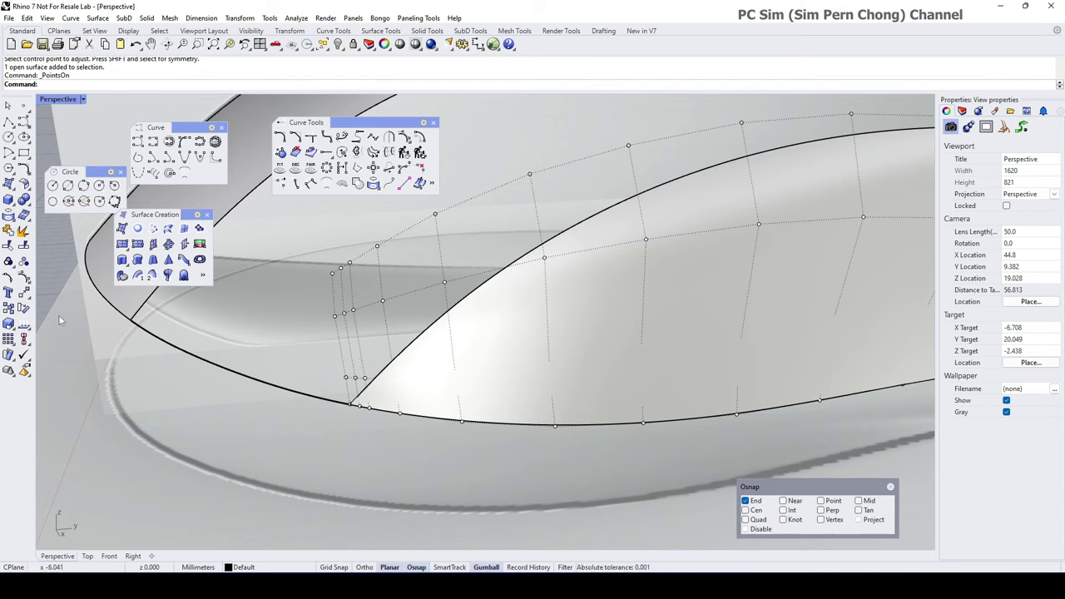
{"action": "left_click", "coordinate": [25, 281]}
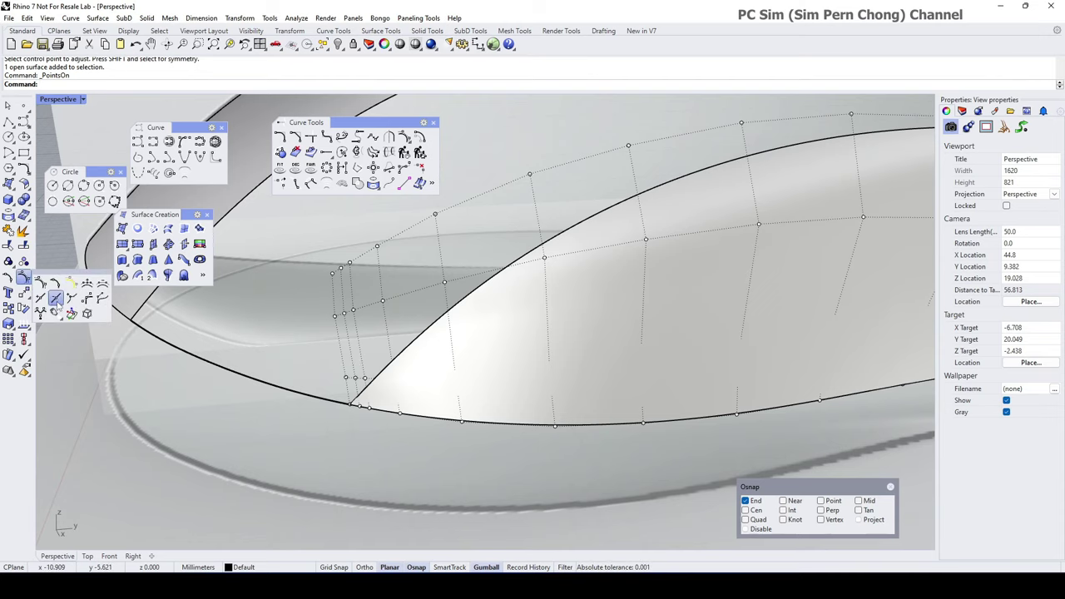
{"action": "left_click", "coordinate": [59, 306]}
{"action": "left_click", "coordinate": [363, 388]}
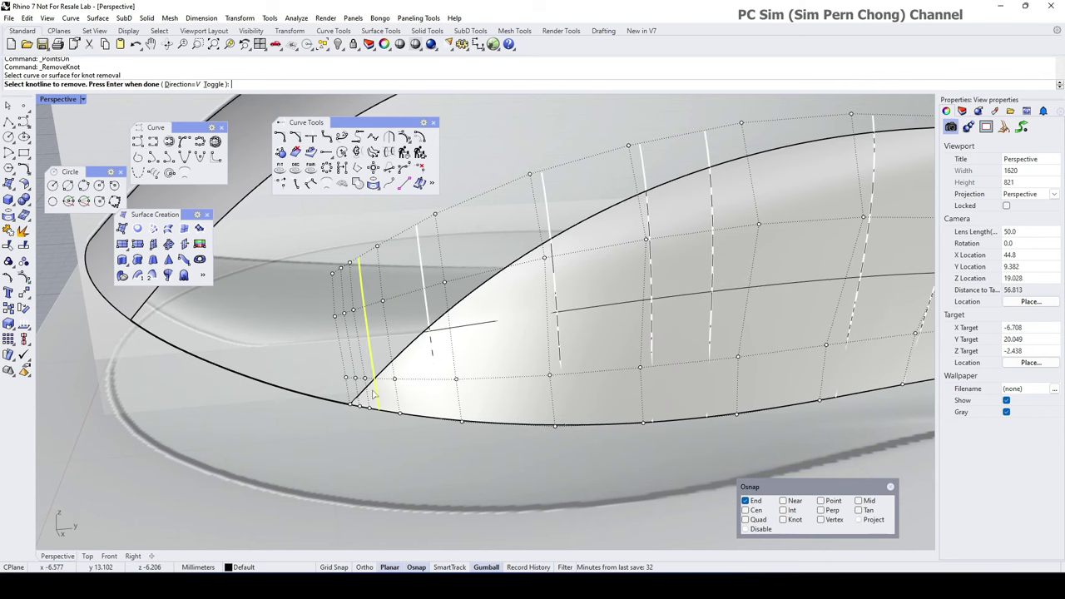
{"action": "left_click", "coordinate": [370, 396]}
{"action": "left_click", "coordinate": [365, 401]}
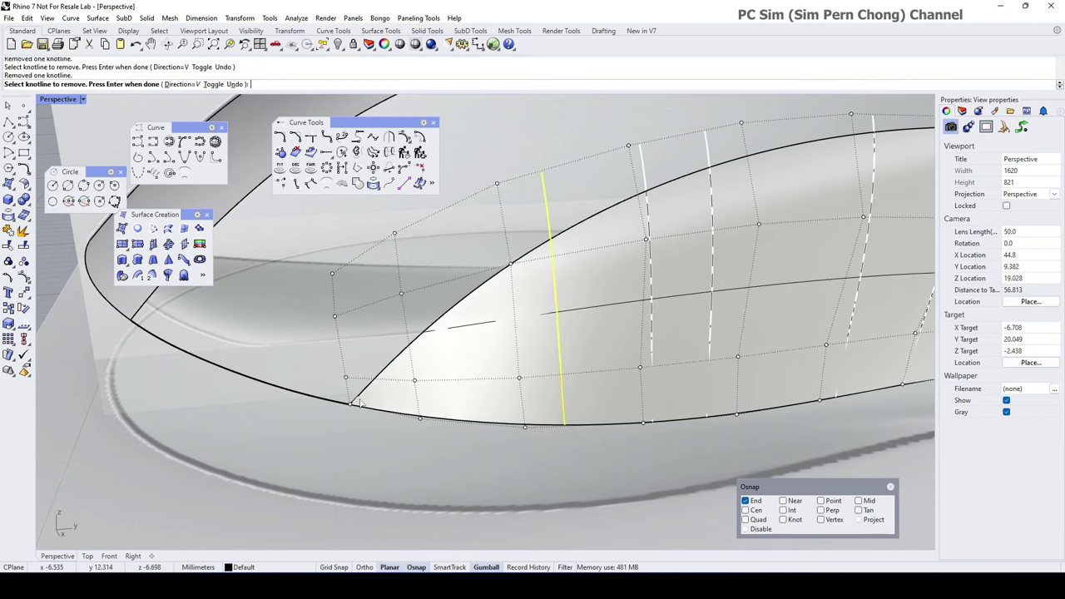
{"action": "left_click", "coordinate": [358, 402]}
{"action": "key", "text": "Return"}
{"action": "right_click_drag", "start_coordinate": [393, 420], "coordinate": [421, 430]}
{"action": "scroll", "coordinate": [422, 430], "scroll_direction": "down", "scroll_amount": 2}
{"action": "right_click_drag", "start_coordinate": [477, 408], "coordinate": [522, 398]}
{"action": "key", "text": "Escape"}
- Match the lower end of the front blend curve to the lower surface's front bottom edge with Curvature continuity
{"action": "scroll", "coordinate": [598, 399], "scroll_direction": "up", "scroll_amount": 3}
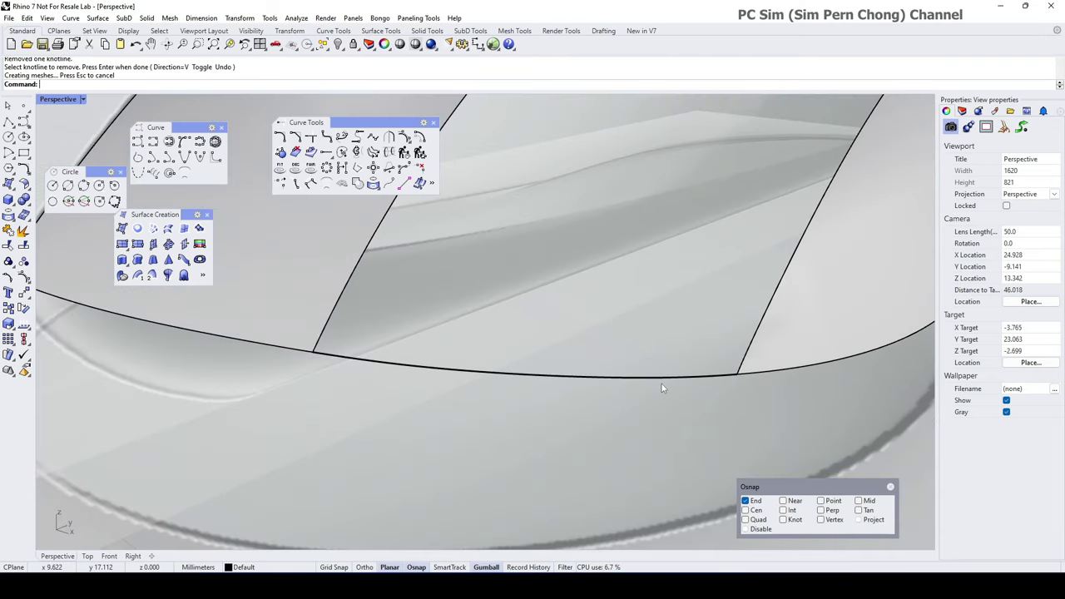
{"action": "left_click", "coordinate": [661, 381]}
{"action": "right_click_drag", "start_coordinate": [687, 400], "coordinate": [632, 402]}
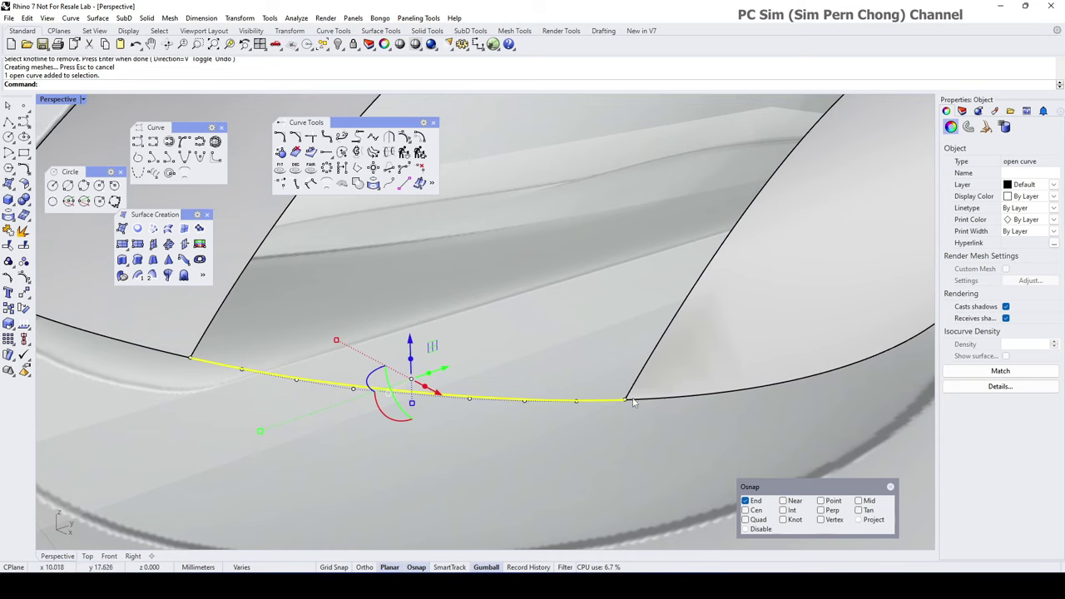
{"action": "left_click", "coordinate": [373, 137]}
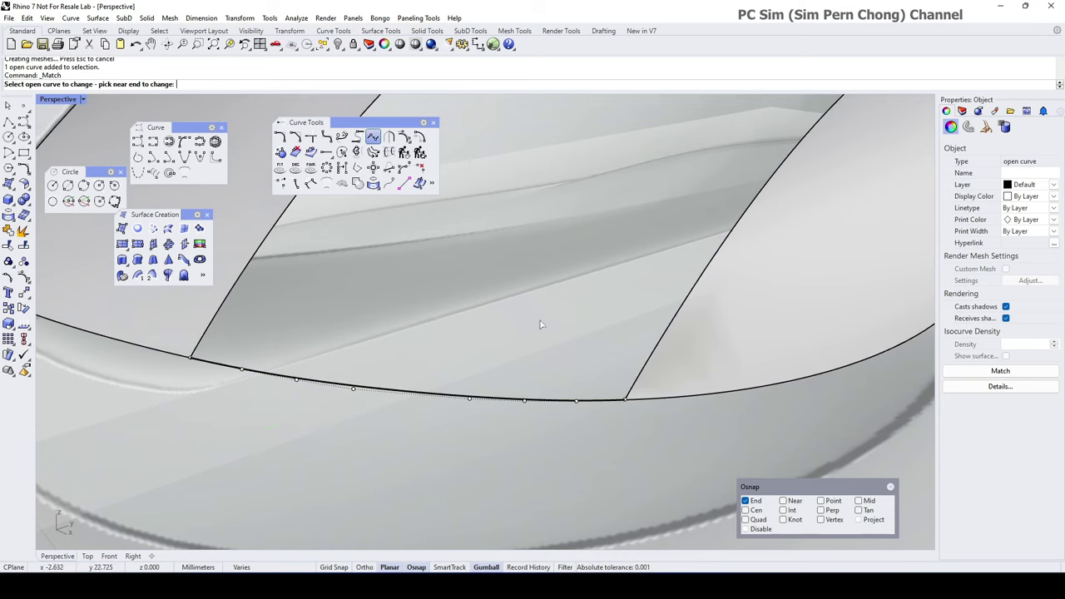
{"action": "left_click", "coordinate": [614, 403]}
{"action": "left_click", "coordinate": [641, 399]}
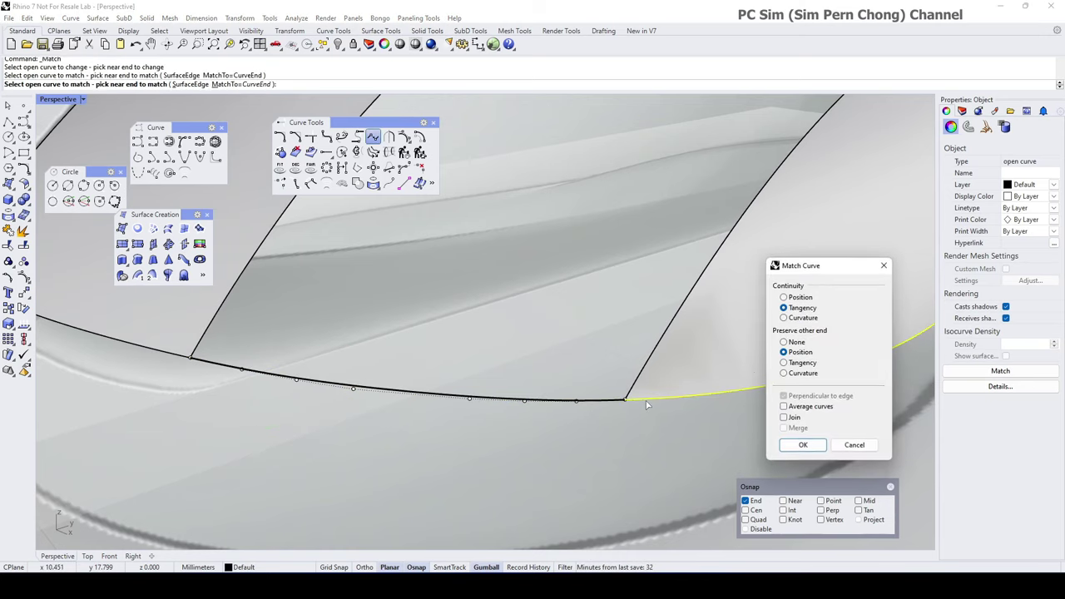
{"action": "left_click", "coordinate": [782, 318]}
{"action": "left_click", "coordinate": [803, 445]}
{"action": "scroll", "coordinate": [684, 413], "scroll_direction": "down", "scroll_amount": 10}
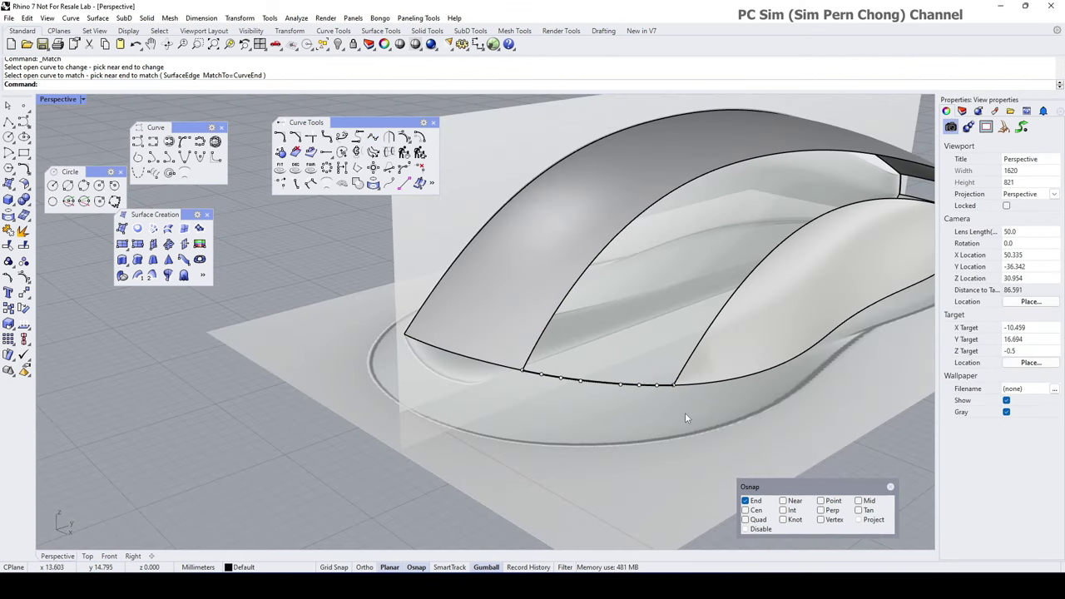
- Set up a two-rail sweep along the facing edges of the upper and lower surfaces, using the front and rear cross-sections as shapes
{"action": "right_click_drag", "start_coordinate": [685, 412], "coordinate": [500, 354]}
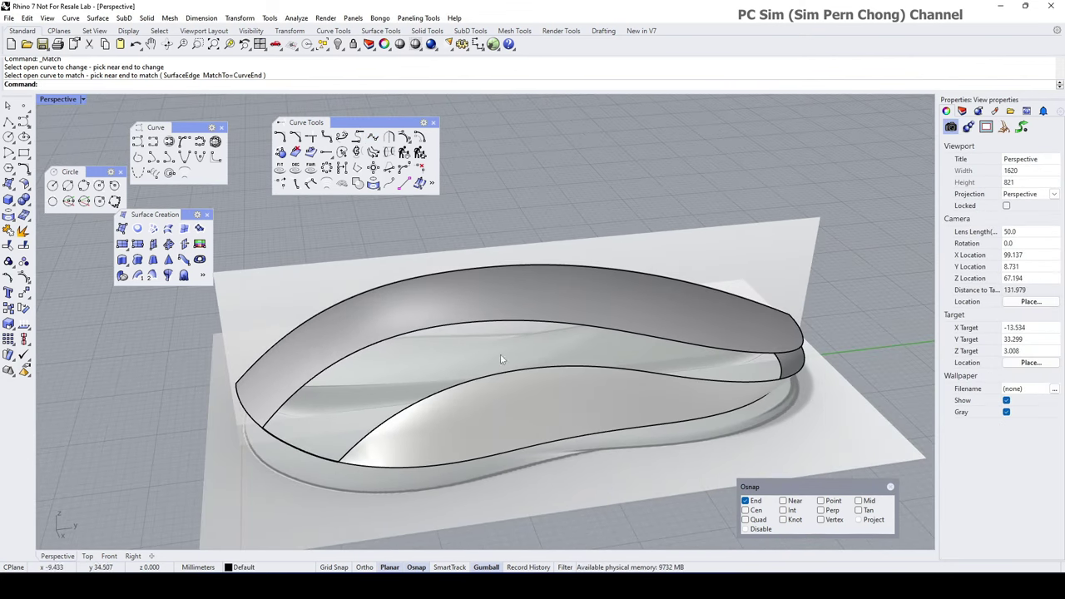
{"action": "left_click", "coordinate": [151, 275]}
{"action": "left_click", "coordinate": [306, 384]}
{"action": "left_click", "coordinate": [359, 444]}
{"action": "right_click_drag", "start_coordinate": [359, 443], "coordinate": [549, 424]}
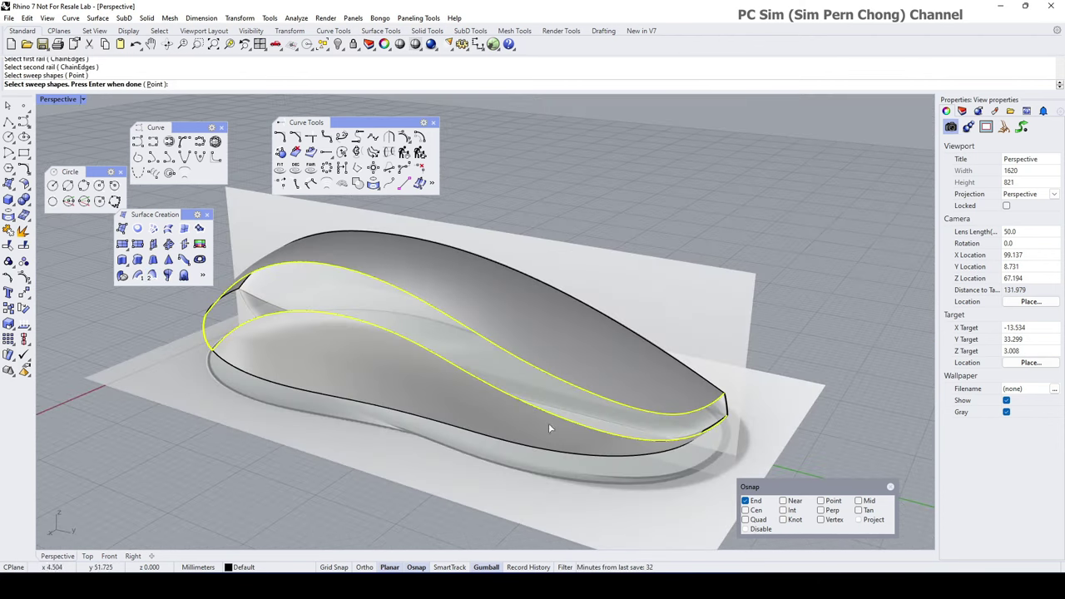
{"action": "left_click", "coordinate": [728, 414]}
{"action": "key", "text": "Return"}
{"action": "right_click_drag", "start_coordinate": [727, 413], "coordinate": [512, 452]}
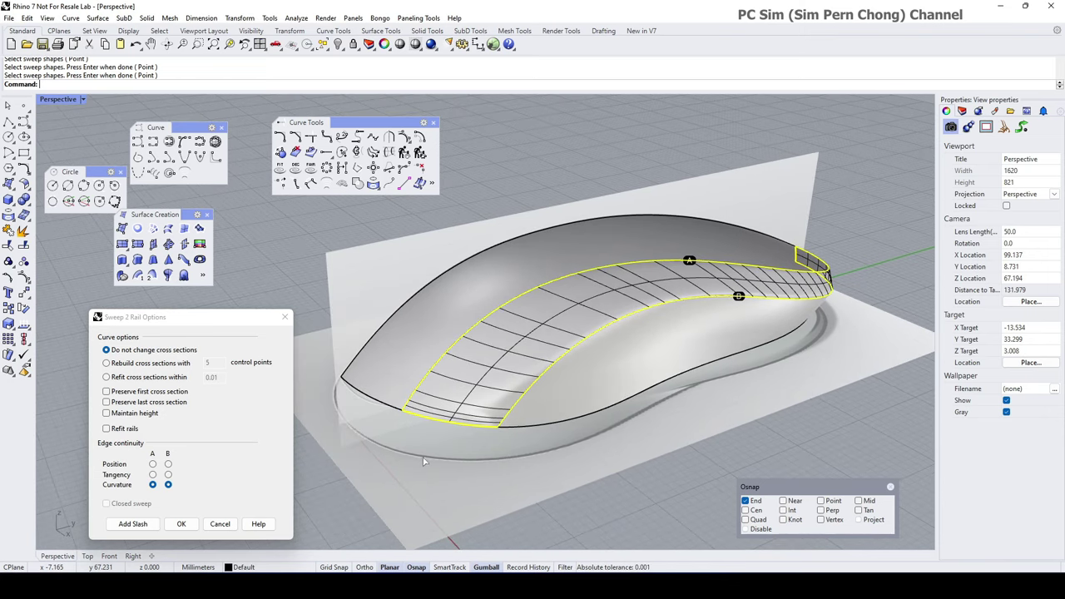
- Add slashes across the two rails around mid-length and create the sweep with Curvature continuity at edges A and B
{"action": "left_click", "coordinate": [132, 523]}
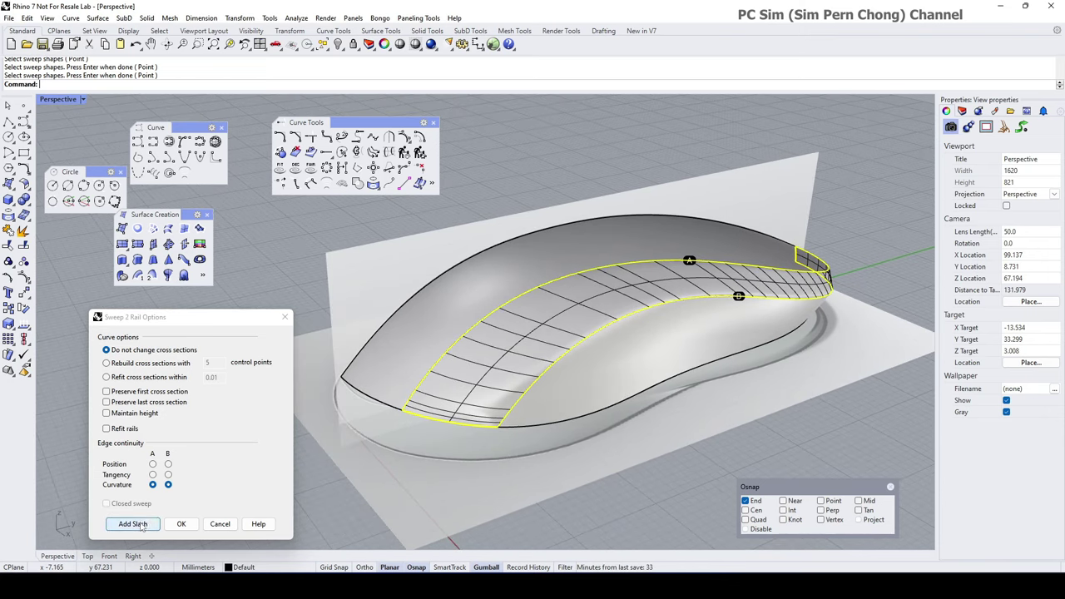
{"action": "left_click", "coordinate": [510, 282]}
{"action": "left_click", "coordinate": [504, 331]}
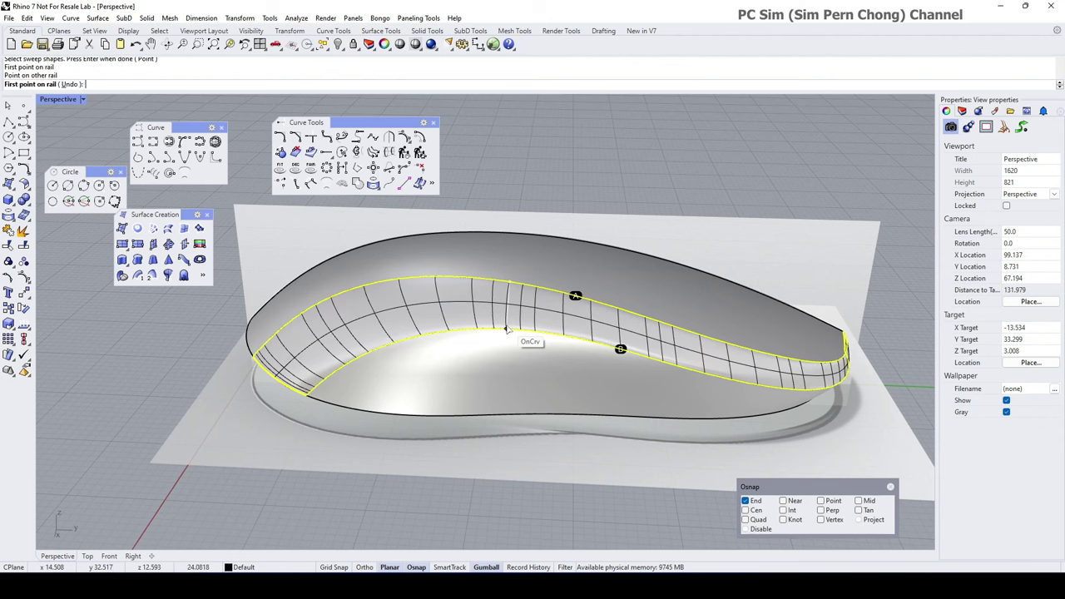
{"action": "right_click_drag", "start_coordinate": [504, 330], "coordinate": [592, 353]}
{"action": "left_click", "coordinate": [527, 309]}
{"action": "left_click", "coordinate": [513, 341]}
{"action": "right_click", "coordinate": [590, 356]}
{"action": "left_click", "coordinate": [181, 523]}
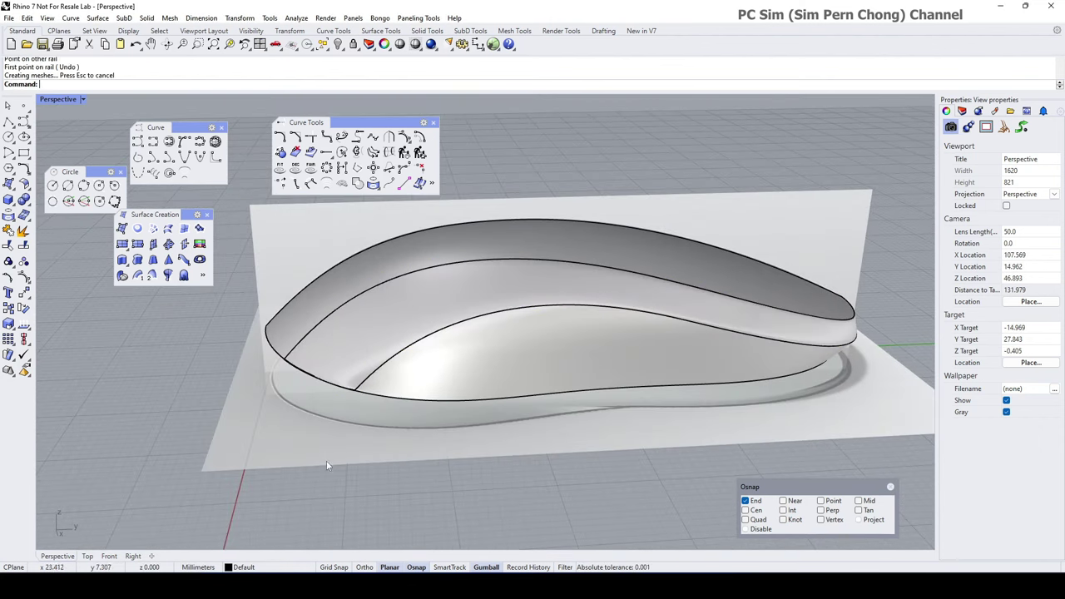
- Examine the isocurve flow across the upper, swept and lower side surfaces with all three selected
{"action": "right_click_drag", "start_coordinate": [326, 460], "coordinate": [387, 454]}
{"action": "left_click", "coordinate": [497, 343], "text": "shift"}
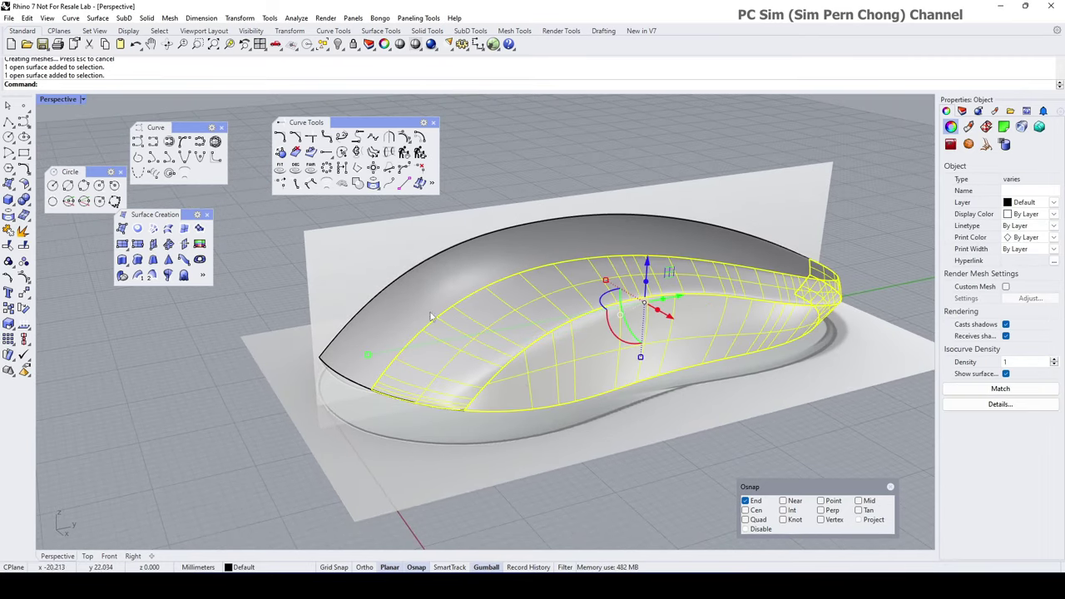
{"action": "left_click", "coordinate": [449, 292], "text": "shift"}
{"action": "right_click_drag", "start_coordinate": [453, 303], "coordinate": [459, 347]}
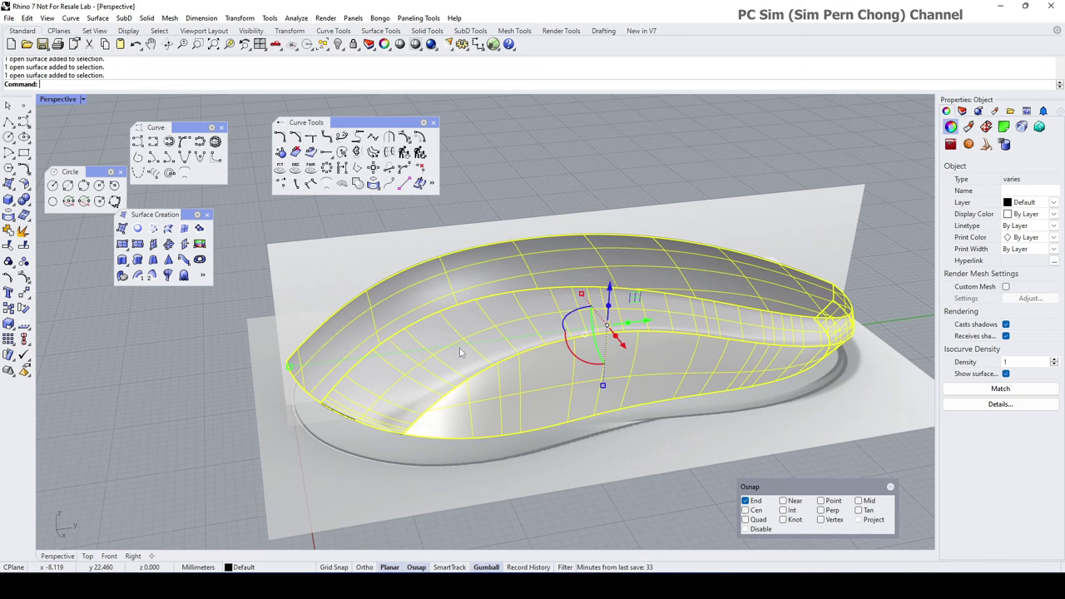
{"action": "right_click_drag", "start_coordinate": [459, 348], "coordinate": [515, 438]}
{"action": "key", "text": "Escape"}
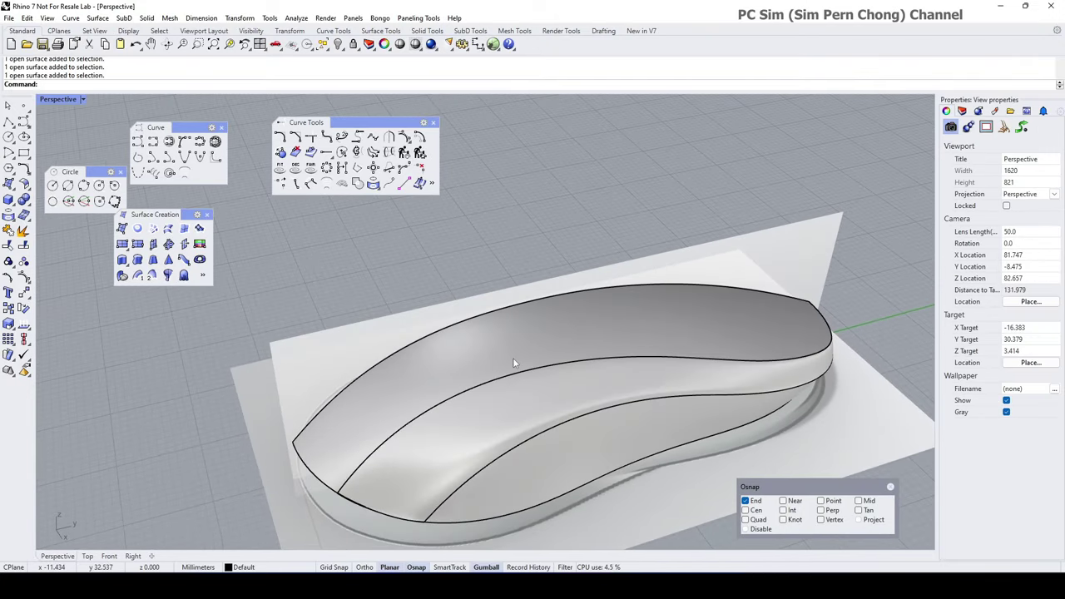
- In the Top view, extract a V-direction isocurve across the wide front portion of the swept surface, and return to the Perspective view
{"action": "double_click", "coordinate": [59, 99]}
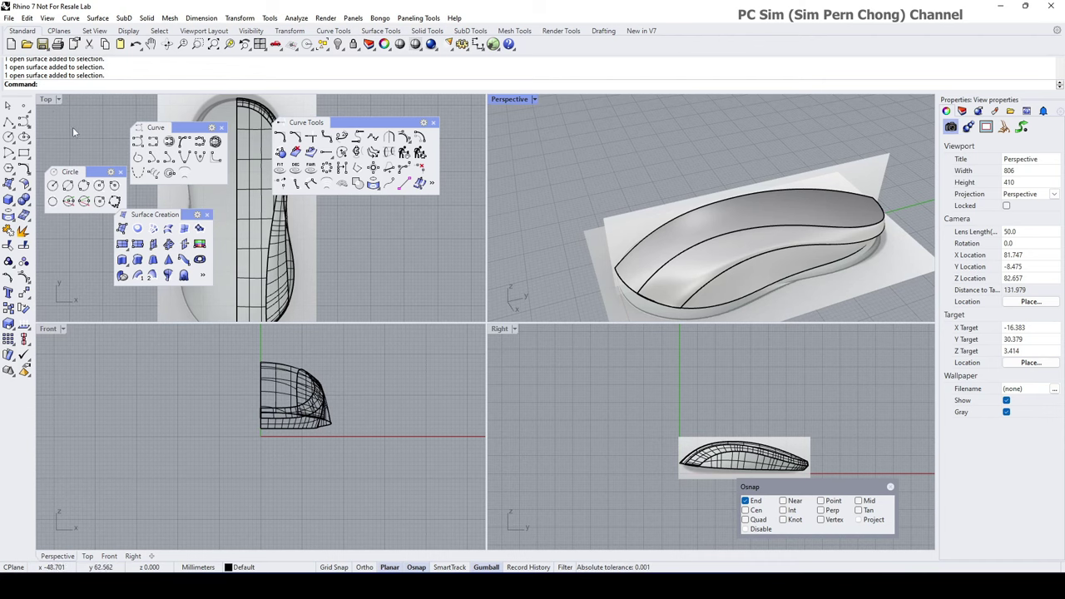
{"action": "double_click", "coordinate": [46, 99]}
{"action": "scroll", "coordinate": [574, 418], "scroll_direction": "down", "scroll_amount": 2}
{"action": "right_click_drag", "start_coordinate": [582, 407], "coordinate": [512, 419]}
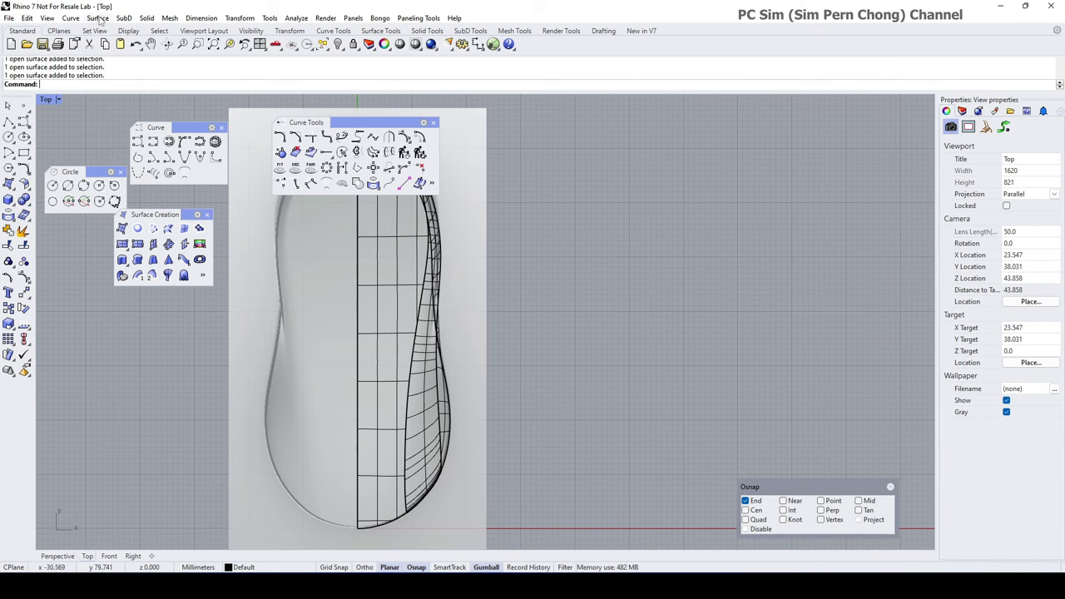
{"action": "left_click", "coordinate": [71, 18]}
{"action": "mouse_move", "coordinate": [154, 386]}
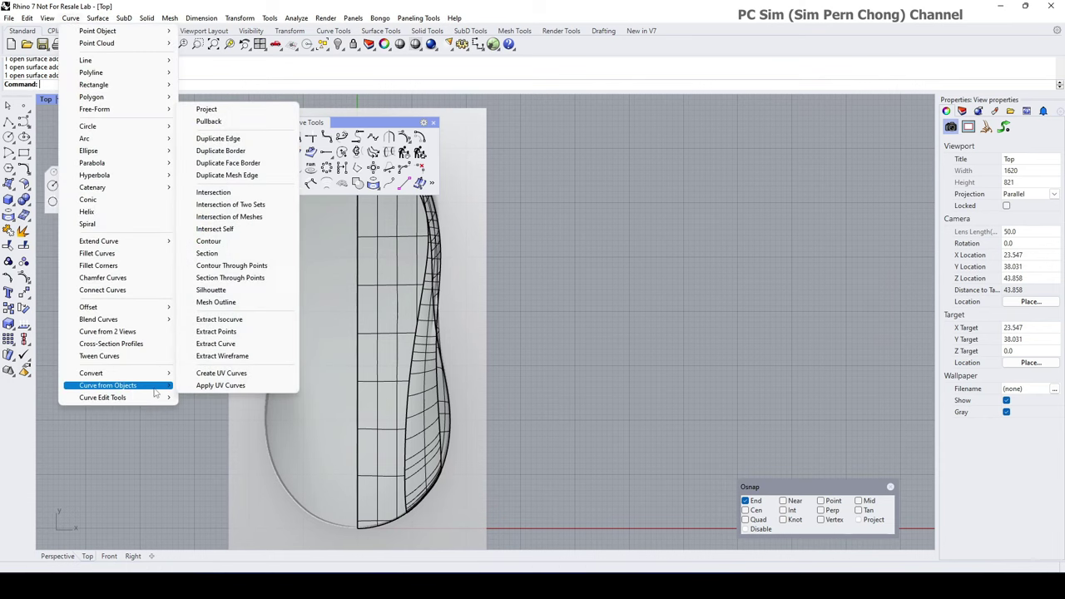
{"action": "left_click", "coordinate": [227, 323]}
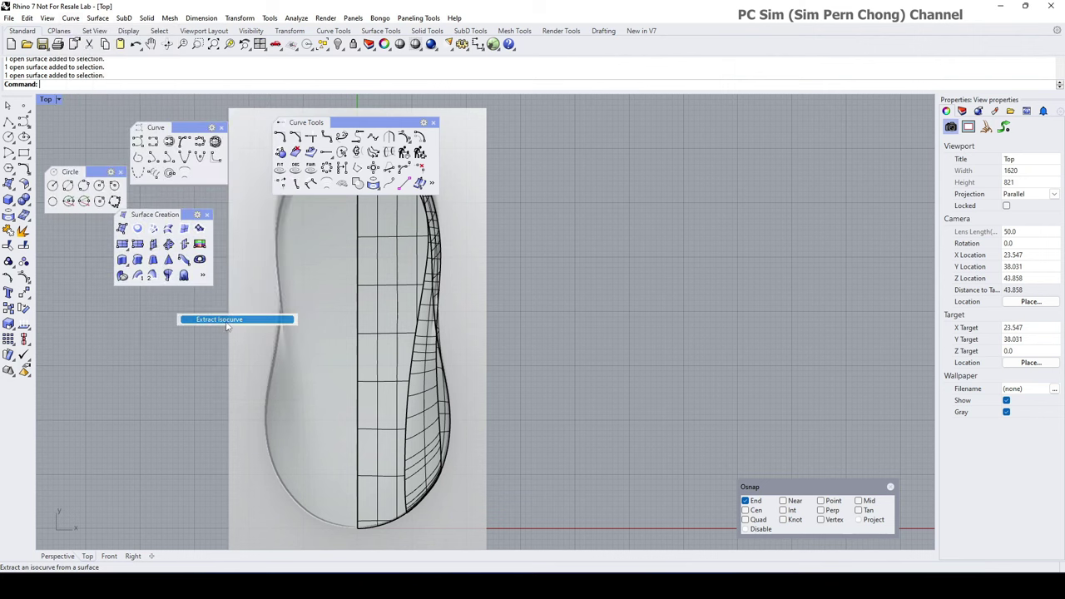
{"action": "left_click", "coordinate": [427, 415]}
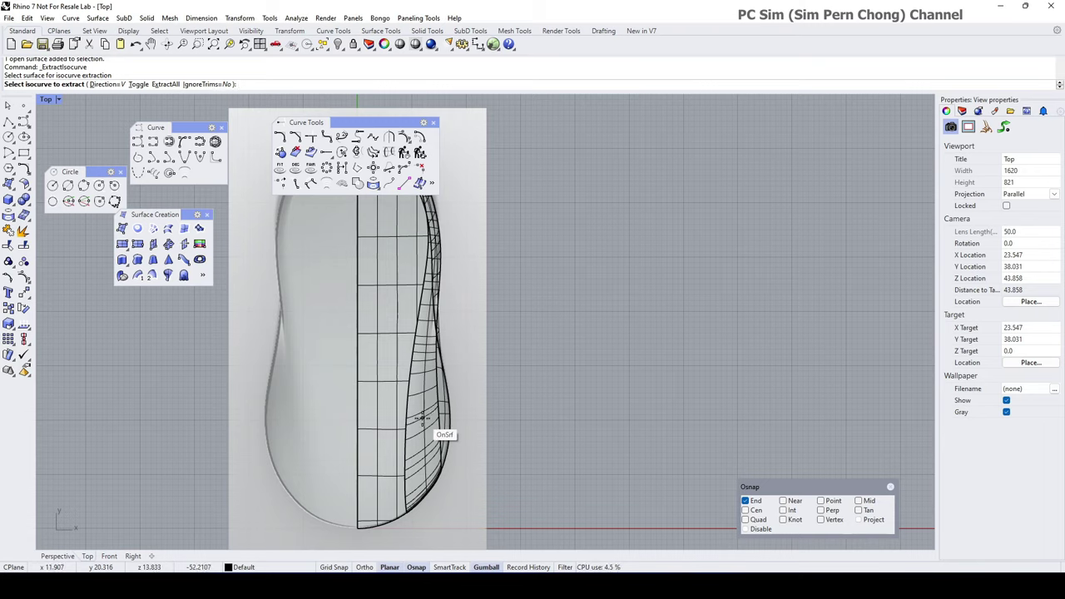
{"action": "left_click", "coordinate": [422, 420]}
{"action": "key", "text": "Return"}
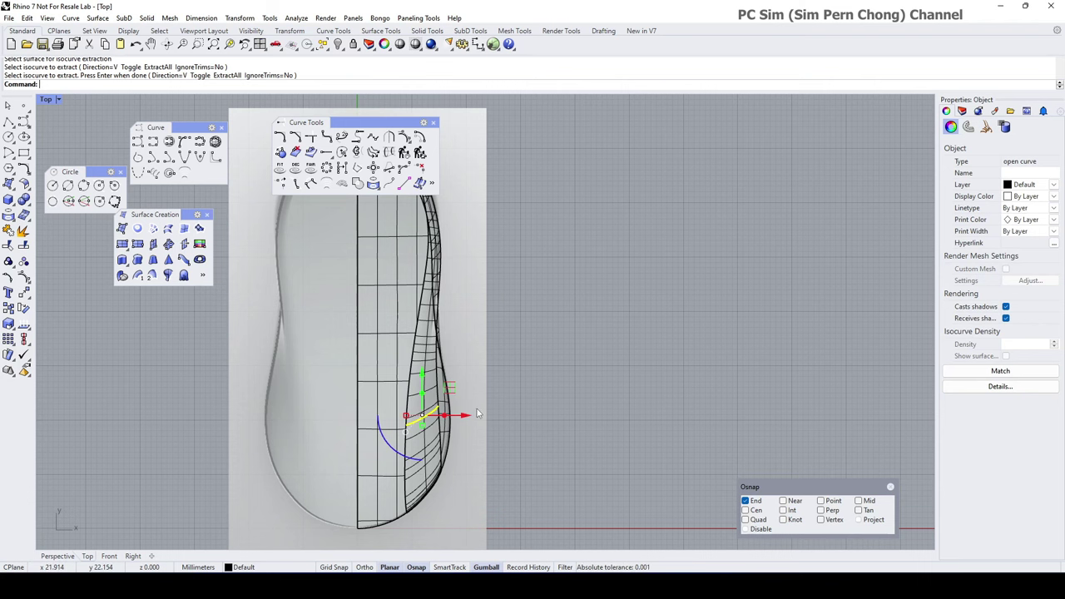
{"action": "left_click", "coordinate": [500, 429]}
{"action": "double_click", "coordinate": [46, 100]}
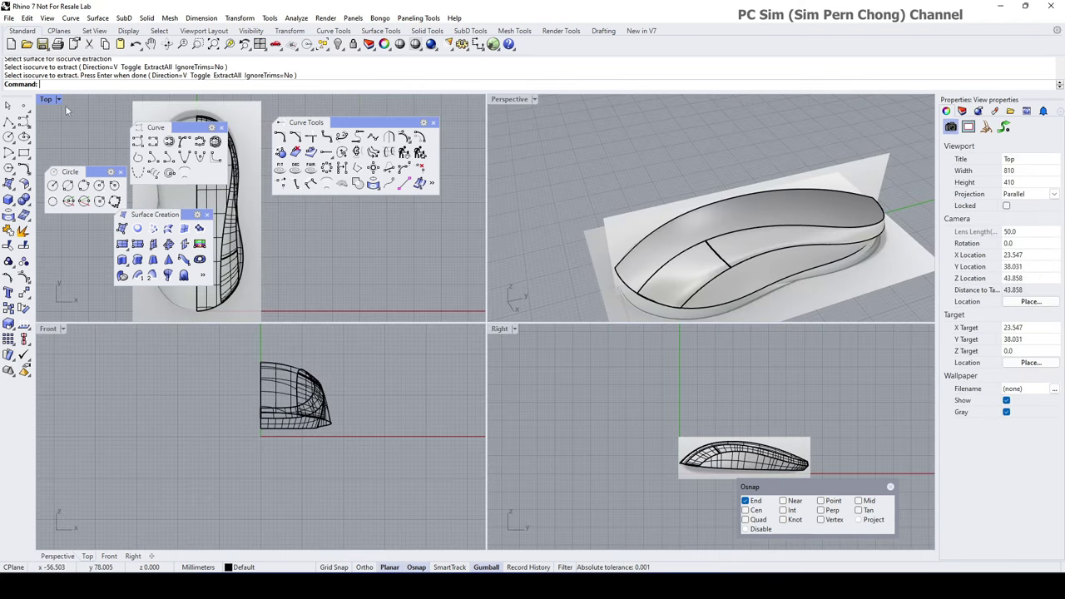
{"action": "double_click", "coordinate": [502, 100]}
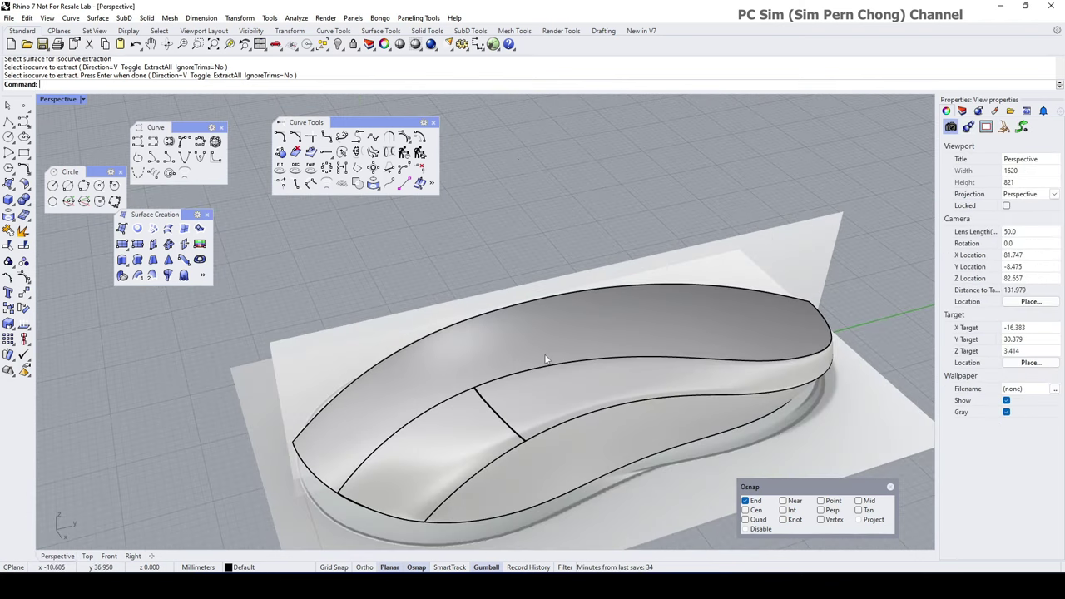
- Delete the swept surface between the upper and lower surfaces, keeping the extracted isocurve
{"action": "right_click_drag", "start_coordinate": [546, 357], "coordinate": [503, 350]}
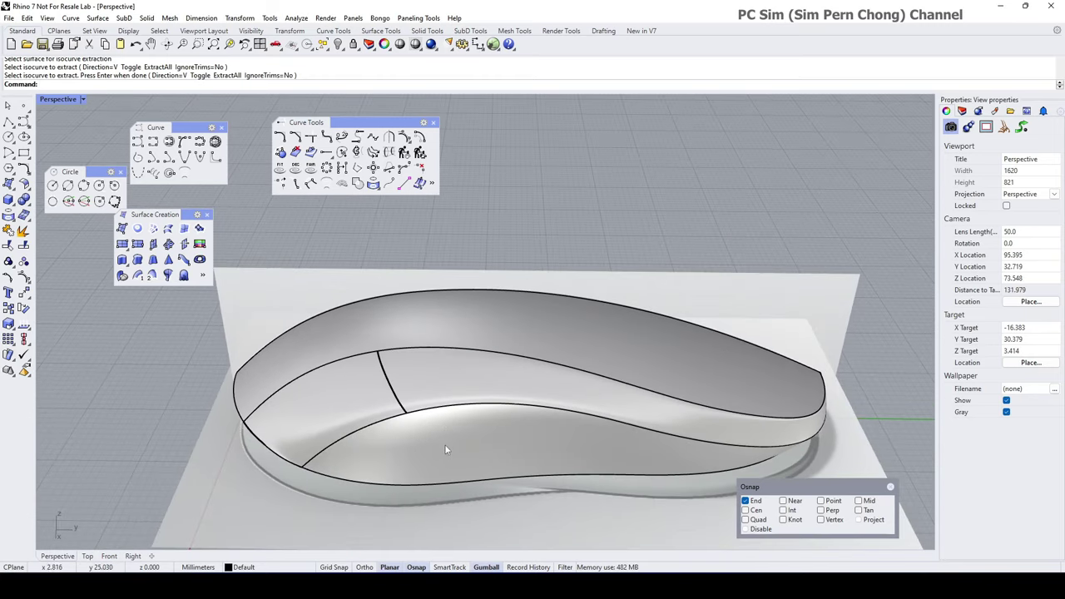
{"action": "left_click", "coordinate": [357, 399]}
{"action": "key", "text": "Delete"}
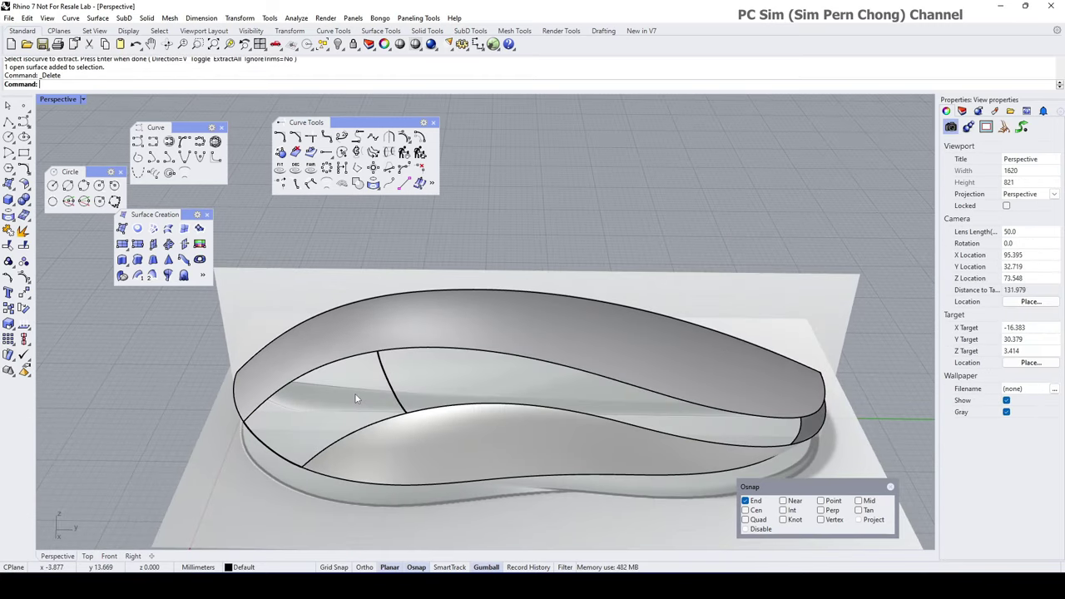
- Match the isocurve's upper end to the upper surface edge with Curvature continuity, preserving Curvature at the other end, without Perpendicular to edge
{"action": "right_click_drag", "start_coordinate": [354, 393], "coordinate": [510, 426]}
{"action": "scroll", "coordinate": [529, 423], "scroll_direction": "up", "scroll_amount": 4}
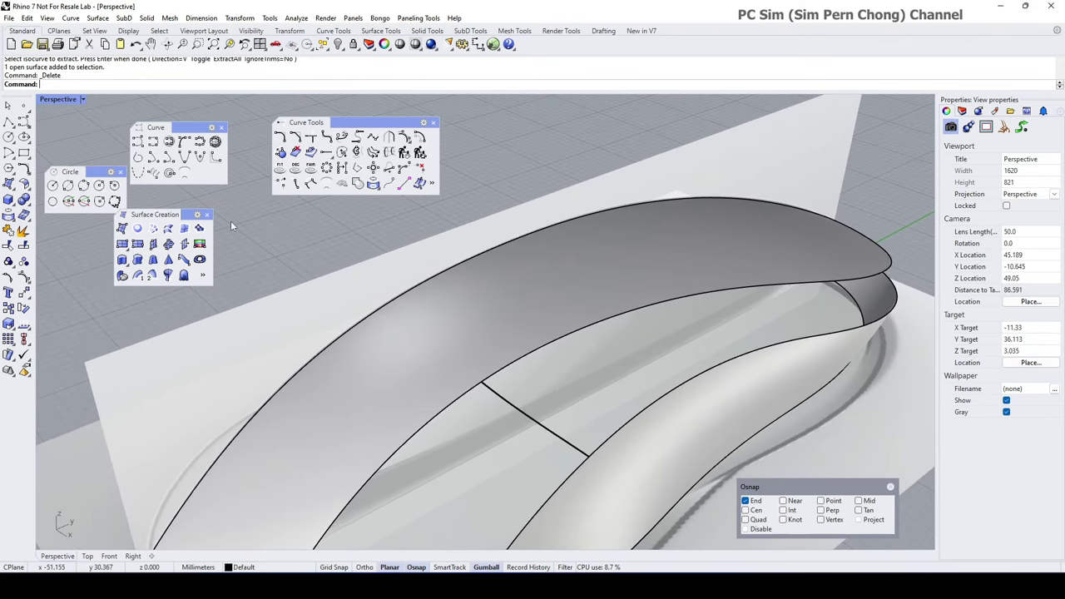
{"action": "left_click", "coordinate": [374, 140]}
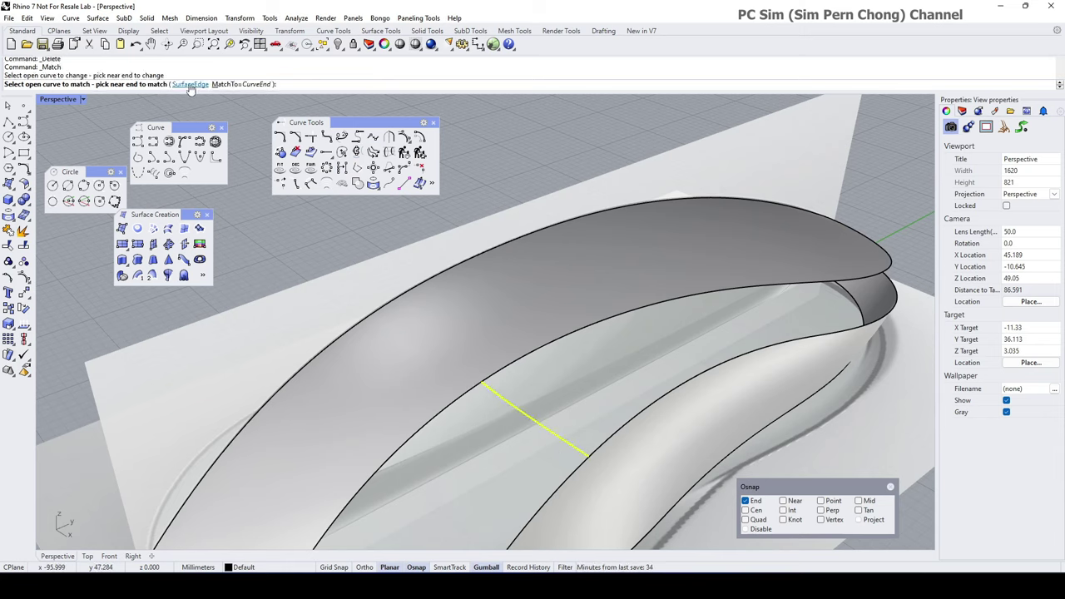
{"action": "left_click", "coordinate": [190, 85]}
{"action": "left_click", "coordinate": [487, 383]}
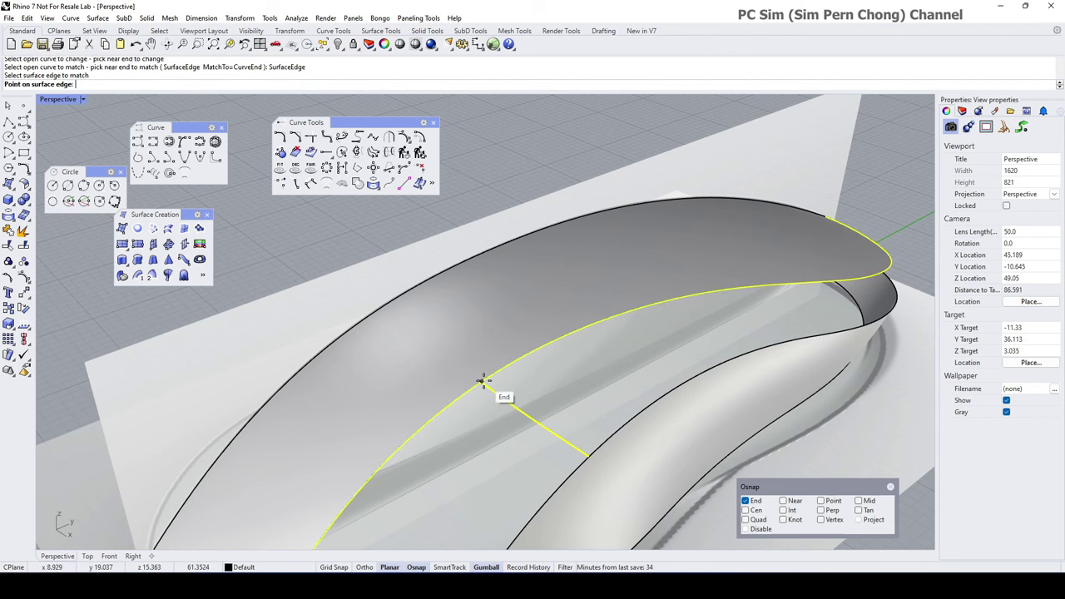
{"action": "left_click", "coordinate": [483, 381]}
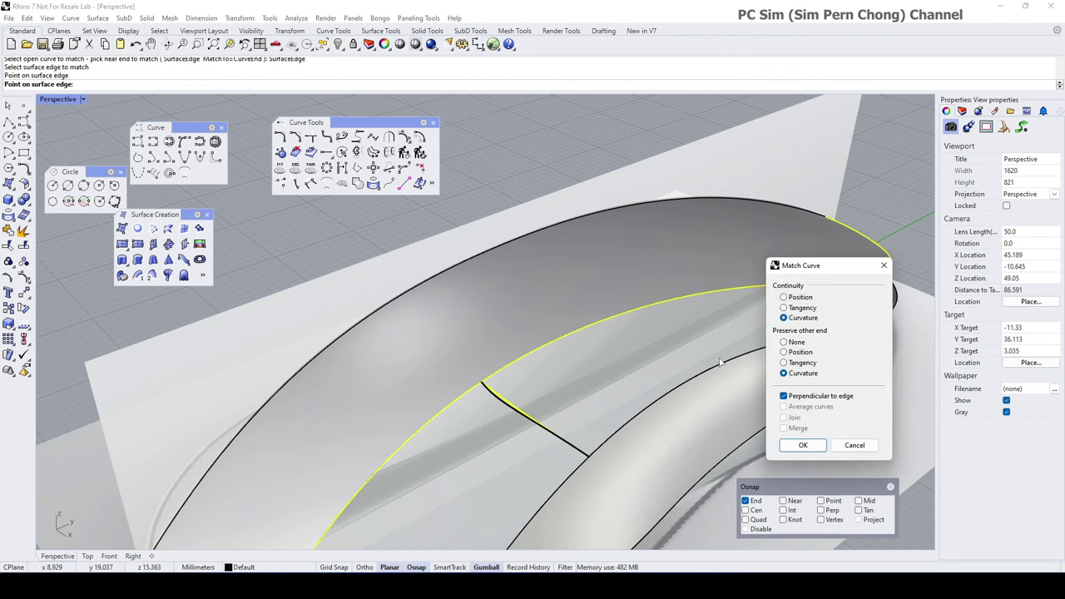
{"action": "right_click_drag", "start_coordinate": [548, 419], "coordinate": [424, 441]}
{"action": "left_click", "coordinate": [783, 396]}
{"action": "mouse_move", "coordinate": [482, 416]}
{"action": "right_mouse_down"}
{"action": "mouse_move", "coordinate": [428, 397]}
{"action": "mouse_move", "coordinate": [487, 403]}
{"action": "right_mouse_up"}
{"action": "left_click", "coordinate": [803, 445]}
- Match the isocurve's lower end to the lower surface edge at its endpoint, using Curvature continuity and preserving Curvature at the other end
{"action": "right_click", "coordinate": [616, 417]}
{"action": "left_click", "coordinate": [527, 419]}
{"action": "key", "text": "Escape"}
{"action": "right_click", "coordinate": [532, 423]}
{"action": "left_click", "coordinate": [528, 419]}
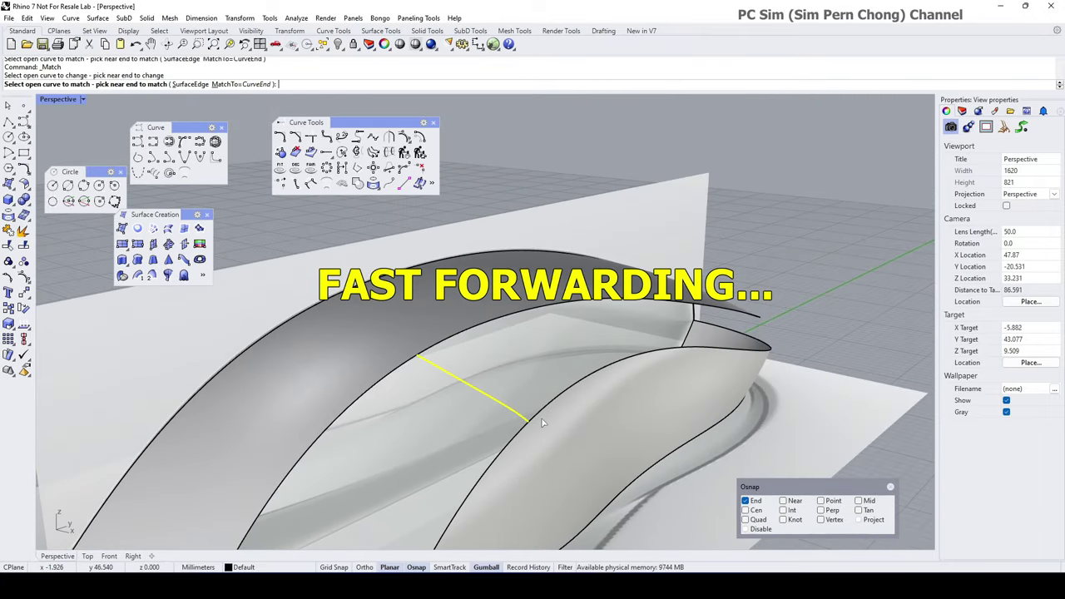
{"action": "left_click", "coordinate": [196, 86]}
{"action": "left_click", "coordinate": [535, 421]}
{"action": "right_click_drag", "start_coordinate": [534, 421], "coordinate": [394, 372]}
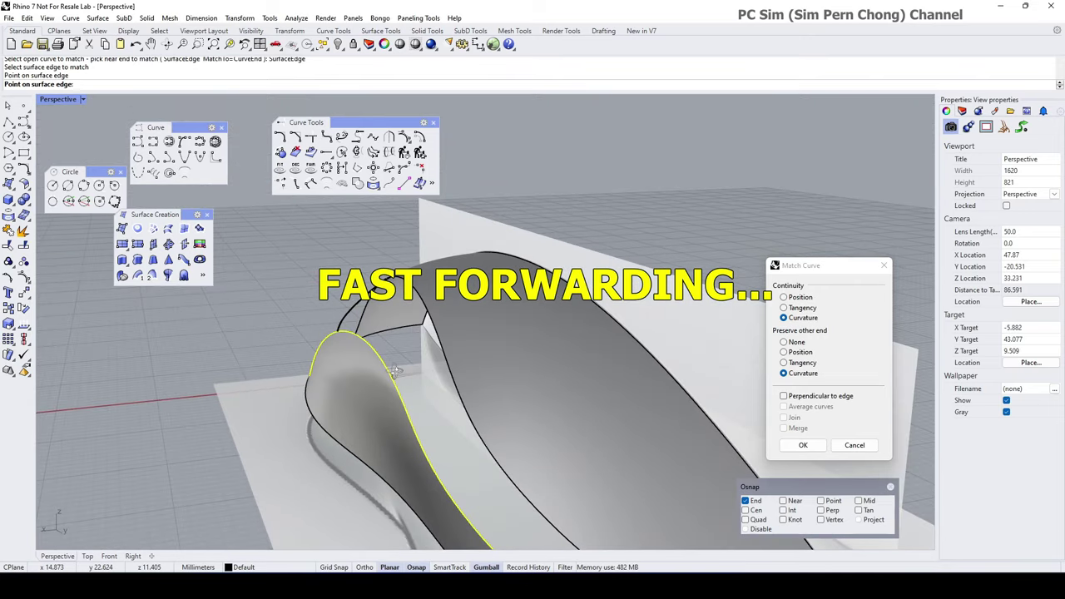
{"action": "right_click_drag", "start_coordinate": [465, 391], "coordinate": [605, 340]}
{"action": "left_click", "coordinate": [803, 445]}
- Delete the two middle control points of the matched cross-section curve
{"action": "left_click", "coordinate": [581, 306]}
{"action": "scroll", "coordinate": [547, 338], "scroll_direction": "up", "scroll_amount": 5}
{"action": "scroll", "coordinate": [606, 339], "scroll_direction": "up", "scroll_amount": 3}
{"action": "left_click", "coordinate": [597, 323]}
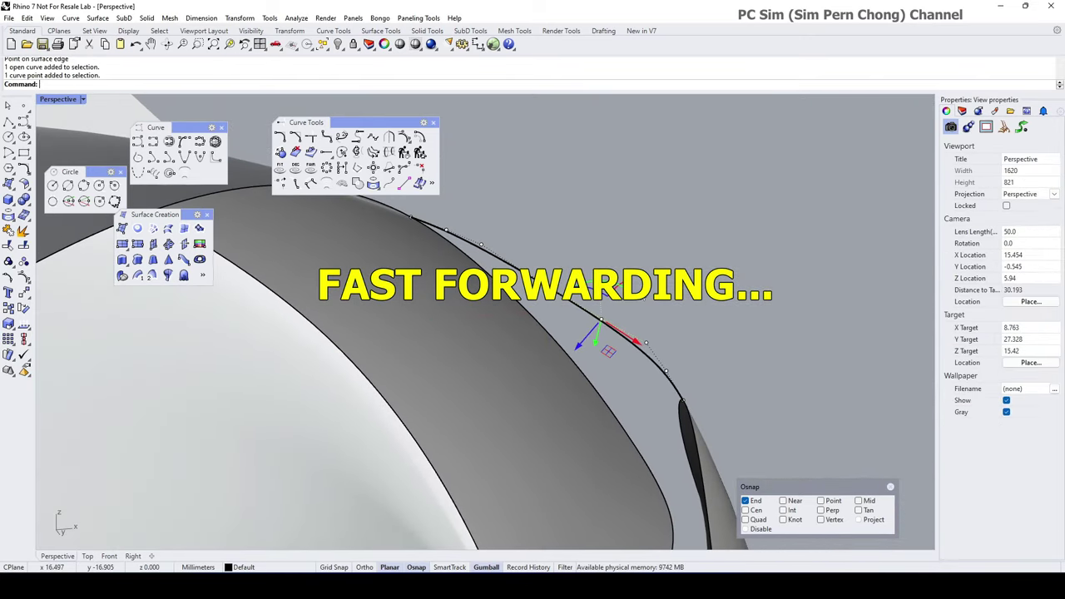
{"action": "key", "text": "Delete"}
{"action": "left_click", "coordinate": [545, 287]}
{"action": "key", "text": "Delete"}
- Extend the cross-section curve by moving both end control points outward past the upper and lower surface edges
{"action": "right_click_drag", "start_coordinate": [545, 287], "coordinate": [535, 384]}
{"action": "scroll", "coordinate": [472, 333], "scroll_direction": "down", "scroll_amount": 4}
{"action": "scroll", "coordinate": [535, 386], "scroll_direction": "up", "scroll_amount": 3}
{"action": "left_click_drag", "start_coordinate": [450, 381], "coordinate": [585, 505]}
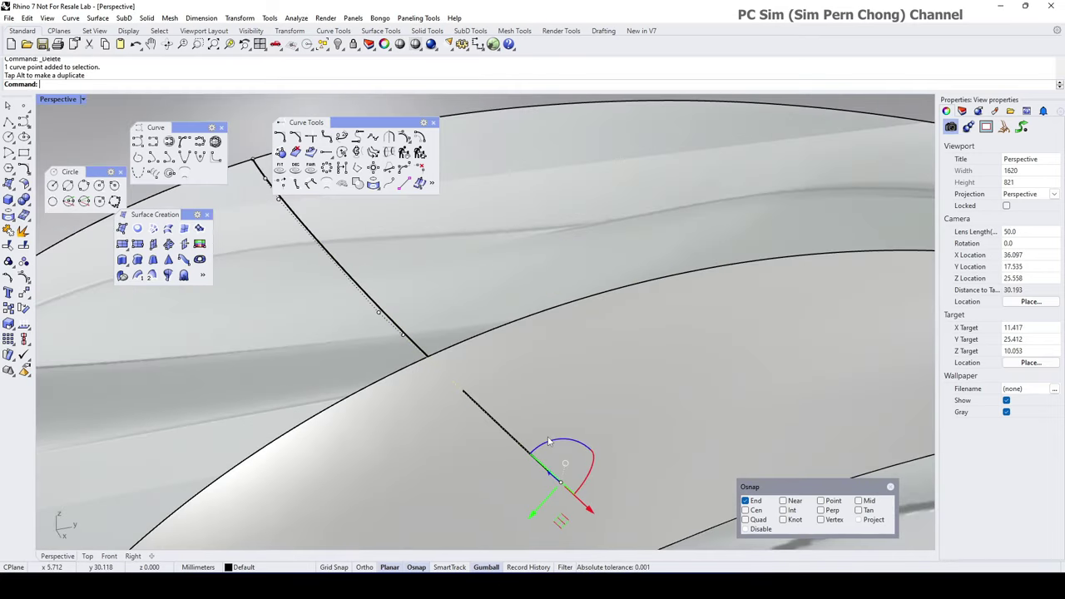
{"action": "right_click_drag", "start_coordinate": [562, 445], "coordinate": [653, 449]}
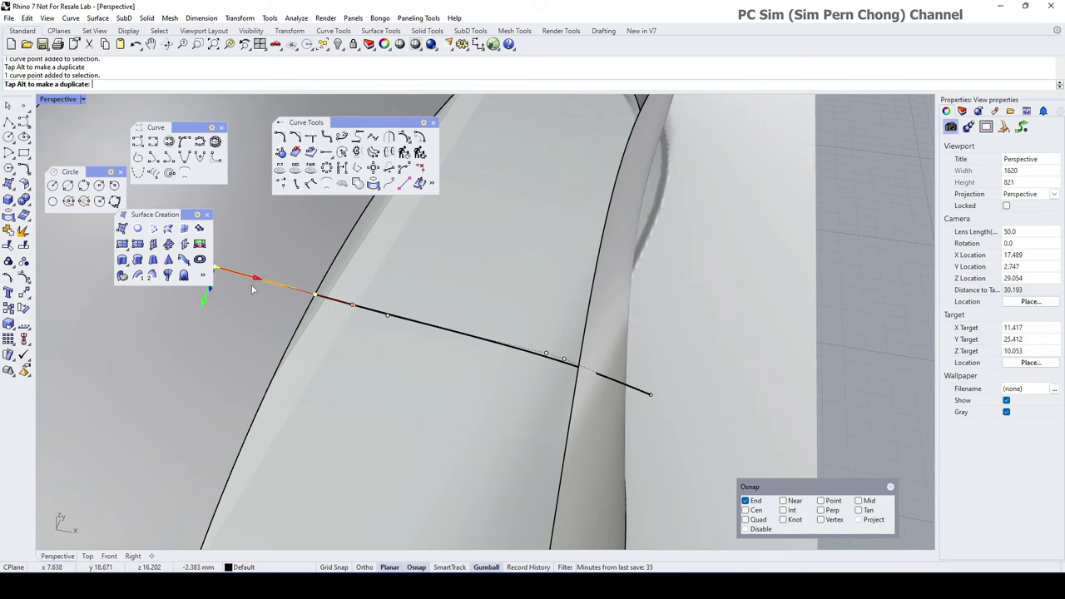
{"action": "scroll", "coordinate": [325, 314], "scroll_direction": "down", "scroll_amount": 6}
{"action": "right_click_drag", "start_coordinate": [342, 318], "coordinate": [320, 346]}
{"action": "key", "text": "Escape"}
{"action": "key", "text": "Escape"}
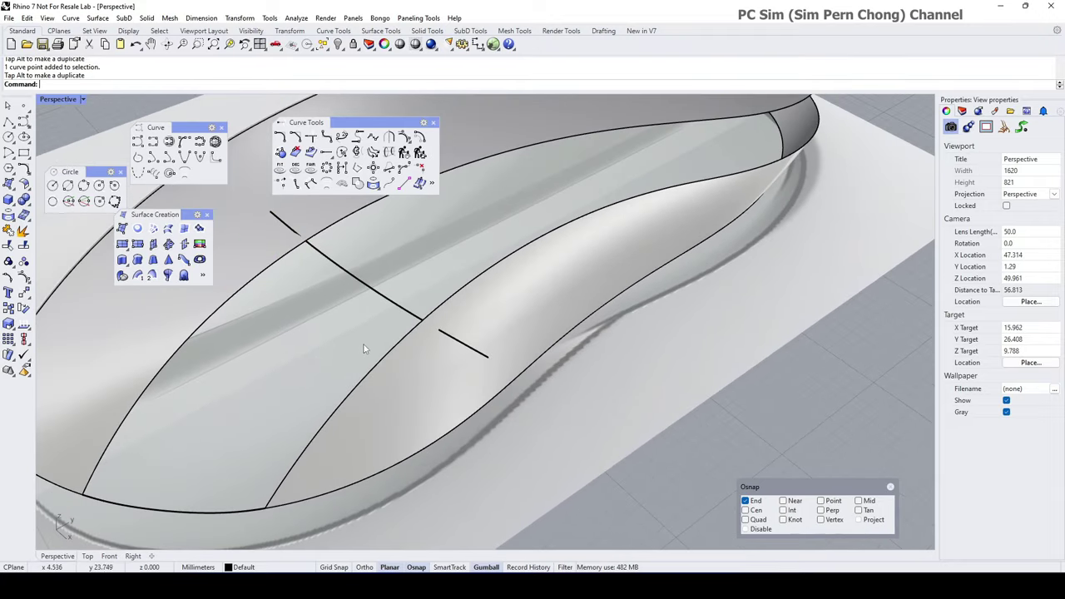
- In the Top view, project the extended cross-section curve onto the upper and lower surfaces
{"action": "scroll", "coordinate": [381, 342], "scroll_direction": "down", "scroll_amount": 4}
{"action": "right_click_drag", "start_coordinate": [420, 363], "coordinate": [434, 367], "text": "shift"}
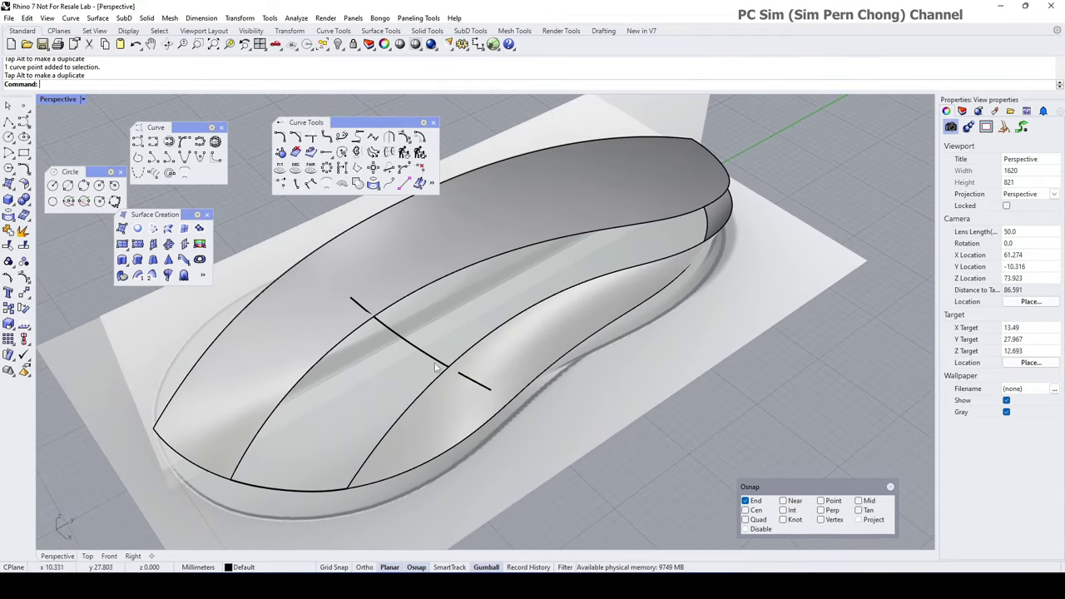
{"action": "double_click", "coordinate": [58, 100]}
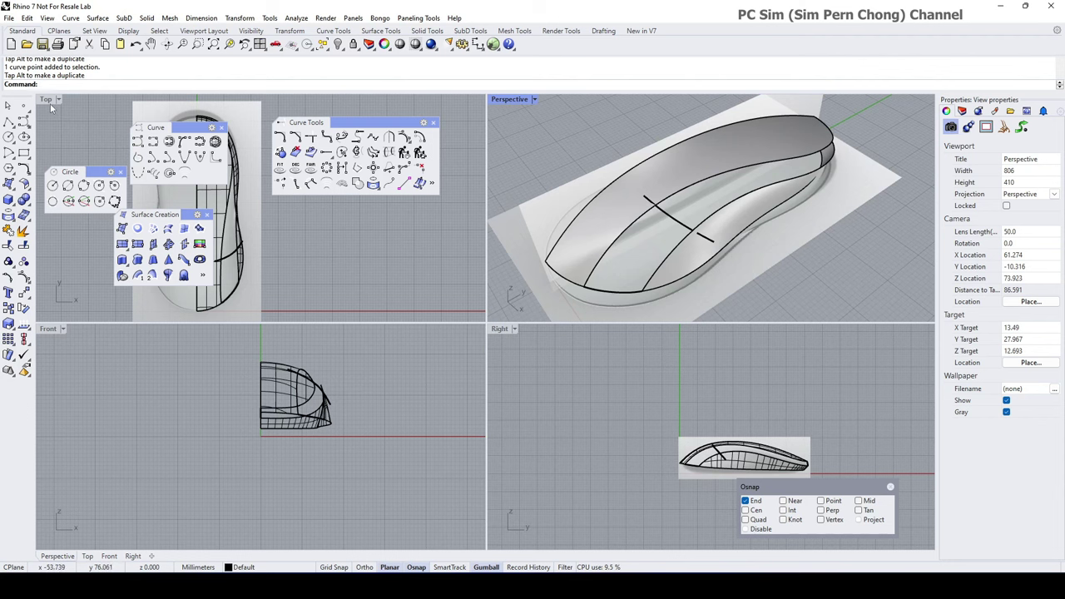
{"action": "double_click", "coordinate": [48, 100]}
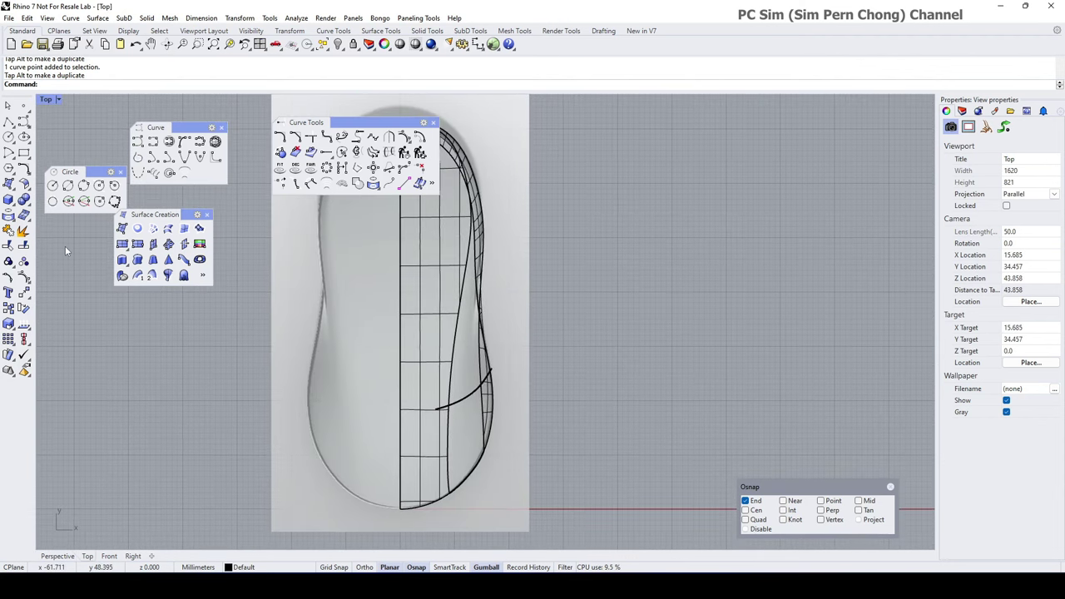
{"action": "left_click", "coordinate": [9, 214]}
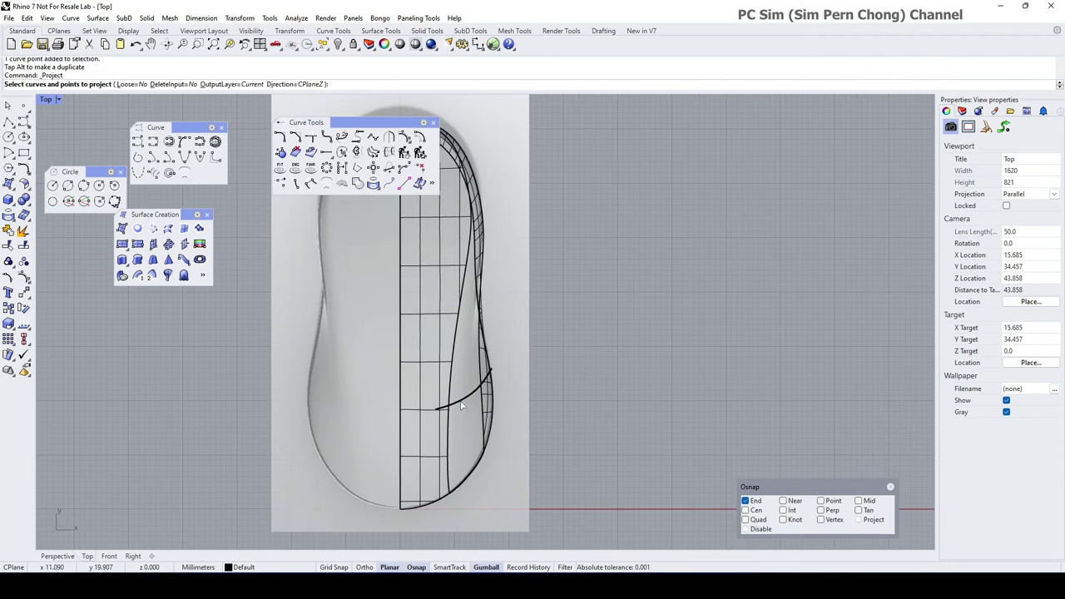
{"action": "left_click", "coordinate": [461, 405]}
{"action": "key", "text": "Return"}
{"action": "left_click", "coordinate": [427, 415]}
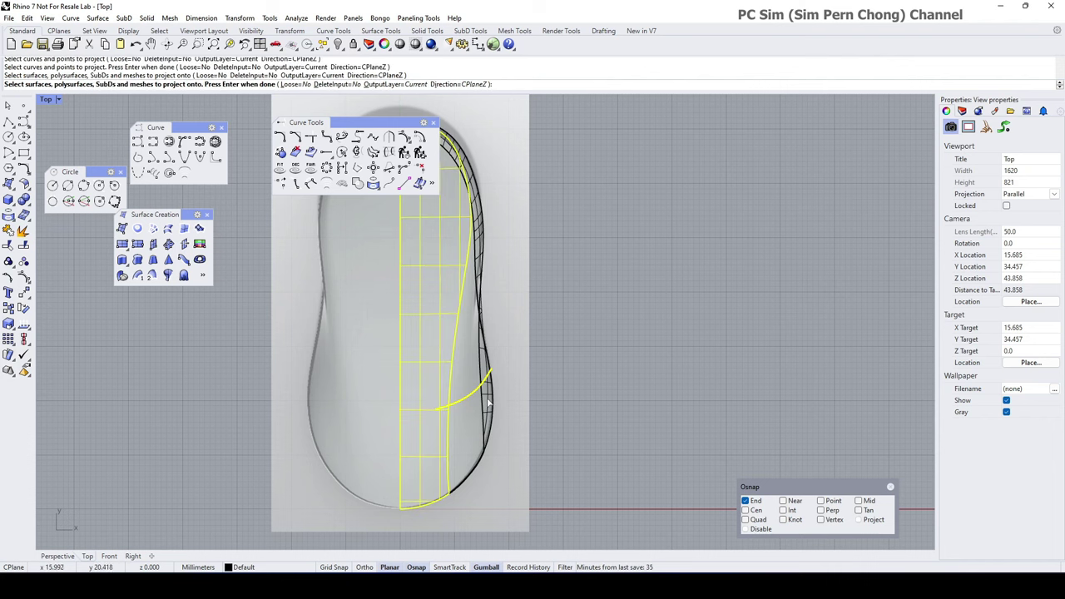
{"action": "key", "text": "Return"}
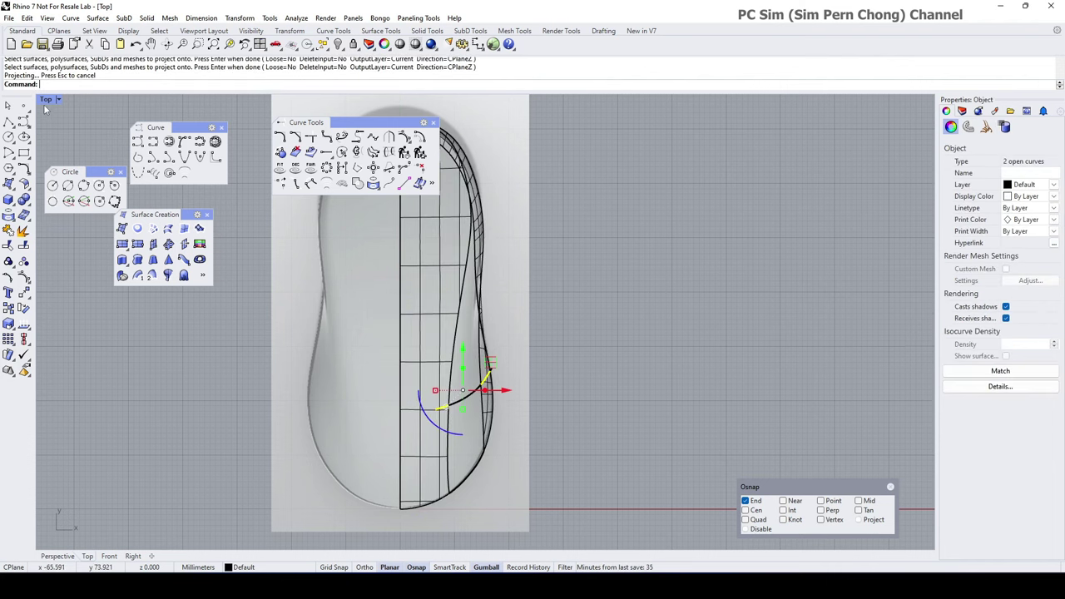
- Return to the Perspective view and delete the original extended curve, keeping the two projected curves
{"action": "double_click", "coordinate": [46, 103]}
{"action": "double_click", "coordinate": [506, 101]}
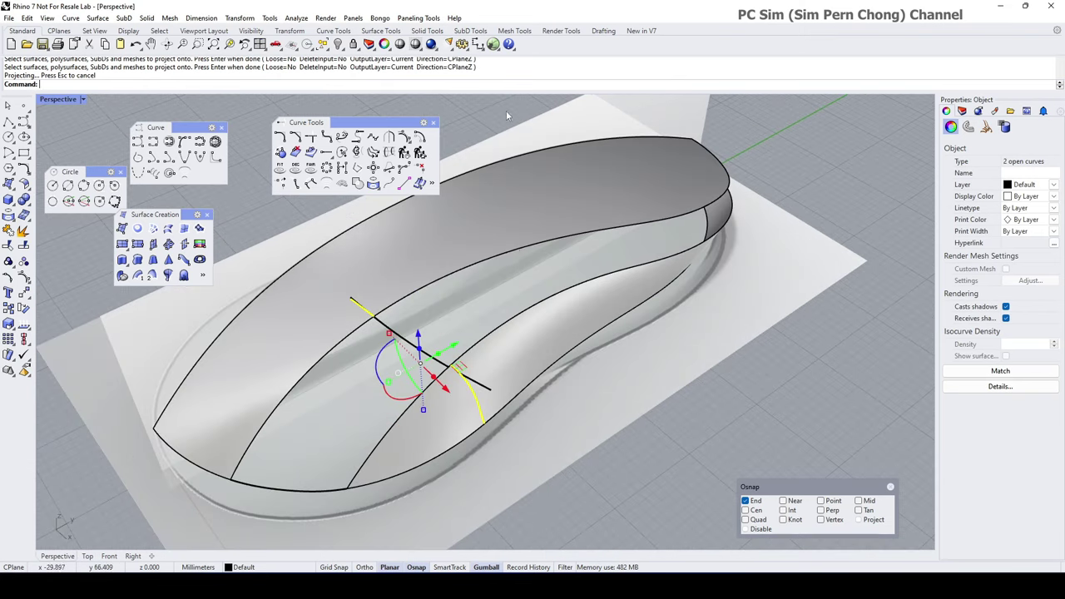
{"action": "right_click_drag", "start_coordinate": [497, 318], "coordinate": [455, 335]}
{"action": "key", "text": "Escape"}
{"action": "scroll", "coordinate": [408, 321], "scroll_direction": "up", "scroll_amount": 3}
{"action": "left_click", "coordinate": [411, 298]}
{"action": "key", "text": "Delete"}
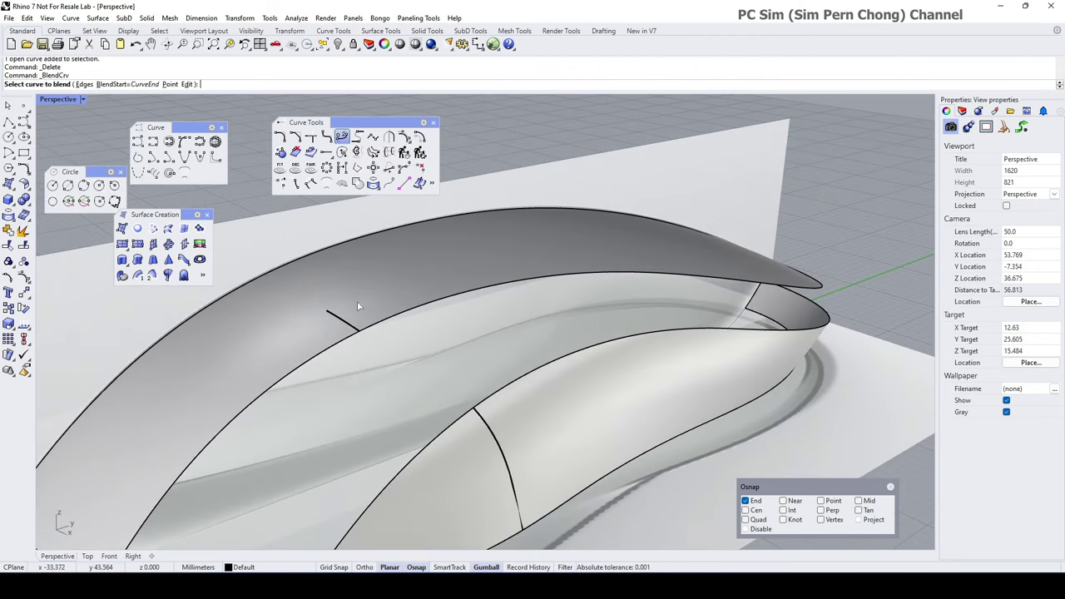
- Blend the two projected curves across the gap with Curvature continuity at ends 1 and 2
{"action": "left_click", "coordinate": [478, 416]}
{"action": "right_click_drag", "start_coordinate": [480, 416], "coordinate": [599, 332]}
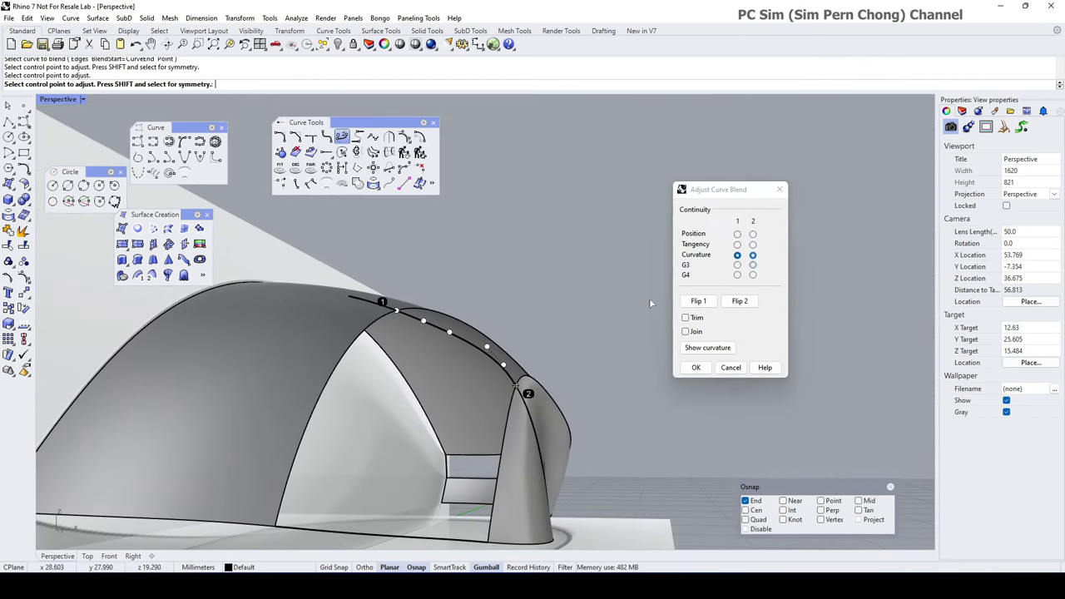
{"action": "right_click_drag", "start_coordinate": [651, 303], "coordinate": [497, 322]}
{"action": "scroll", "coordinate": [491, 321], "scroll_direction": "up", "scroll_amount": 4}
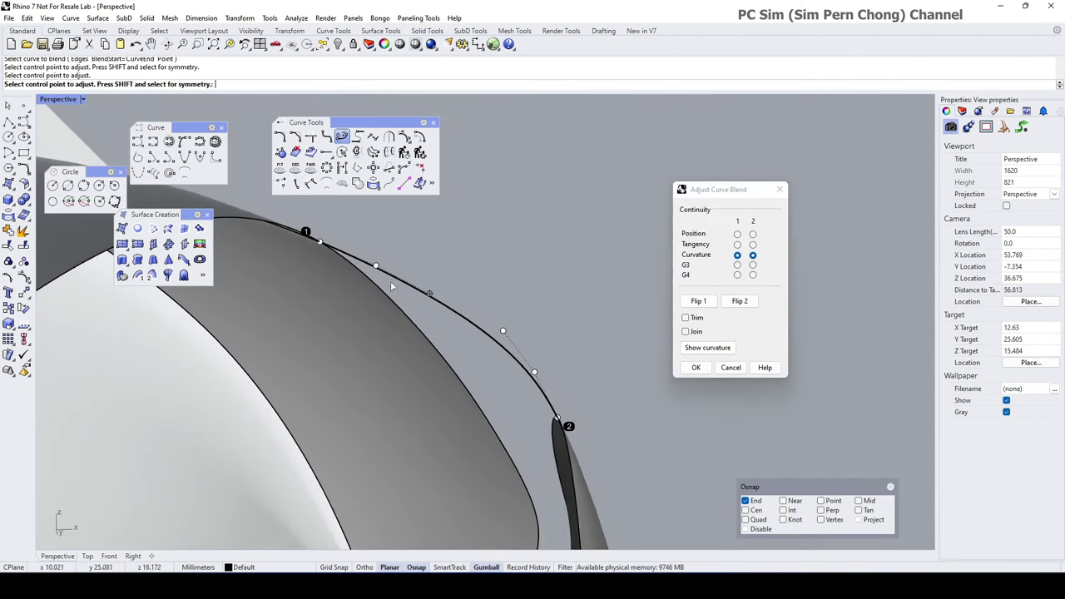
- Reshape the blend curve by adjusting its control points near both ends, and accept the blend
{"action": "left_click_drag", "start_coordinate": [375, 266], "coordinate": [364, 260]}
{"action": "left_click_drag", "start_coordinate": [535, 373], "coordinate": [541, 388]}
{"action": "right_click_drag", "start_coordinate": [541, 389], "coordinate": [504, 388]}
{"action": "left_click_drag", "start_coordinate": [499, 385], "coordinate": [486, 371]}
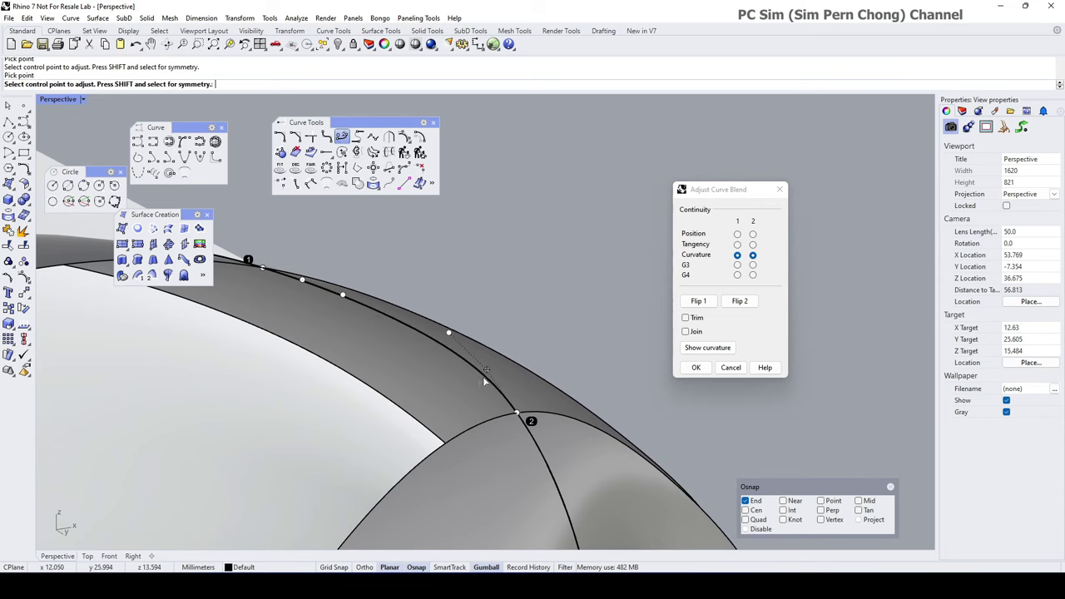
{"action": "right_click_drag", "start_coordinate": [484, 381], "coordinate": [477, 359]}
{"action": "left_click", "coordinate": [400, 292]}
{"action": "left_click", "coordinate": [388, 283]}
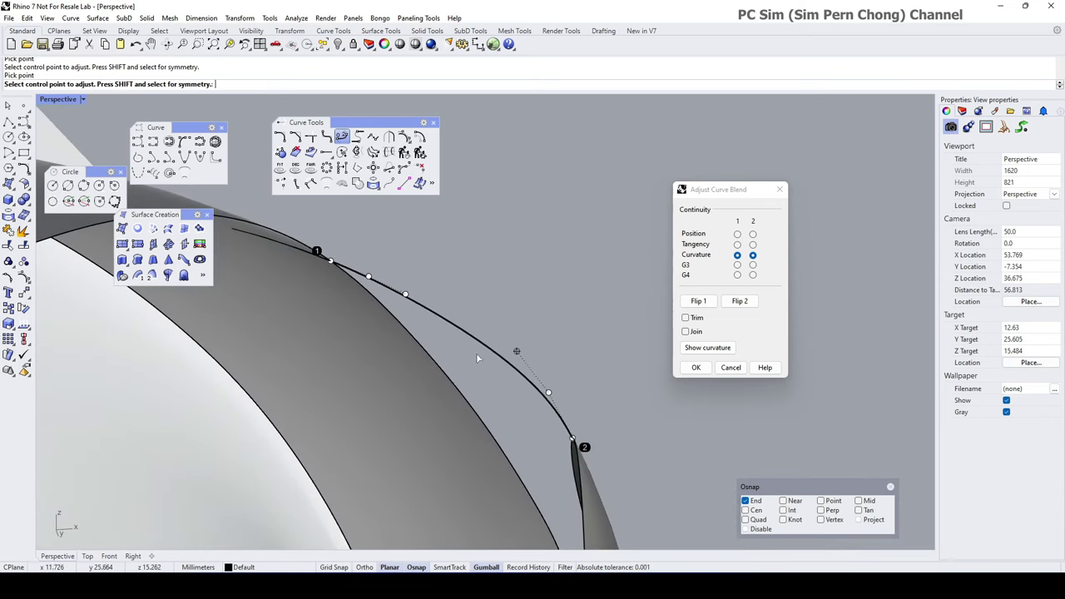
{"action": "left_click", "coordinate": [547, 391]}
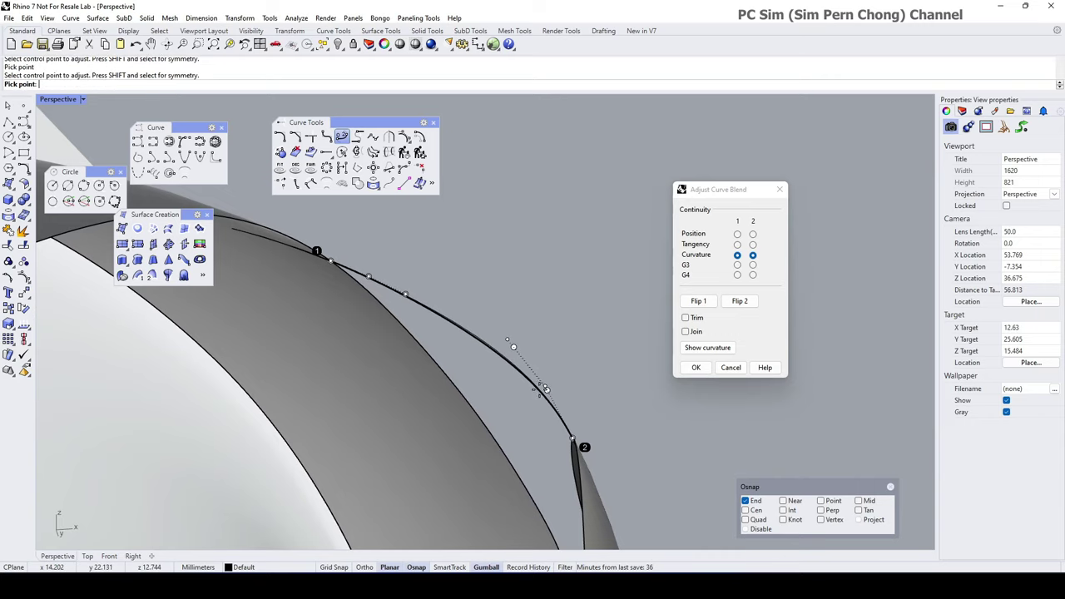
{"action": "left_click", "coordinate": [545, 389]}
{"action": "right_click_drag", "start_coordinate": [545, 388], "coordinate": [389, 366]}
{"action": "left_click", "coordinate": [701, 373]}
- Start a two-rail sweep along the upper and lower surface edges, using the front curve, the blend curve and the rear edge as cross-sections
{"action": "scroll", "coordinate": [545, 425], "scroll_direction": "down", "scroll_amount": 3}
{"action": "scroll", "coordinate": [503, 401], "scroll_direction": "down", "scroll_amount": 4}
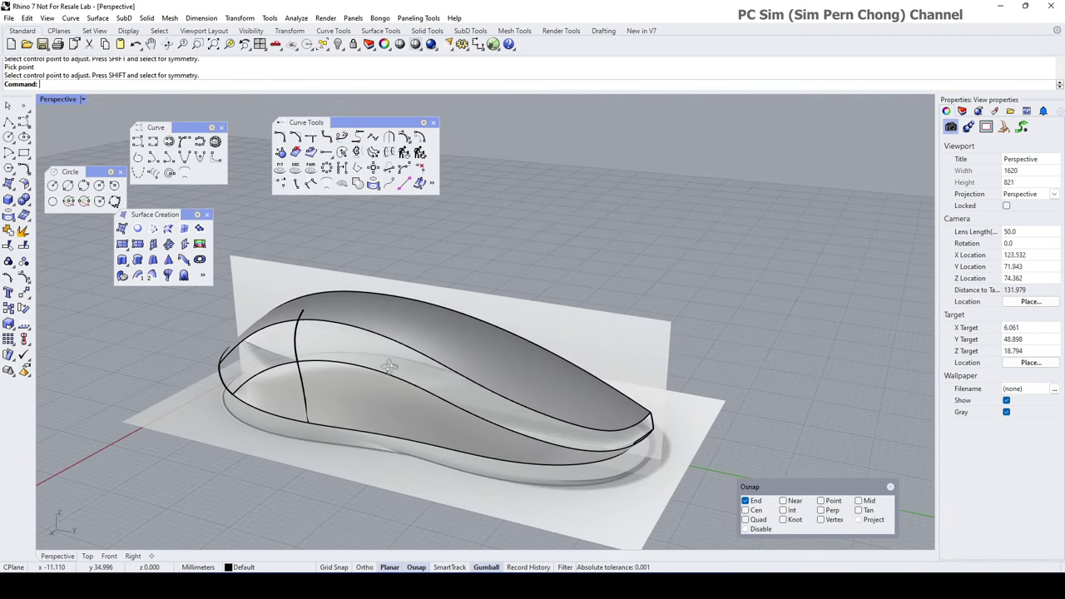
{"action": "left_click", "coordinate": [153, 275]}
{"action": "left_click", "coordinate": [317, 322]}
{"action": "left_click", "coordinate": [322, 361]}
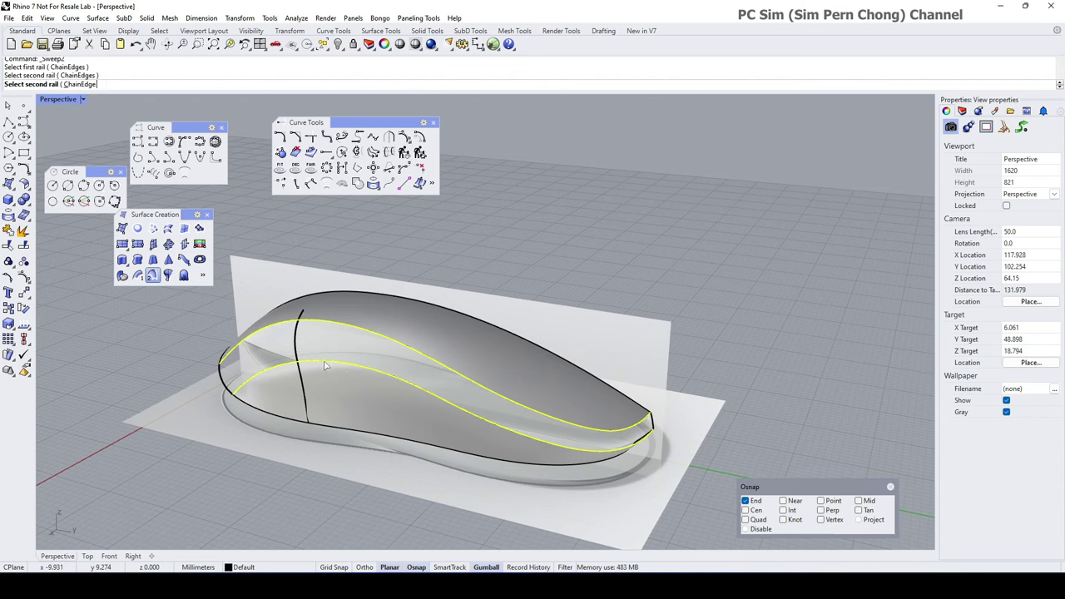
{"action": "right_click_drag", "start_coordinate": [325, 367], "coordinate": [450, 340]}
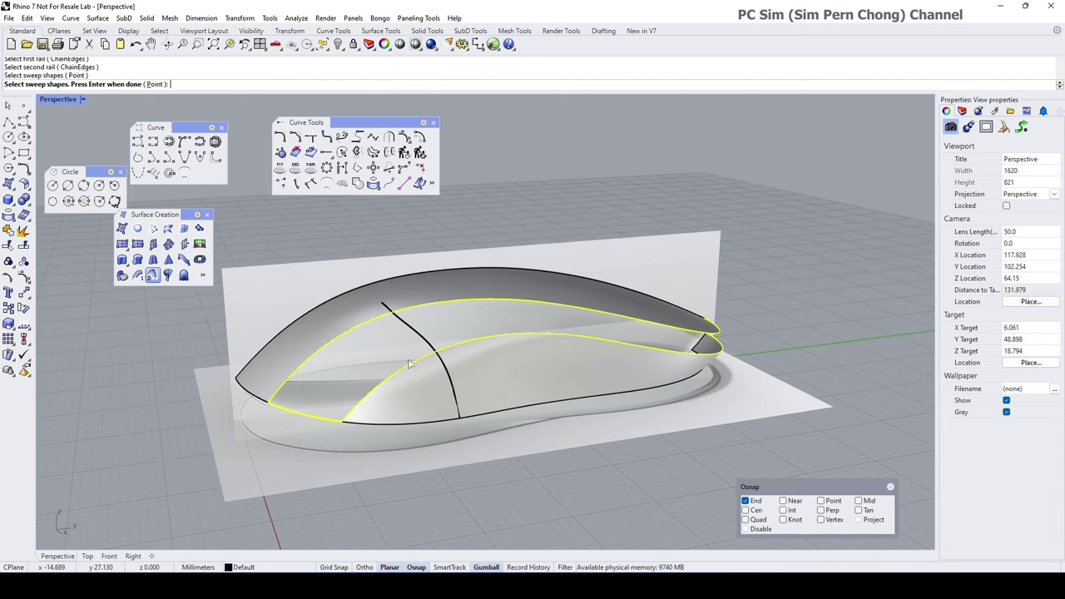
{"action": "right_click_drag", "start_coordinate": [526, 403], "coordinate": [397, 456]}
{"action": "right_click", "coordinate": [539, 397]}
{"action": "right_click_drag", "start_coordinate": [462, 441], "coordinate": [375, 420]}
- Add a slash across the rails around mid-length and create the sweep with Curvature continuity at edges A and B
{"action": "left_click", "coordinate": [133, 524]}
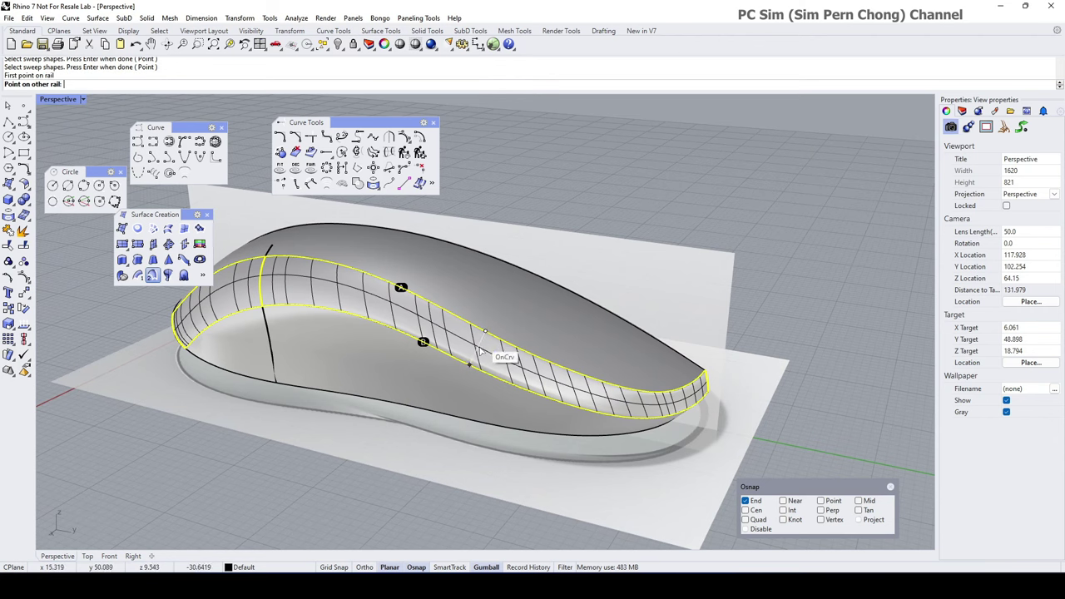
{"action": "left_click", "coordinate": [481, 369]}
{"action": "right_click_drag", "start_coordinate": [481, 369], "coordinate": [572, 409]}
{"action": "key", "text": "Return"}
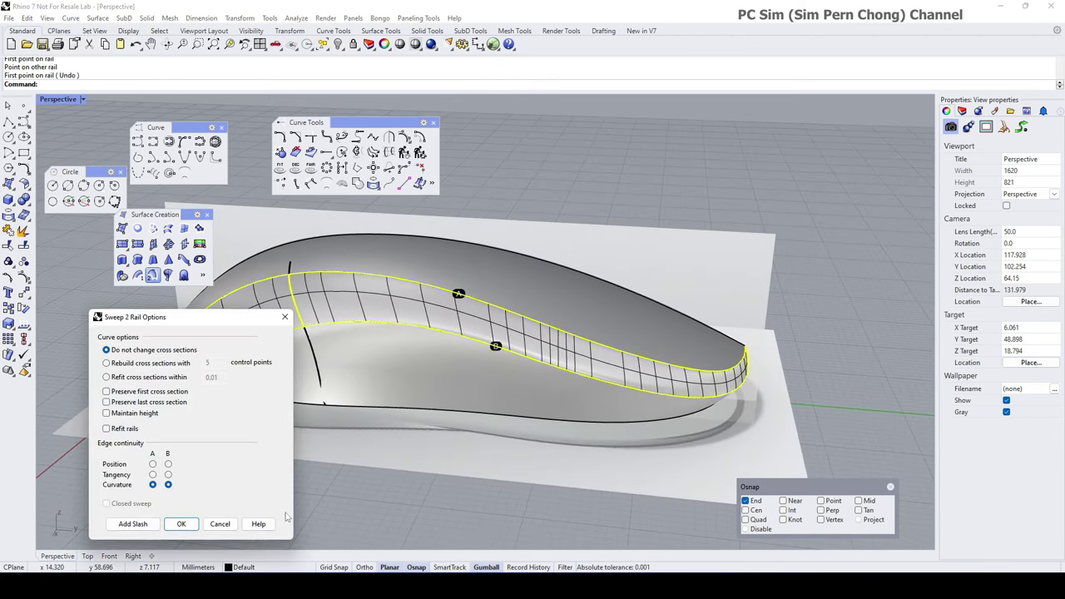
{"action": "left_click", "coordinate": [182, 522]}
- Examine the smoothness across the upper, swept and lower surfaces with a brushed_gold environment map, and close the analysis
{"action": "right_click_drag", "start_coordinate": [310, 465], "coordinate": [407, 459]}
{"action": "left_click", "coordinate": [405, 393]}
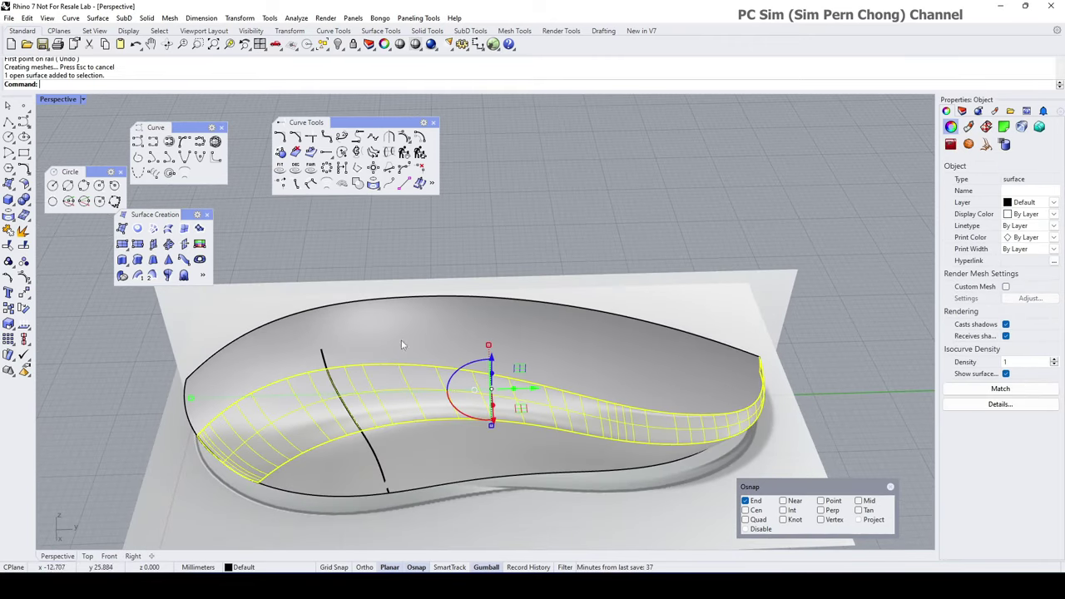
{"action": "left_click", "coordinate": [401, 339], "text": "shift"}
{"action": "left_click", "coordinate": [447, 448], "text": "shift"}
{"action": "left_click", "coordinate": [296, 18]}
{"action": "mouse_move", "coordinate": [333, 54]}
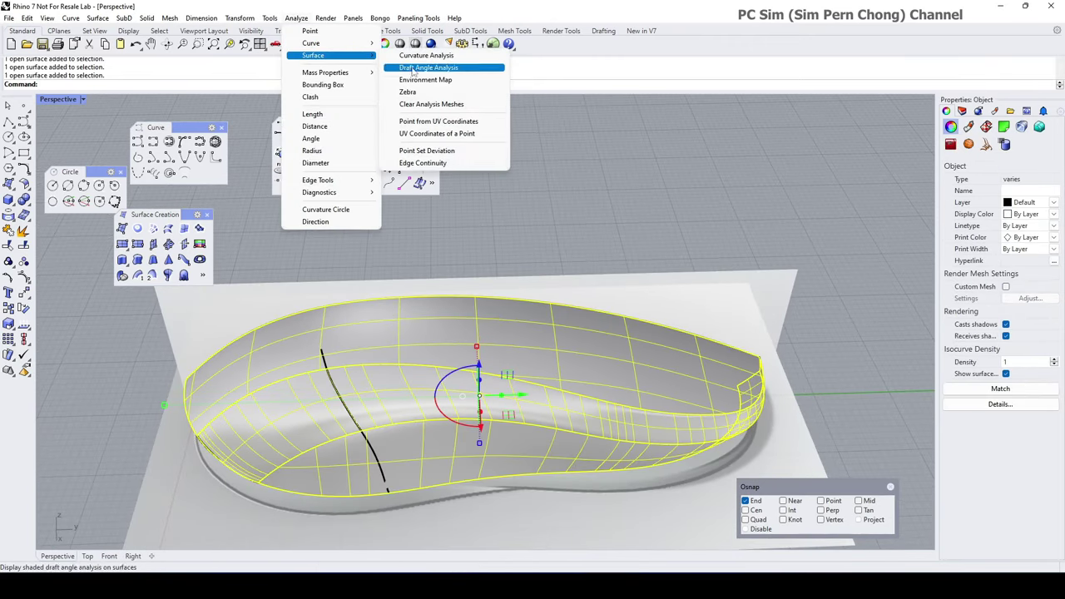
{"action": "left_click", "coordinate": [424, 77]}
{"action": "right_click_drag", "start_coordinate": [552, 215], "coordinate": [599, 214]}
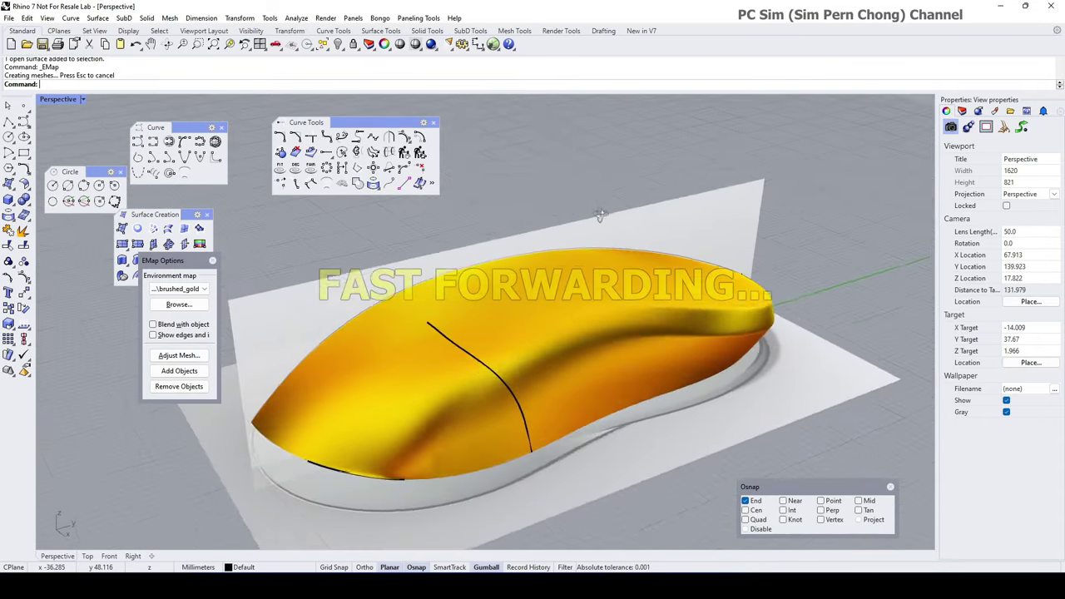
{"action": "scroll", "coordinate": [518, 495], "scroll_direction": "up", "scroll_amount": 4}
{"action": "right_click_drag", "start_coordinate": [518, 495], "coordinate": [548, 479]}
{"action": "scroll", "coordinate": [602, 404], "scroll_direction": "down", "scroll_amount": 6}
{"action": "right_click_drag", "start_coordinate": [603, 403], "coordinate": [573, 354]}
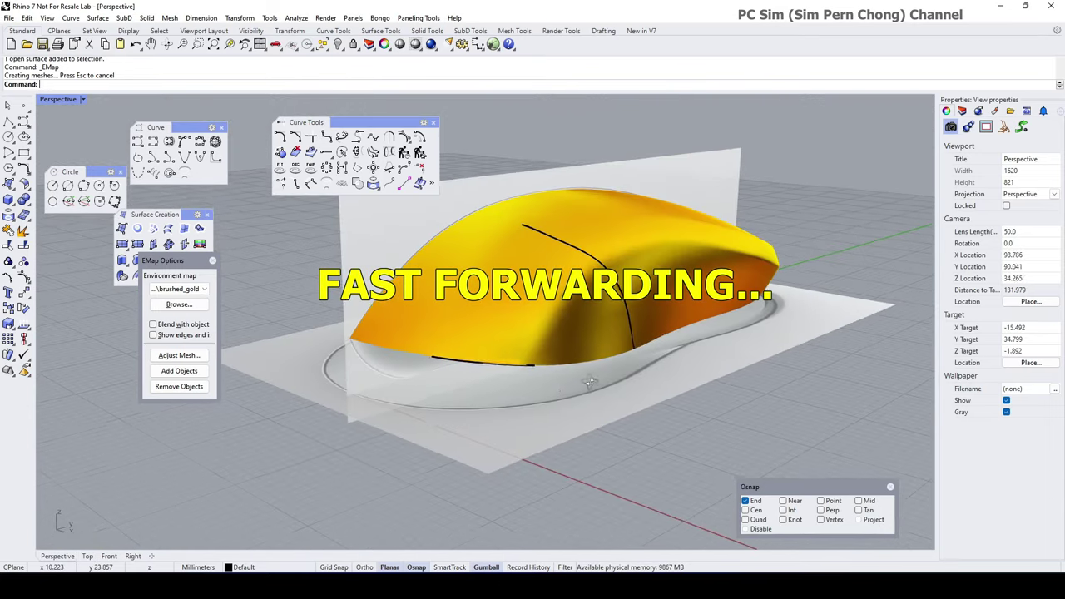
{"action": "scroll", "coordinate": [448, 339], "scroll_direction": "up", "scroll_amount": 6}
{"action": "left_click", "coordinate": [213, 260]}
- Show the control points of the swept and lower side surfaces and examine their spacing near the front edge
{"action": "left_click", "coordinate": [492, 326]}
{"action": "left_click", "coordinate": [23, 277]}
{"action": "scroll", "coordinate": [483, 316], "scroll_direction": "down", "scroll_amount": 3}
{"action": "right_click_drag", "start_coordinate": [483, 299], "coordinate": [453, 372]}
{"action": "left_click", "coordinate": [454, 372]}
{"action": "left_click", "coordinate": [23, 277]}
{"action": "scroll", "coordinate": [350, 387], "scroll_direction": "up", "scroll_amount": 7}
{"action": "scroll", "coordinate": [353, 383], "scroll_direction": "down", "scroll_amount": 6}
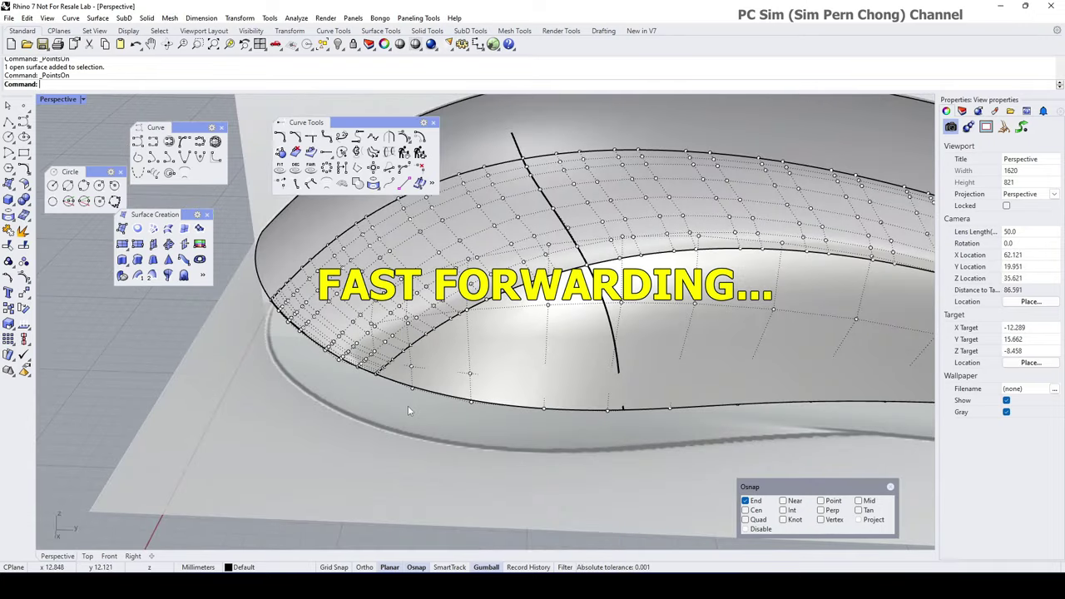
{"action": "right_click_drag", "start_coordinate": [408, 405], "coordinate": [525, 366]}
{"action": "scroll", "coordinate": [535, 378], "scroll_direction": "up", "scroll_amount": 6}
{"action": "key", "text": "Escape"}
{"action": "scroll", "coordinate": [536, 378], "scroll_direction": "down", "scroll_amount": 3}
- Remove the closely spaced V-direction knot lines near the front edge of the swept surface
{"action": "left_click", "coordinate": [549, 383]}
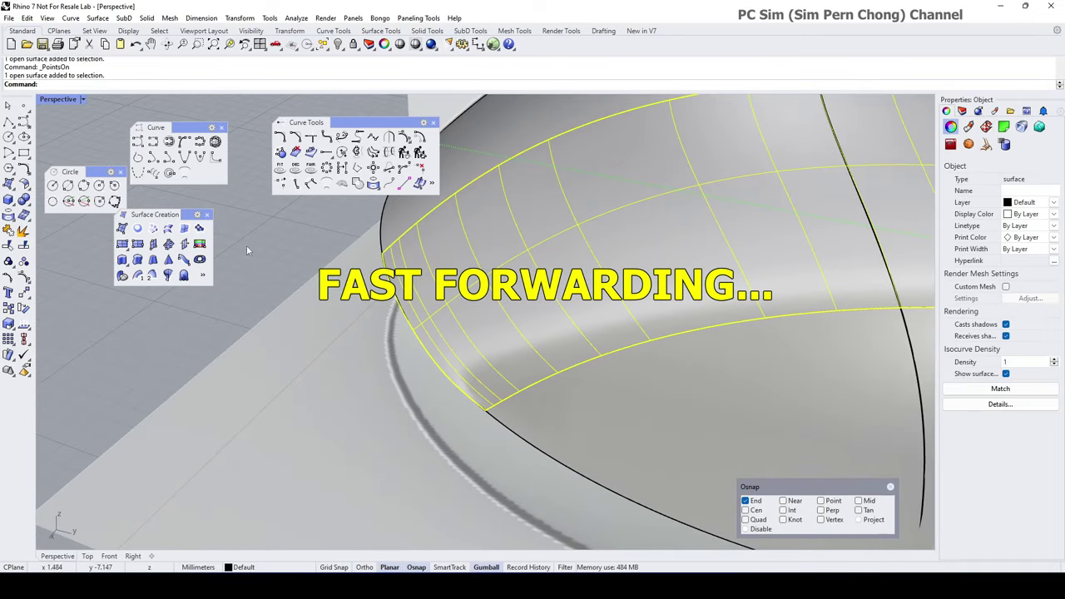
{"action": "key", "text": "F10"}
{"action": "left_click", "coordinate": [24, 276]}
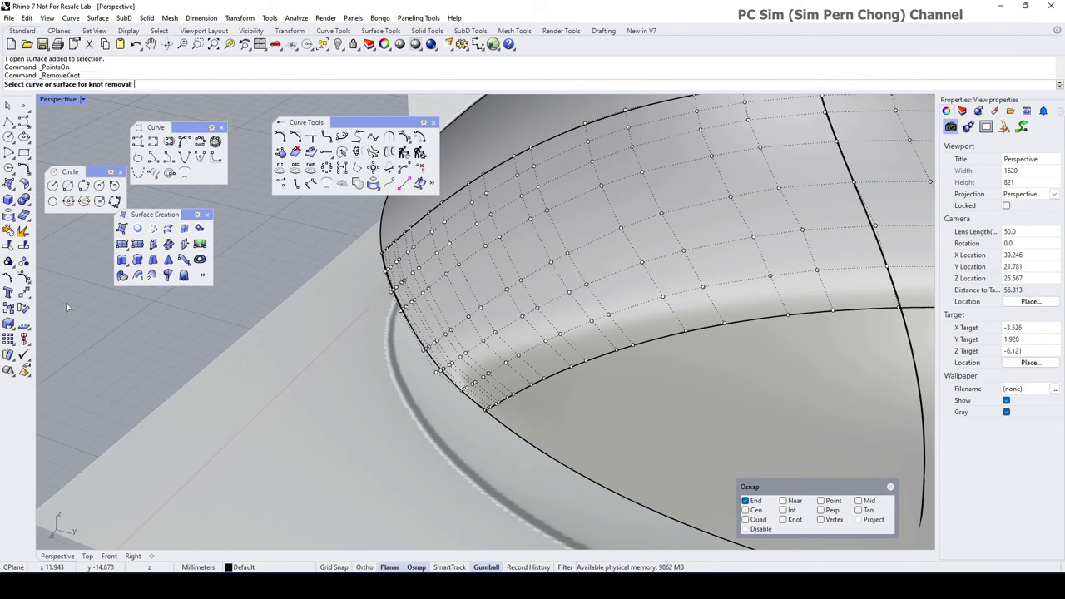
{"action": "left_click", "coordinate": [478, 399]}
{"action": "left_click", "coordinate": [475, 398]}
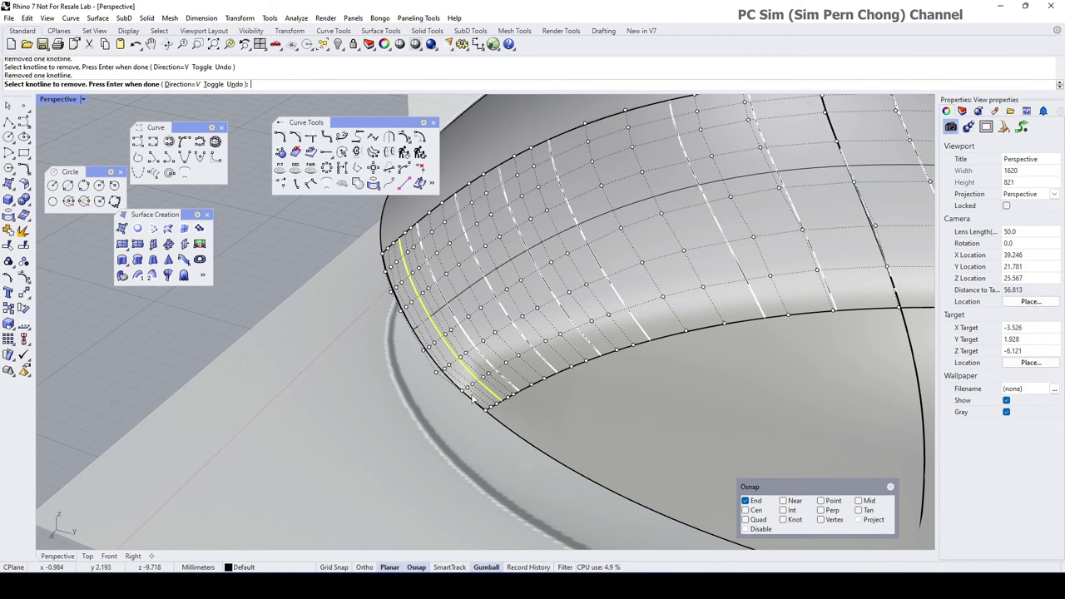
{"action": "left_click", "coordinate": [468, 399]}
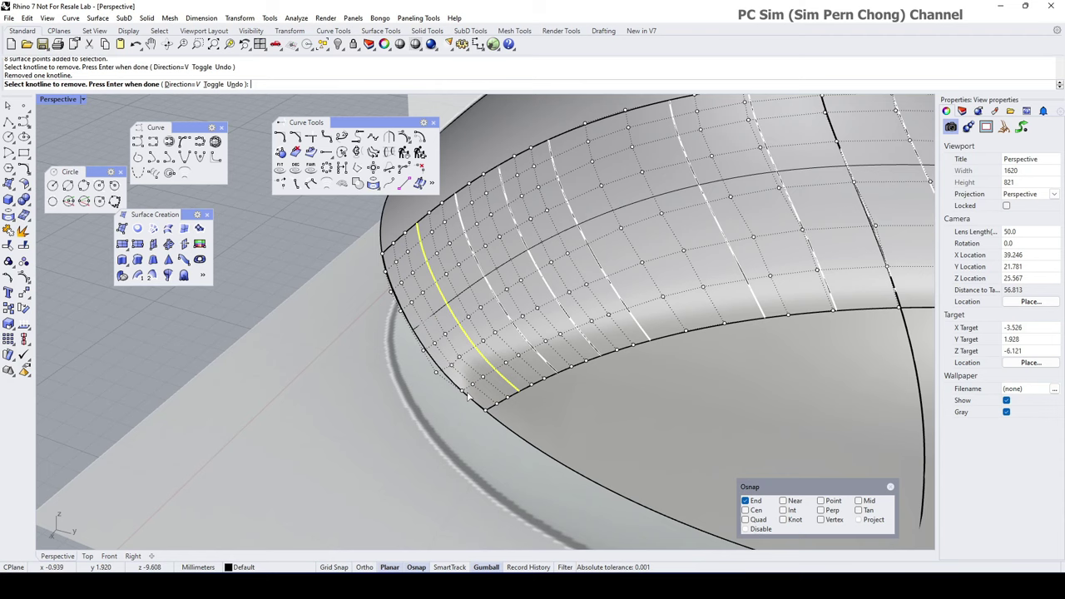
{"action": "left_click", "coordinate": [491, 388]}
{"action": "key", "text": "Return"}
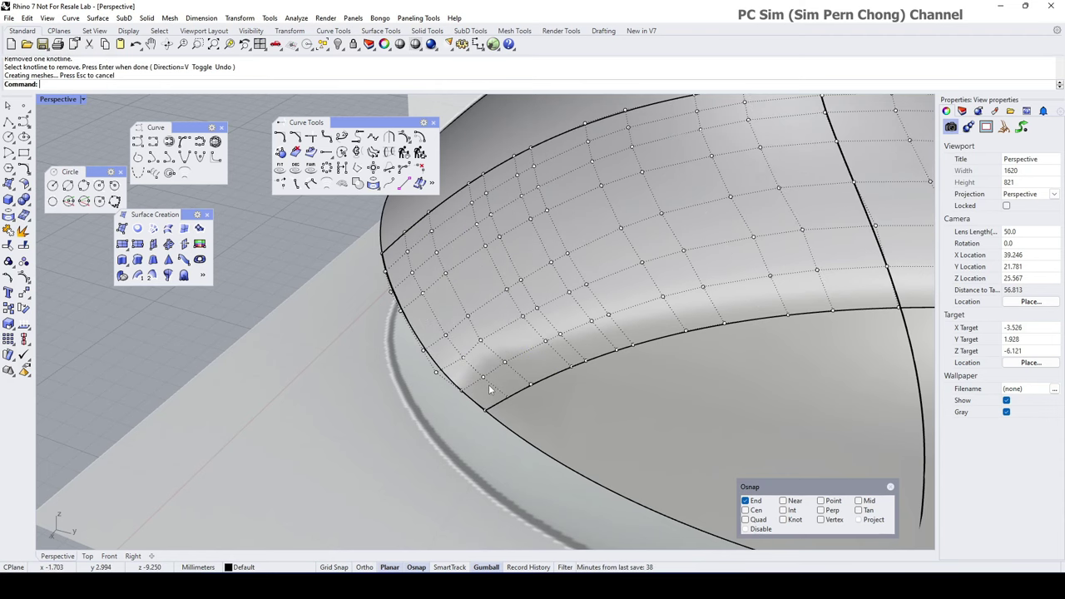
- Delete the crowded row of control points just behind the swept surface's front edge
{"action": "right_click_drag", "start_coordinate": [489, 389], "coordinate": [415, 398]}
{"action": "scroll", "coordinate": [445, 357], "scroll_direction": "up", "scroll_amount": 6}
{"action": "right_click_drag", "start_coordinate": [304, 339], "coordinate": [495, 378], "text": "shift"}
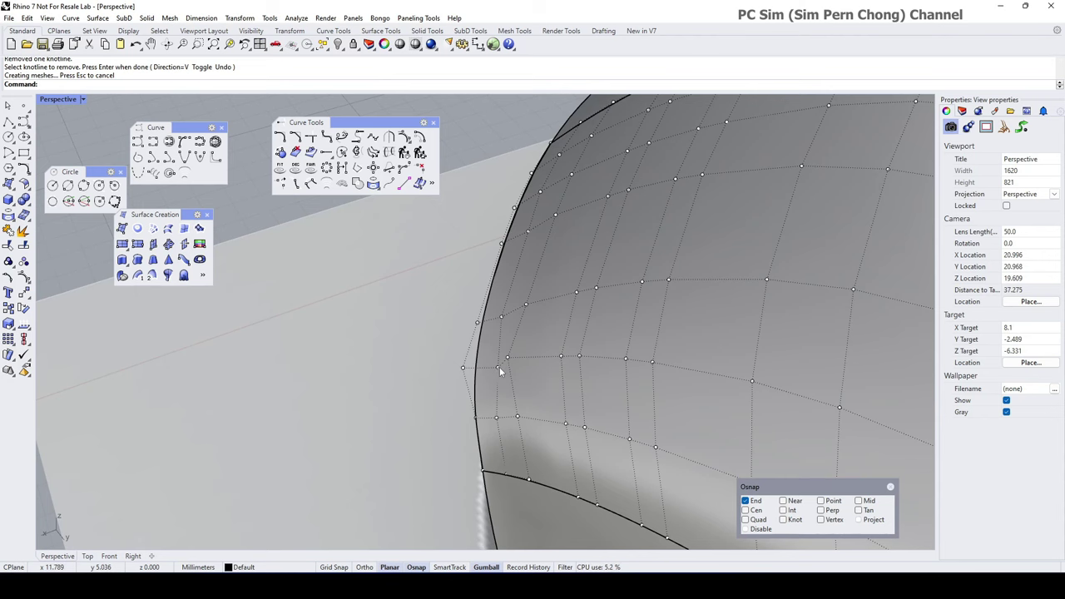
{"action": "scroll", "coordinate": [537, 371], "scroll_direction": "down", "scroll_amount": 2}
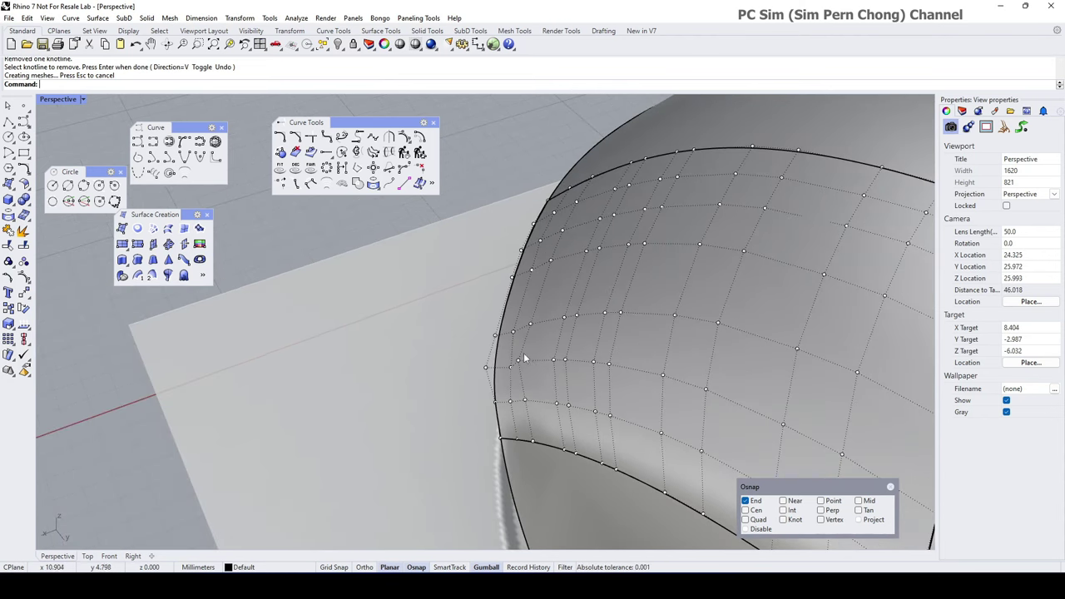
{"action": "double_click", "coordinate": [513, 352]}
{"action": "key", "text": "Delete"}
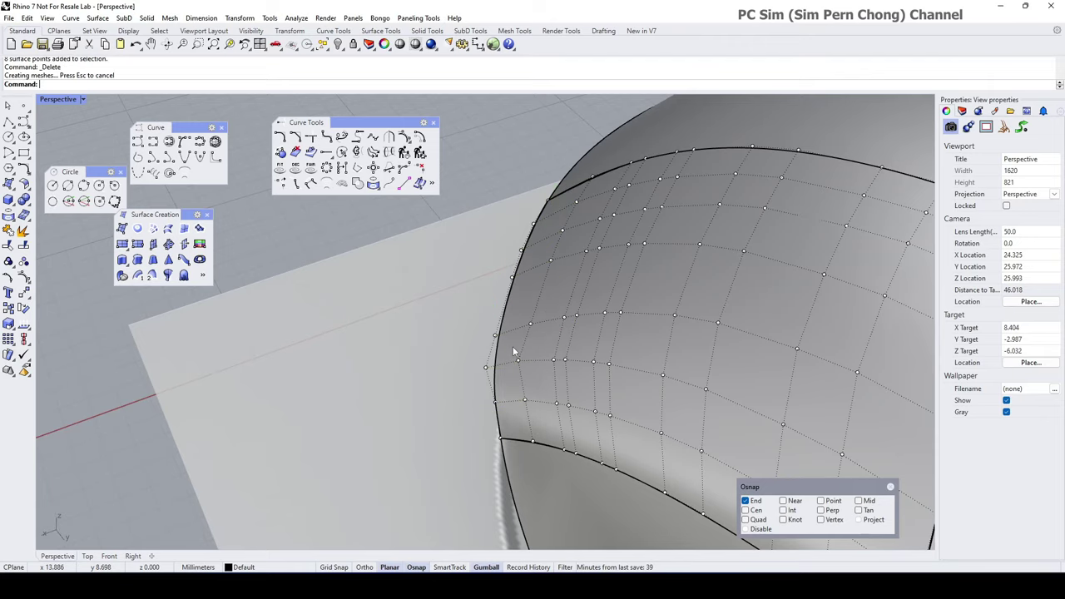
- Examine the smoothness of the upper, swept and lower surfaces with the brushed_gold environment map, and close the analysis
{"action": "scroll", "coordinate": [524, 381], "scroll_direction": "down", "scroll_amount": 4}
{"action": "right_click_drag", "start_coordinate": [524, 381], "coordinate": [478, 439]}
{"action": "scroll", "coordinate": [597, 362], "scroll_direction": "down", "scroll_amount": 2}
{"action": "left_click", "coordinate": [424, 333]}
{"action": "left_click", "coordinate": [499, 370], "text": "shift"}
{"action": "left_click", "coordinate": [626, 401], "text": "shift"}
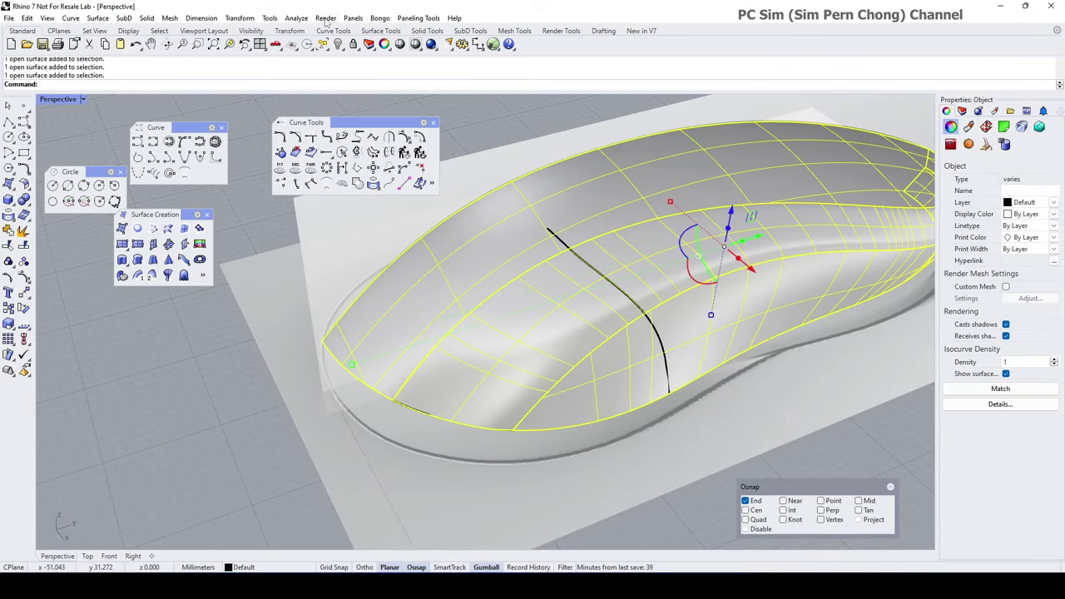
{"action": "left_click", "coordinate": [296, 17]}
{"action": "mouse_move", "coordinate": [308, 55]}
{"action": "left_click", "coordinate": [413, 81]}
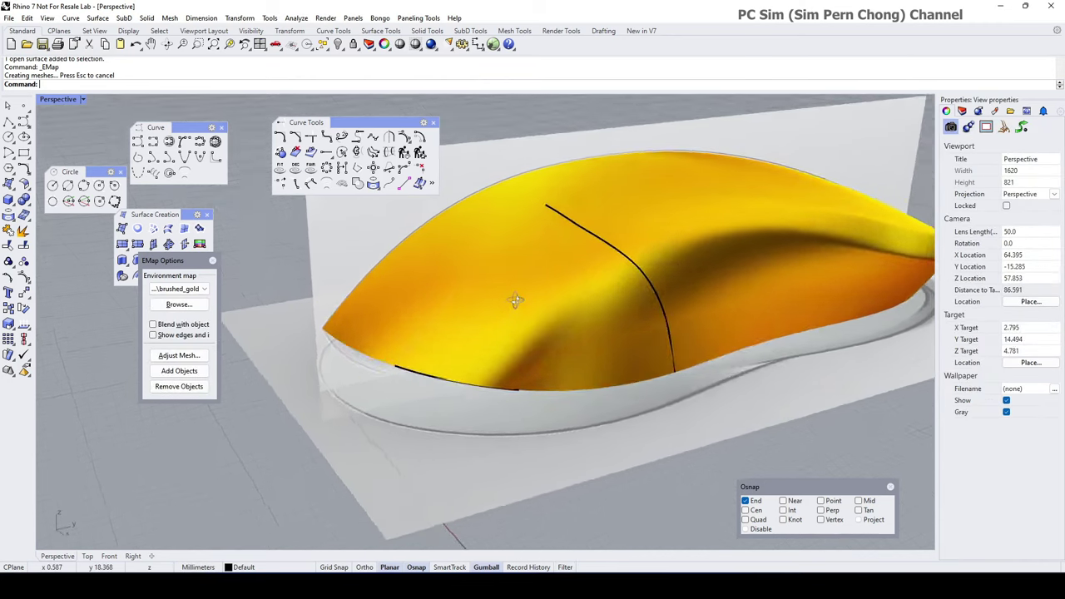
{"action": "right_click_drag", "start_coordinate": [516, 300], "coordinate": [450, 352]}
{"action": "left_click", "coordinate": [212, 262]}
- Run a zebra analysis with Thinner horizontal stripes on the upper, swept and lower surfaces near the front edge
{"action": "scroll", "coordinate": [428, 328], "scroll_direction": "down", "scroll_amount": 2}
{"action": "scroll", "coordinate": [453, 349], "scroll_direction": "up", "scroll_amount": 2}
{"action": "left_click", "coordinate": [466, 342]}
{"action": "left_click", "coordinate": [23, 278]}
{"action": "right_click_drag", "start_coordinate": [426, 398], "coordinate": [536, 357]}
{"action": "scroll", "coordinate": [518, 370], "scroll_direction": "up", "scroll_amount": 4}
{"action": "scroll", "coordinate": [575, 364], "scroll_direction": "down", "scroll_amount": 2}
{"action": "left_click", "coordinate": [463, 324]}
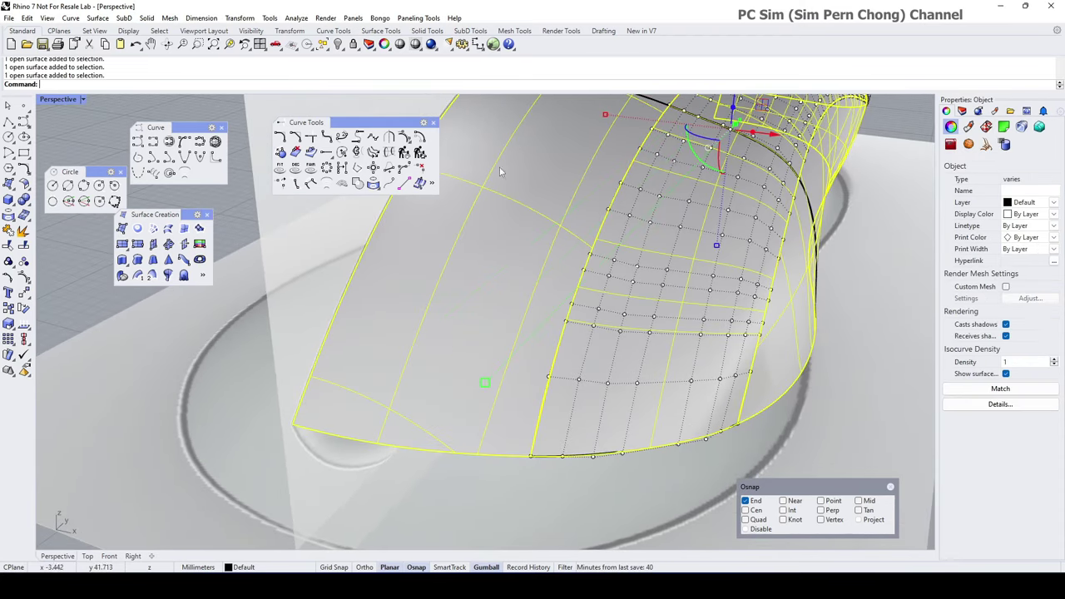
{"action": "left_click", "coordinate": [296, 18]}
{"action": "mouse_move", "coordinate": [309, 55]}
{"action": "left_click", "coordinate": [416, 73]}
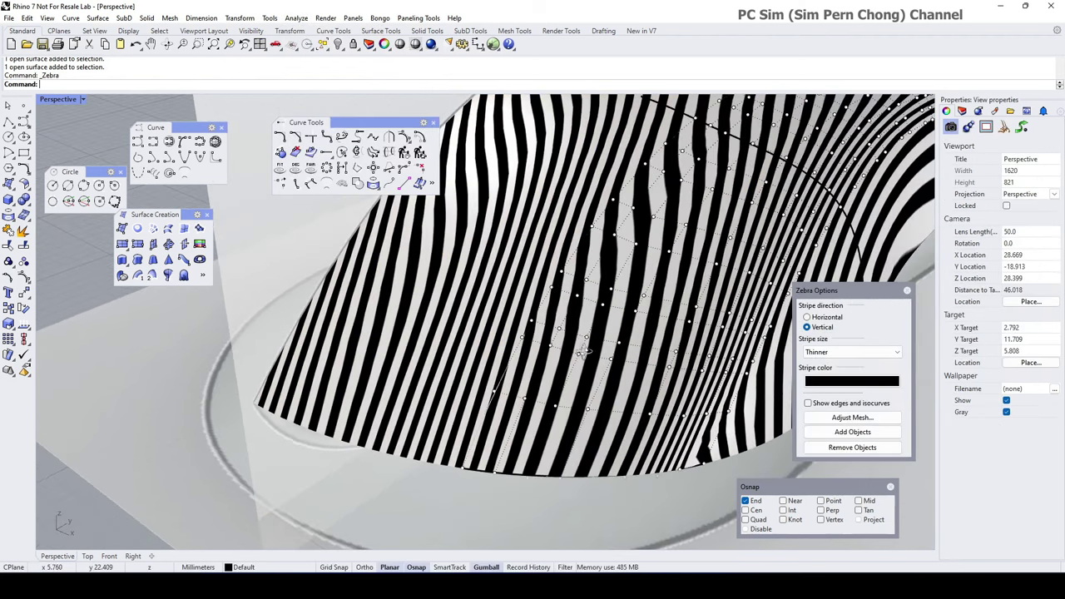
{"action": "left_click", "coordinate": [811, 317]}
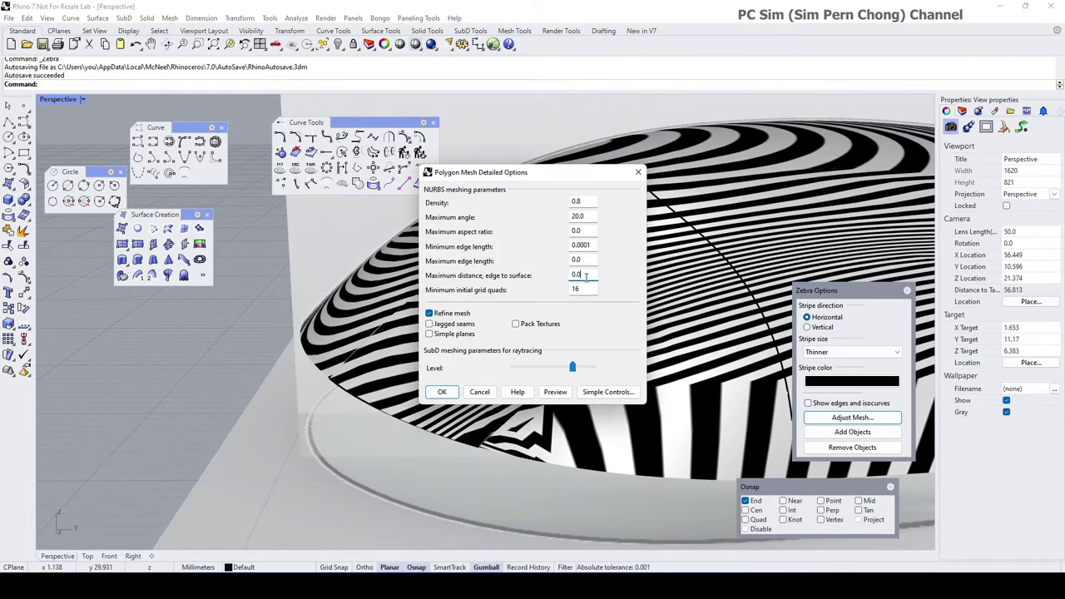
- Show the lower side surface's control points and shift two of them near the front edge
{"action": "right_click_drag", "start_coordinate": [471, 397], "coordinate": [304, 348]}
{"action": "scroll", "coordinate": [453, 371], "scroll_direction": "up", "scroll_amount": 3}
{"action": "left_click", "coordinate": [434, 380]}
{"action": "key", "text": "F10"}
{"action": "right_click_drag", "start_coordinate": [374, 432], "coordinate": [293, 384]}
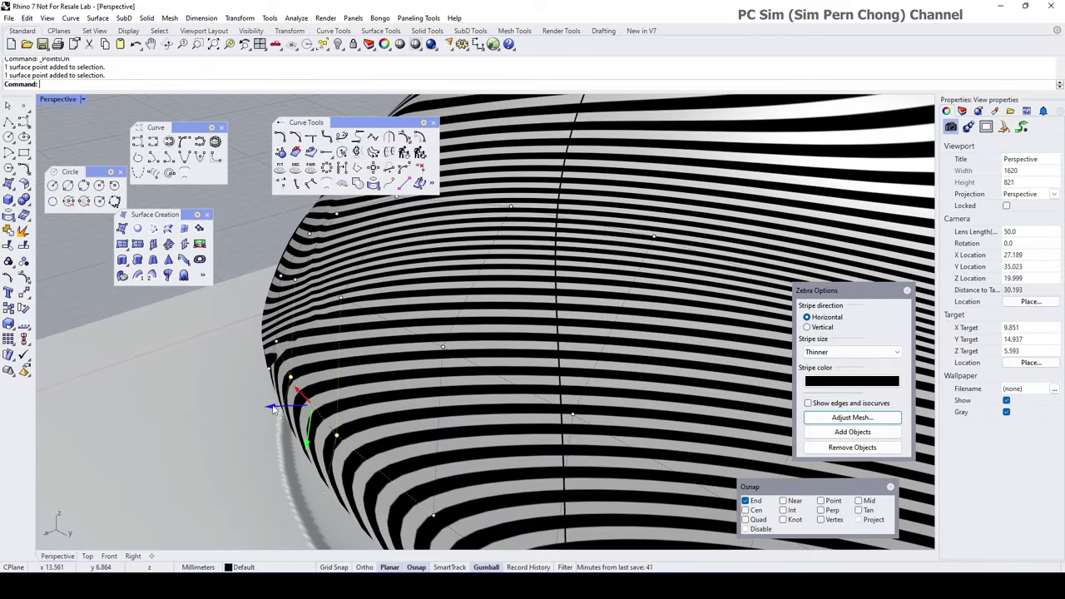
{"action": "left_click_drag", "start_coordinate": [280, 410], "coordinate": [294, 408]}
{"action": "right_click_drag", "start_coordinate": [312, 404], "coordinate": [456, 355]}
{"action": "left_click", "coordinate": [432, 380]}
{"action": "key", "text": "Escape"}
- Nudge individual control points along the front part of the lower side surface's bottom edge, judging by the zebra stripes
{"action": "right_click", "coordinate": [492, 569]}
{"action": "left_click", "coordinate": [541, 463]}
{"action": "key", "text": "F10"}
{"action": "left_click", "coordinate": [549, 446]}
{"action": "key", "text": "F10"}
{"action": "scroll", "coordinate": [456, 355], "scroll_direction": "down", "scroll_amount": 8}
{"action": "scroll", "coordinate": [455, 351], "scroll_direction": "up", "scroll_amount": 5}
{"action": "left_click", "coordinate": [374, 310]}
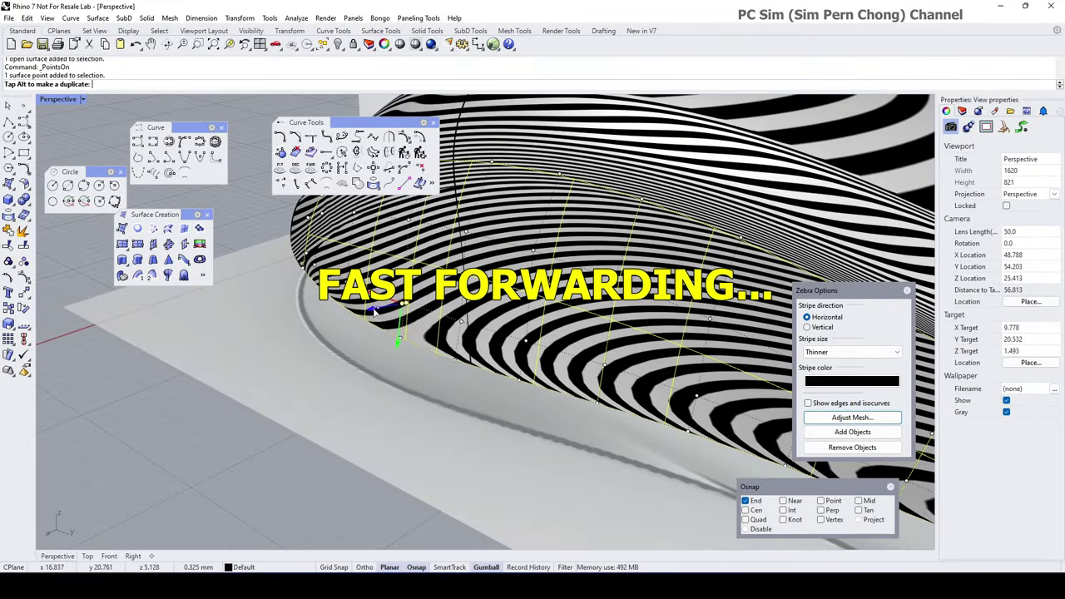
{"action": "left_click", "coordinate": [462, 325]}
{"action": "left_click_drag", "start_coordinate": [459, 361], "coordinate": [458, 356]}
{"action": "right_click_drag", "start_coordinate": [459, 356], "coordinate": [516, 347]}
- Change the perspective view to Wireframe display and close the zebra analysis
{"action": "key", "text": "Escape"}
{"action": "left_click", "coordinate": [437, 344]}
{"action": "key", "text": "F10"}
{"action": "scroll", "coordinate": [441, 348], "scroll_direction": "up", "scroll_amount": 5}
{"action": "scroll", "coordinate": [441, 345], "scroll_direction": "up", "scroll_amount": 4}
{"action": "left_click", "coordinate": [516, 347]}
{"action": "key", "text": "Escape"}
{"action": "left_click", "coordinate": [82, 99]}
{"action": "left_click", "coordinate": [78, 141]}
{"action": "left_click", "coordinate": [532, 358]}
{"action": "left_click", "coordinate": [907, 291]}
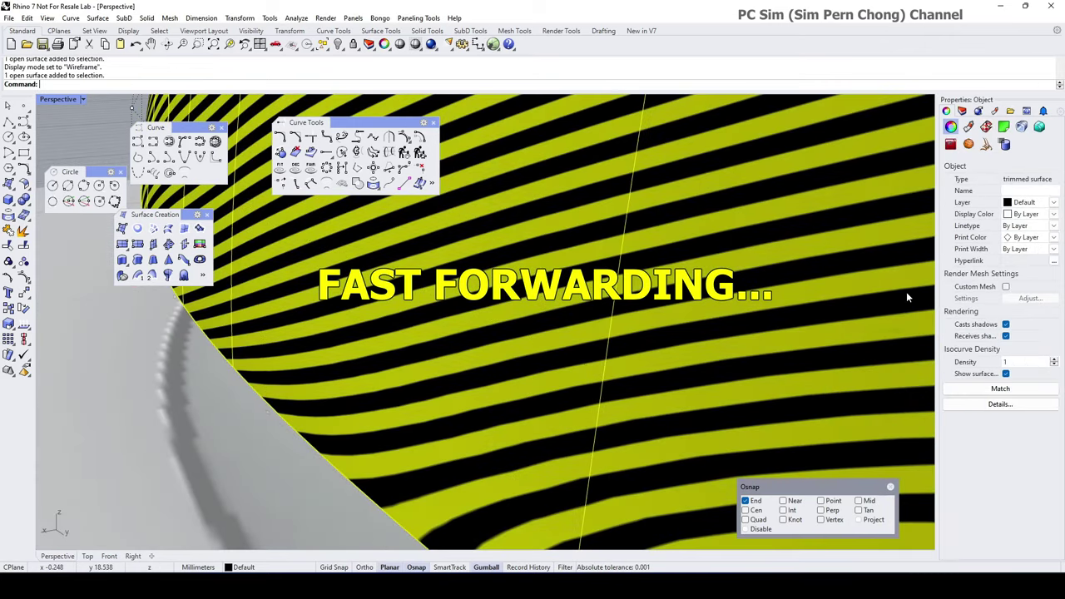
- Show the trimmed lower surface's control points and adjust the points close to the front edge
{"action": "key", "text": "F10"}
{"action": "left_click", "coordinate": [542, 347]}
{"action": "left_click_drag", "start_coordinate": [374, 358], "coordinate": [412, 365]}
{"action": "left_click", "coordinate": [446, 361]}
{"action": "key", "text": "Escape"}
- Return the perspective view to shaded display and delete the swept surface between the upper and lower surfaces
{"action": "scroll", "coordinate": [499, 333], "scroll_direction": "down", "scroll_amount": 8}
{"action": "mouse_move", "coordinate": [499, 333]}
{"action": "right_mouse_down"}
{"action": "mouse_move", "coordinate": [637, 285]}
{"action": "mouse_move", "coordinate": [554, 333]}
{"action": "mouse_move", "coordinate": [416, 368]}
{"action": "mouse_move", "coordinate": [449, 412]}
{"action": "mouse_move", "coordinate": [565, 316]}
{"action": "mouse_move", "coordinate": [508, 435]}
{"action": "mouse_move", "coordinate": [454, 361]}
{"action": "mouse_move", "coordinate": [470, 378]}
{"action": "right_mouse_up"}
{"action": "left_click", "coordinate": [82, 99]}
{"action": "left_click", "coordinate": [78, 153]}
{"action": "left_click", "coordinate": [445, 366]}
{"action": "key", "text": "Delete"}
- Delete the old section curve lying on the lower side surface
{"action": "scroll", "coordinate": [503, 401], "scroll_direction": "up", "scroll_amount": 4}
{"action": "scroll", "coordinate": [565, 315], "scroll_direction": "down", "scroll_amount": 6}
{"action": "scroll", "coordinate": [470, 378], "scroll_direction": "up", "scroll_amount": 8}
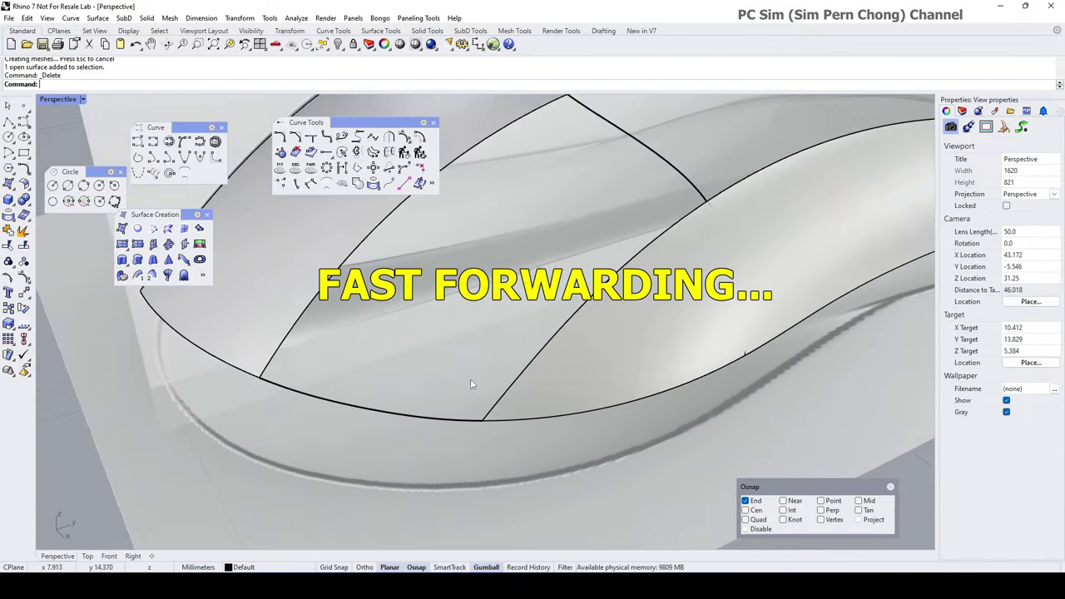
{"action": "scroll", "coordinate": [470, 380], "scroll_direction": "down", "scroll_amount": 8}
{"action": "left_click", "coordinate": [309, 333]}
{"action": "left_click", "coordinate": [574, 321], "text": "shift"}
{"action": "key", "text": "Escape"}
{"action": "scroll", "coordinate": [494, 449], "scroll_direction": "up", "scroll_amount": 8}
{"action": "scroll", "coordinate": [494, 449], "scroll_direction": "down", "scroll_amount": 8}
{"action": "scroll", "coordinate": [545, 329], "scroll_direction": "up", "scroll_amount": 8}
{"action": "right_click_drag", "start_coordinate": [615, 333], "coordinate": [583, 341]}
{"action": "scroll", "coordinate": [545, 330], "scroll_direction": "down", "scroll_amount": 8}
{"action": "left_click", "coordinate": [546, 394]}
{"action": "key", "text": "Delete"}
- Try to match the blend curve's end at the lower surface edge, and delete the blend curve
{"action": "left_click", "coordinate": [524, 323]}
{"action": "key", "text": "F10"}
{"action": "scroll", "coordinate": [510, 315], "scroll_direction": "up", "scroll_amount": 8}
{"action": "left_click", "coordinate": [373, 137]}
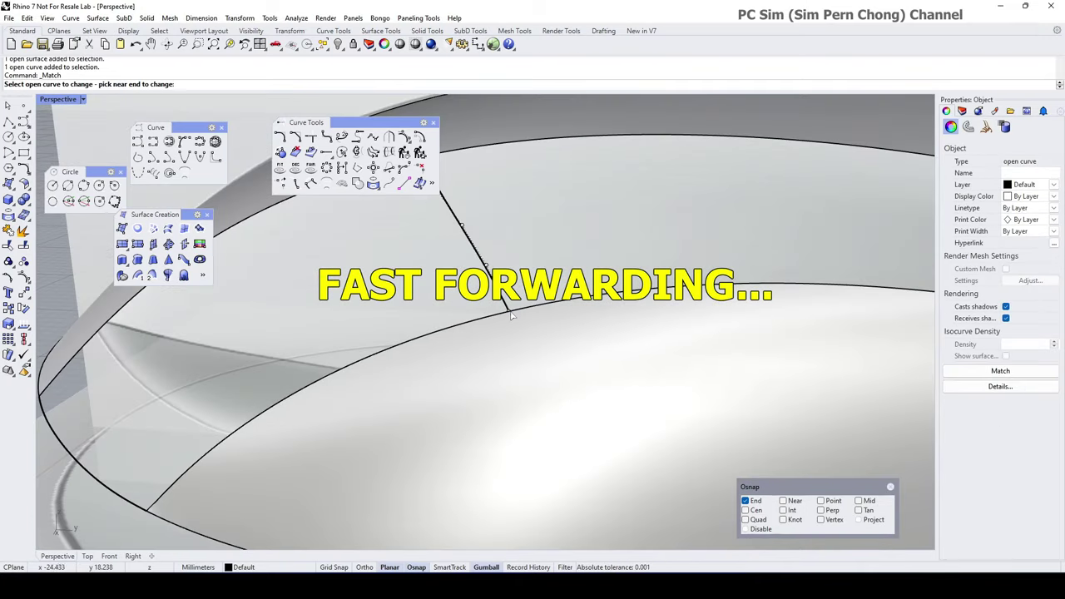
{"action": "left_click", "coordinate": [510, 313]}
{"action": "key", "text": "Escape"}
{"action": "scroll", "coordinate": [511, 315], "scroll_direction": "down", "scroll_amount": 8}
{"action": "left_click", "coordinate": [525, 321]}
{"action": "key", "text": "Delete"}
- Move the end control point of the upper section curve across the gap, extending the curve beyond the lower surface's upper edge
{"action": "left_click", "coordinate": [440, 281]}
{"action": "scroll", "coordinate": [401, 272], "scroll_direction": "up", "scroll_amount": 8}
{"action": "left_click", "coordinate": [400, 271]}
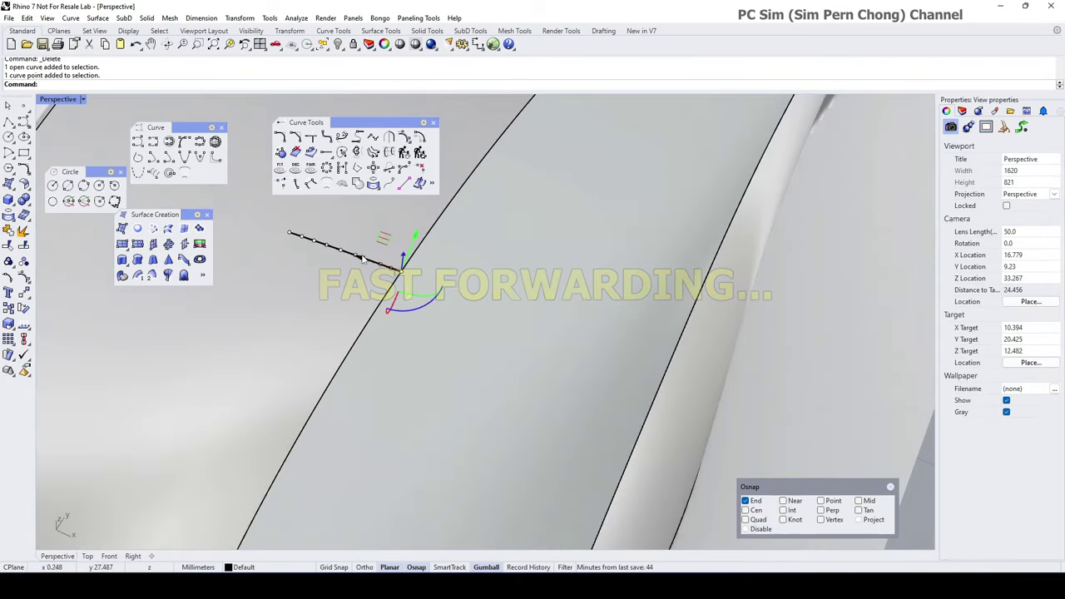
{"action": "left_click_drag", "start_coordinate": [361, 258], "coordinate": [807, 415]}
{"action": "key", "text": "Escape"}
- Project the extended section line vertically onto the upper and lower surfaces in the Top view
{"action": "scroll", "coordinate": [599, 350], "scroll_direction": "down", "scroll_amount": 8}
{"action": "right_click_drag", "start_coordinate": [599, 349], "coordinate": [533, 307]}
{"action": "double_click", "coordinate": [58, 99]}
{"action": "scroll", "coordinate": [333, 249], "scroll_direction": "up", "scroll_amount": 5}
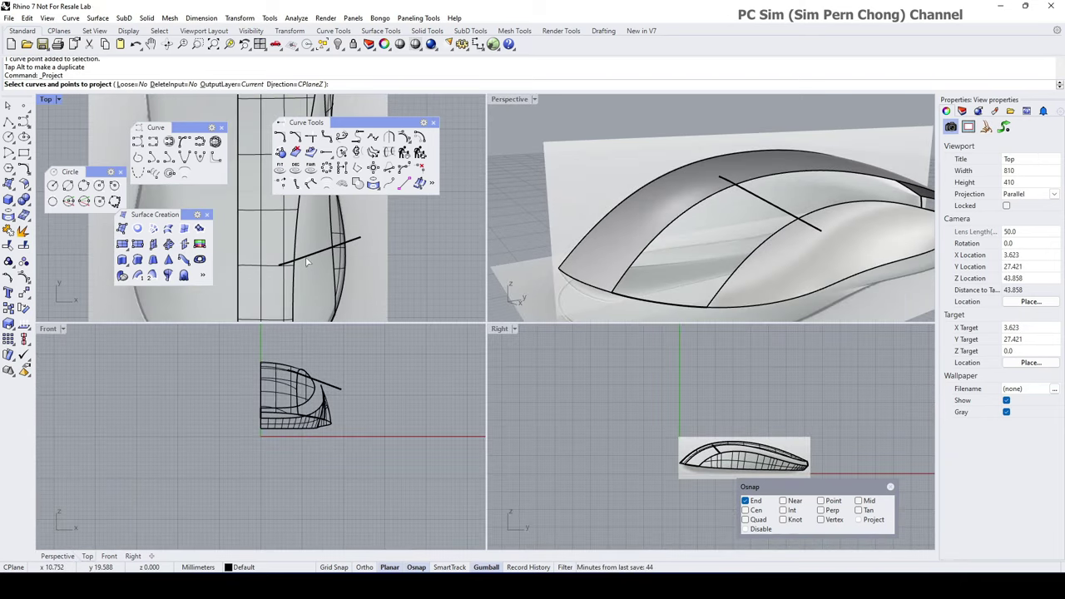
{"action": "left_click", "coordinate": [339, 264]}
{"action": "key", "text": "Return"}
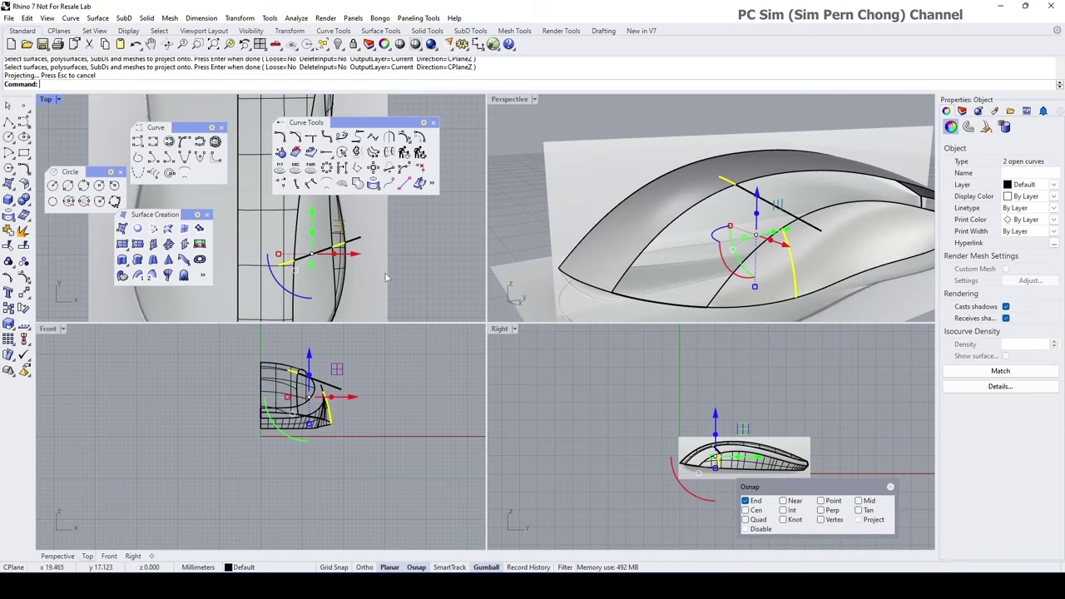
- Rotate the spanning section line to run nearly parallel to the X axis and shift it slightly toward the rear
{"action": "double_click", "coordinate": [510, 100]}
{"action": "right_click_drag", "start_coordinate": [572, 301], "coordinate": [553, 268]}
{"action": "left_click", "coordinate": [622, 306]}
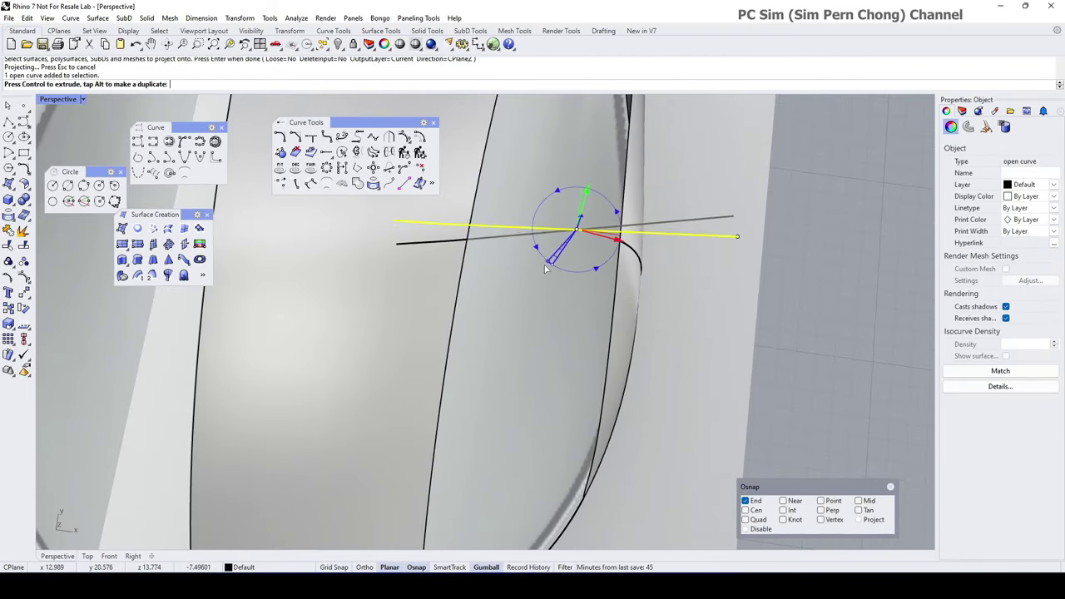
{"action": "left_click_drag", "start_coordinate": [545, 268], "coordinate": [581, 206]}
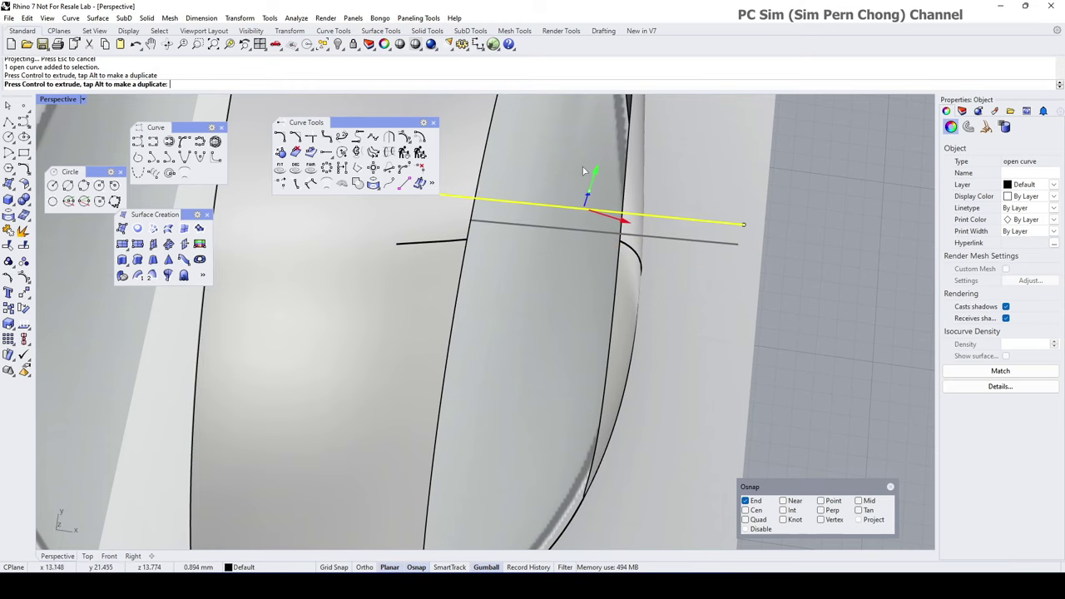
{"action": "right_click_drag", "start_coordinate": [559, 236], "coordinate": [541, 261]}
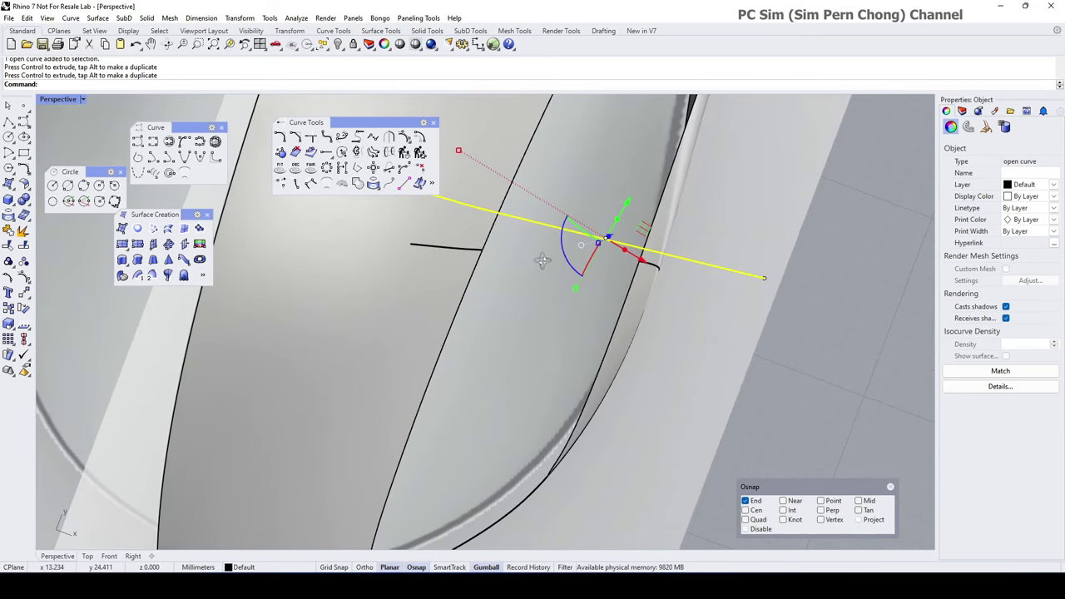
{"action": "left_click_drag", "start_coordinate": [563, 259], "coordinate": [564, 257]}
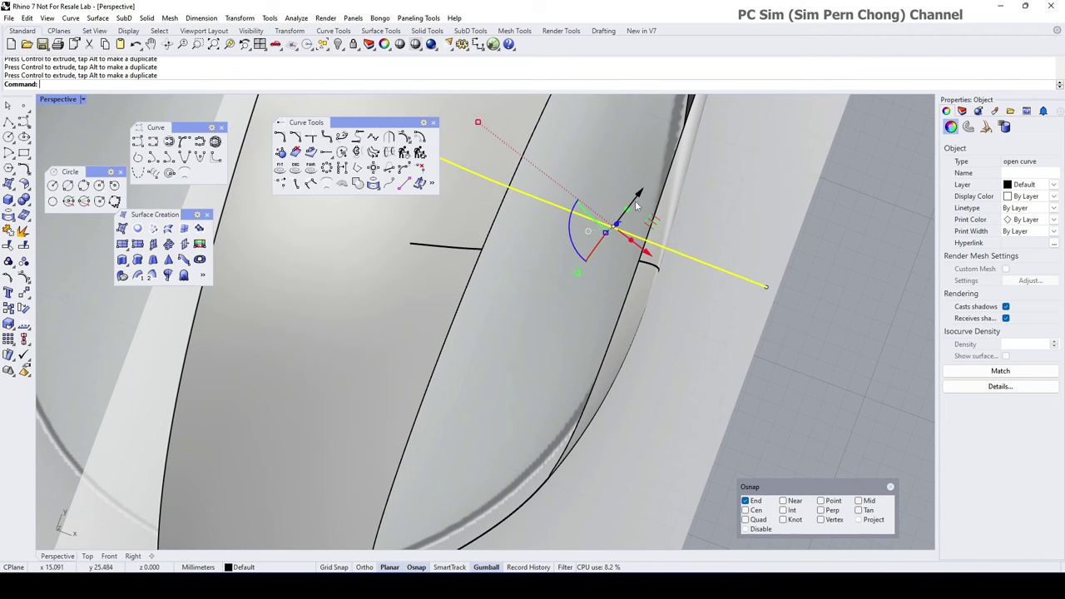
{"action": "key", "text": "Escape"}
{"action": "right_click_drag", "start_coordinate": [633, 208], "coordinate": [566, 235]}
{"action": "scroll", "coordinate": [566, 236], "scroll_direction": "down", "scroll_amount": 6}
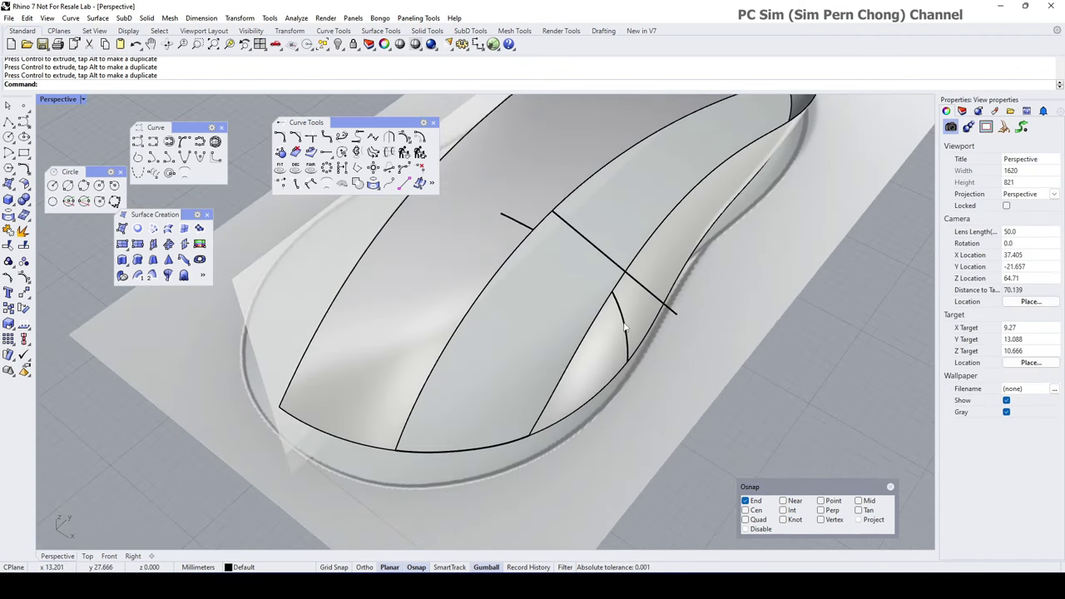
- Delete the two curves projected from the line's previous position on the lower and upper surfaces
{"action": "left_click", "coordinate": [624, 327]}
{"action": "left_click", "coordinate": [656, 354]}
{"action": "key", "text": "Delete"}
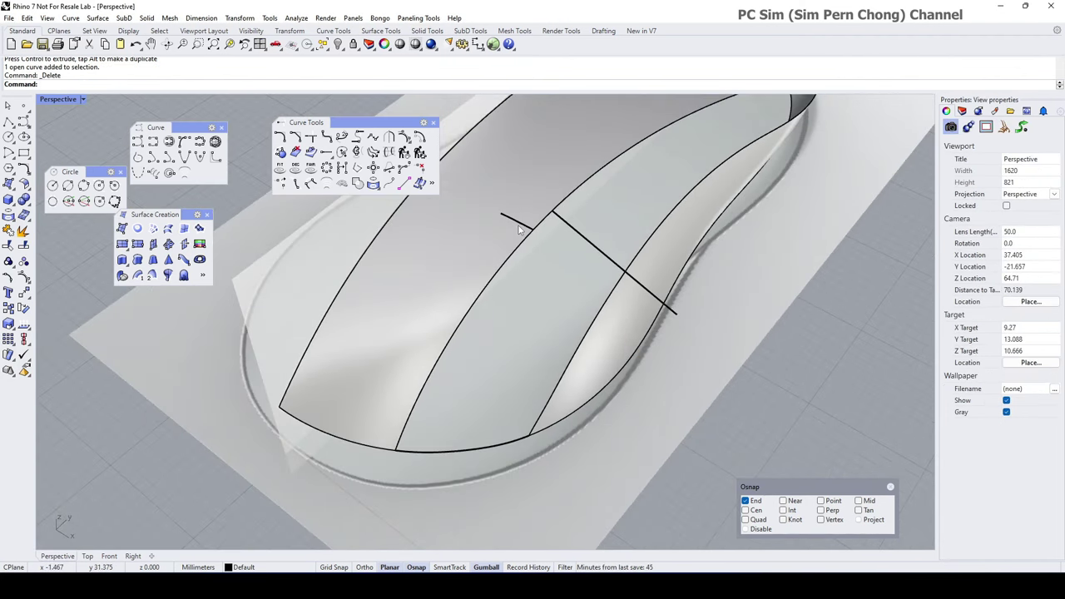
{"action": "left_click", "coordinate": [518, 230]}
{"action": "left_click", "coordinate": [532, 247]}
{"action": "key", "text": "Delete"}
- Project the rotated section line onto the upper and lower surfaces along the Top view's construction-plane Z direction
{"action": "right_click_drag", "start_coordinate": [533, 247], "coordinate": [580, 272]}
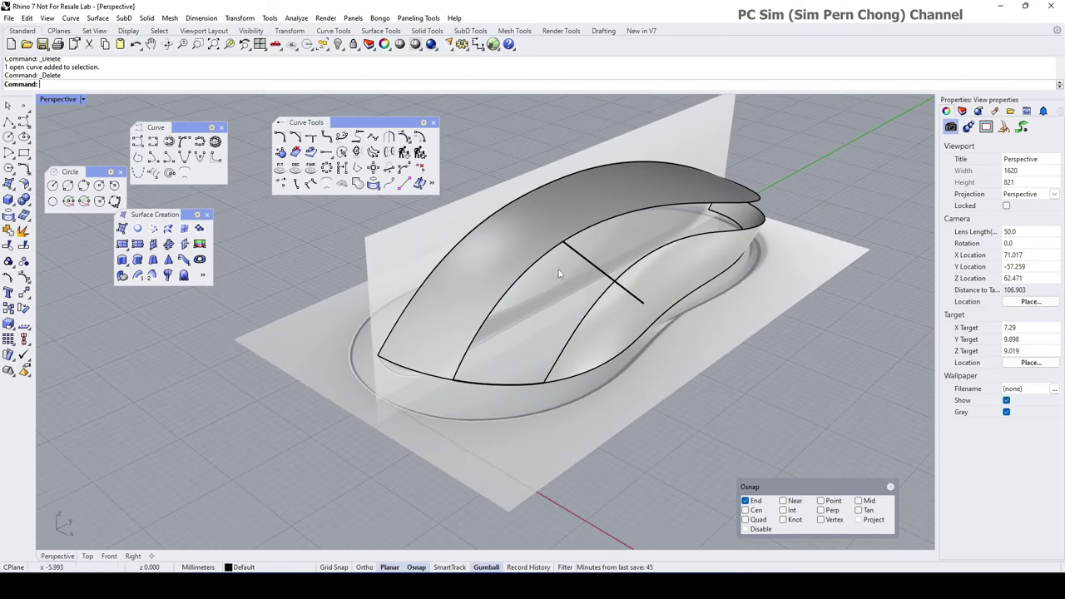
{"action": "double_click", "coordinate": [69, 99]}
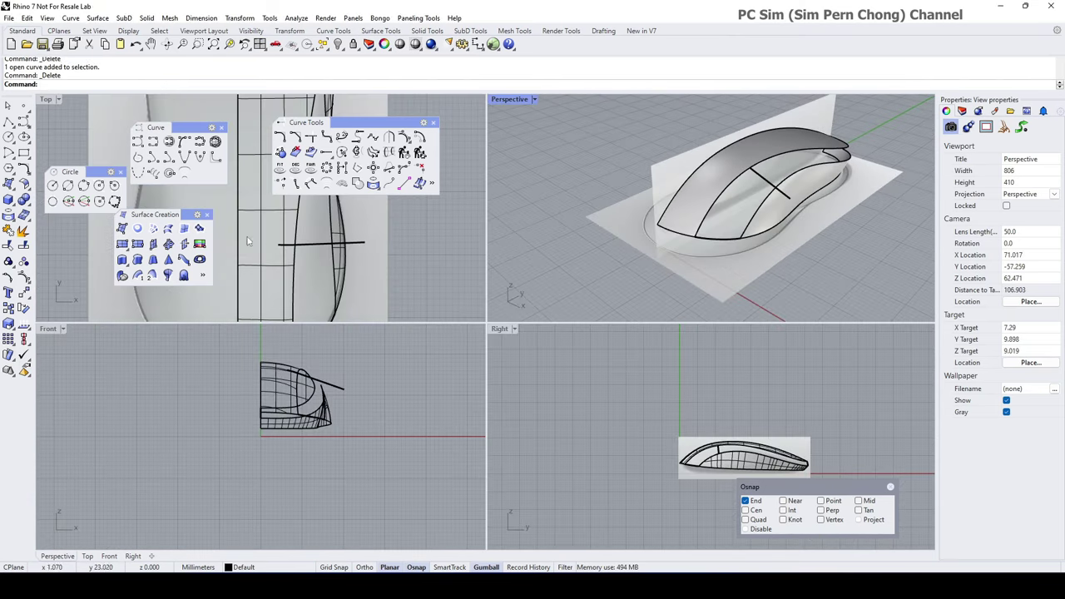
{"action": "left_click", "coordinate": [325, 244]}
{"action": "key", "text": "Return"}
{"action": "left_click", "coordinate": [324, 254]}
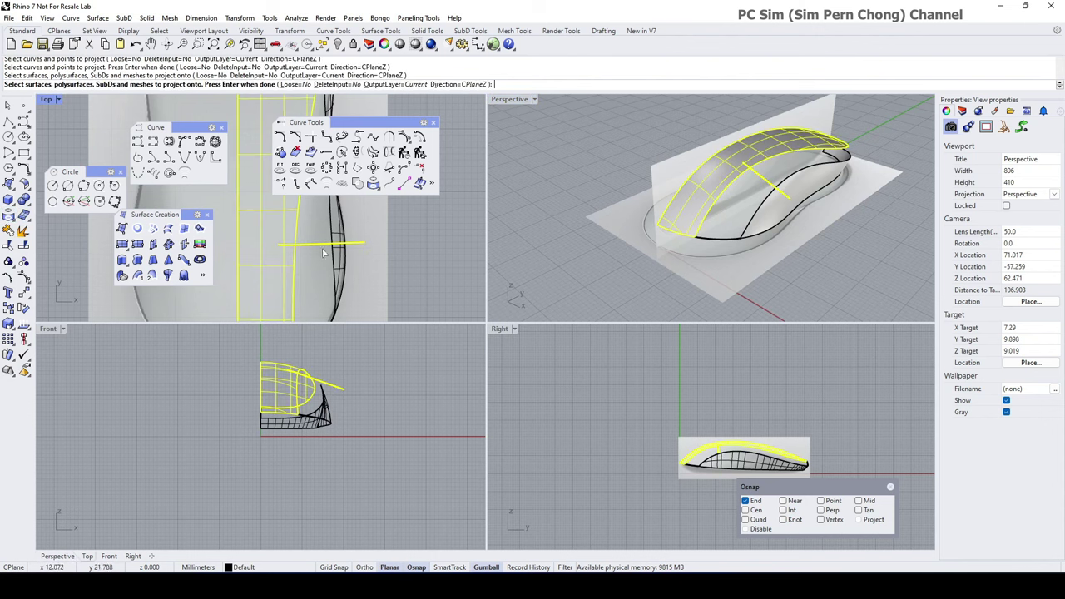
{"action": "key", "text": "Return"}
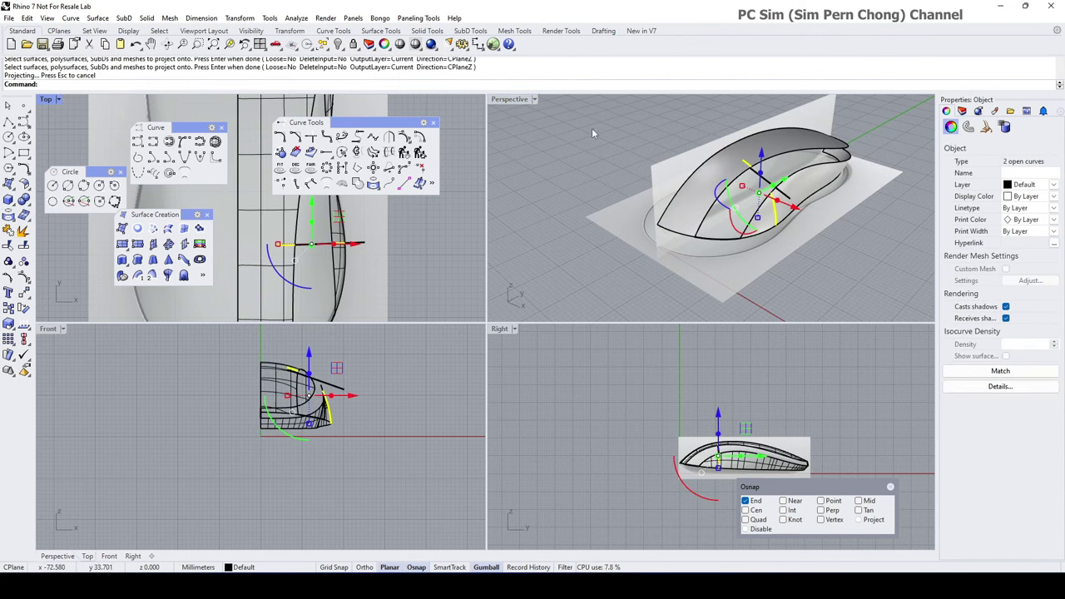
- Try to blend the upper and lower section curves with Curvature continuity at both ends
{"action": "double_click", "coordinate": [507, 99]}
{"action": "key", "text": "Escape"}
{"action": "scroll", "coordinate": [599, 302], "scroll_direction": "up", "scroll_amount": 5}
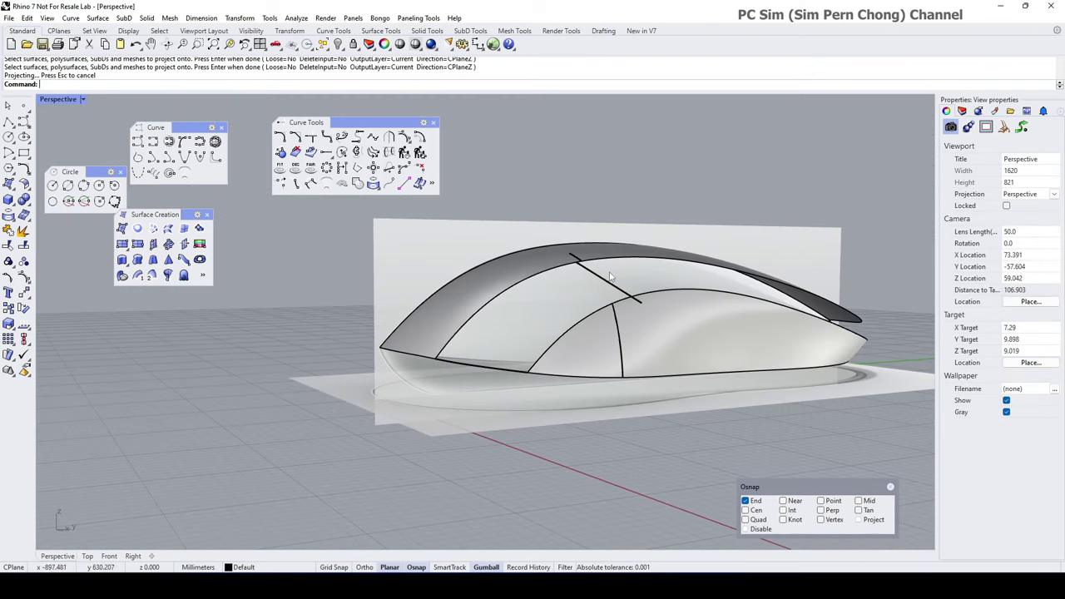
{"action": "scroll", "coordinate": [601, 303], "scroll_direction": "up", "scroll_amount": 2}
{"action": "right_click_drag", "start_coordinate": [629, 311], "coordinate": [606, 334]}
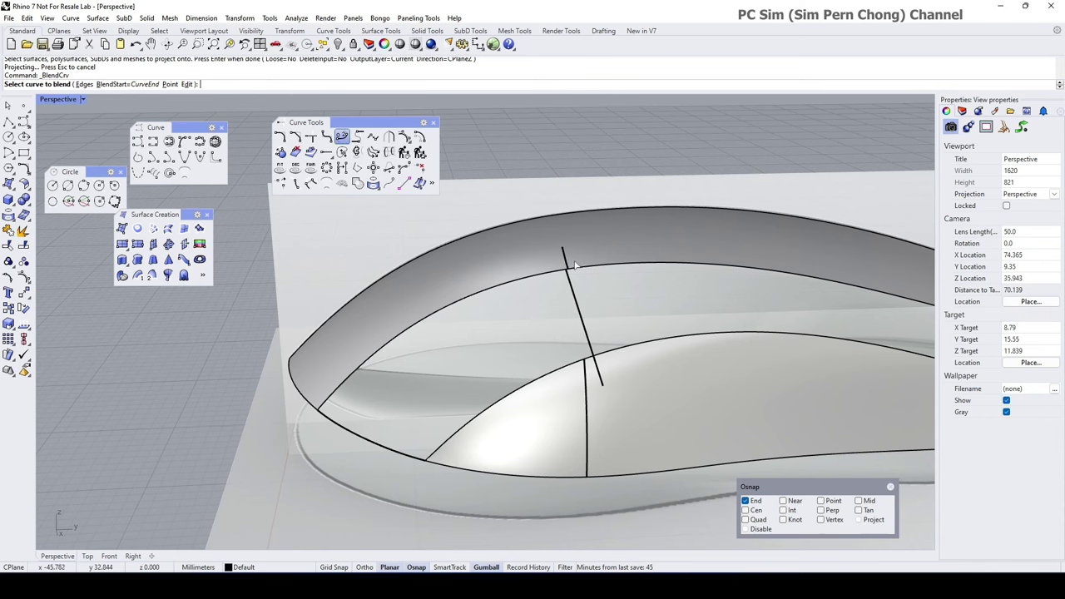
{"action": "left_click", "coordinate": [586, 368]}
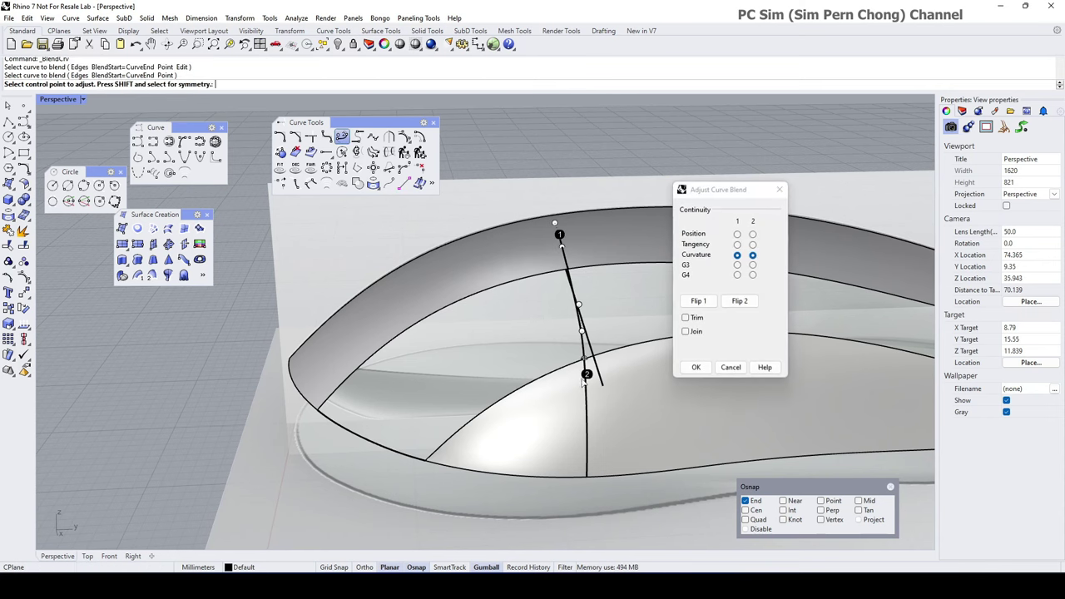
{"action": "right_click_drag", "start_coordinate": [586, 367], "coordinate": [624, 337]}
{"action": "key", "text": "Escape"}
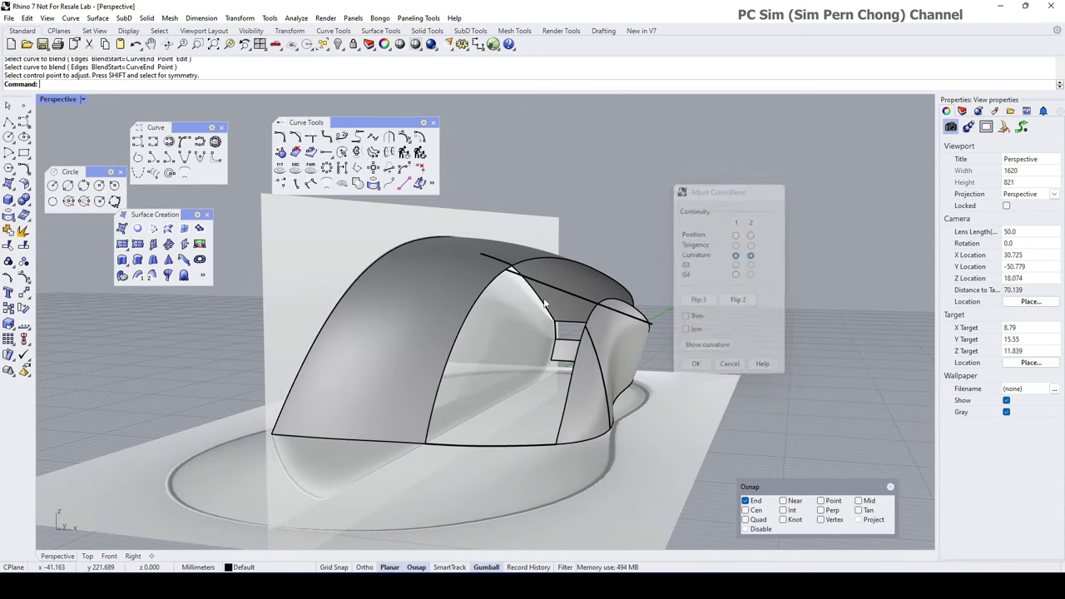
- Blend the projected section curves on the upper and lower surfaces across the gap
{"action": "scroll", "coordinate": [483, 262], "scroll_direction": "up", "scroll_amount": 3}
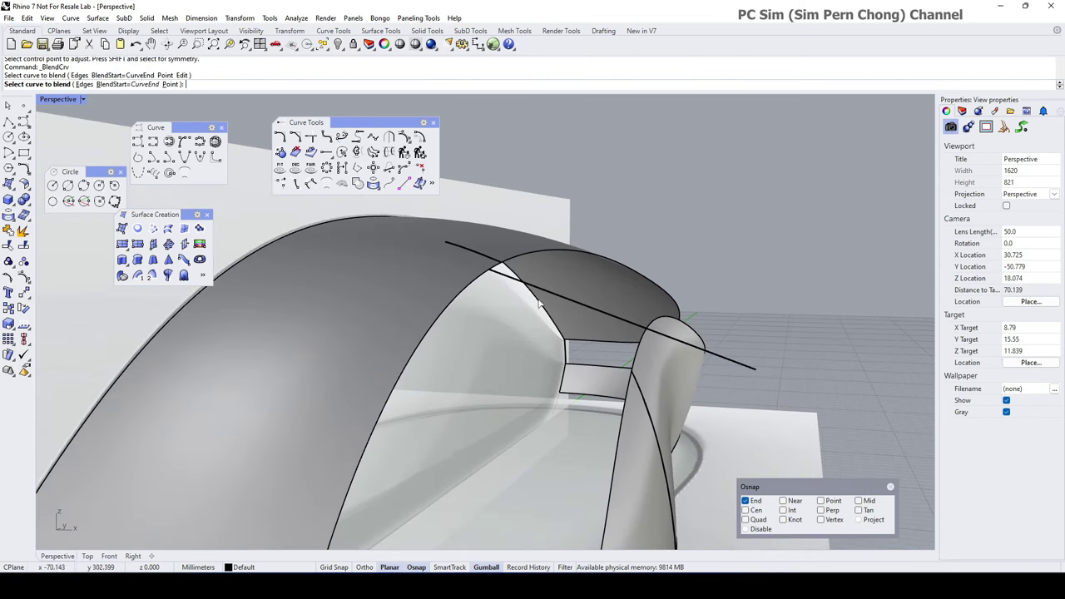
{"action": "left_click", "coordinate": [635, 381]}
{"action": "right_click_drag", "start_coordinate": [635, 381], "coordinate": [462, 385]}
{"action": "left_click", "coordinate": [695, 367]}
- Replace the curve bridging the gap at the body's wide end with a Curvature-continuous blend between the upper and lower base edges
{"action": "scroll", "coordinate": [574, 294], "scroll_direction": "down", "scroll_amount": 4}
{"action": "scroll", "coordinate": [463, 384], "scroll_direction": "up", "scroll_amount": 3}
{"action": "left_click", "coordinate": [509, 428]}
{"action": "key", "text": "Delete"}
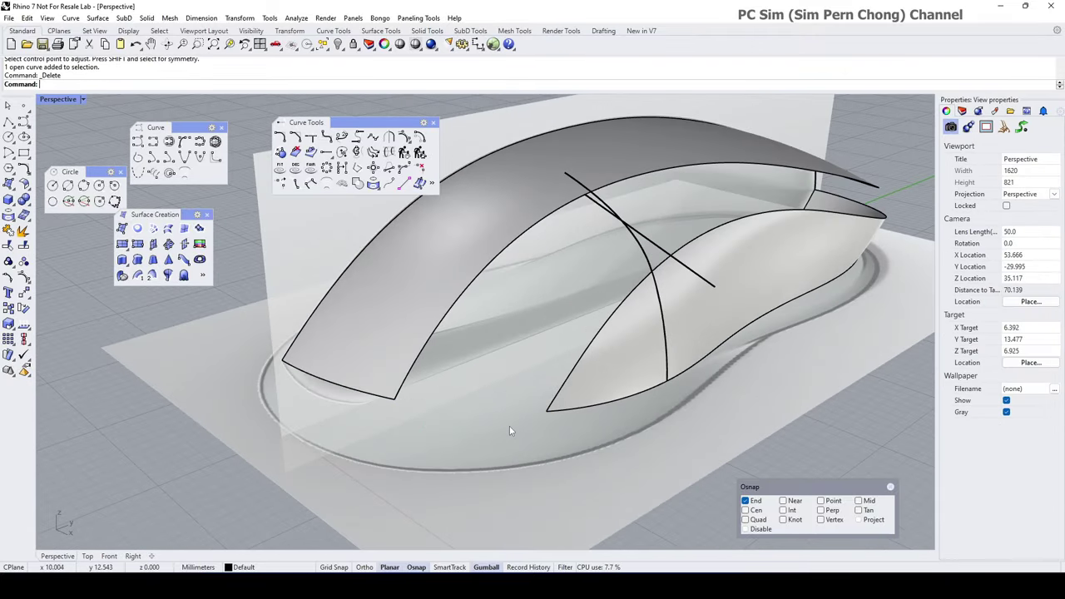
{"action": "left_click", "coordinate": [564, 415]}
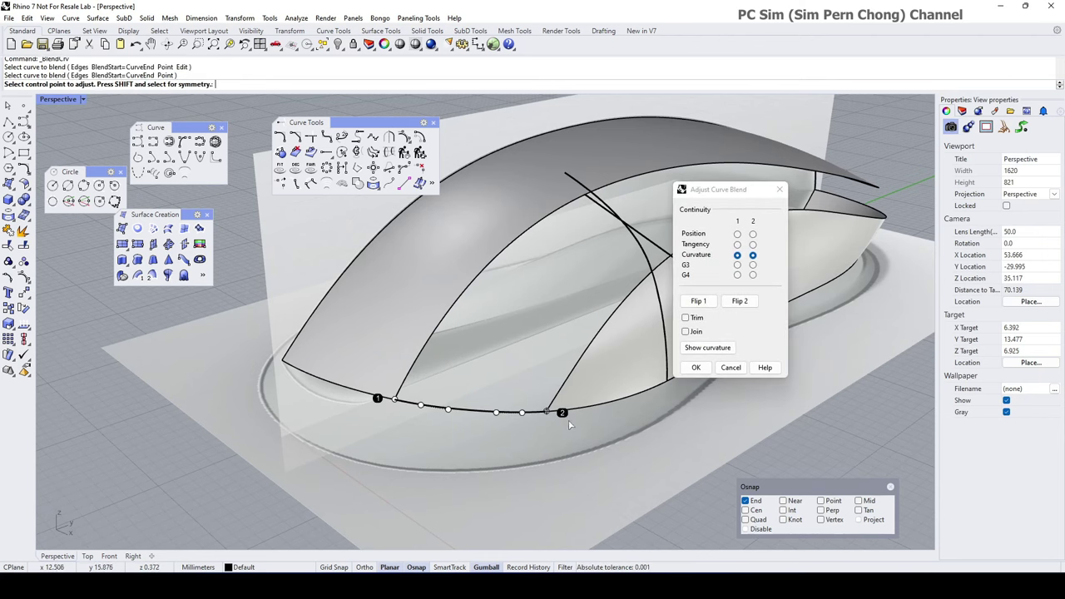
{"action": "left_click", "coordinate": [695, 367]}
{"action": "right_click_drag", "start_coordinate": [696, 367], "coordinate": [480, 294]}
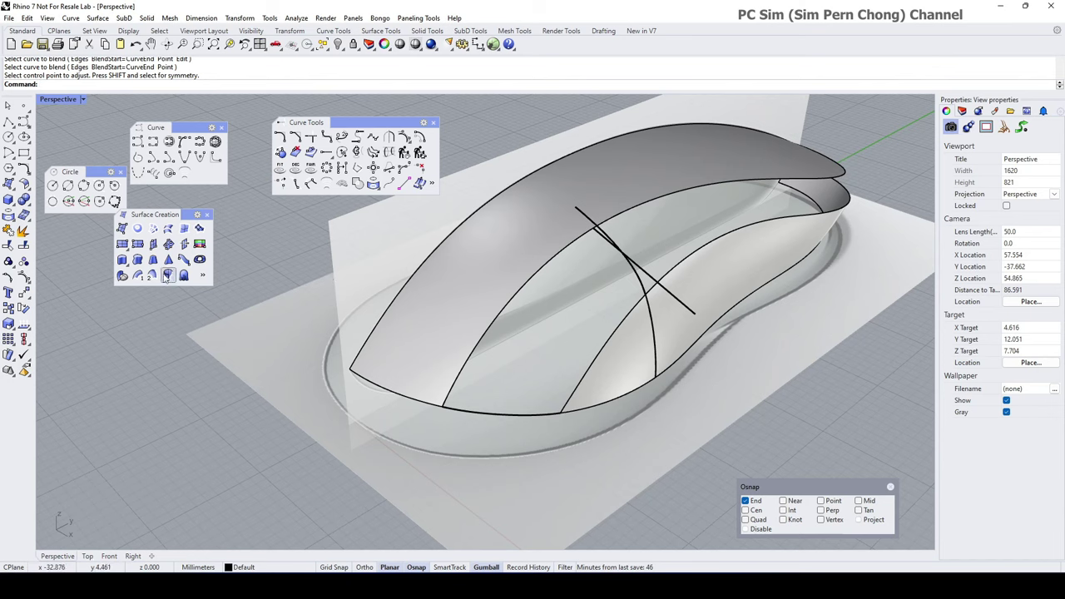
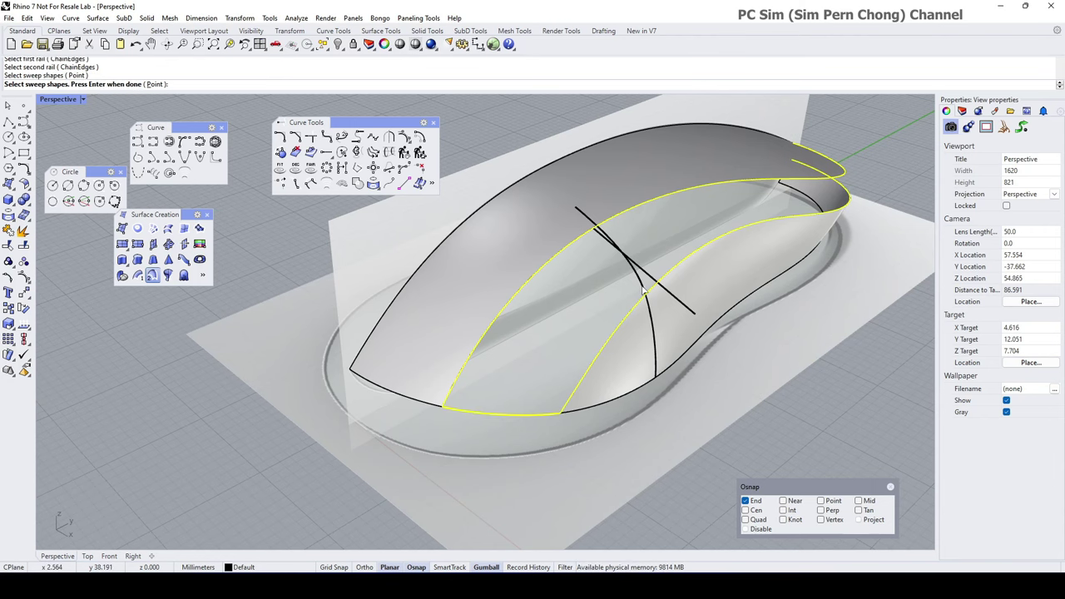
- Sweep two rails along the facing upper and lower edges through the section curves, with an added slash and Curvature continuity on both edges
{"action": "right_click_drag", "start_coordinate": [655, 315], "coordinate": [554, 329]}
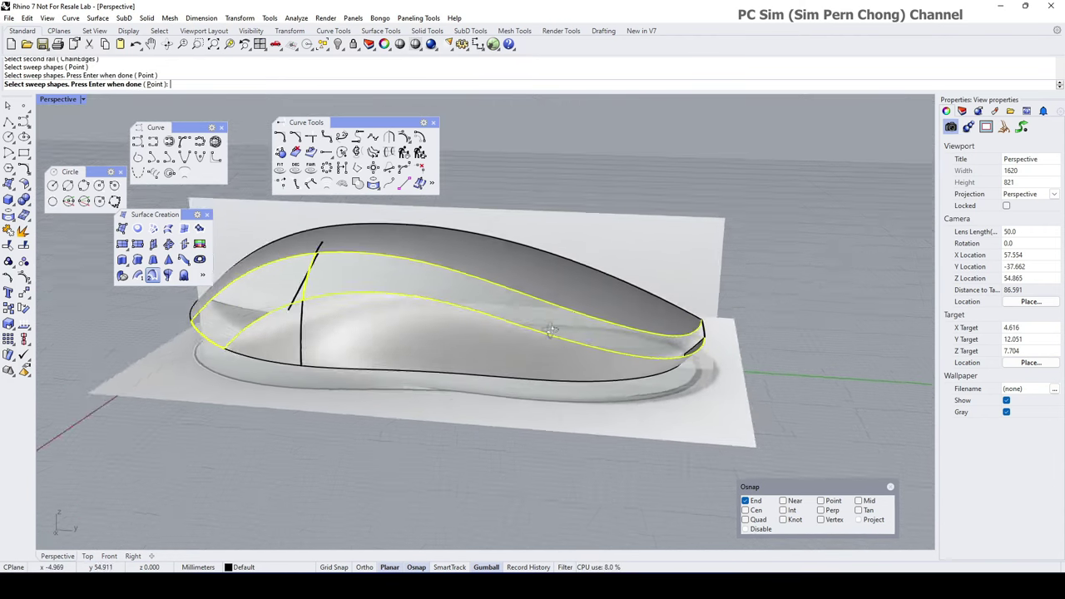
{"action": "scroll", "coordinate": [692, 339], "scroll_direction": "up", "scroll_amount": 4}
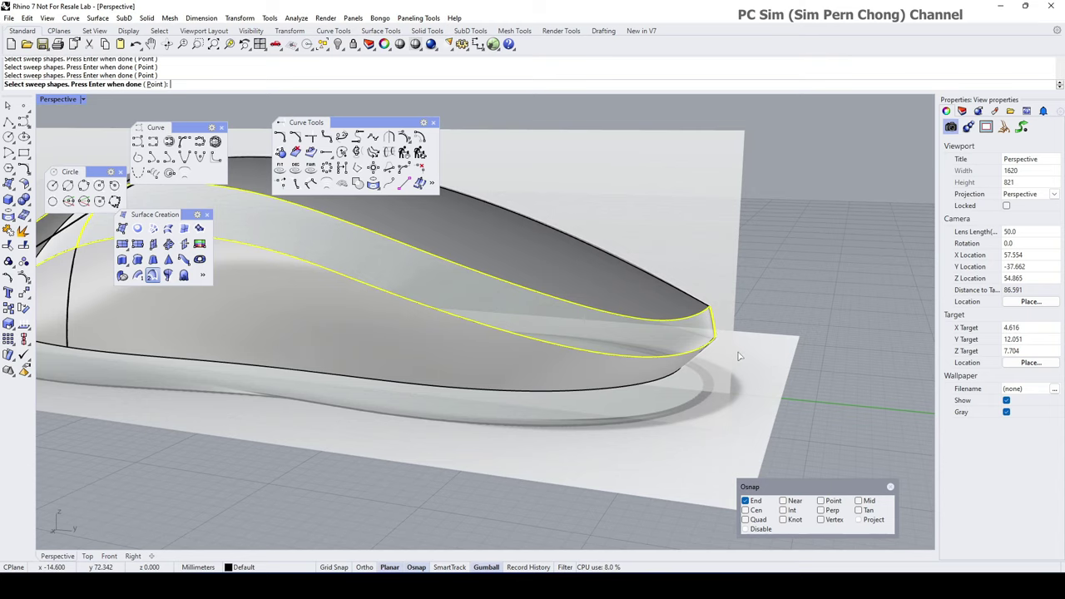
{"action": "key", "text": "Return"}
{"action": "right_click_drag", "start_coordinate": [475, 377], "coordinate": [480, 345]}
{"action": "scroll", "coordinate": [525, 339], "scroll_direction": "down", "scroll_amount": 5}
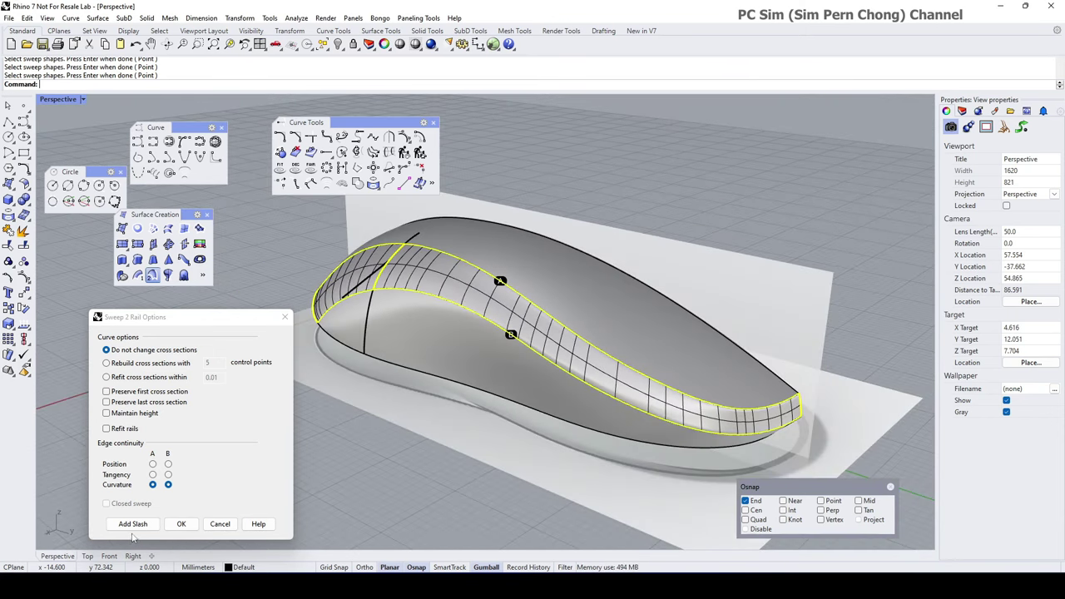
{"action": "left_click", "coordinate": [131, 524]}
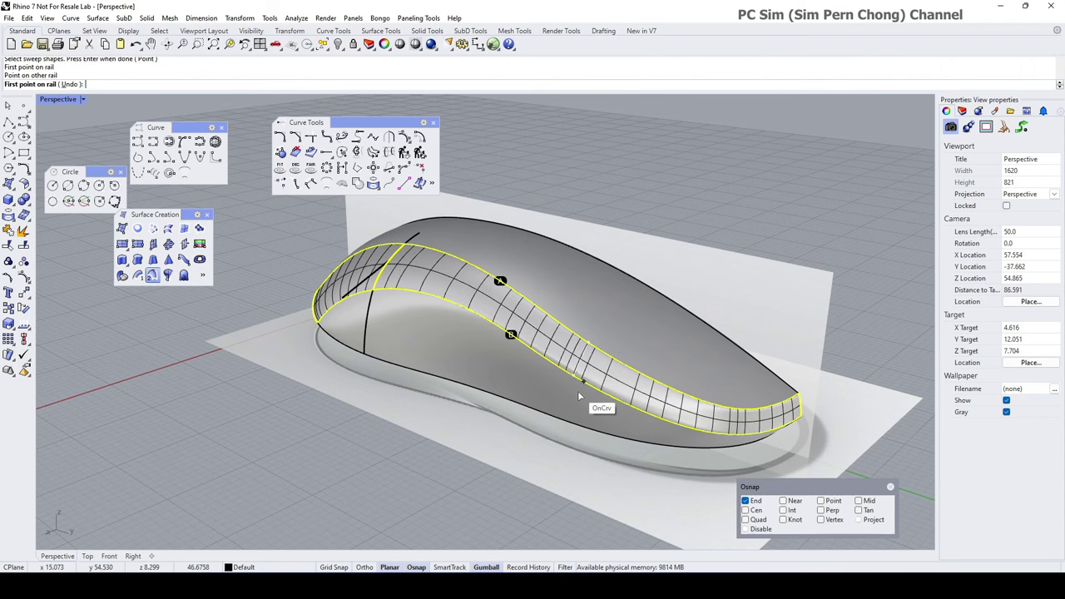
{"action": "key", "text": "Return"}
{"action": "left_click", "coordinate": [191, 527]}
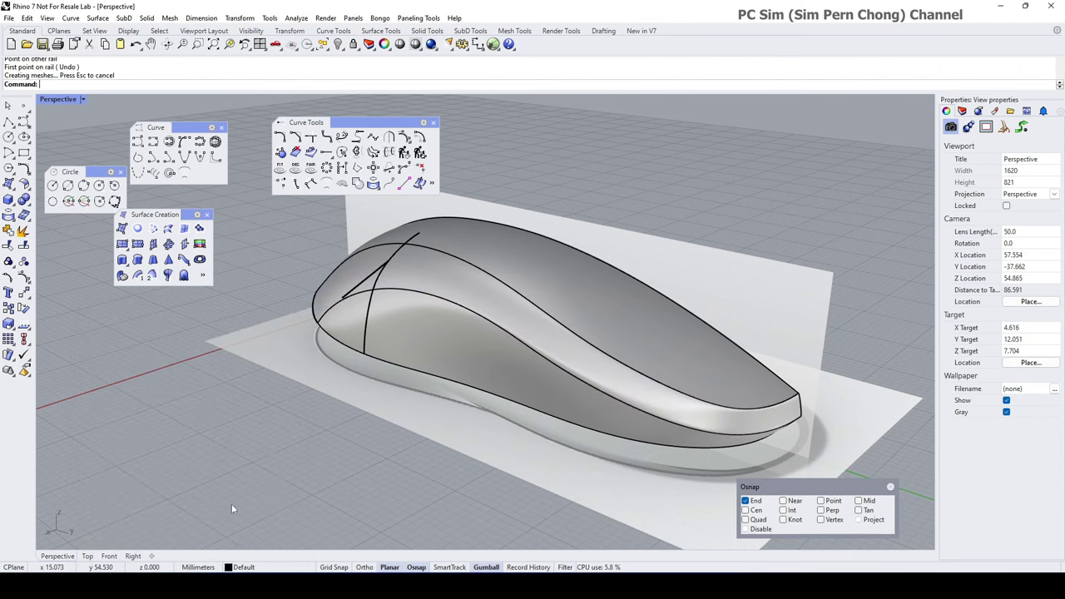
- Inspect the smoothness across the upper, swept and lower surfaces with the brushed gold environment map
{"action": "scroll", "coordinate": [326, 466], "scroll_direction": "down", "scroll_amount": 3}
{"action": "right_click_drag", "start_coordinate": [325, 466], "coordinate": [483, 467]}
{"action": "left_click", "coordinate": [469, 394]}
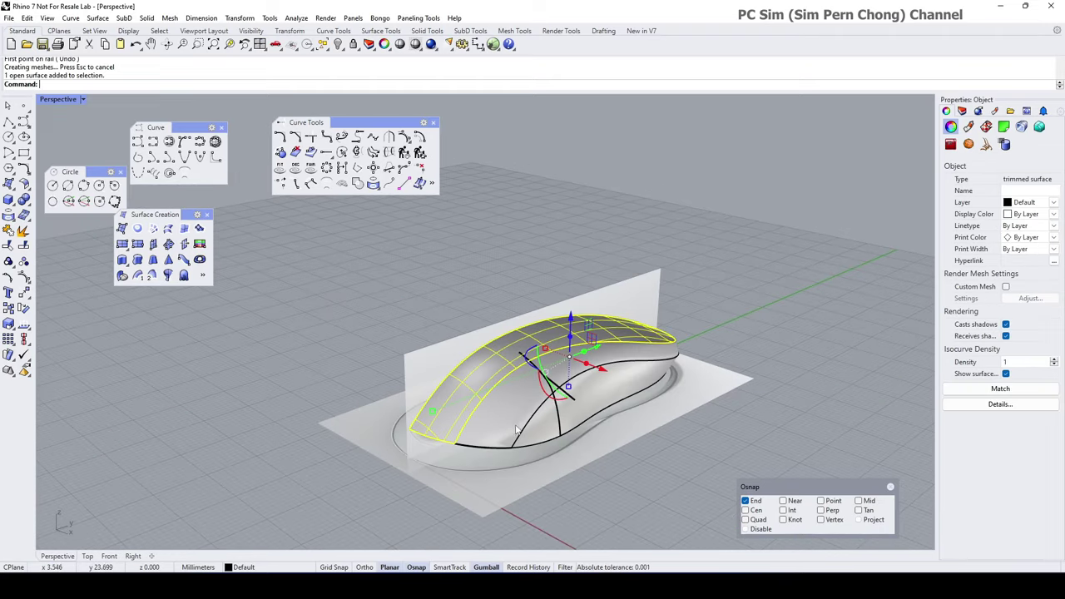
{"action": "scroll", "coordinate": [541, 432], "scroll_direction": "up", "scroll_amount": 3}
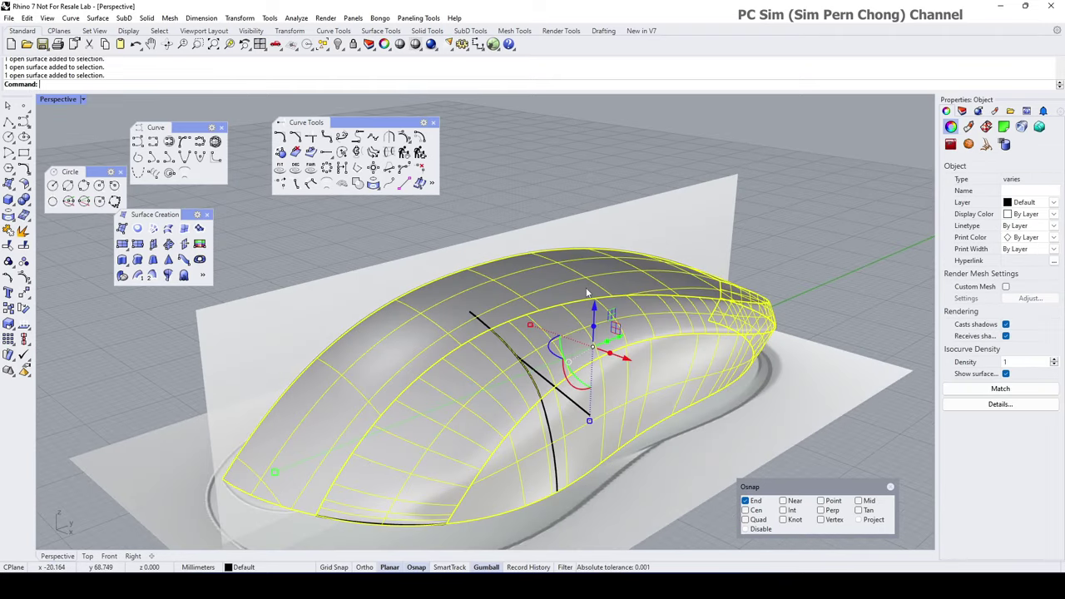
{"action": "left_click", "coordinate": [297, 18]}
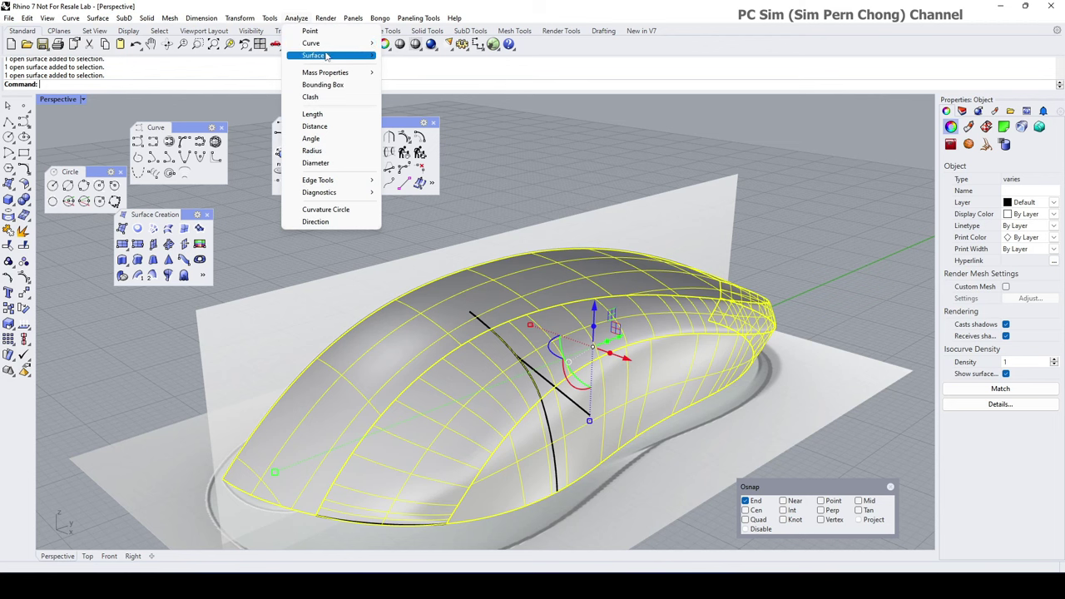
{"action": "mouse_move", "coordinate": [327, 56]}
{"action": "left_click", "coordinate": [423, 80]}
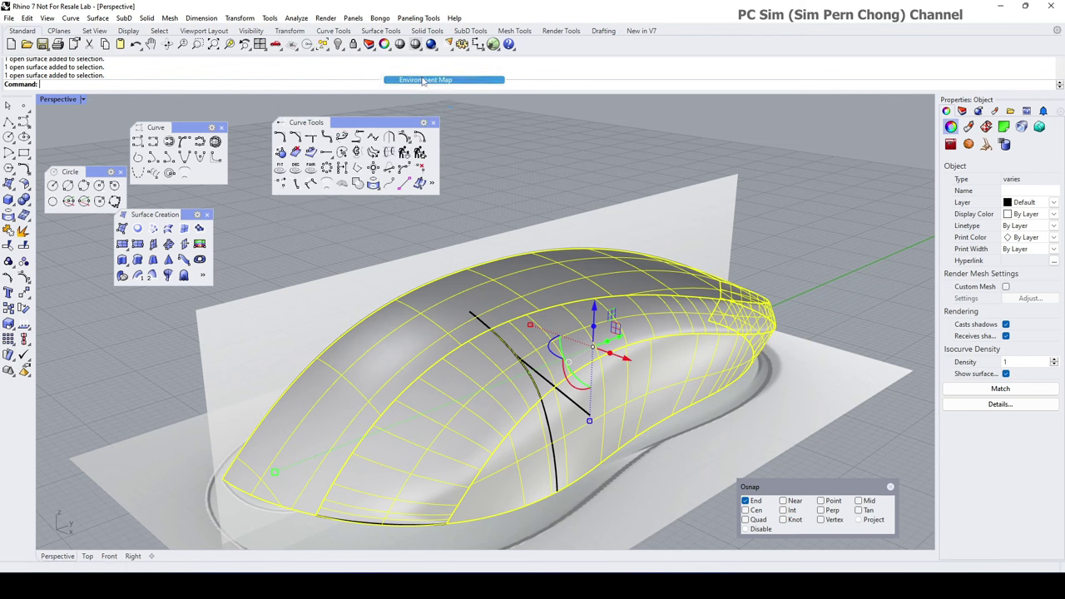
{"action": "left_click", "coordinate": [548, 181]}
{"action": "right_click_drag", "start_coordinate": [548, 180], "coordinate": [595, 288]}
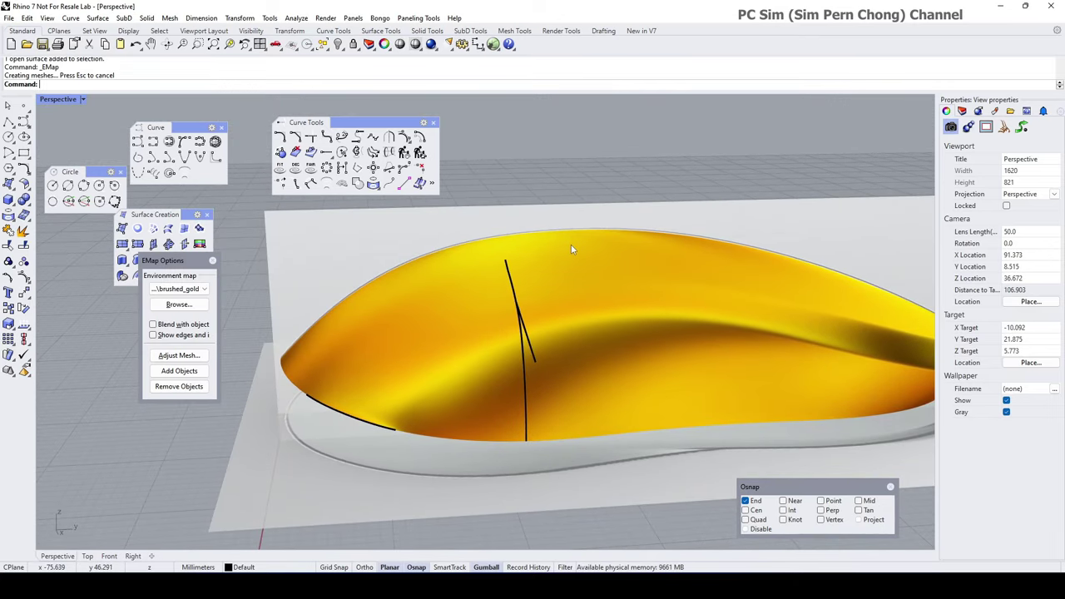
{"action": "right_click_drag", "start_coordinate": [553, 328], "coordinate": [583, 316]}
{"action": "left_click", "coordinate": [213, 261]}
- Hide all the curves in the model
{"action": "scroll", "coordinate": [287, 288], "scroll_direction": "down", "scroll_amount": 4}
{"action": "right_click_drag", "start_coordinate": [357, 241], "coordinate": [367, 287]}
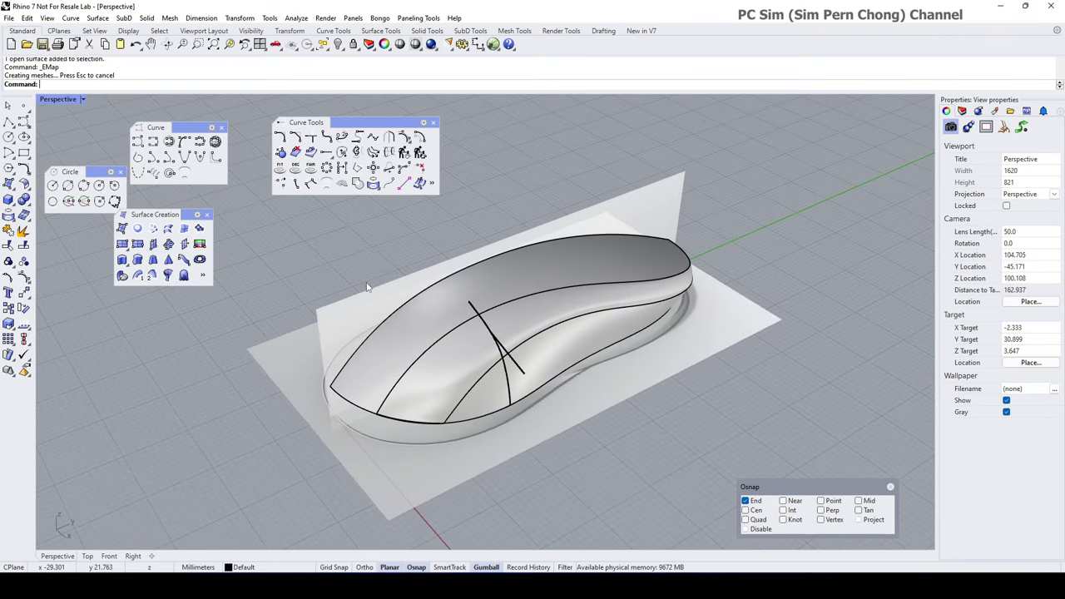
{"action": "left_click", "coordinate": [322, 44]}
{"action": "left_click", "coordinate": [400, 127]}
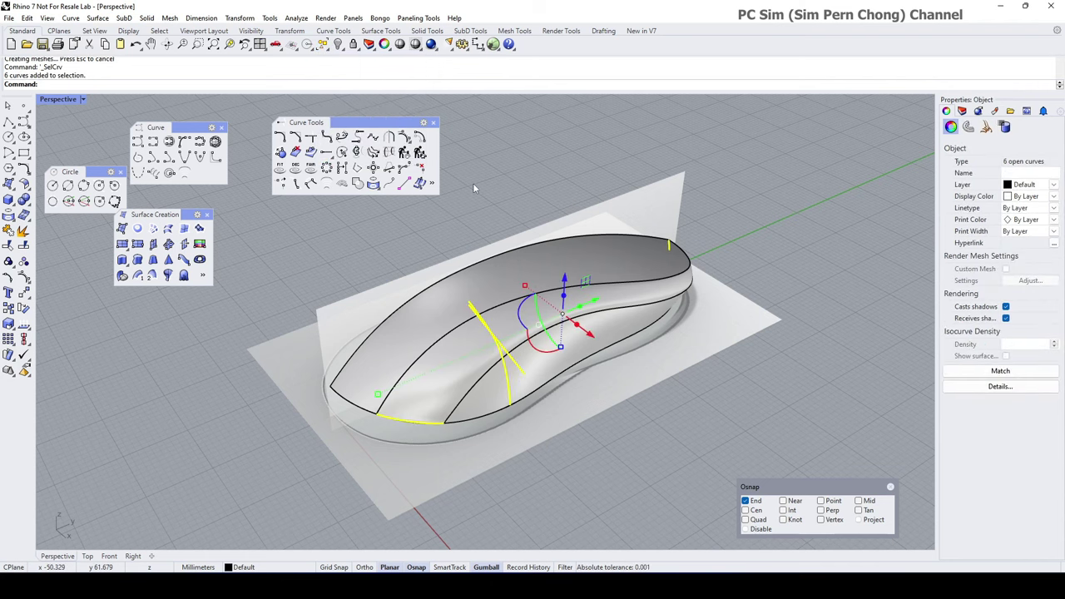
{"action": "left_click", "coordinate": [339, 44]}
- Show the swept surface's control points and remove the crowded knot lines near its wide end
{"action": "right_click_drag", "start_coordinate": [612, 366], "coordinate": [533, 370]}
{"action": "scroll", "coordinate": [517, 365], "scroll_direction": "up", "scroll_amount": 5}
{"action": "left_click", "coordinate": [495, 363]}
{"action": "scroll", "coordinate": [497, 338], "scroll_direction": "up", "scroll_amount": 5}
{"action": "left_click", "coordinate": [24, 277]}
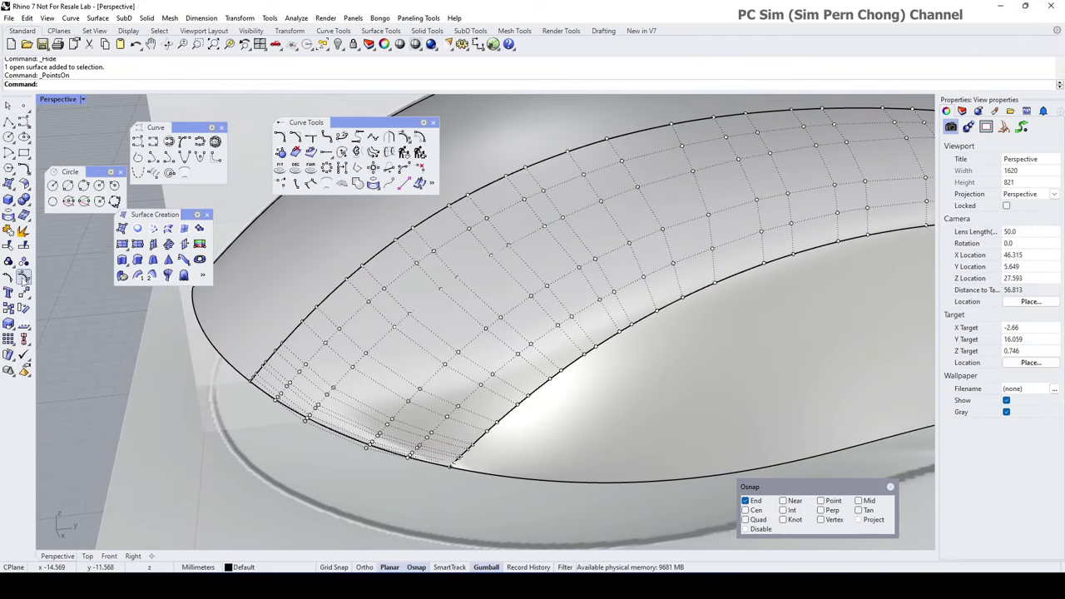
{"action": "left_click", "coordinate": [39, 297]}
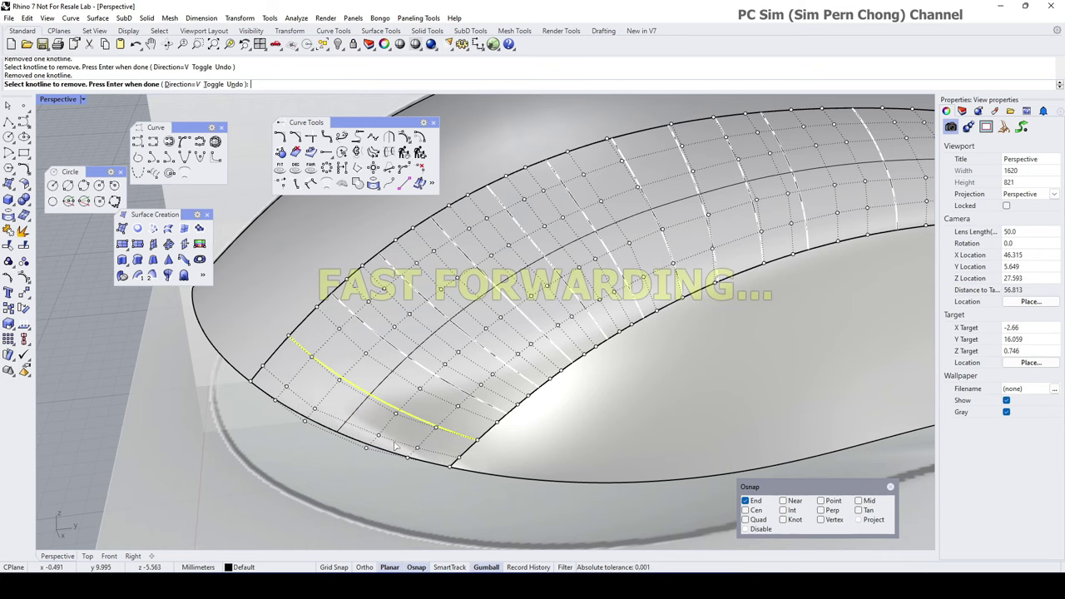
- Show the control points at the swept surface's wide end in Wireframe display
{"action": "scroll", "coordinate": [416, 420], "scroll_direction": "up", "scroll_amount": 6}
{"action": "right_click_drag", "start_coordinate": [420, 432], "coordinate": [440, 404]}
{"action": "left_click", "coordinate": [373, 374]}
{"action": "left_click", "coordinate": [24, 278]}
{"action": "left_click", "coordinate": [374, 379]}
{"action": "right_click", "coordinate": [63, 99]}
{"action": "left_click", "coordinate": [75, 139]}
- Nudge the control points near the swept surface's wide-end edge to smooth its shape
{"action": "left_click", "coordinate": [366, 384]}
{"action": "left_click_drag", "start_coordinate": [441, 402], "coordinate": [439, 404]}
{"action": "right_click_drag", "start_coordinate": [442, 407], "coordinate": [331, 396]}
{"action": "left_click_drag", "start_coordinate": [335, 389], "coordinate": [393, 402]}
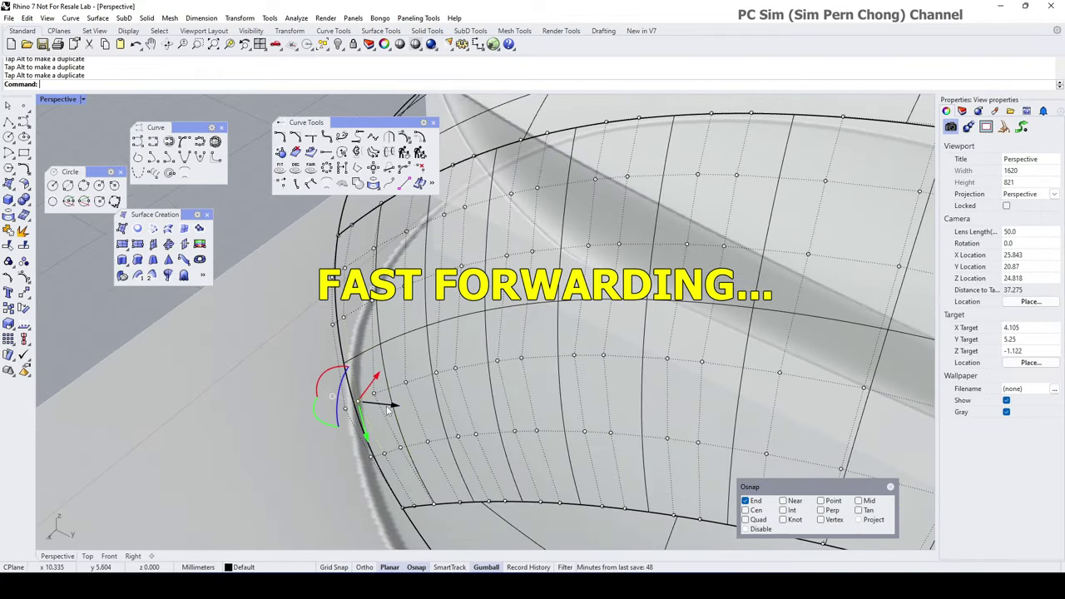
{"action": "right_click_drag", "start_coordinate": [393, 402], "coordinate": [532, 217]}
{"action": "right_click_drag", "start_coordinate": [533, 216], "coordinate": [399, 371], "text": "shift"}
{"action": "scroll", "coordinate": [400, 391], "scroll_direction": "up", "scroll_amount": 5}
{"action": "left_click_drag", "start_coordinate": [406, 371], "coordinate": [404, 370]}
{"action": "scroll", "coordinate": [421, 366], "scroll_direction": "down", "scroll_amount": 4}
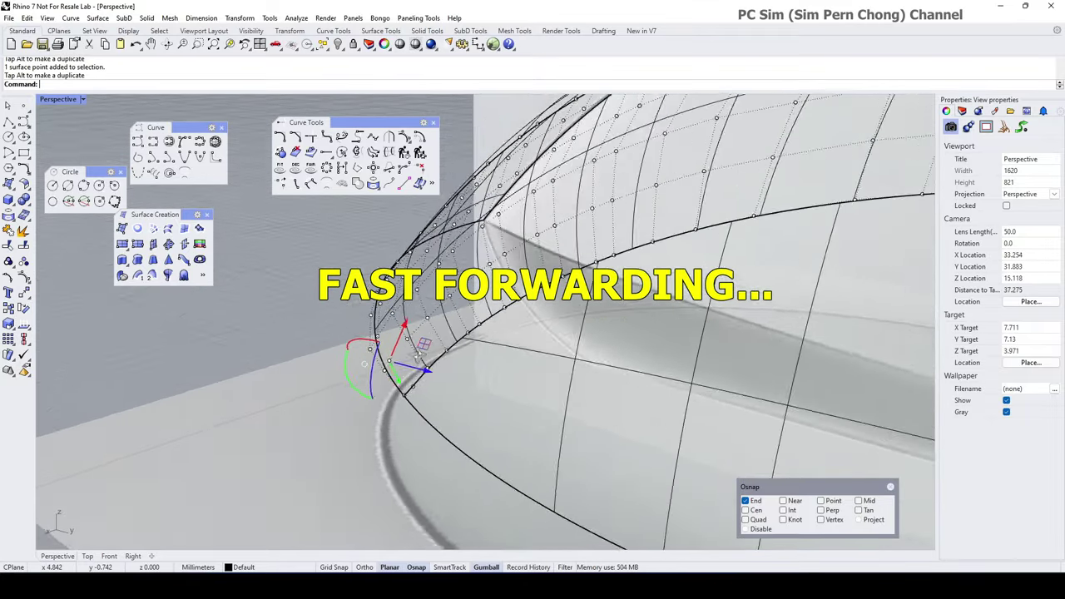
{"action": "right_click_drag", "start_coordinate": [422, 368], "coordinate": [599, 366]}
{"action": "scroll", "coordinate": [532, 333], "scroll_direction": "down", "scroll_amount": 6}
{"action": "key", "text": "Escape"}
{"action": "key", "text": "Escape"}
- Check the reshaped swept surface and its neighbours with an environment map
{"action": "left_click", "coordinate": [485, 356]}
{"action": "left_click", "coordinate": [606, 361], "text": "shift"}
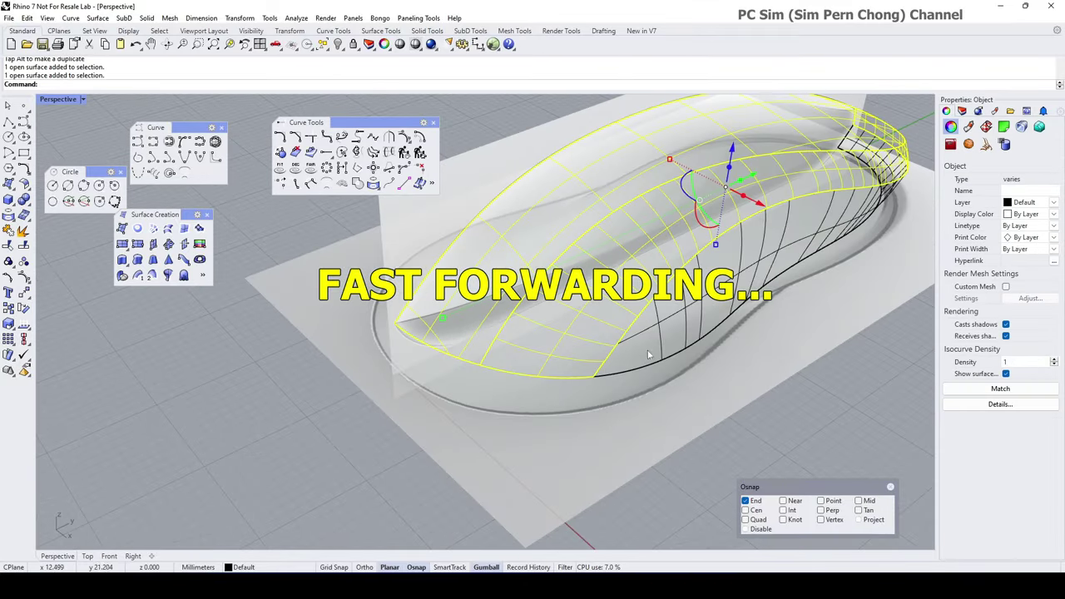
{"action": "left_click", "coordinate": [296, 18]}
{"action": "mouse_move", "coordinate": [324, 55]}
{"action": "left_click", "coordinate": [413, 82]}
{"action": "right_click_drag", "start_coordinate": [595, 323], "coordinate": [518, 331]}
{"action": "scroll", "coordinate": [469, 310], "scroll_direction": "up", "scroll_amount": 4}
{"action": "key", "text": "Escape"}
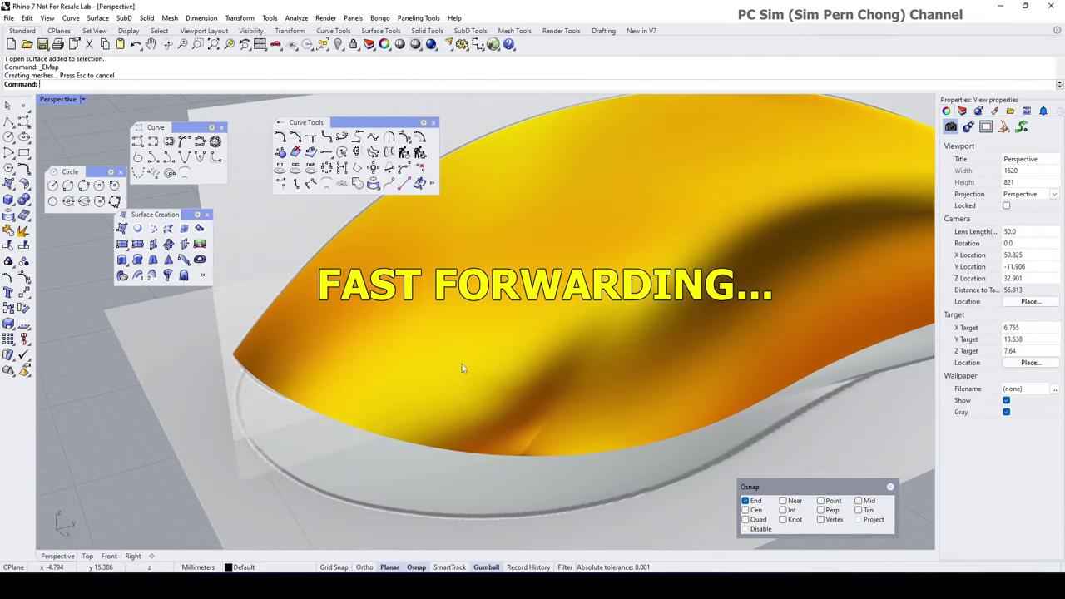
- Set the Perspective viewport to Shaded display
{"action": "mouse_move", "coordinate": [462, 368]}
{"action": "right_mouse_down"}
{"action": "mouse_move", "coordinate": [559, 375]}
{"action": "mouse_move", "coordinate": [582, 430]}
{"action": "mouse_move", "coordinate": [324, 321]}
{"action": "right_mouse_up"}
{"action": "scroll", "coordinate": [558, 375], "scroll_direction": "down", "scroll_amount": 2}
{"action": "left_click", "coordinate": [83, 99]}
{"action": "left_click", "coordinate": [70, 150]}
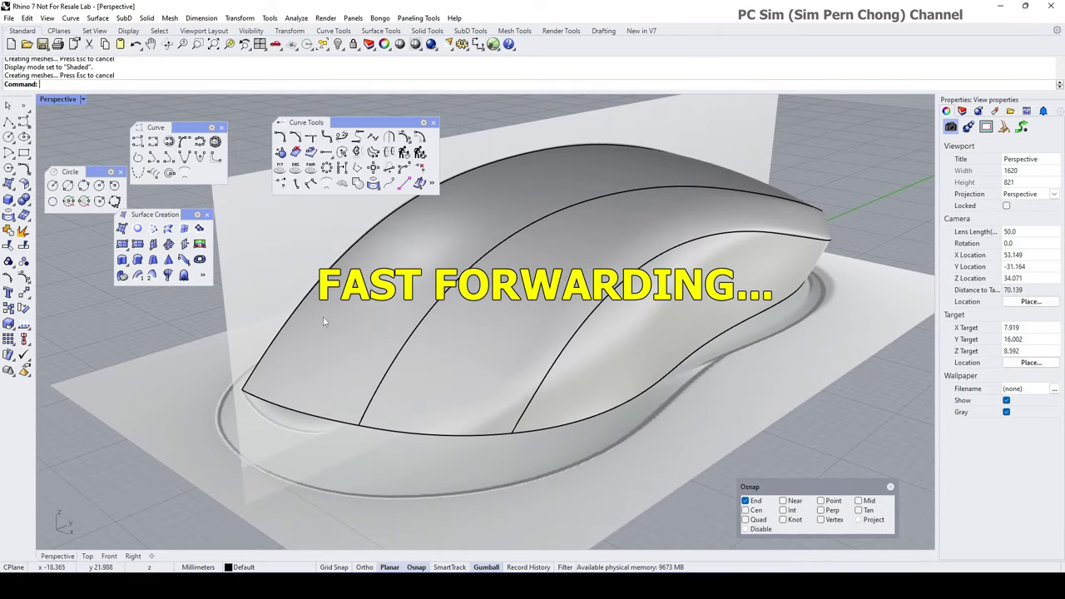
- Match the swept surface's lower edge to the lower surface with Tangency, preserving the other end's Position and matching edges by closest points
{"action": "left_click", "coordinate": [28, 188]}
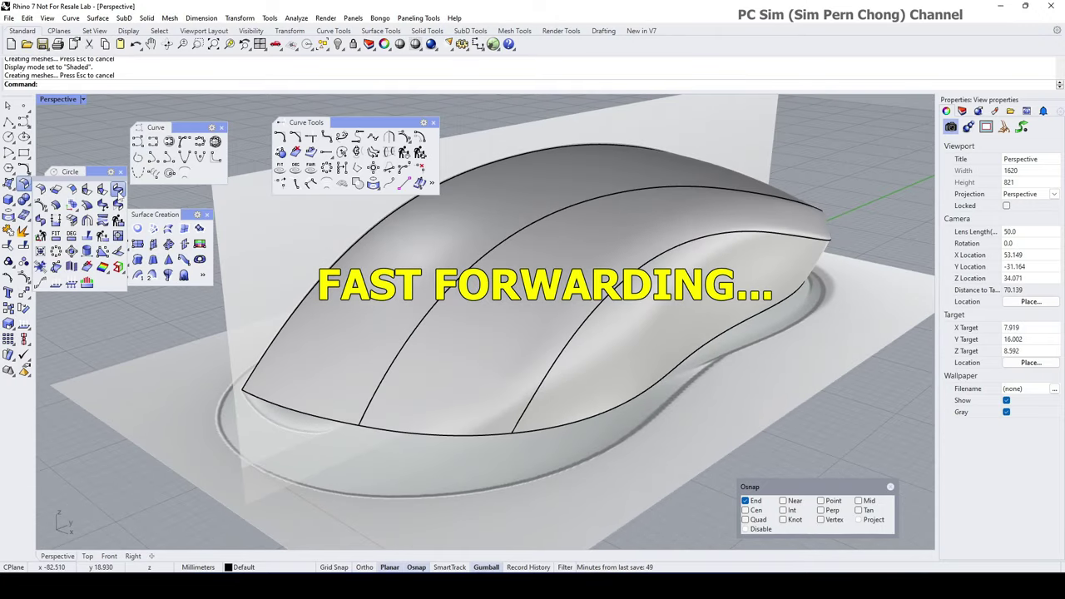
{"action": "left_click", "coordinate": [118, 188]}
{"action": "left_click", "coordinate": [524, 411]}
{"action": "left_click", "coordinate": [528, 410]}
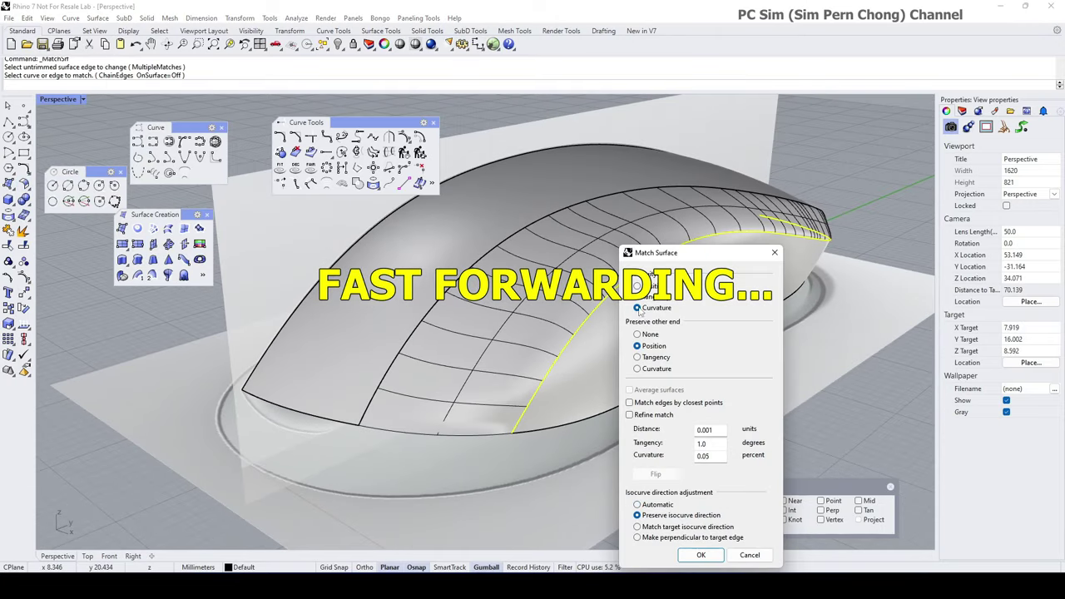
{"action": "right_click_drag", "start_coordinate": [445, 357], "coordinate": [550, 344]}
{"action": "left_click", "coordinate": [630, 402]}
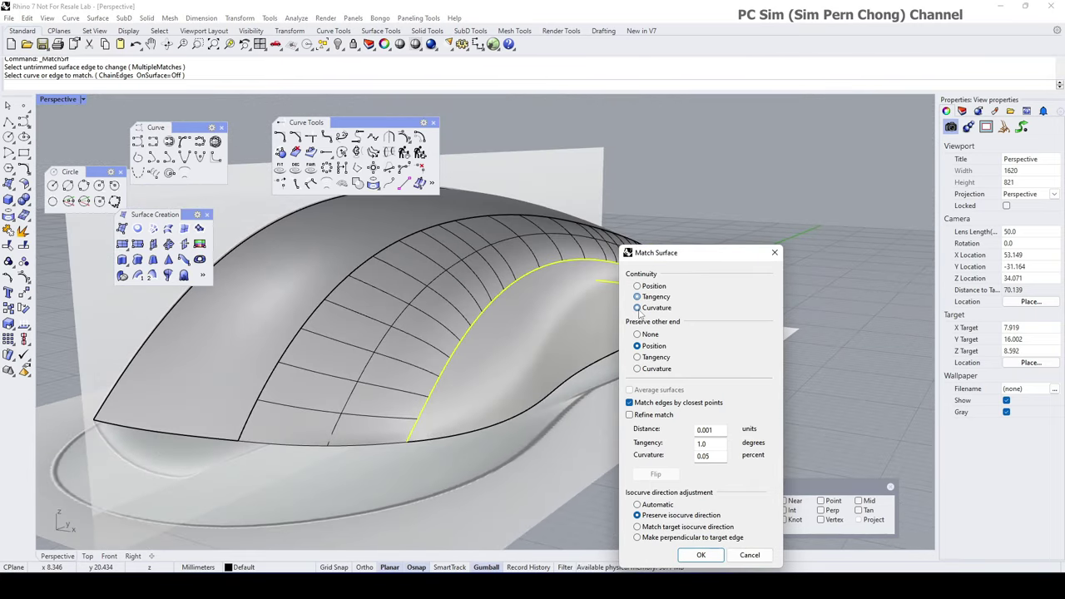
{"action": "right_click_drag", "start_coordinate": [512, 391], "coordinate": [584, 414]}
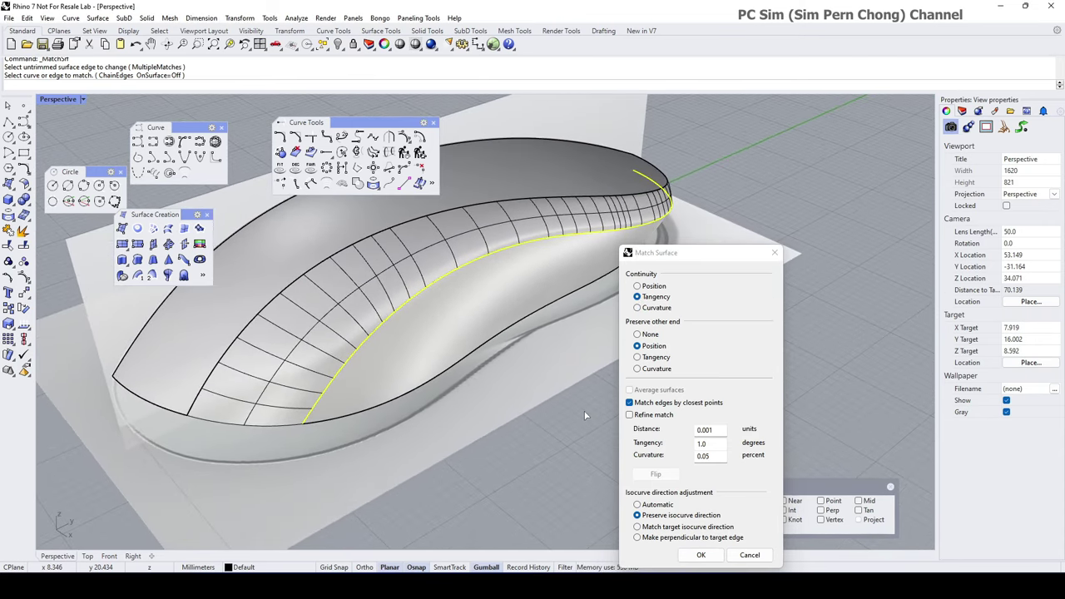
{"action": "left_click", "coordinate": [702, 554]}
- Inspect the matched surfaces together with an environment map
{"action": "right_click_drag", "start_coordinate": [582, 466], "coordinate": [420, 394]}
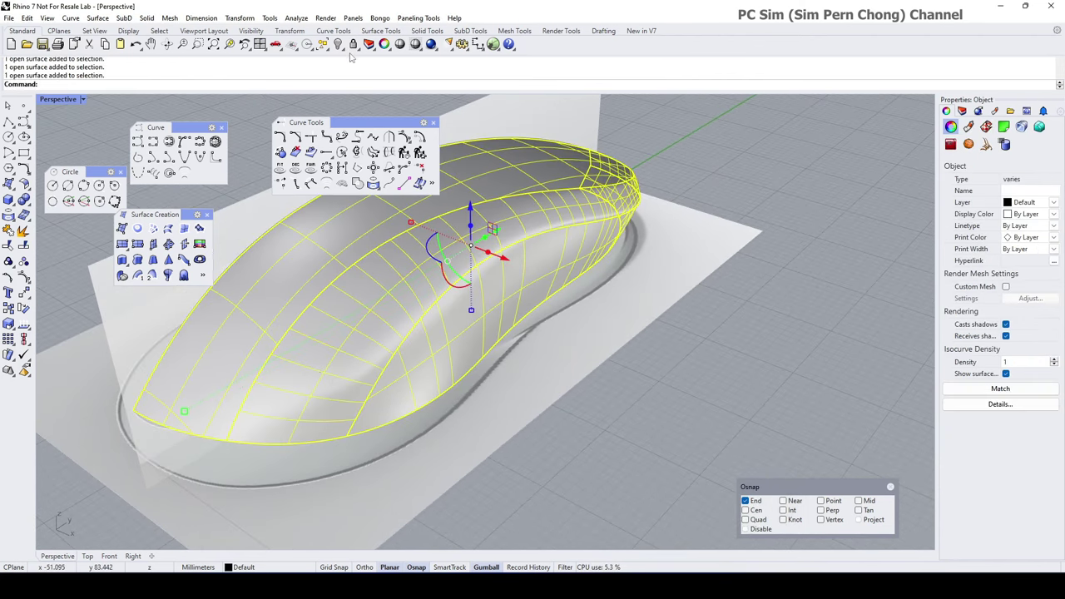
{"action": "left_click", "coordinate": [296, 18]}
{"action": "mouse_move", "coordinate": [333, 55]}
{"action": "mouse_move", "coordinate": [481, 379]}
{"action": "right_mouse_down"}
{"action": "mouse_move", "coordinate": [464, 373]}
{"action": "mouse_move", "coordinate": [599, 374]}
{"action": "right_mouse_up"}
{"action": "left_click", "coordinate": [213, 261]}
{"action": "right_click_drag", "start_coordinate": [436, 371], "coordinate": [408, 362]}
{"action": "scroll", "coordinate": [410, 372], "scroll_direction": "up", "scroll_amount": 2}
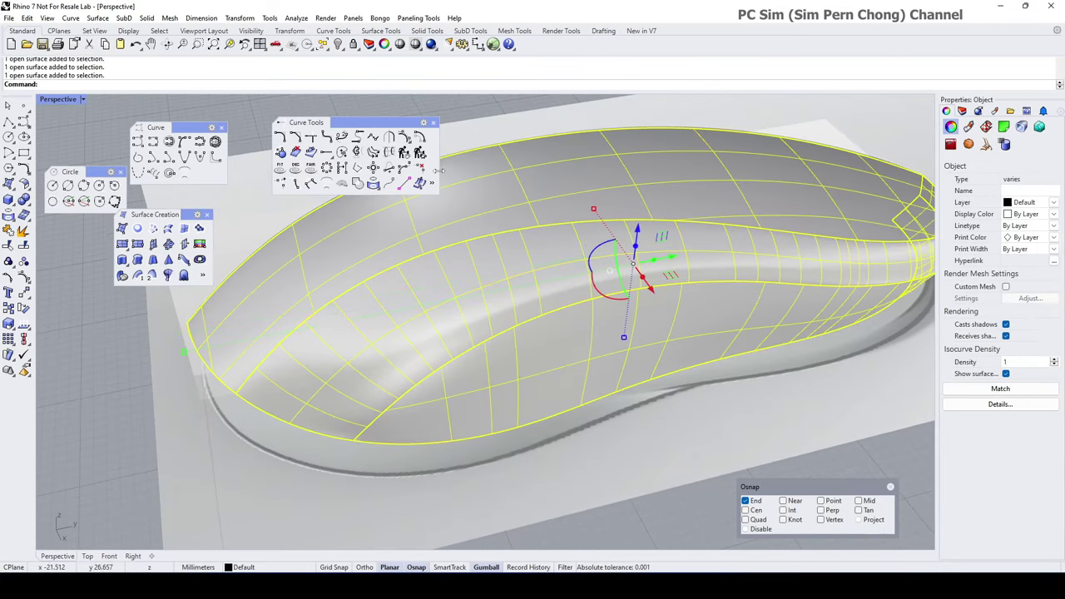
- Apply Zebra analysis to the body surfaces and examine the stripe flow at the wide end
{"action": "left_click", "coordinate": [297, 17]}
{"action": "mouse_move", "coordinate": [309, 52]}
{"action": "left_click", "coordinate": [416, 87]}
{"action": "right_click_drag", "start_coordinate": [440, 391], "coordinate": [470, 424]}
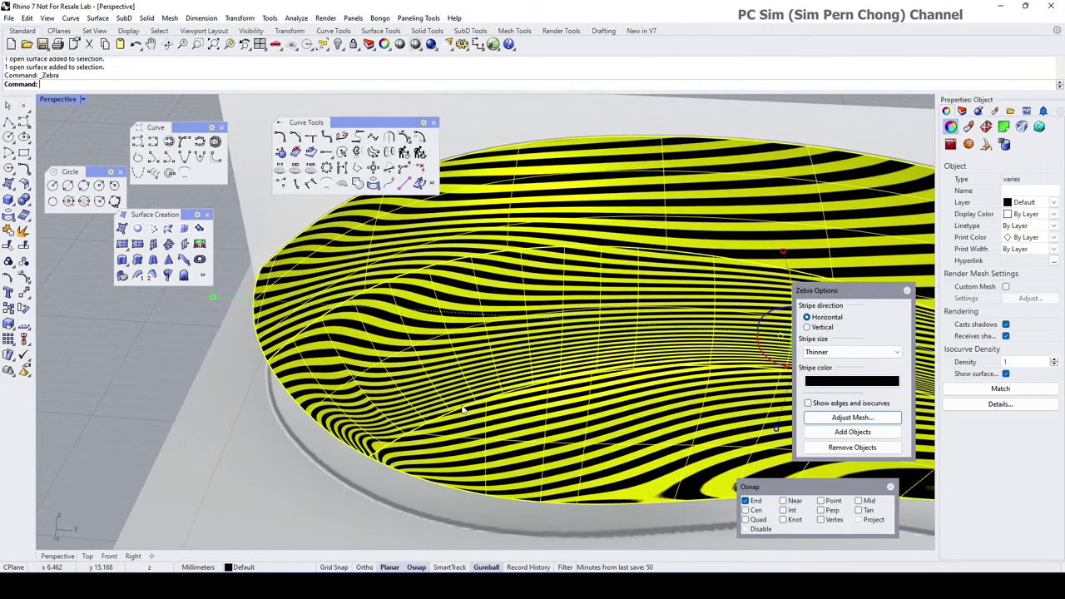
- Remove a knot line from the swept surface near its wide end and review the zebra stripes
{"action": "left_click", "coordinate": [54, 300]}
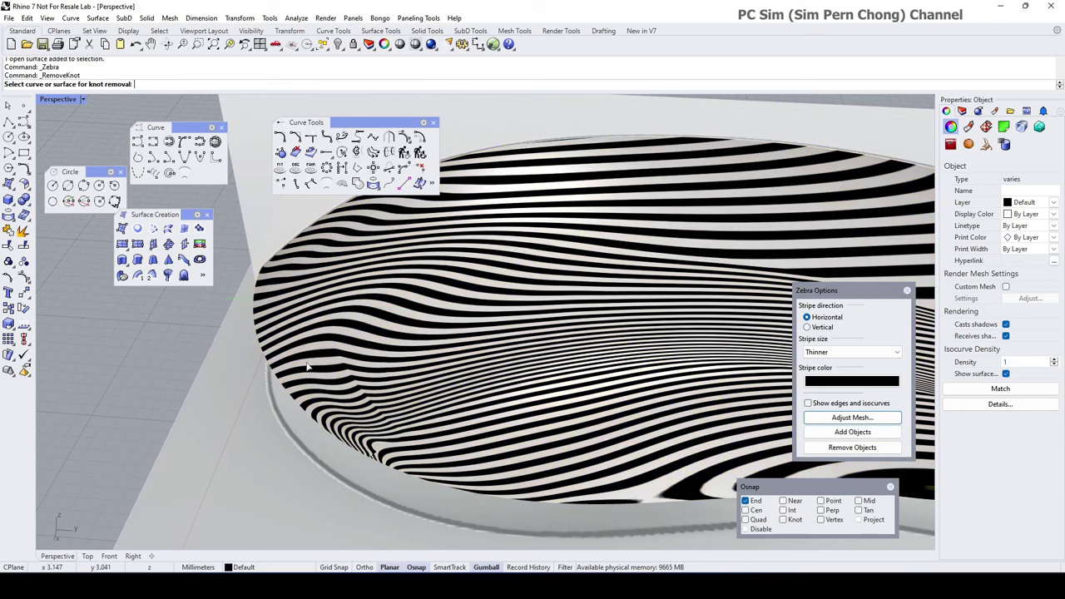
{"action": "left_click", "coordinate": [342, 379]}
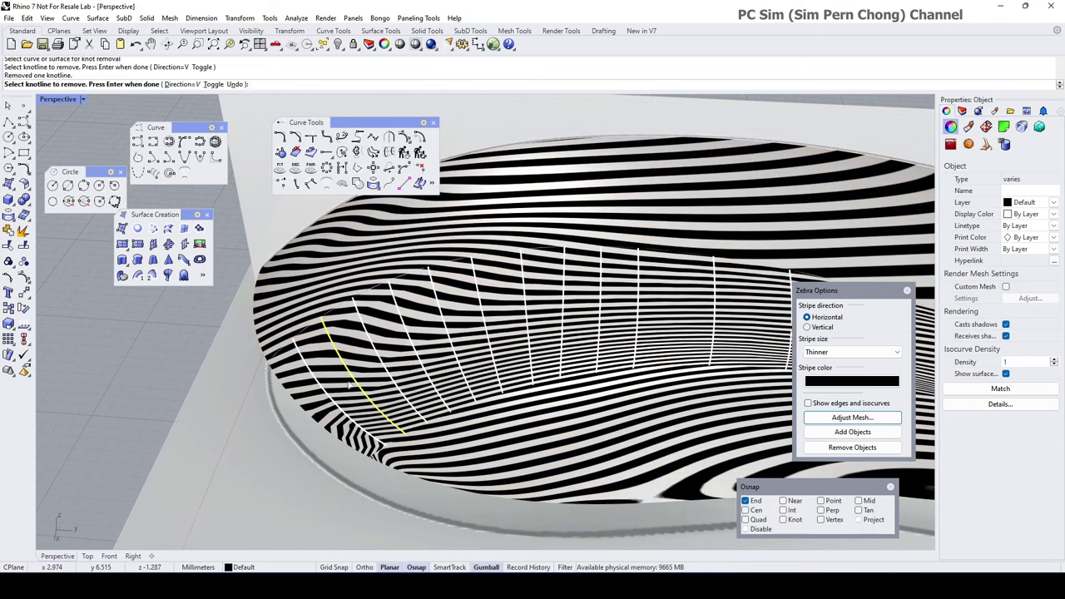
{"action": "key", "text": "Return"}
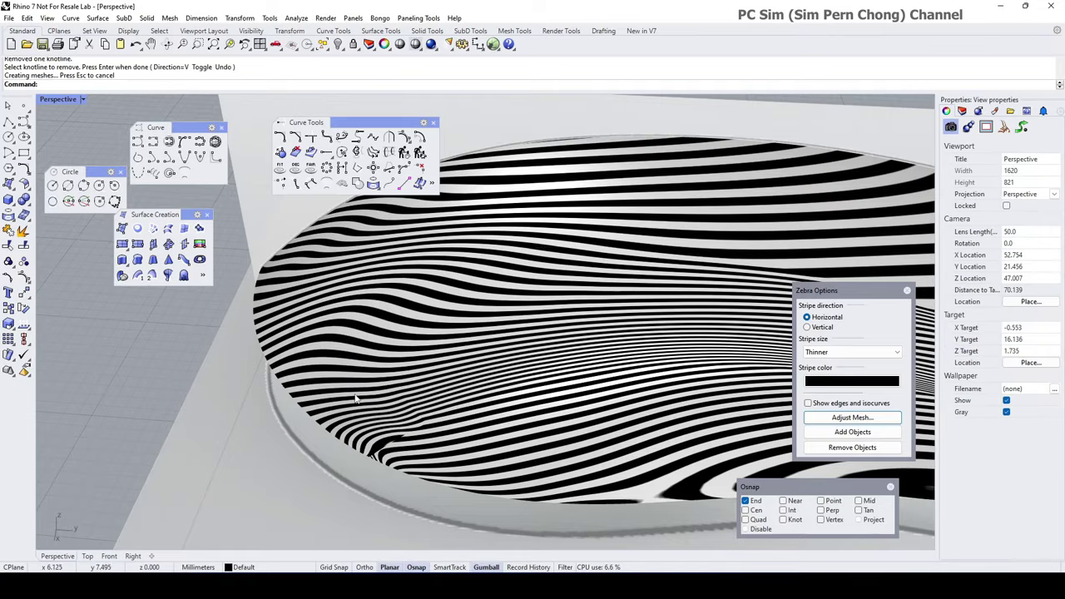
{"action": "right_click_drag", "start_coordinate": [372, 394], "coordinate": [407, 388]}
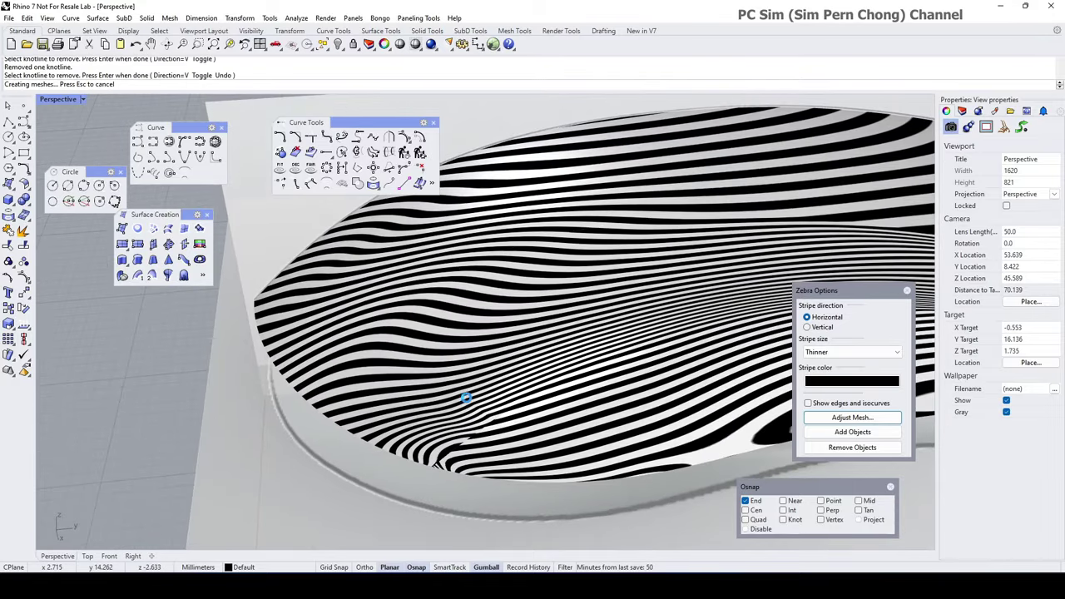
- Examine the zebra stripe flow at the wide end, close the Zebra analysis and inspect the shaded surfaces
{"action": "right_click_drag", "start_coordinate": [467, 407], "coordinate": [794, 455]}
{"action": "scroll", "coordinate": [463, 409], "scroll_direction": "down", "scroll_amount": 4}
{"action": "scroll", "coordinate": [525, 420], "scroll_direction": "up", "scroll_amount": 5}
{"action": "scroll", "coordinate": [494, 435], "scroll_direction": "down", "scroll_amount": 1}
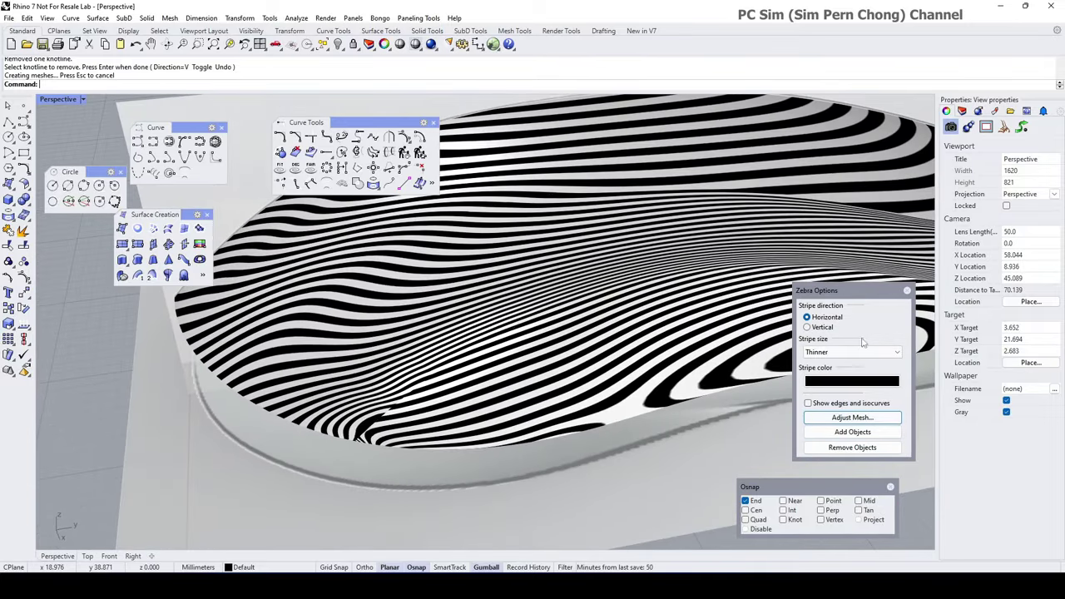
{"action": "left_click", "coordinate": [908, 291]}
{"action": "right_click_drag", "start_coordinate": [475, 425], "coordinate": [454, 344]}
{"action": "scroll", "coordinate": [516, 395], "scroll_direction": "down", "scroll_amount": 4}
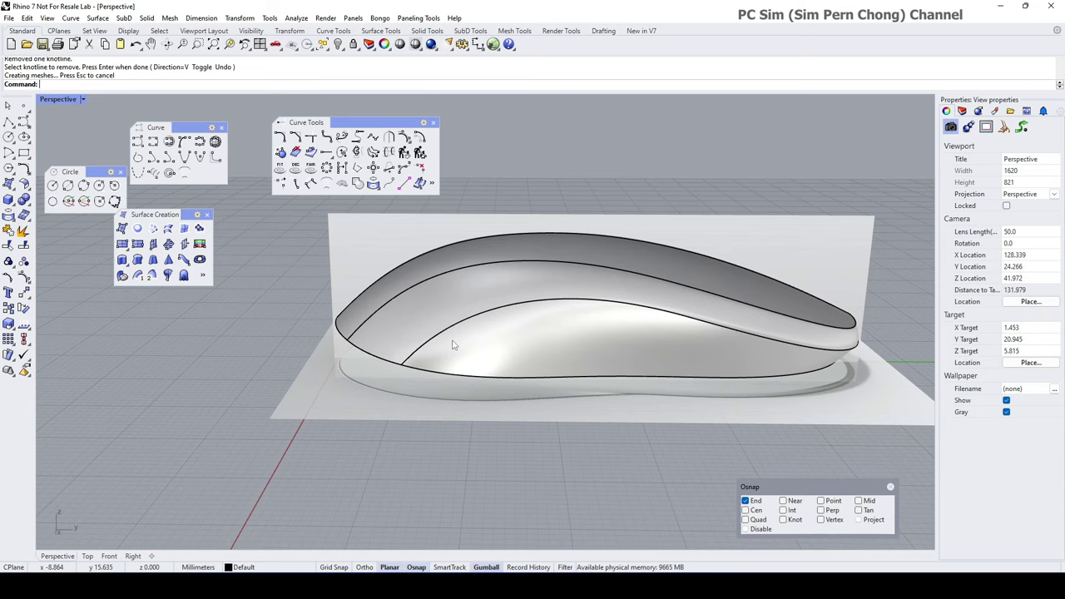
{"action": "mouse_move", "coordinate": [456, 366]}
{"action": "right_mouse_down"}
{"action": "mouse_move", "coordinate": [380, 330]}
{"action": "mouse_move", "coordinate": [473, 361]}
{"action": "right_mouse_up"}
{"action": "scroll", "coordinate": [380, 383], "scroll_direction": "up", "scroll_amount": 6}
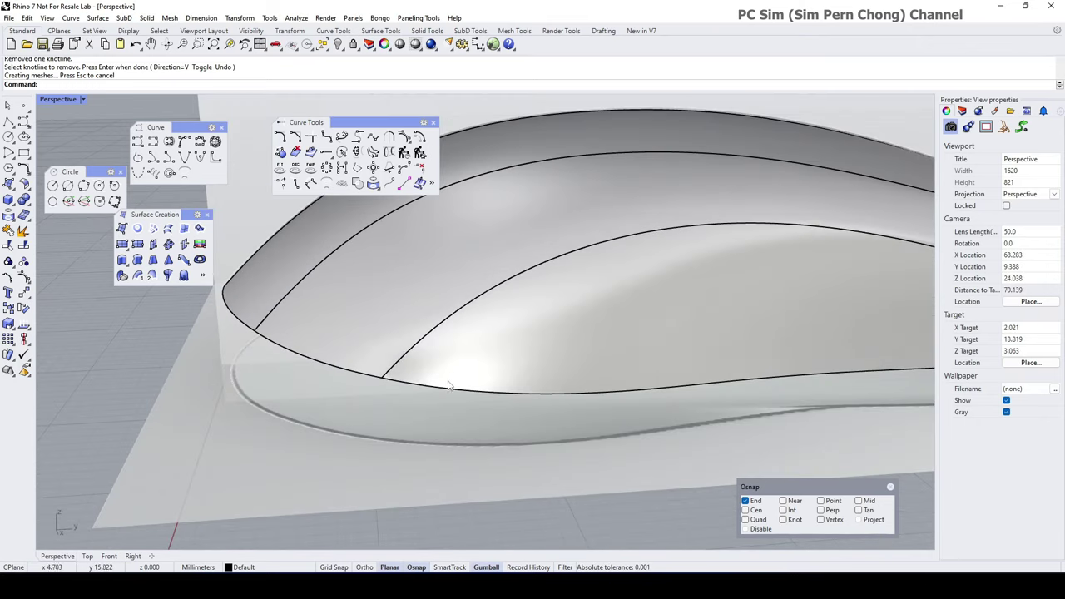
- Show the lower surface's control points and nudge the point nearest the wide-end corner slightly outward
{"action": "right_click_drag", "start_coordinate": [363, 431], "coordinate": [386, 374]}
{"action": "left_click", "coordinate": [386, 389]}
{"action": "left_click", "coordinate": [25, 280]}
{"action": "scroll", "coordinate": [359, 379], "scroll_direction": "up", "scroll_amount": 5}
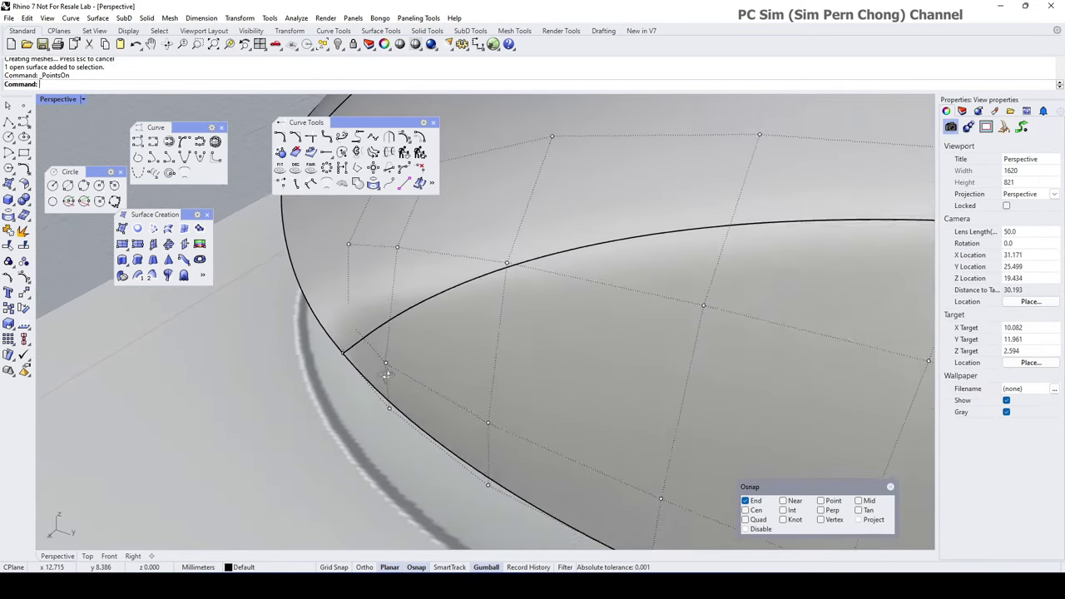
{"action": "left_click", "coordinate": [376, 351]}
{"action": "right_click_drag", "start_coordinate": [331, 343], "coordinate": [314, 363]}
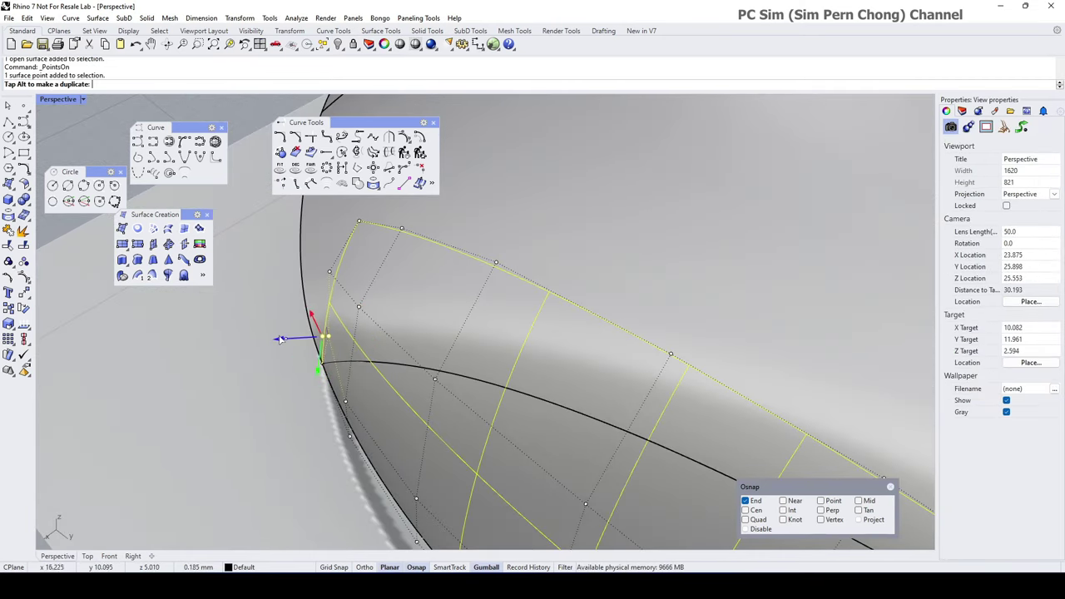
{"action": "left_click_drag", "start_coordinate": [277, 338], "coordinate": [273, 339]}
{"action": "mouse_move", "coordinate": [279, 334]}
{"action": "right_mouse_down"}
{"action": "mouse_move", "coordinate": [352, 283]}
{"action": "mouse_move", "coordinate": [277, 343]}
{"action": "right_mouse_up"}
{"action": "left_click_drag", "start_coordinate": [270, 324], "coordinate": [265, 325]}
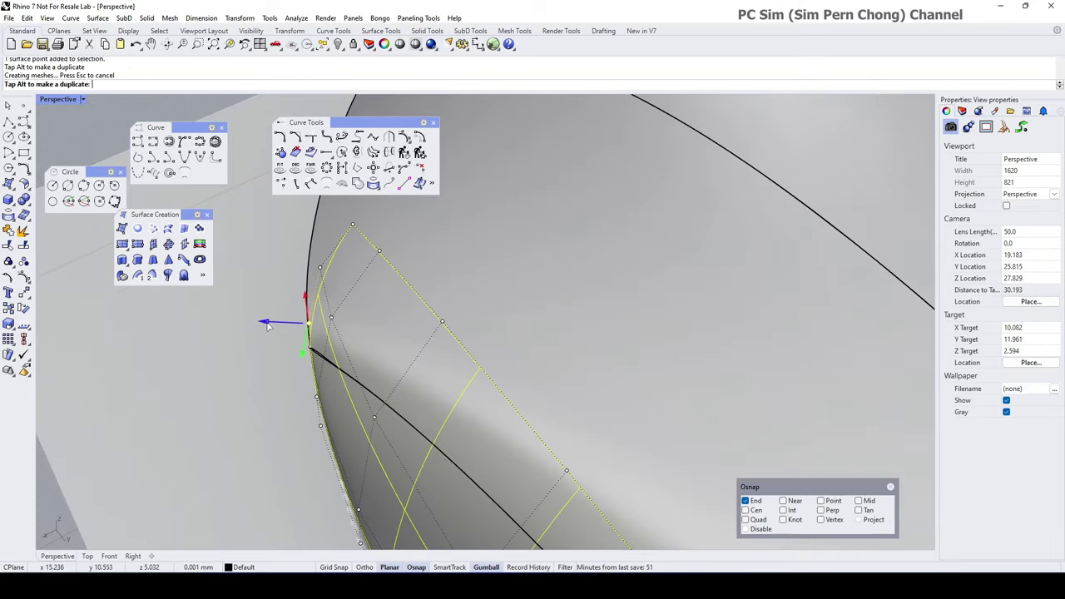
- Fine-tune the corner control point's outward position and hide the lower surface's control points
{"action": "scroll", "coordinate": [267, 327], "scroll_direction": "down", "scroll_amount": 2}
{"action": "right_click_drag", "start_coordinate": [268, 327], "coordinate": [308, 409]}
{"action": "scroll", "coordinate": [293, 304], "scroll_direction": "up", "scroll_amount": 6}
{"action": "left_click_drag", "start_coordinate": [272, 401], "coordinate": [272, 401]}
{"action": "right_click_drag", "start_coordinate": [273, 401], "coordinate": [638, 413]}
{"action": "scroll", "coordinate": [478, 408], "scroll_direction": "down", "scroll_amount": 3}
{"action": "right_click_drag", "start_coordinate": [630, 355], "coordinate": [657, 395]}
{"action": "key", "text": "Escape"}
- Apply Zebra analysis to the swept surface and the adjoining lower surface
{"action": "scroll", "coordinate": [475, 401], "scroll_direction": "down", "scroll_amount": 4}
{"action": "scroll", "coordinate": [456, 403], "scroll_direction": "up", "scroll_amount": 2}
{"action": "scroll", "coordinate": [549, 375], "scroll_direction": "up", "scroll_amount": 2}
{"action": "left_click", "coordinate": [541, 370]}
{"action": "left_click", "coordinate": [599, 370]}
{"action": "left_click", "coordinate": [699, 419]}
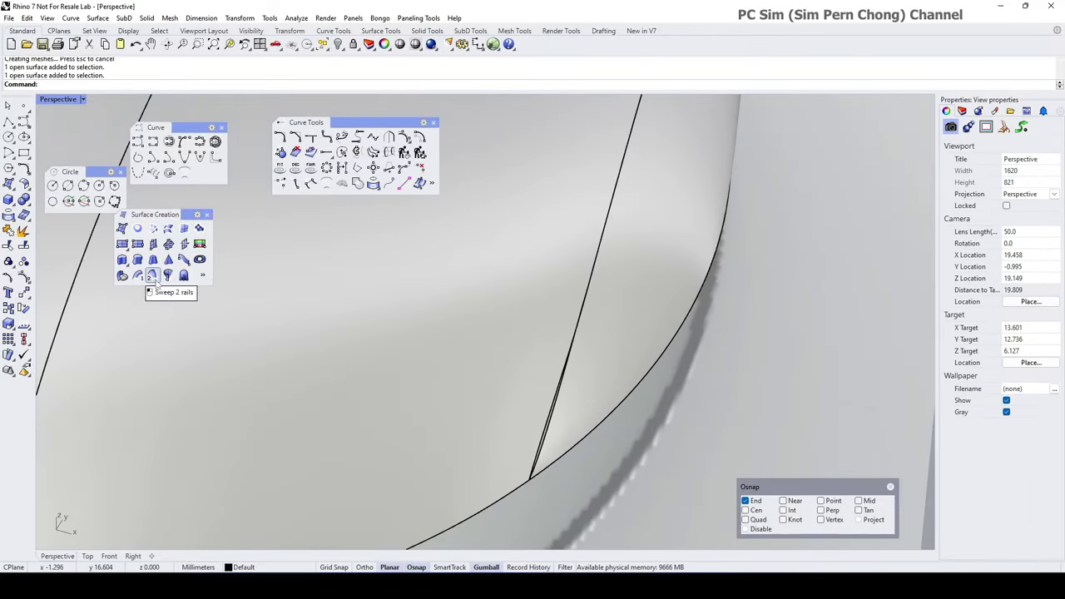
{"action": "left_click", "coordinate": [406, 91]}
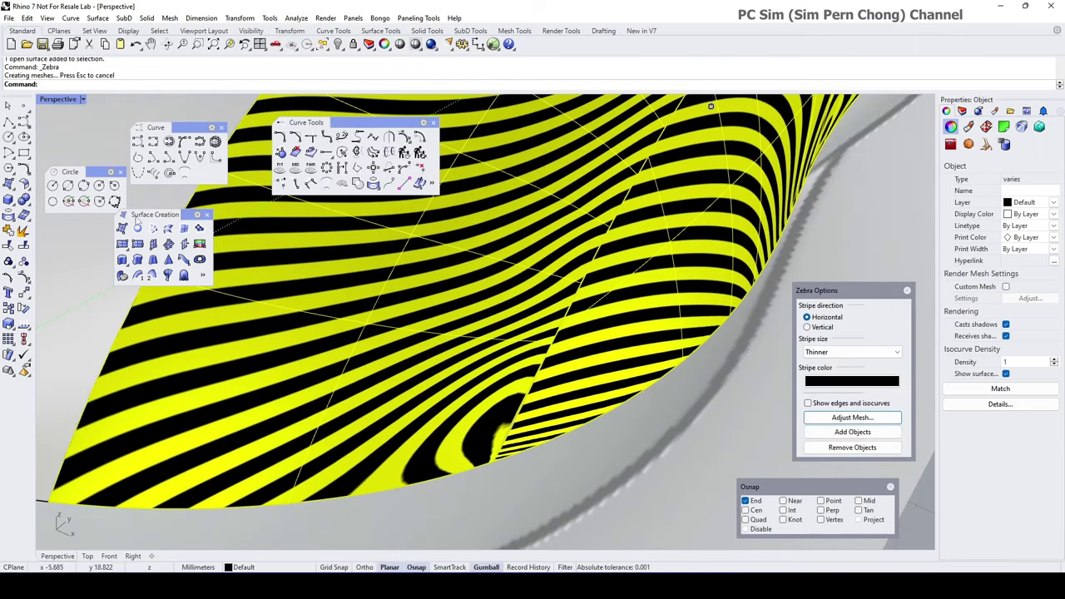
- Try to match the swept surface to the lower surface with Tangency, Position at the other end, closest points and Refine match
{"action": "left_click", "coordinate": [522, 405]}
{"action": "left_click", "coordinate": [511, 403]}
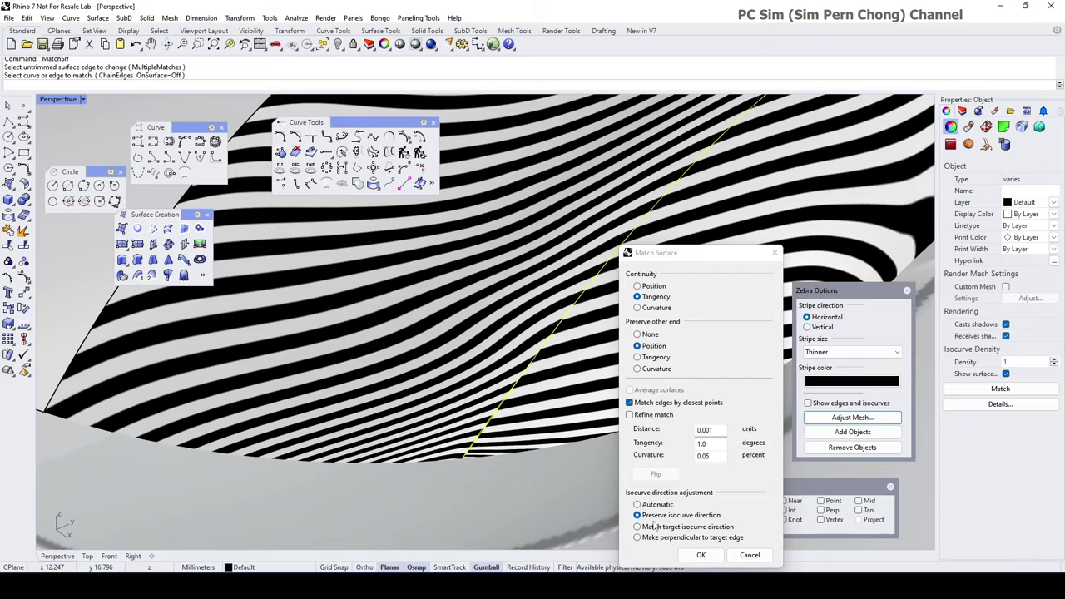
{"action": "right_click_drag", "start_coordinate": [526, 435], "coordinate": [383, 393]}
{"action": "left_click", "coordinate": [630, 414]}
{"action": "scroll", "coordinate": [374, 430], "scroll_direction": "up", "scroll_amount": 5}
{"action": "right_click_drag", "start_coordinate": [373, 430], "coordinate": [387, 423]}
{"action": "left_click", "coordinate": [702, 555]}
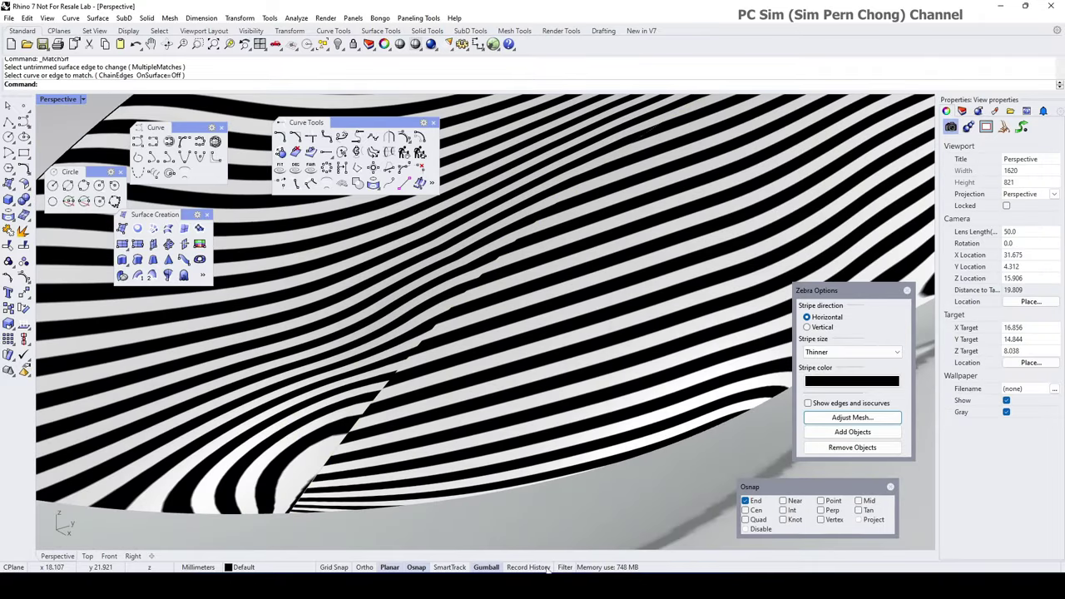
- Turn on history recording and clear the surface selection
{"action": "left_click", "coordinate": [325, 464]}
{"action": "left_click", "coordinate": [332, 475]}
{"action": "left_click", "coordinate": [322, 475]}
{"action": "left_click", "coordinate": [329, 486]}
{"action": "key", "text": "Escape"}
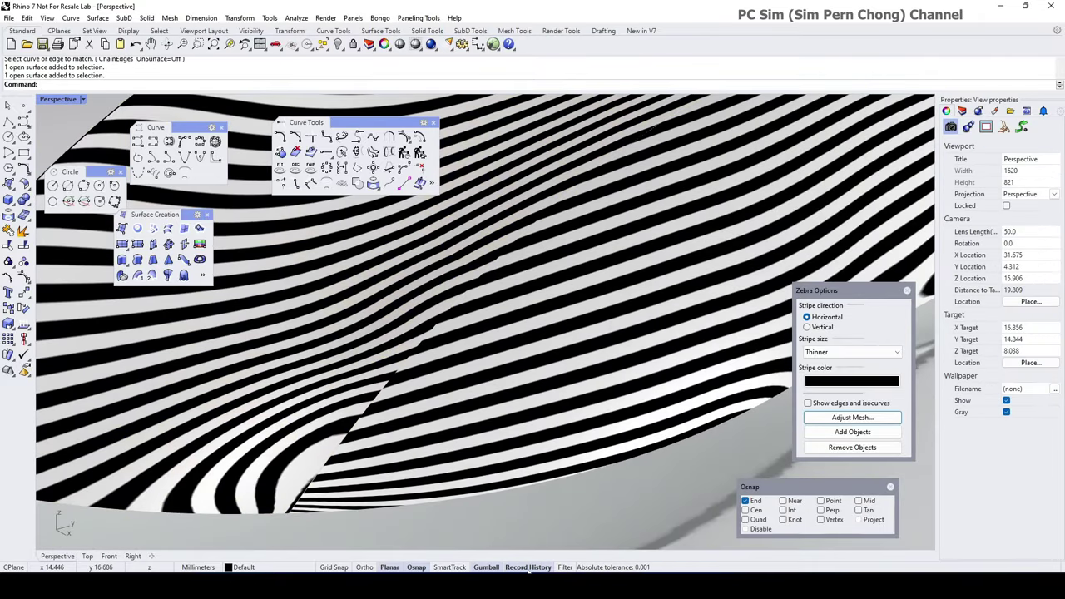
{"action": "left_click", "coordinate": [358, 504]}
{"action": "key", "text": "Escape"}
{"action": "scroll", "coordinate": [364, 472], "scroll_direction": "down", "scroll_amount": 6}
{"action": "right_click_drag", "start_coordinate": [203, 380], "coordinate": [218, 376]}
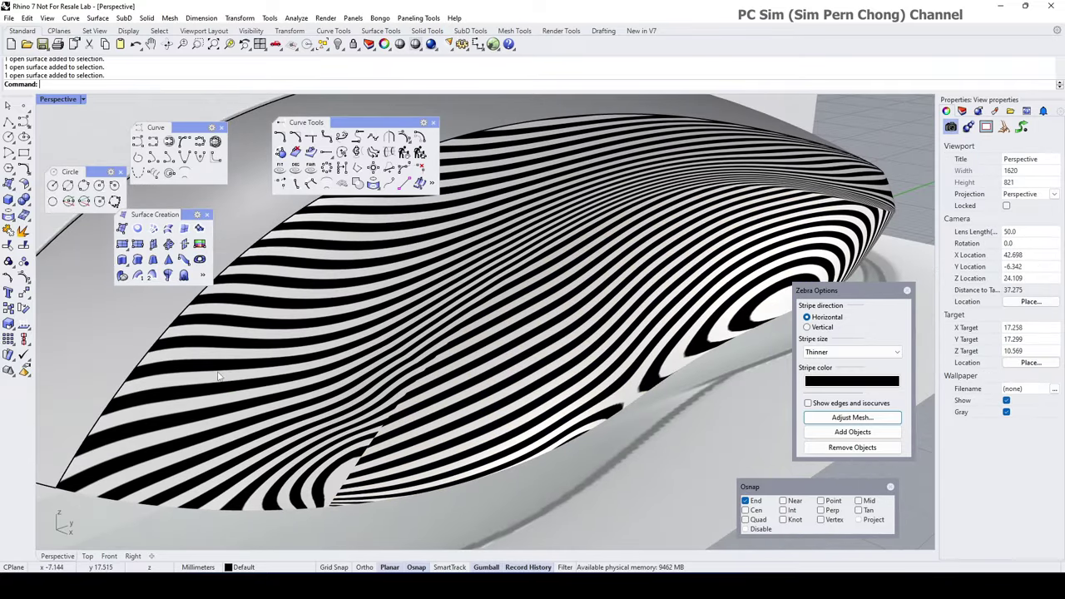
- Match the swept surface's lower edge to the lower surface with Tangency, preserved isocurve direction, closest points and Refine match
{"action": "left_click", "coordinate": [361, 461]}
{"action": "scroll", "coordinate": [571, 416], "scroll_direction": "up", "scroll_amount": 3}
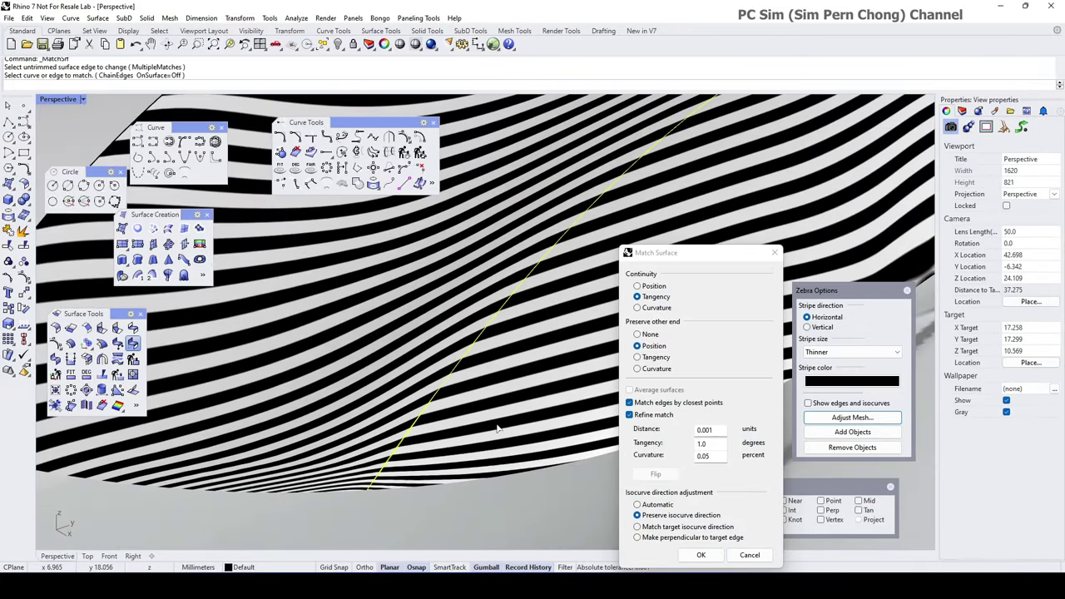
{"action": "left_click", "coordinate": [701, 555]}
- Show the lower surface's control points and shift the point near the wide-end corner
{"action": "left_click", "coordinate": [381, 458]}
{"action": "key", "text": "F10"}
{"action": "right_click_drag", "start_coordinate": [381, 459], "coordinate": [439, 443]}
{"action": "left_click", "coordinate": [437, 301]}
{"action": "mouse_move", "coordinate": [436, 354]}
{"action": "right_mouse_down"}
{"action": "mouse_move", "coordinate": [411, 341]}
{"action": "mouse_move", "coordinate": [276, 339]}
{"action": "mouse_move", "coordinate": [448, 286]}
{"action": "mouse_move", "coordinate": [453, 359]}
{"action": "right_mouse_up"}
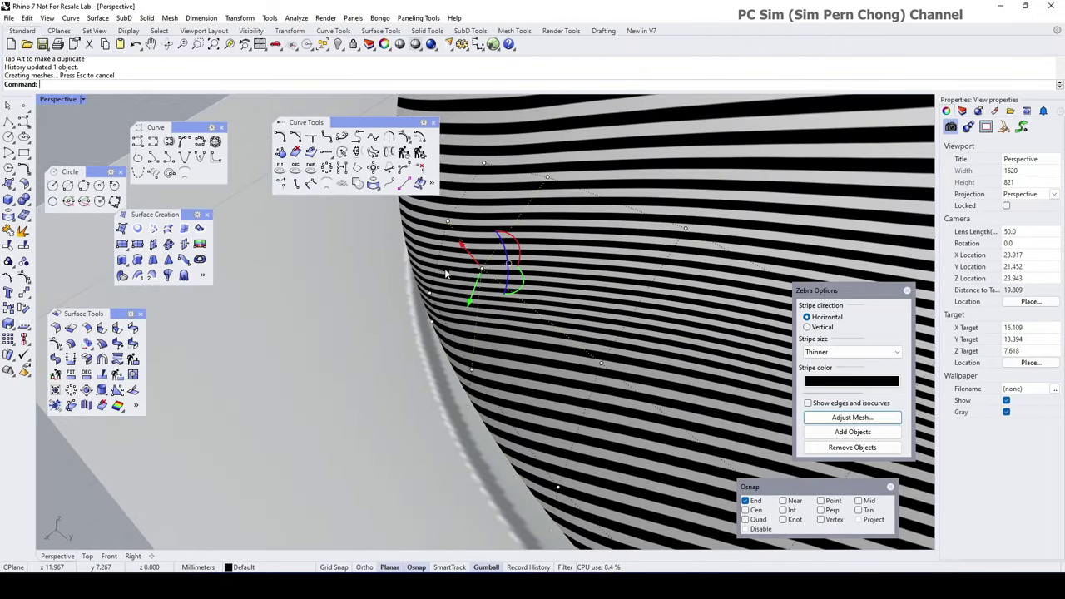
- Fine-tune the corner control point along its gumball axis to even out the zebra stripes across the seam
{"action": "right_click_drag", "start_coordinate": [442, 272], "coordinate": [434, 364]}
{"action": "scroll", "coordinate": [432, 340], "scroll_direction": "up", "scroll_amount": 4}
{"action": "scroll", "coordinate": [425, 300], "scroll_direction": "down", "scroll_amount": 10}
{"action": "scroll", "coordinate": [553, 354], "scroll_direction": "up", "scroll_amount": 4}
{"action": "scroll", "coordinate": [475, 346], "scroll_direction": "up", "scroll_amount": 8}
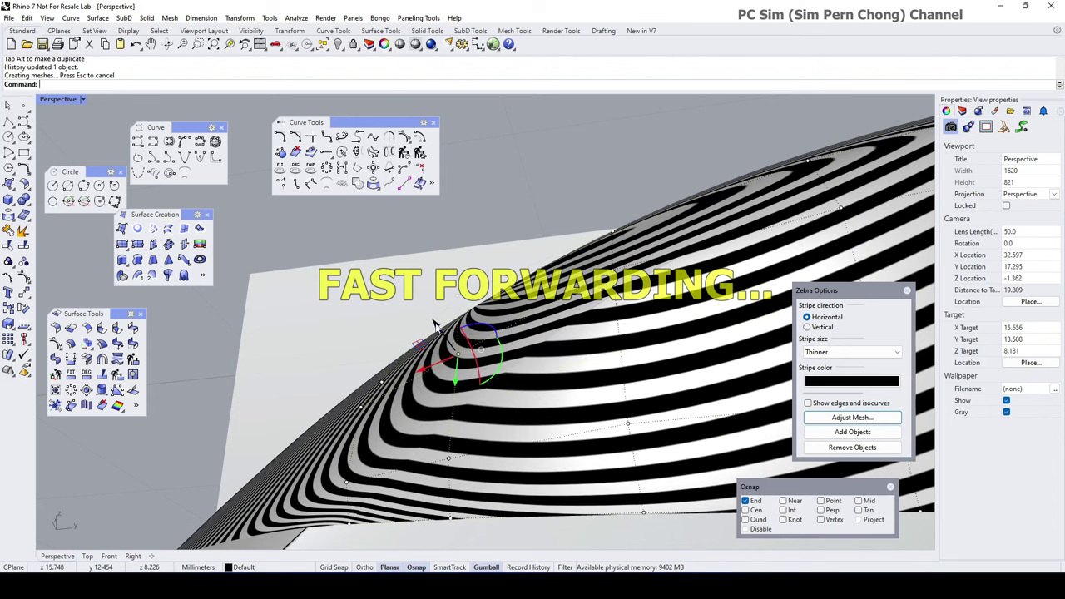
{"action": "right_click_drag", "start_coordinate": [436, 328], "coordinate": [416, 358]}
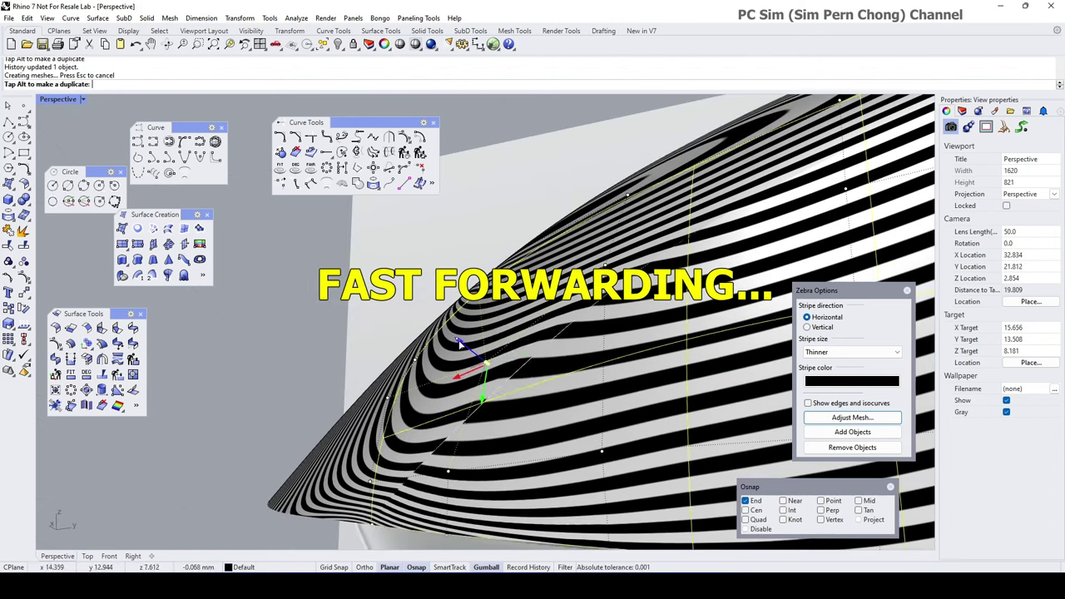
{"action": "right_click_drag", "start_coordinate": [465, 349], "coordinate": [426, 286]}
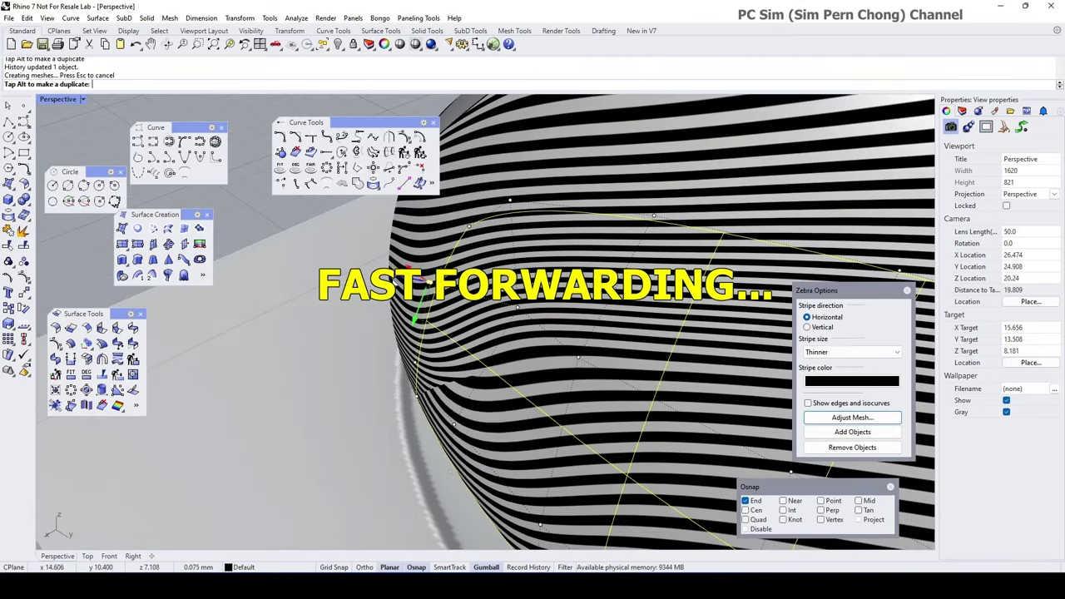
- Nudge a neighbouring inner control point of the lower surface to smooth the stripes at the wide end
{"action": "key", "text": "Right"}
{"action": "left_click", "coordinate": [518, 308]}
{"action": "key", "text": "Right"}
{"action": "left_click_drag", "start_coordinate": [485, 305], "coordinate": [425, 292]}
{"action": "scroll", "coordinate": [499, 333], "scroll_direction": "down", "scroll_amount": 8}
{"action": "right_click_drag", "start_coordinate": [499, 374], "coordinate": [530, 423]}
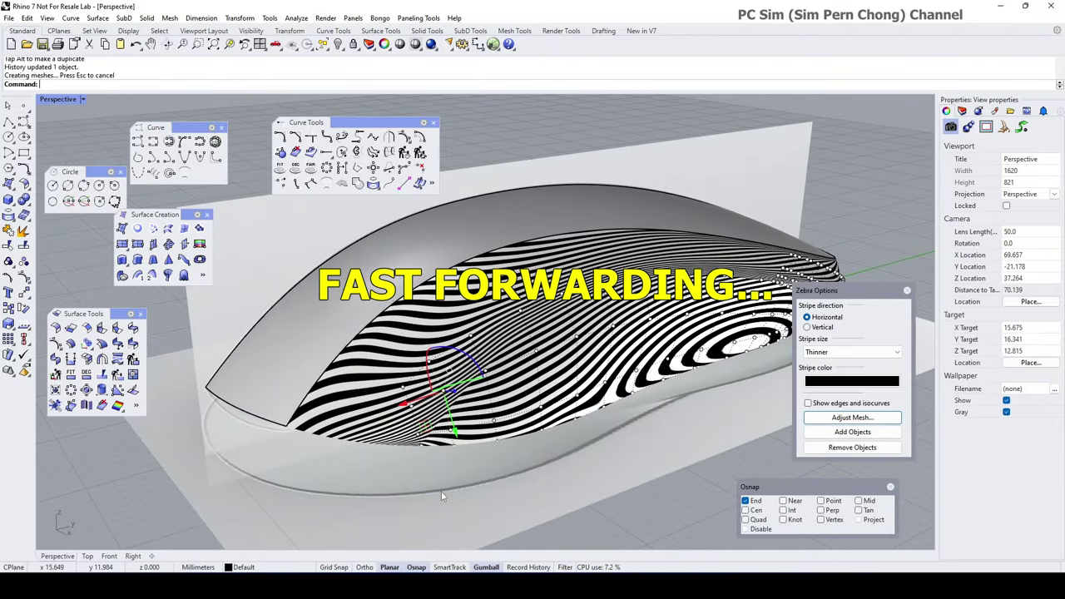
- Examine the zebra stripes and control points around the wide-end corner from several angles
{"action": "scroll", "coordinate": [442, 496], "scroll_direction": "up", "scroll_amount": 5}
{"action": "right_click_drag", "start_coordinate": [442, 496], "coordinate": [291, 391]}
{"action": "scroll", "coordinate": [491, 333], "scroll_direction": "up", "scroll_amount": 5}
{"action": "right_click_drag", "start_coordinate": [516, 375], "coordinate": [532, 316]}
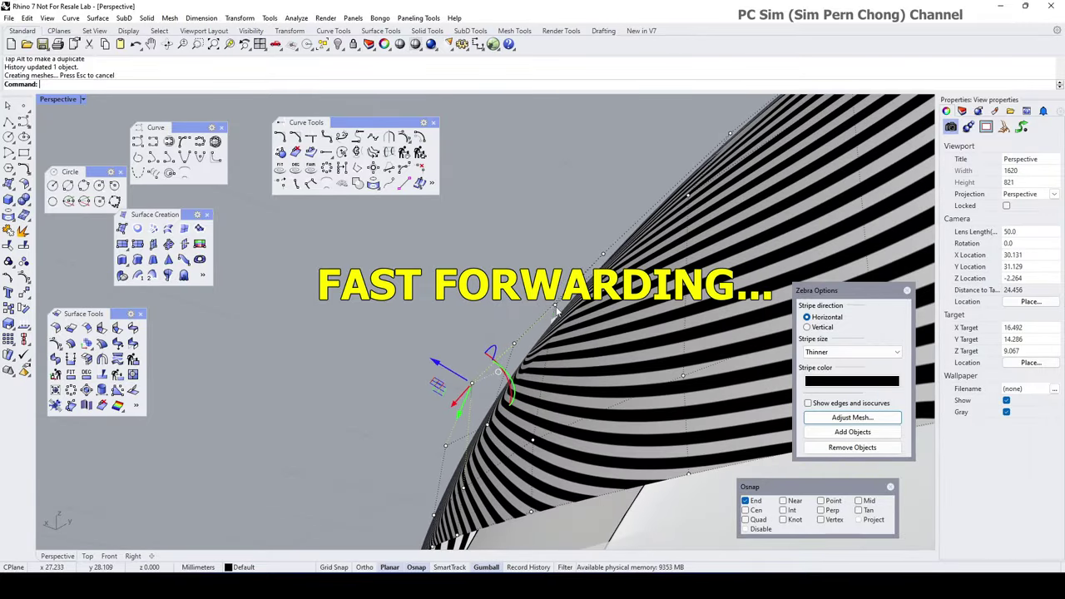
{"action": "right_click_drag", "start_coordinate": [517, 281], "coordinate": [623, 407]}
{"action": "scroll", "coordinate": [657, 401], "scroll_direction": "down", "scroll_amount": 7}
{"action": "scroll", "coordinate": [517, 387], "scroll_direction": "up", "scroll_amount": 13}
{"action": "right_click_drag", "start_coordinate": [518, 389], "coordinate": [732, 408]}
- Move successive control points near the lower surface's wide-end edge slightly outward
{"action": "left_click", "coordinate": [376, 281]}
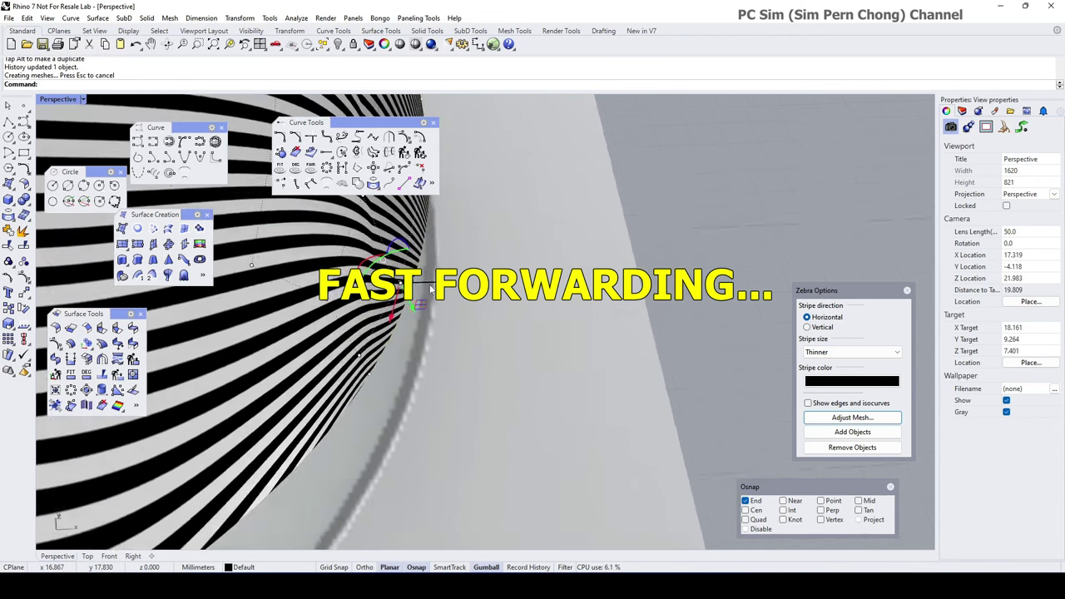
{"action": "scroll", "coordinate": [385, 338], "scroll_direction": "down", "scroll_amount": 4}
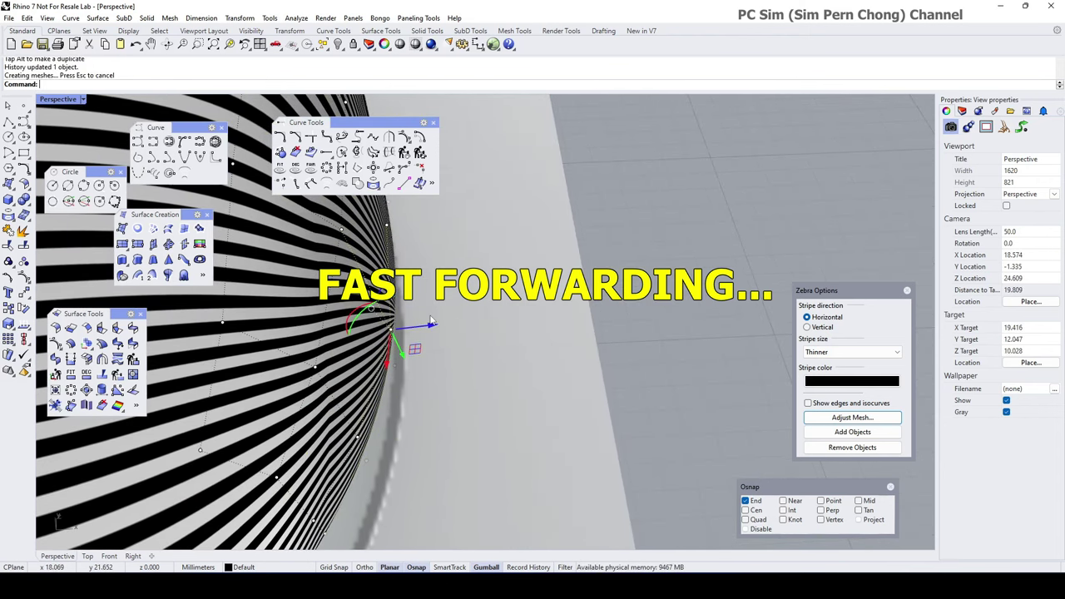
{"action": "left_click", "coordinate": [357, 435]}
{"action": "left_click_drag", "start_coordinate": [400, 432], "coordinate": [406, 432]}
{"action": "left_click", "coordinate": [352, 409]}
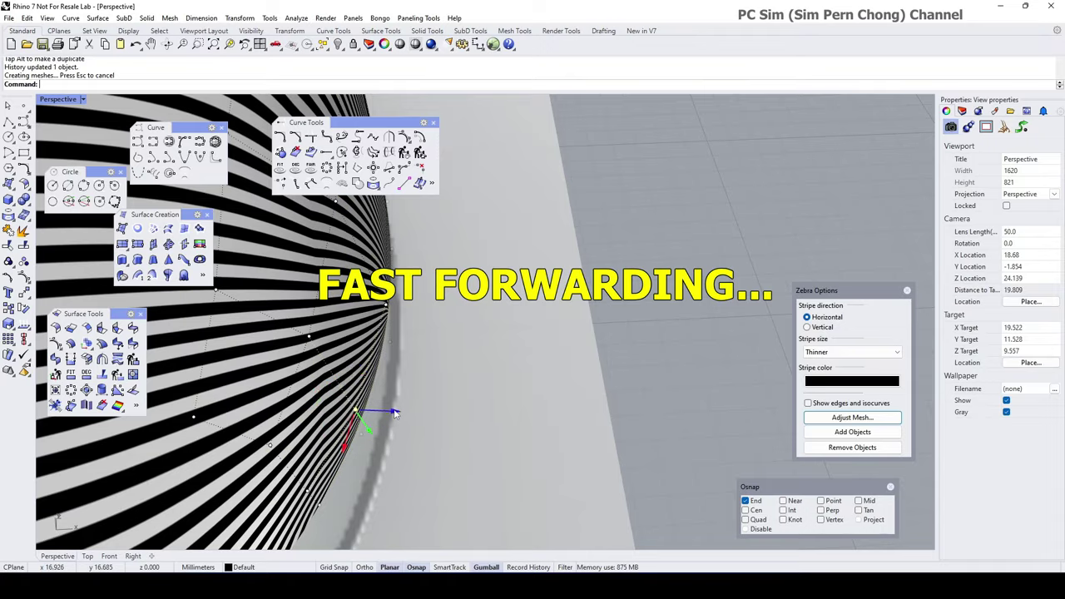
{"action": "left_click_drag", "start_coordinate": [407, 414], "coordinate": [413, 414]}
{"action": "left_click", "coordinate": [386, 363]}
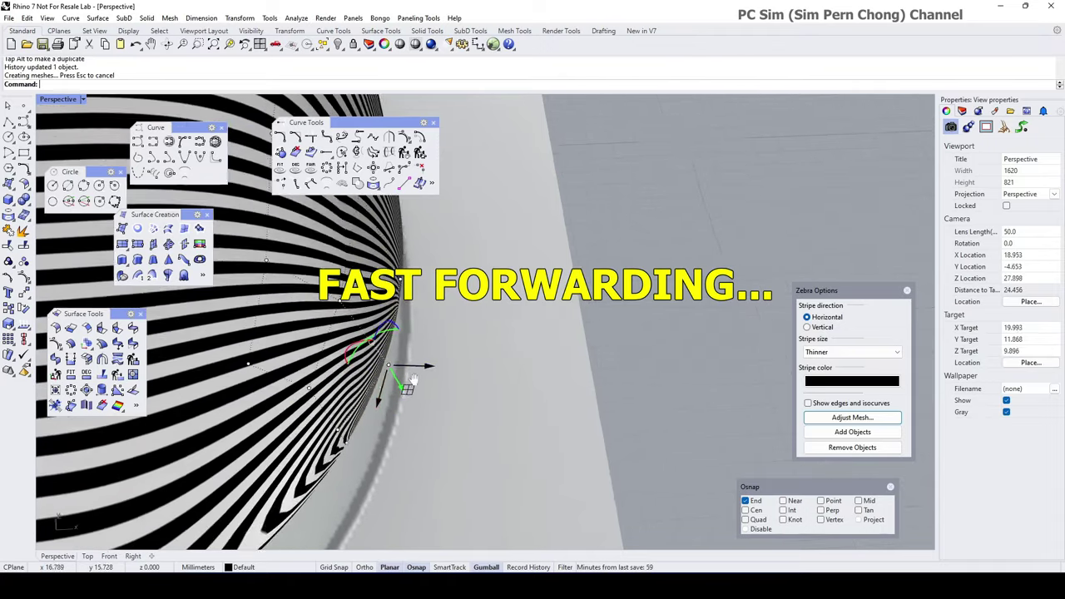
- Push another control point outward in two small moves near the lower surface's bottom edge
{"action": "scroll", "coordinate": [416, 391], "scroll_direction": "down", "scroll_amount": 5}
{"action": "right_click_drag", "start_coordinate": [416, 391], "coordinate": [399, 416]}
{"action": "scroll", "coordinate": [432, 399], "scroll_direction": "up", "scroll_amount": 5}
{"action": "left_click", "coordinate": [309, 408]}
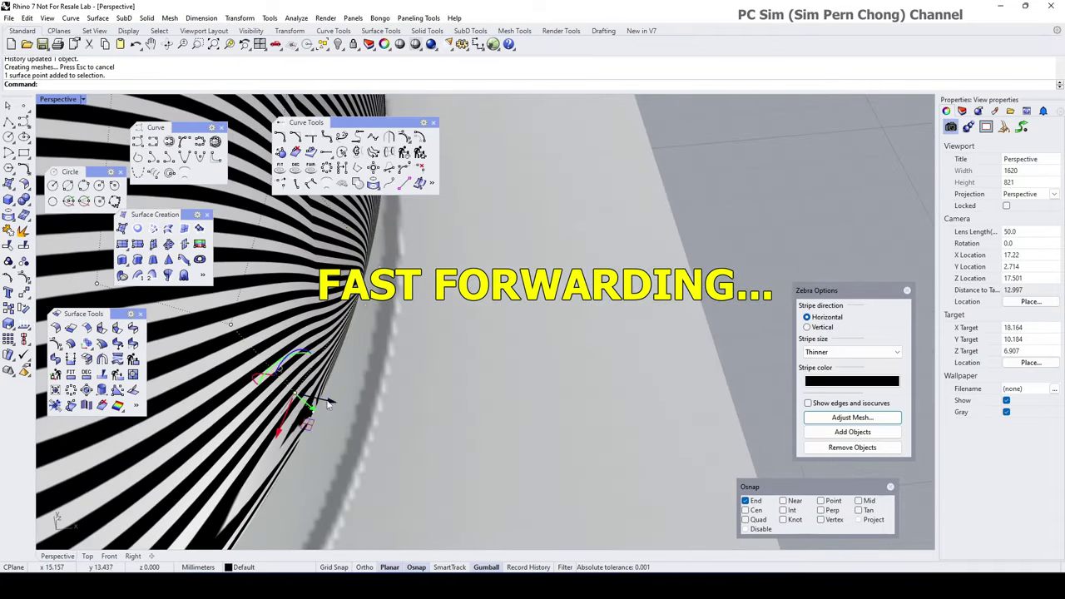
{"action": "left_click_drag", "start_coordinate": [328, 404], "coordinate": [333, 403]}
{"action": "right_click_drag", "start_coordinate": [357, 399], "coordinate": [316, 416]}
{"action": "left_click_drag", "start_coordinate": [372, 404], "coordinate": [378, 404]}
{"action": "right_click_drag", "start_coordinate": [383, 412], "coordinate": [466, 383]}
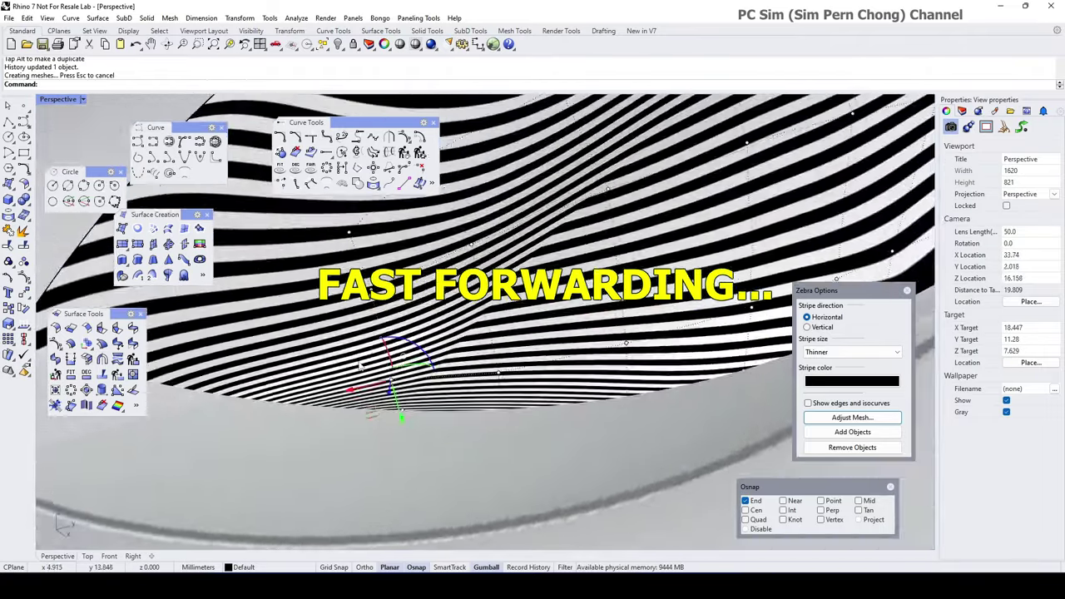
- Hide the control points, check the surfaces with vertical zebra stripes and close the Zebra analysis
{"action": "scroll", "coordinate": [466, 383], "scroll_direction": "down", "scroll_amount": 10}
{"action": "key", "text": "Escape"}
{"action": "key", "text": "Escape"}
{"action": "left_click", "coordinate": [807, 327]}
{"action": "right_click_drag", "start_coordinate": [574, 366], "coordinate": [657, 404]}
{"action": "left_click", "coordinate": [907, 290]}
- Apply the brushed gold environment map to the three body surfaces and inspect their reflections
{"action": "left_click", "coordinate": [533, 254]}
{"action": "left_click", "coordinate": [500, 307], "text": "shift"}
{"action": "left_click", "coordinate": [533, 345], "text": "shift"}
{"action": "mouse_move", "coordinate": [687, 352]}
{"action": "right_mouse_down"}
{"action": "mouse_move", "coordinate": [582, 337]}
{"action": "mouse_move", "coordinate": [623, 335]}
{"action": "mouse_move", "coordinate": [620, 291]}
{"action": "mouse_move", "coordinate": [661, 319]}
{"action": "mouse_move", "coordinate": [599, 283]}
{"action": "right_mouse_up"}
{"action": "left_click", "coordinate": [426, 80]}
{"action": "key", "text": "Escape"}
{"action": "scroll", "coordinate": [599, 283], "scroll_direction": "up", "scroll_amount": 8}
{"action": "mouse_move", "coordinate": [632, 308]}
{"action": "right_mouse_down", "text": "shift"}
{"action": "mouse_move", "coordinate": [586, 318]}
{"action": "mouse_move", "coordinate": [473, 401]}
{"action": "mouse_move", "coordinate": [535, 377]}
{"action": "mouse_move", "coordinate": [635, 383]}
{"action": "mouse_move", "coordinate": [616, 375]}
{"action": "mouse_move", "coordinate": [623, 394]}
{"action": "right_mouse_up", "text": "shift"}
{"action": "scroll", "coordinate": [587, 318], "scroll_direction": "down", "scroll_amount": 13}
{"action": "scroll", "coordinate": [473, 401], "scroll_direction": "up", "scroll_amount": 3}
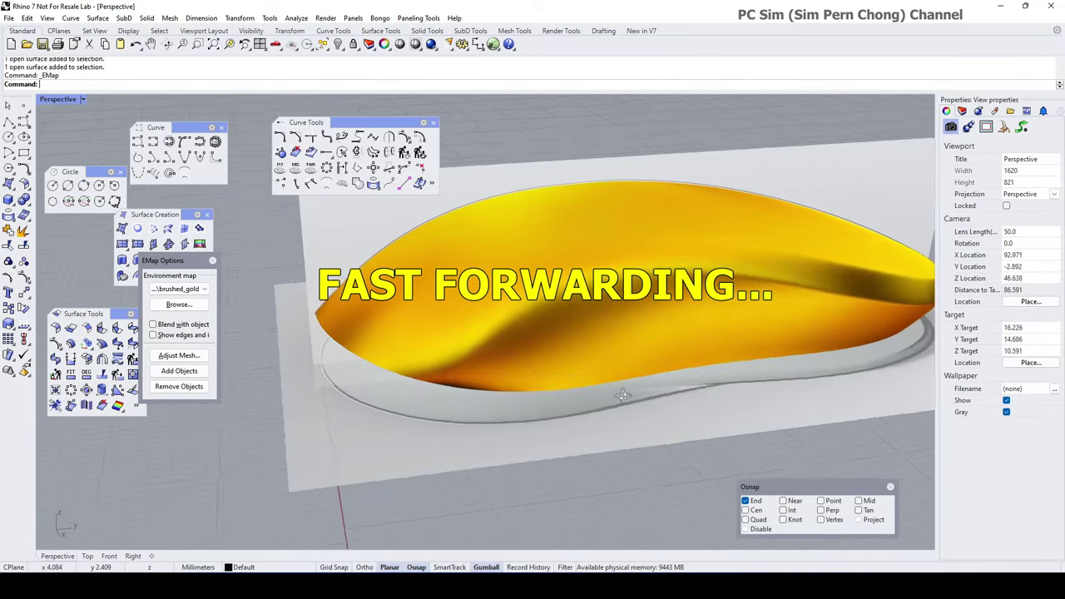
- Show the lower surface's control points and shift two neighbouring points near the wide end slightly outward
{"action": "left_click", "coordinate": [507, 345]}
{"action": "right_click_drag", "start_coordinate": [508, 345], "coordinate": [594, 421]}
{"action": "scroll", "coordinate": [547, 338], "scroll_direction": "up", "scroll_amount": 7}
{"action": "right_click_drag", "start_coordinate": [546, 338], "coordinate": [537, 368]}
{"action": "key", "text": "F10"}
{"action": "left_click", "coordinate": [500, 358]}
{"action": "left_click", "coordinate": [519, 357], "text": "shift"}
{"action": "left_click_drag", "start_coordinate": [458, 347], "coordinate": [454, 347]}
{"action": "right_click_drag", "start_coordinate": [399, 366], "coordinate": [560, 447]}
{"action": "scroll", "coordinate": [530, 471], "scroll_direction": "down", "scroll_amount": 5}
- Hide the horizontal reference picture beneath the body and move a lower-surface control point outward
{"action": "left_click", "coordinate": [395, 454]}
{"action": "left_click", "coordinate": [338, 44]}
{"action": "right_click_drag", "start_coordinate": [499, 374], "coordinate": [607, 325]}
{"action": "scroll", "coordinate": [582, 327], "scroll_direction": "up", "scroll_amount": 10}
{"action": "scroll", "coordinate": [613, 346], "scroll_direction": "up", "scroll_amount": 5}
{"action": "left_click", "coordinate": [585, 368]}
{"action": "left_click_drag", "start_coordinate": [594, 303], "coordinate": [602, 304]}
- Nudge a control point near the wide-end corner slightly along its downward gumball axis and review the gold reflection
{"action": "right_click_drag", "start_coordinate": [602, 303], "coordinate": [690, 267]}
{"action": "scroll", "coordinate": [710, 337], "scroll_direction": "down", "scroll_amount": 10}
{"action": "scroll", "coordinate": [688, 374], "scroll_direction": "up", "scroll_amount": 6}
{"action": "left_click", "coordinate": [732, 315]}
{"action": "left_click", "coordinate": [757, 330]}
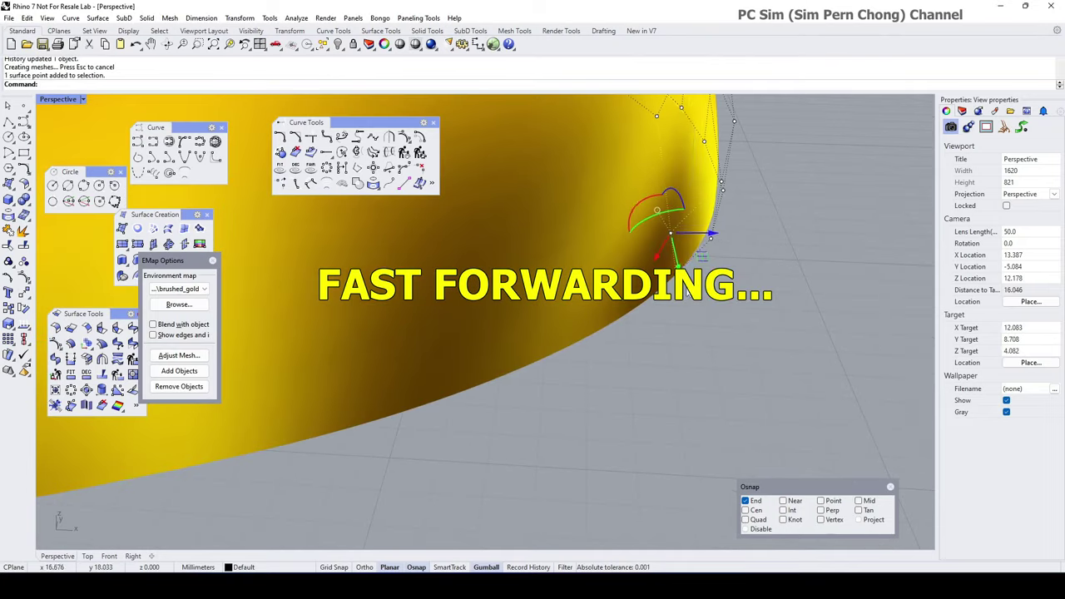
{"action": "left_click_drag", "start_coordinate": [677, 260], "coordinate": [679, 268]}
{"action": "right_click_drag", "start_coordinate": [679, 268], "coordinate": [661, 252]}
{"action": "scroll", "coordinate": [703, 250], "scroll_direction": "down", "scroll_amount": 8}
{"action": "right_click_drag", "start_coordinate": [610, 325], "coordinate": [532, 394]}
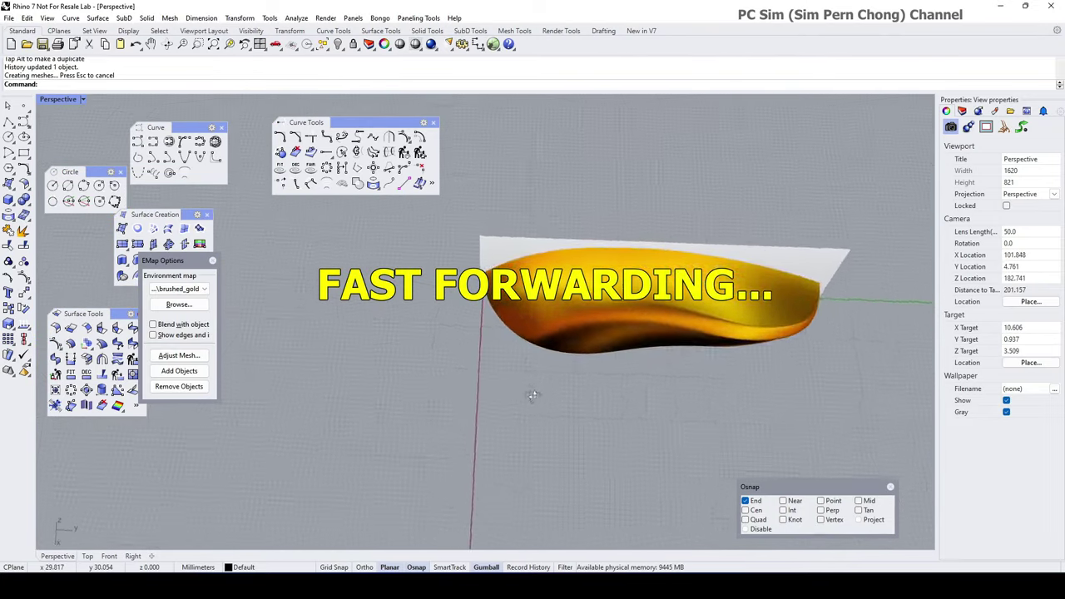
- Display the lower surface's control points again and reposition one near the bottom edge at the wide end
{"action": "scroll", "coordinate": [532, 366], "scroll_direction": "up", "scroll_amount": 8}
{"action": "left_click", "coordinate": [528, 342]}
{"action": "mouse_move", "coordinate": [527, 341]}
{"action": "right_mouse_down"}
{"action": "mouse_move", "coordinate": [624, 347]}
{"action": "mouse_move", "coordinate": [357, 375]}
{"action": "mouse_move", "coordinate": [611, 319]}
{"action": "mouse_move", "coordinate": [516, 332]}
{"action": "right_mouse_up"}
{"action": "key", "text": "F10"}
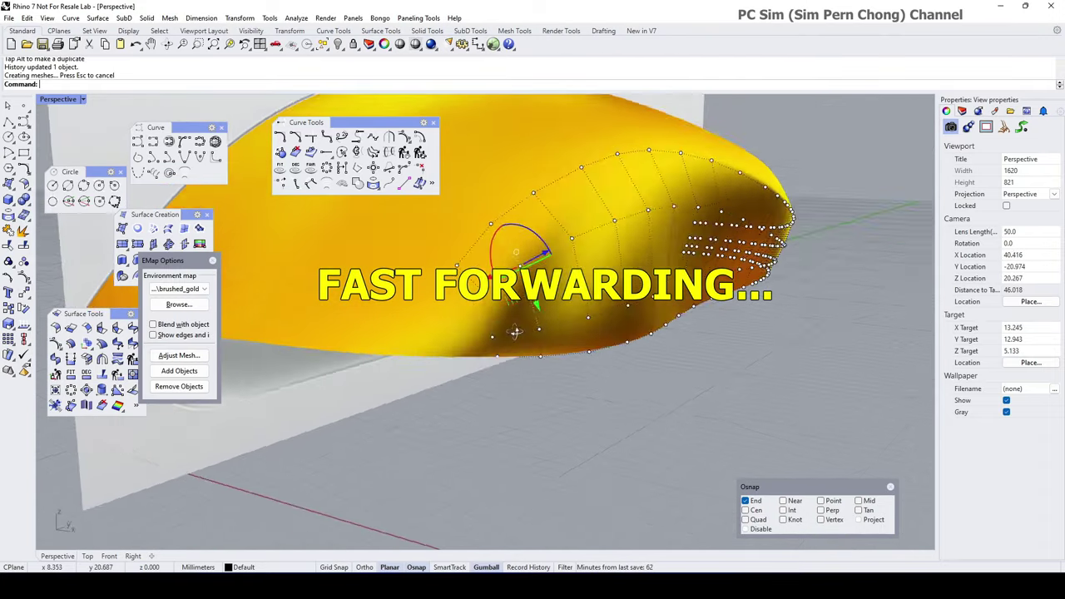
{"action": "right_click_drag", "start_coordinate": [480, 301], "coordinate": [582, 349]}
{"action": "left_click_drag", "start_coordinate": [516, 321], "coordinate": [524, 336]}
{"action": "right_click_drag", "start_coordinate": [533, 336], "coordinate": [516, 349]}
- Shift another control point slightly near the lower surface's bottom edge and inspect the reflection along the seam
{"action": "scroll", "coordinate": [536, 349], "scroll_direction": "up", "scroll_amount": 6}
{"action": "scroll", "coordinate": [450, 366], "scroll_direction": "down", "scroll_amount": 3}
{"action": "left_click", "coordinate": [504, 339]}
{"action": "left_click_drag", "start_coordinate": [533, 346], "coordinate": [537, 349]}
{"action": "scroll", "coordinate": [538, 350], "scroll_direction": "down", "scroll_amount": 4}
{"action": "right_click_drag", "start_coordinate": [537, 349], "coordinate": [515, 315]}
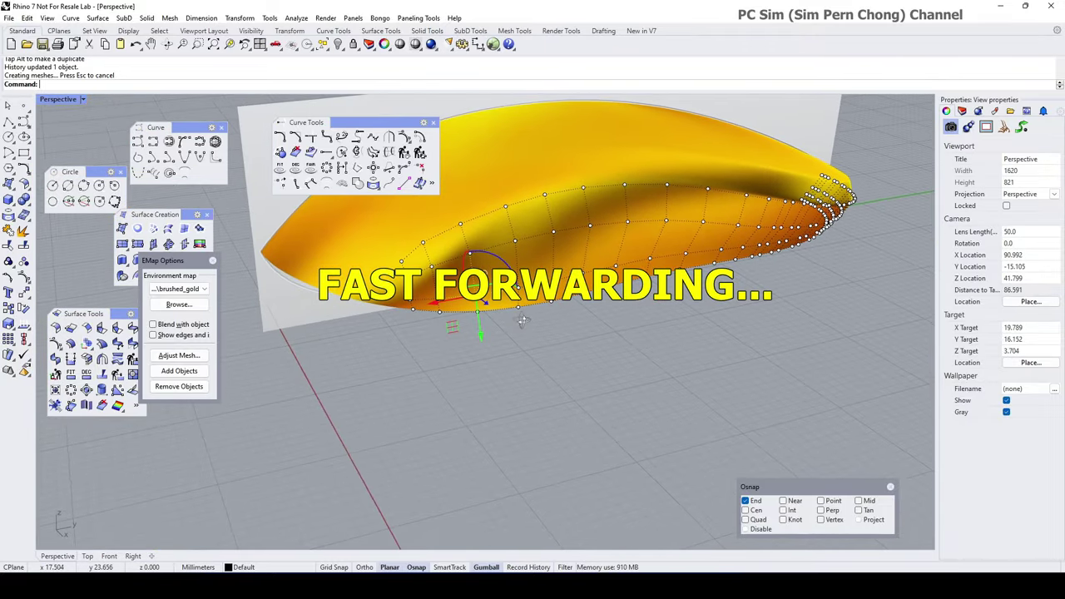
{"action": "right_click_drag", "start_coordinate": [664, 412], "coordinate": [594, 392]}
{"action": "scroll", "coordinate": [529, 389], "scroll_direction": "up", "scroll_amount": 6}
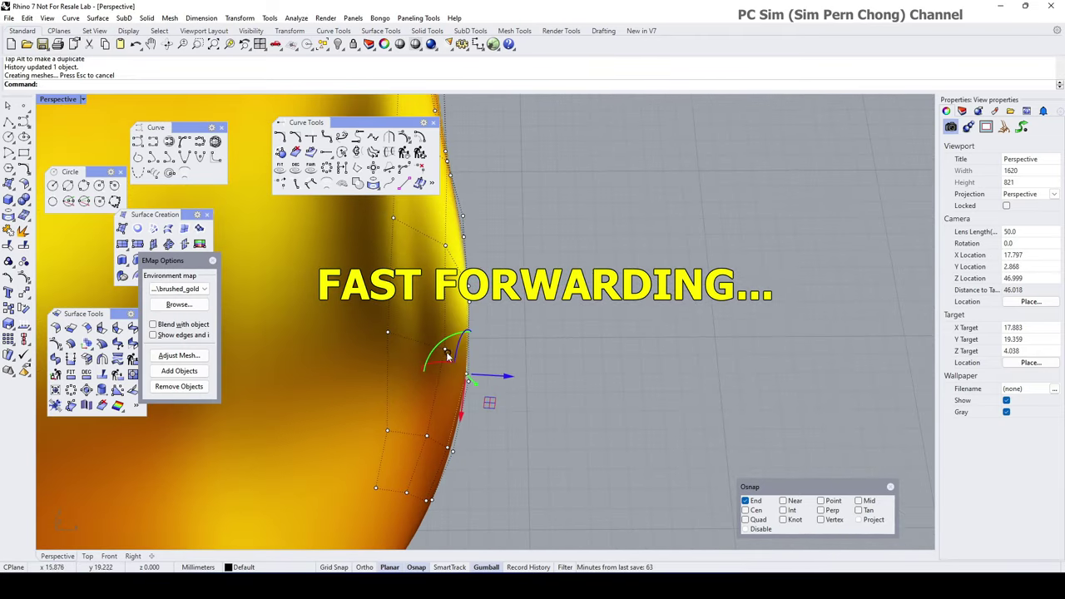
- Nudge control points near the lower surface's wide-end edge slightly inward and review the gold reflection
{"action": "right_click_drag", "start_coordinate": [450, 357], "coordinate": [456, 334]}
{"action": "left_click", "coordinate": [453, 304]}
{"action": "left_click_drag", "start_coordinate": [493, 297], "coordinate": [489, 298]}
{"action": "left_click_drag", "start_coordinate": [474, 385], "coordinate": [470, 385]}
{"action": "scroll", "coordinate": [499, 383], "scroll_direction": "down", "scroll_amount": 5}
{"action": "right_click_drag", "start_coordinate": [501, 397], "coordinate": [573, 460]}
- End the environment map analysis and show all hidden objects again
{"action": "key", "text": "Escape"}
{"action": "key", "text": "Escape"}
{"action": "scroll", "coordinate": [516, 371], "scroll_direction": "down", "scroll_amount": 6}
{"action": "right_click_drag", "start_coordinate": [404, 345], "coordinate": [574, 391]}
{"action": "left_click", "coordinate": [212, 260]}
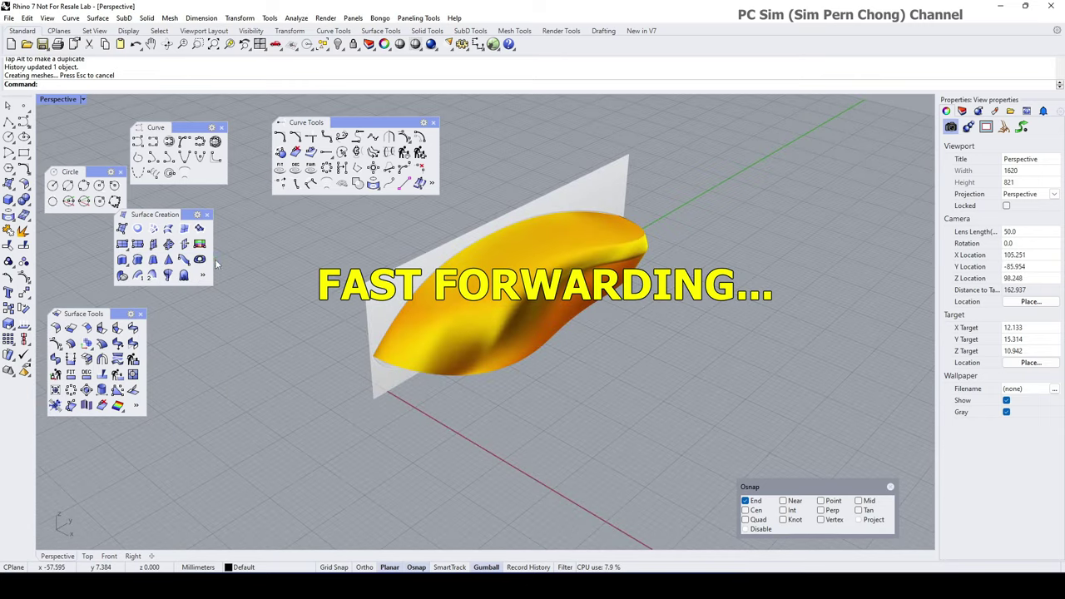
{"action": "right_click_drag", "start_coordinate": [466, 399], "coordinate": [433, 358]}
{"action": "right_click", "coordinate": [338, 45]}
- Draw a two-point interpolated curve from the body's lower edge on the centreline at the wide end to the base reference line's endpoint
{"action": "scroll", "coordinate": [433, 333], "scroll_direction": "up", "scroll_amount": 4}
{"action": "right_click_drag", "start_coordinate": [400, 312], "coordinate": [657, 279]}
{"action": "left_click", "coordinate": [152, 142]}
{"action": "scroll", "coordinate": [321, 300], "scroll_direction": "up", "scroll_amount": 5}
{"action": "left_click", "coordinate": [313, 293]}
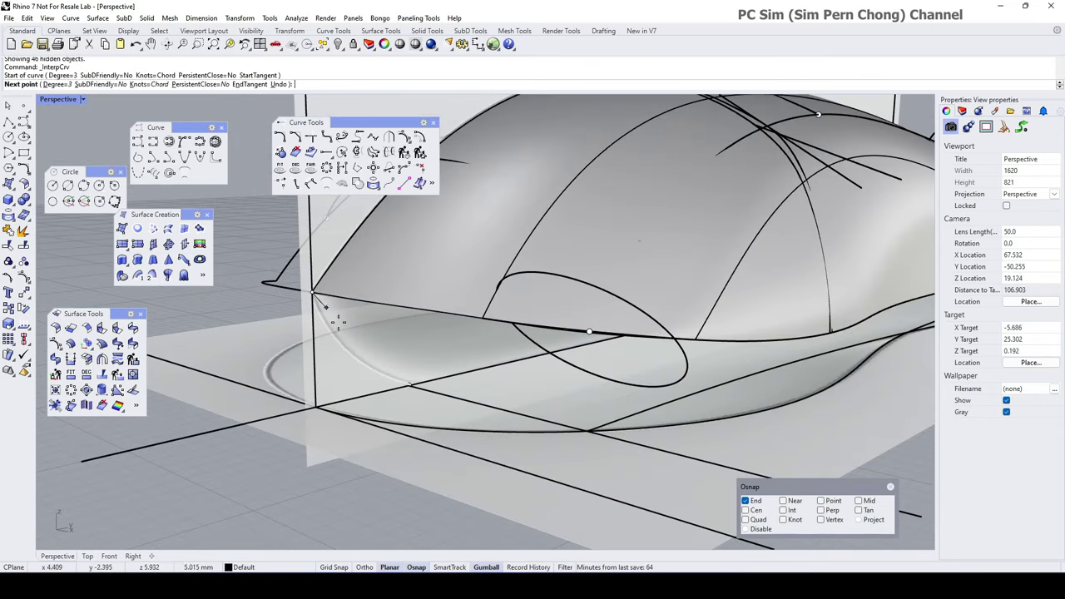
{"action": "scroll", "coordinate": [407, 385], "scroll_direction": "up", "scroll_amount": 5}
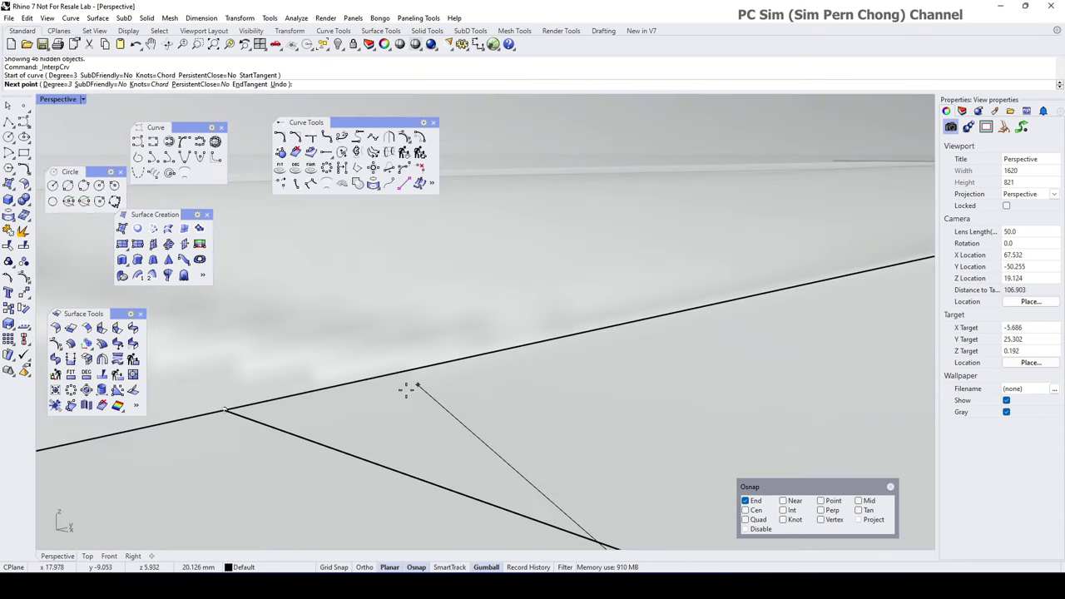
{"action": "left_click", "coordinate": [227, 412]}
{"action": "key", "text": "Return"}
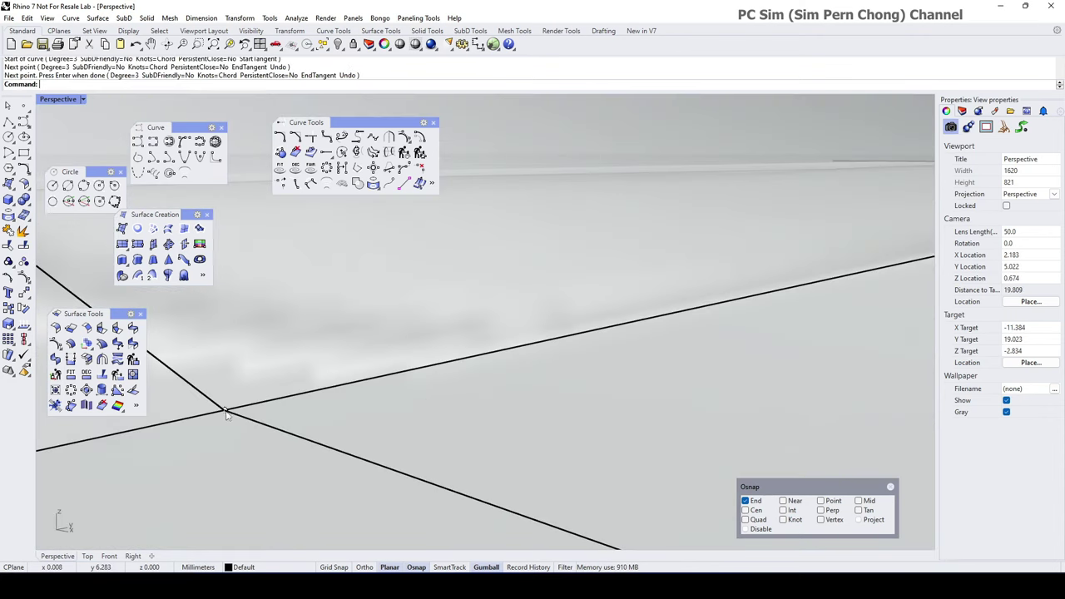
- Place a point object at the lower end of the narrow-end connecting curve and select the point
{"action": "scroll", "coordinate": [230, 399], "scroll_direction": "down", "scroll_amount": 5}
{"action": "scroll", "coordinate": [250, 412], "scroll_direction": "down", "scroll_amount": 6}
{"action": "right_click_drag", "start_coordinate": [502, 401], "coordinate": [409, 389]}
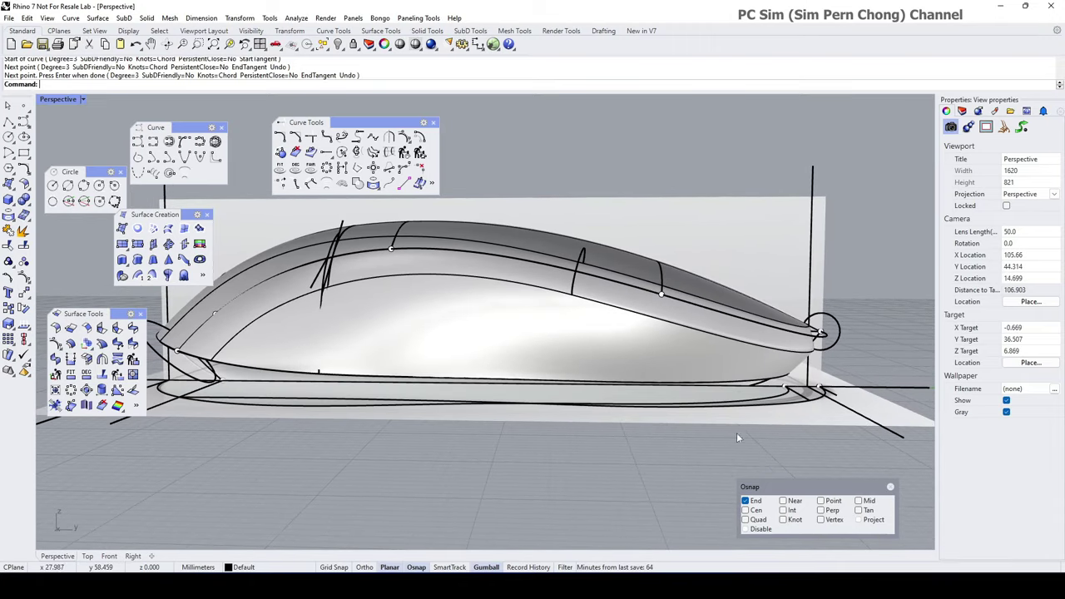
{"action": "scroll", "coordinate": [740, 428], "scroll_direction": "up", "scroll_amount": 3}
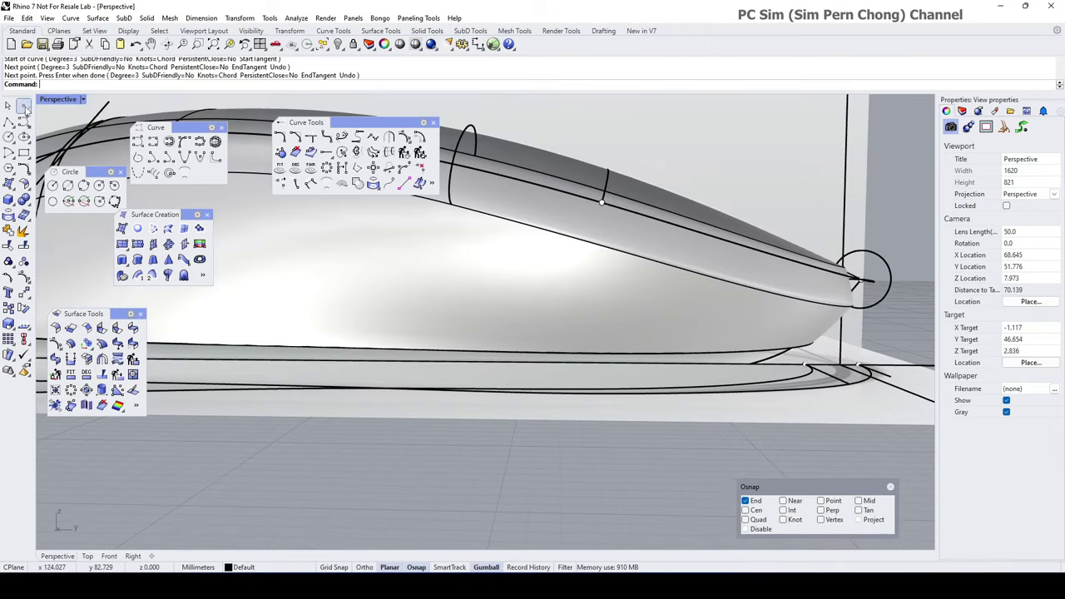
{"action": "left_click", "coordinate": [24, 107]}
{"action": "scroll", "coordinate": [715, 354], "scroll_direction": "up", "scroll_amount": 2}
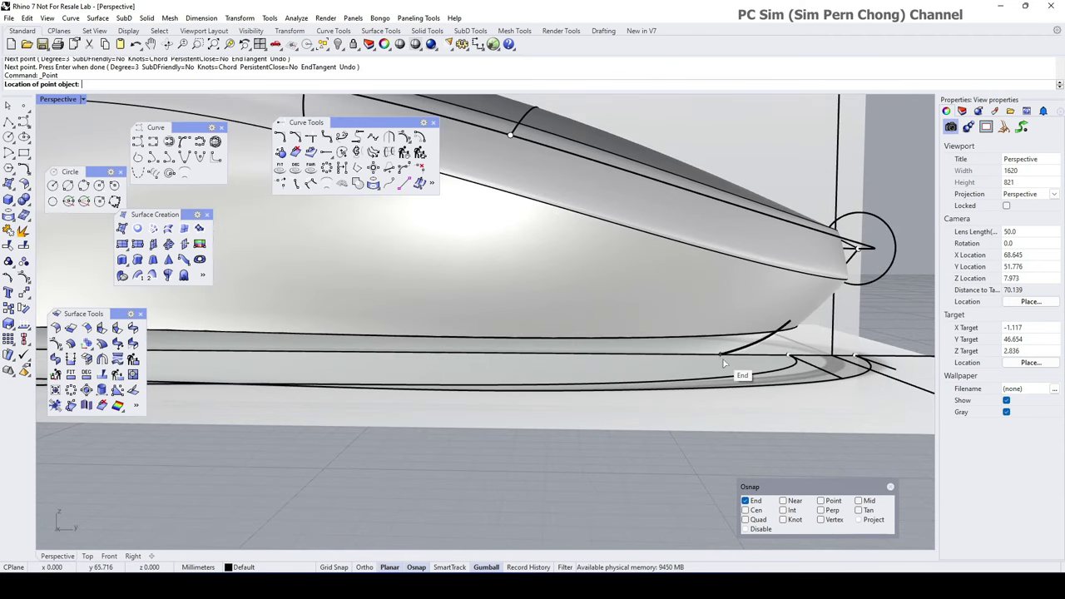
{"action": "left_click", "coordinate": [724, 363]}
{"action": "left_click", "coordinate": [724, 364]}
{"action": "left_click", "coordinate": [745, 384]}
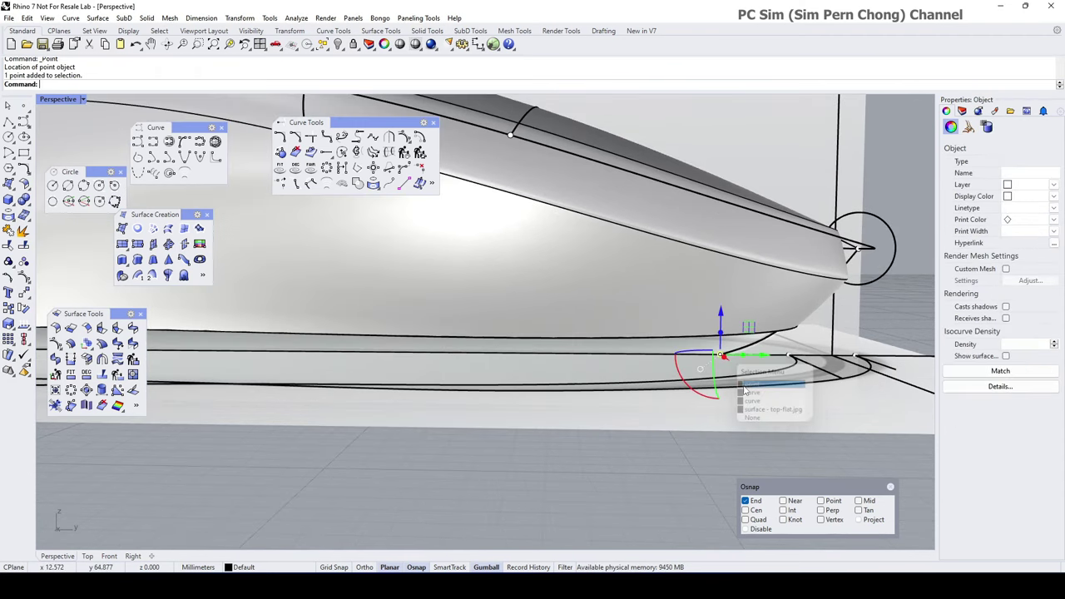
- Extrude the point along its red gumball axis into a short line at the narrow end
{"action": "right_click_drag", "start_coordinate": [745, 390], "coordinate": [636, 403]}
{"action": "left_click_drag", "start_coordinate": [630, 399], "coordinate": [533, 416]}
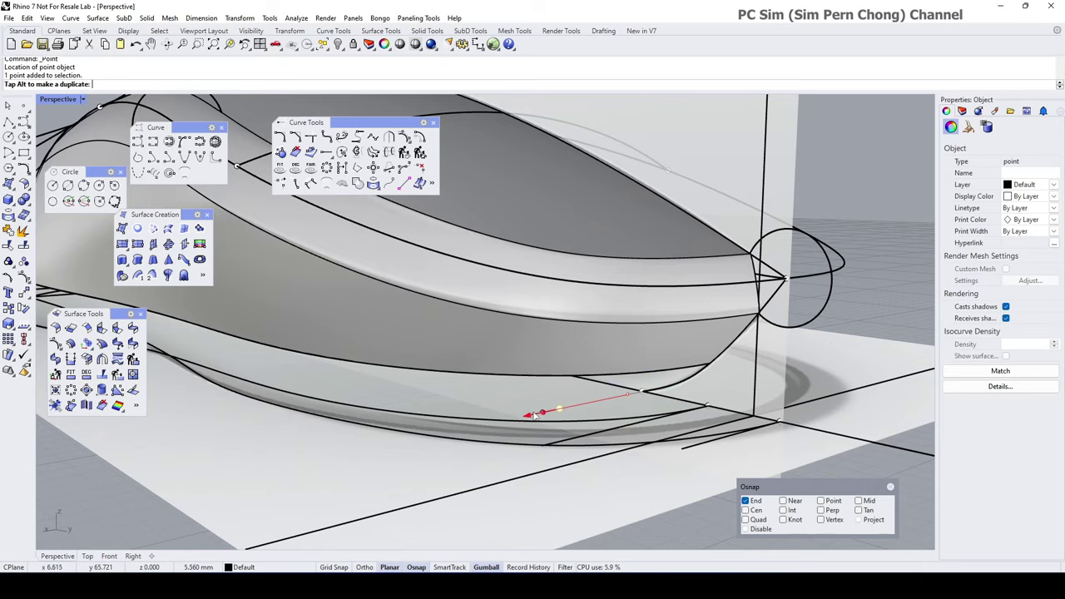
{"action": "left_click_drag", "start_coordinate": [464, 426], "coordinate": [466, 426]}
{"action": "key", "text": "Escape"}
{"action": "scroll", "coordinate": [487, 421], "scroll_direction": "down", "scroll_amount": 5}
{"action": "mouse_move", "coordinate": [487, 421]}
{"action": "right_mouse_down"}
{"action": "mouse_move", "coordinate": [665, 409]}
{"action": "mouse_move", "coordinate": [598, 409]}
{"action": "mouse_move", "coordinate": [497, 436]}
{"action": "right_mouse_up"}
{"action": "key", "text": "Escape"}
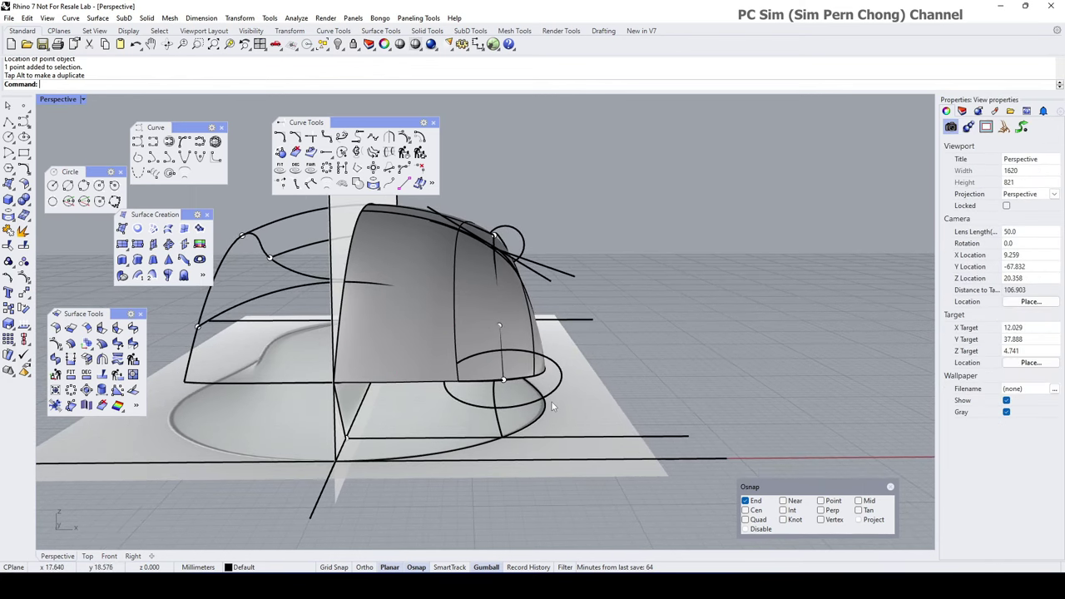
- Select the short line at the narrow end and maximise the Top viewport
{"action": "right_click_drag", "start_coordinate": [552, 402], "coordinate": [582, 389]}
{"action": "left_click", "coordinate": [626, 366]}
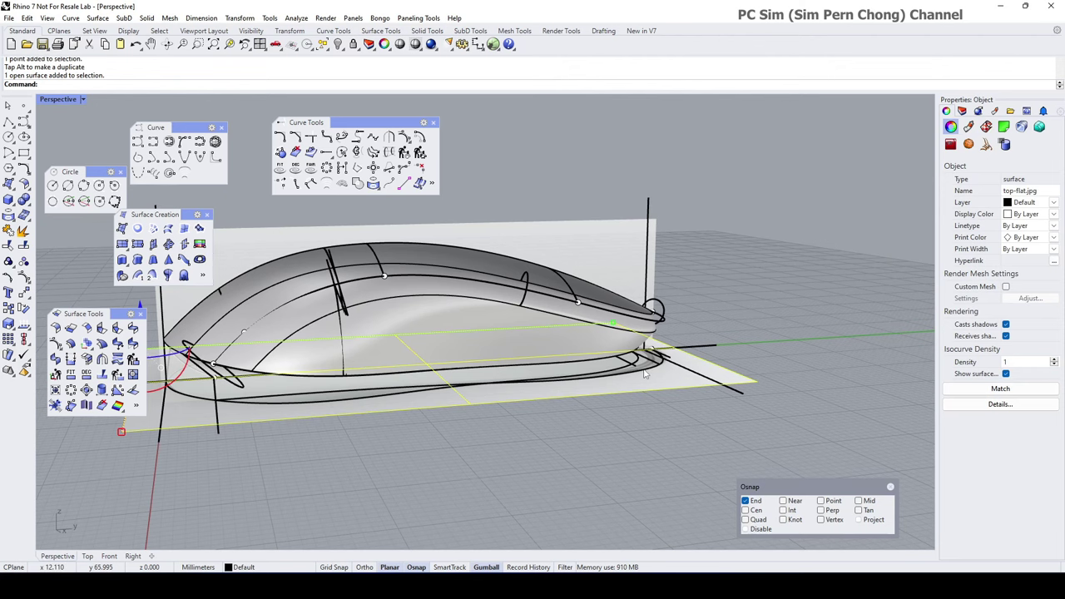
{"action": "scroll", "coordinate": [644, 373], "scroll_direction": "up", "scroll_amount": 5}
{"action": "key", "text": "Escape"}
{"action": "left_click", "coordinate": [615, 358]}
{"action": "scroll", "coordinate": [632, 377], "scroll_direction": "down", "scroll_amount": 3}
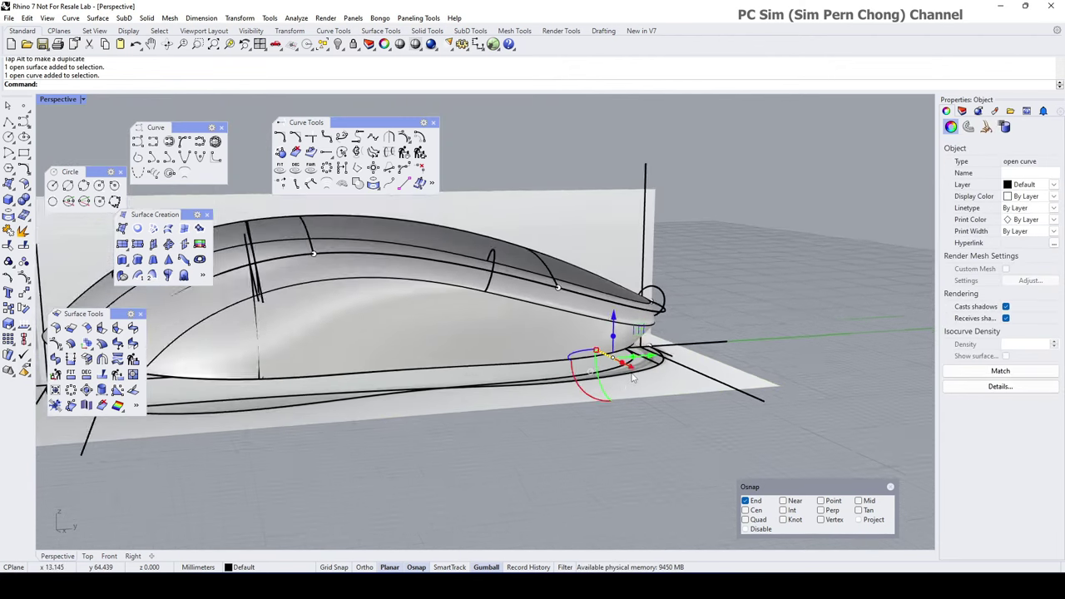
{"action": "scroll", "coordinate": [633, 378], "scroll_direction": "down", "scroll_amount": 3}
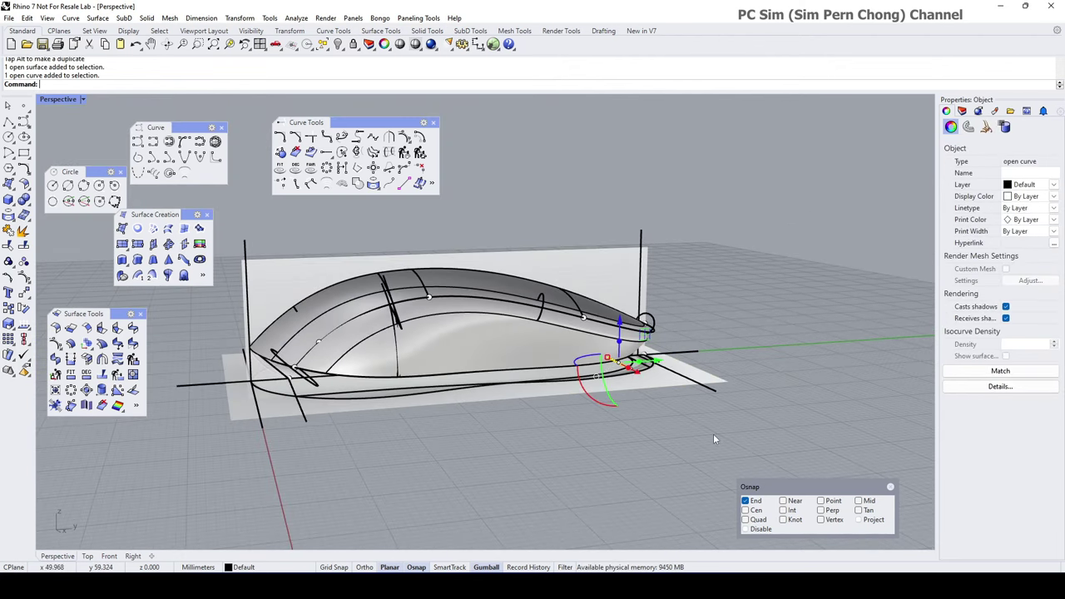
{"action": "double_click", "coordinate": [58, 99]}
{"action": "double_click", "coordinate": [48, 100]}
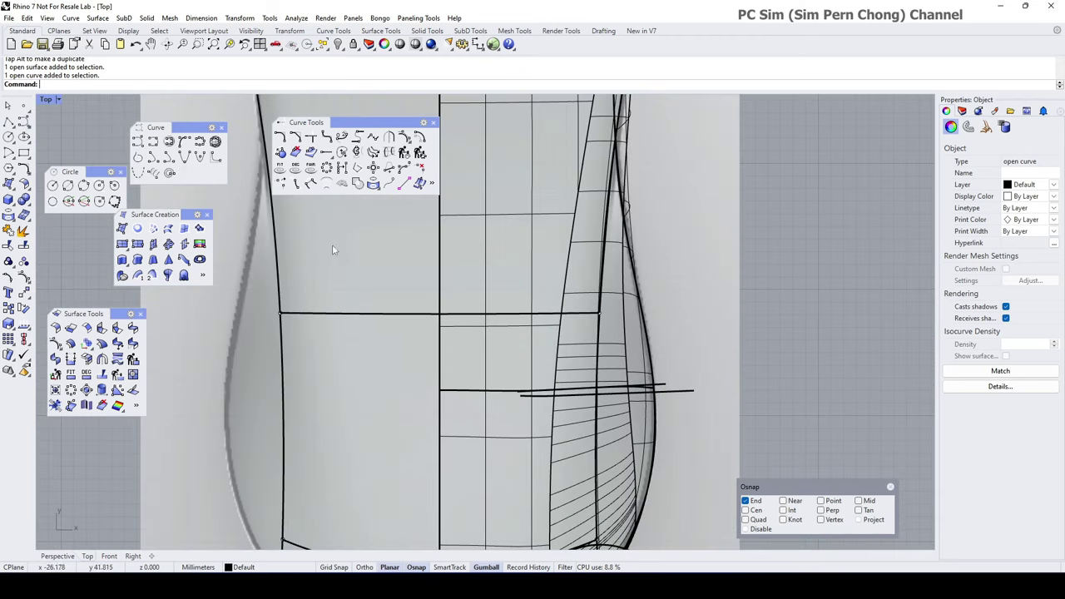
- Hide the trimmed upper surface beside the centreline in the Top view
{"action": "scroll", "coordinate": [333, 247], "scroll_direction": "down", "scroll_amount": 5}
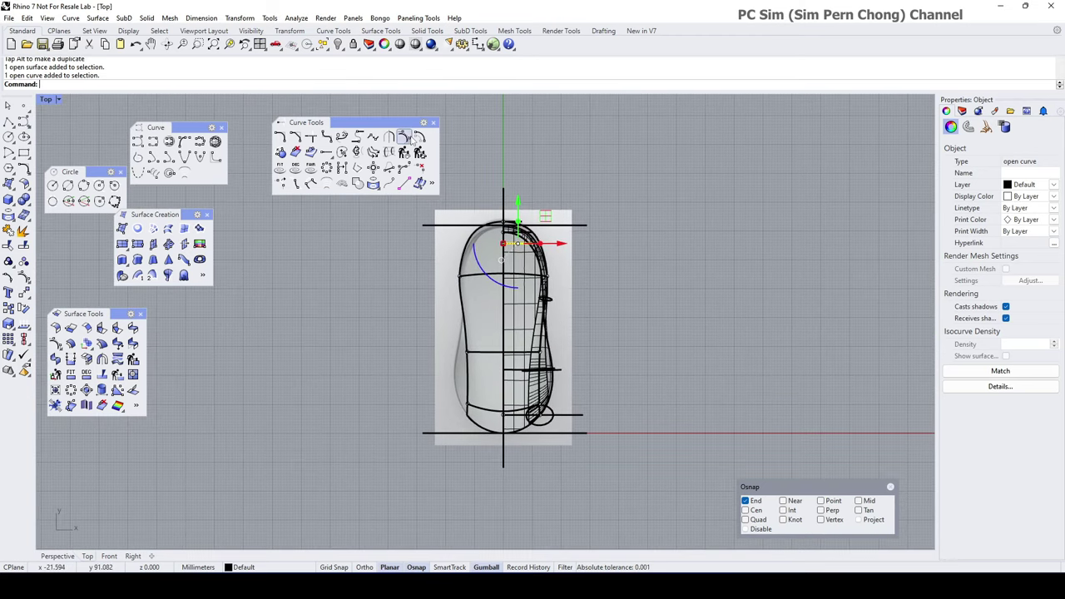
{"action": "scroll", "coordinate": [374, 320], "scroll_direction": "up", "scroll_amount": 4}
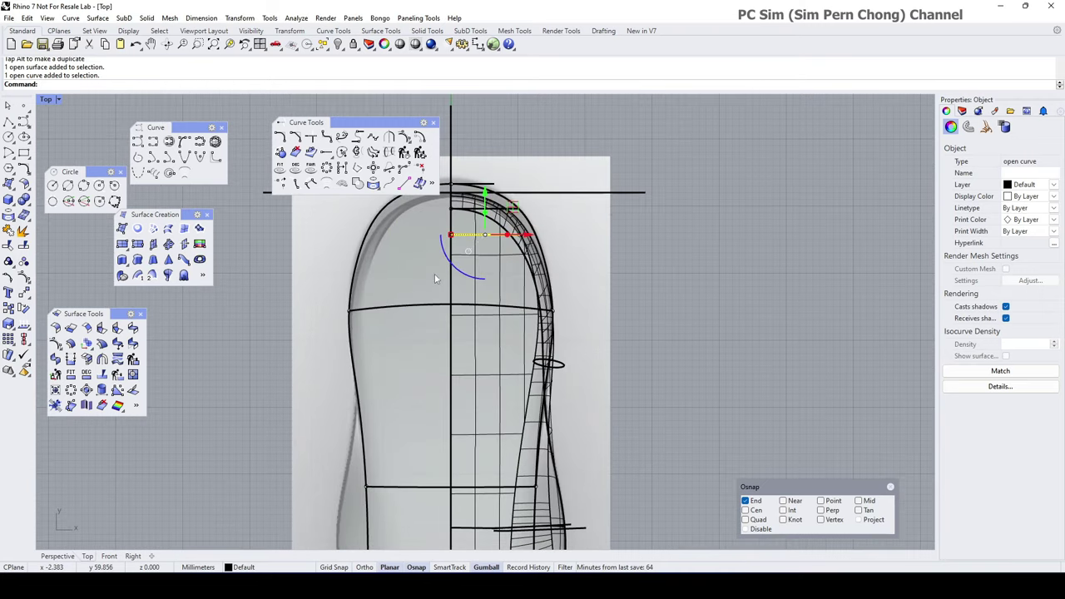
{"action": "key", "text": "Escape"}
{"action": "scroll", "coordinate": [439, 281], "scroll_direction": "down", "scroll_amount": 2}
{"action": "left_click", "coordinate": [467, 281]}
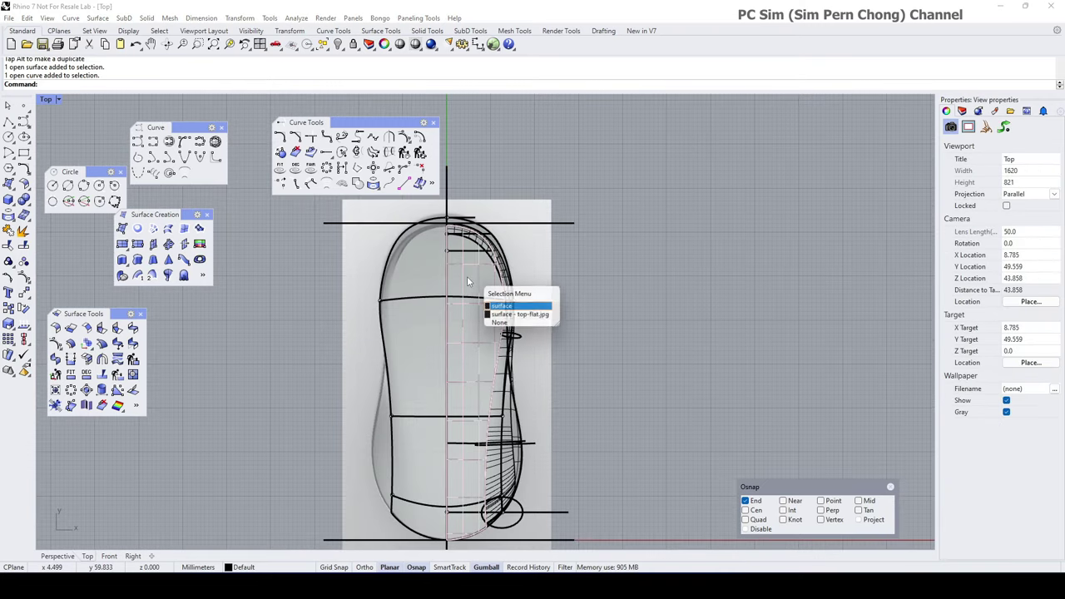
{"action": "left_click", "coordinate": [504, 306]}
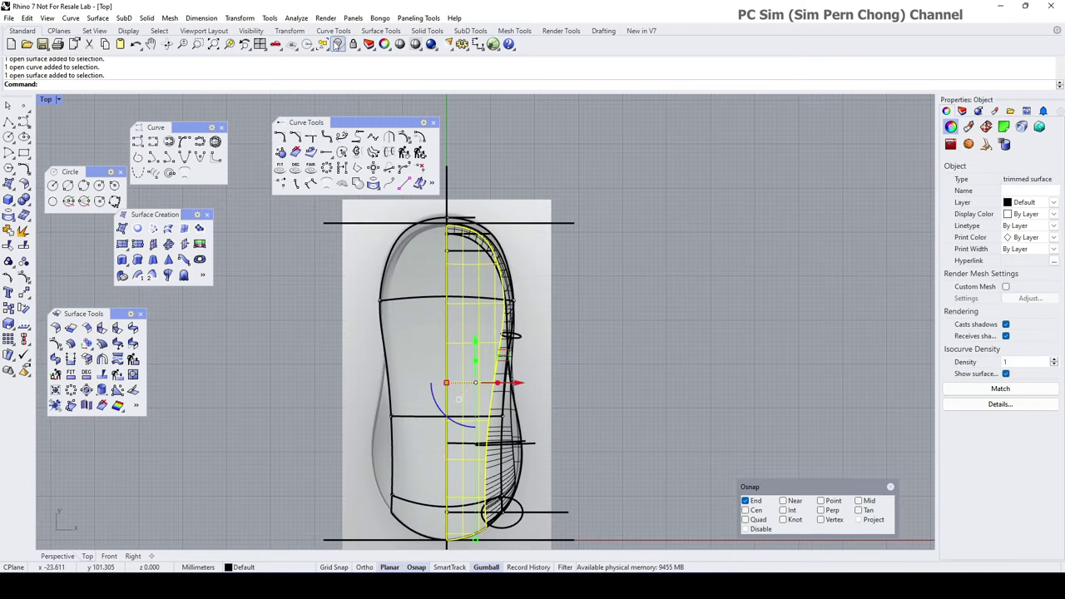
{"action": "left_click", "coordinate": [337, 43]}
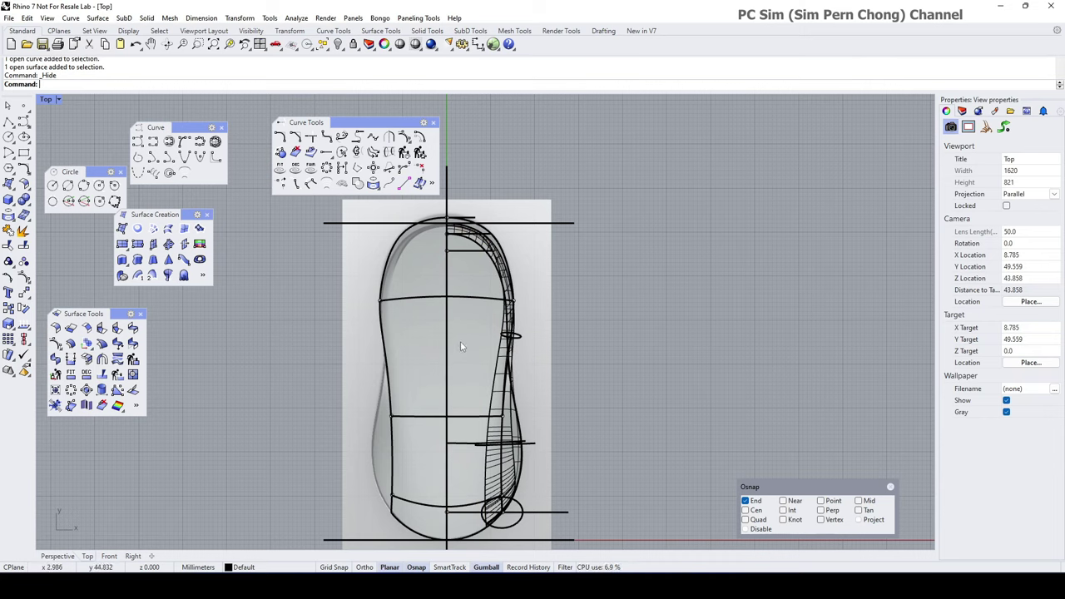
- With Project snapping enabled, draw a degree-3 control point curve from the narrow-end centreline point along the body's side to the wide-end centreline point
{"action": "left_click", "coordinate": [138, 142]}
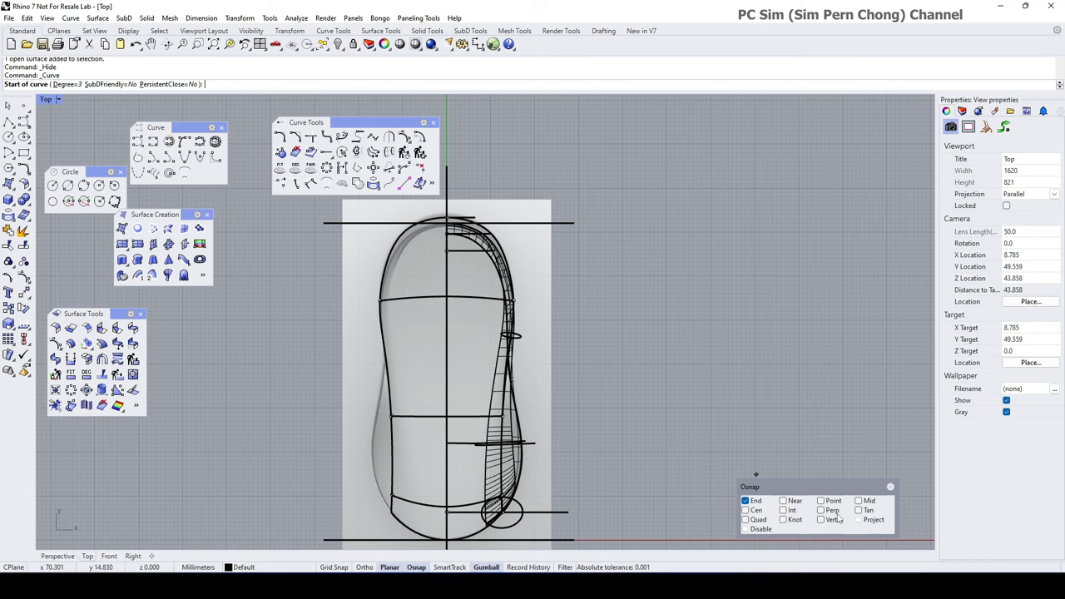
{"action": "left_click", "coordinate": [860, 521]}
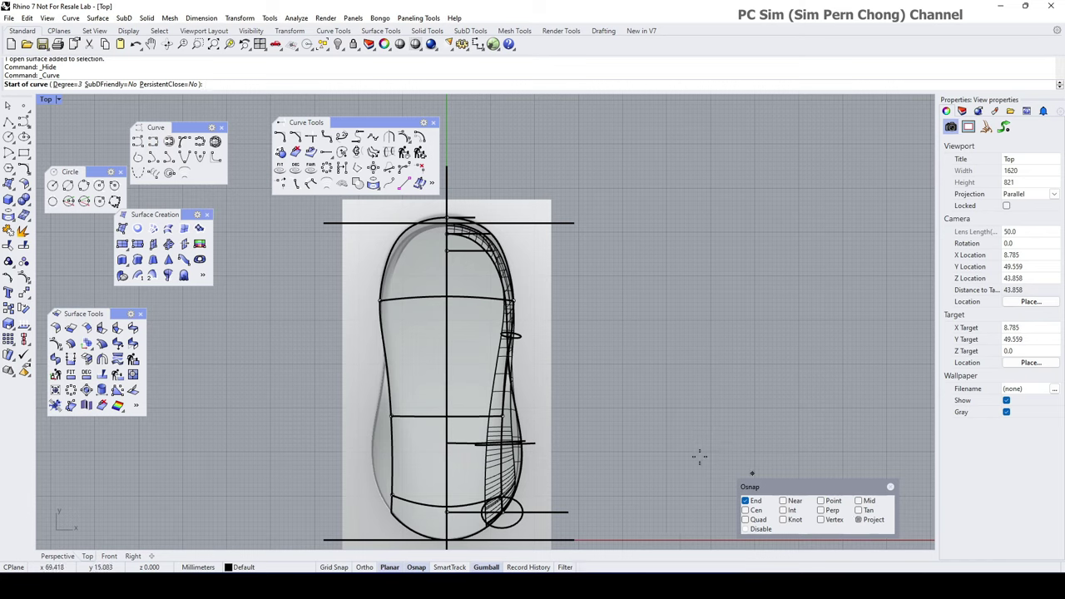
{"action": "left_click", "coordinate": [448, 251]}
{"action": "left_click", "coordinate": [488, 273]}
{"action": "left_click", "coordinate": [495, 317]}
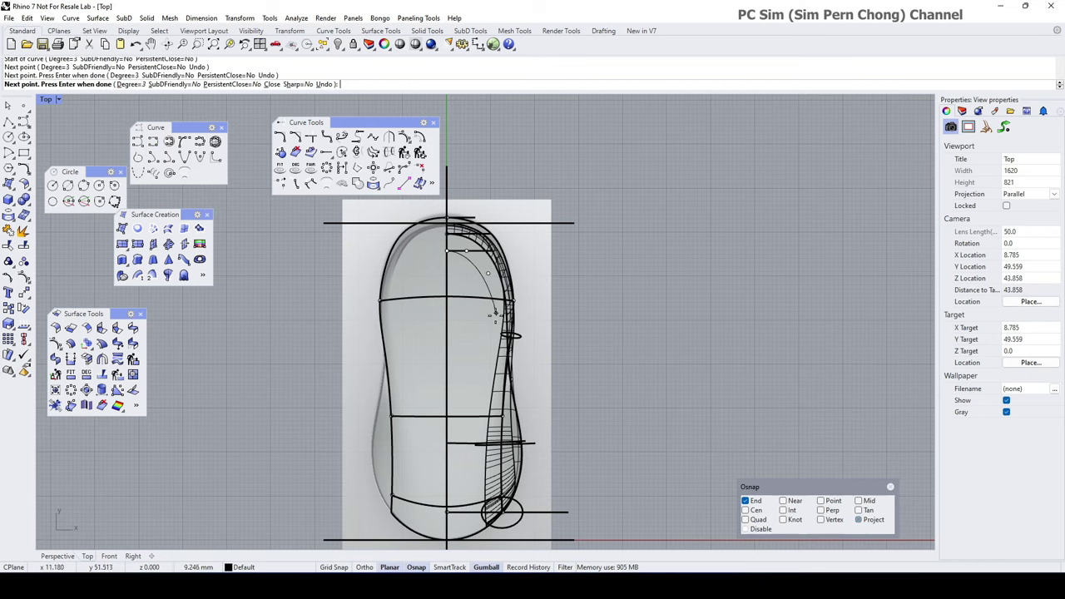
{"action": "left_click", "coordinate": [483, 364]}
{"action": "left_click", "coordinate": [485, 404]}
{"action": "right_click_drag", "start_coordinate": [485, 404], "coordinate": [512, 308]}
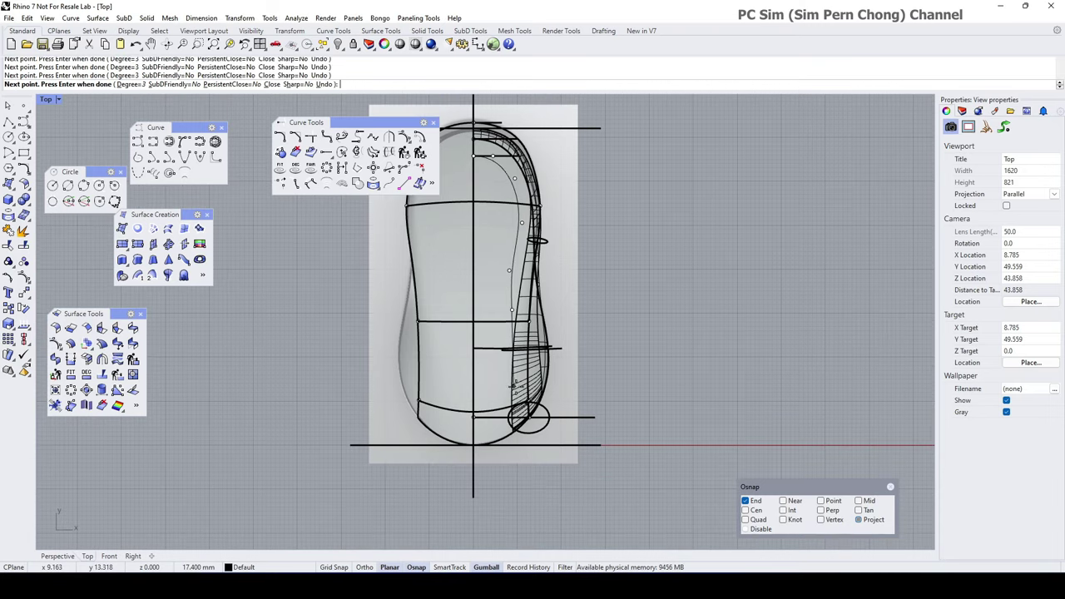
{"action": "scroll", "coordinate": [505, 400], "scroll_direction": "up", "scroll_amount": 6}
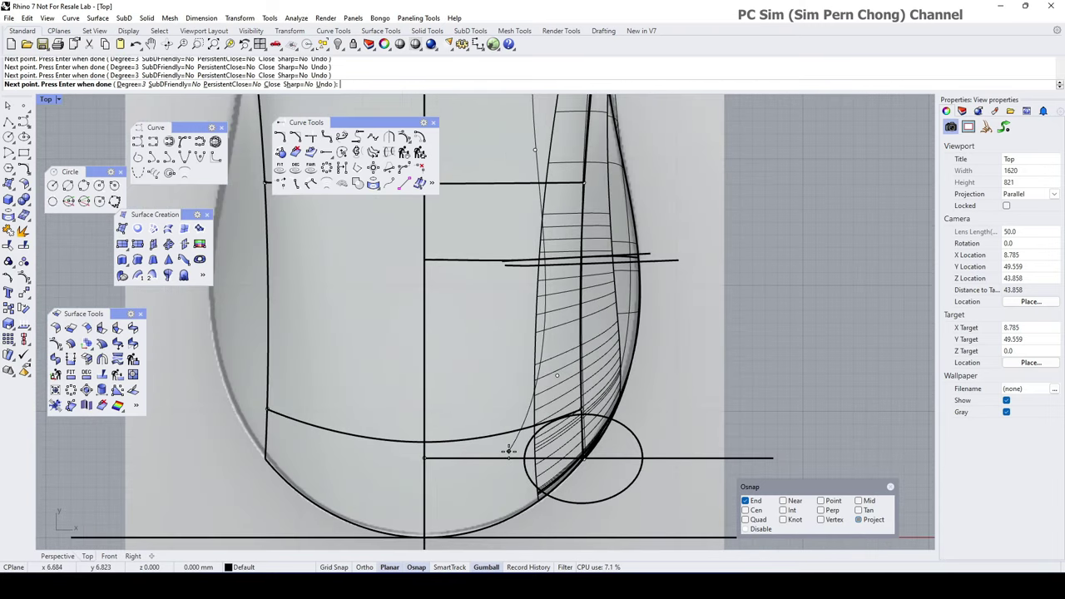
{"action": "left_click", "coordinate": [424, 457]}
{"action": "key", "text": "Return"}
- Snap the curve's next-to-last control point to its wide-end endpoint and shift it outward along X with the gumball aligned to CPlane
{"action": "left_click", "coordinate": [501, 460]}
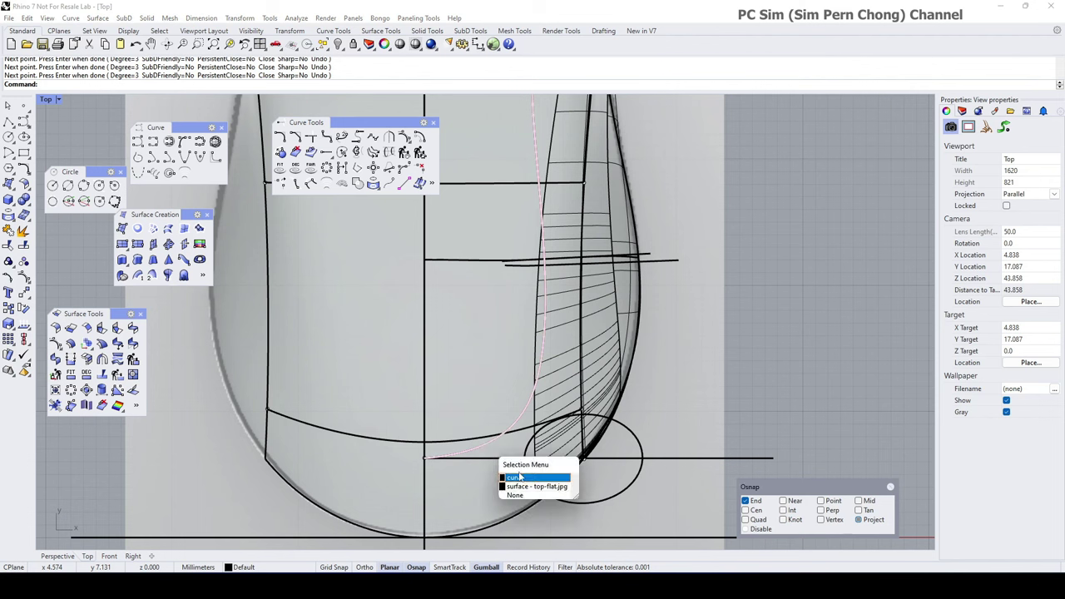
{"action": "left_click", "coordinate": [519, 476]}
{"action": "left_click", "coordinate": [510, 453]}
{"action": "left_click", "coordinate": [542, 481]}
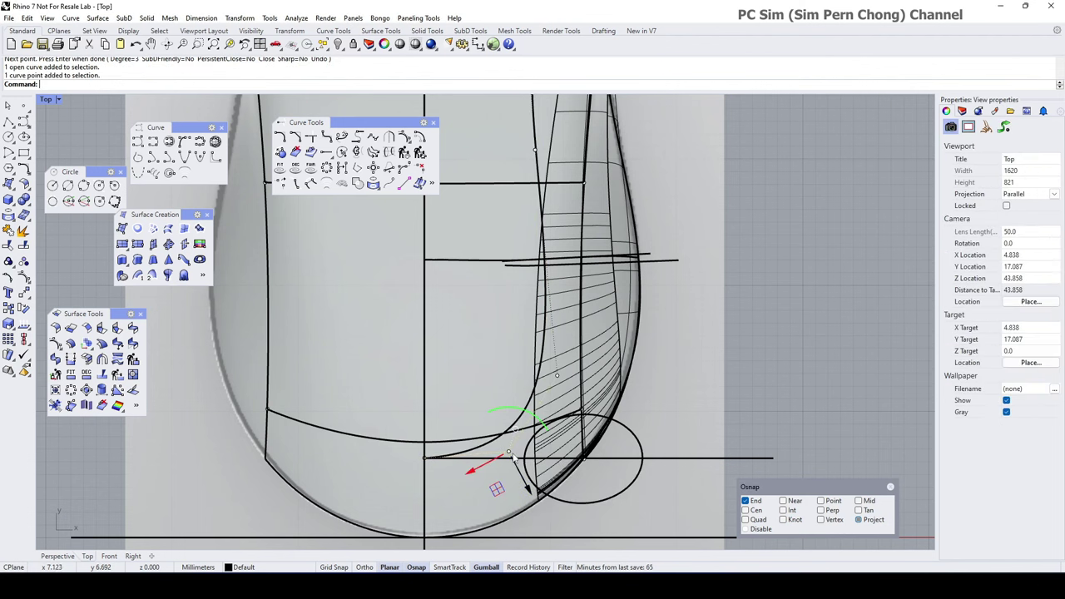
{"action": "left_click_drag", "start_coordinate": [508, 452], "coordinate": [433, 453]}
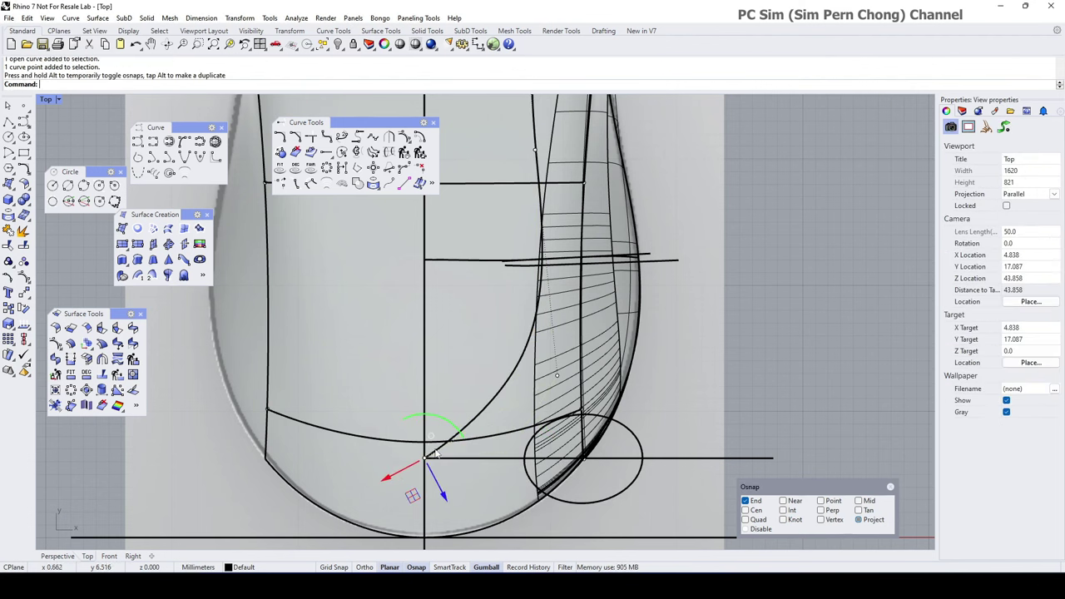
{"action": "right_click", "coordinate": [487, 569]}
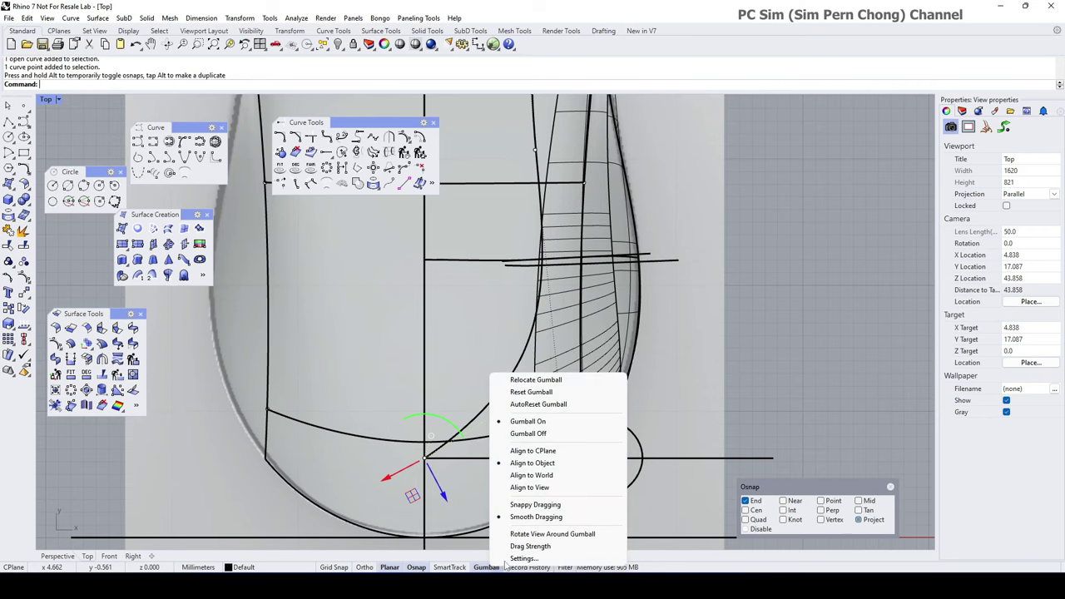
{"action": "left_click", "coordinate": [552, 452]}
{"action": "left_click_drag", "start_coordinate": [464, 458], "coordinate": [525, 470]}
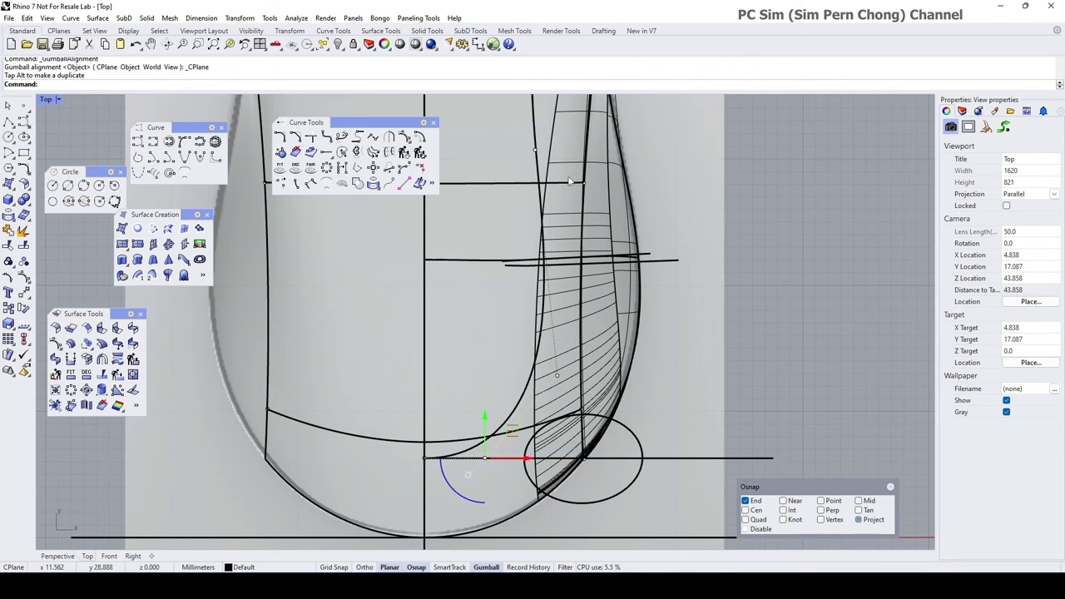
- Maximise the Perspective viewport and frame the new base curve beneath the body
{"action": "double_click", "coordinate": [46, 100]}
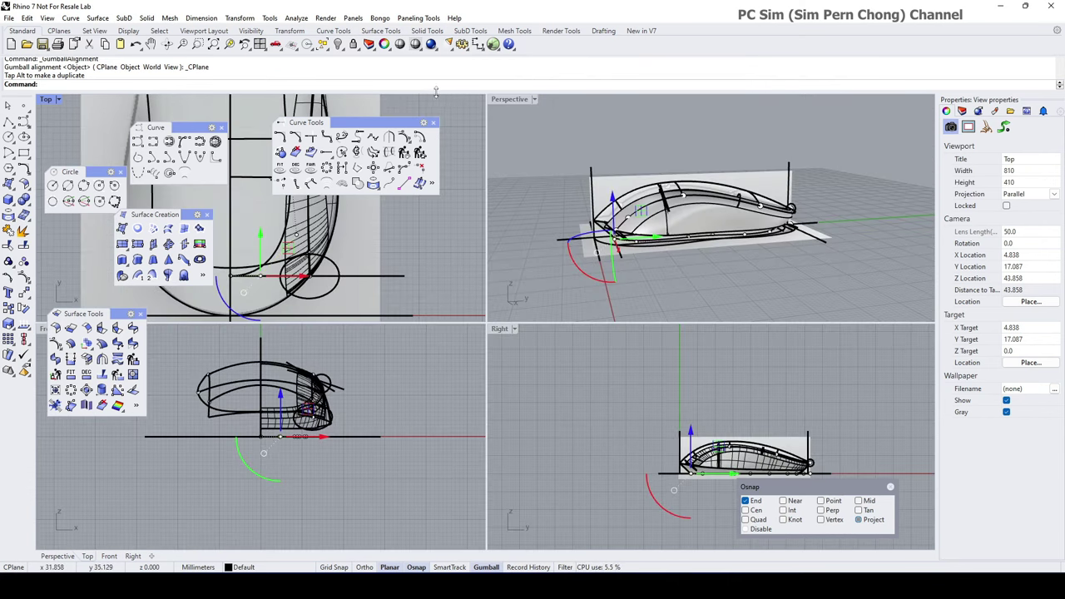
{"action": "double_click", "coordinate": [509, 99]}
{"action": "right_click_drag", "start_coordinate": [449, 308], "coordinate": [532, 323]}
{"action": "scroll", "coordinate": [401, 402], "scroll_direction": "up", "scroll_amount": 4}
{"action": "right_click_drag", "start_coordinate": [401, 403], "coordinate": [420, 370]}
{"action": "right_click_drag", "start_coordinate": [421, 370], "coordinate": [518, 344], "text": "shift"}
- Isolate the swept and lower surfaces together with the new base curve and the connecting curves at both ends
{"action": "left_click", "coordinate": [488, 374]}
{"action": "right_click_drag", "start_coordinate": [538, 395], "coordinate": [316, 351]}
{"action": "left_click", "coordinate": [350, 355], "text": "shift"}
{"action": "left_click", "coordinate": [384, 383]}
{"action": "scroll", "coordinate": [771, 316], "scroll_direction": "up", "scroll_amount": 4}
{"action": "left_click", "coordinate": [771, 315], "text": "shift"}
{"action": "scroll", "coordinate": [771, 315], "scroll_direction": "down", "scroll_amount": 4}
{"action": "right_click_drag", "start_coordinate": [574, 320], "coordinate": [433, 320]}
{"action": "left_click", "coordinate": [402, 282], "text": "shift"}
{"action": "right_click_drag", "start_coordinate": [402, 282], "coordinate": [632, 357]}
{"action": "left_click", "coordinate": [541, 349], "text": "shift"}
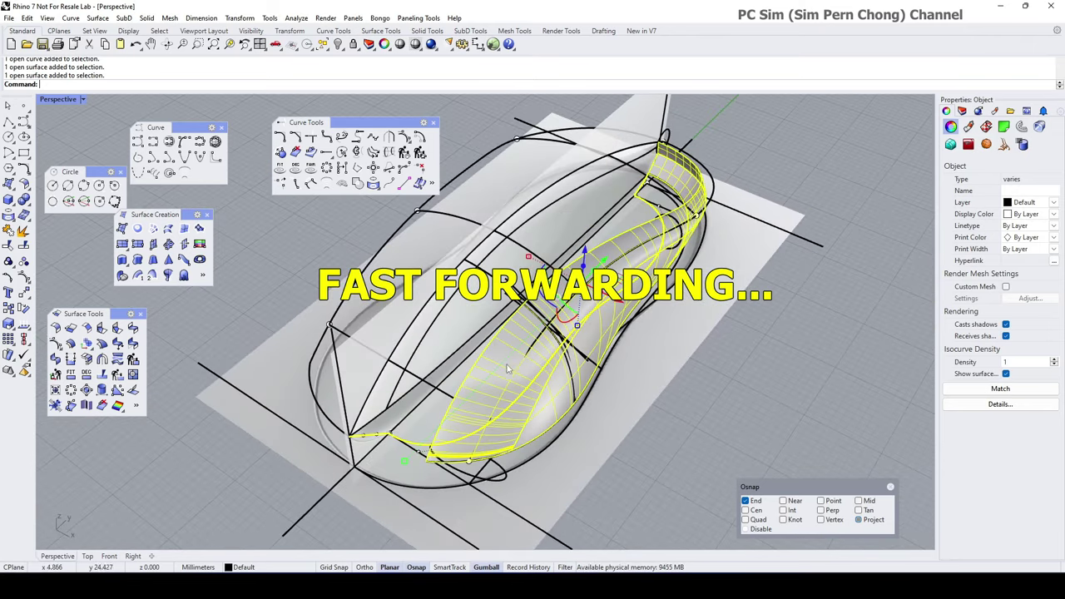
{"action": "left_click", "coordinate": [341, 48]}
{"action": "left_click", "coordinate": [386, 67]}
{"action": "key", "text": "Escape"}
- Move a control point partway along the new base curve outward toward the lower surface, and delete that point
{"action": "right_click_drag", "start_coordinate": [529, 366], "coordinate": [593, 360]}
{"action": "left_click", "coordinate": [624, 202]}
{"action": "scroll", "coordinate": [625, 206], "scroll_direction": "down", "scroll_amount": 2}
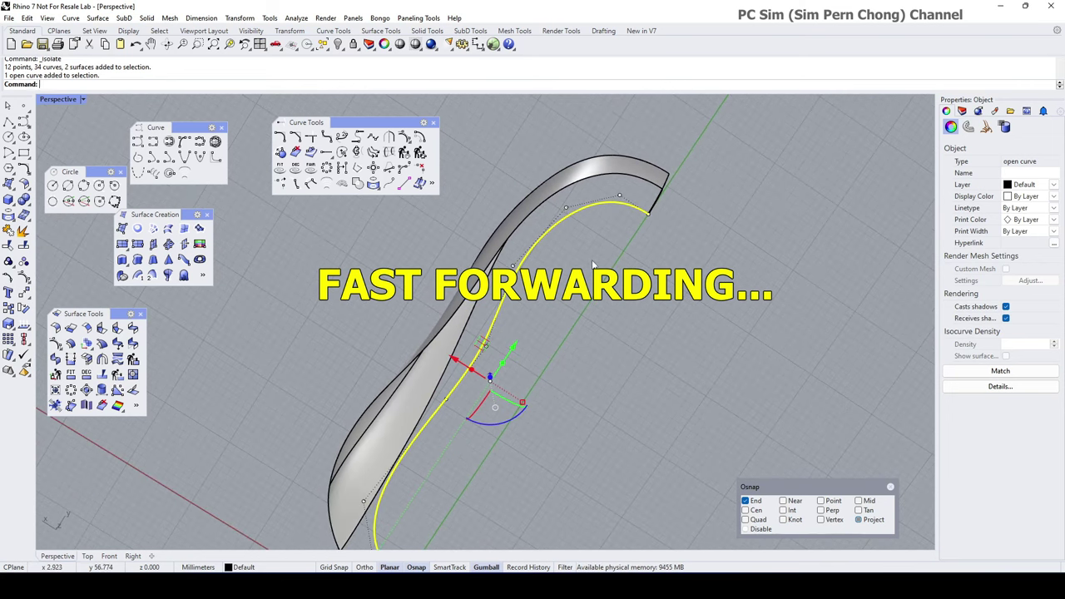
{"action": "right_click_drag", "start_coordinate": [410, 532], "coordinate": [589, 384], "text": "shift"}
{"action": "left_click", "coordinate": [544, 328]}
{"action": "left_click_drag", "start_coordinate": [504, 323], "coordinate": [489, 322]}
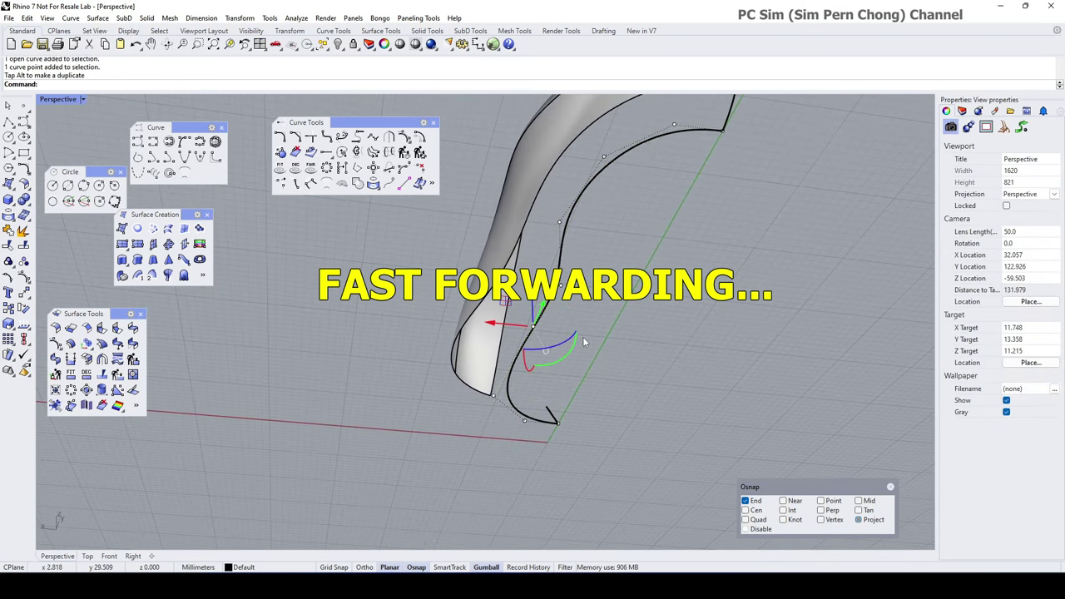
{"action": "key", "text": "Delete"}
{"action": "scroll", "coordinate": [584, 324], "scroll_direction": "down", "scroll_amount": 2}
{"action": "key", "text": "Escape"}
{"action": "right_click_drag", "start_coordinate": [584, 325], "coordinate": [707, 425]}
- Show all hidden objects, and isolate the upper, swept and lower body surfaces with the base curve and both end connecting curves
{"action": "right_click", "coordinate": [340, 46]}
{"action": "scroll", "coordinate": [416, 334], "scroll_direction": "up", "scroll_amount": 3}
{"action": "left_click", "coordinate": [387, 333]}
{"action": "left_click", "coordinate": [436, 358], "text": "shift"}
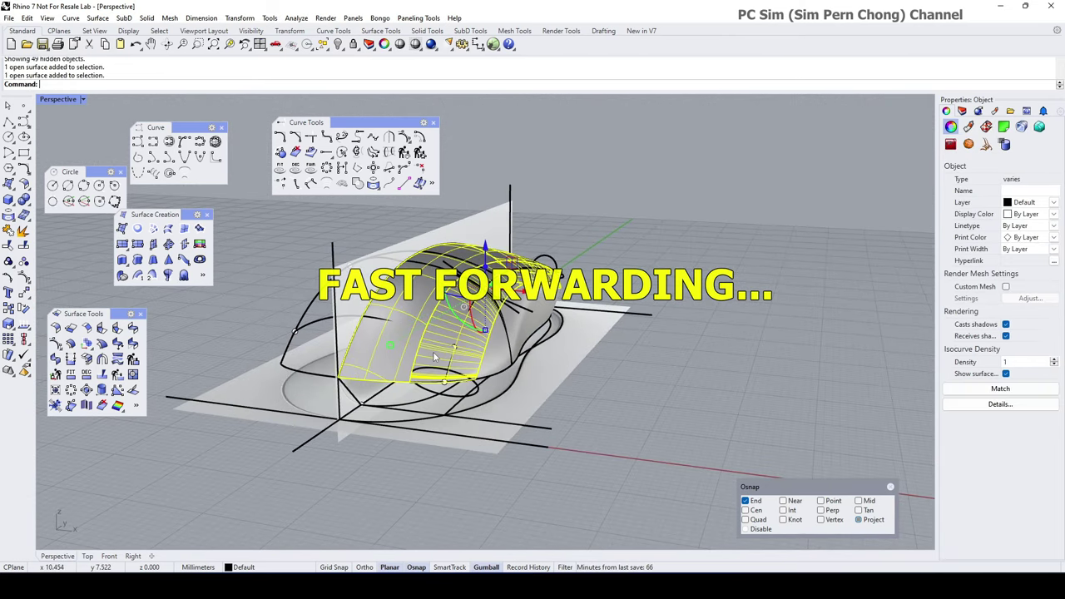
{"action": "left_click", "coordinate": [517, 337], "text": "shift"}
{"action": "left_click", "coordinate": [357, 399], "text": "shift"}
{"action": "left_click", "coordinate": [413, 406], "text": "shift"}
{"action": "right_click_drag", "start_coordinate": [592, 411], "coordinate": [454, 381]}
{"action": "scroll", "coordinate": [681, 366], "scroll_direction": "up", "scroll_amount": 6}
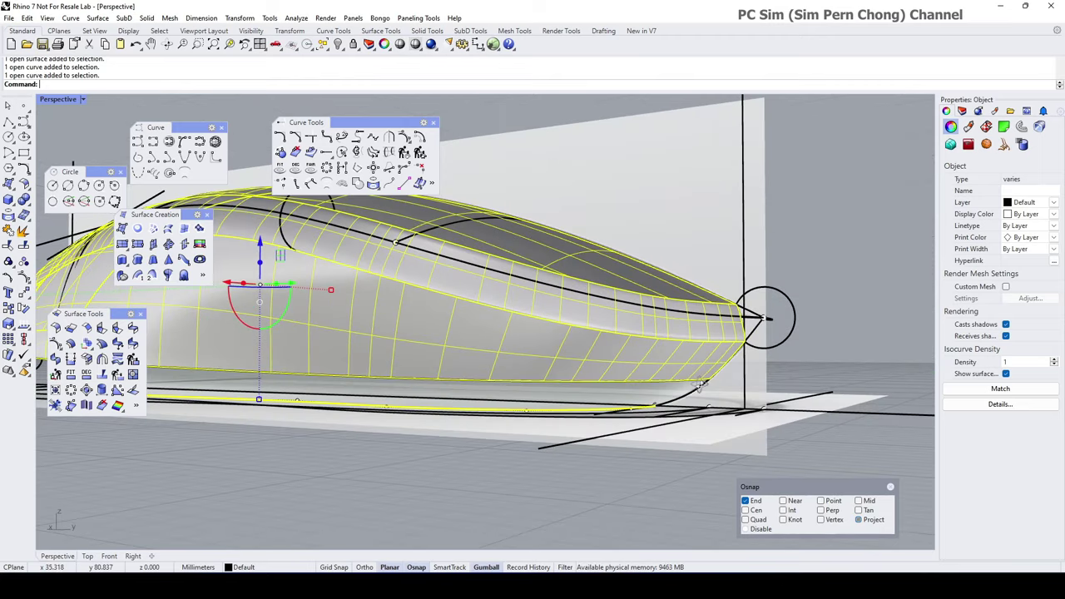
{"action": "left_click", "coordinate": [701, 391]}
{"action": "left_click", "coordinate": [733, 418]}
{"action": "scroll", "coordinate": [734, 416], "scroll_direction": "down", "scroll_amount": 4}
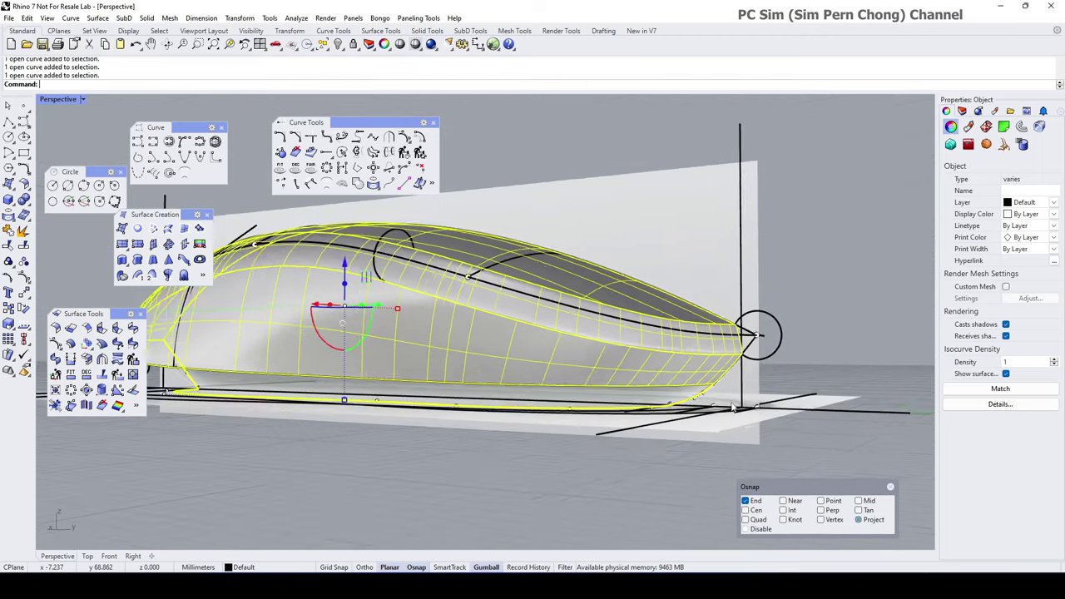
{"action": "left_click", "coordinate": [337, 44]}
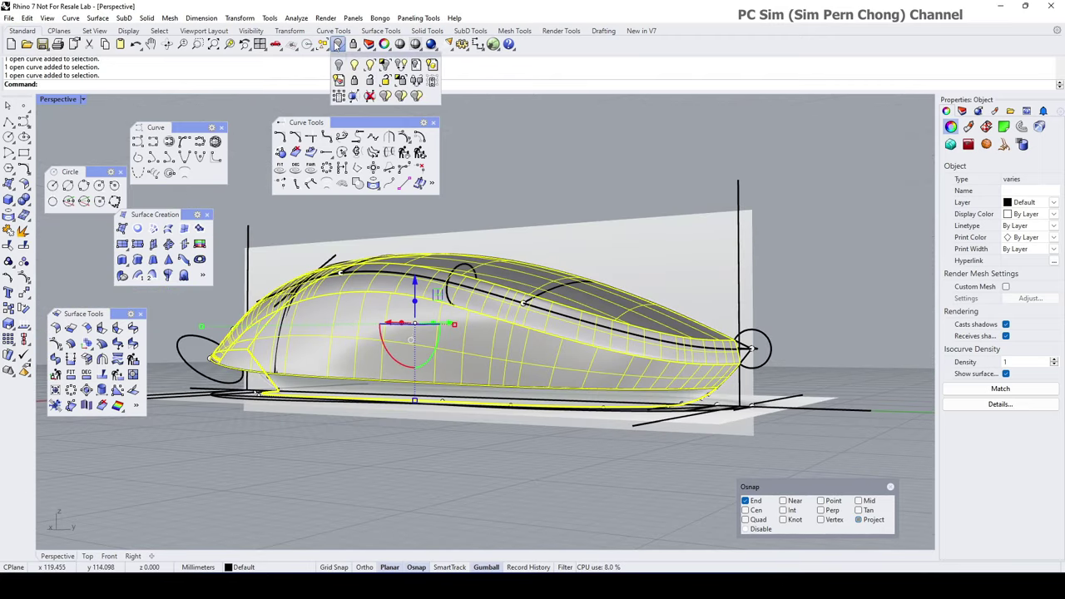
{"action": "left_click", "coordinate": [385, 65]}
{"action": "right_click_drag", "start_coordinate": [339, 206], "coordinate": [482, 241]}
{"action": "left_click", "coordinate": [474, 237]}
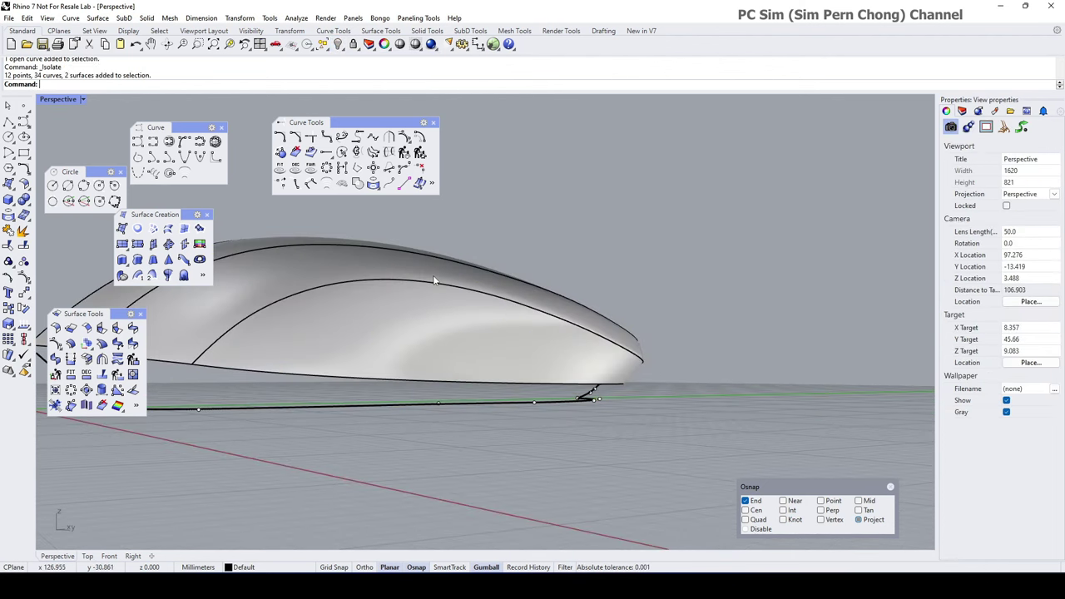
- Align the gumball to Object and move the two middle control points of the wide-end connecting curve outward so it bulges away from the body
{"action": "scroll", "coordinate": [434, 281], "scroll_direction": "down", "scroll_amount": 5}
{"action": "right_click_drag", "start_coordinate": [388, 381], "coordinate": [592, 374], "text": "shift"}
{"action": "scroll", "coordinate": [456, 340], "scroll_direction": "up", "scroll_amount": 4}
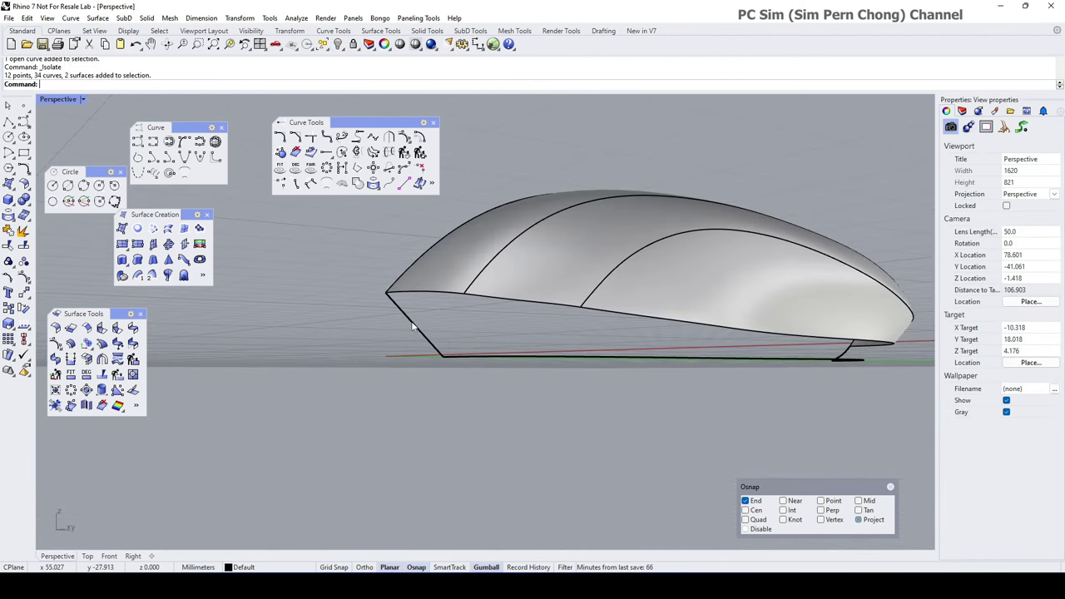
{"action": "left_click", "coordinate": [412, 326]}
{"action": "scroll", "coordinate": [412, 326], "scroll_direction": "up", "scroll_amount": 2}
{"action": "left_click", "coordinate": [402, 309]}
{"action": "left_click", "coordinate": [434, 343], "text": "shift"}
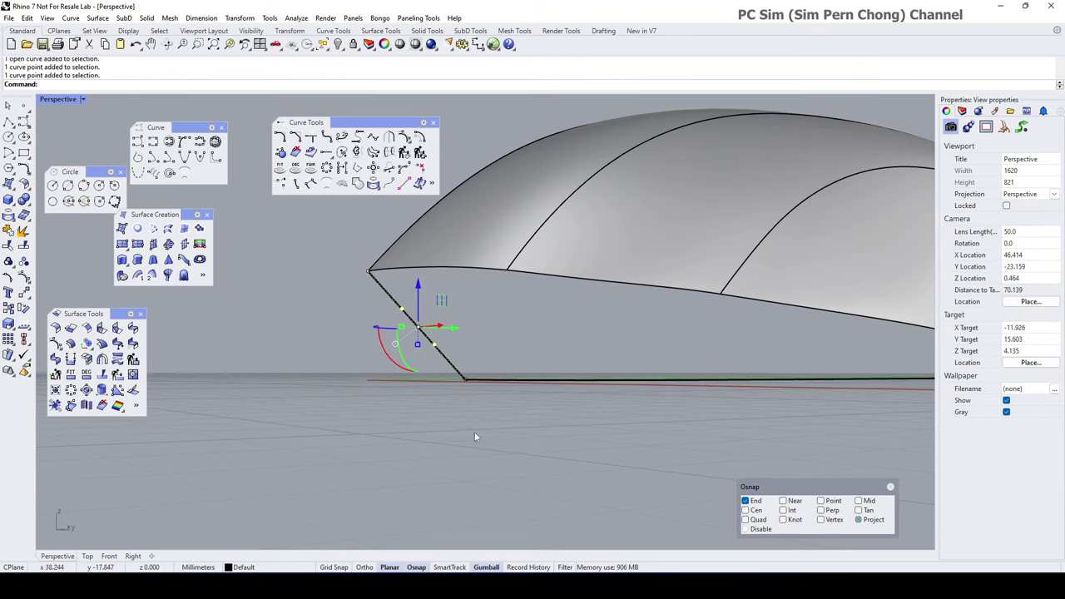
{"action": "right_click", "coordinate": [492, 569]}
{"action": "left_click", "coordinate": [547, 464]}
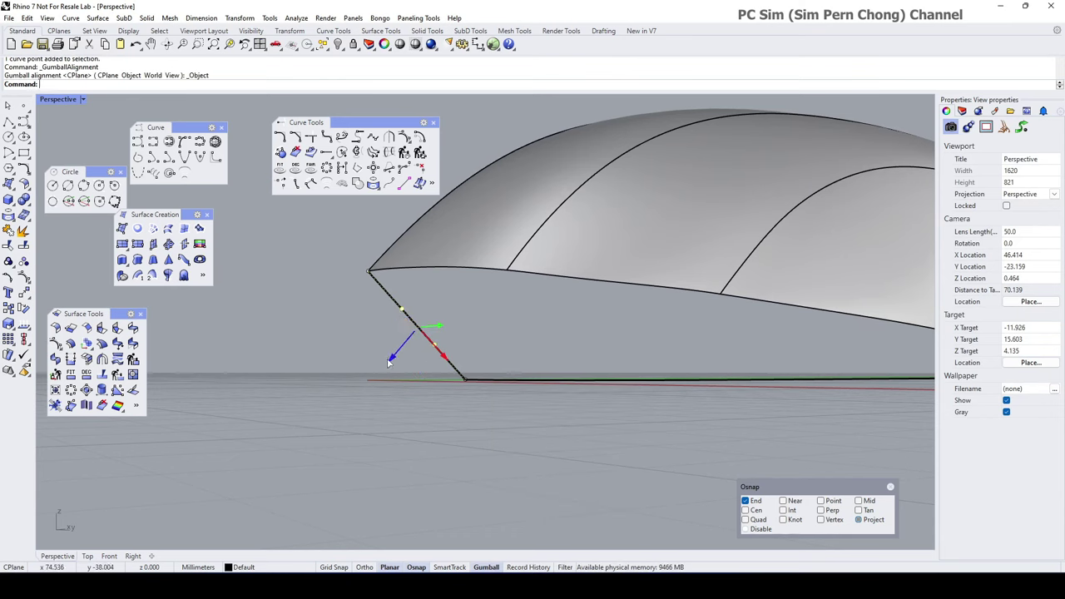
{"action": "left_click_drag", "start_coordinate": [391, 359], "coordinate": [373, 372]}
{"action": "right_click_drag", "start_coordinate": [491, 304], "coordinate": [399, 311]}
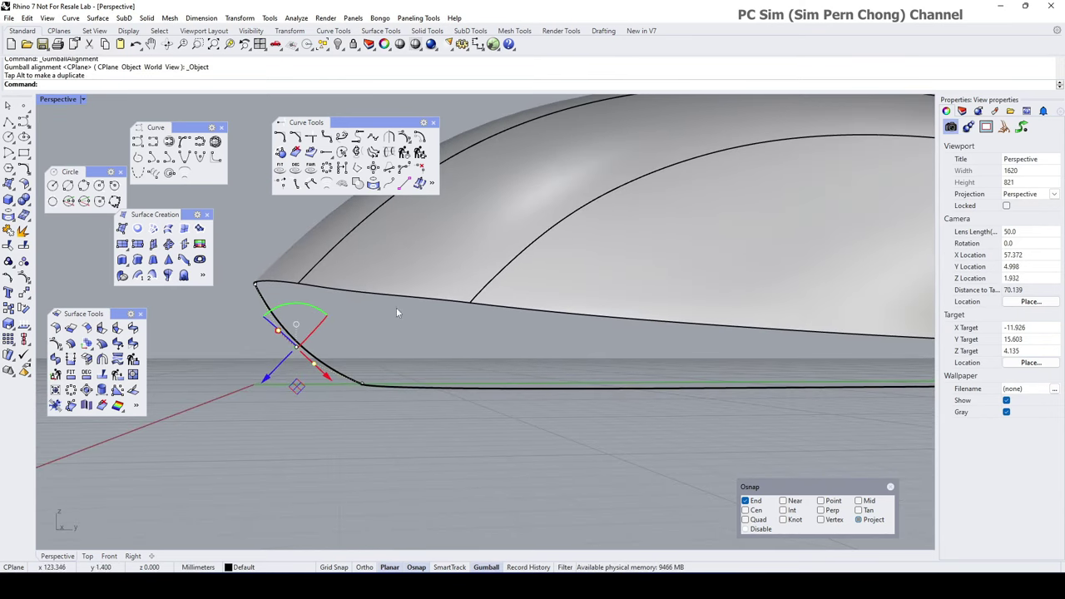
- Nudge the two middle control points of the wide-end connecting curve slightly further outward along the gumball axis
{"action": "right_click", "coordinate": [338, 46]}
{"action": "key", "text": "ctrl+z"}
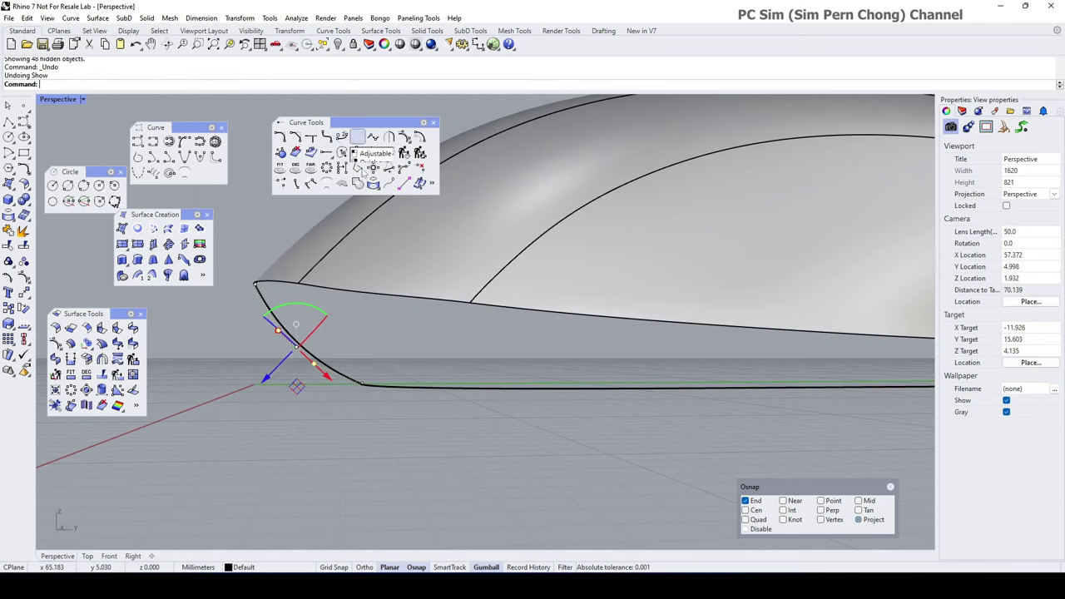
{"action": "left_click_drag", "start_coordinate": [265, 380], "coordinate": [321, 378]}
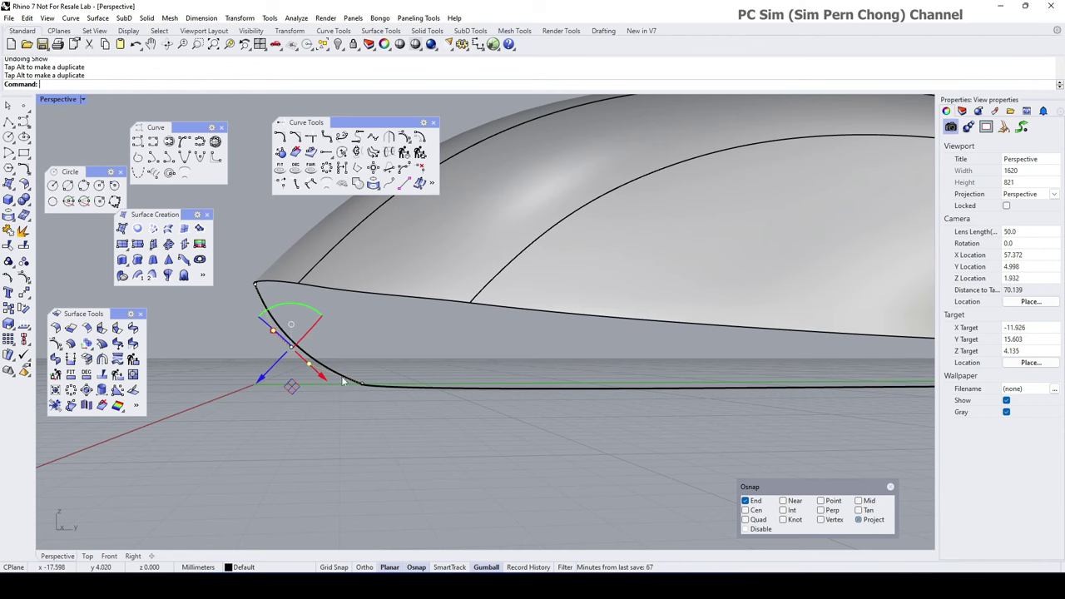
{"action": "scroll", "coordinate": [346, 378], "scroll_direction": "down", "scroll_amount": 4}
{"action": "right_click_drag", "start_coordinate": [441, 373], "coordinate": [475, 367]}
{"action": "left_click", "coordinate": [475, 368]}
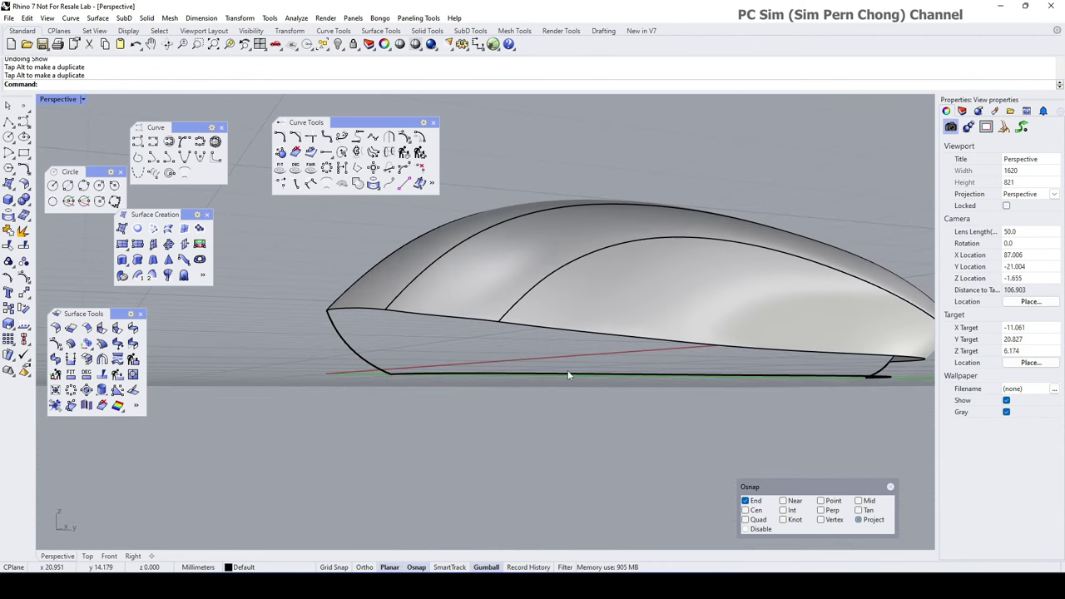
{"action": "right_click_drag", "start_coordinate": [569, 375], "coordinate": [556, 381]}
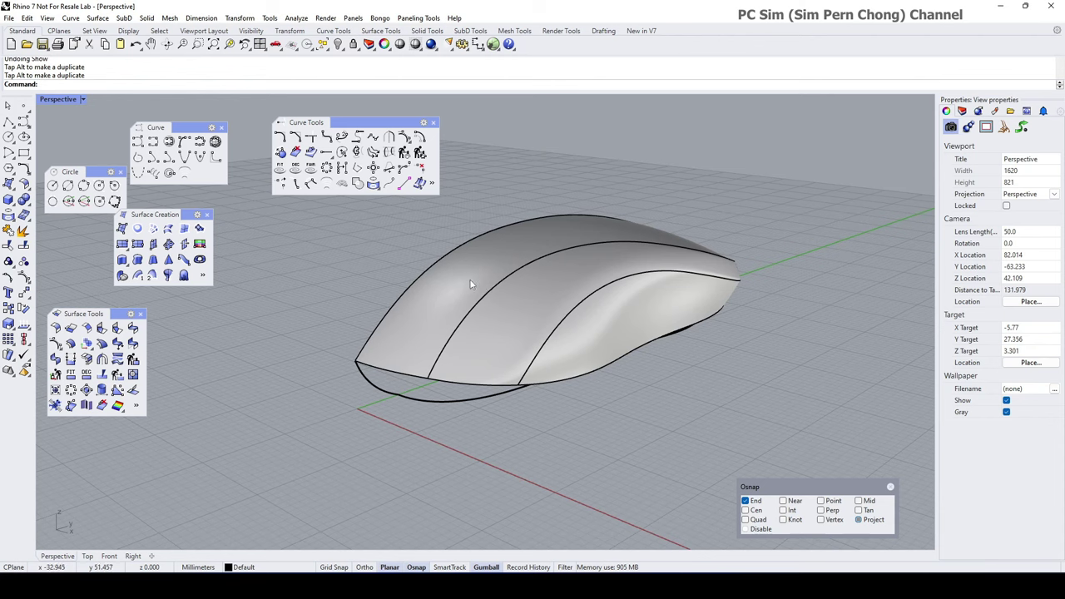
- Join the upper, swept and lower body surfaces into one polysurface
{"action": "left_click", "coordinate": [8, 232]}
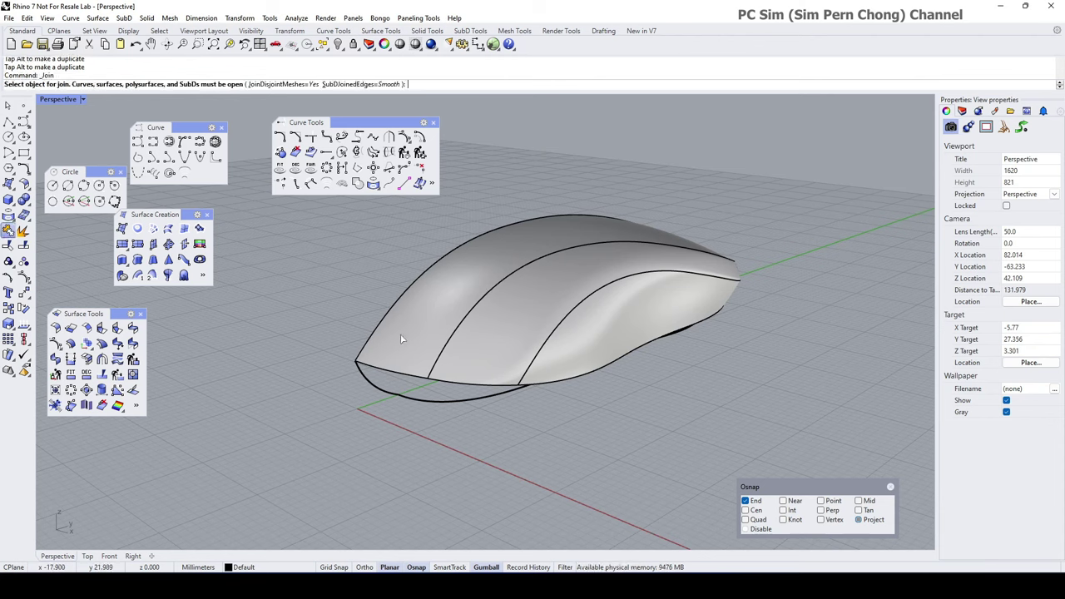
{"action": "left_click", "coordinate": [404, 340]}
{"action": "left_click", "coordinate": [516, 365]}
{"action": "left_click", "coordinate": [553, 359]}
{"action": "key", "text": "Return"}
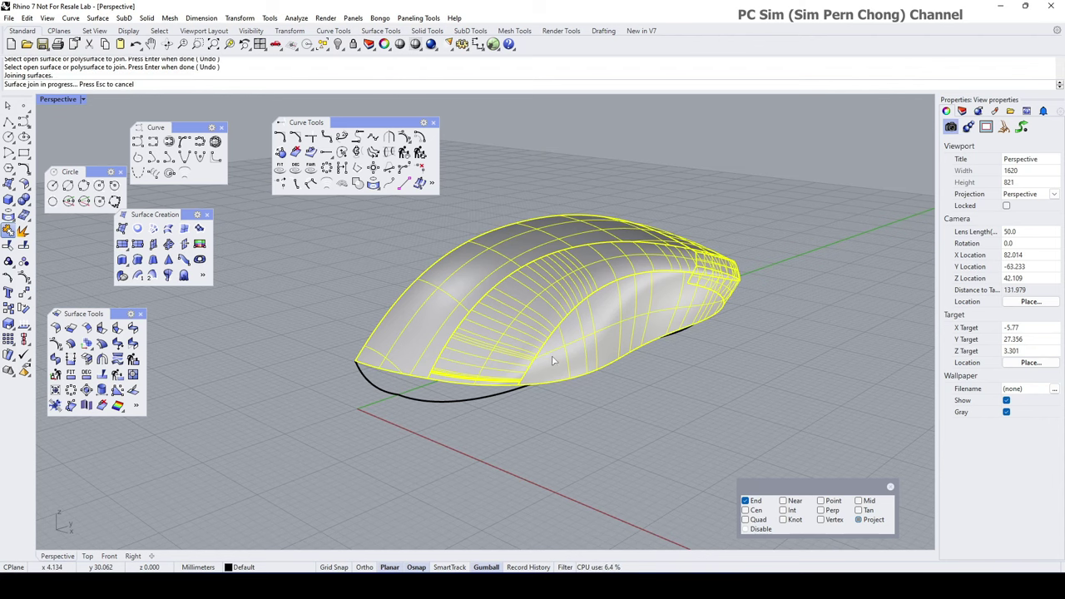
{"action": "left_click", "coordinate": [549, 315]}
{"action": "right_click_drag", "start_coordinate": [553, 318], "coordinate": [566, 343]}
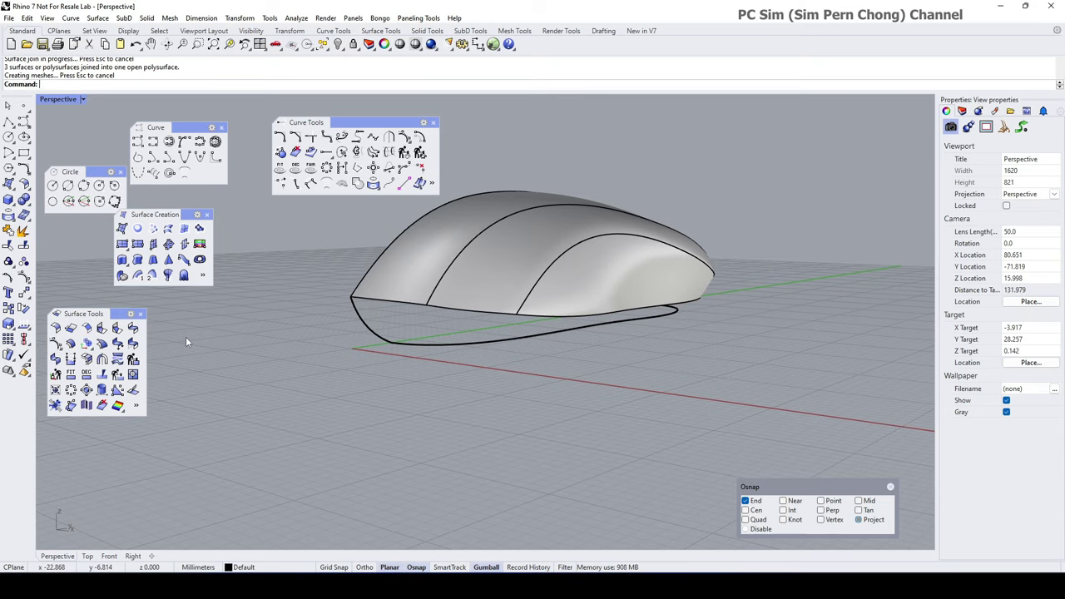
- Start a two-rail sweep with AutoChain set to Yes, using the body's chained lower edges and the base curve as rails
{"action": "left_click", "coordinate": [152, 276]}
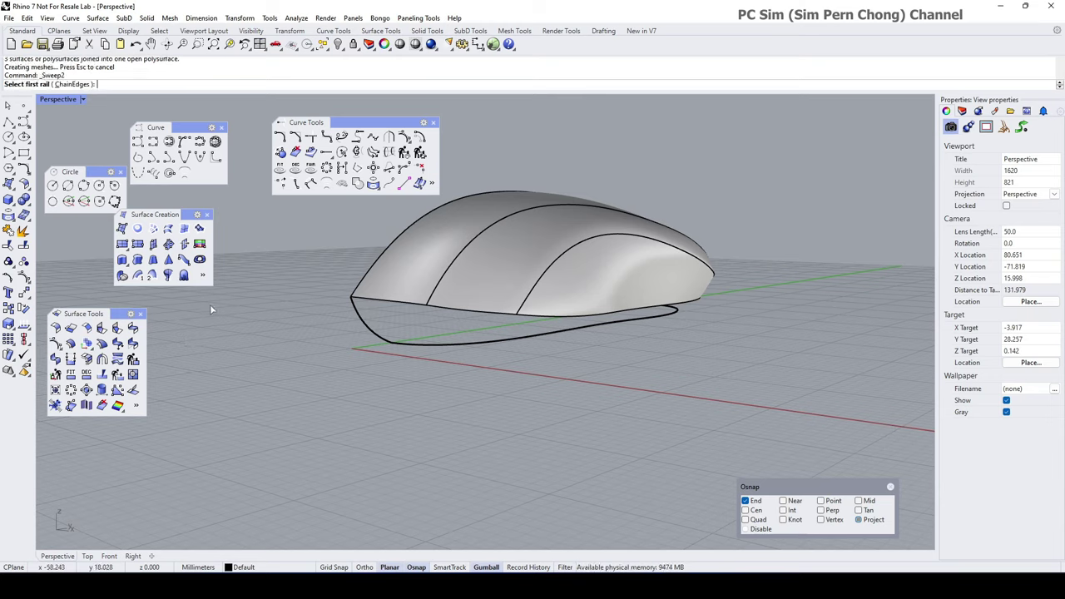
{"action": "left_click", "coordinate": [83, 84]}
{"action": "left_click", "coordinate": [117, 84]}
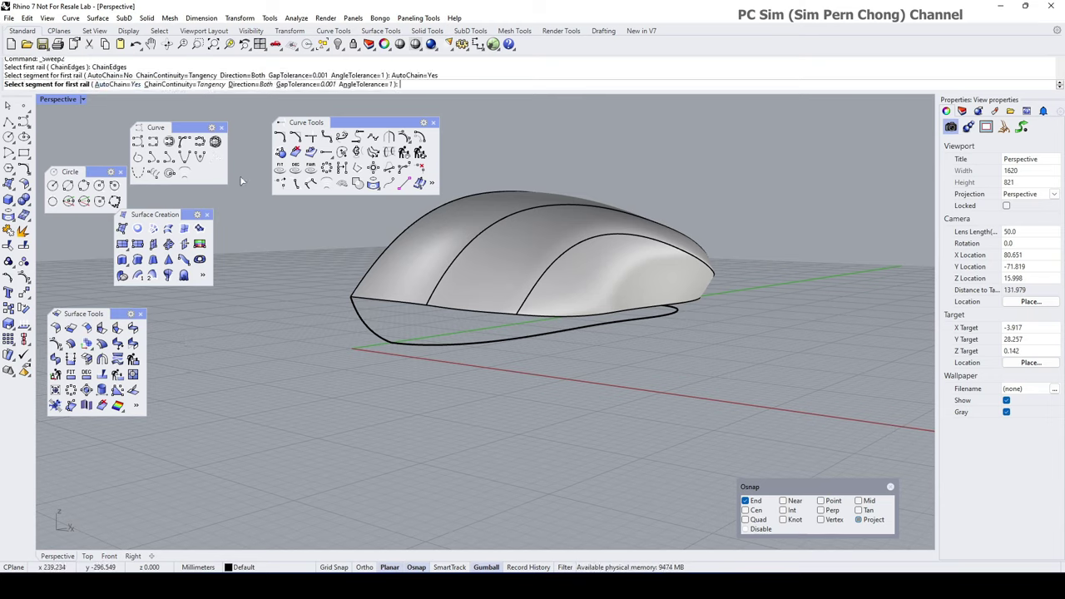
{"action": "left_click", "coordinate": [387, 306]}
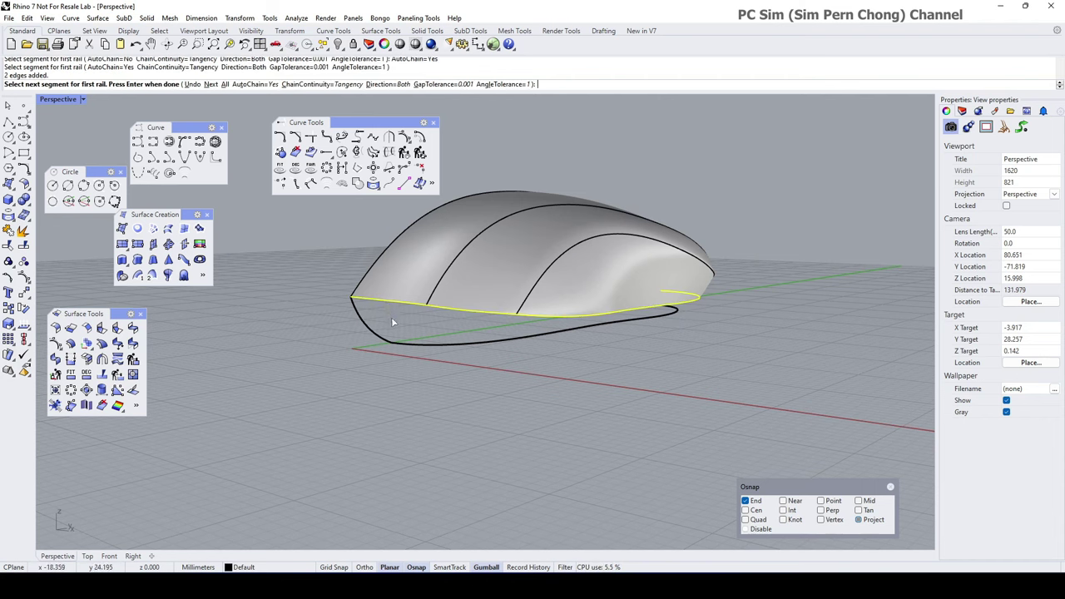
{"action": "key", "text": "Return"}
{"action": "left_click", "coordinate": [414, 341]}
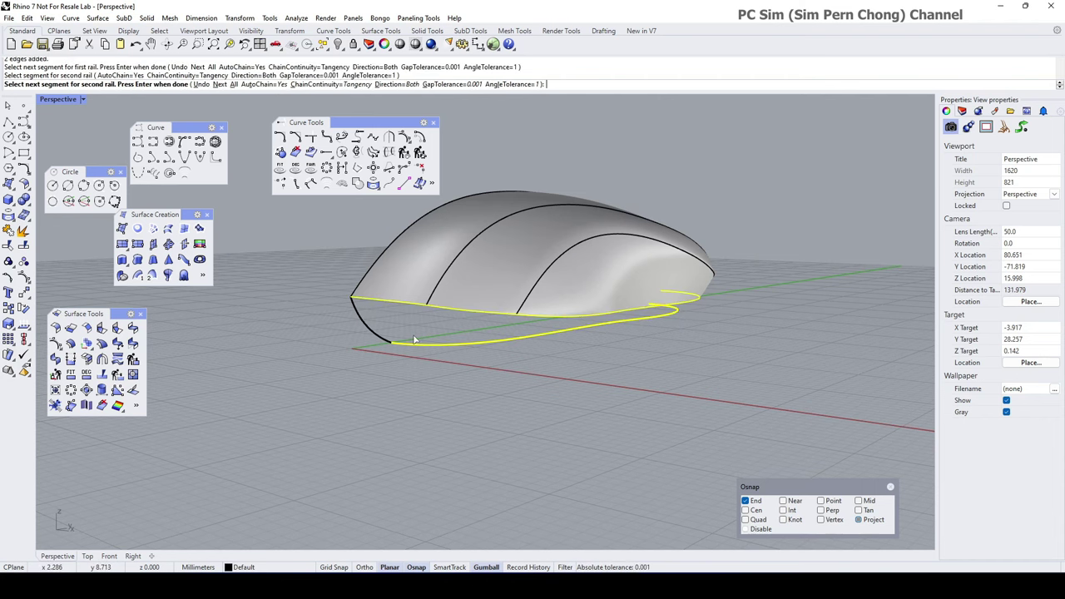
{"action": "key", "text": "Return"}
- Use the connecting curves at both ends as sweep shapes and create the surface with Position continuity at edge A
{"action": "left_click", "coordinate": [359, 316]}
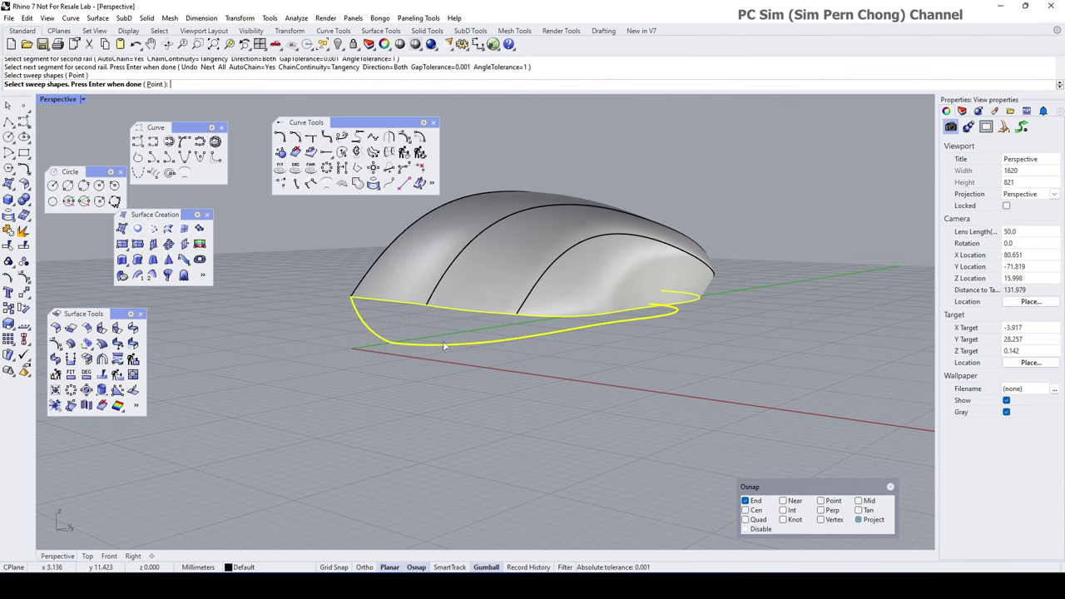
{"action": "right_click_drag", "start_coordinate": [359, 316], "coordinate": [447, 358]}
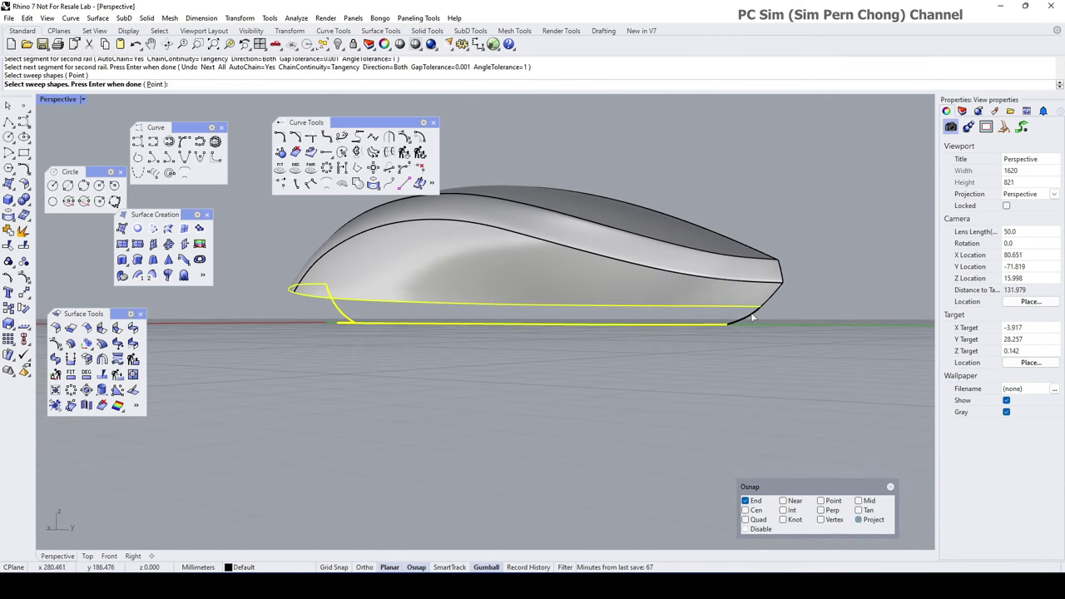
{"action": "key", "text": "Return"}
{"action": "right_click_drag", "start_coordinate": [504, 391], "coordinate": [441, 429]}
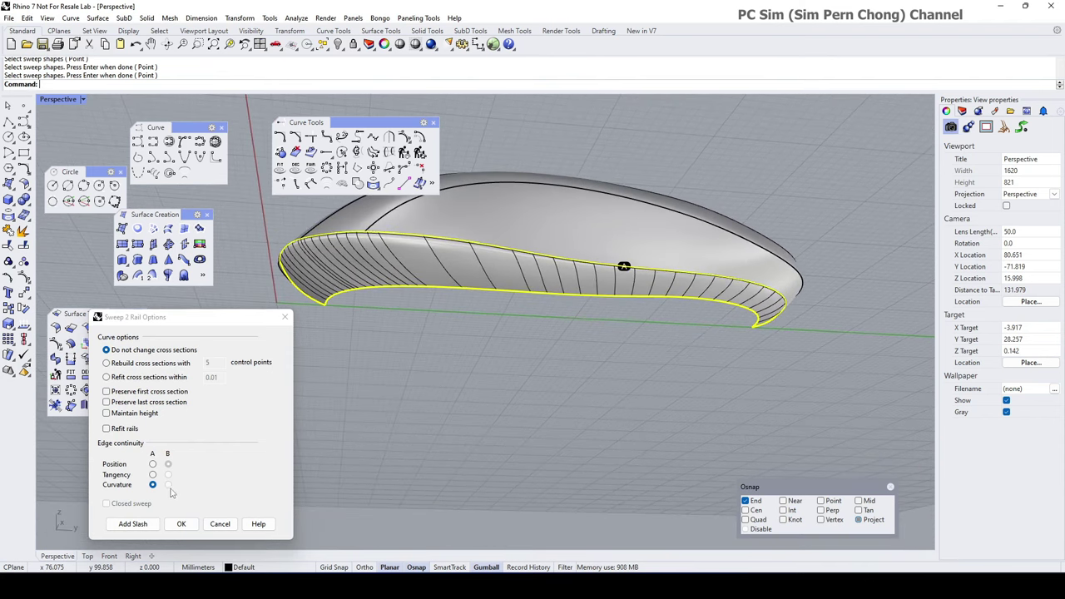
{"action": "left_click", "coordinate": [152, 464]}
{"action": "right_click_drag", "start_coordinate": [231, 470], "coordinate": [475, 375]}
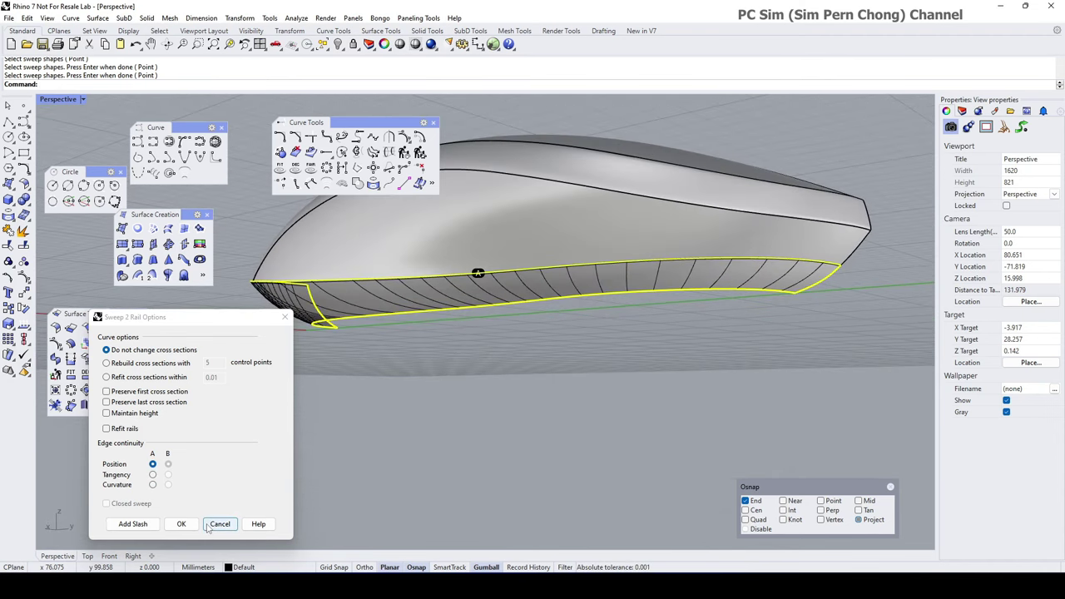
{"action": "left_click", "coordinate": [181, 524]}
- Join the new underside sweep to the half-body polysurface
{"action": "right_click_drag", "start_coordinate": [335, 453], "coordinate": [487, 459]}
{"action": "left_click", "coordinate": [415, 344]}
{"action": "right_click_drag", "start_coordinate": [417, 343], "coordinate": [446, 307]}
{"action": "left_click", "coordinate": [420, 303], "text": "shift"}
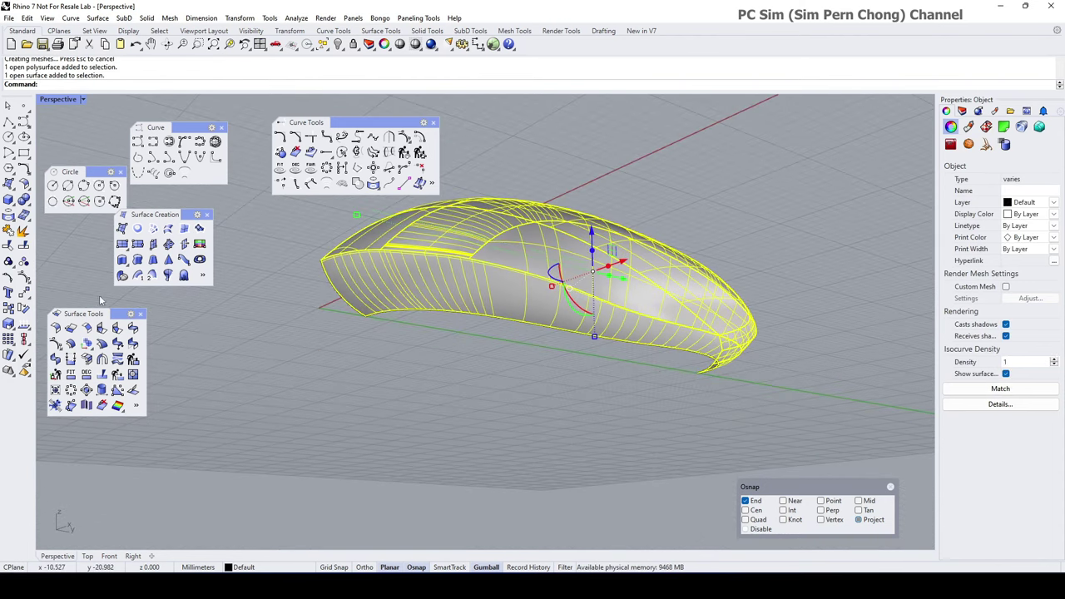
{"action": "left_click", "coordinate": [8, 231]}
{"action": "left_click", "coordinate": [313, 340]}
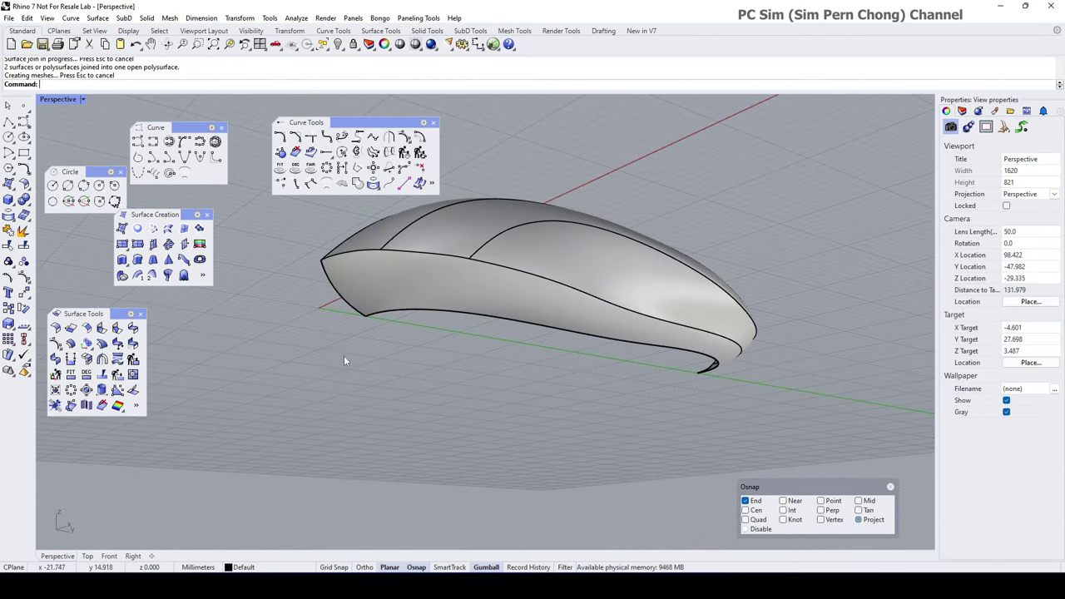
- Mirror a copy of the joined half body about the Y axis from the origin
{"action": "right_click_drag", "start_coordinate": [343, 355], "coordinate": [384, 379]}
{"action": "left_click", "coordinate": [394, 341]}
{"action": "right_click_drag", "start_coordinate": [394, 341], "coordinate": [449, 359]}
{"action": "left_click", "coordinate": [25, 307]}
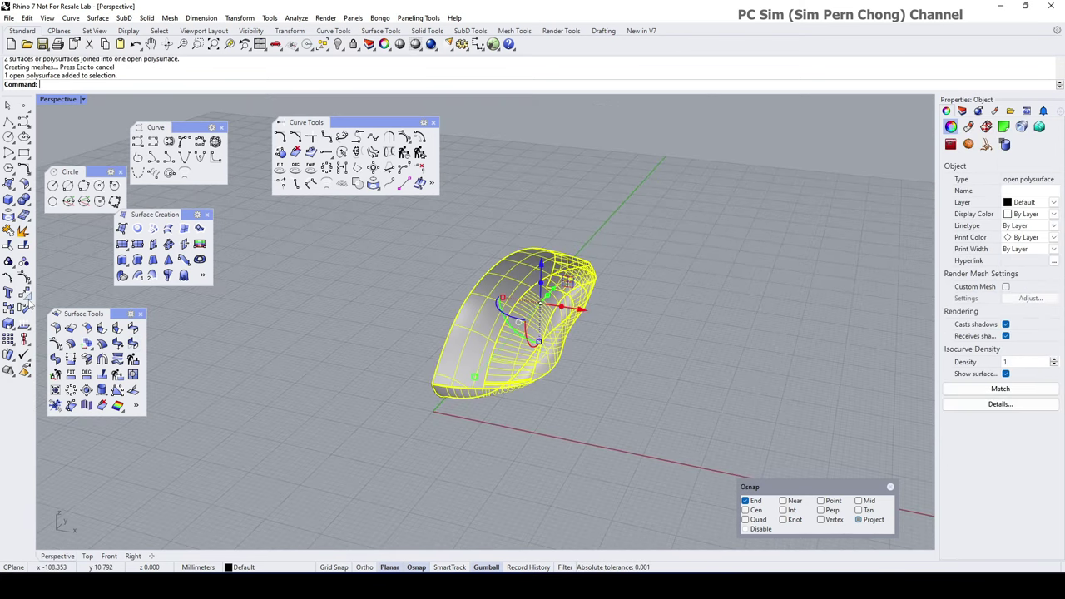
{"action": "left_click", "coordinate": [40, 312]}
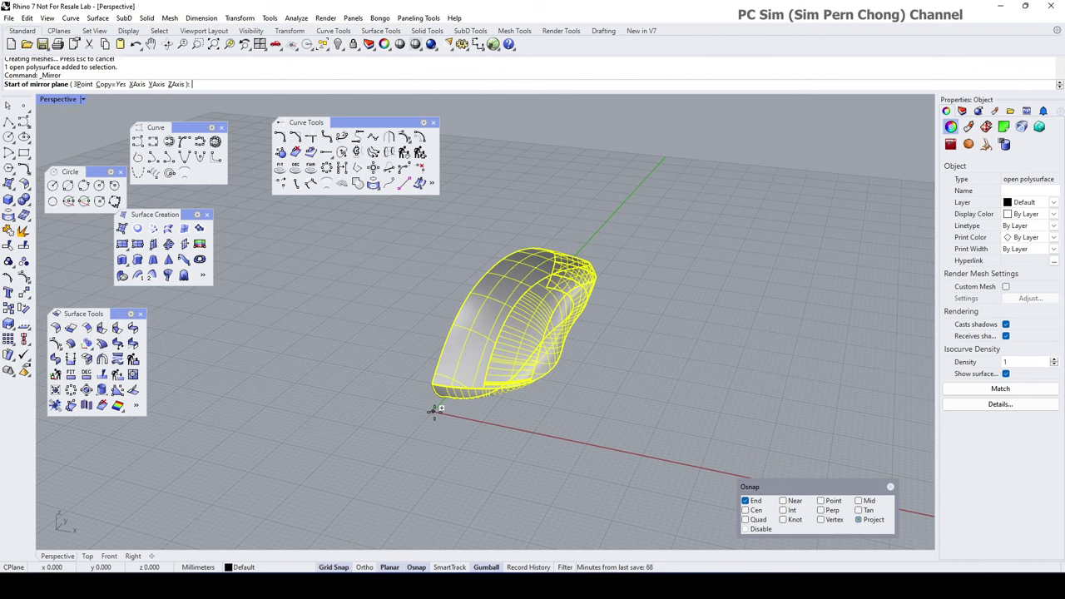
{"action": "left_click", "coordinate": [432, 410]}
{"action": "left_click", "coordinate": [423, 432]}
{"action": "key", "text": "Escape"}
{"action": "right_click_drag", "start_coordinate": [422, 432], "coordinate": [475, 284]}
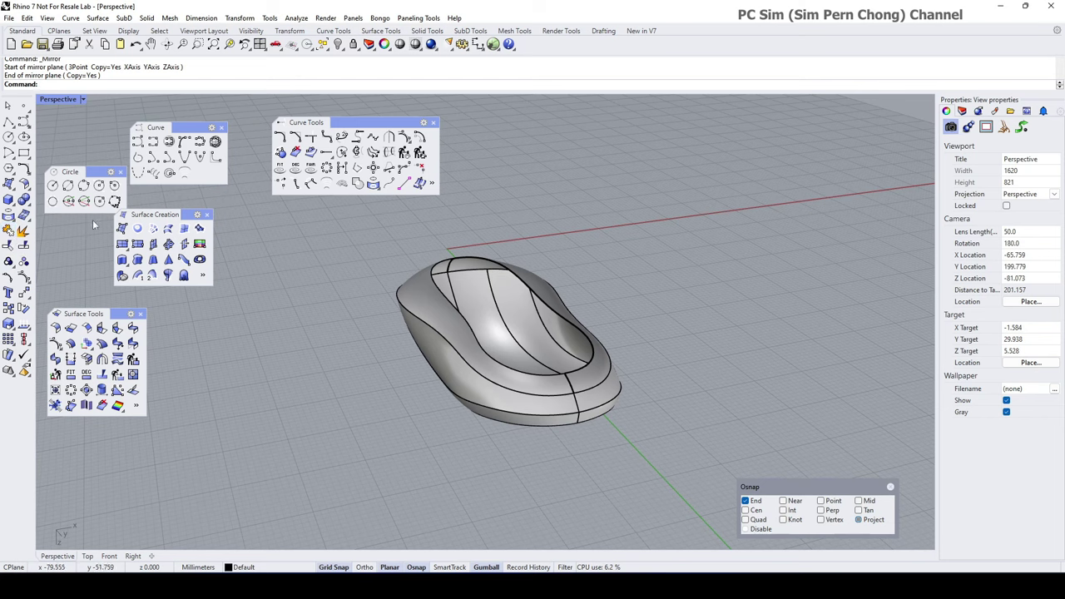
- Build a planar surface from the bottom edges of both body halves to close the base
{"action": "left_click", "coordinate": [153, 229]}
{"action": "left_click", "coordinate": [438, 289]}
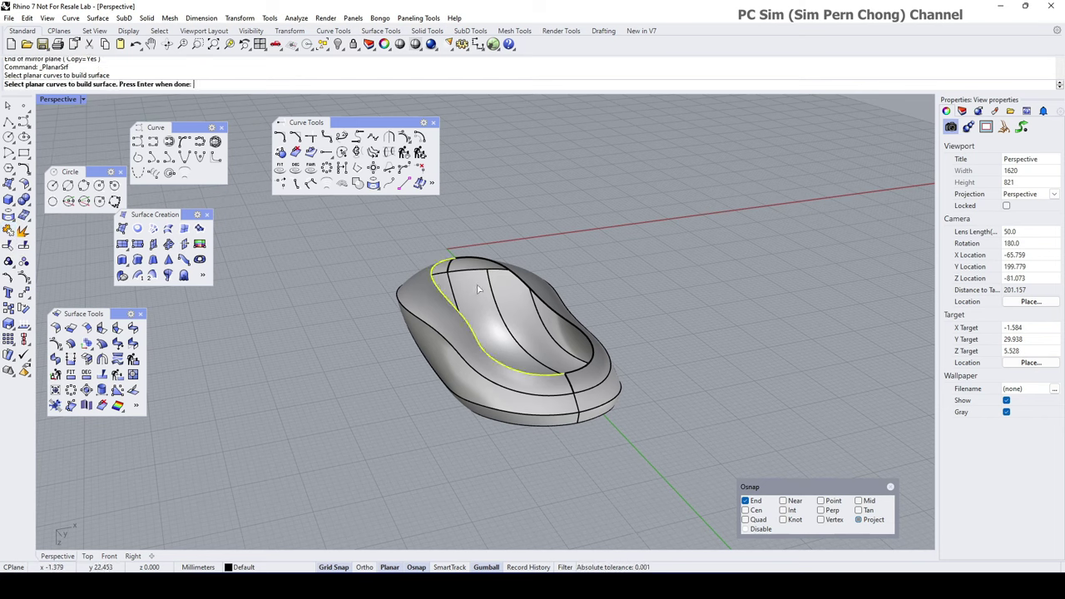
{"action": "left_click", "coordinate": [515, 278]}
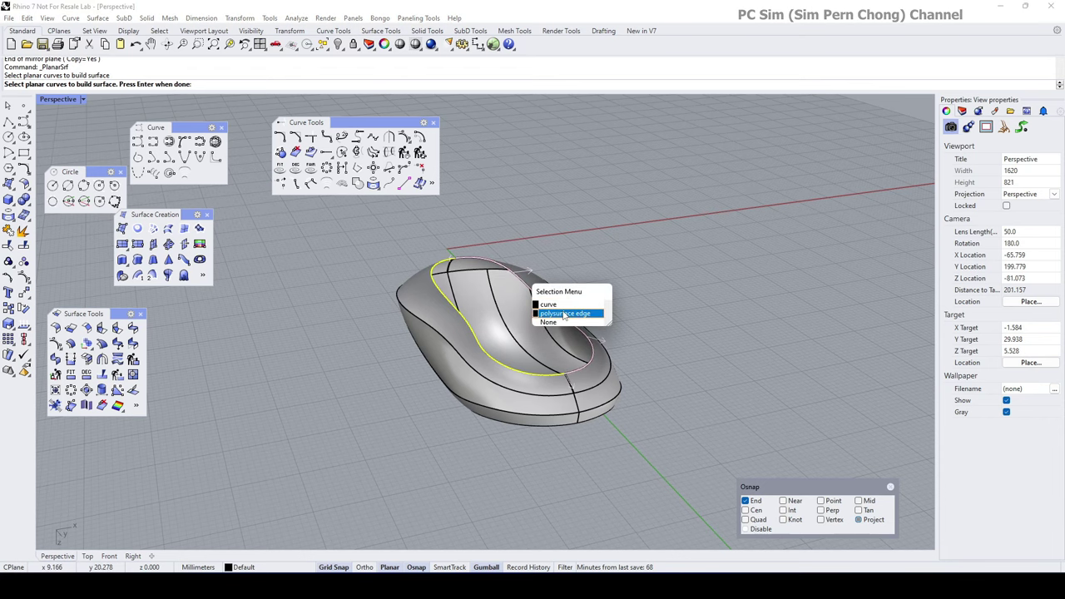
{"action": "left_click", "coordinate": [565, 313]}
{"action": "key", "text": "Return"}
{"action": "right_click_drag", "start_coordinate": [479, 293], "coordinate": [424, 475]}
- Join both body halves and the planar base into a single polysurface
{"action": "right_click_drag", "start_coordinate": [424, 409], "coordinate": [399, 391]}
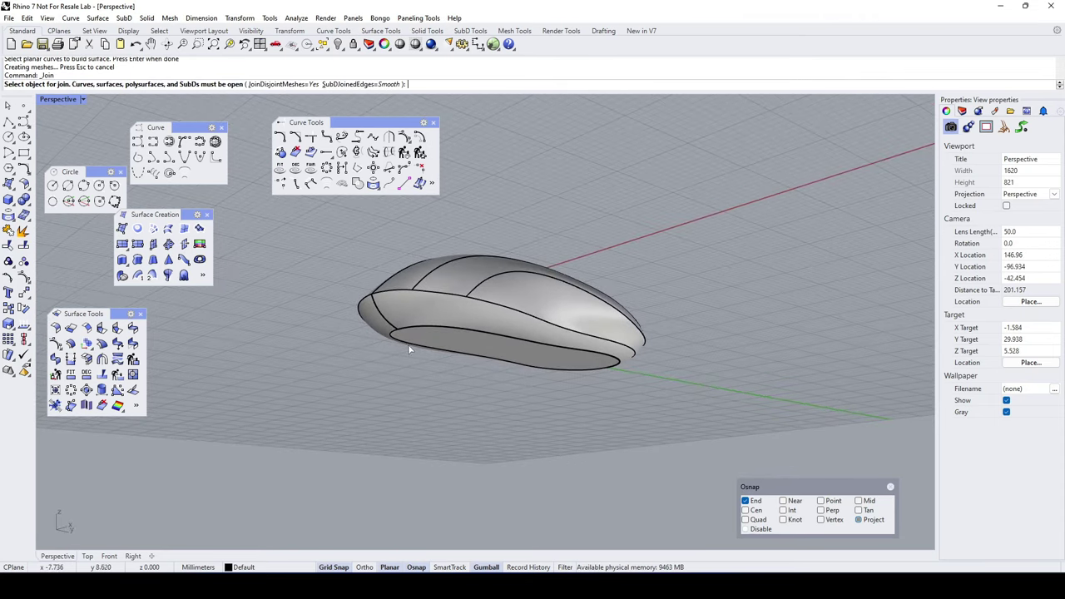
{"action": "left_click", "coordinate": [433, 312]}
{"action": "left_click", "coordinate": [381, 323]}
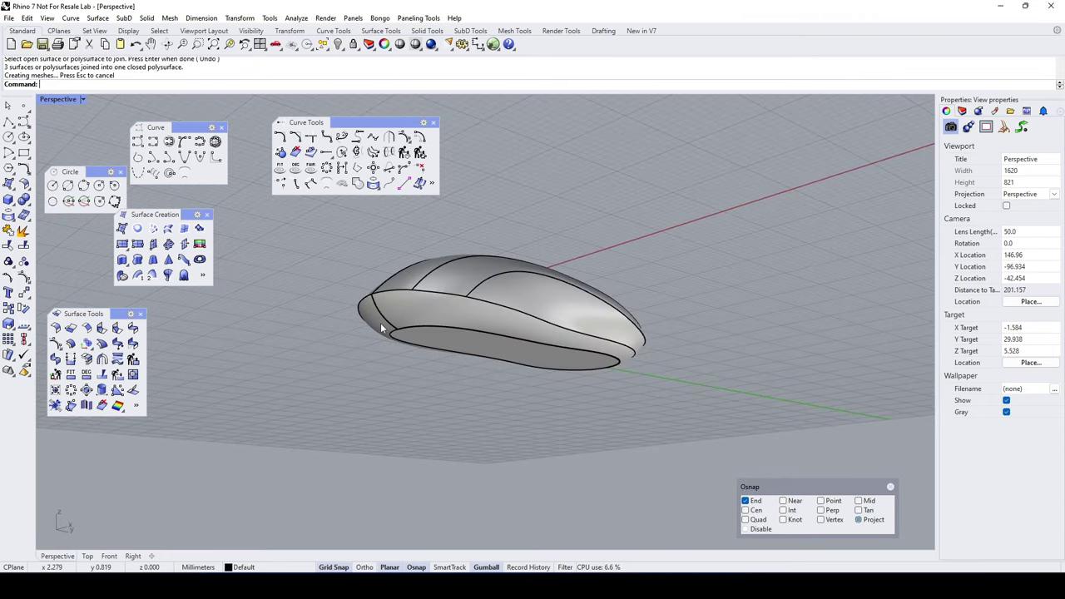
{"action": "right_click_drag", "start_coordinate": [381, 337], "coordinate": [453, 416]}
- Isolate the joined mouse body
{"action": "left_click", "coordinate": [466, 354]}
{"action": "right_click_drag", "start_coordinate": [466, 355], "coordinate": [382, 425], "text": "shift"}
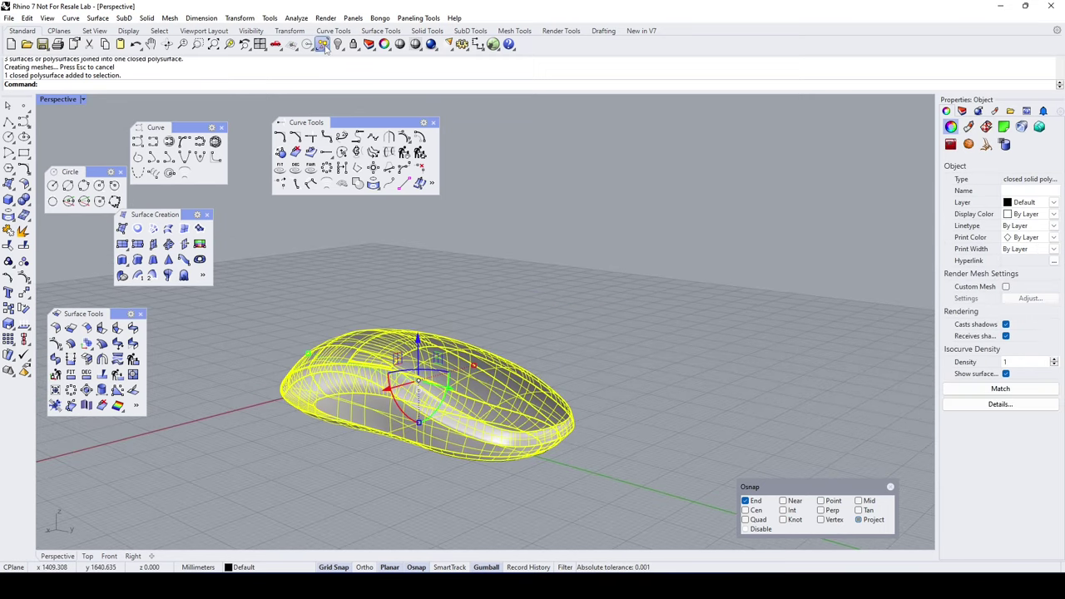
{"action": "left_click", "coordinate": [325, 48]}
{"action": "left_click", "coordinate": [337, 48]}
{"action": "left_click", "coordinate": [381, 65]}
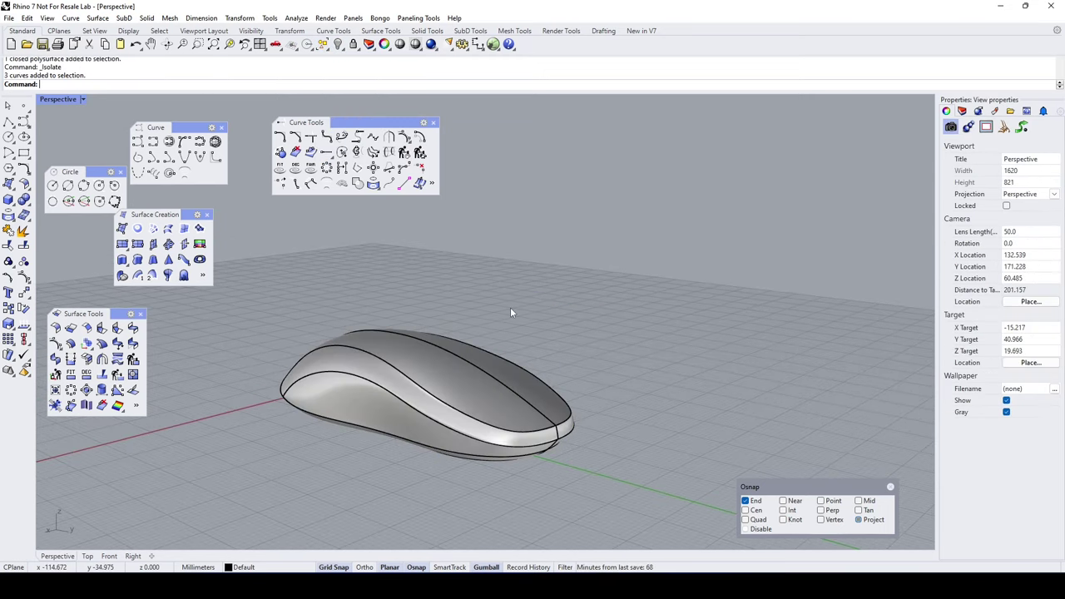
{"action": "right_click_drag", "start_coordinate": [510, 307], "coordinate": [309, 333]}
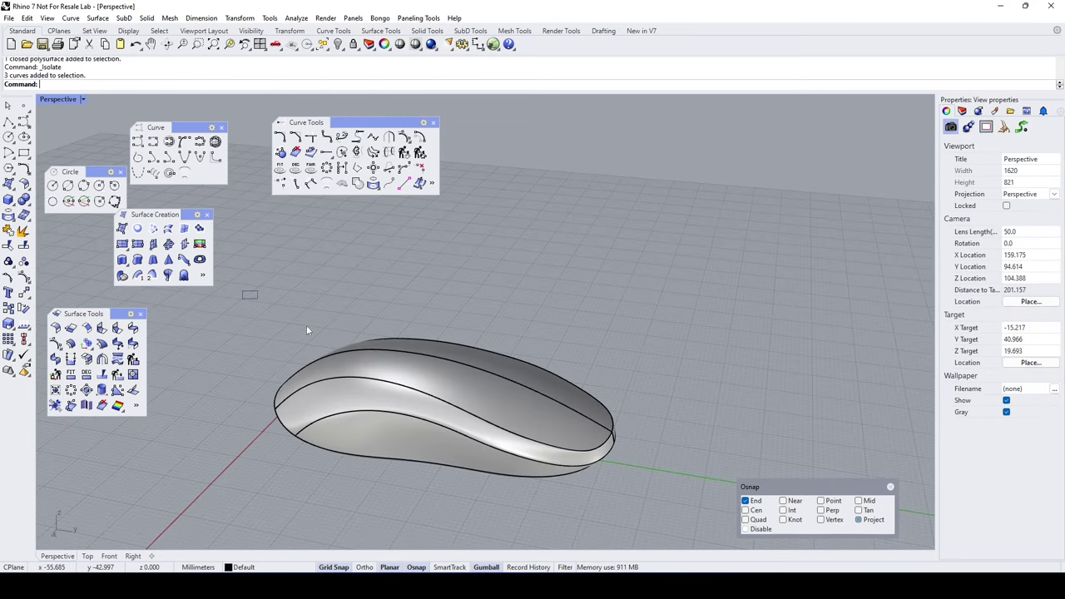
- Run an environment map analysis with the brushed_gold map on the mouse body and examine its surface flow from several sides
{"action": "left_click", "coordinate": [296, 18]}
{"action": "mouse_move", "coordinate": [332, 52]}
{"action": "left_click", "coordinate": [436, 80]}
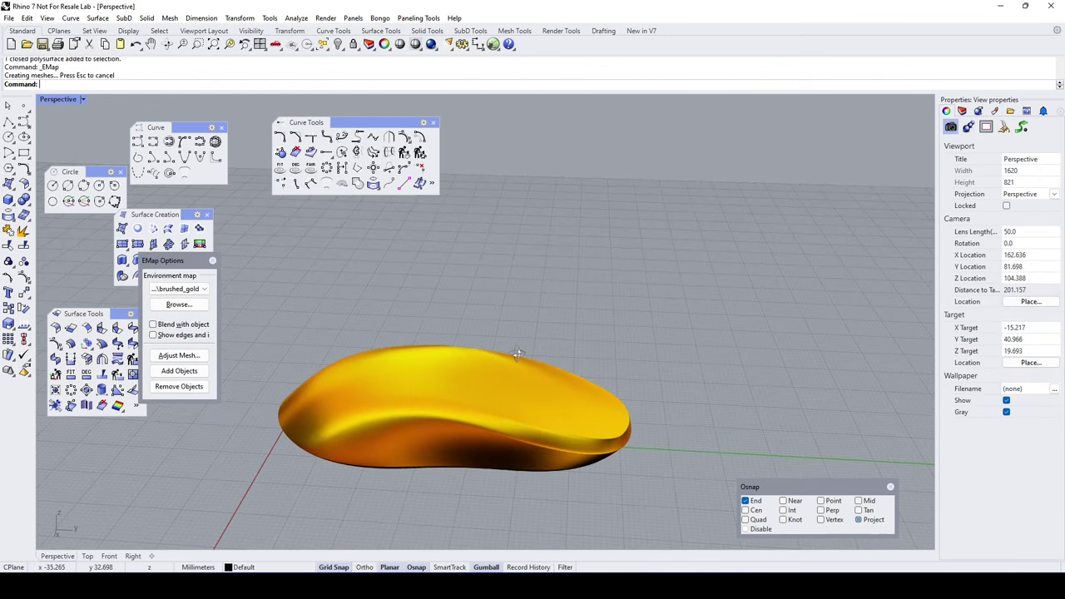
{"action": "right_click_drag", "start_coordinate": [516, 353], "coordinate": [613, 340]}
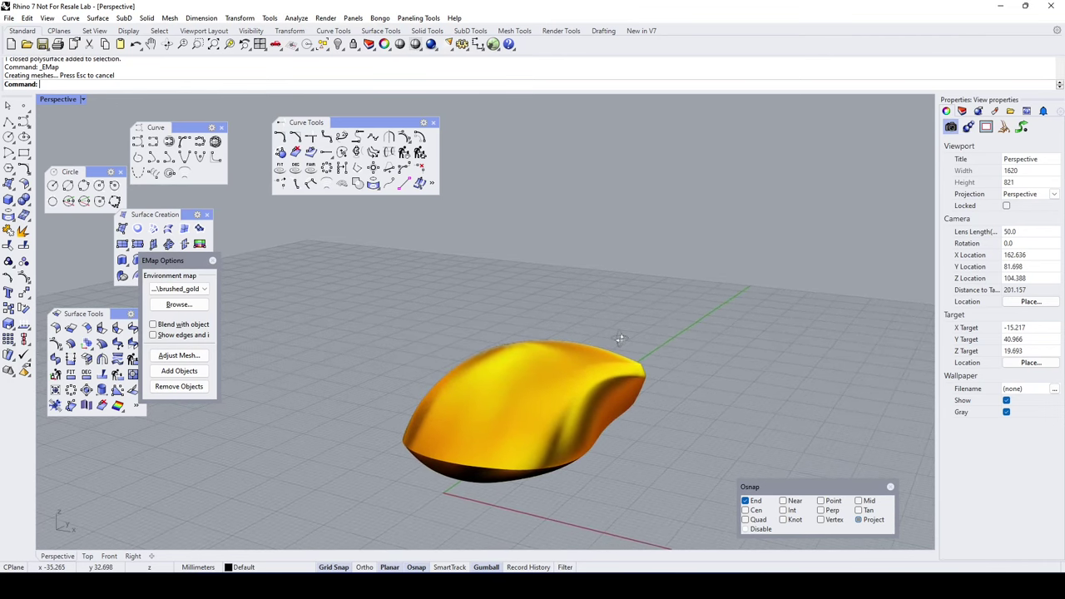